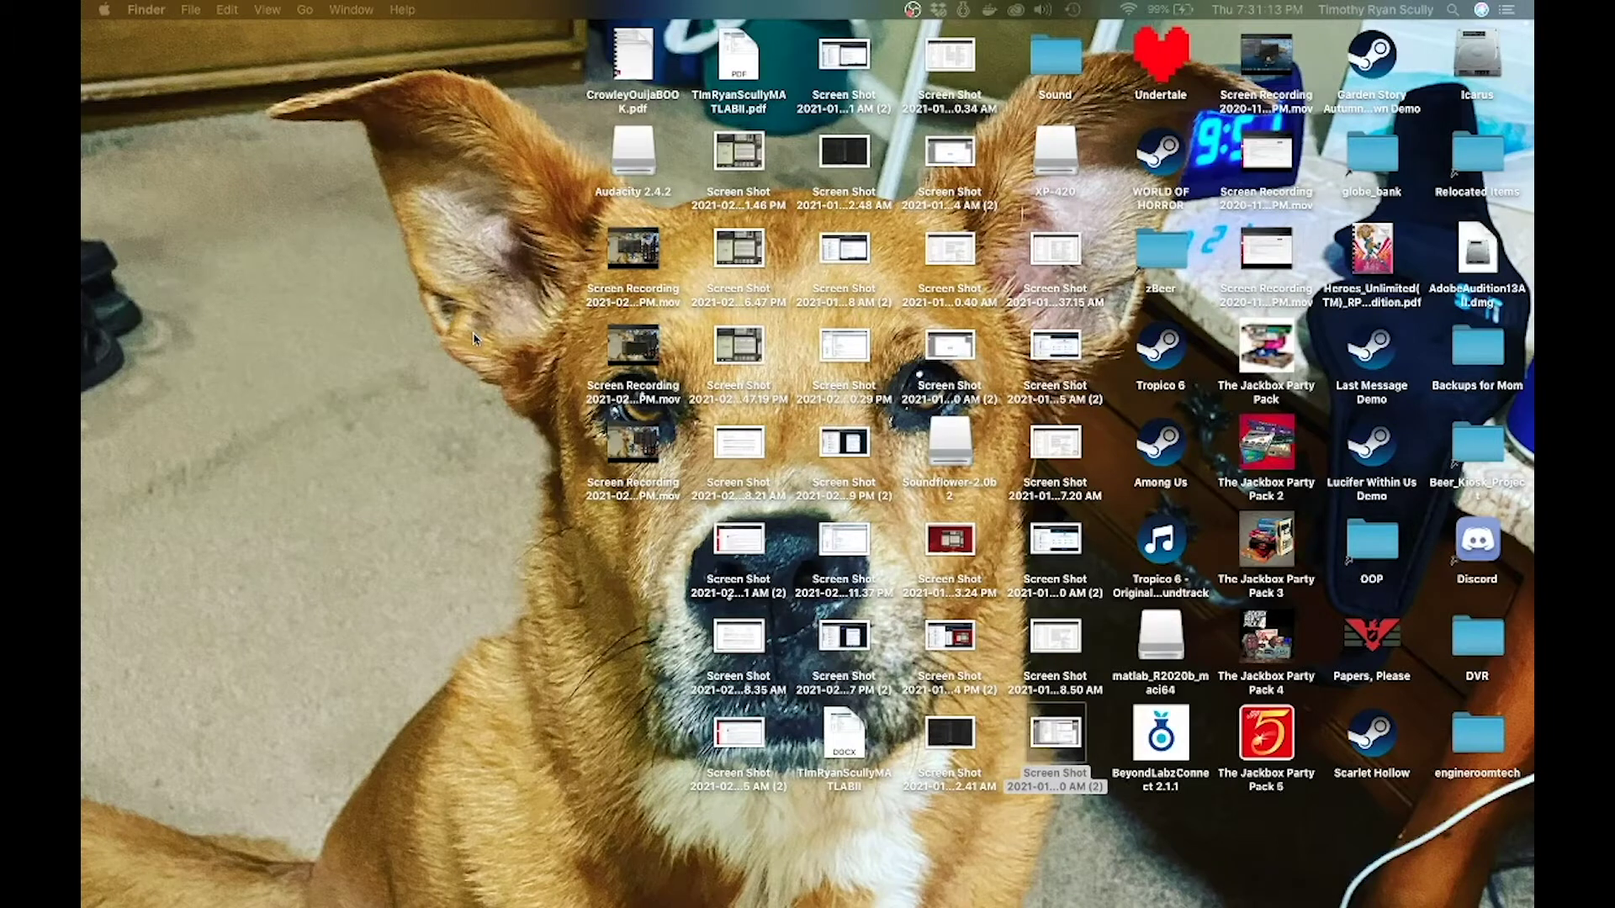
Open the About This Mac information to check the computer's system version
click(102, 10)
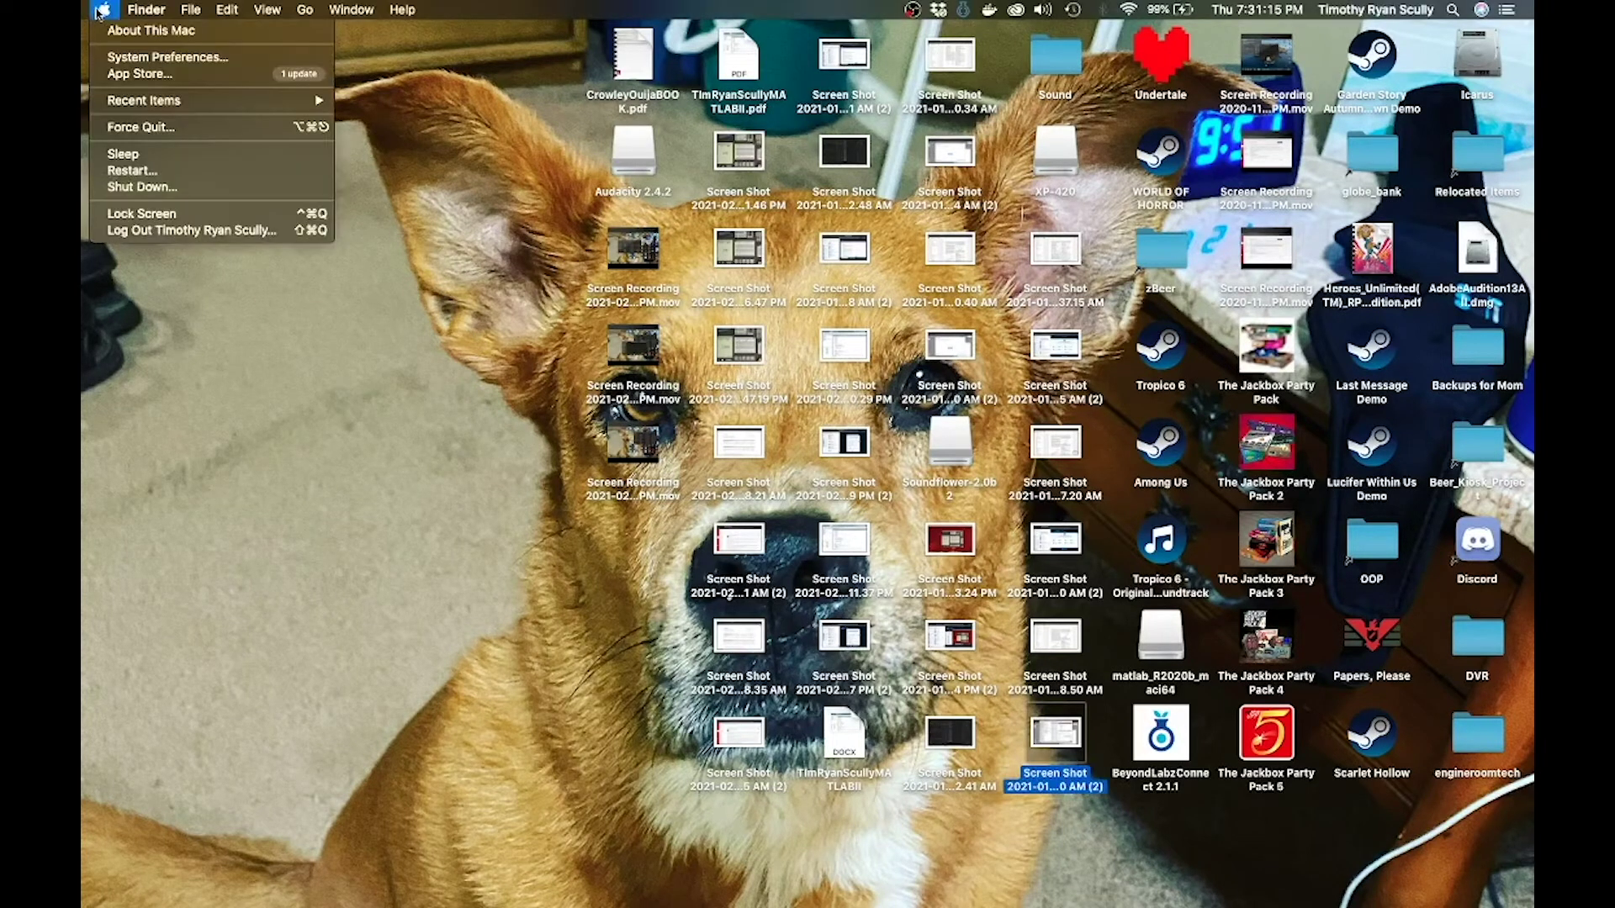
click(126, 34)
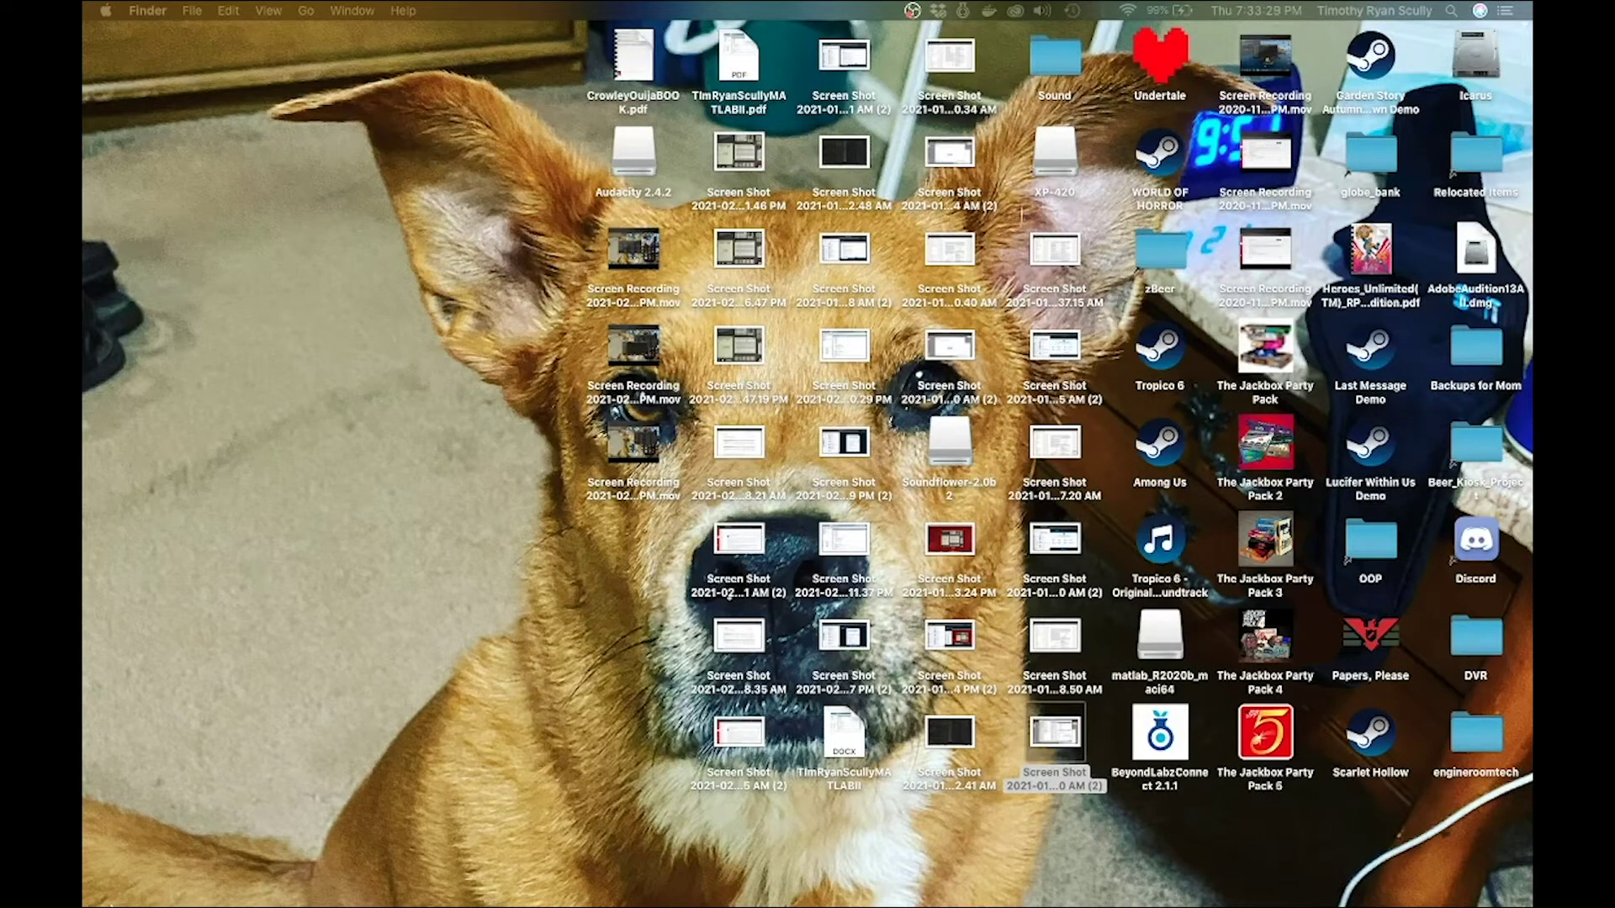
Open a Finder window, go to the Applications folder and launch Adobe Audition 2020 from its folder
mouse_move(126, 904)
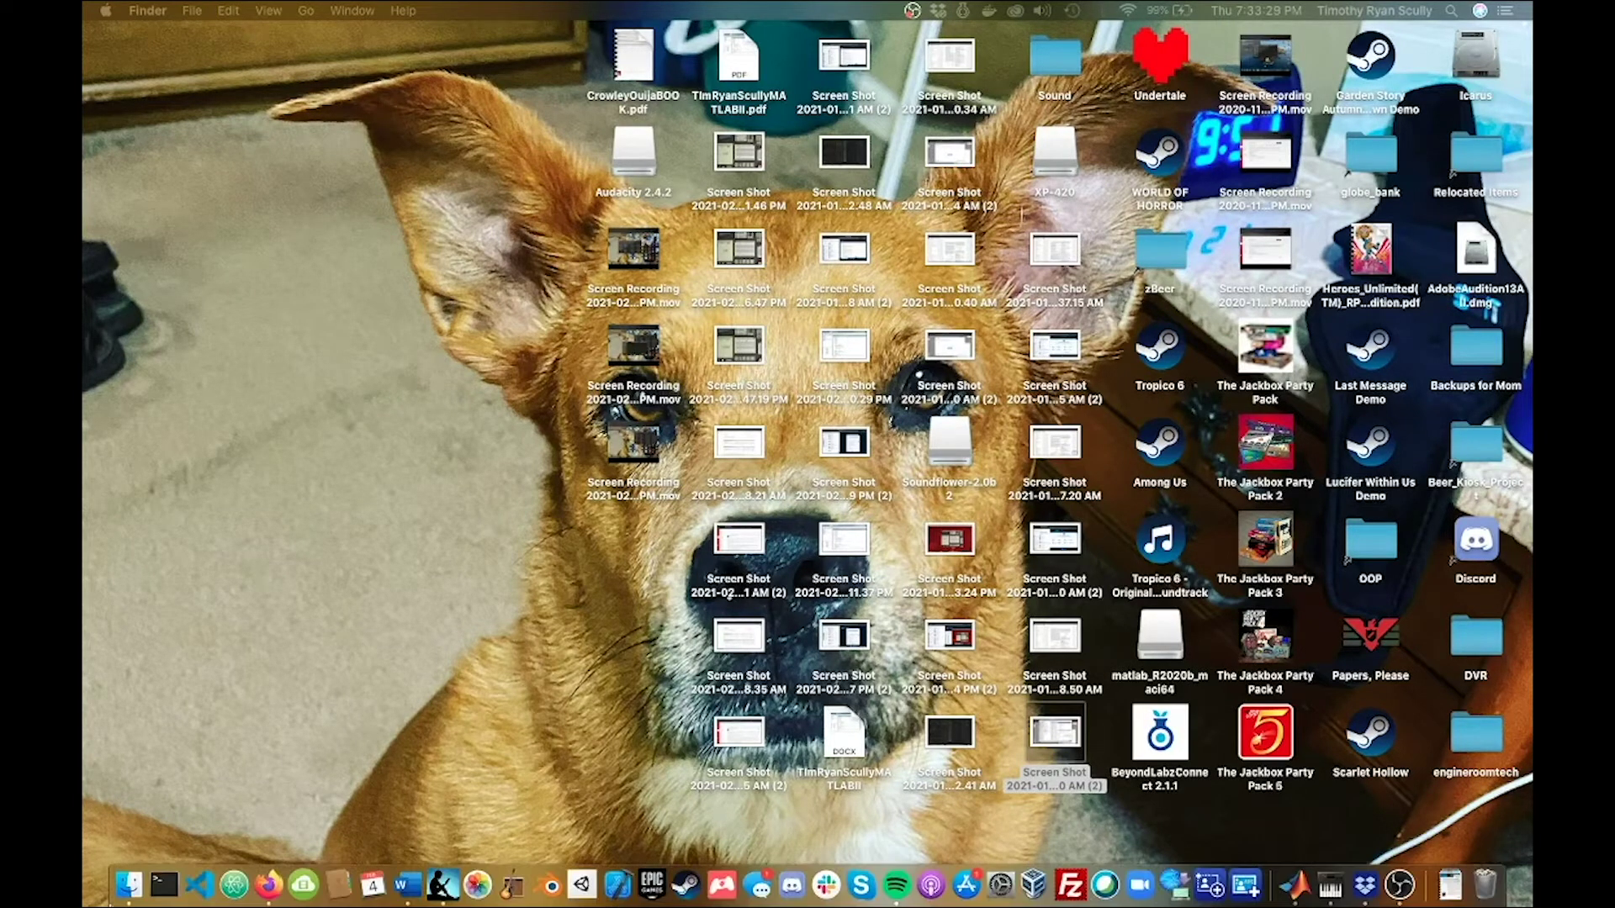
click(129, 887)
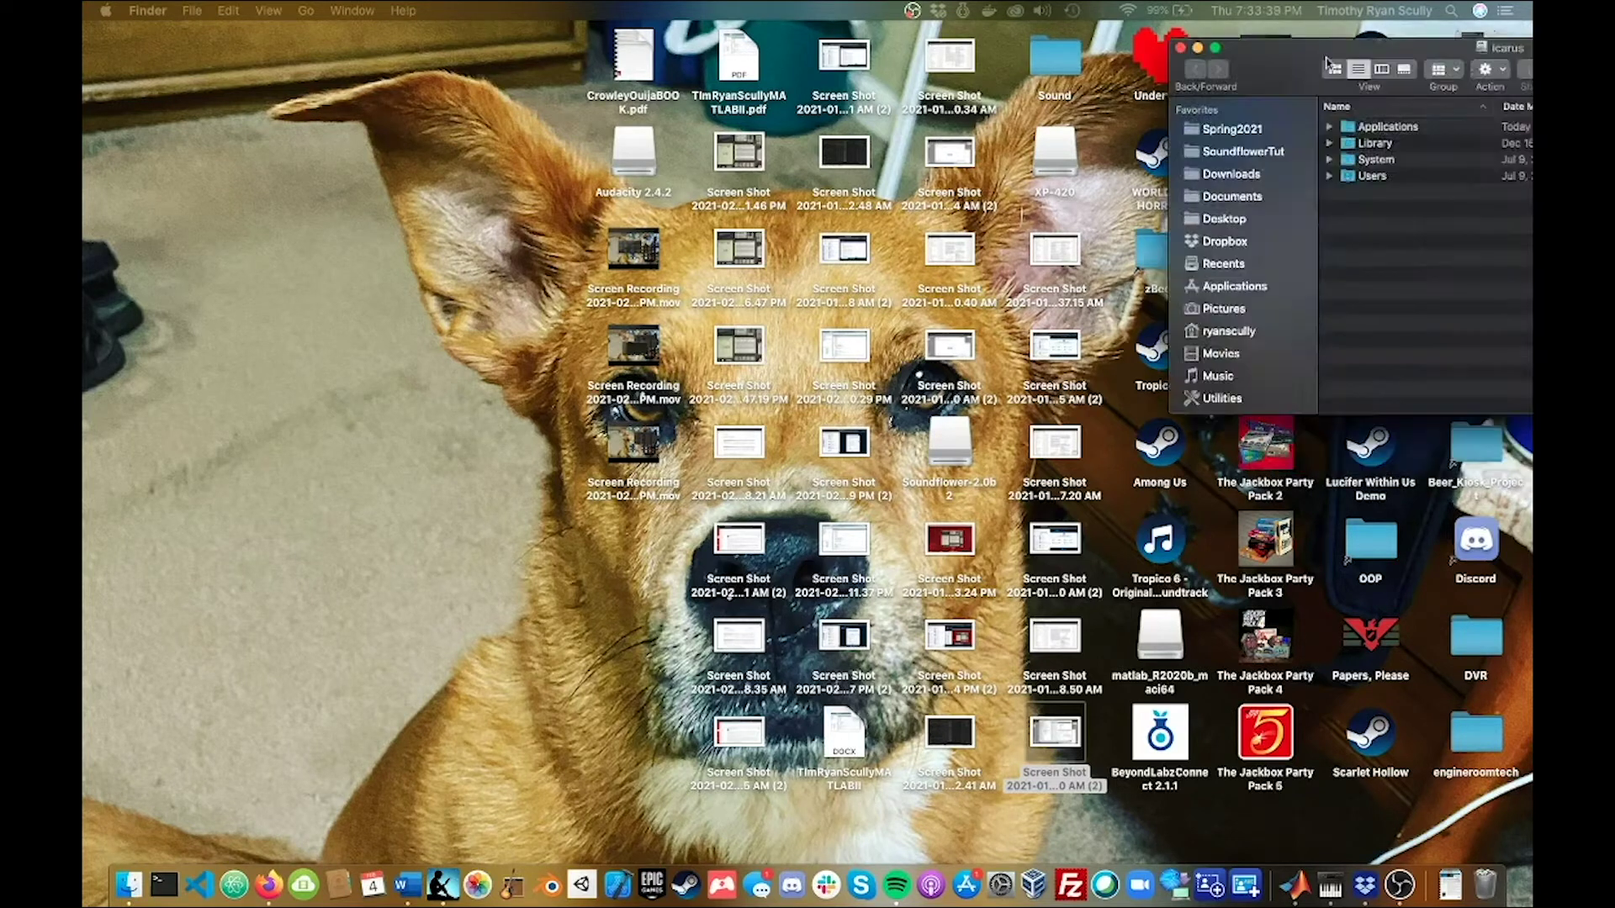
drag(1356, 43, 535, 195)
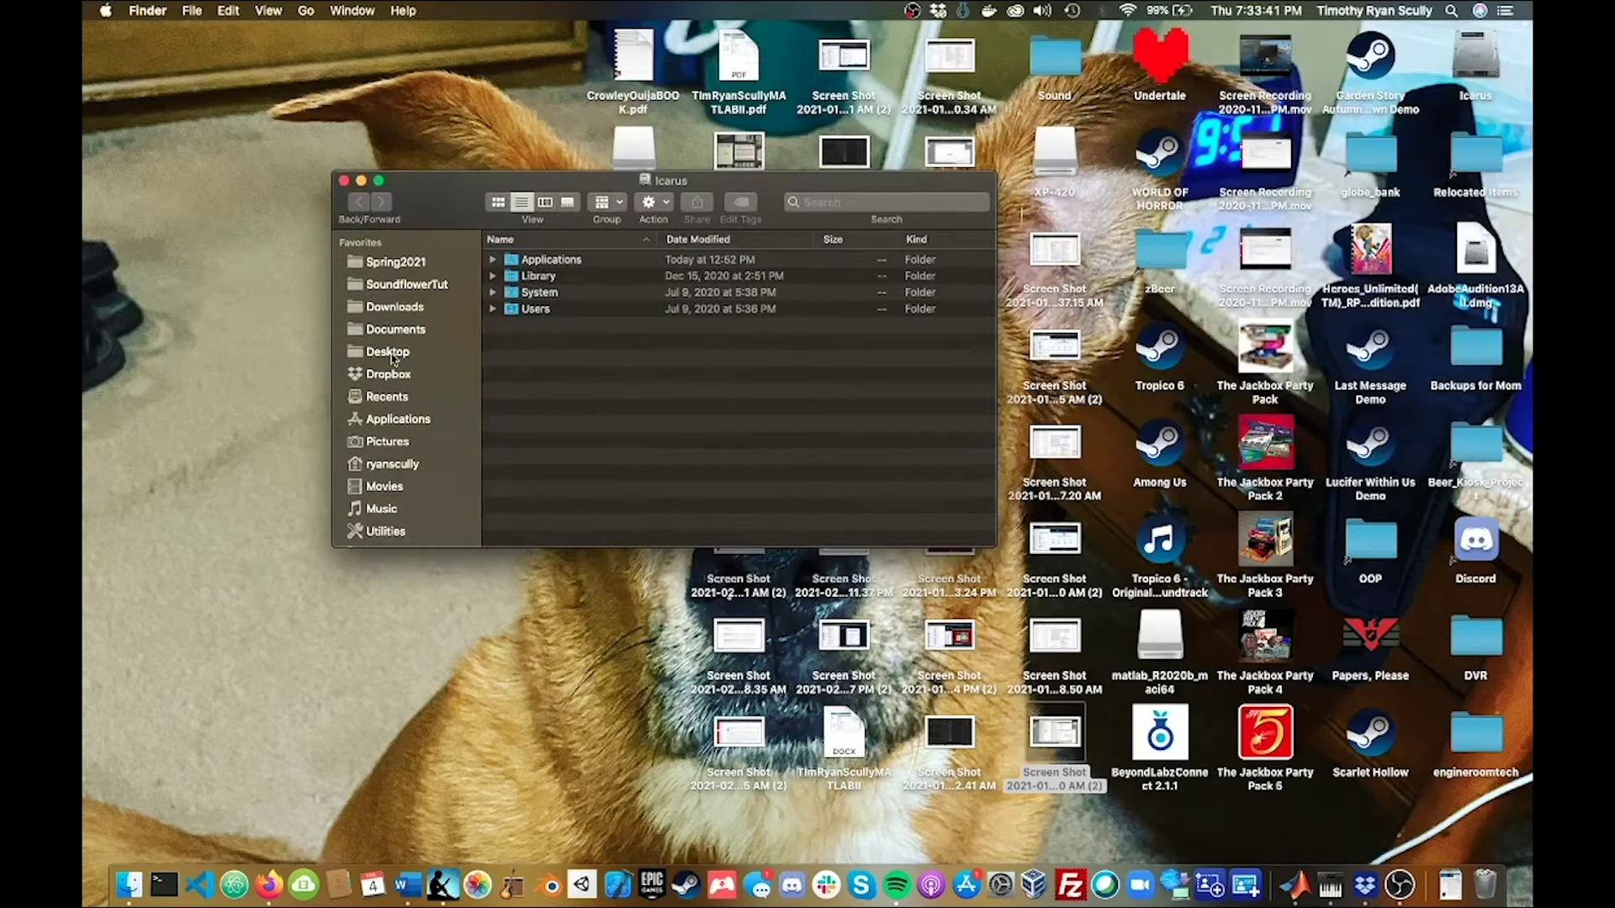
click(395, 420)
scroll(555, 319, up, 15)
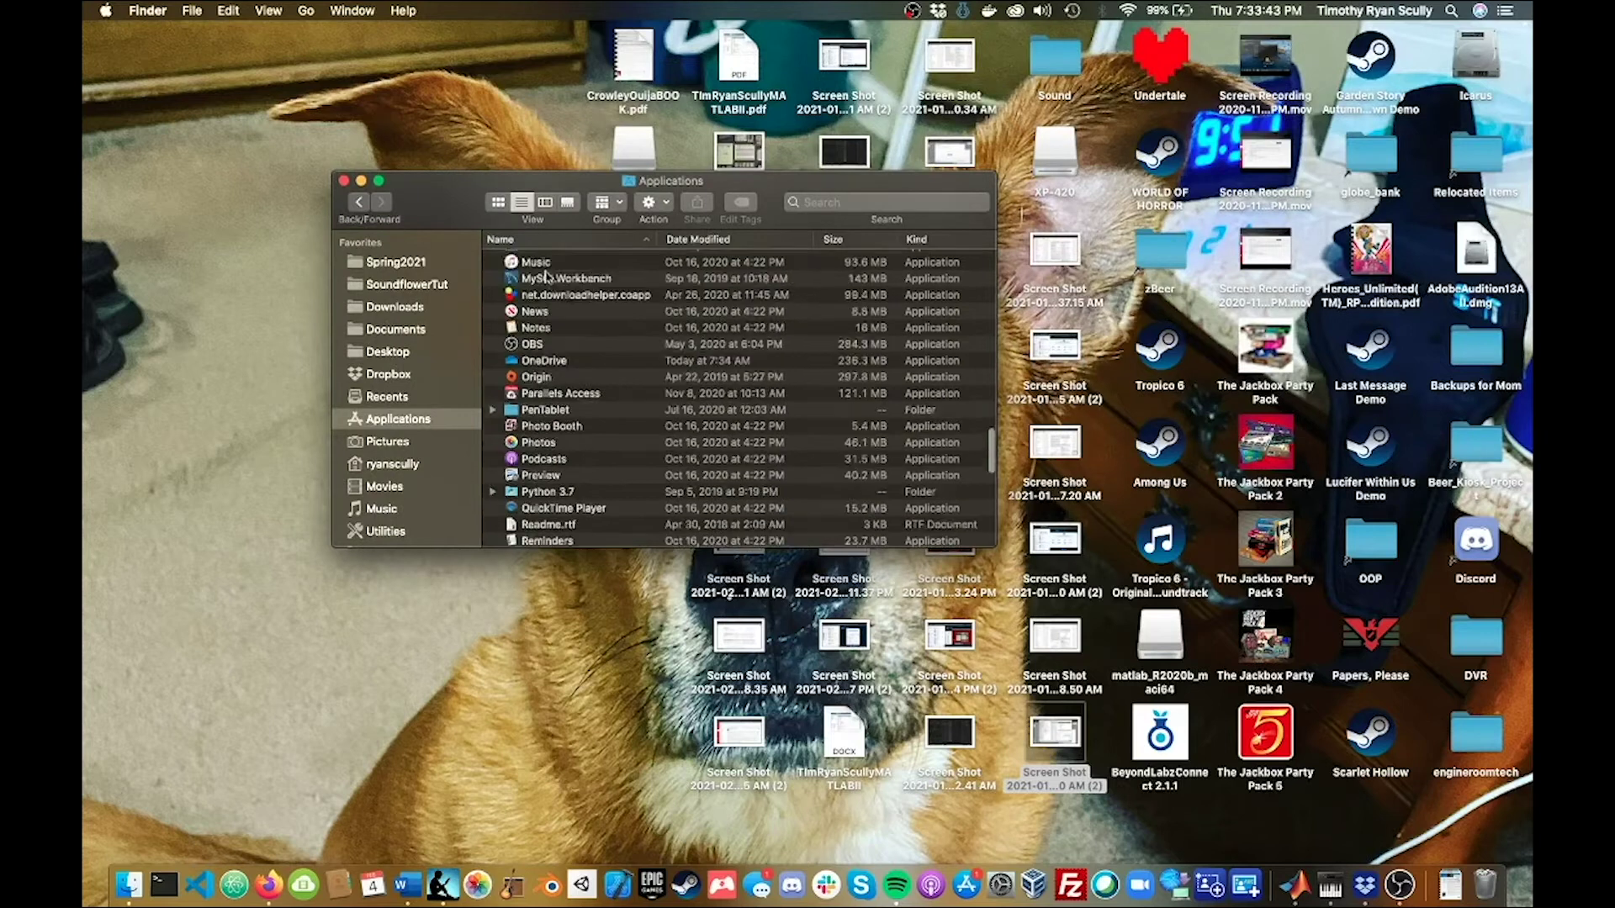
scroll(547, 276, up, 5)
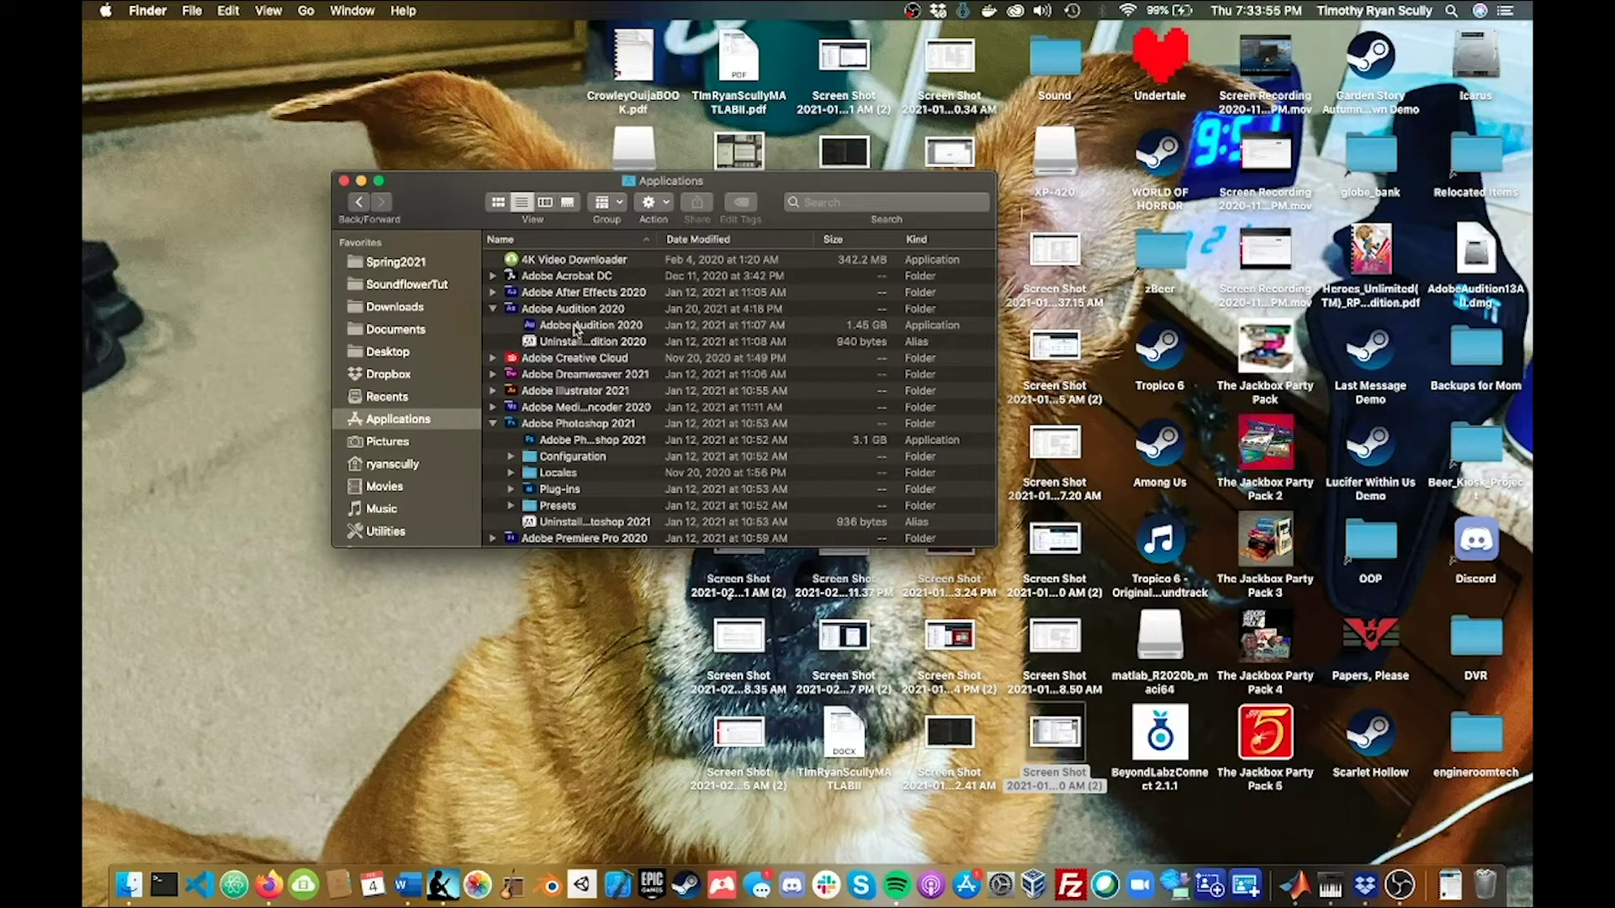
double_click(575, 328)
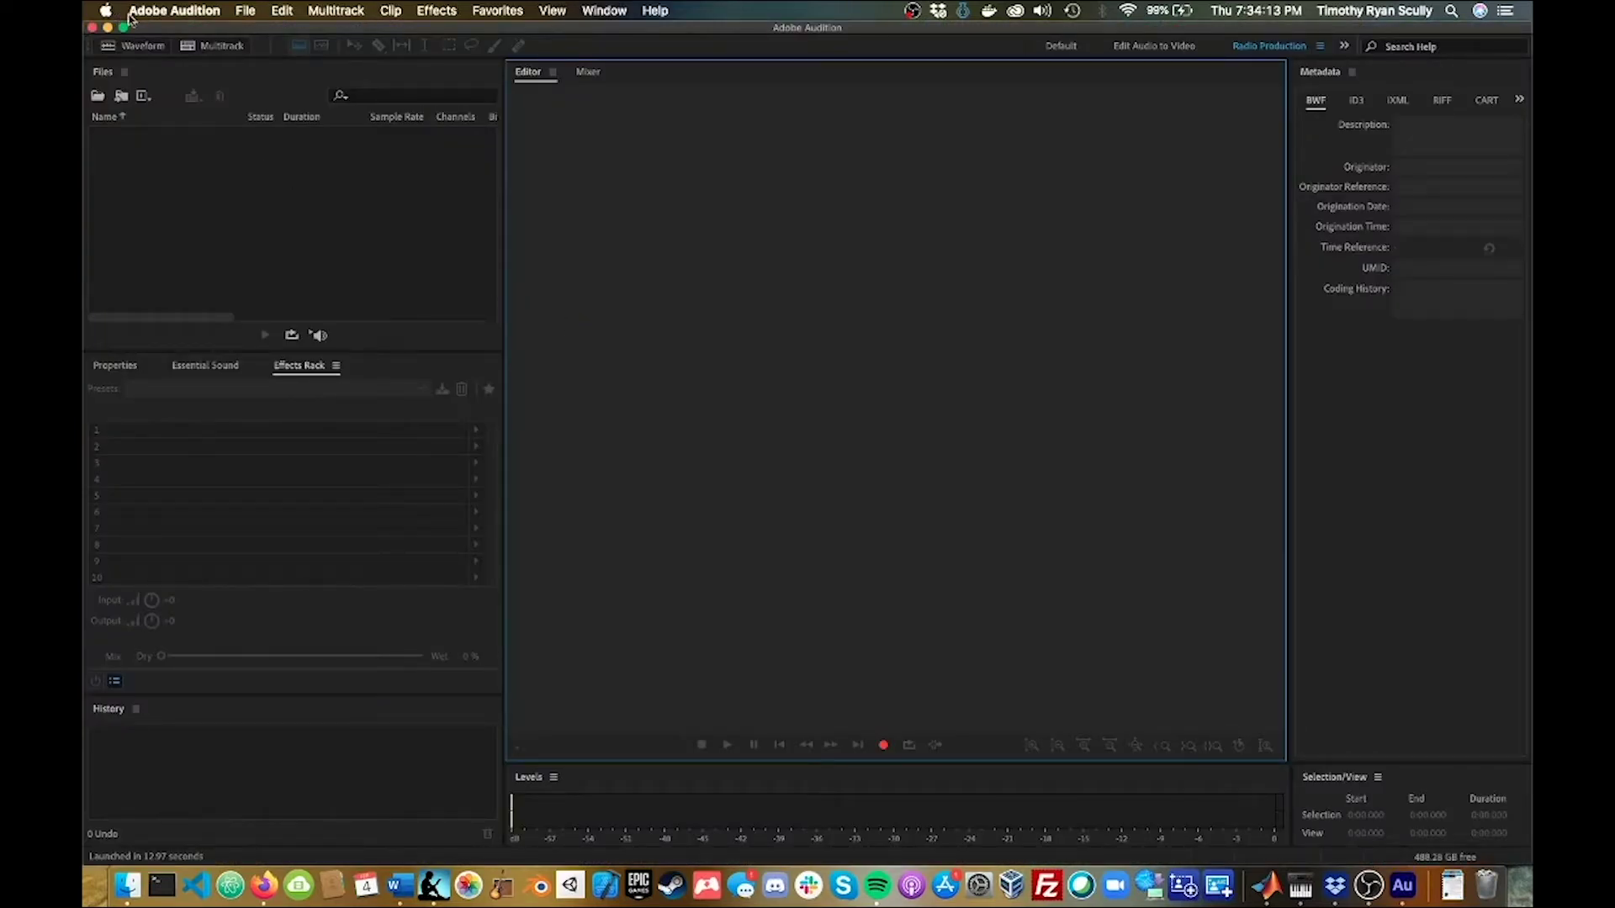
Minimize the Adobe Audition window and launch Audacity from the Applications folder
click(107, 27)
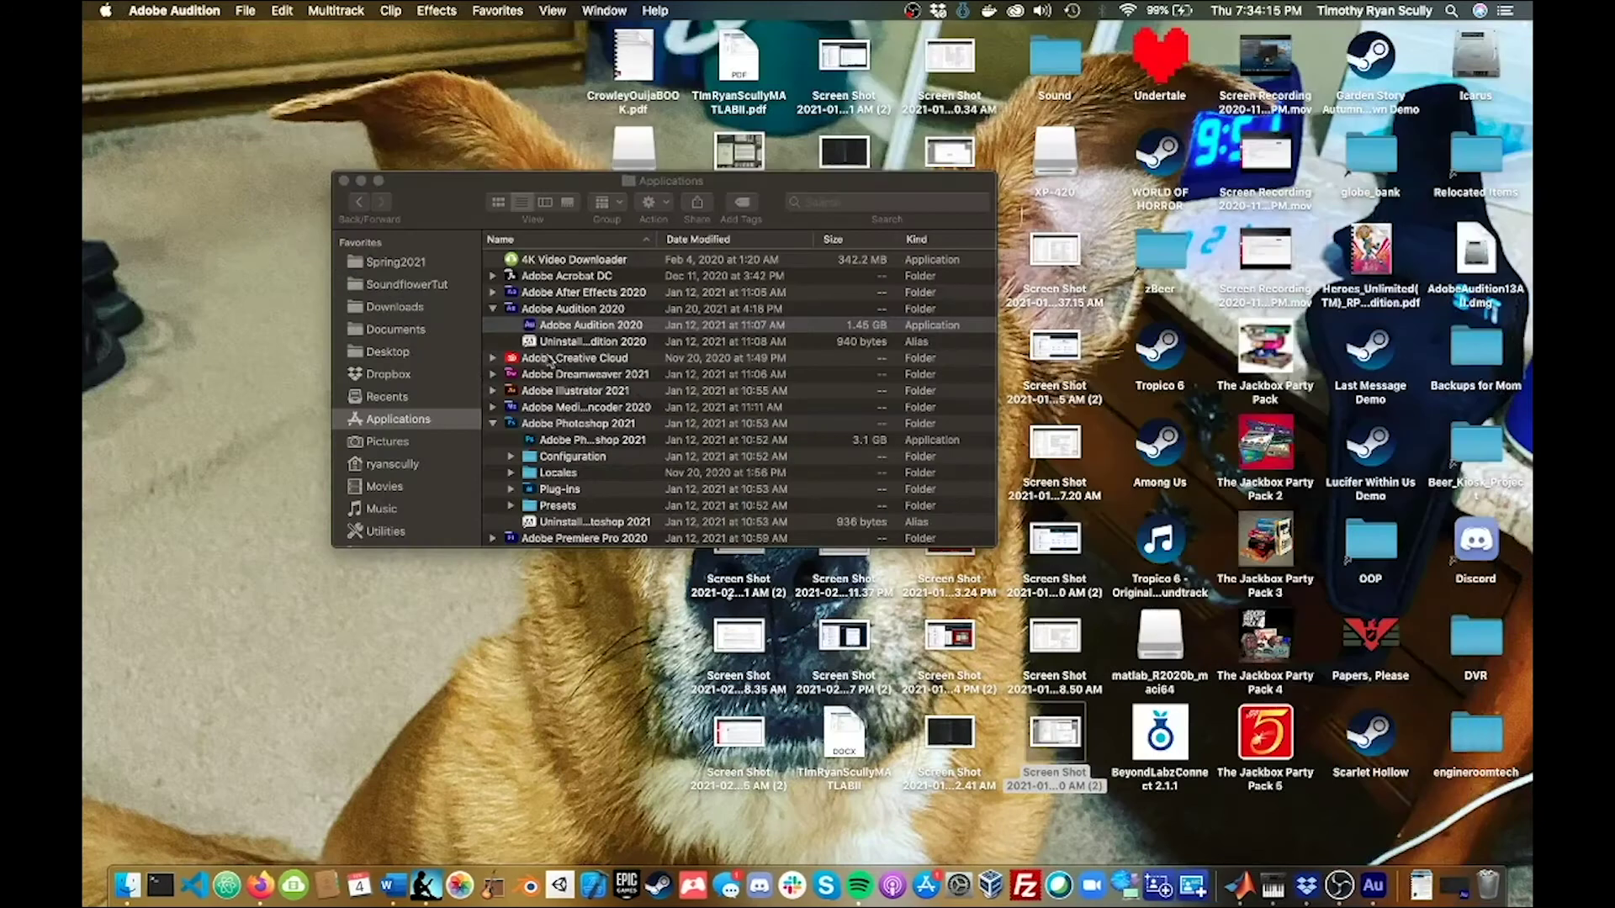
scroll(541, 388, down, 10)
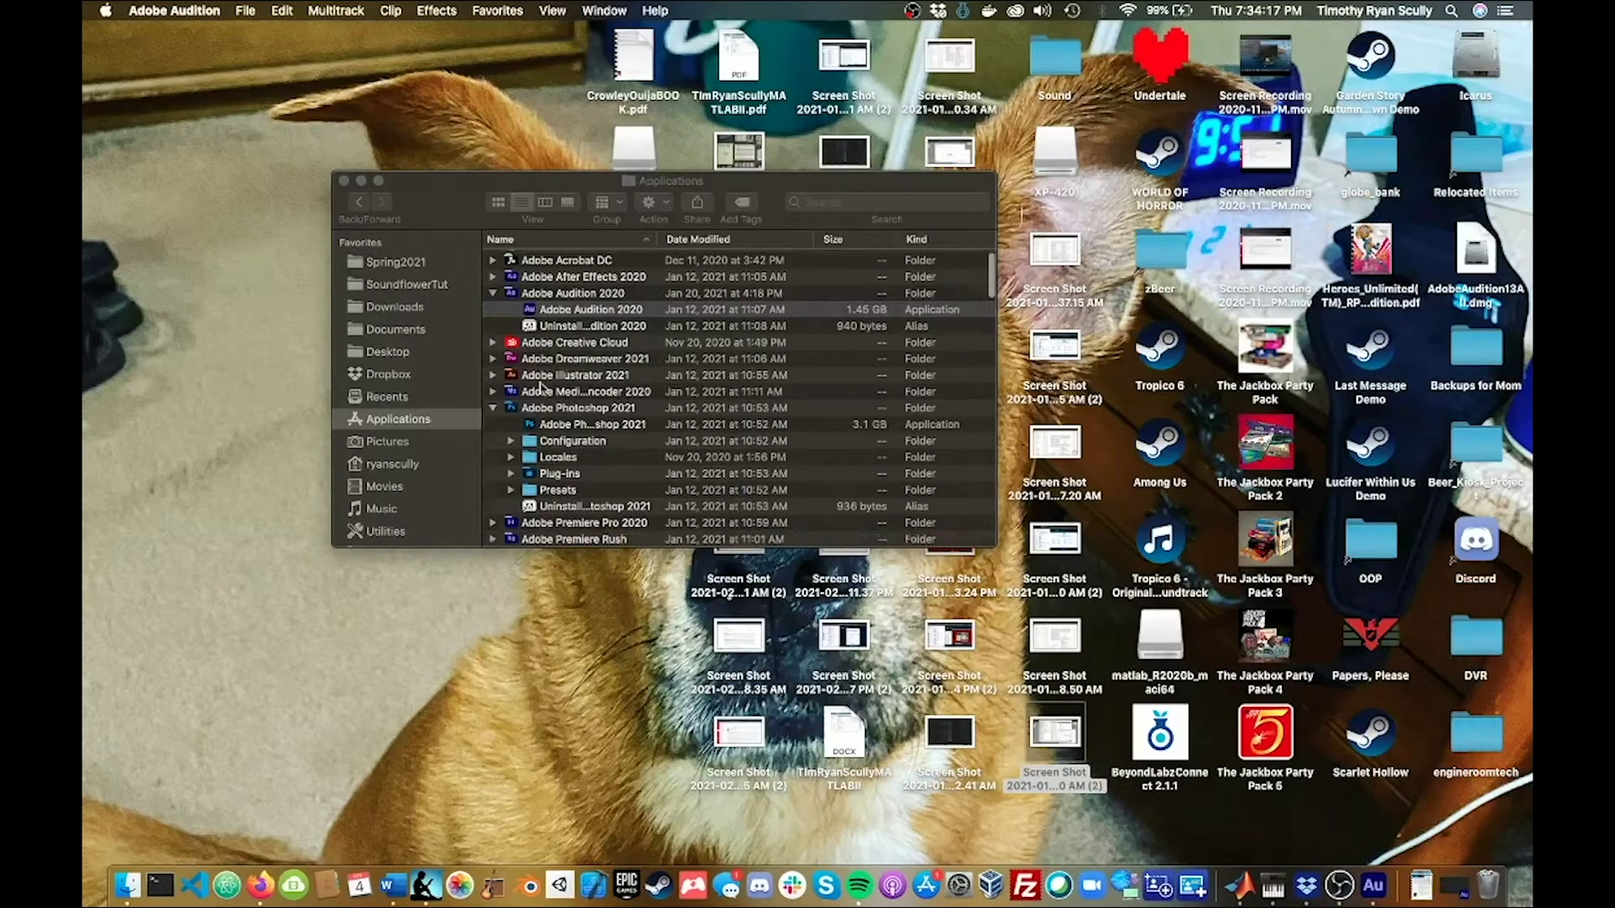
scroll(541, 388, down, 1)
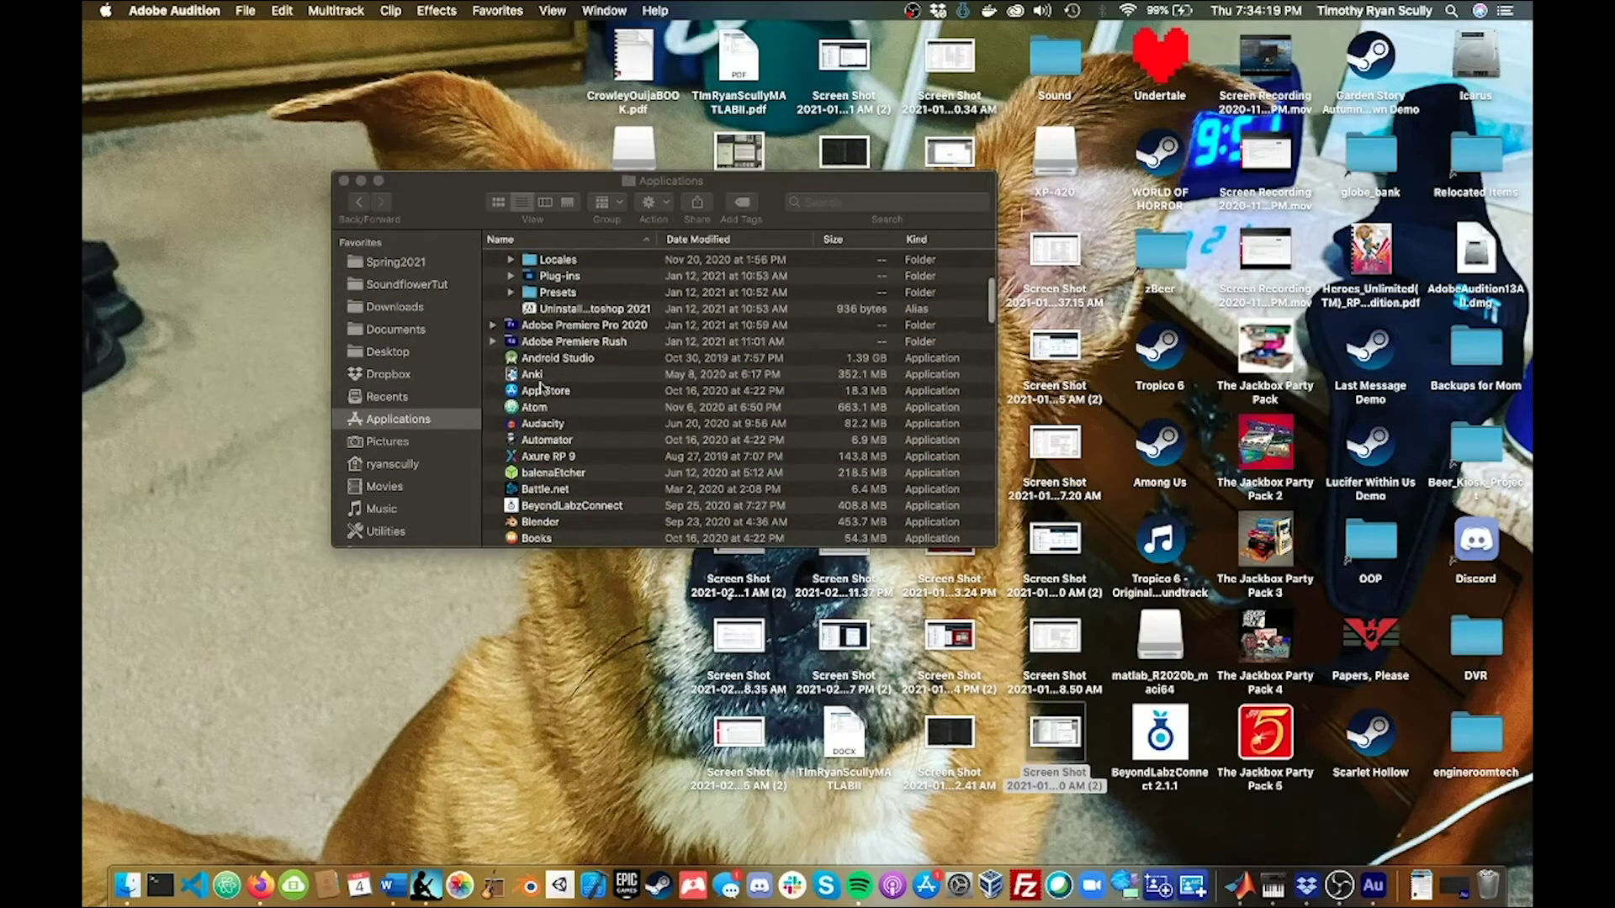
scroll(541, 387, down, 2)
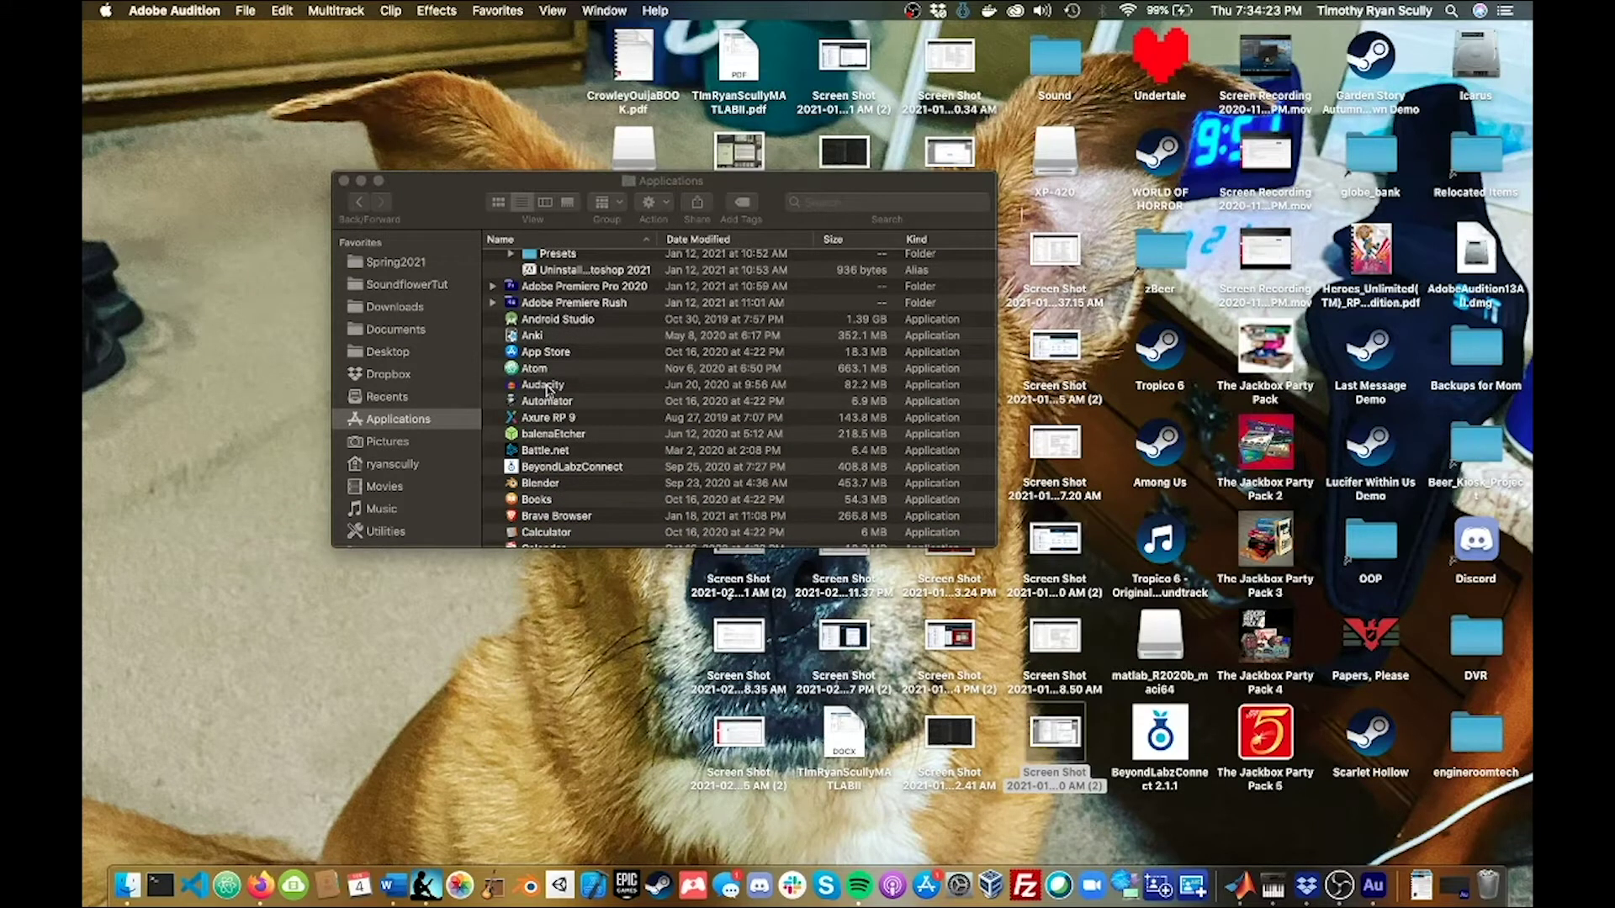
click(547, 387)
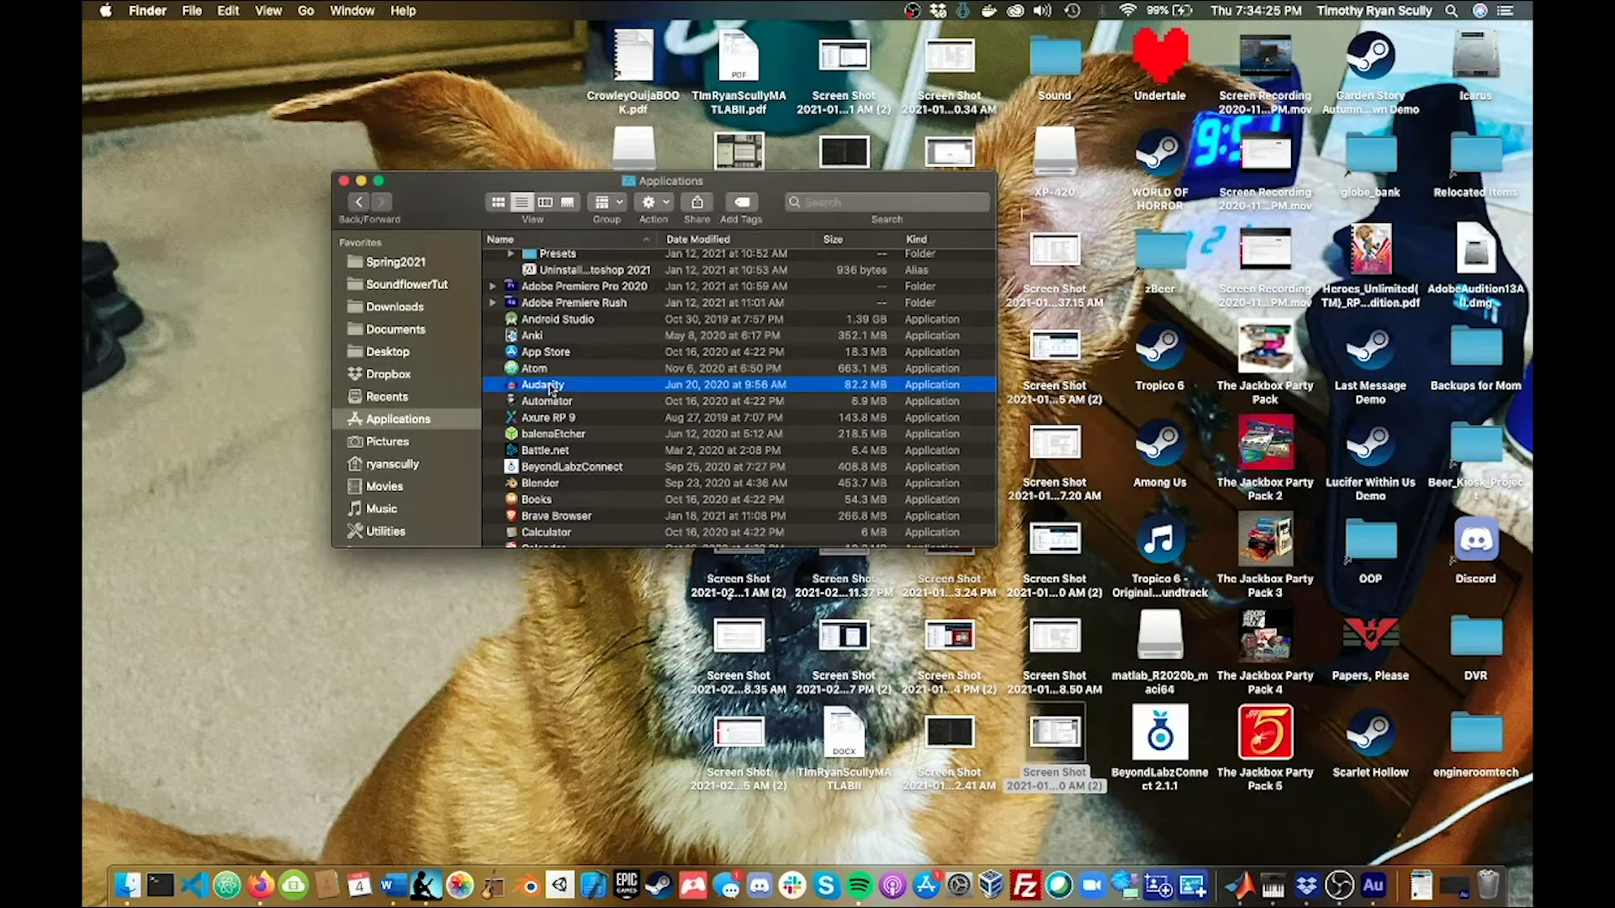
double_click(547, 387)
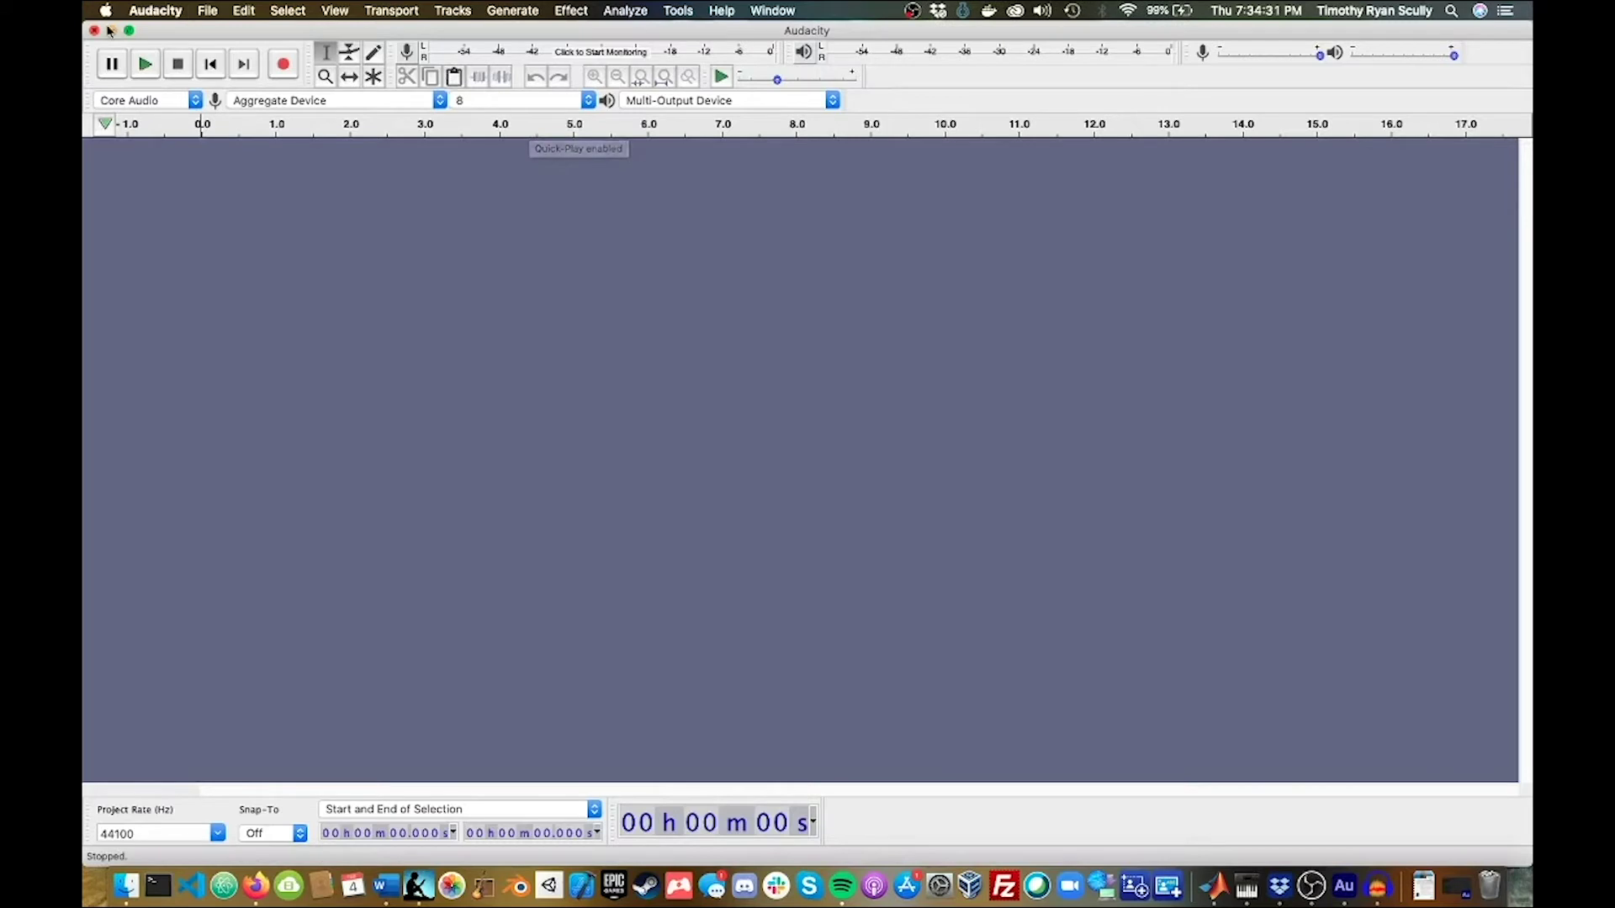
Minimize the Audacity window, then find GarageBand in the Applications folder and launch it
click(110, 30)
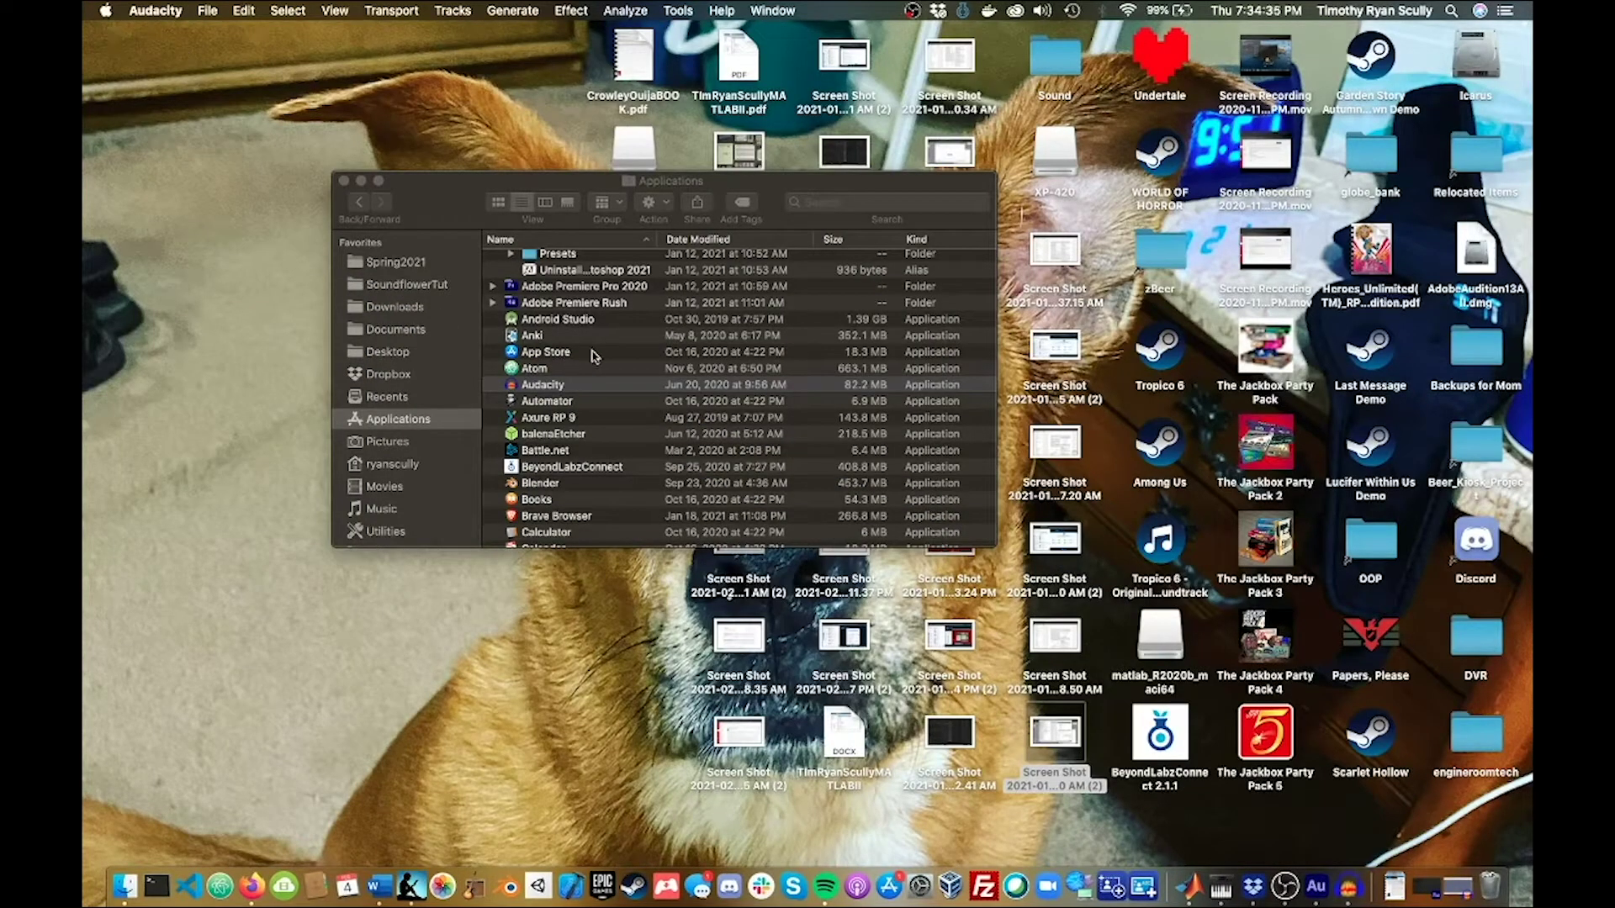
scroll(598, 354, down, 2)
scroll(598, 354, down, 10)
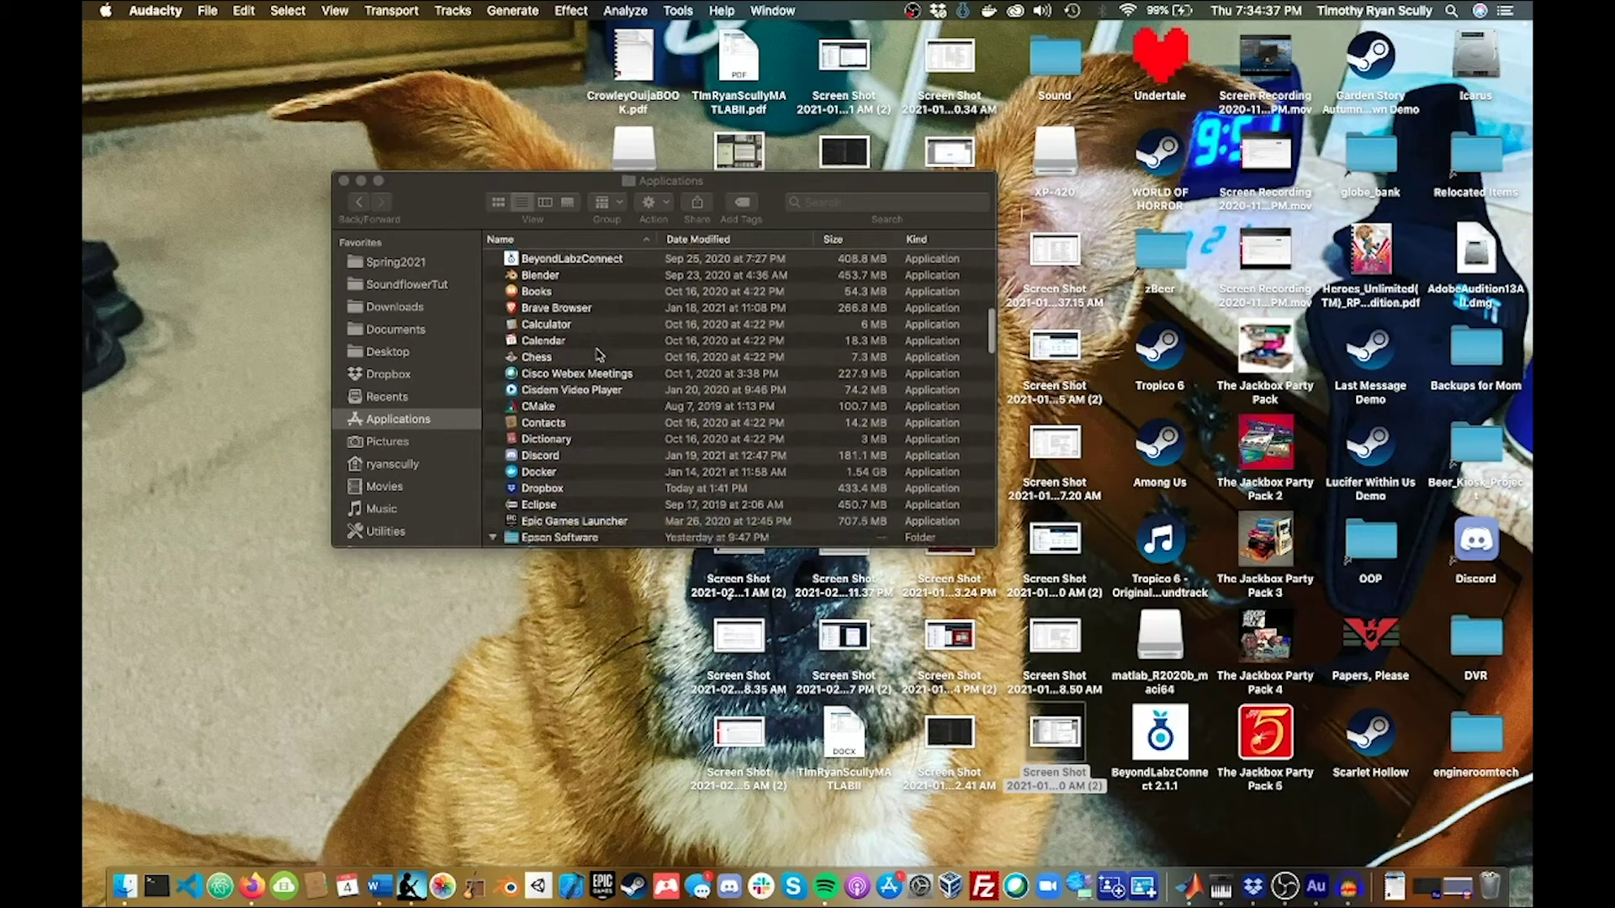
scroll(598, 354, down, 10)
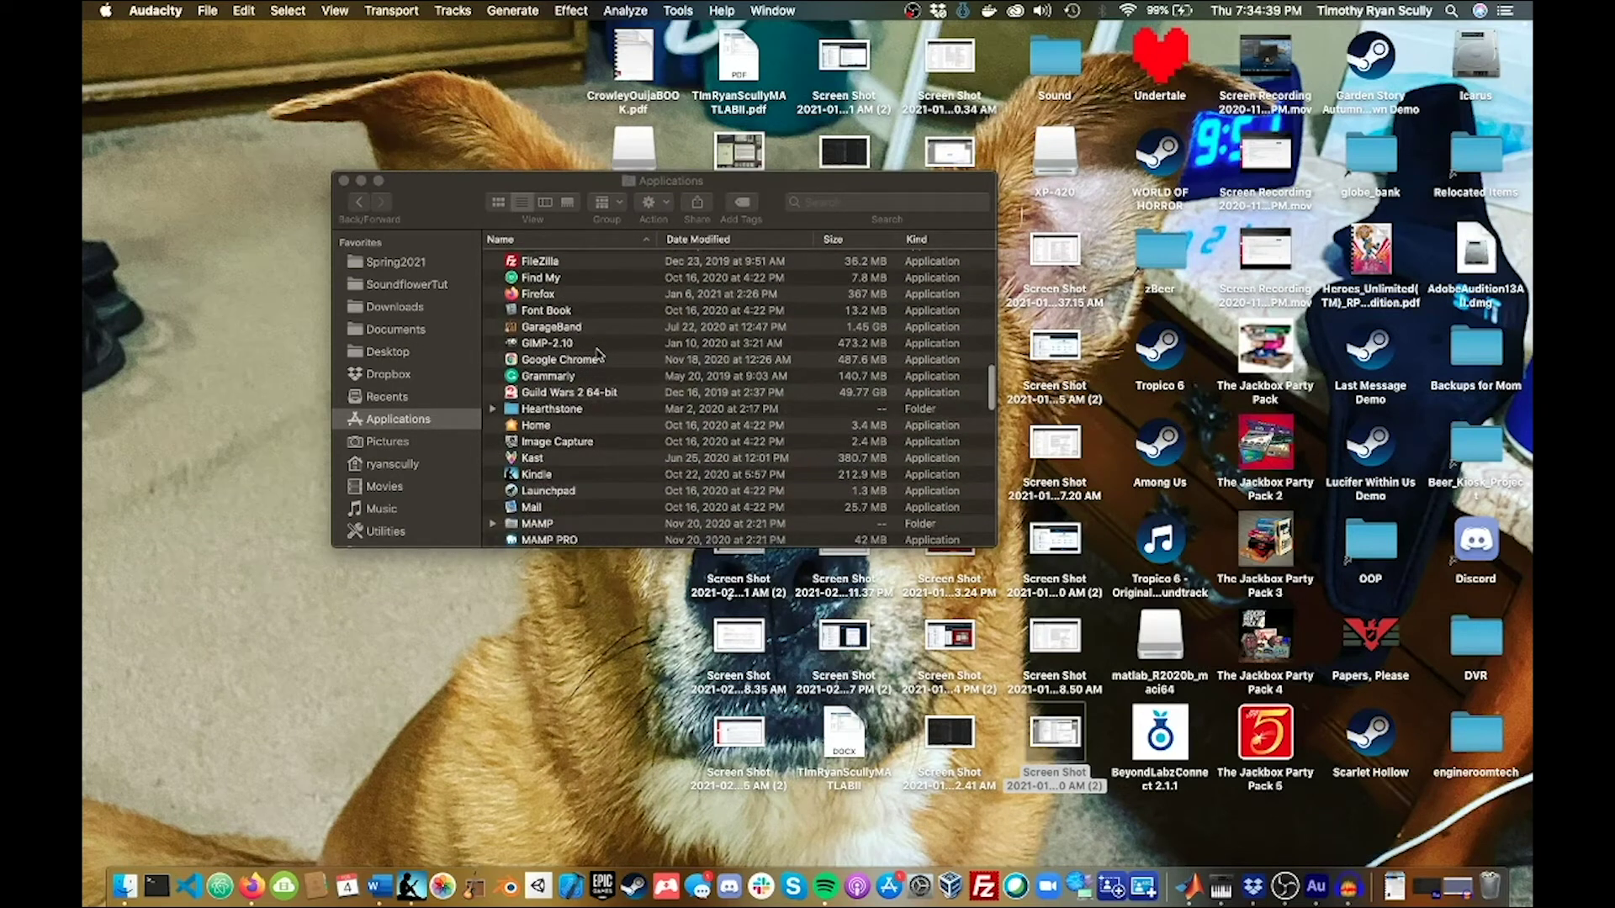
scroll(598, 354, down, 6)
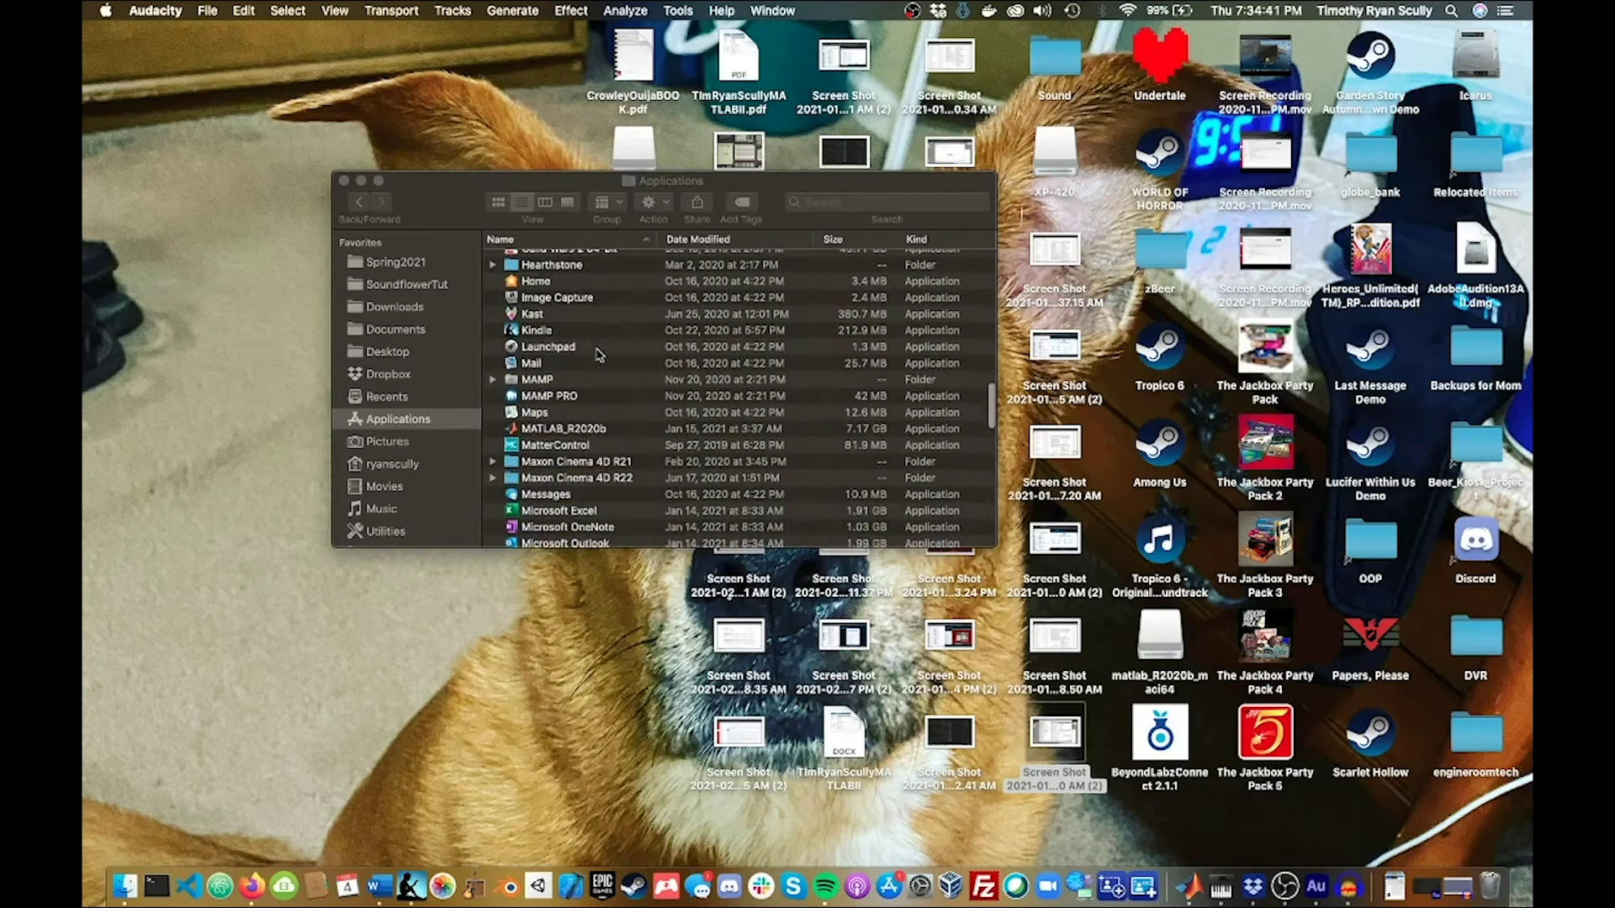
scroll(598, 354, down, 3)
scroll(595, 347, up, 8)
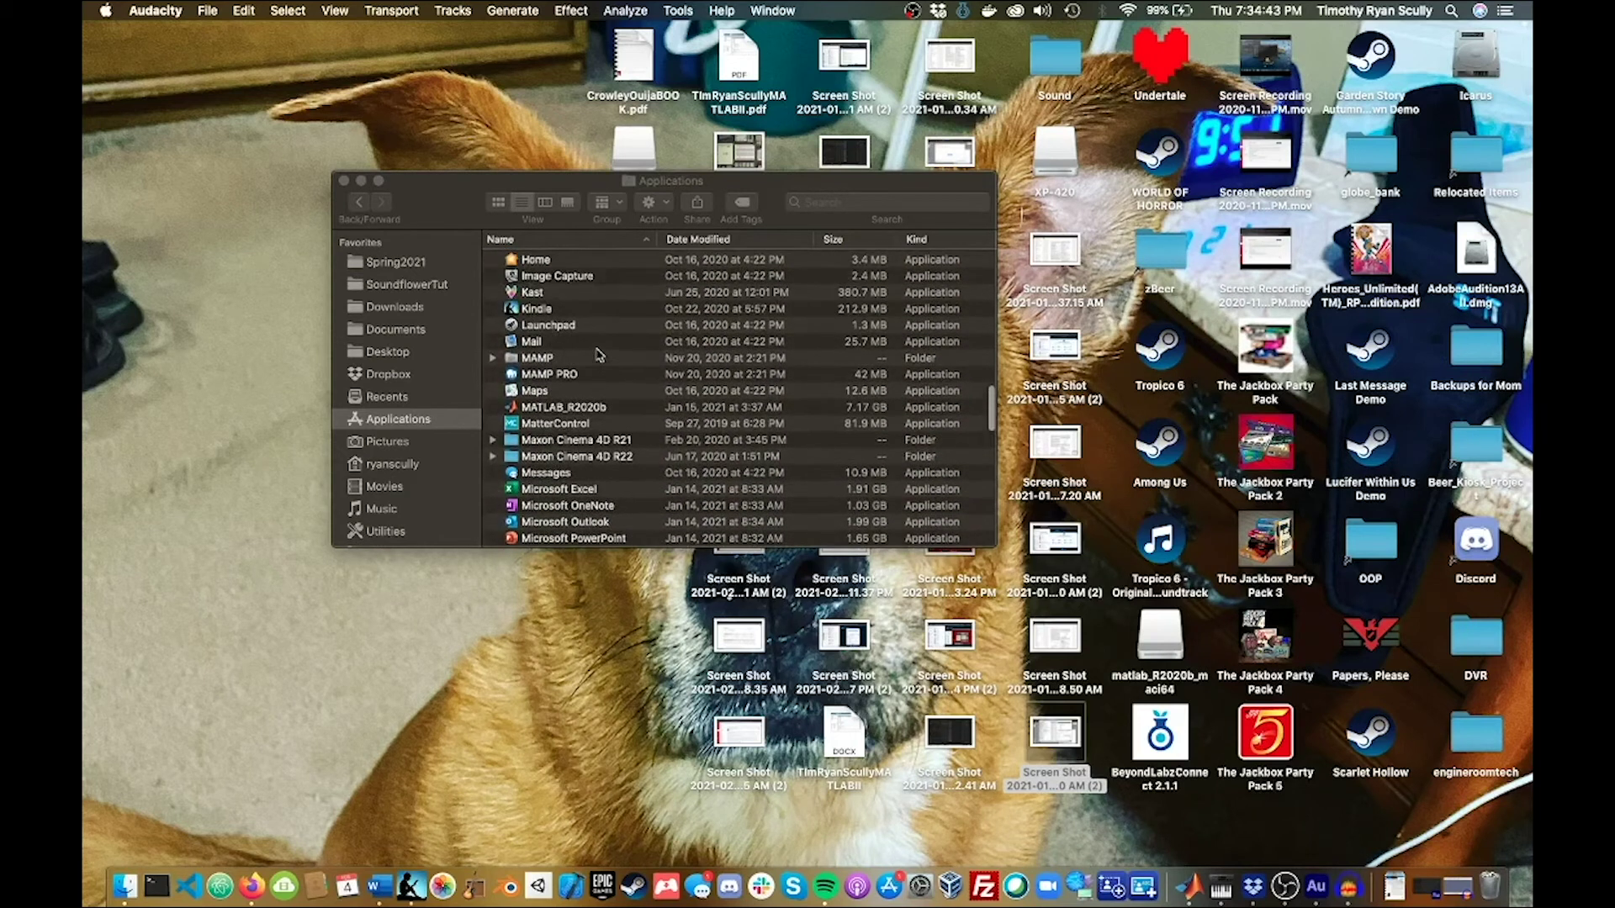
scroll(592, 336, up, 5)
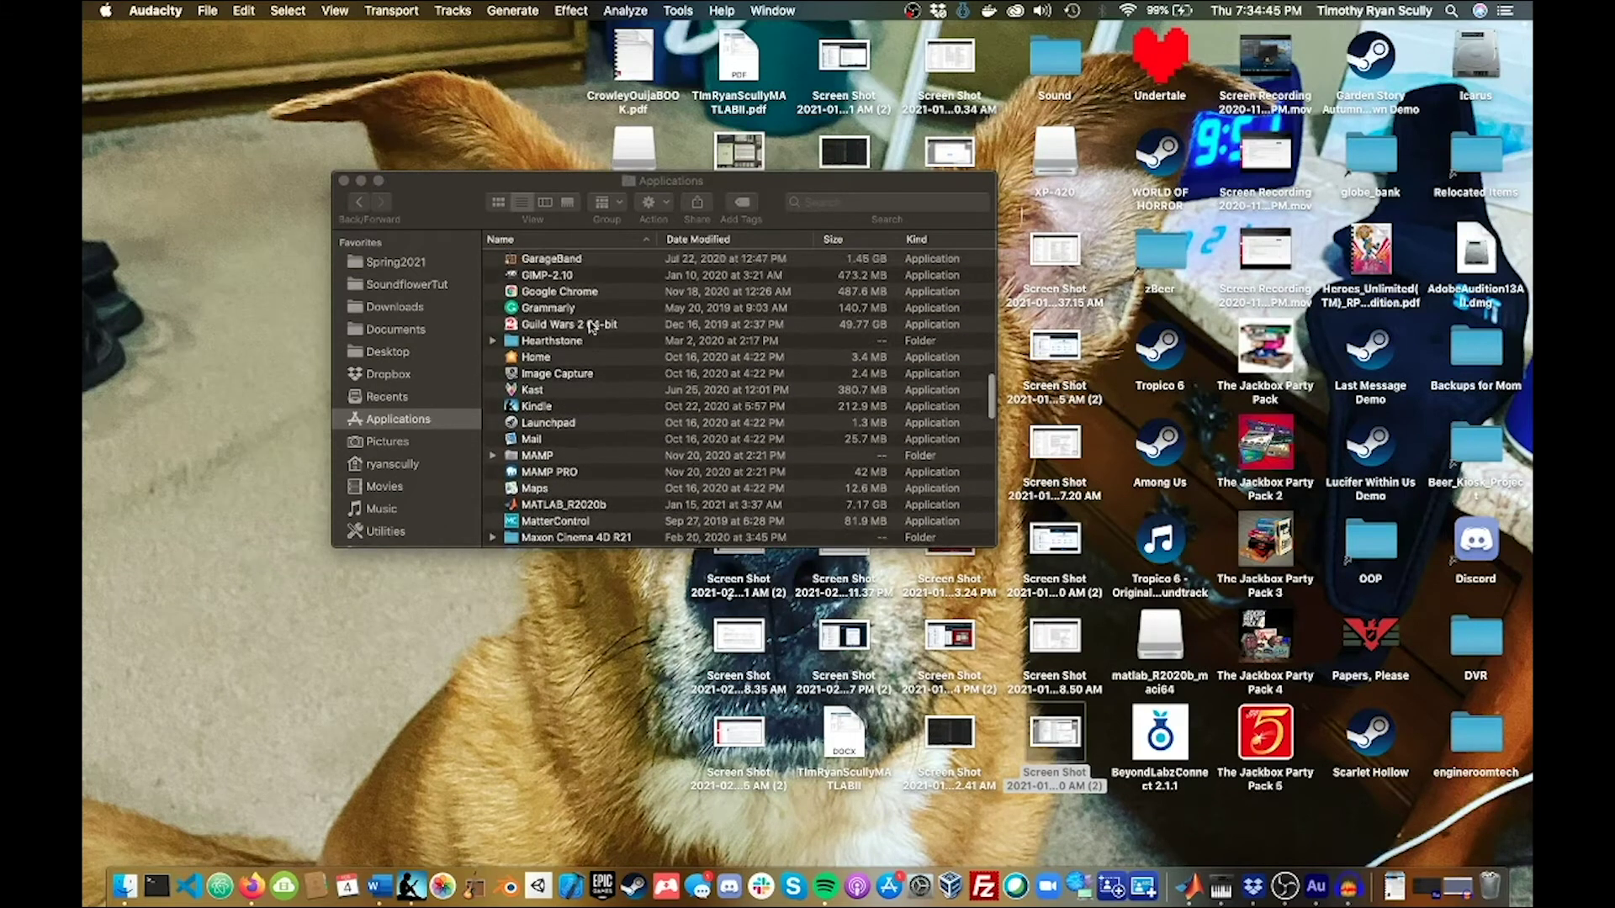
scroll(592, 327, up, 1)
click(590, 332)
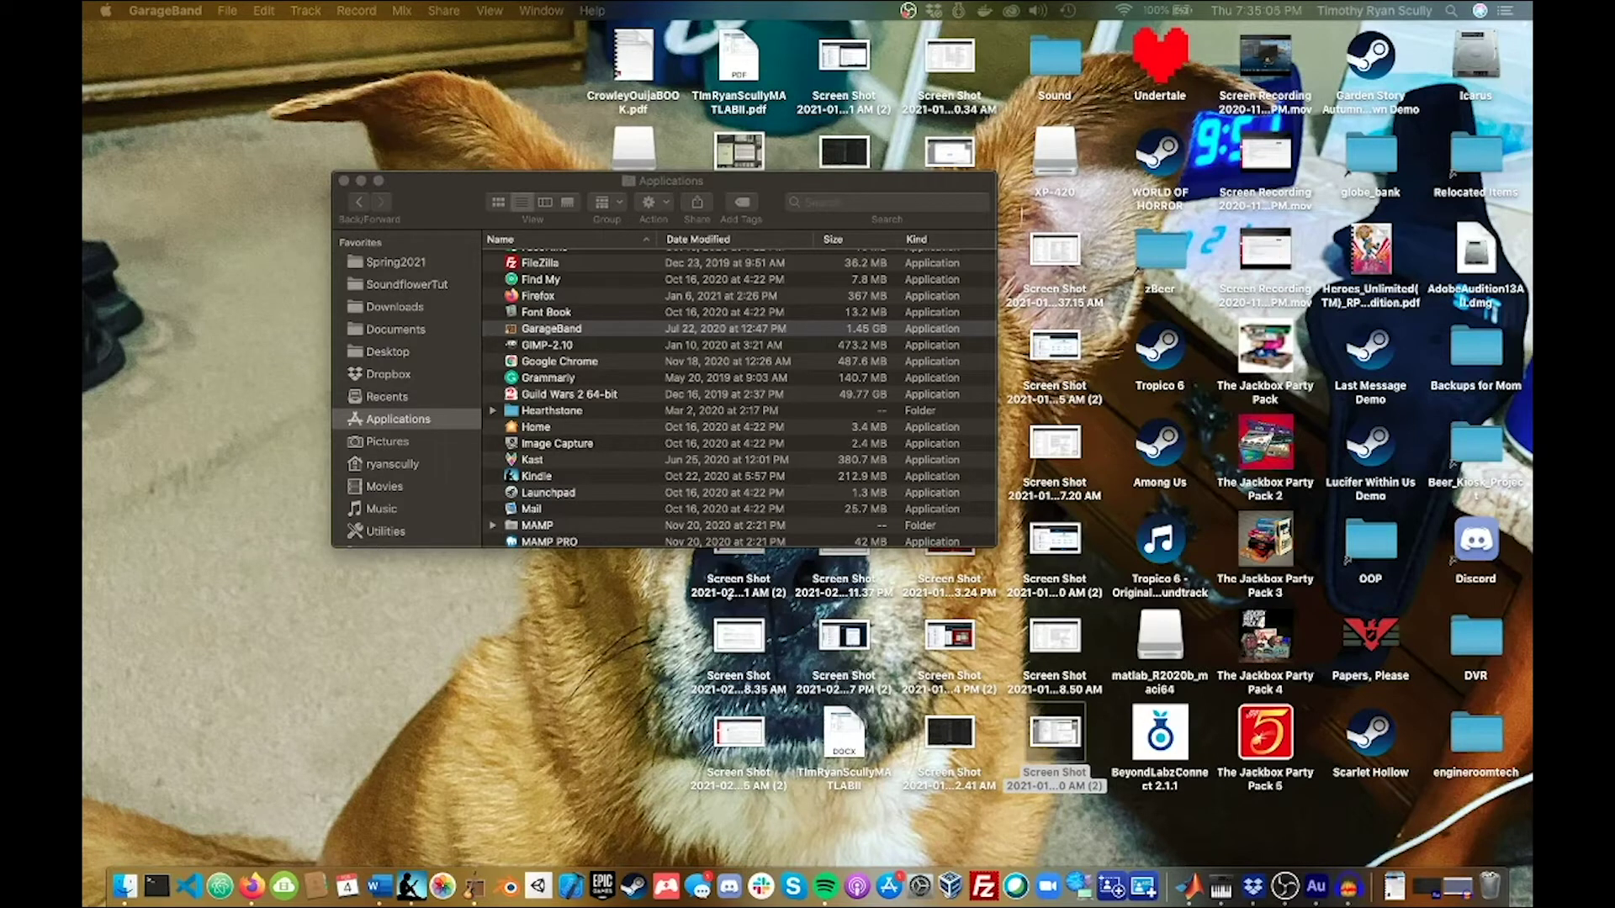
Switch to the full-screen GarageBand window and start a new project, discarding the changes to Sound Sampler
key(ctrl+Up)
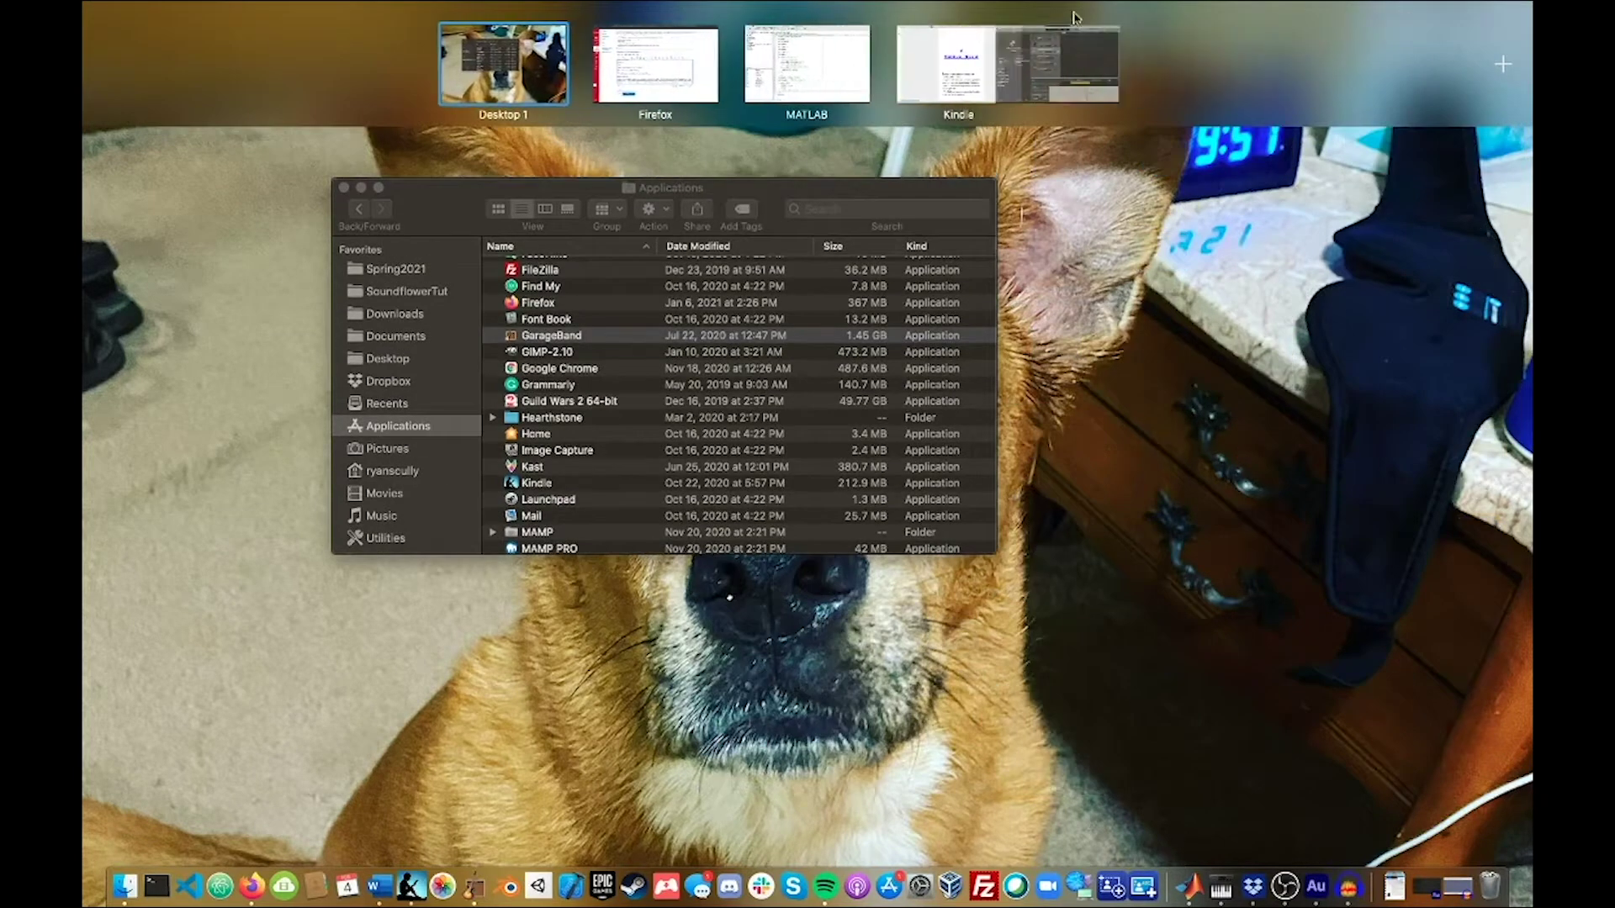
click(1137, 66)
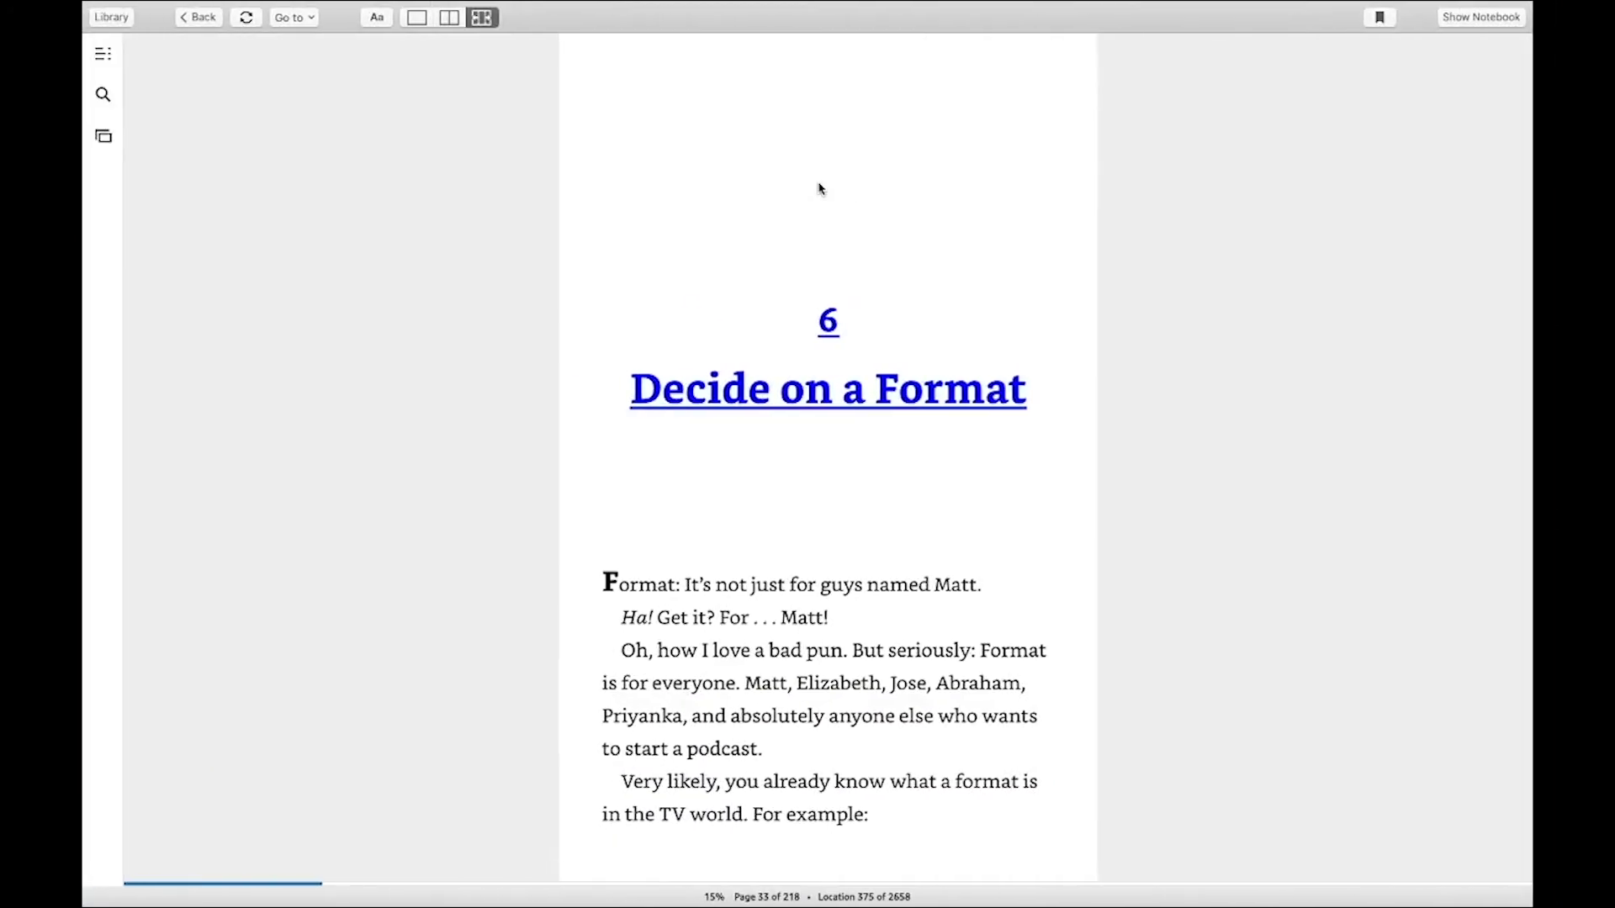
key(ctrl+Right)
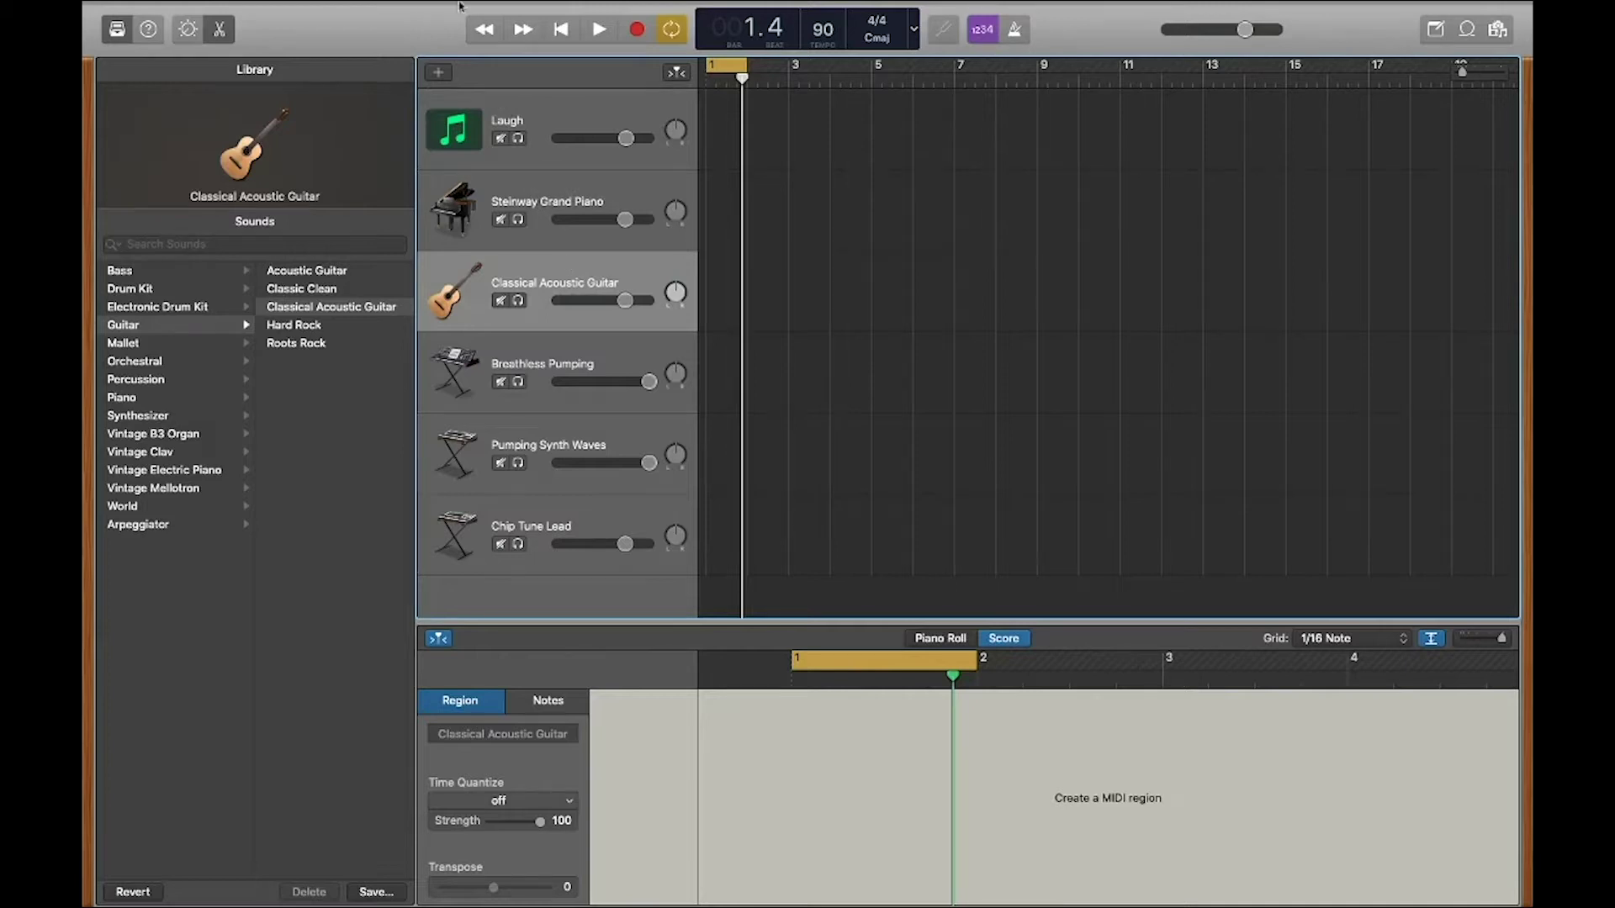
mouse_move(458, 6)
click(227, 10)
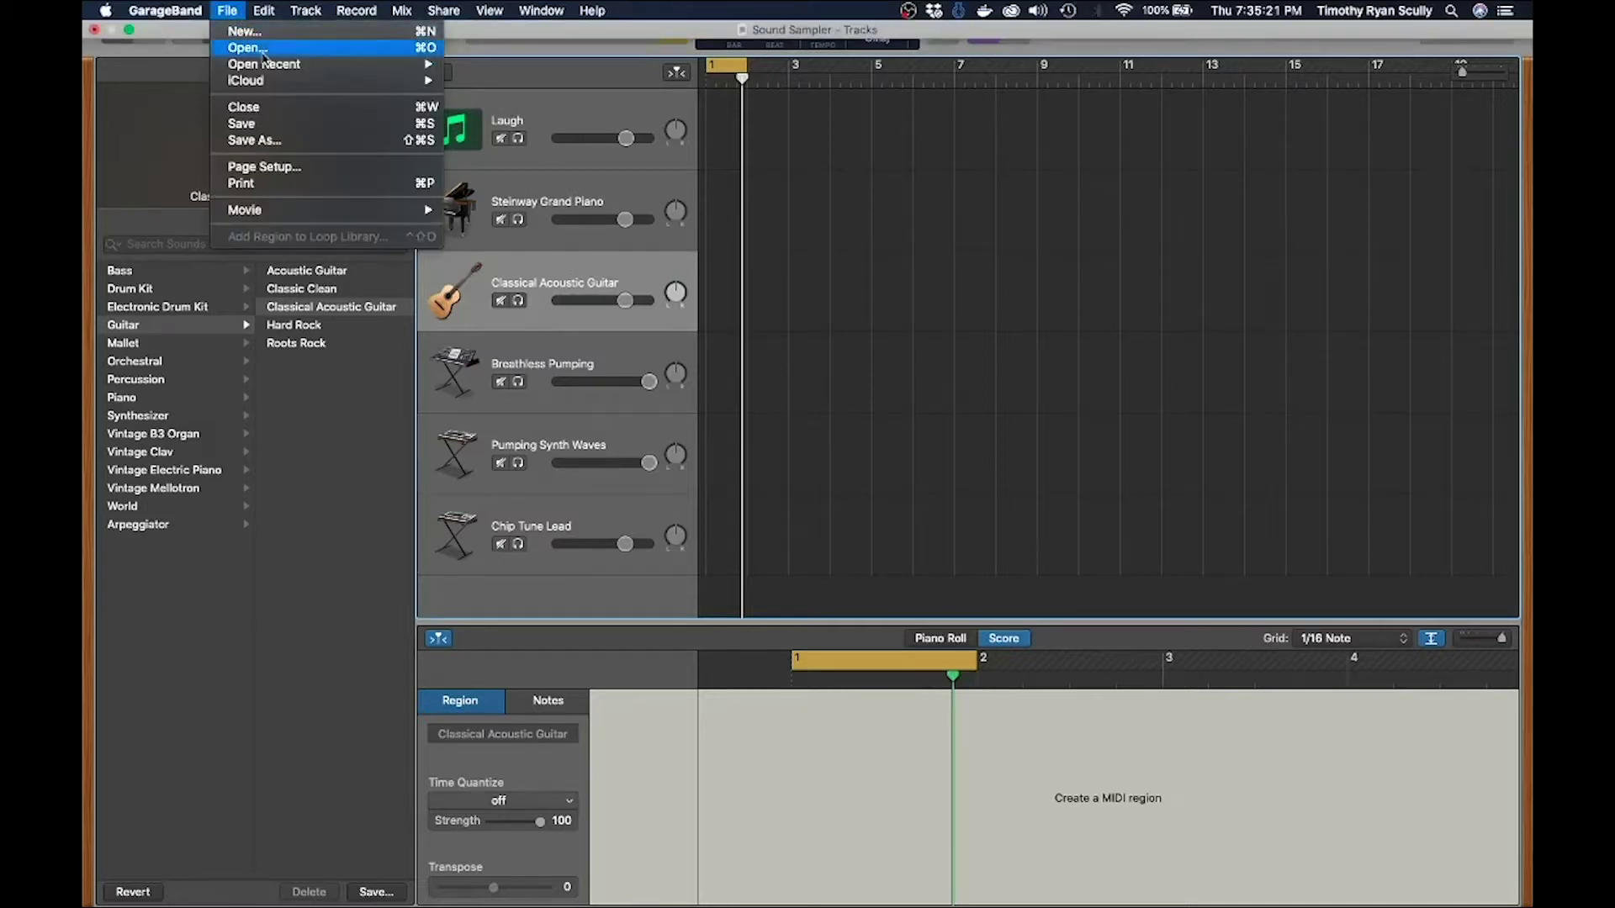
click(256, 32)
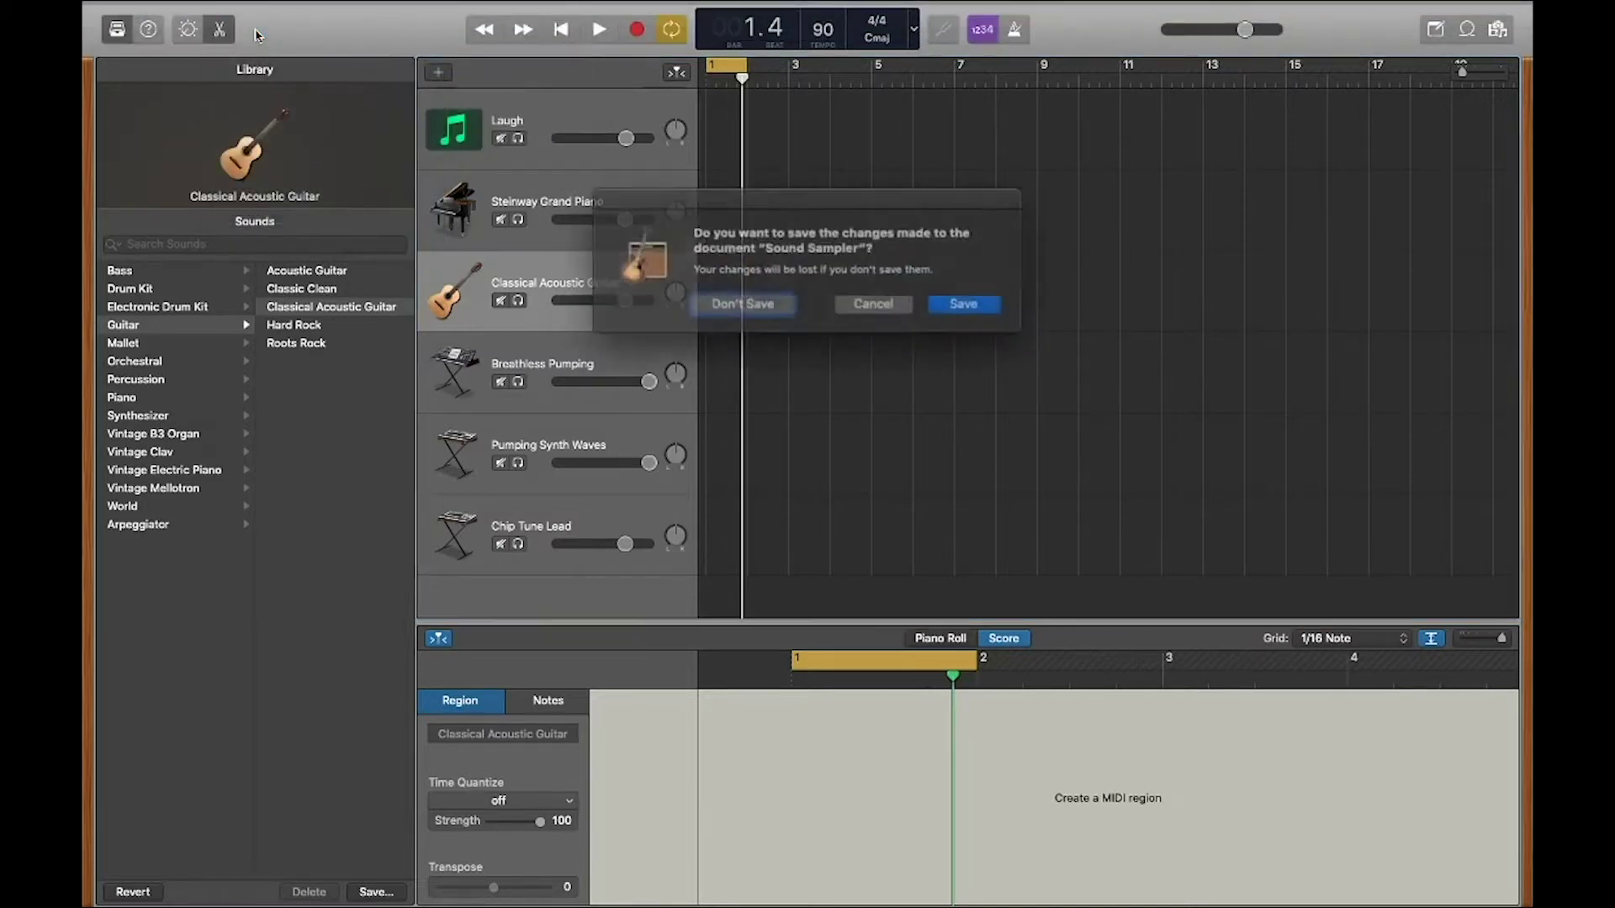
click(786, 303)
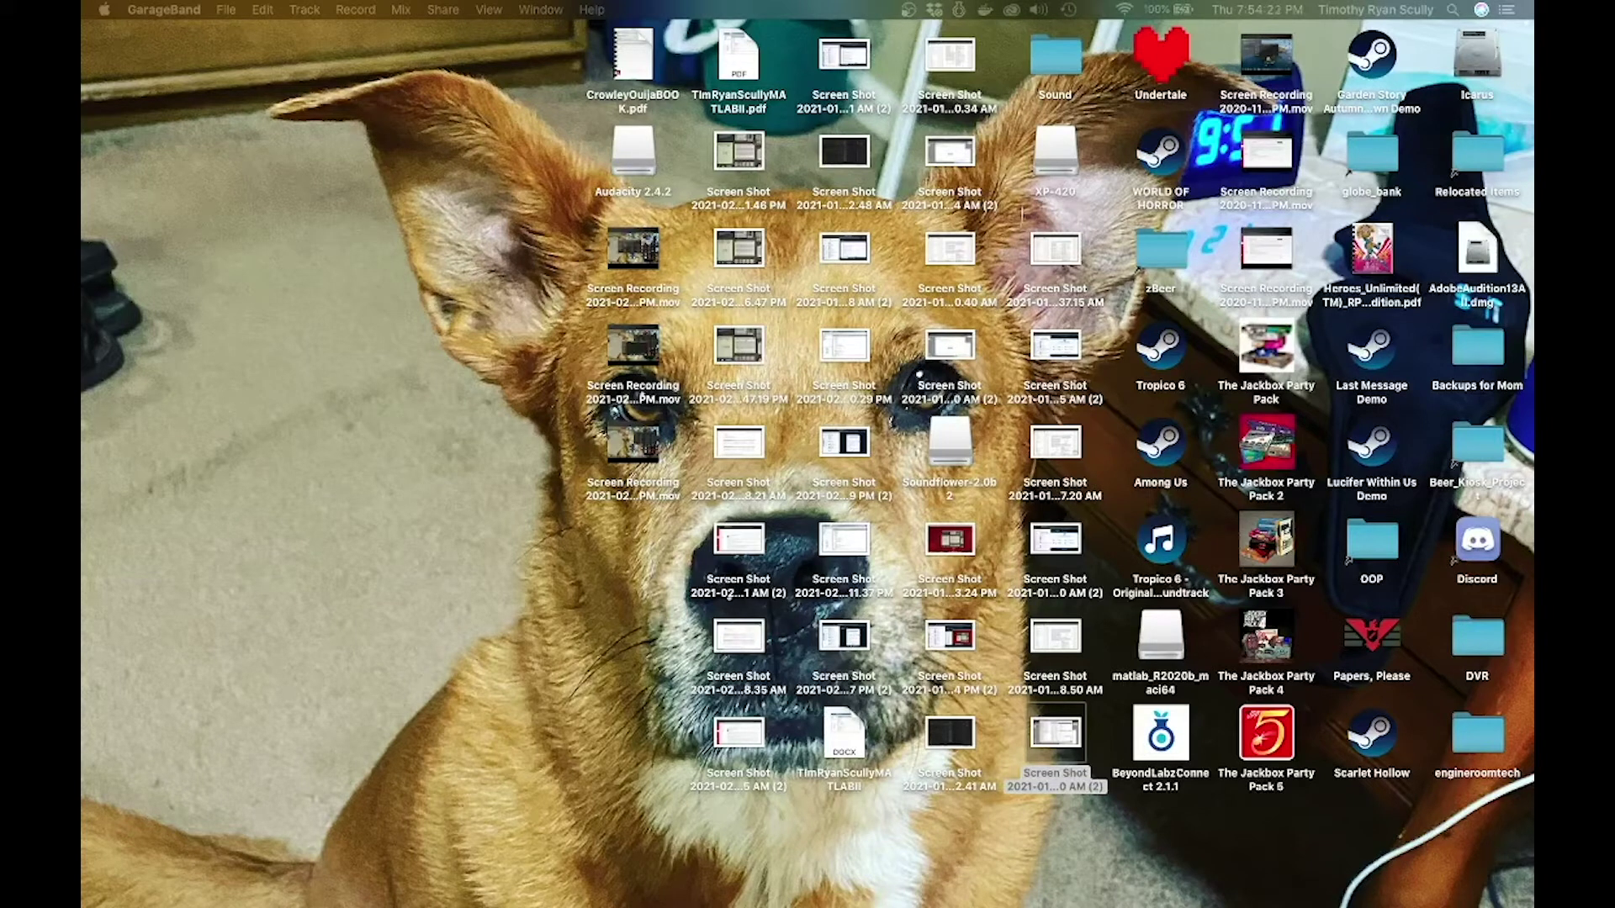
Switch to the full-screen Firefox window and bring up the tab with the Audacity download page
mouse_move(580, 898)
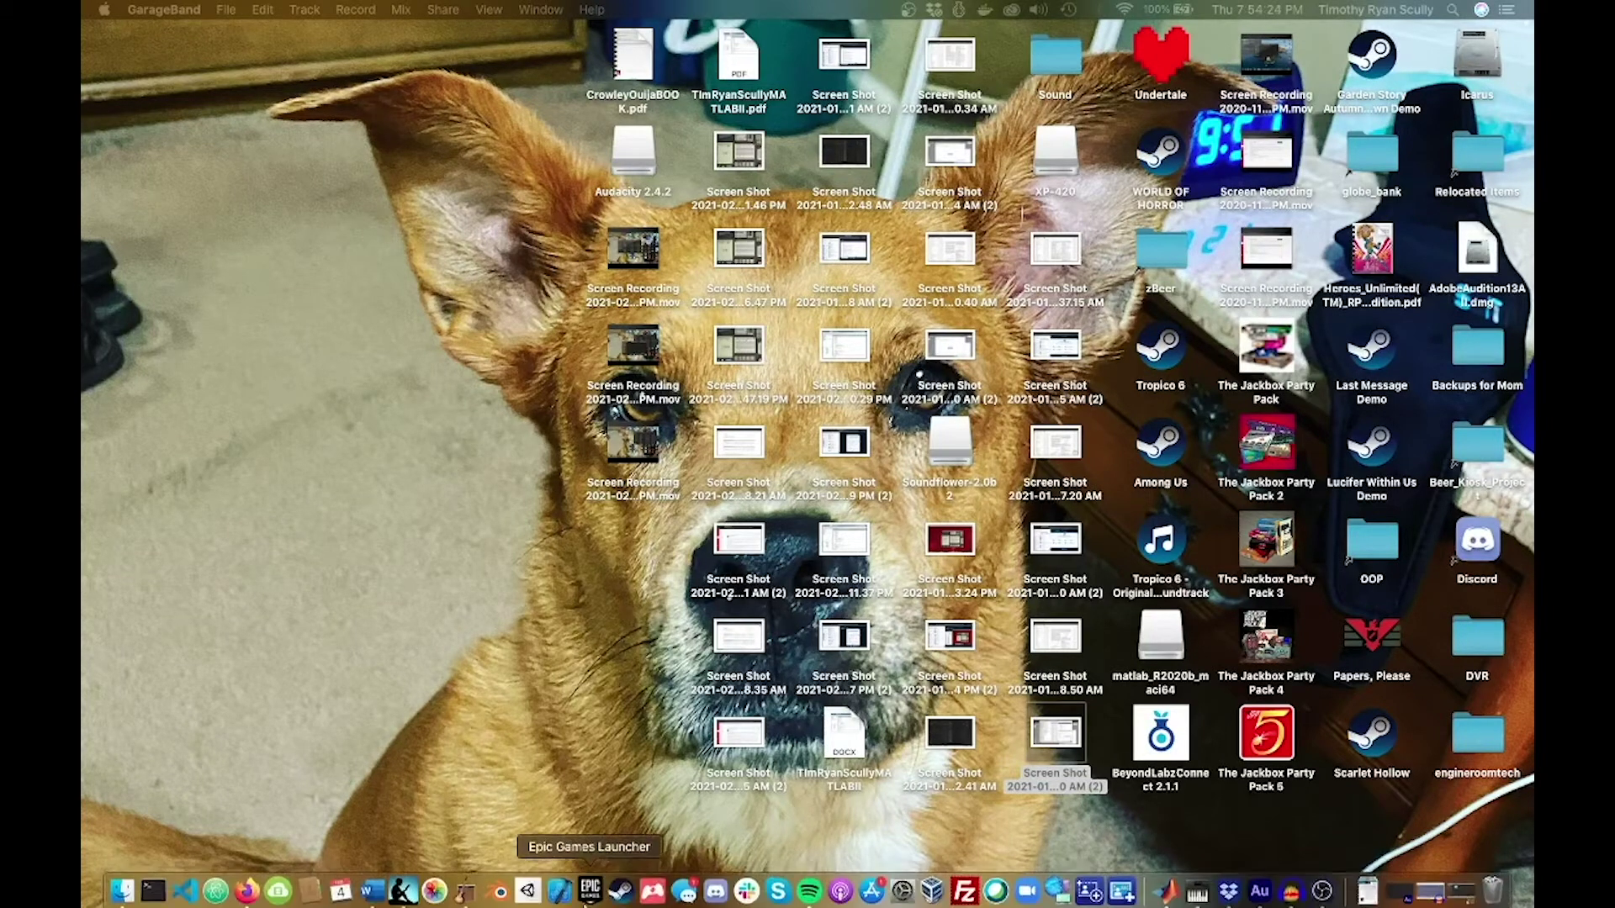
click(256, 893)
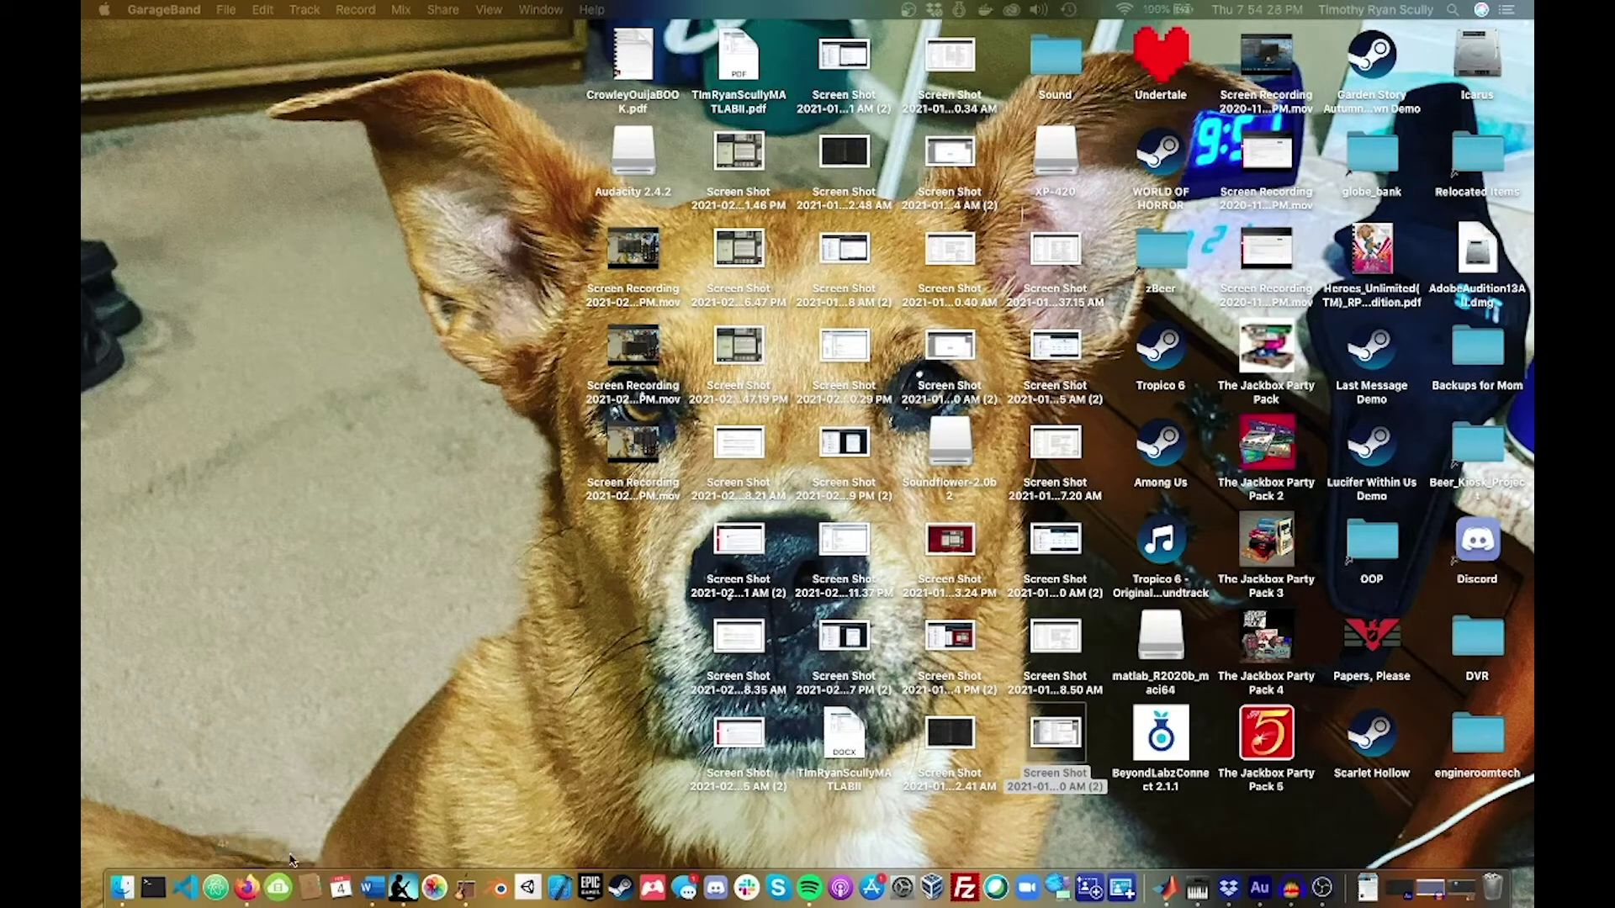
key(ctrl+Up)
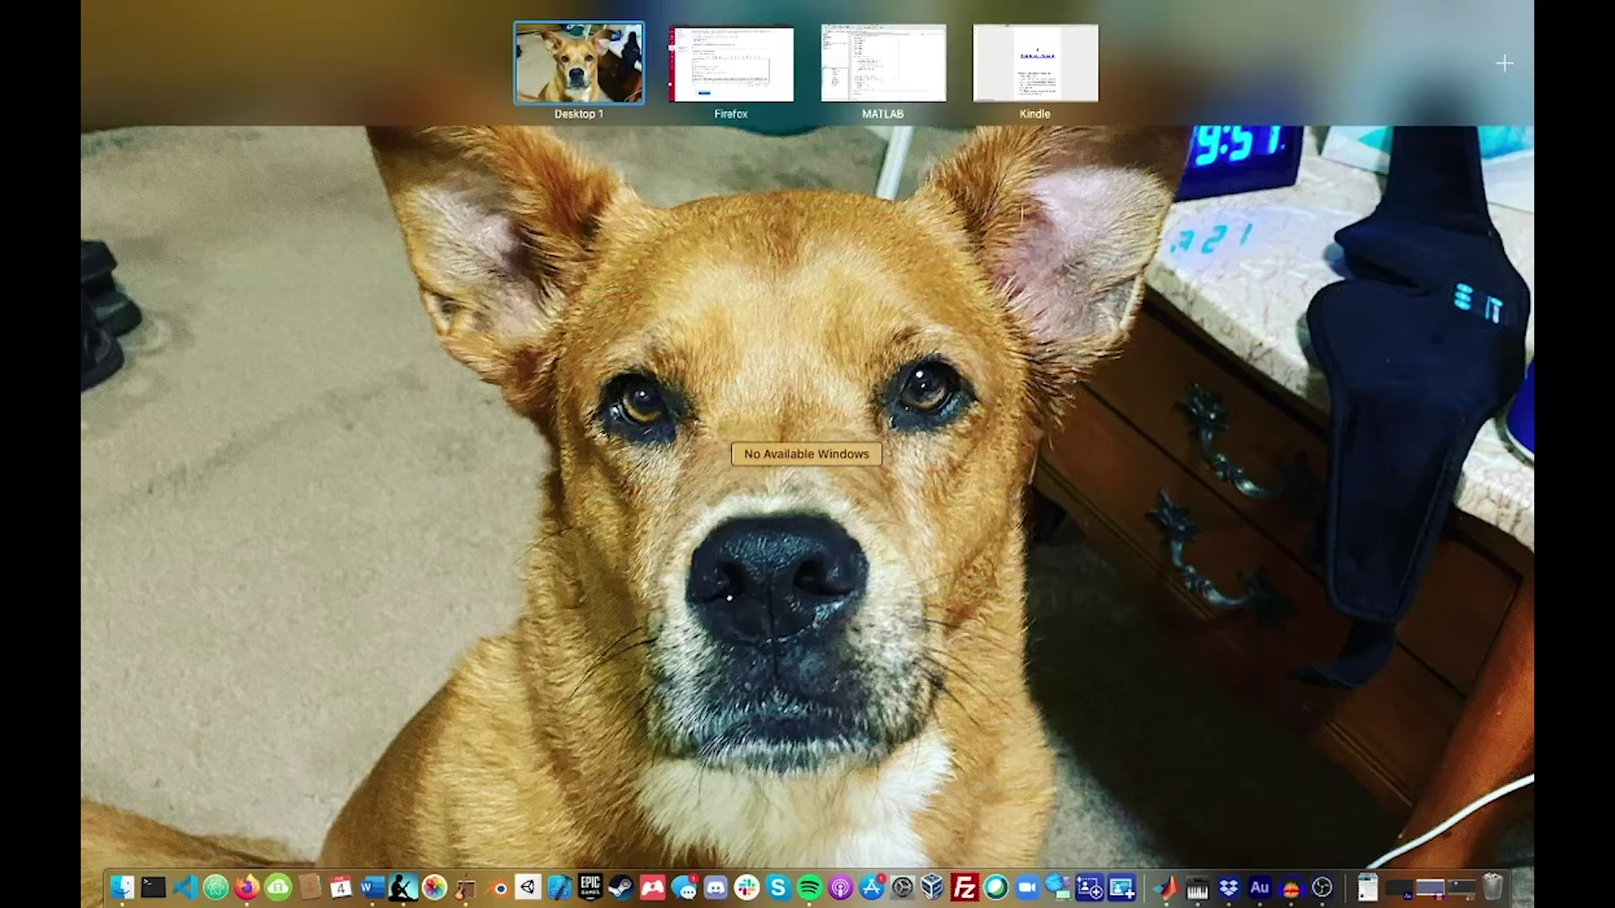
click(770, 64)
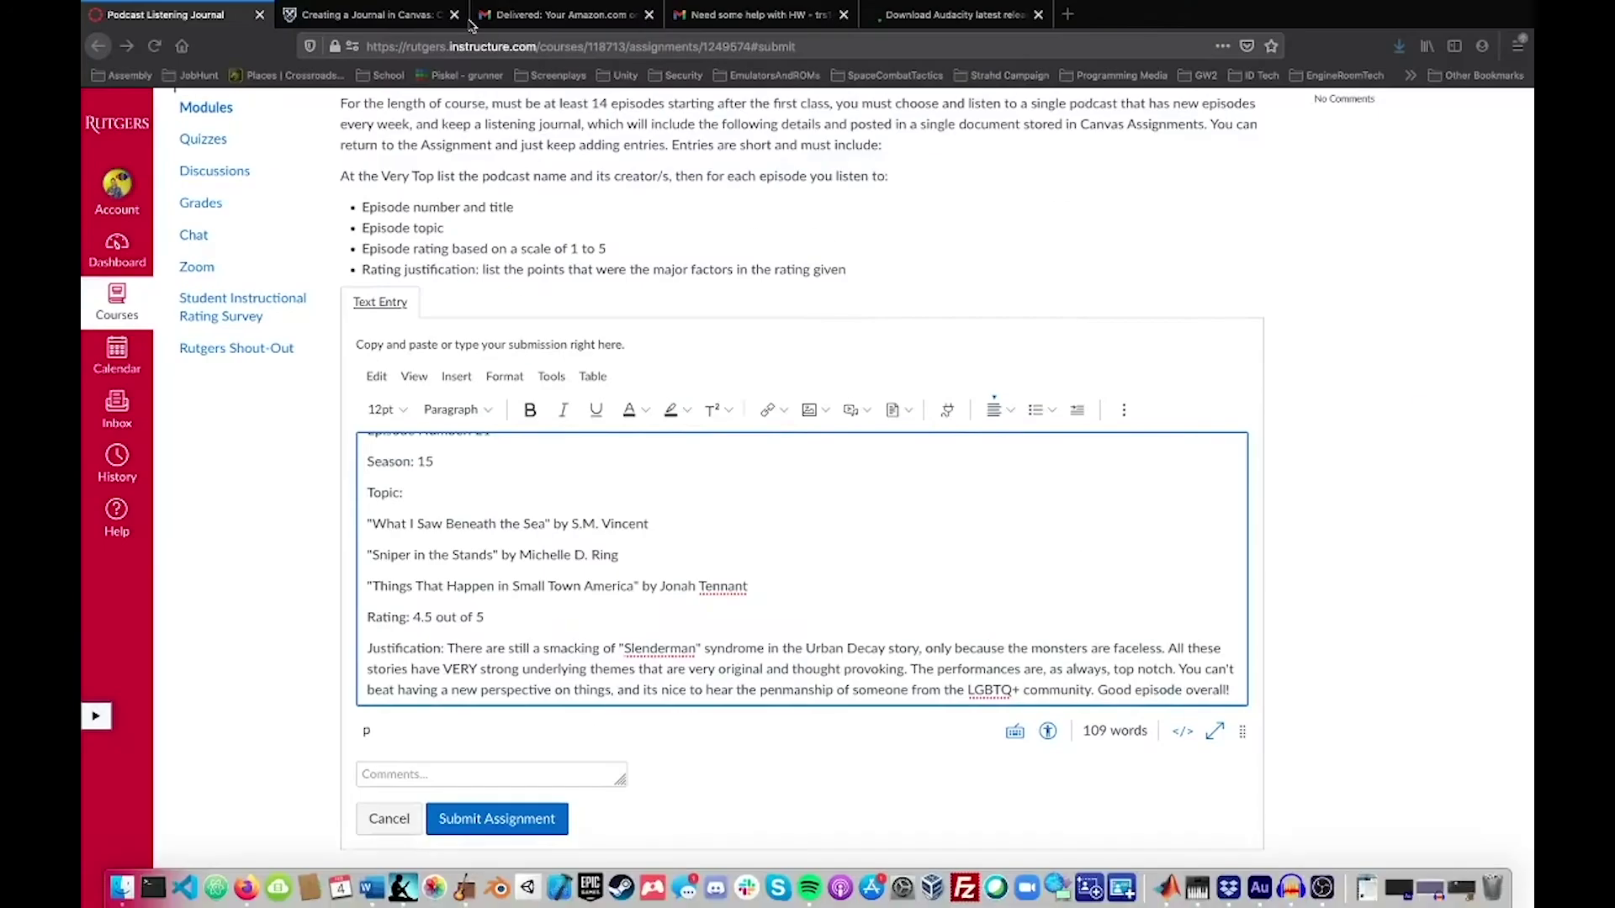
click(1003, 23)
Search for Soundflower on google.com in the current tab and open the Rogue Amoeba result
click(968, 44)
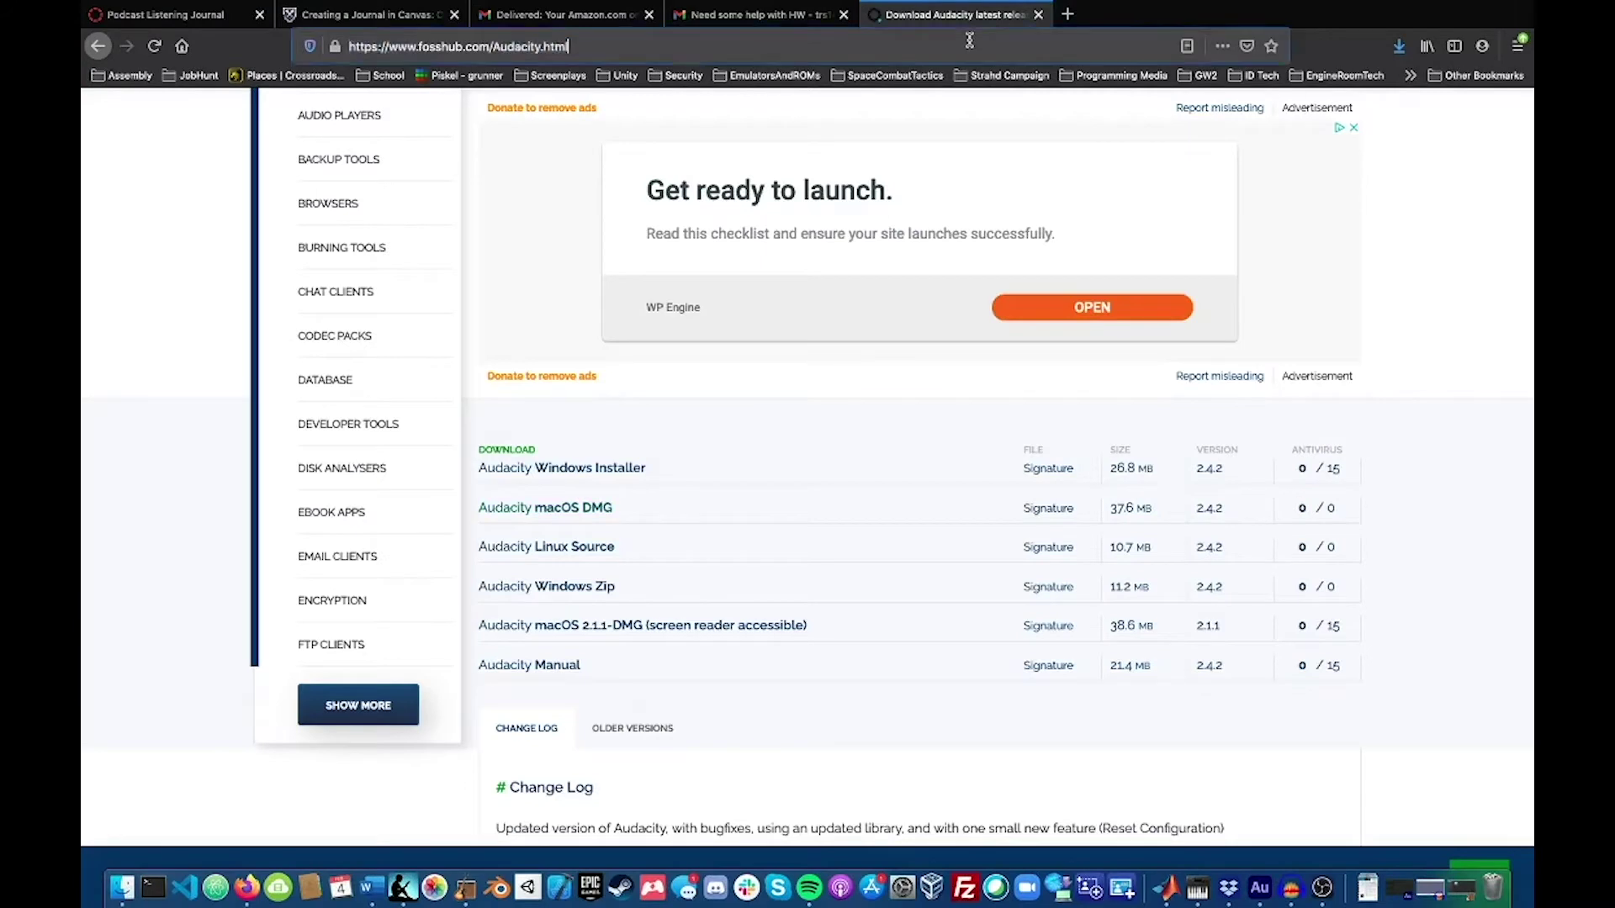
key(BackSpace)
text(google.com/)
key(Return)
text(Soundflower)
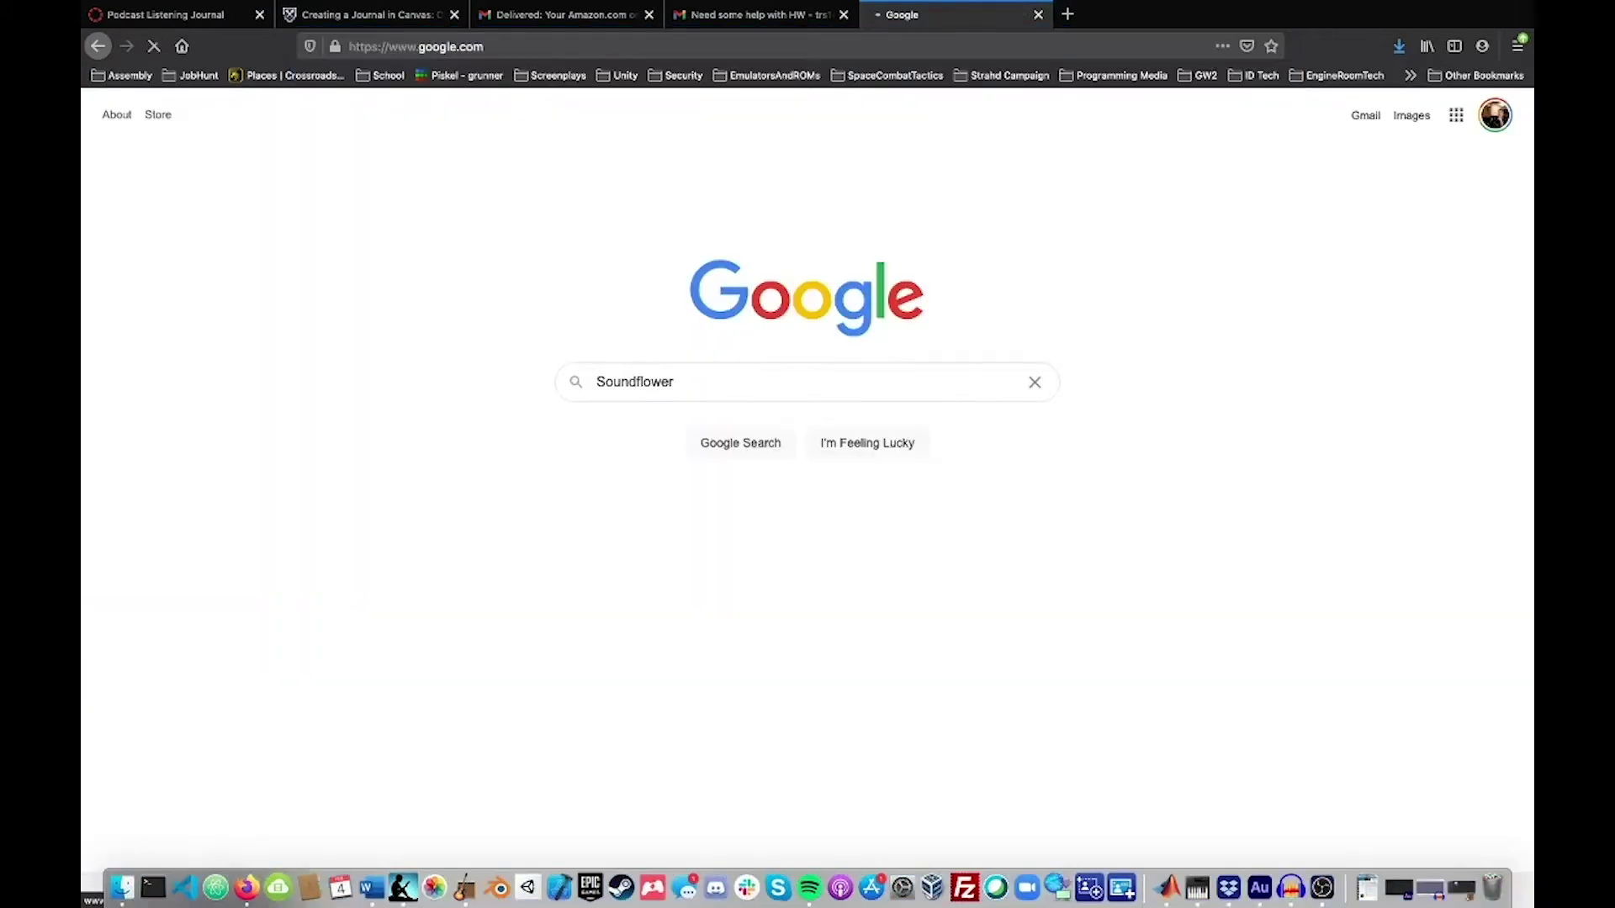
key(Return)
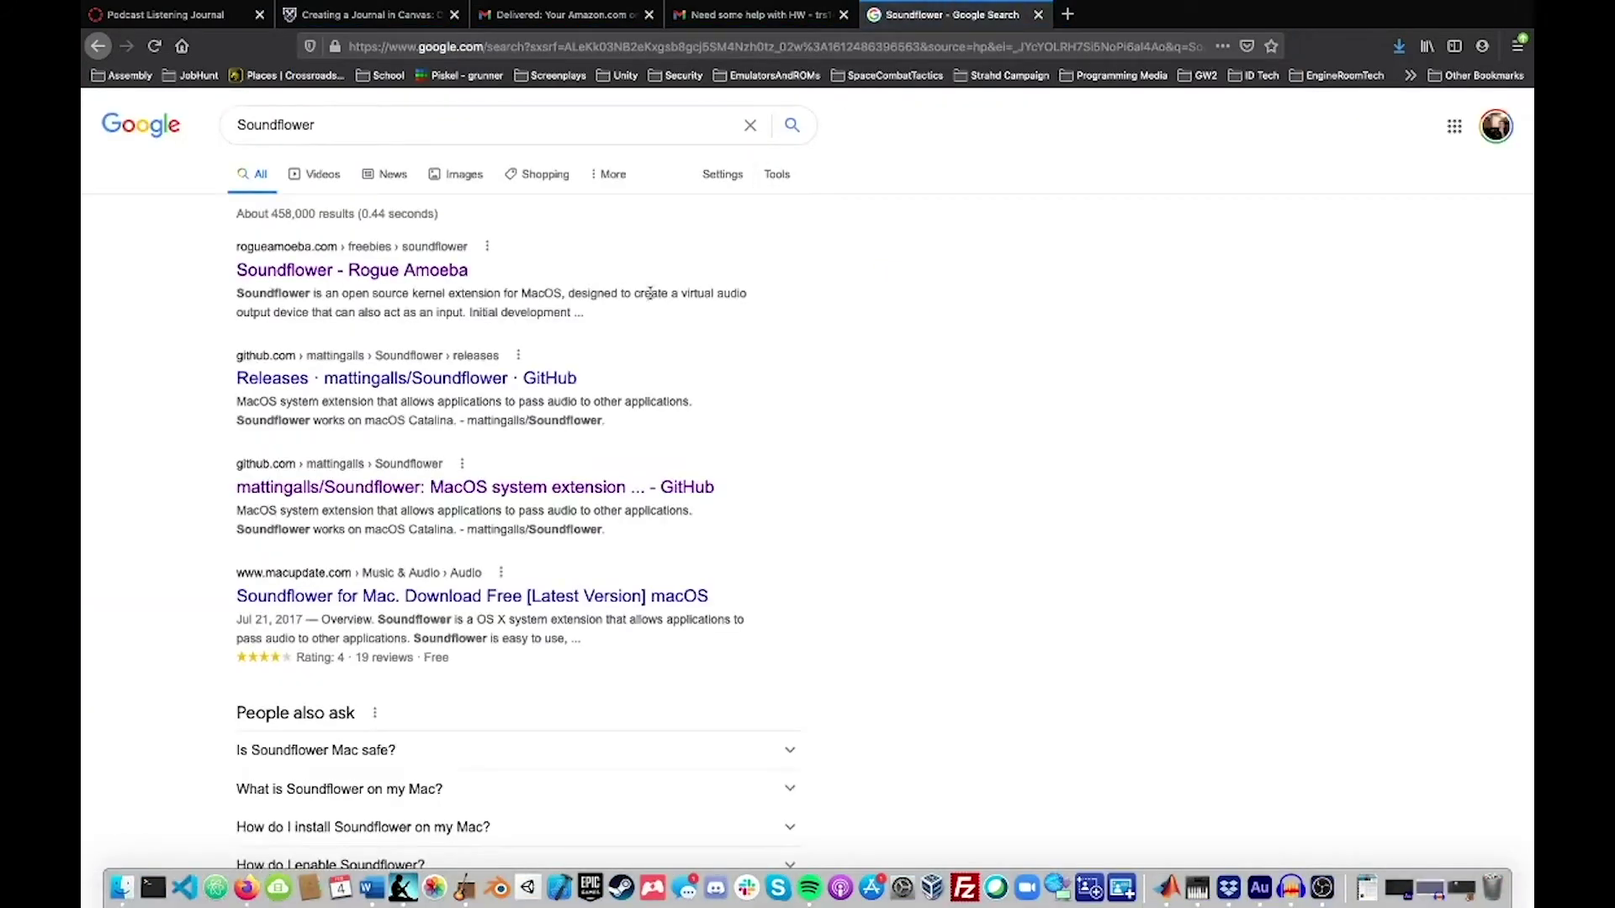
click(444, 270)
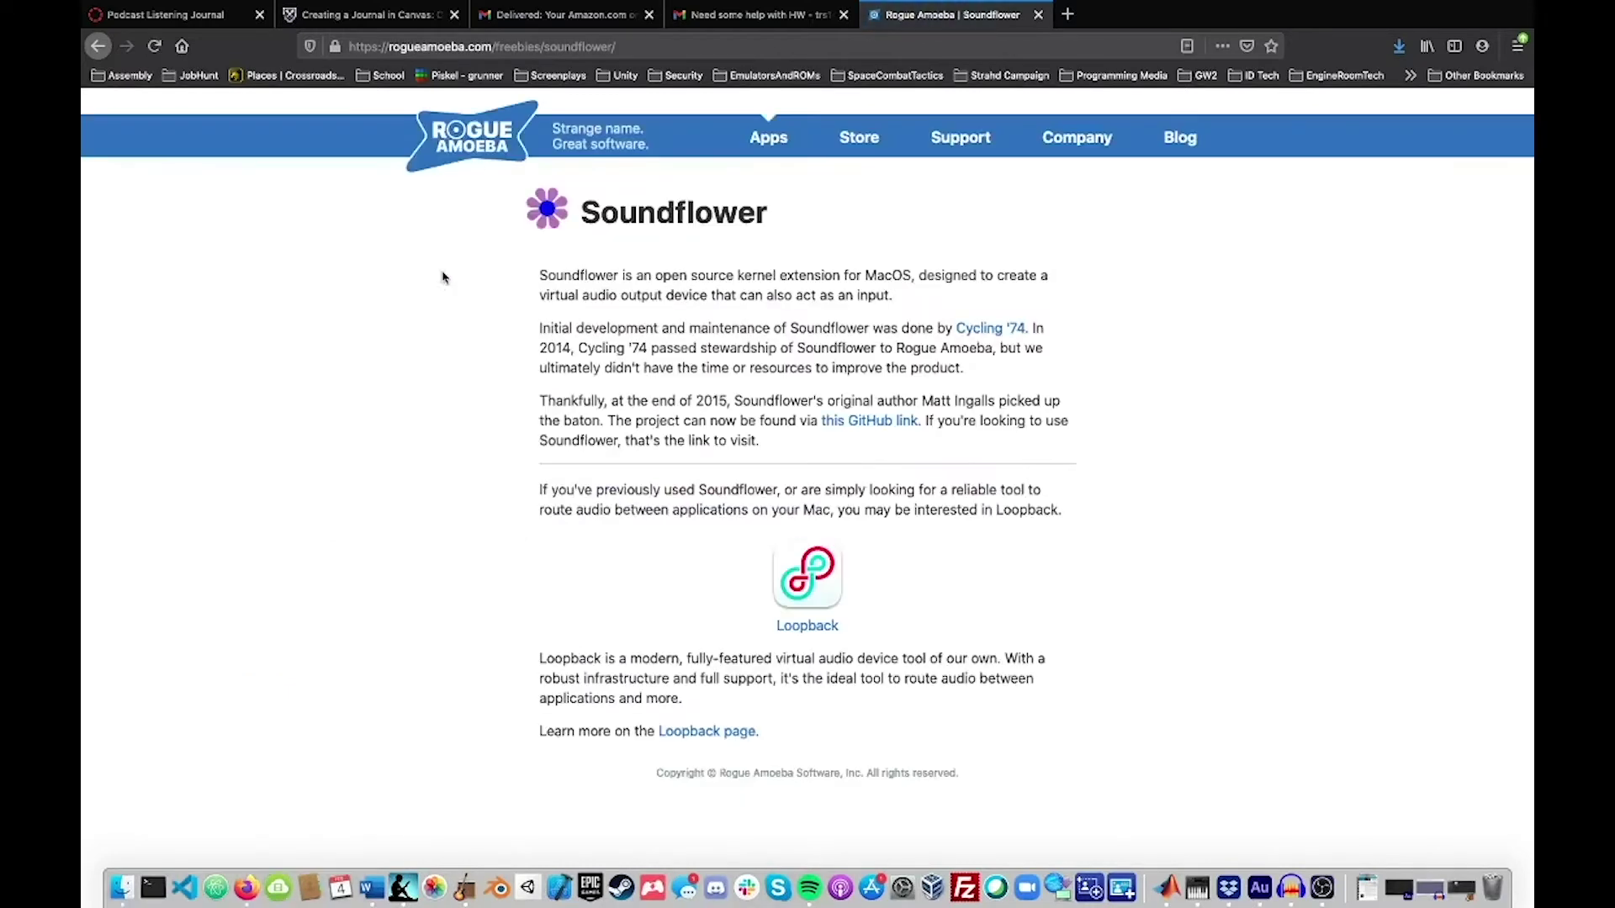
Follow the GitHub link for the Soundflower project and view the 2.0b2 release page down to its downloadable assets
click(913, 428)
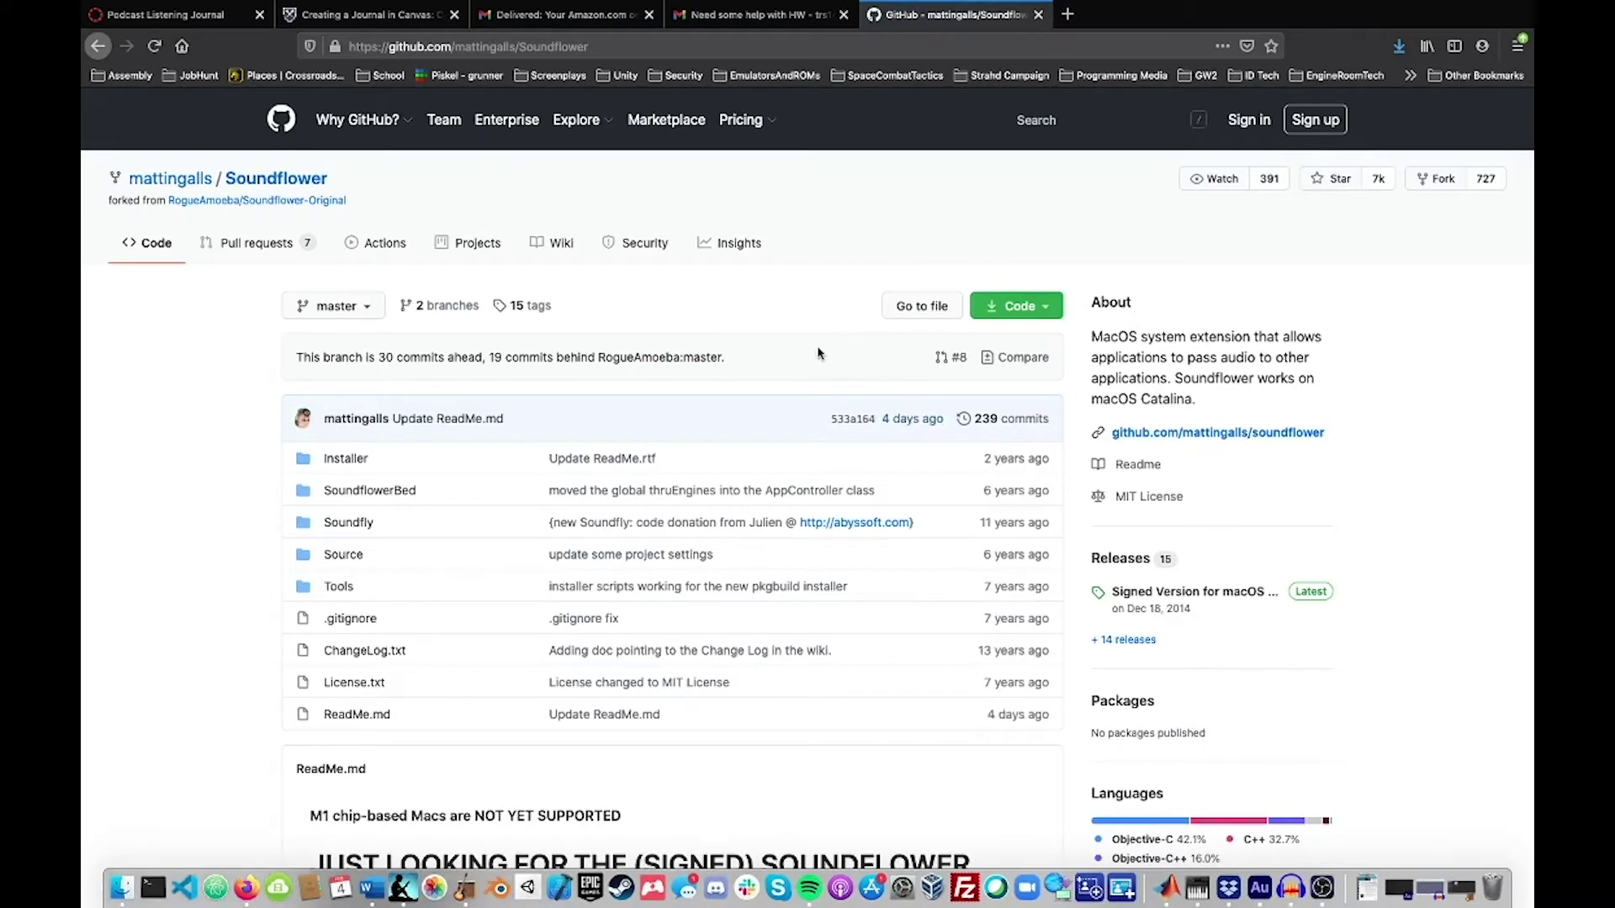
scroll(762, 383, down, 10)
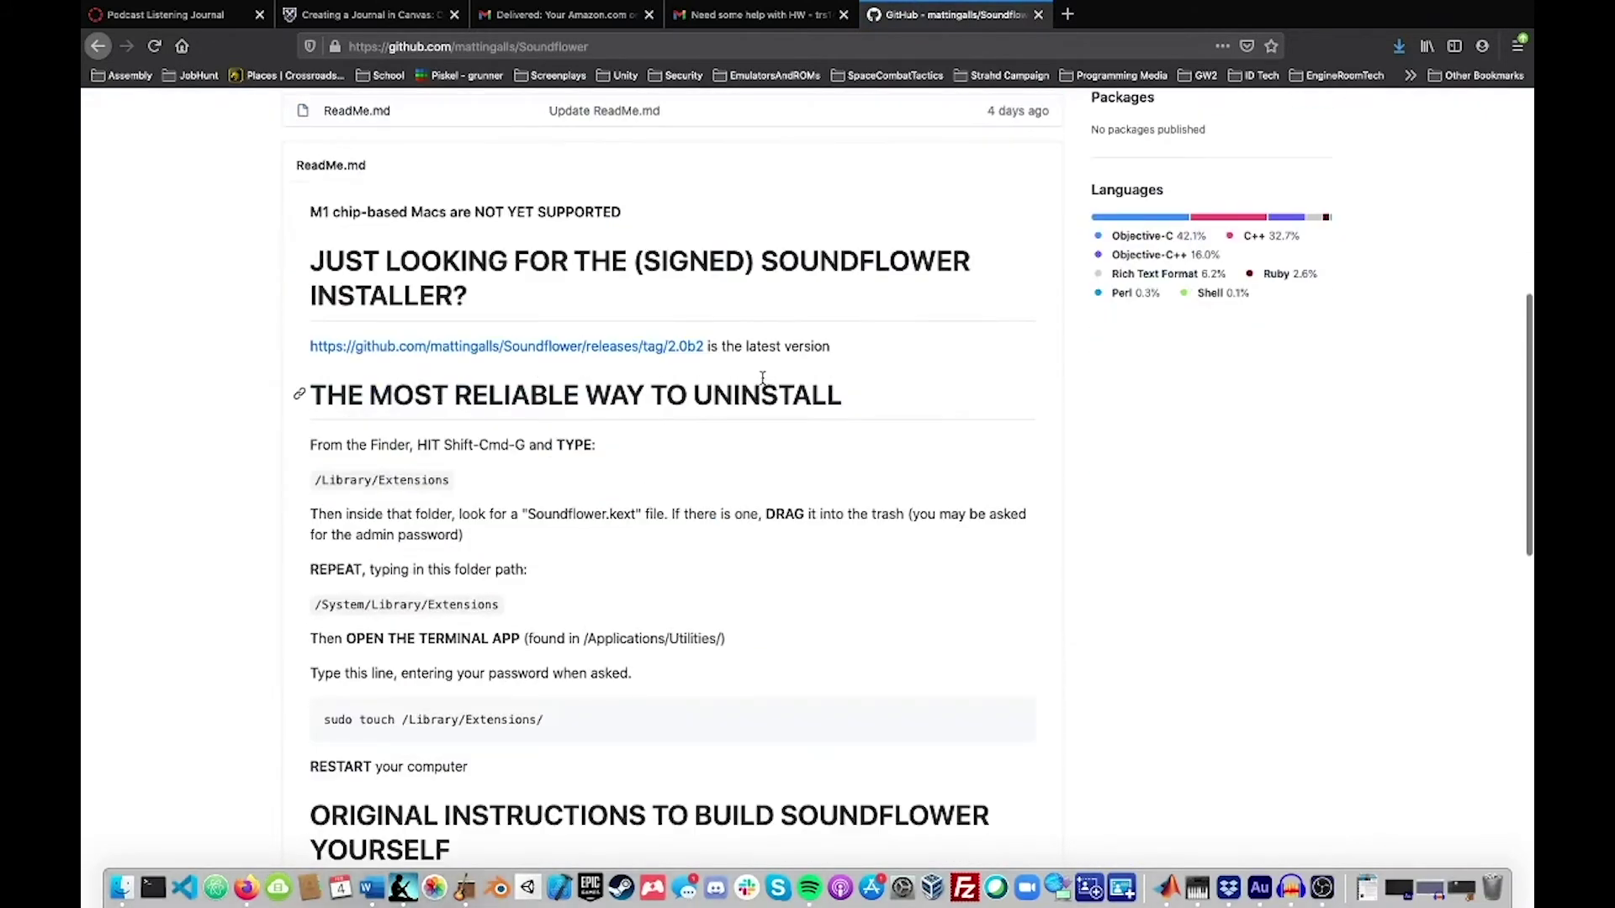
scroll(763, 380, up, 3)
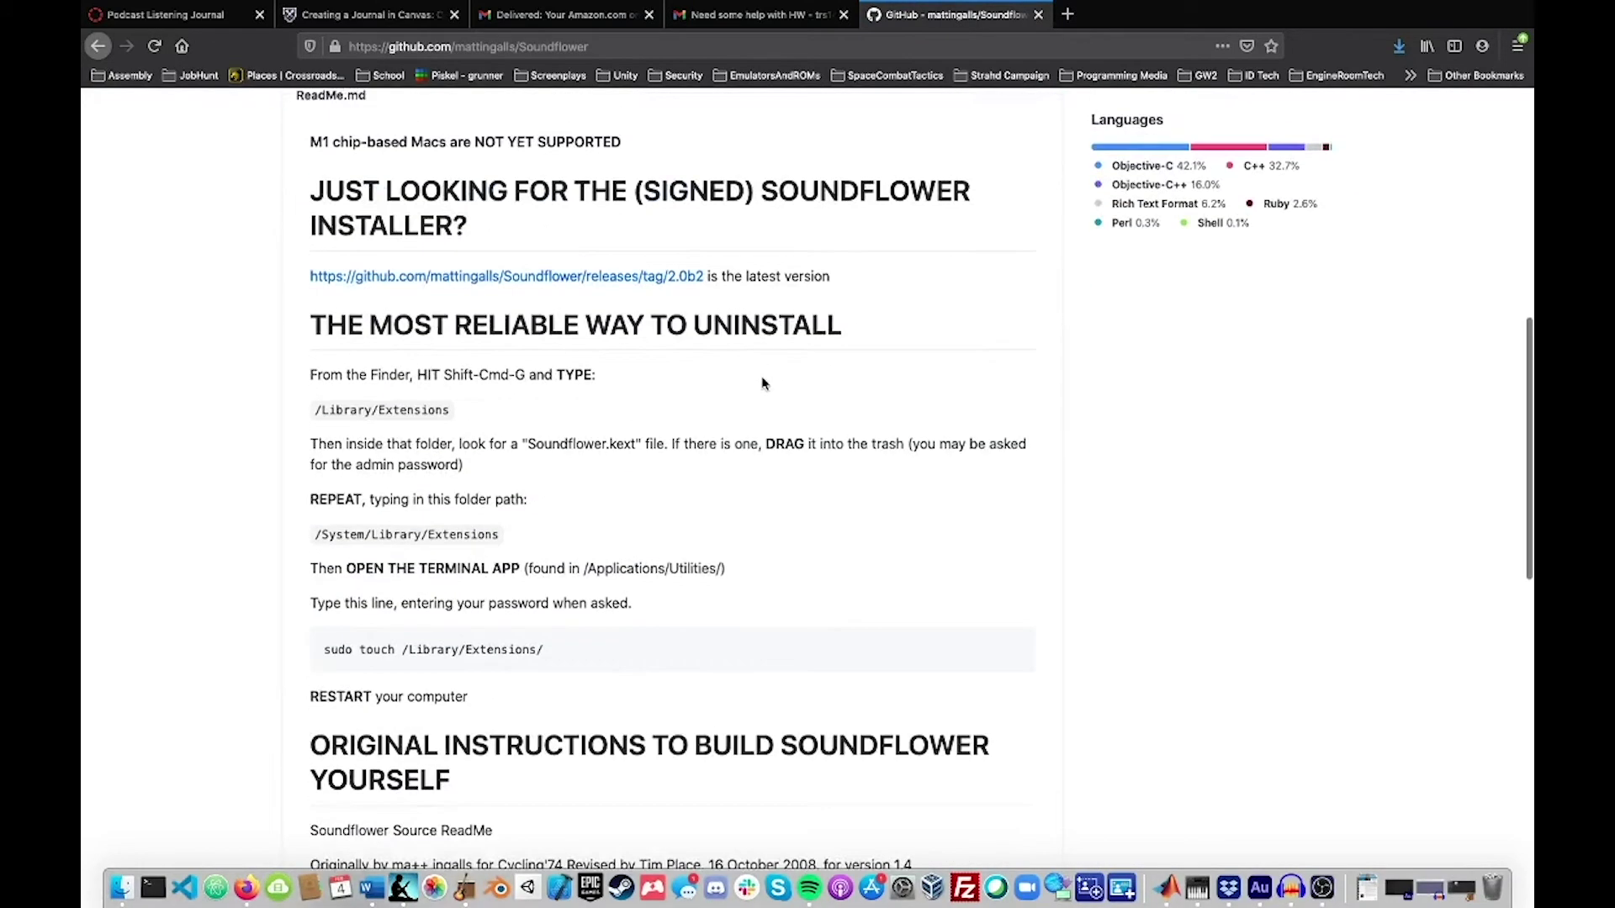
scroll(762, 383, up, 2)
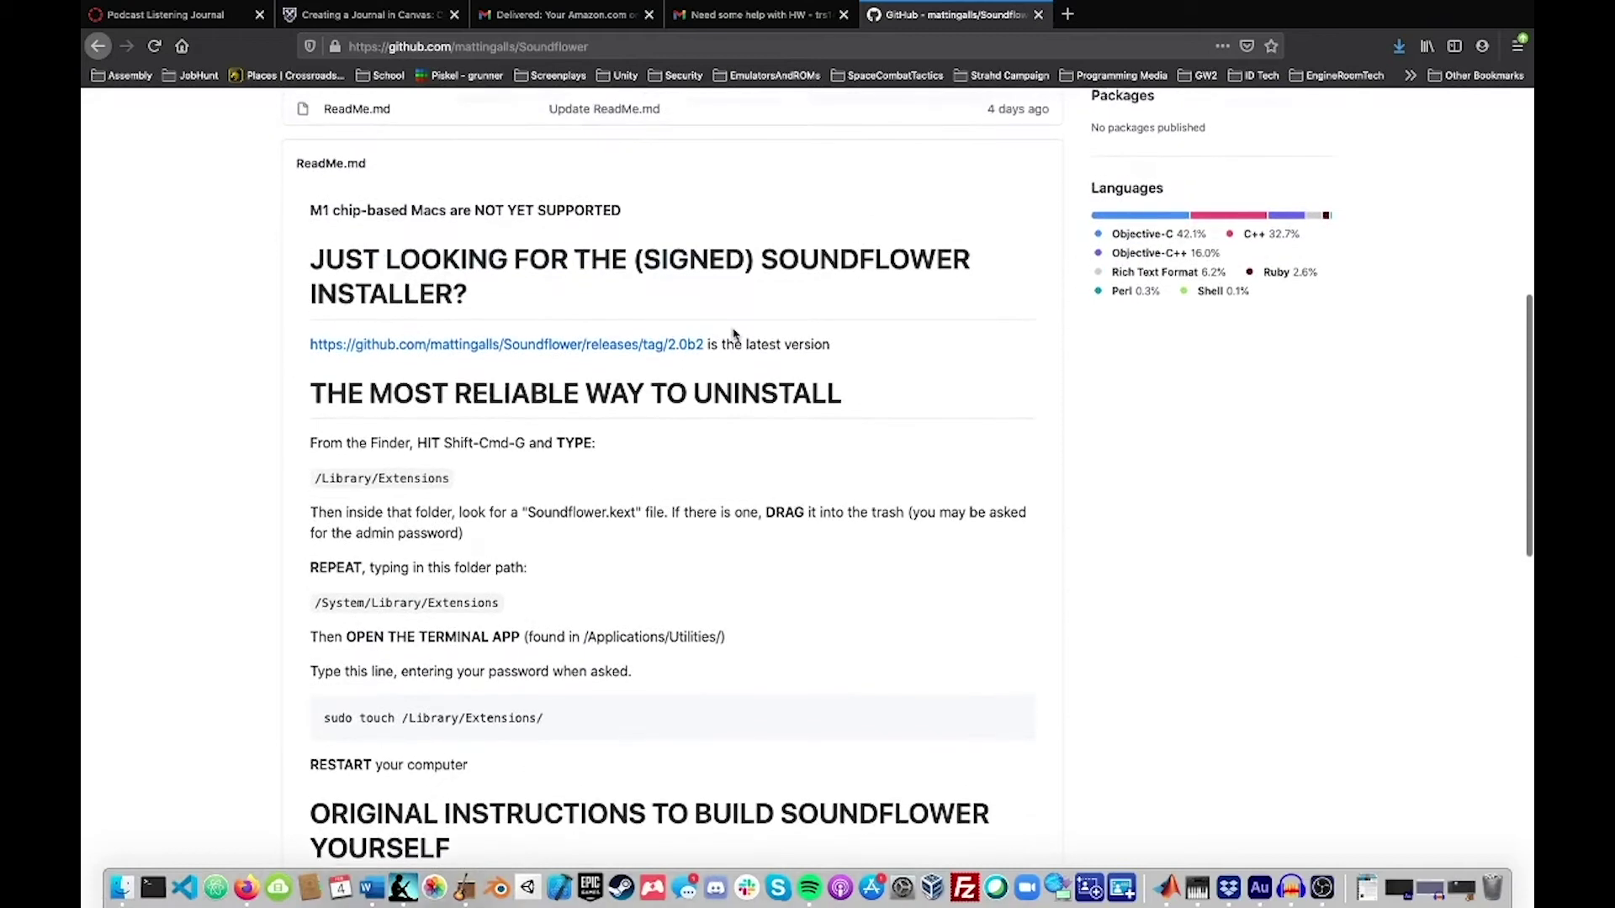
click(677, 349)
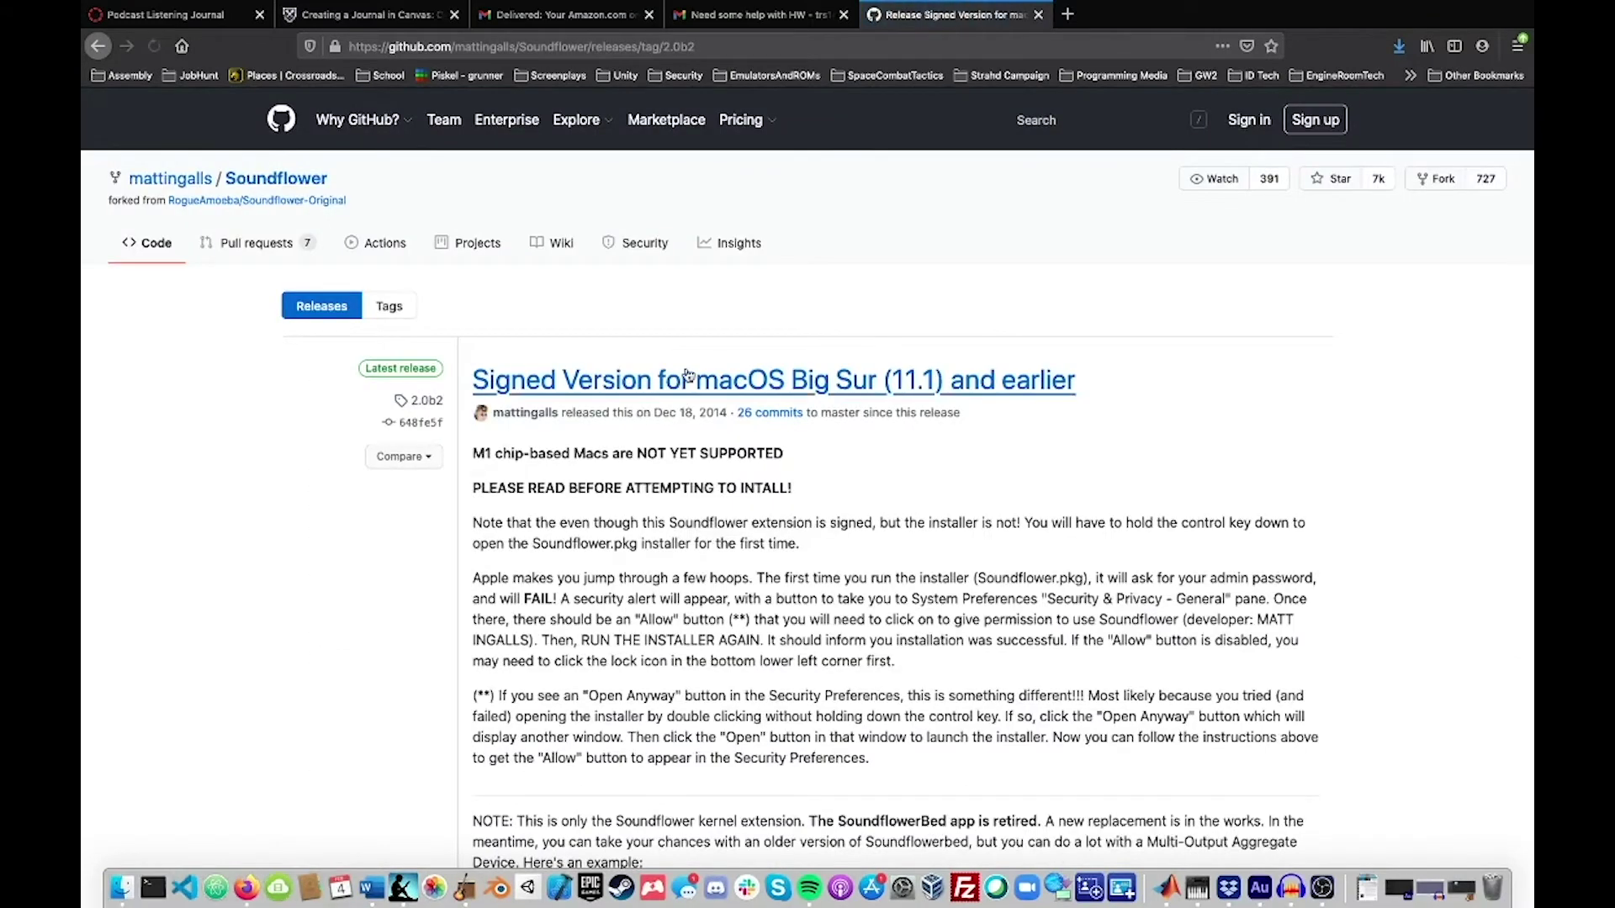
scroll(686, 373, down, 10)
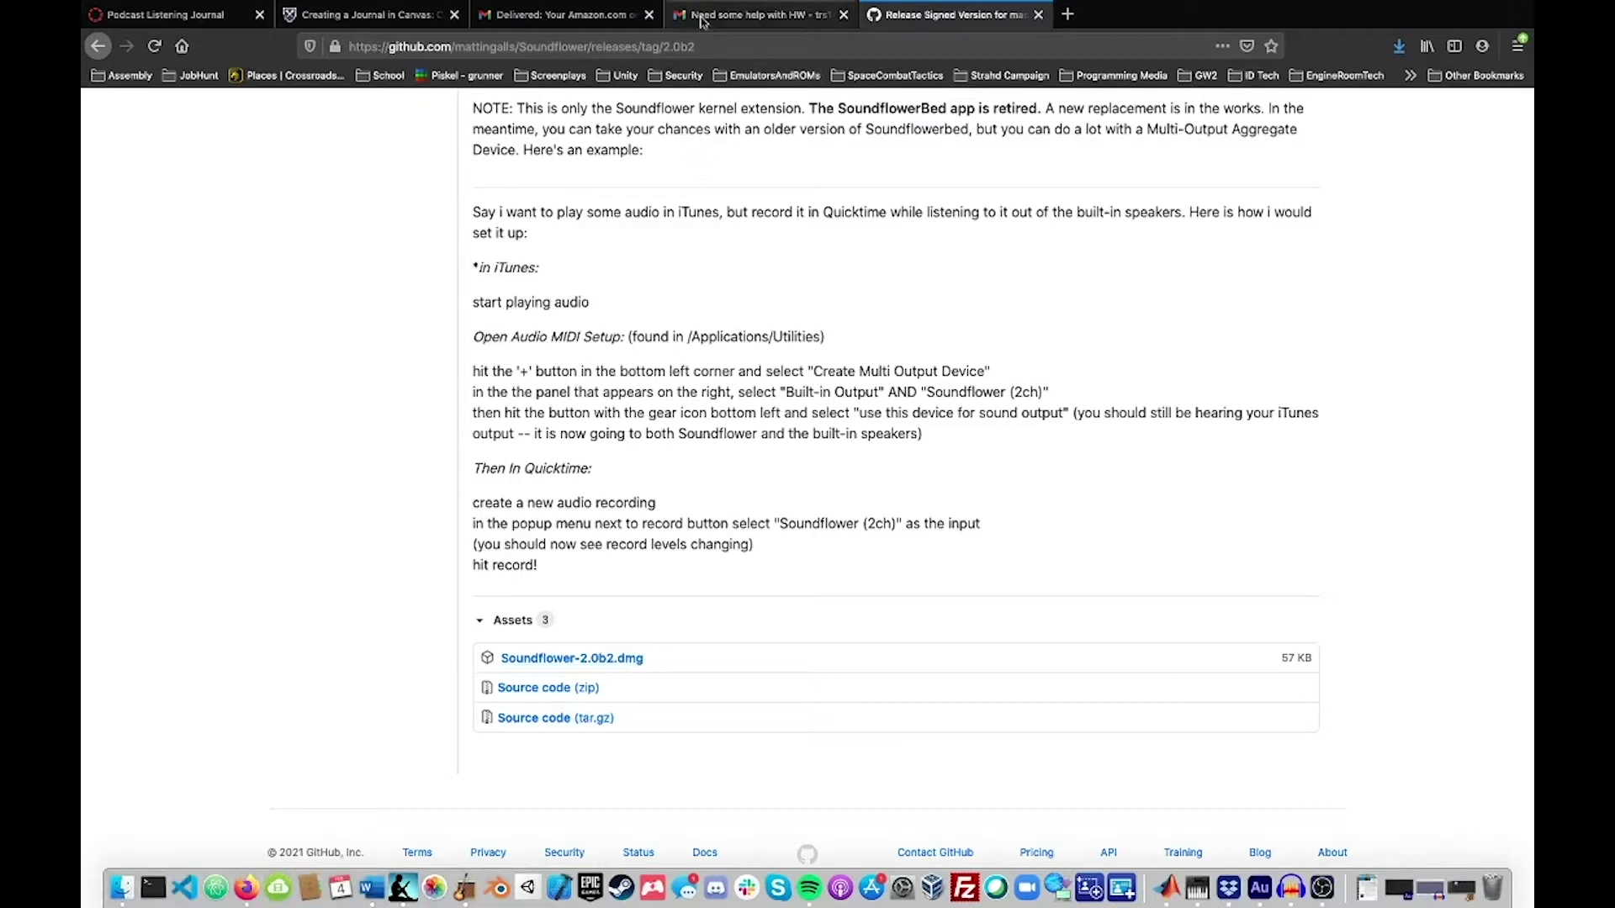
Return to the Google results for Soundflower and open the mattingalls/Soundflower GitHub repository result
click(95, 48)
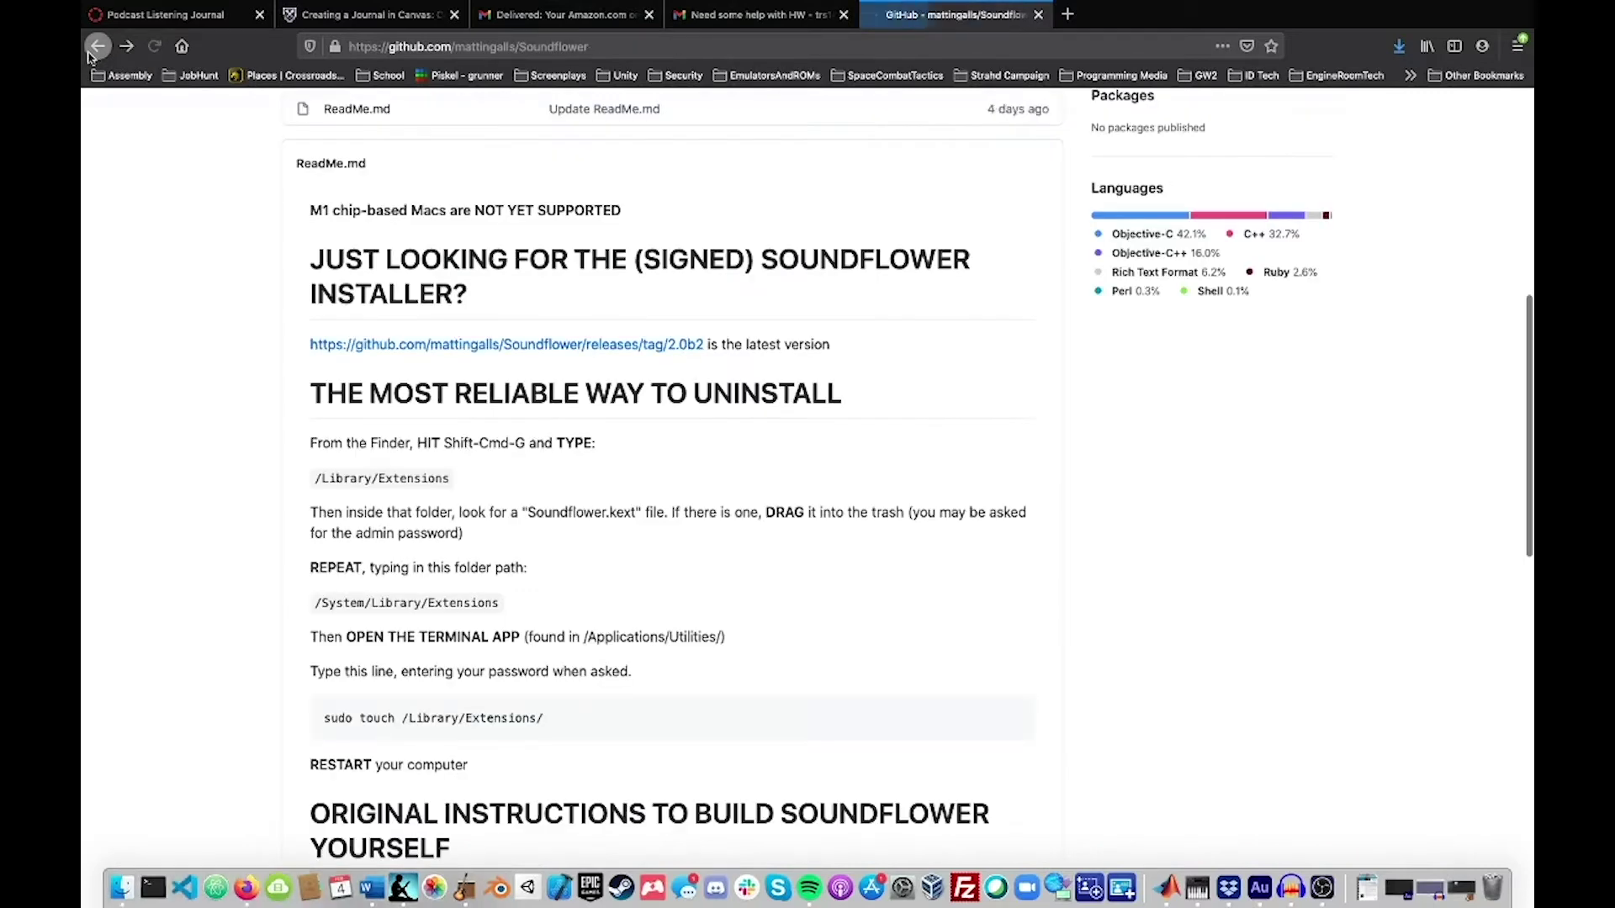
click(94, 49)
click(92, 49)
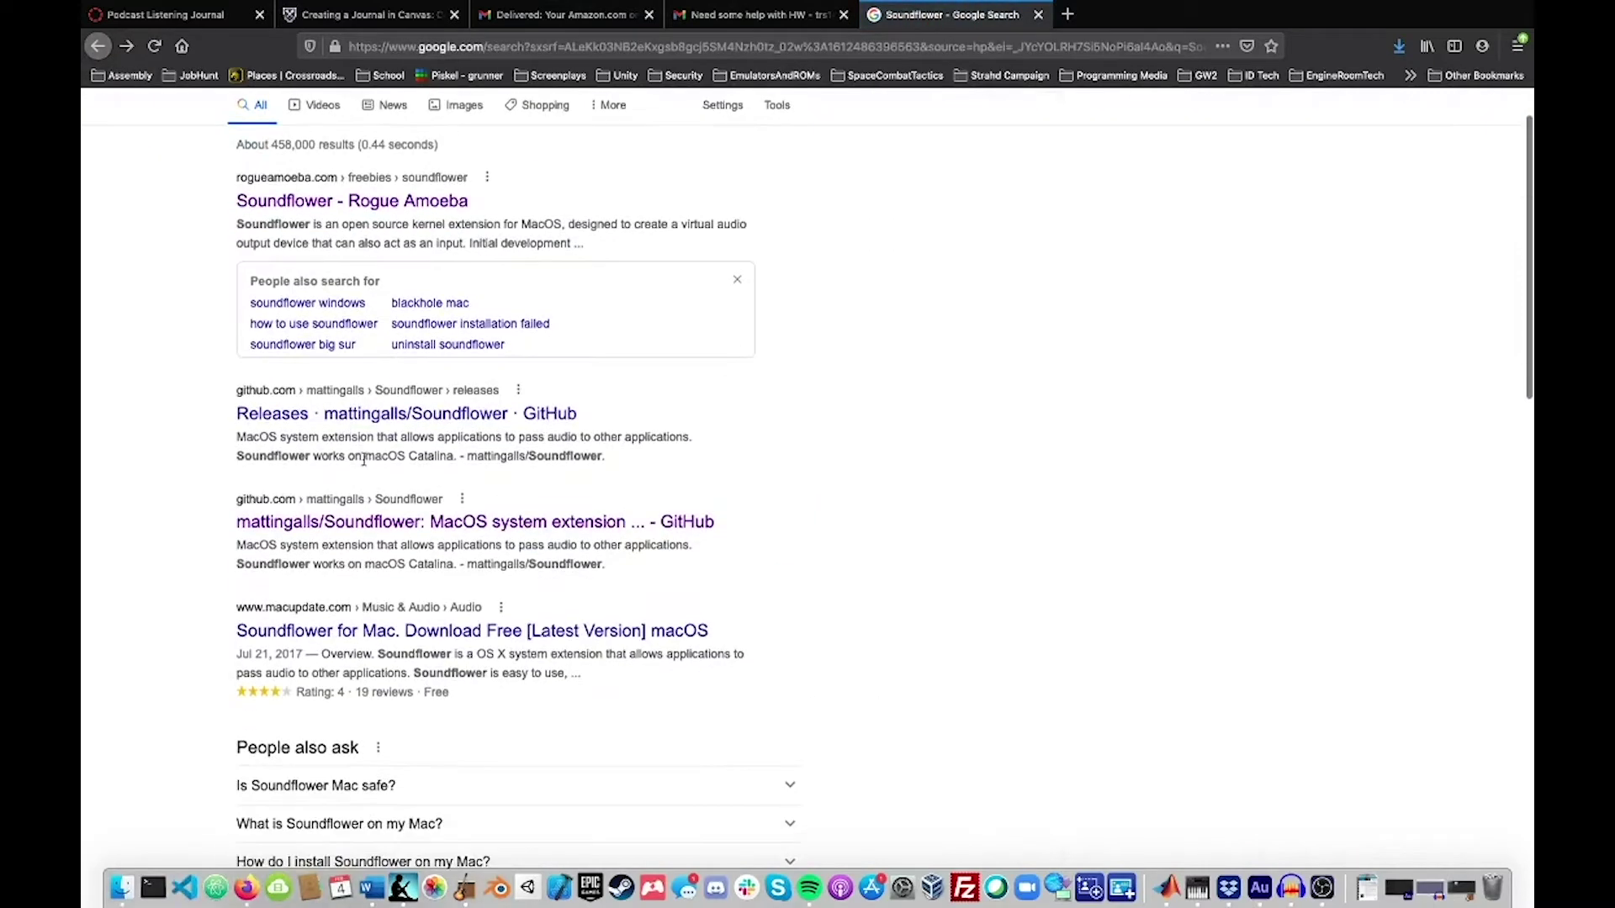
click(373, 524)
scroll(492, 539, down, 10)
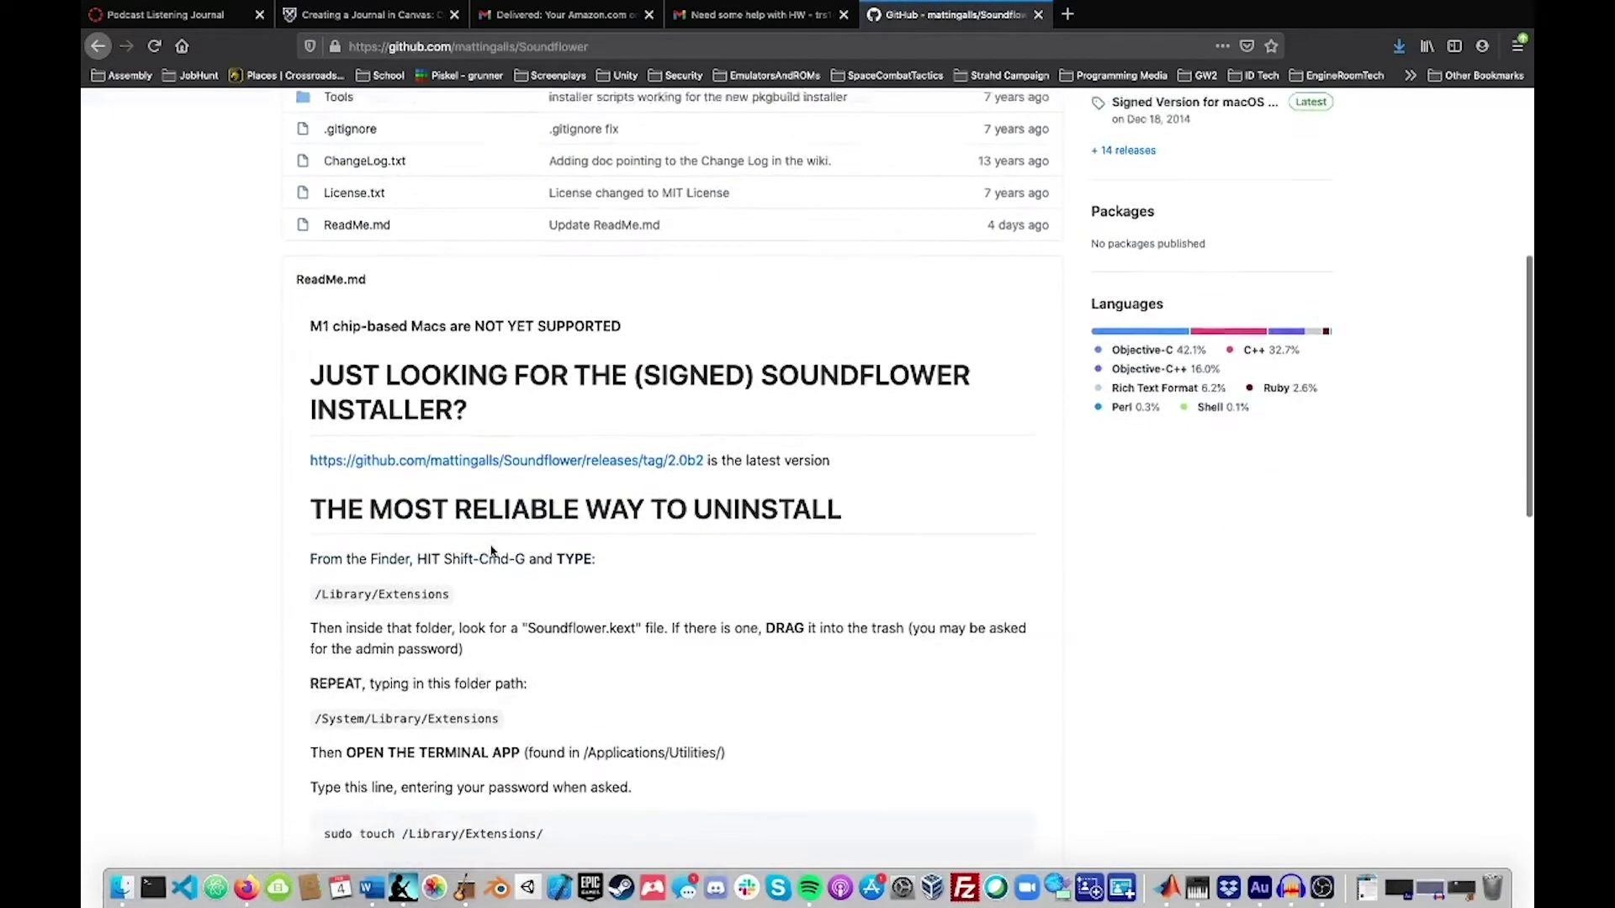
scroll(504, 370, up, 10)
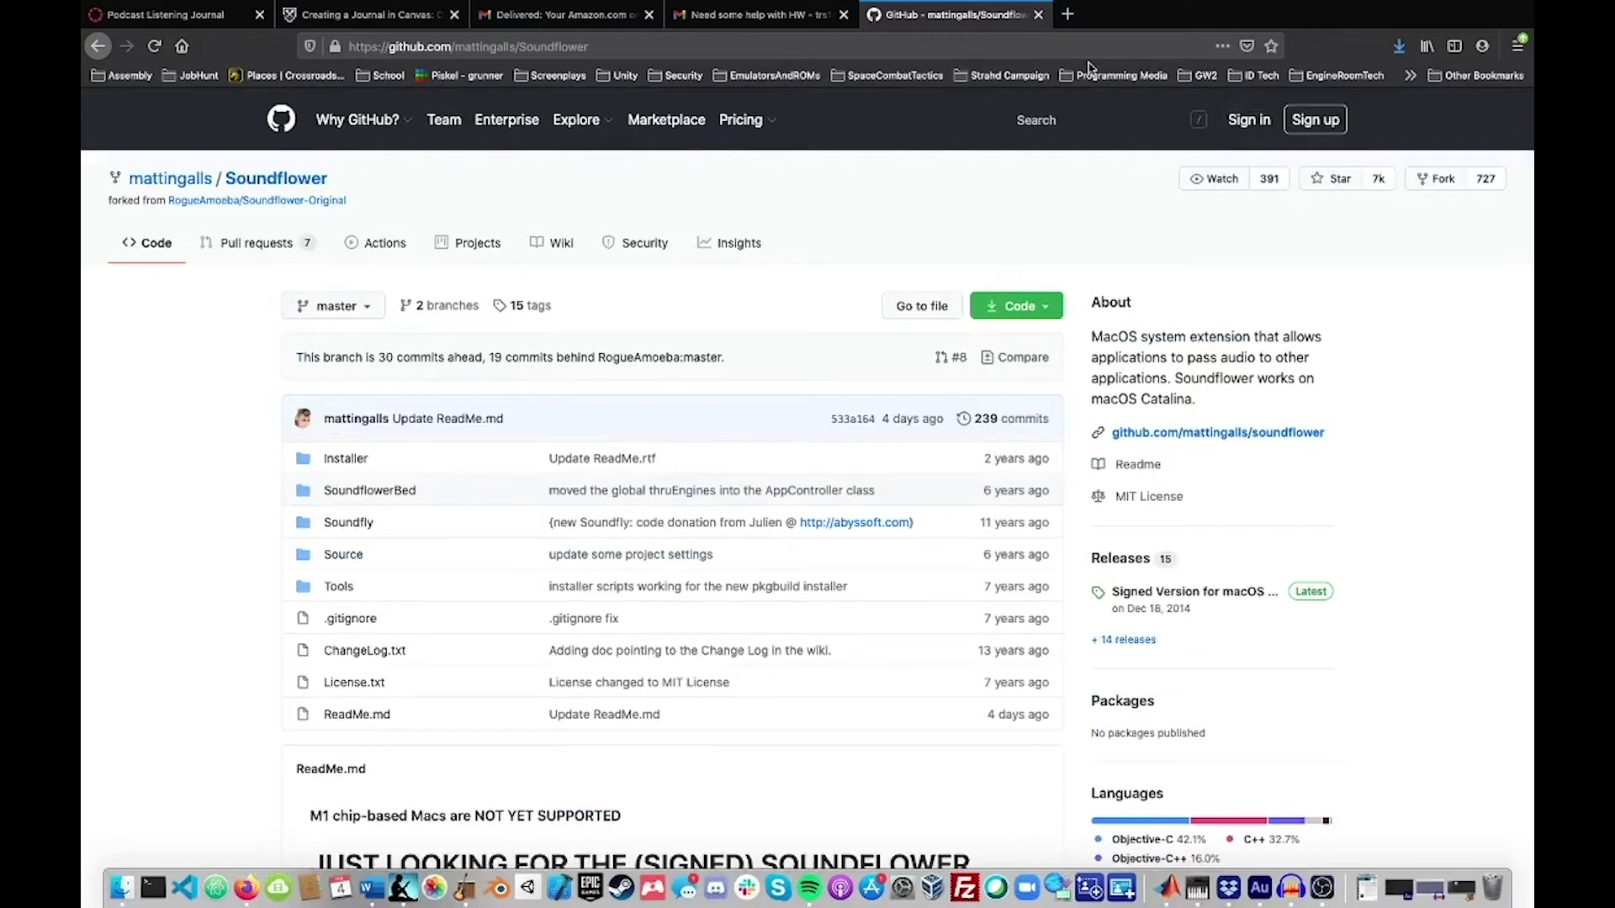
Open the latest-version 2.0b2 release linked in the Soundflower ReadMe and go through its installation notes
scroll(755, 220, down, 5)
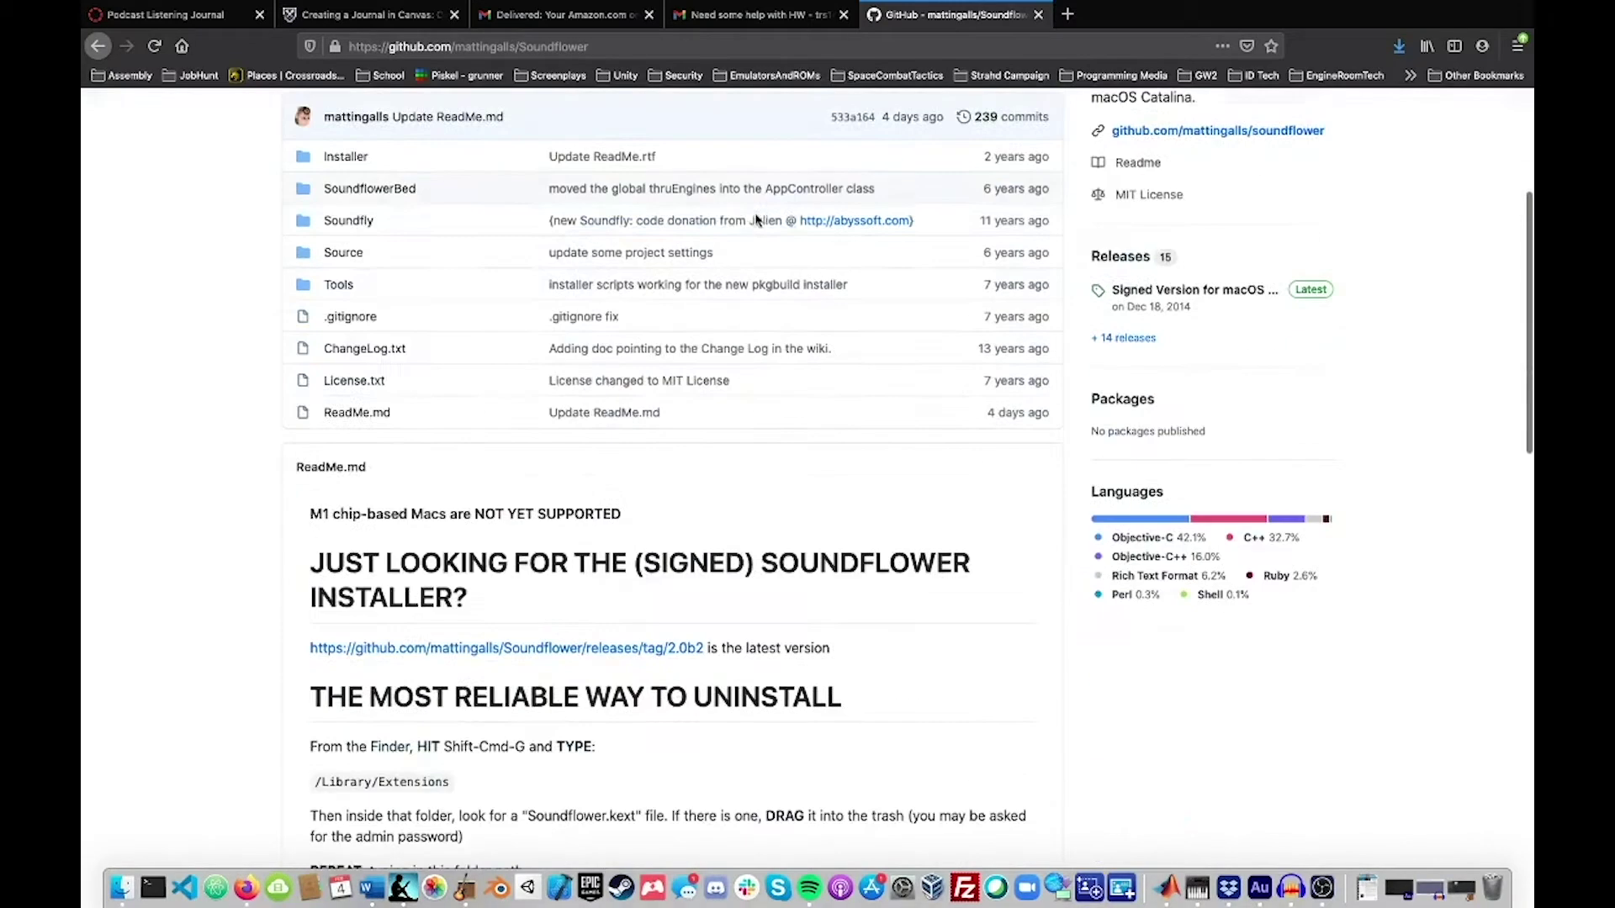
scroll(756, 220, up, 4)
scroll(756, 220, up, 1)
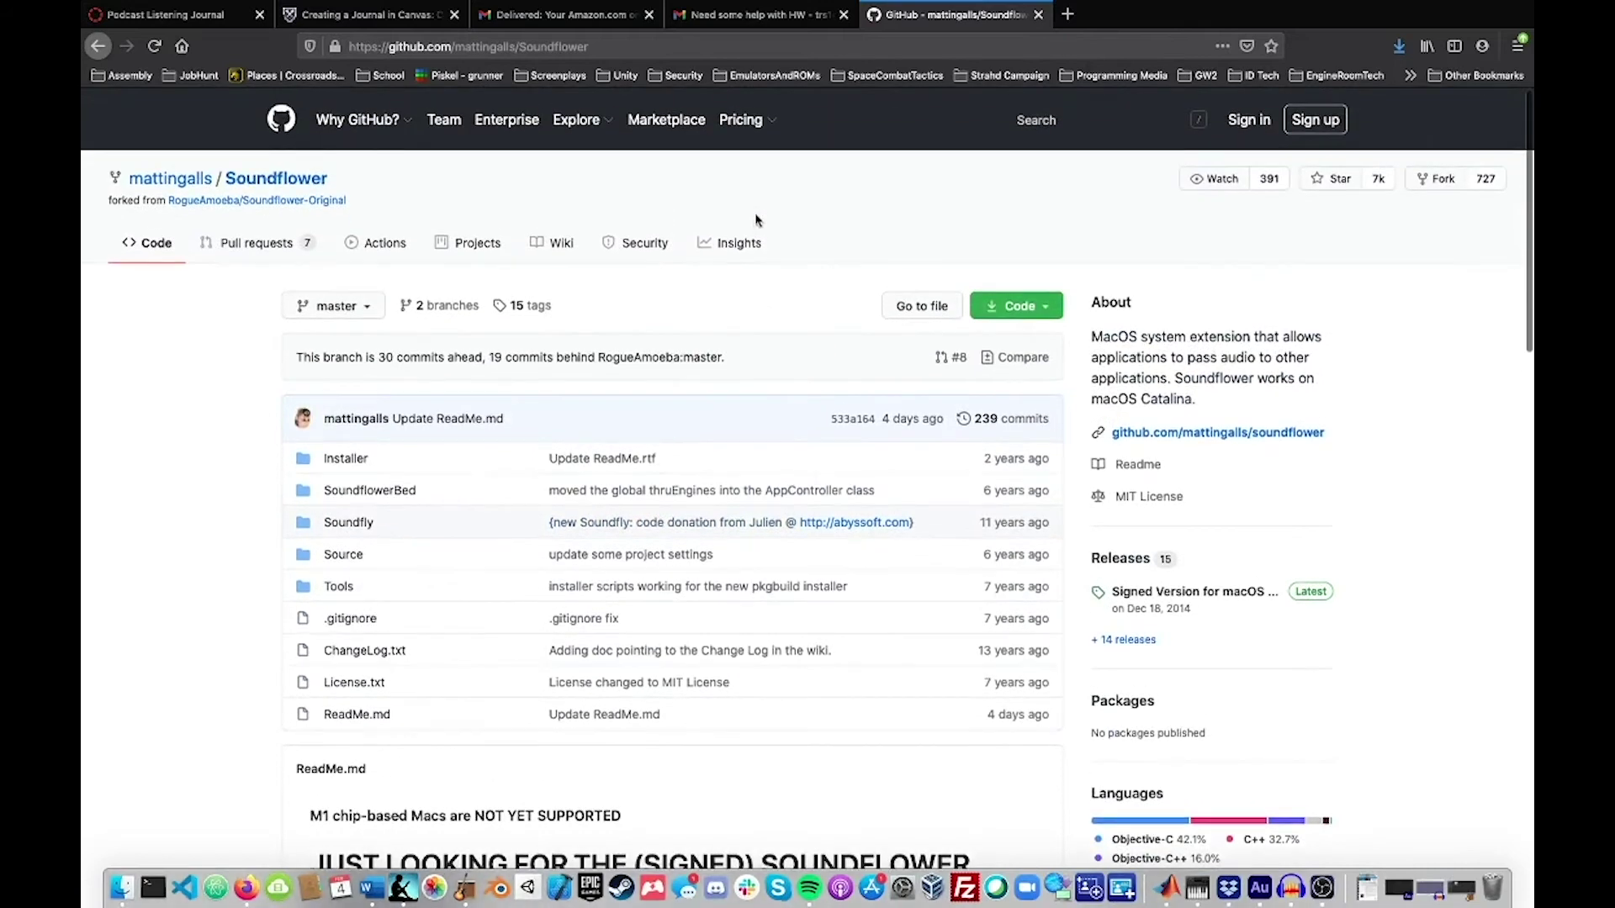
scroll(756, 220, down, 4)
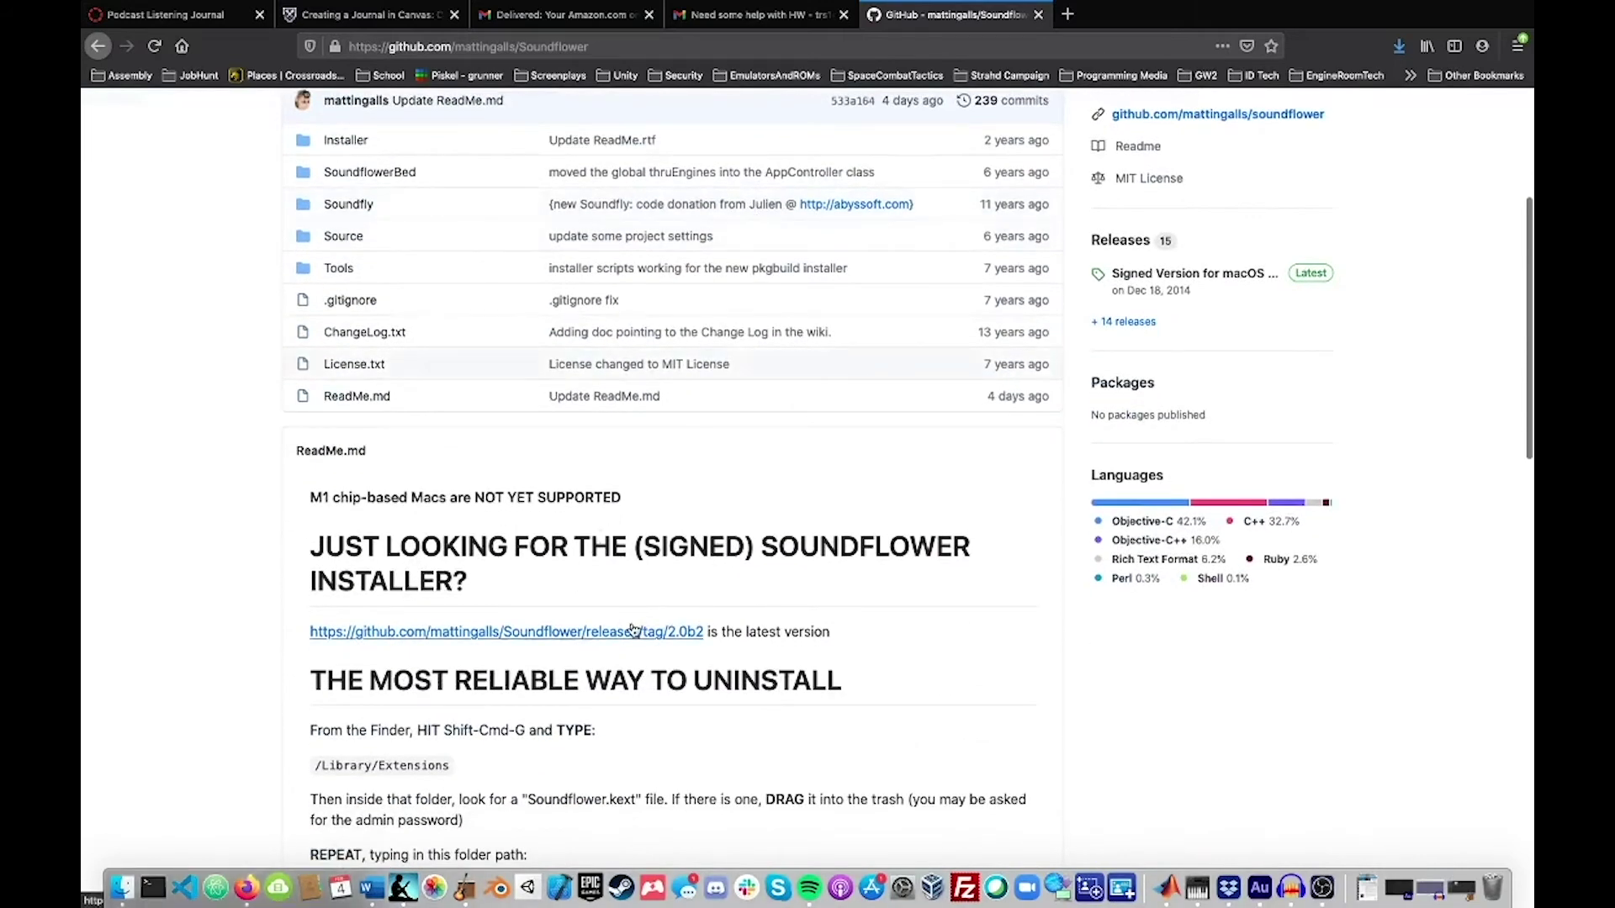
click(633, 631)
scroll(648, 607, down, 5)
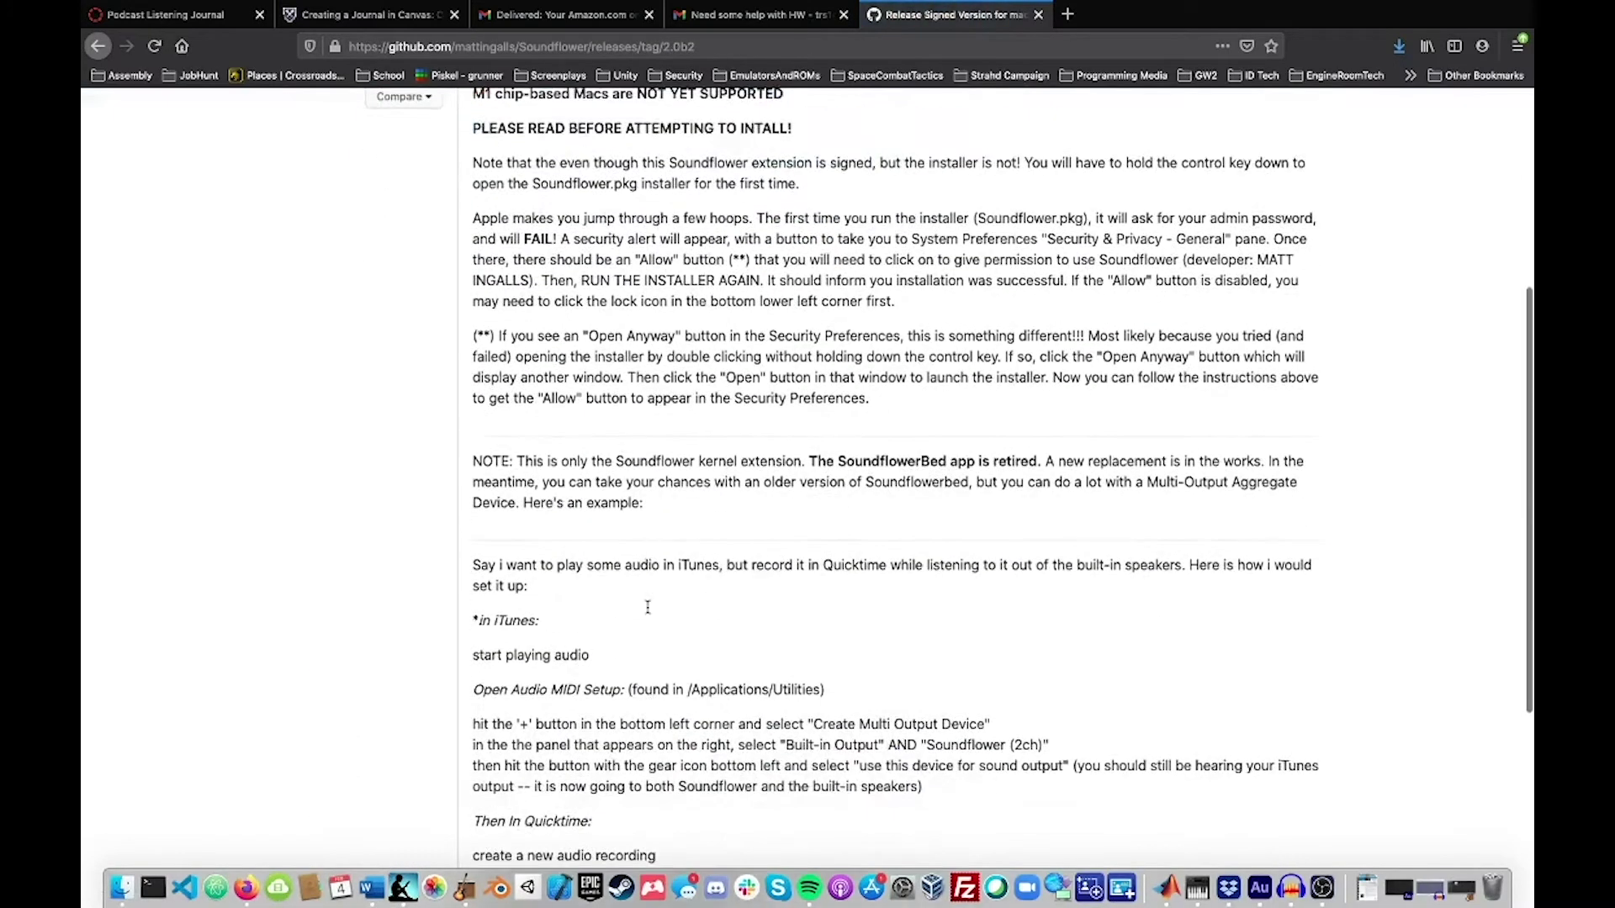
scroll(648, 607, down, 5)
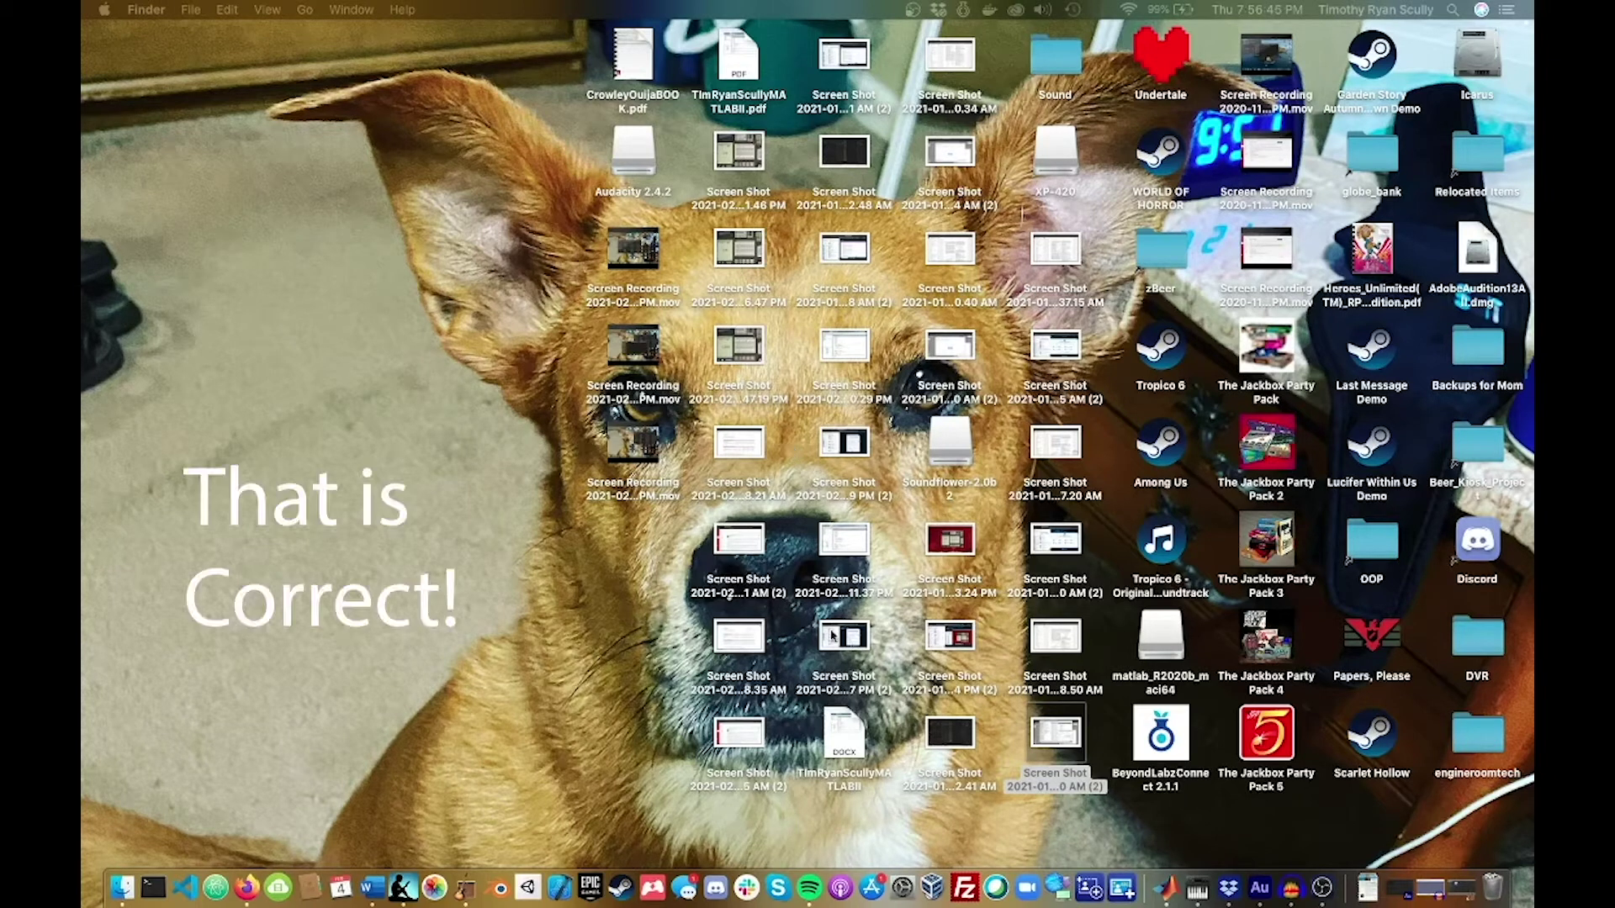
Switch to the full-screen Finder window and bring up the SoundflowerTut tab
click(120, 887)
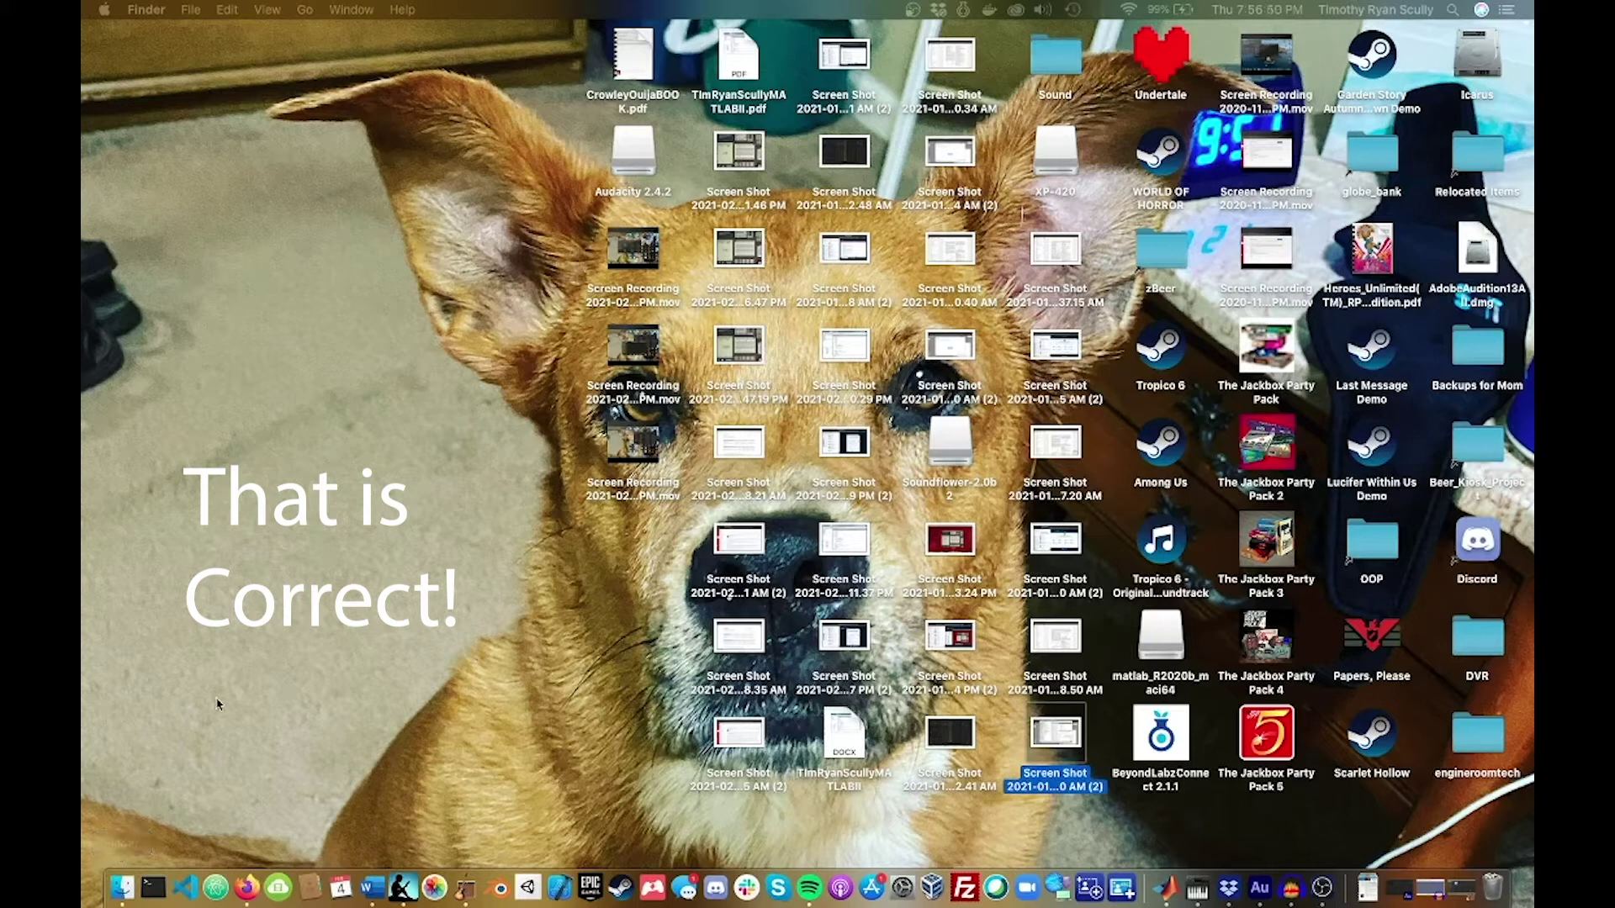
key(ctrl+Up)
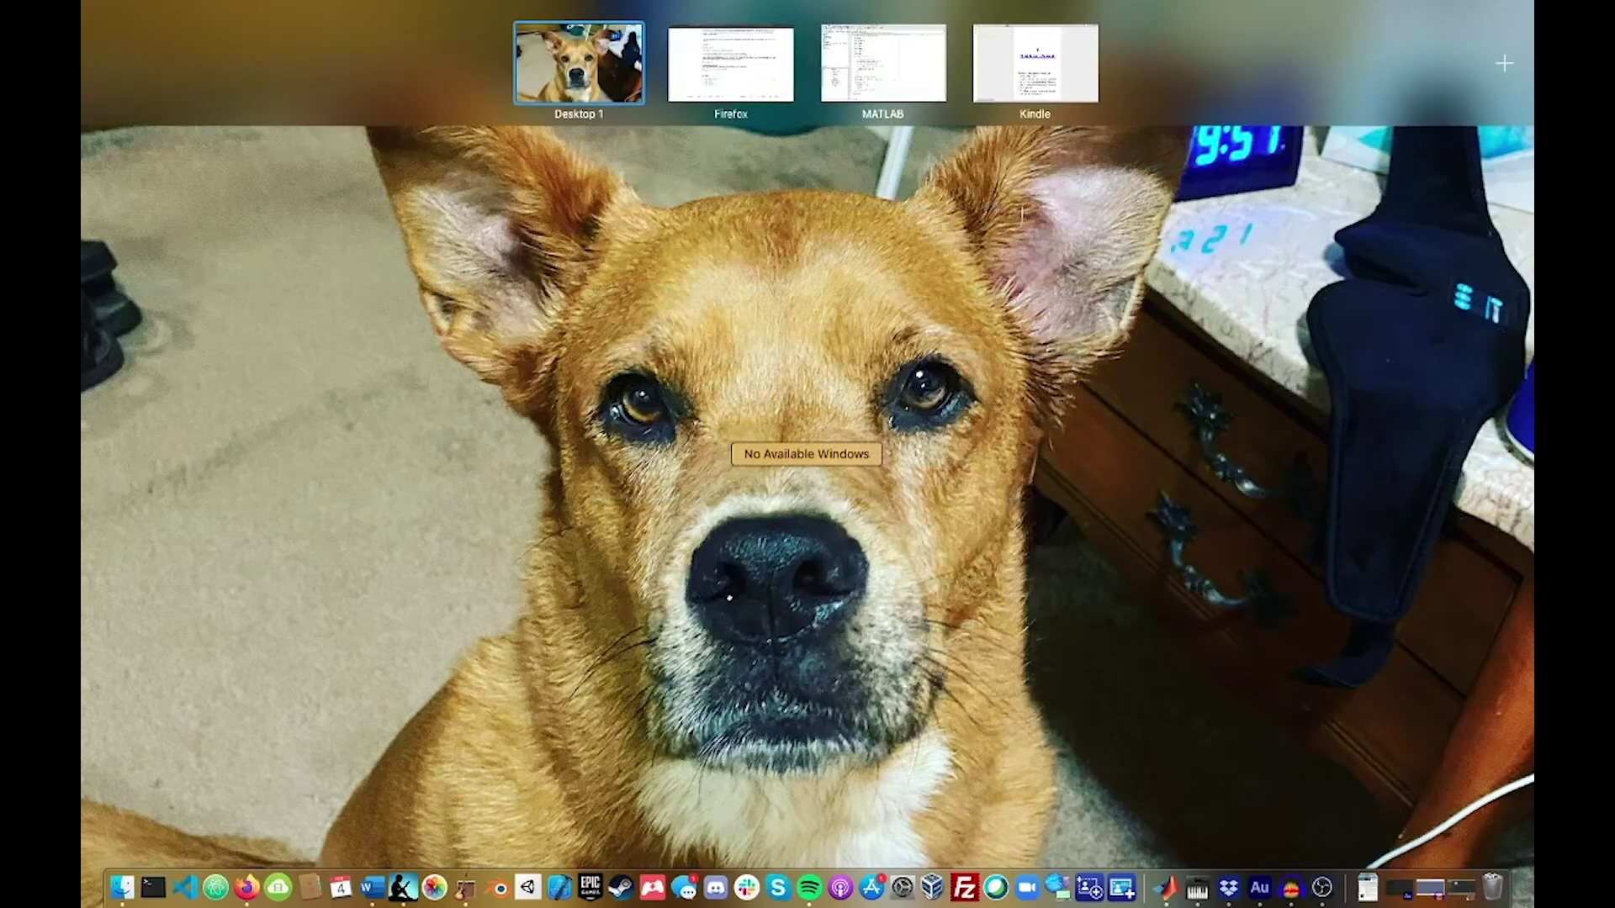
click(1070, 55)
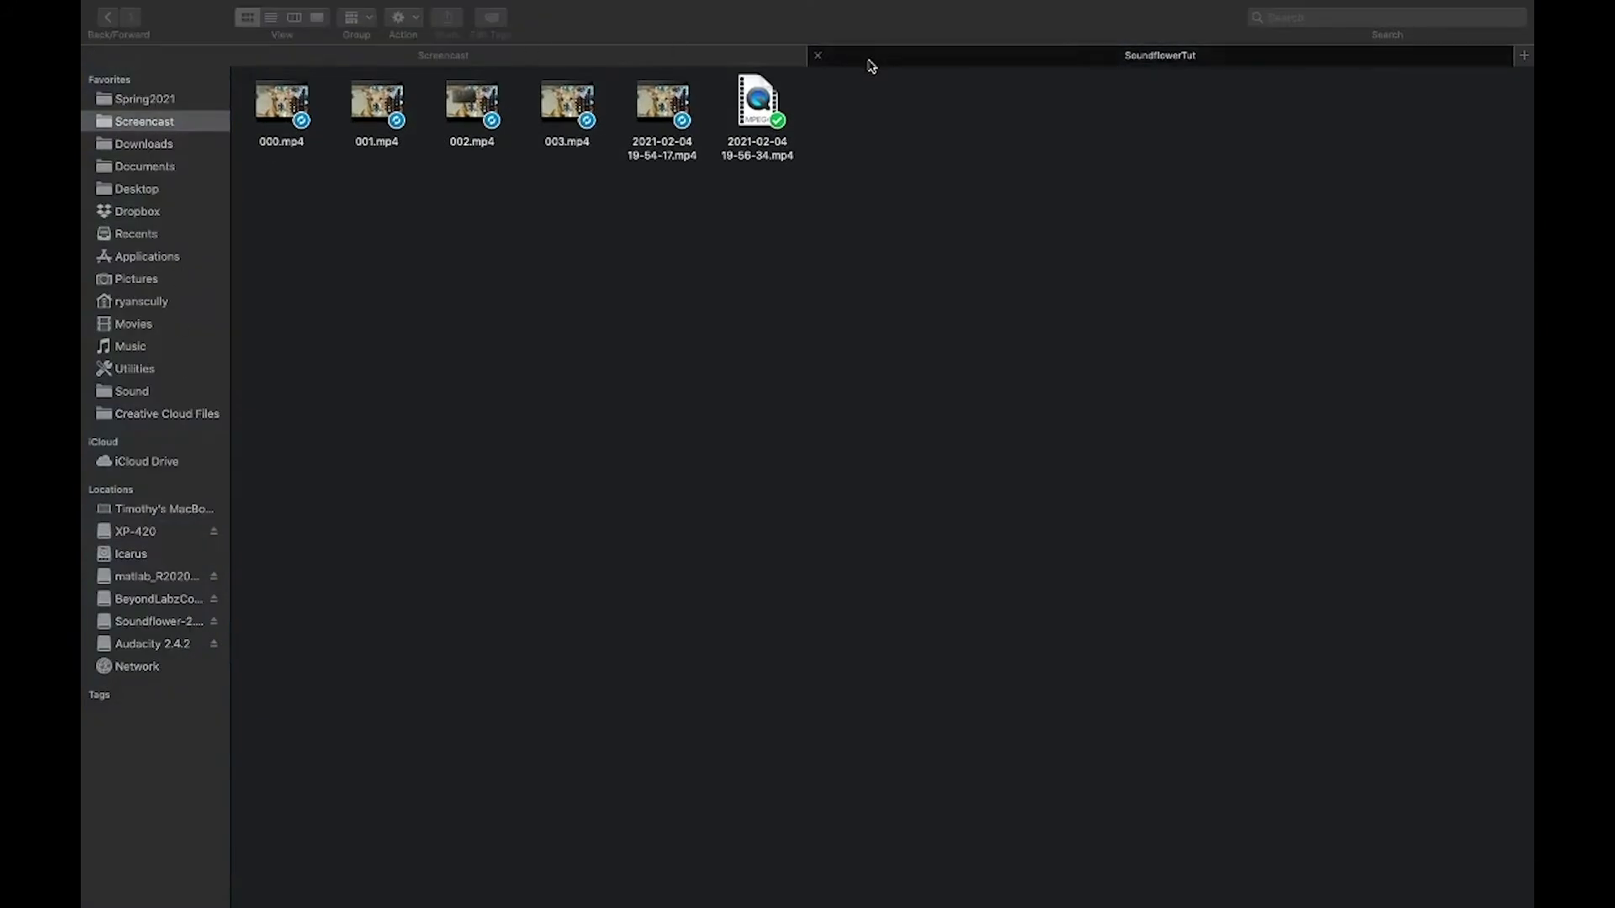
click(876, 65)
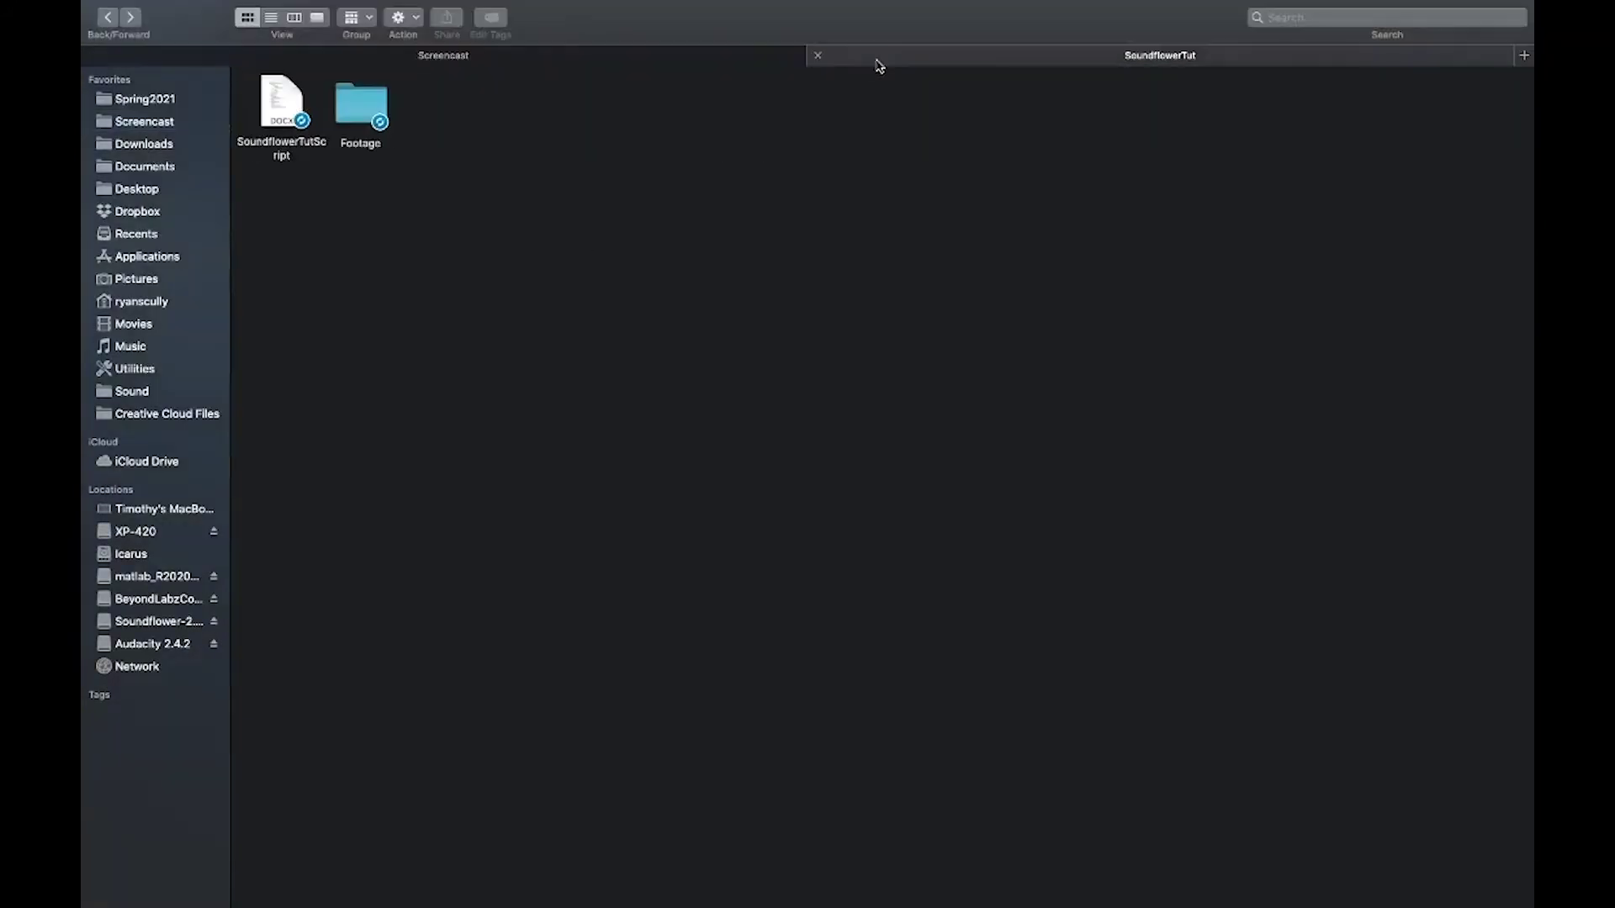
Open the Applications folder, then expand the Utilities folder to view its contents and collapse it again
click(139, 257)
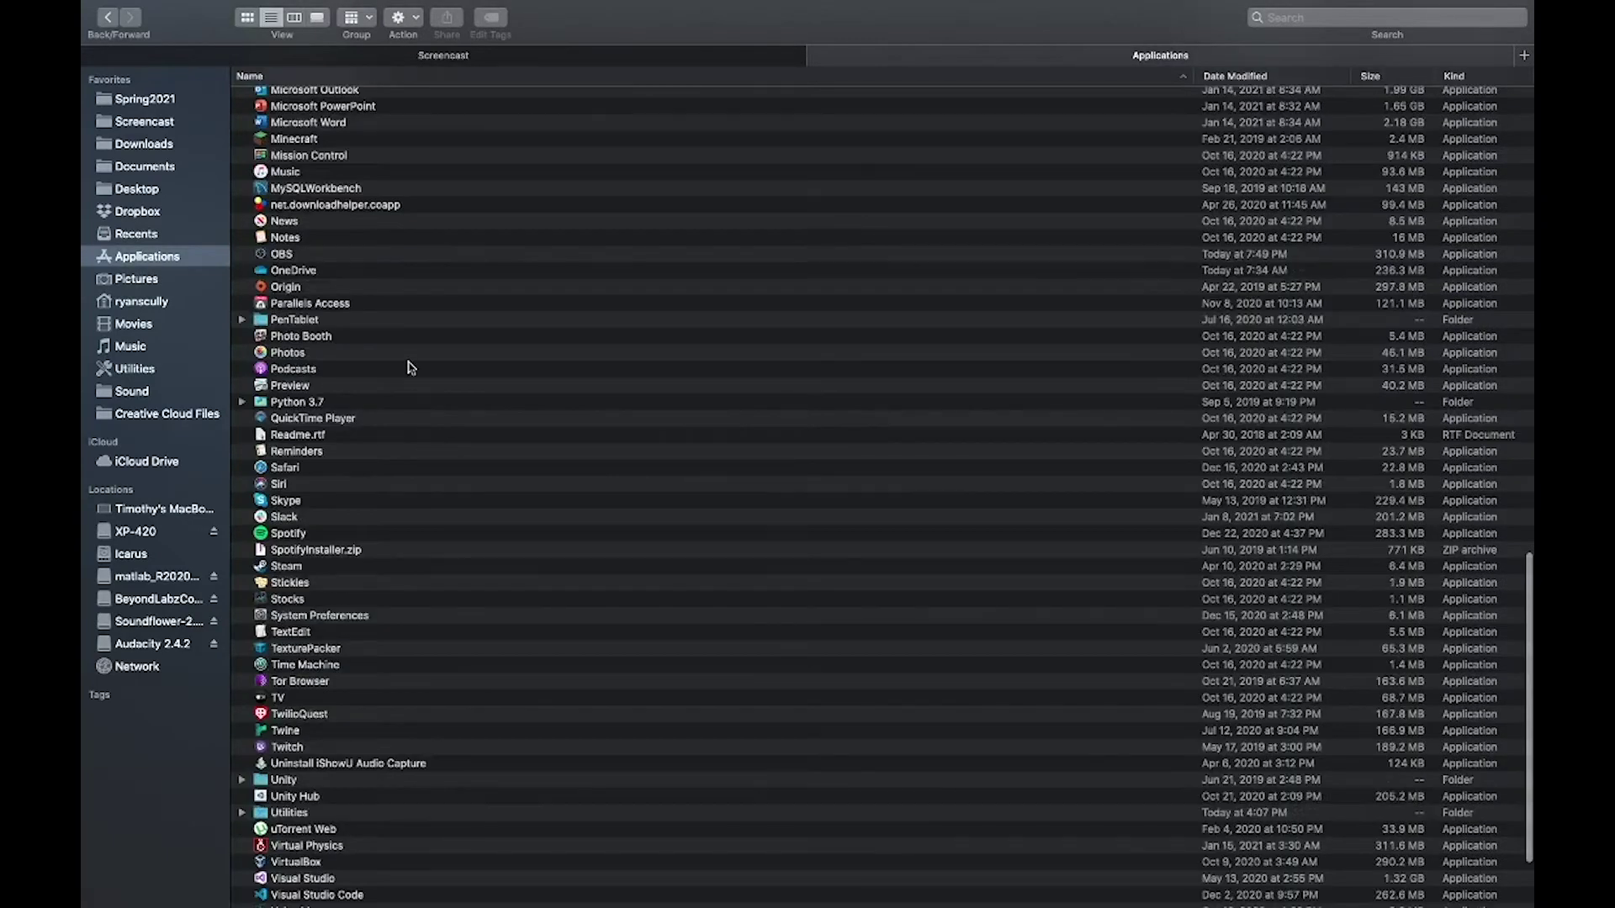
scroll(409, 368, down, 5)
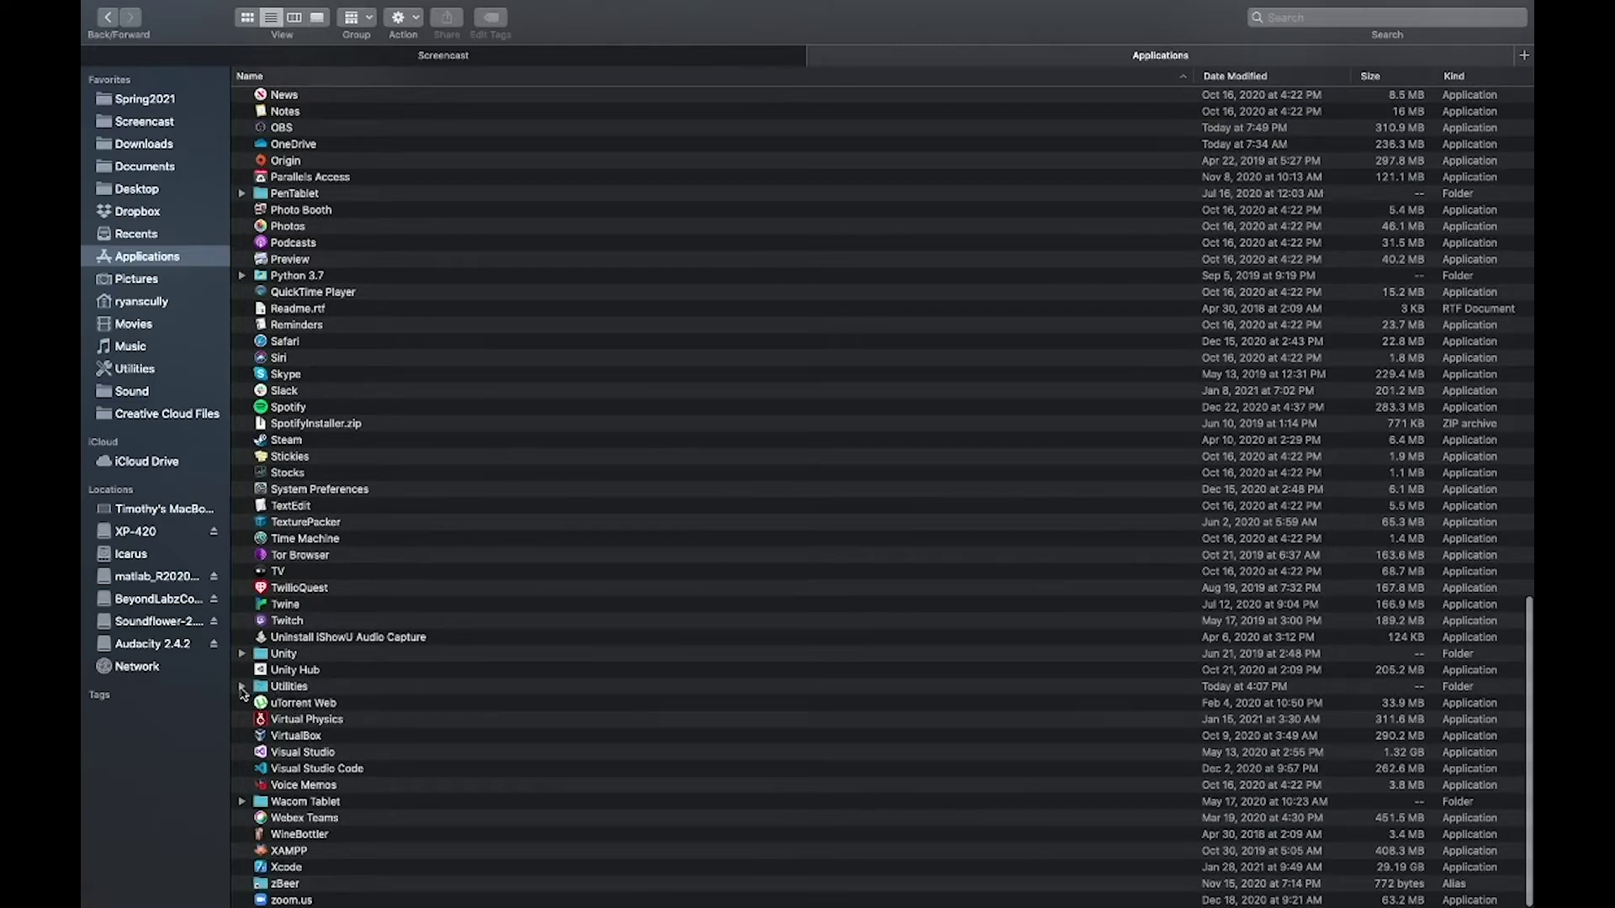
click(241, 687)
scroll(243, 695, down, 1)
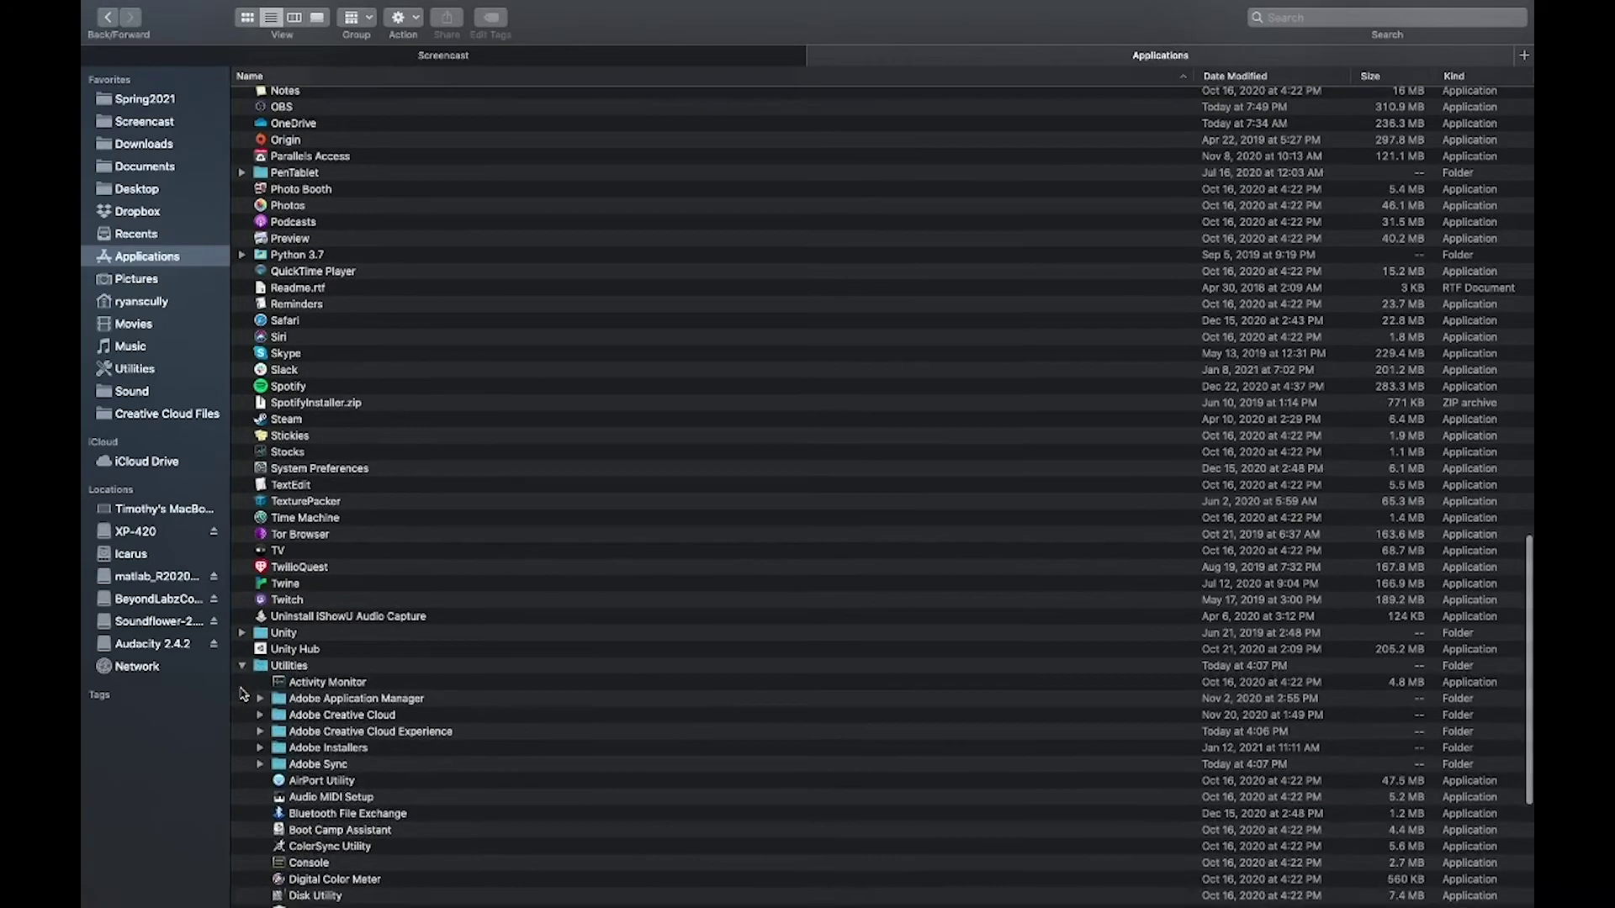
scroll(243, 694, down, 5)
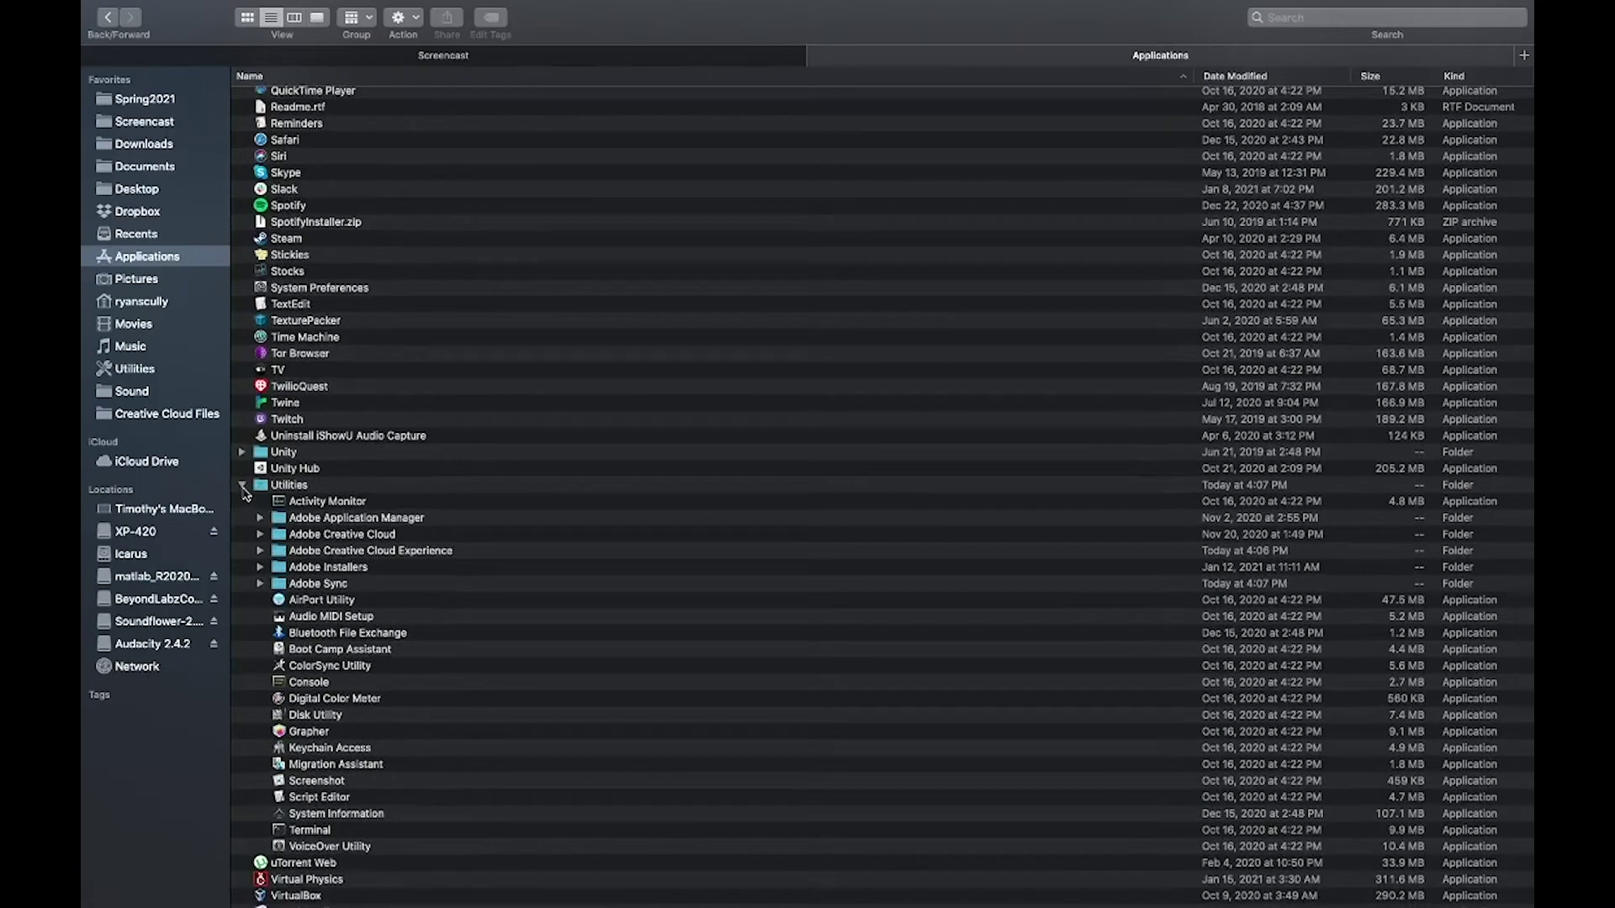
click(243, 488)
Open the Utilities folder on its own and launch Audio MIDI Setup
click(273, 686)
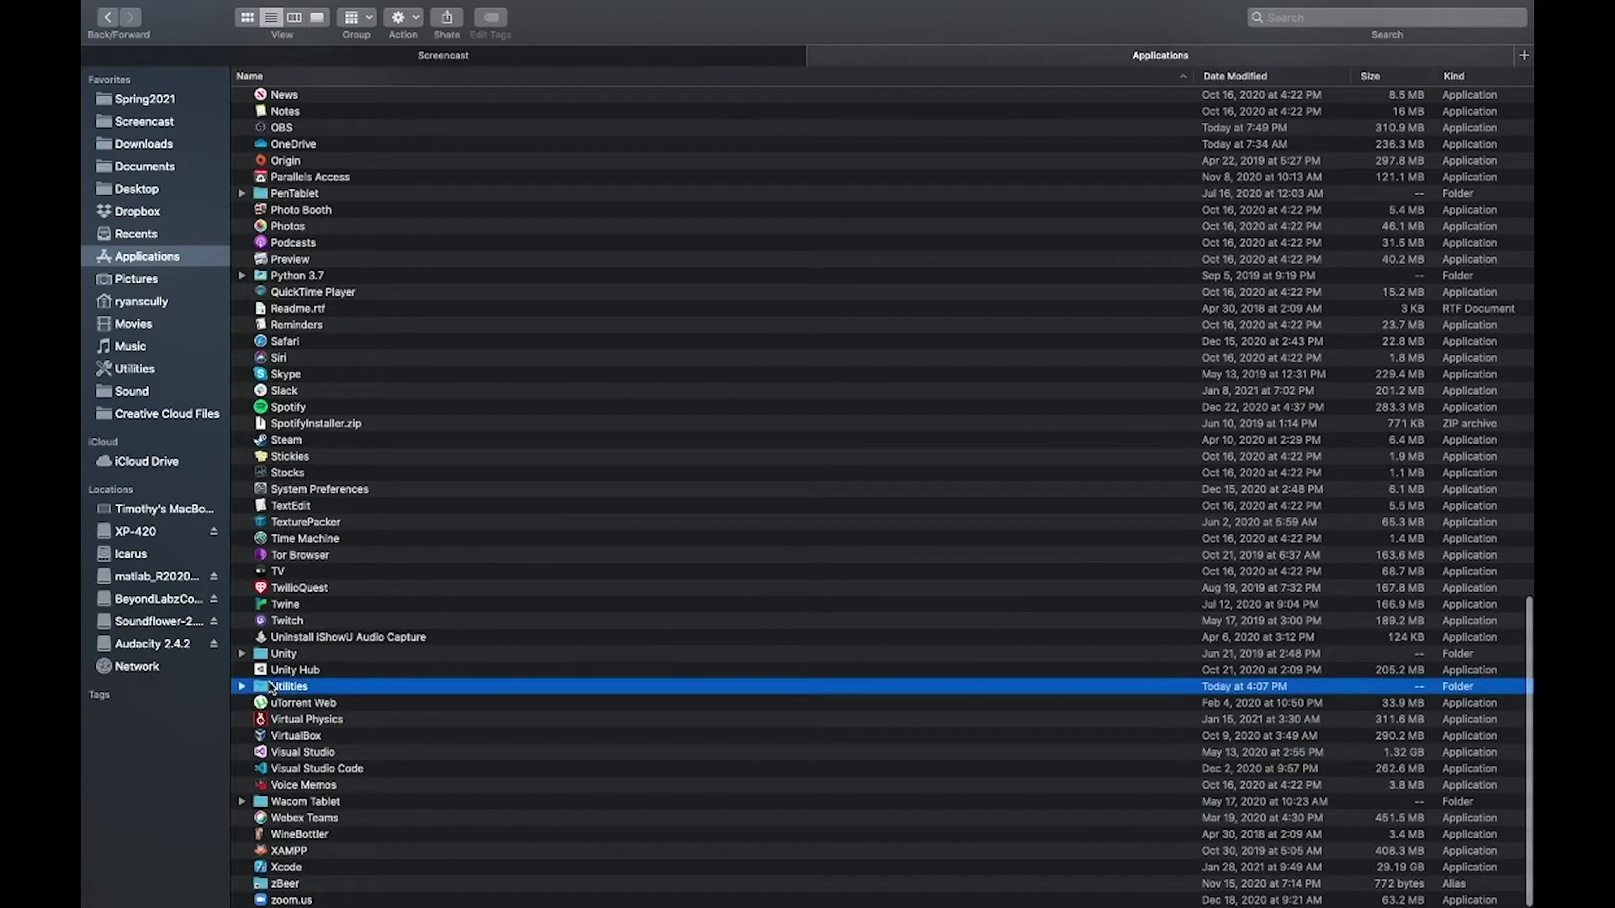
double_click(274, 686)
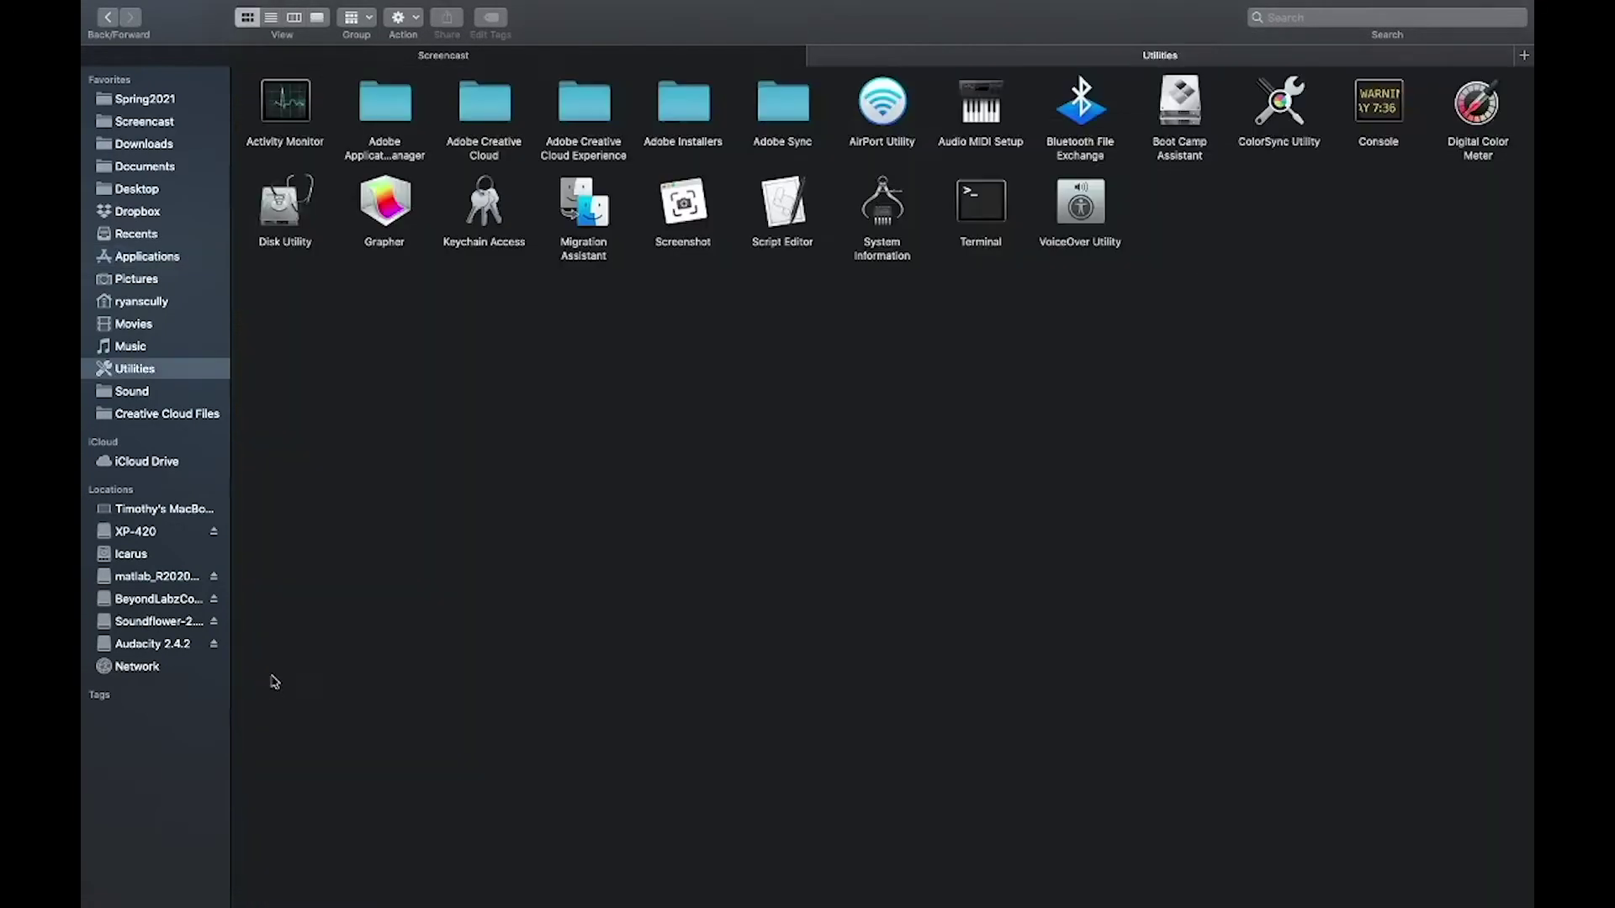
double_click(969, 114)
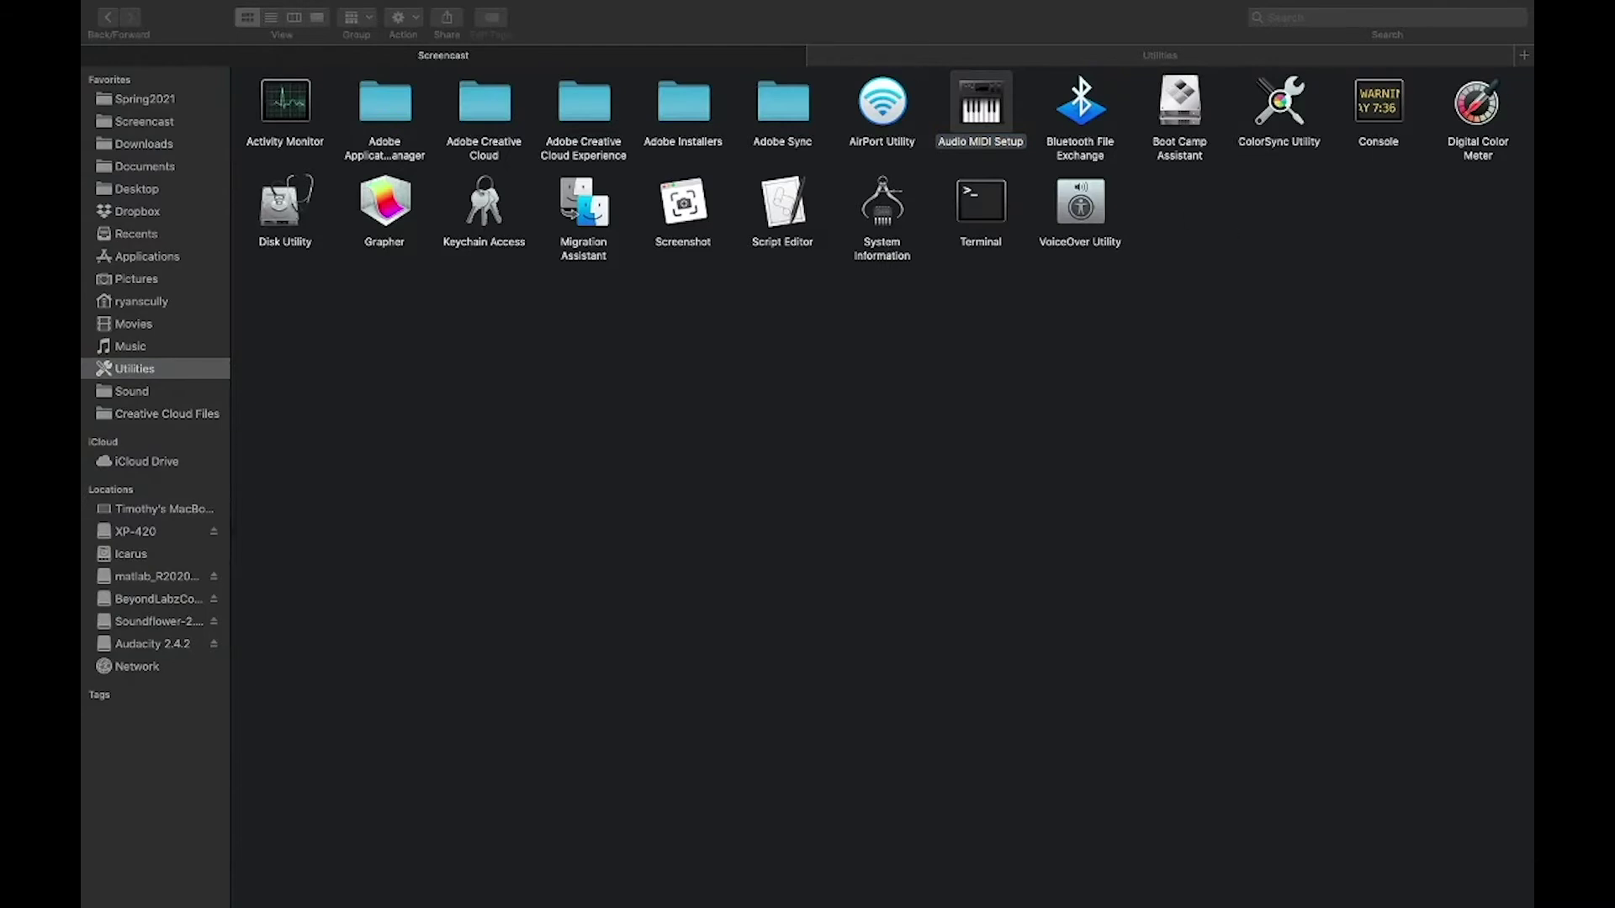
Move to Desktop 1, bring up the Audio Devices window and reposition it near the centre of the desktop
key(ctrl+Down)
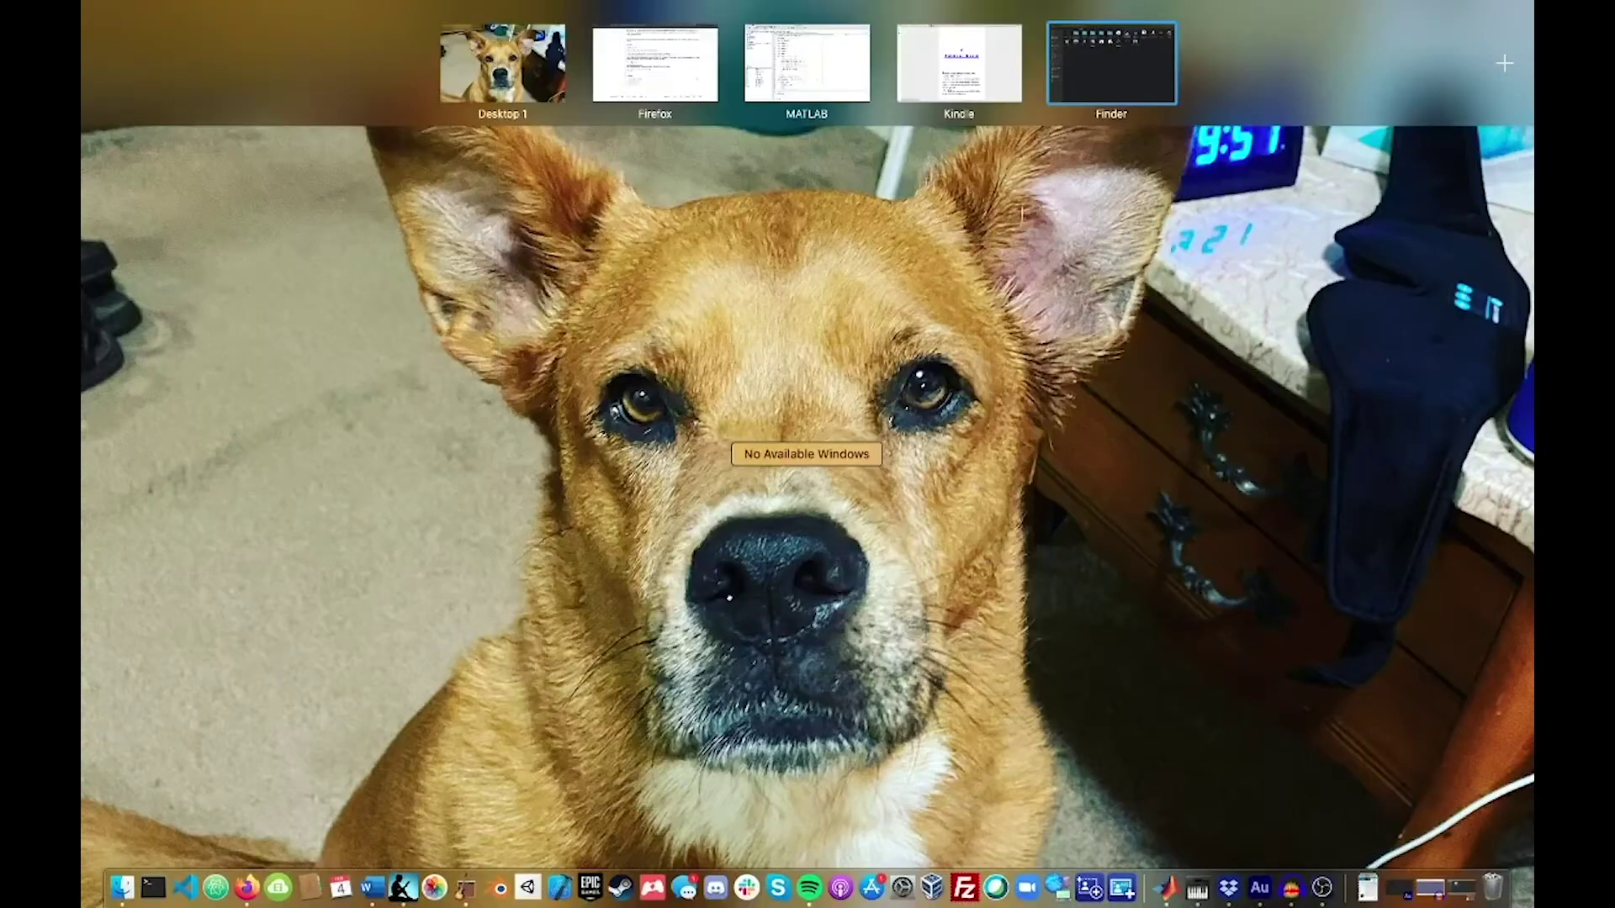
drag(1115, 179, 503, 69)
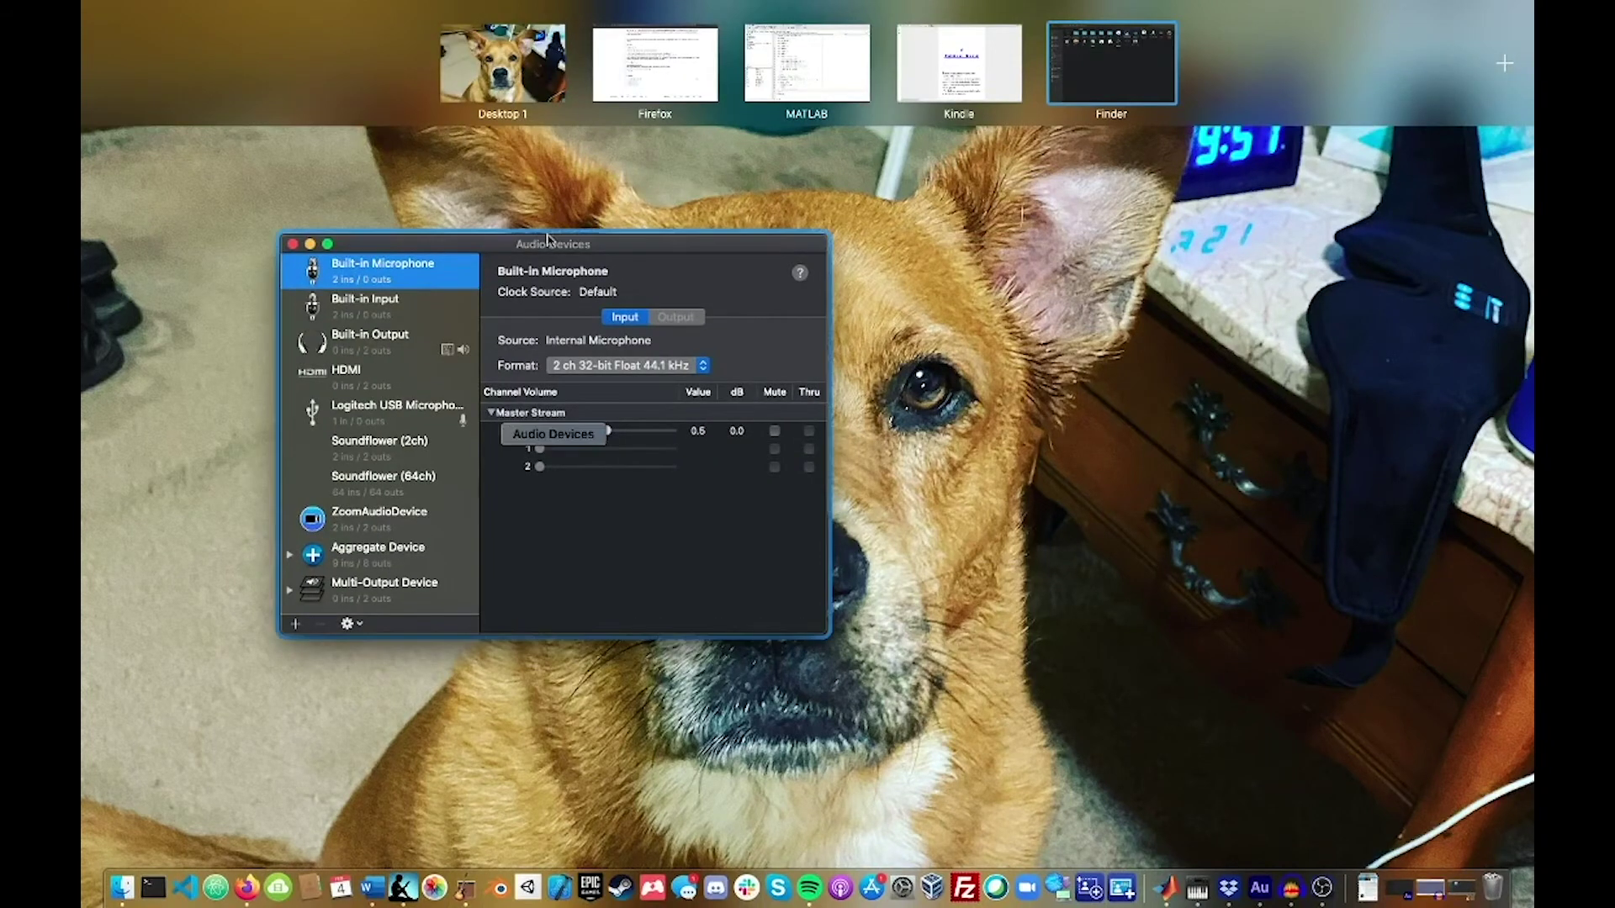
click(548, 242)
drag(244, 105, 797, 187)
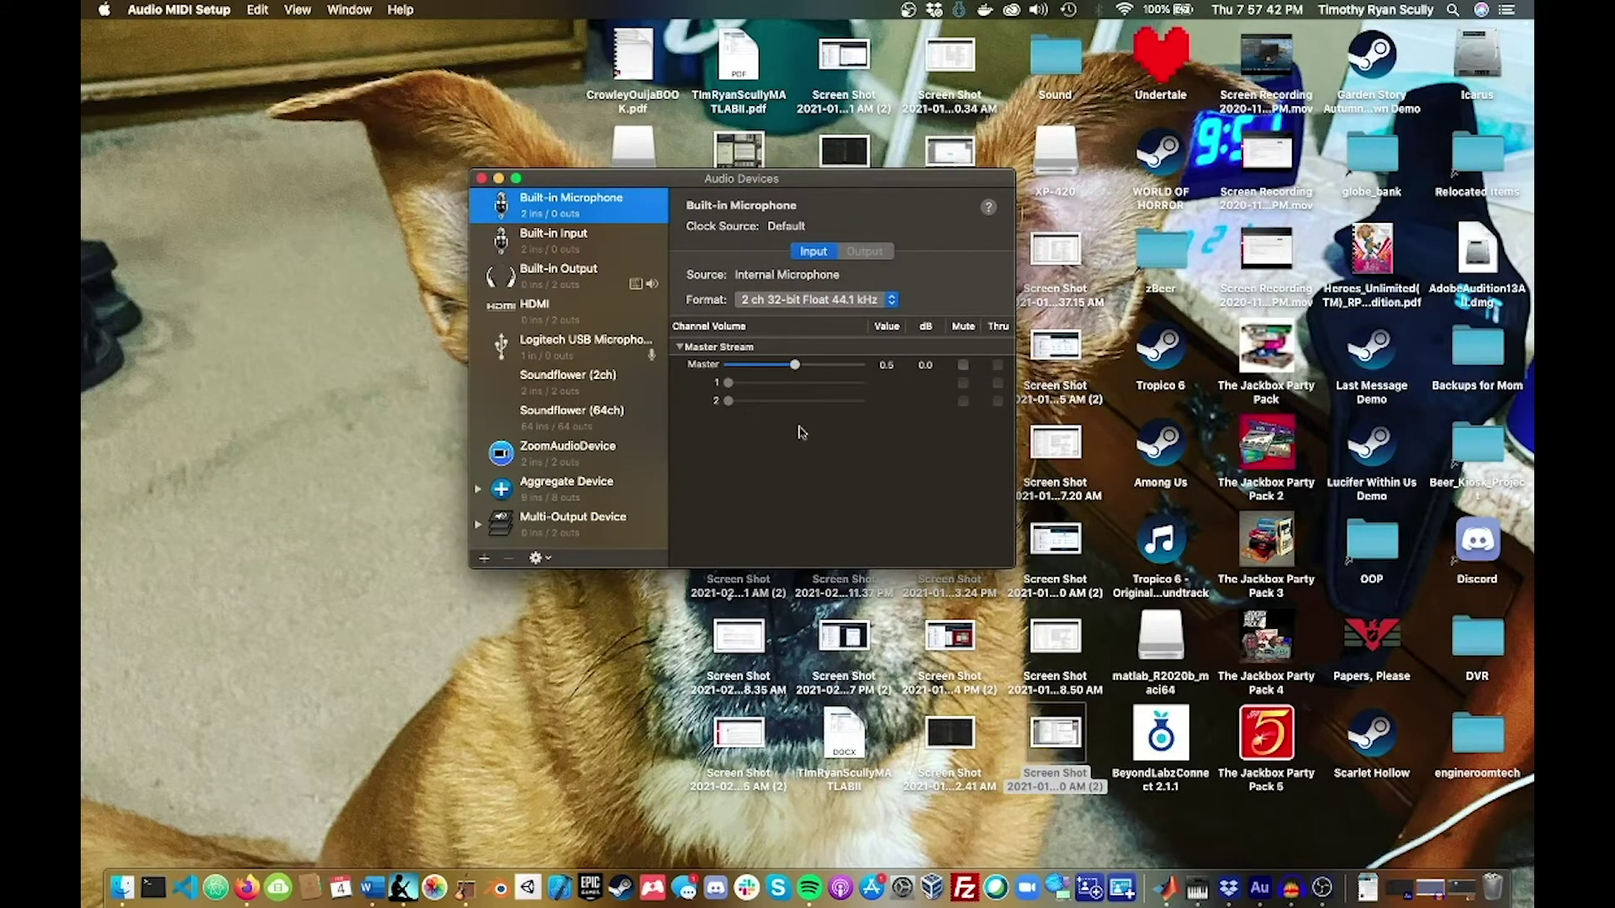
Hide the Audio Devices window and bring it back by reactivating Audio MIDI Setup
click(358, 15)
click(358, 29)
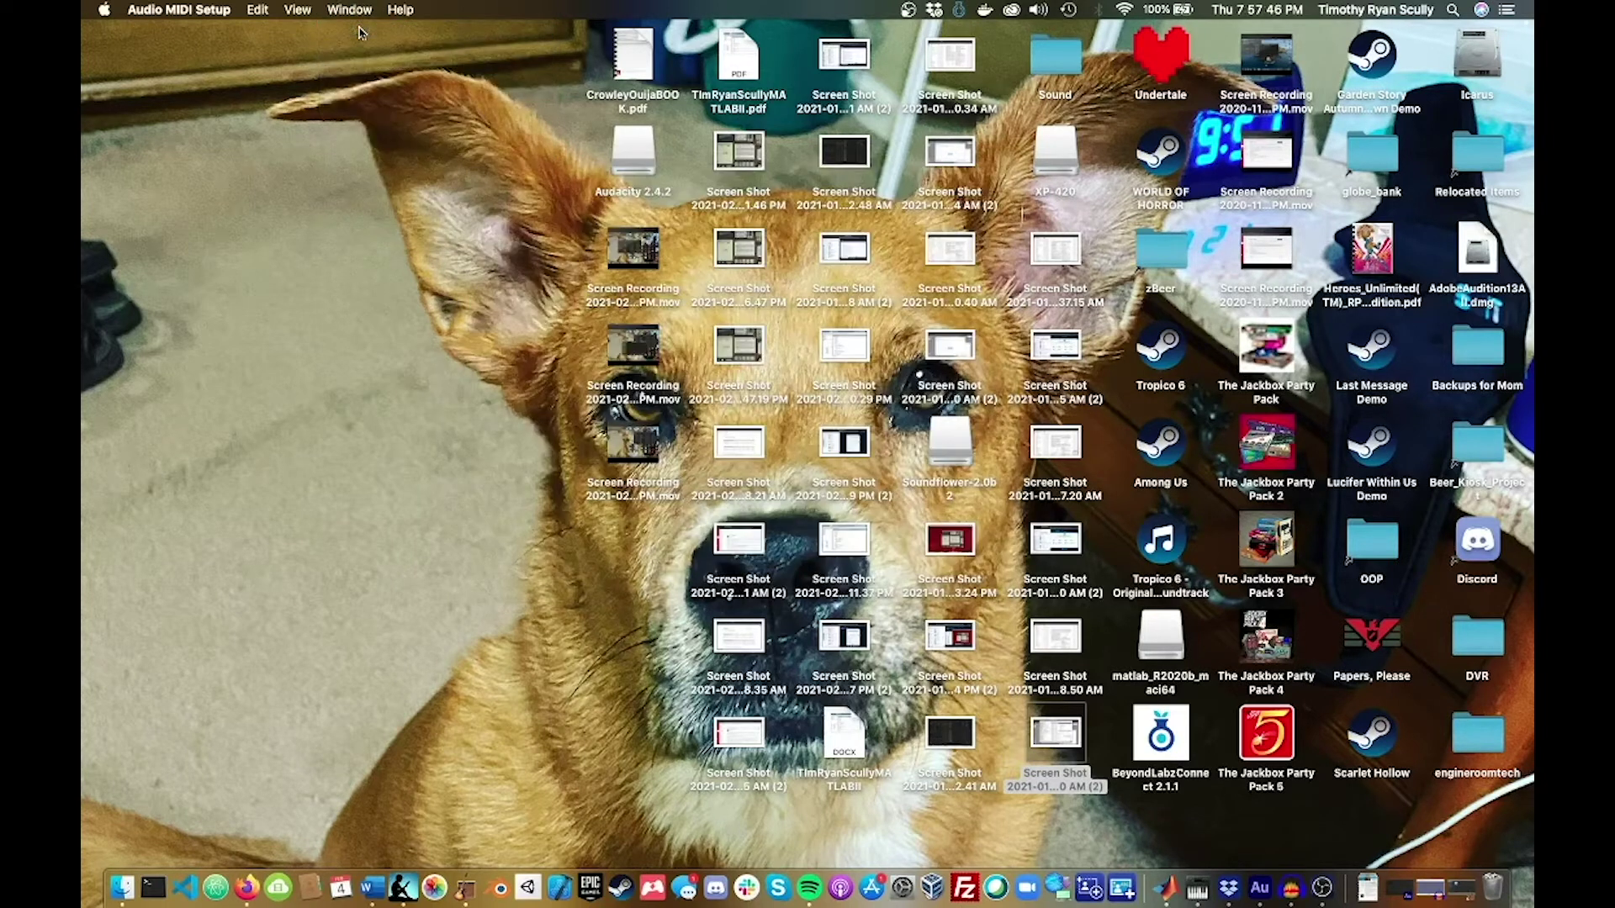
click(1197, 891)
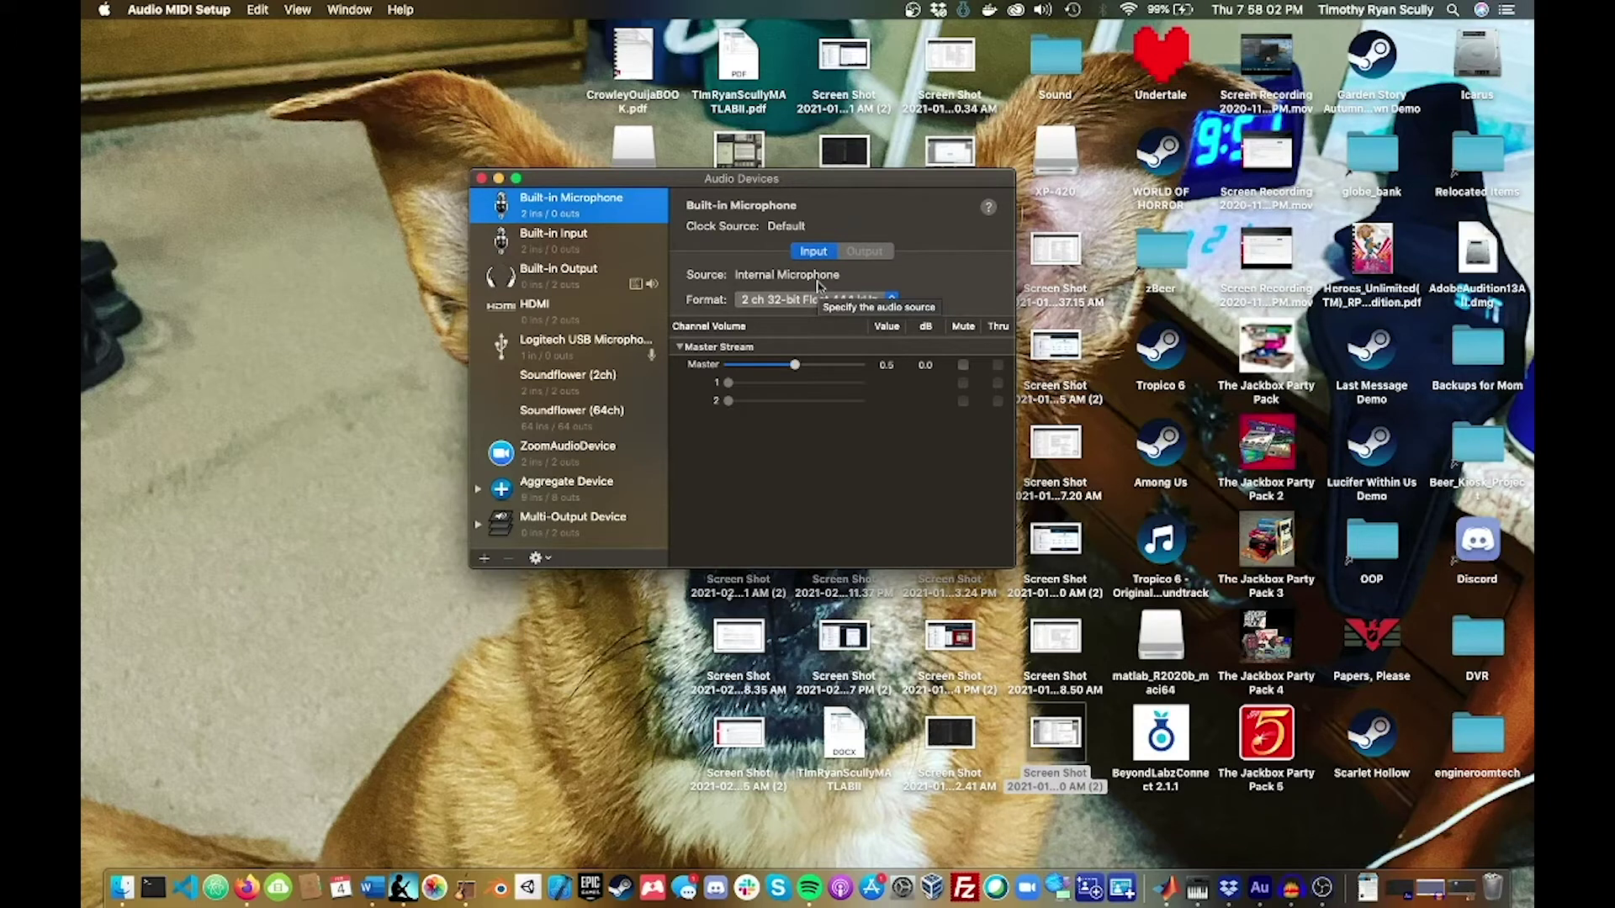
Show the MIDI Studio window, then bring the Audio Devices window back to the front
click(349, 10)
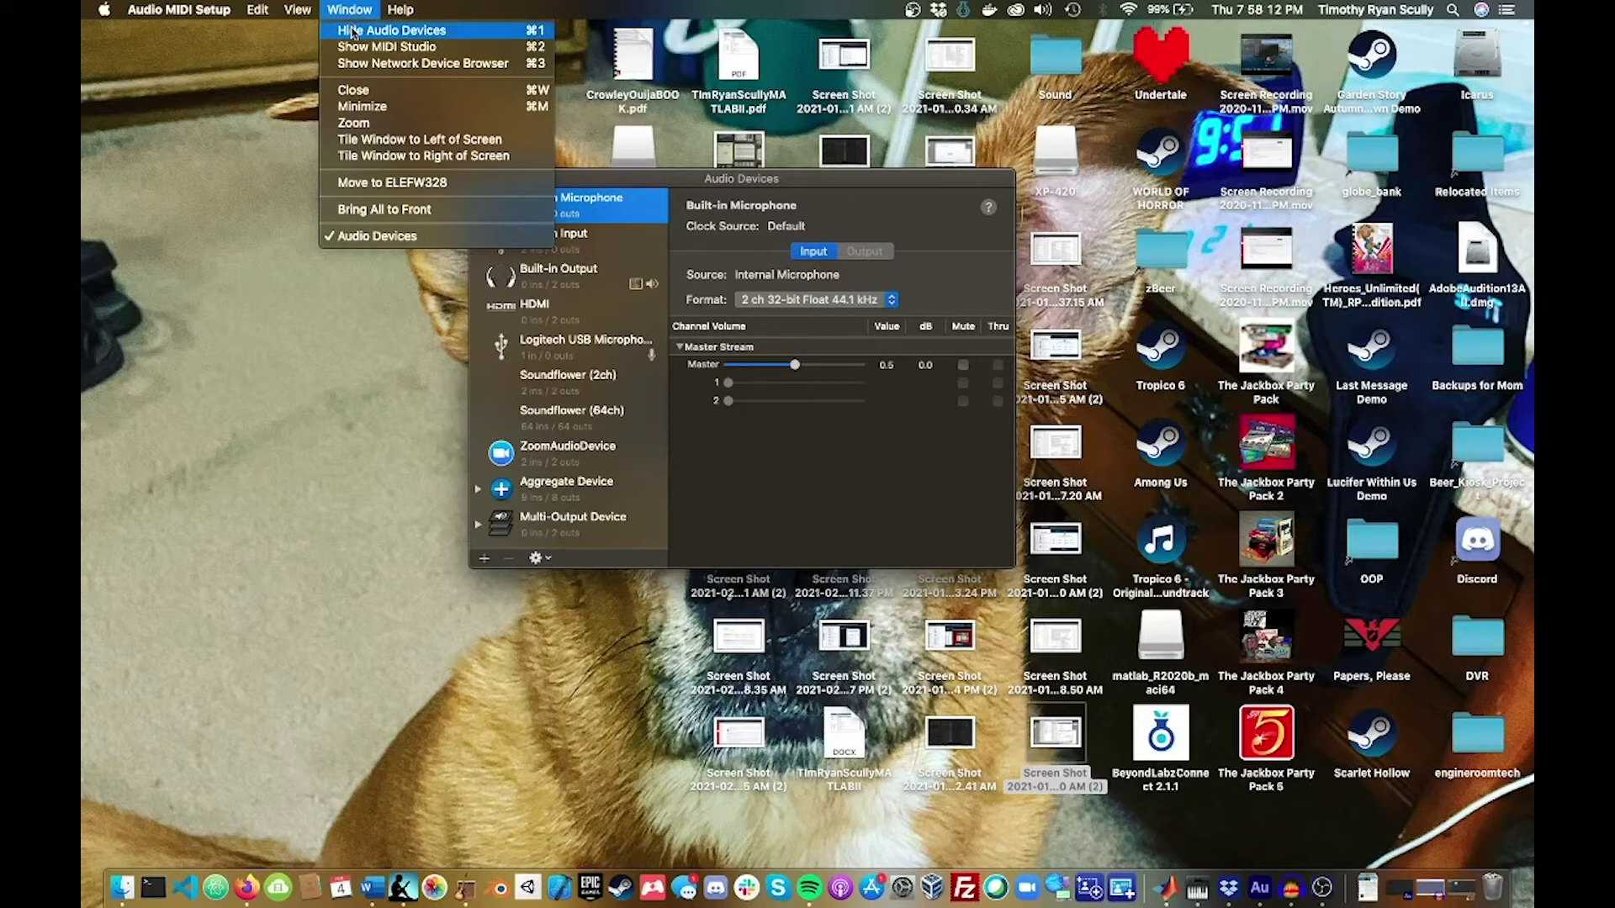
click(357, 46)
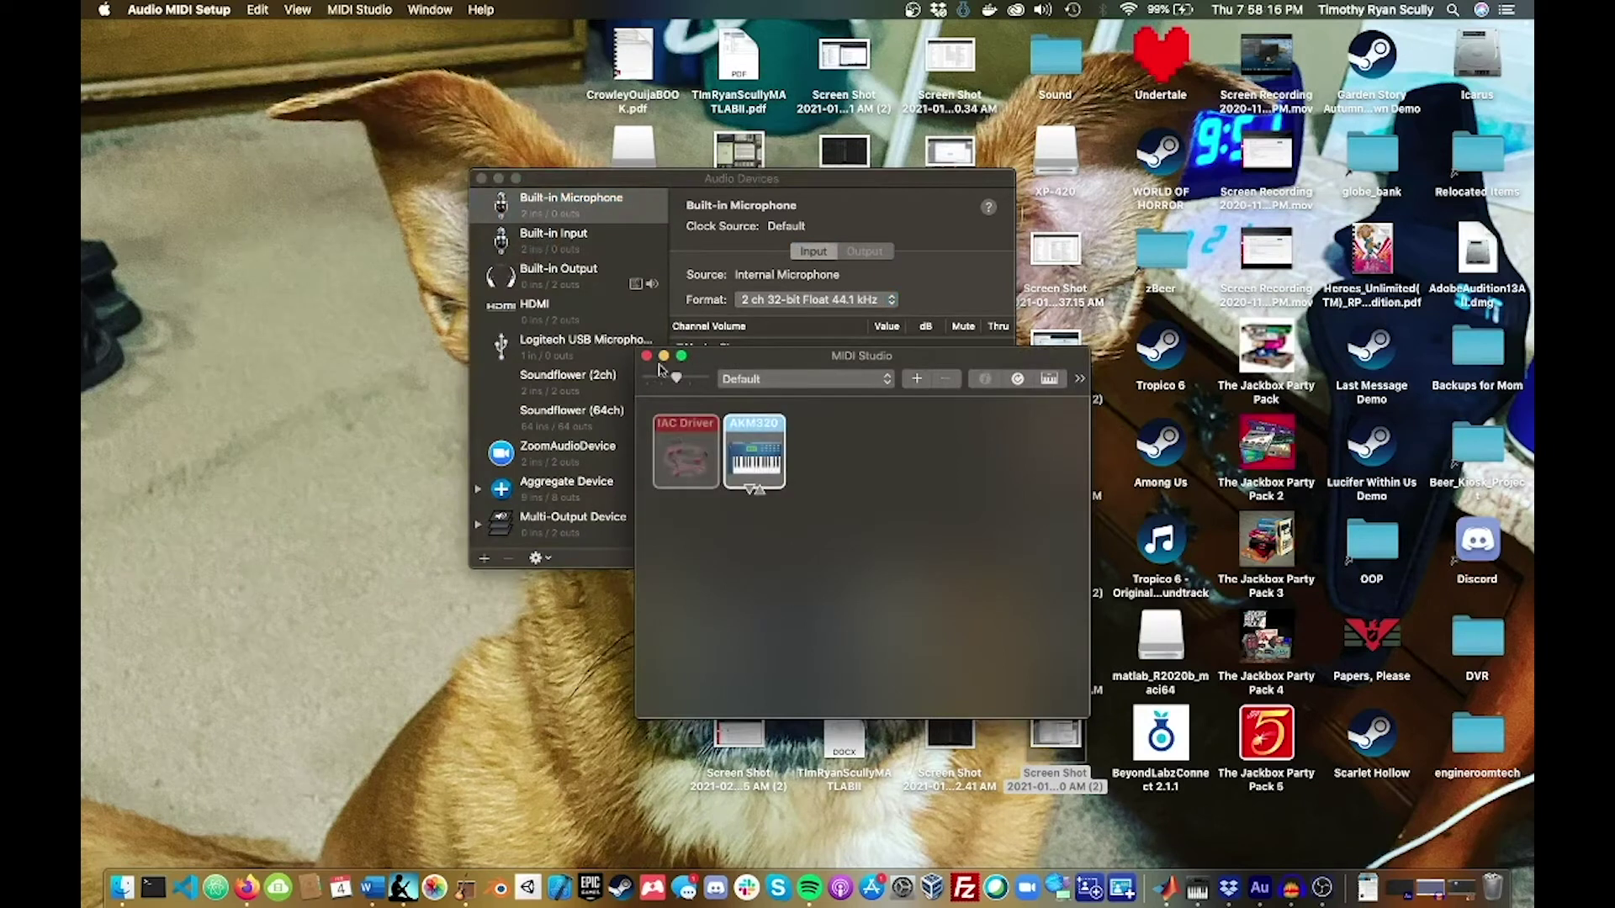
click(439, 10)
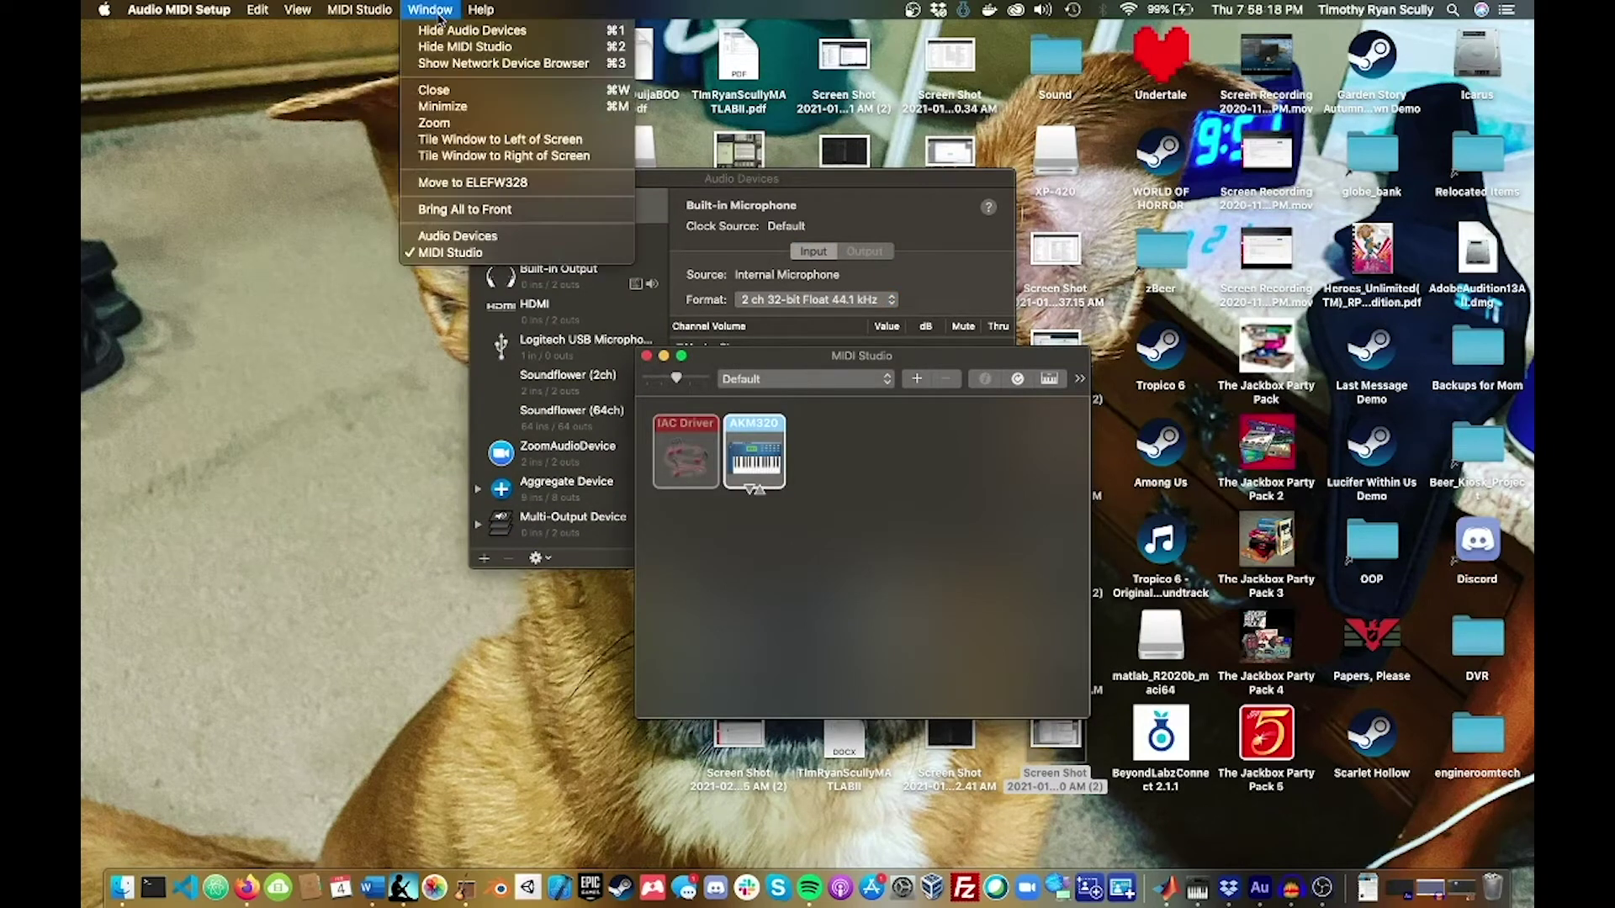
click(744, 186)
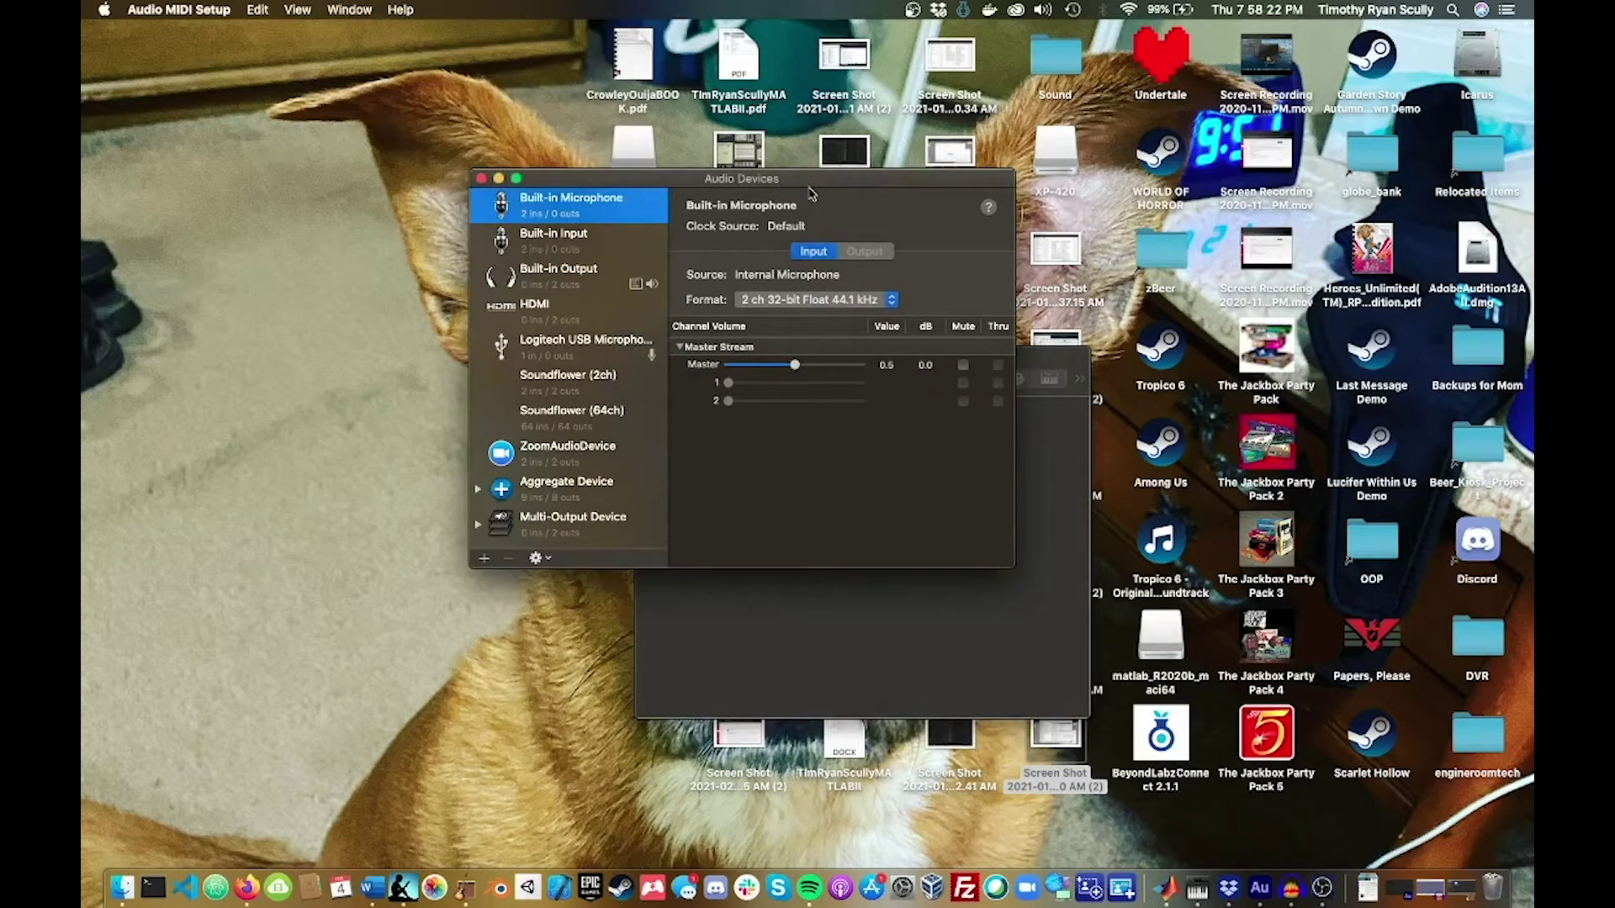
Close the MIDI Studio window and move the Audio Devices window higher on the desktop
click(1055, 478)
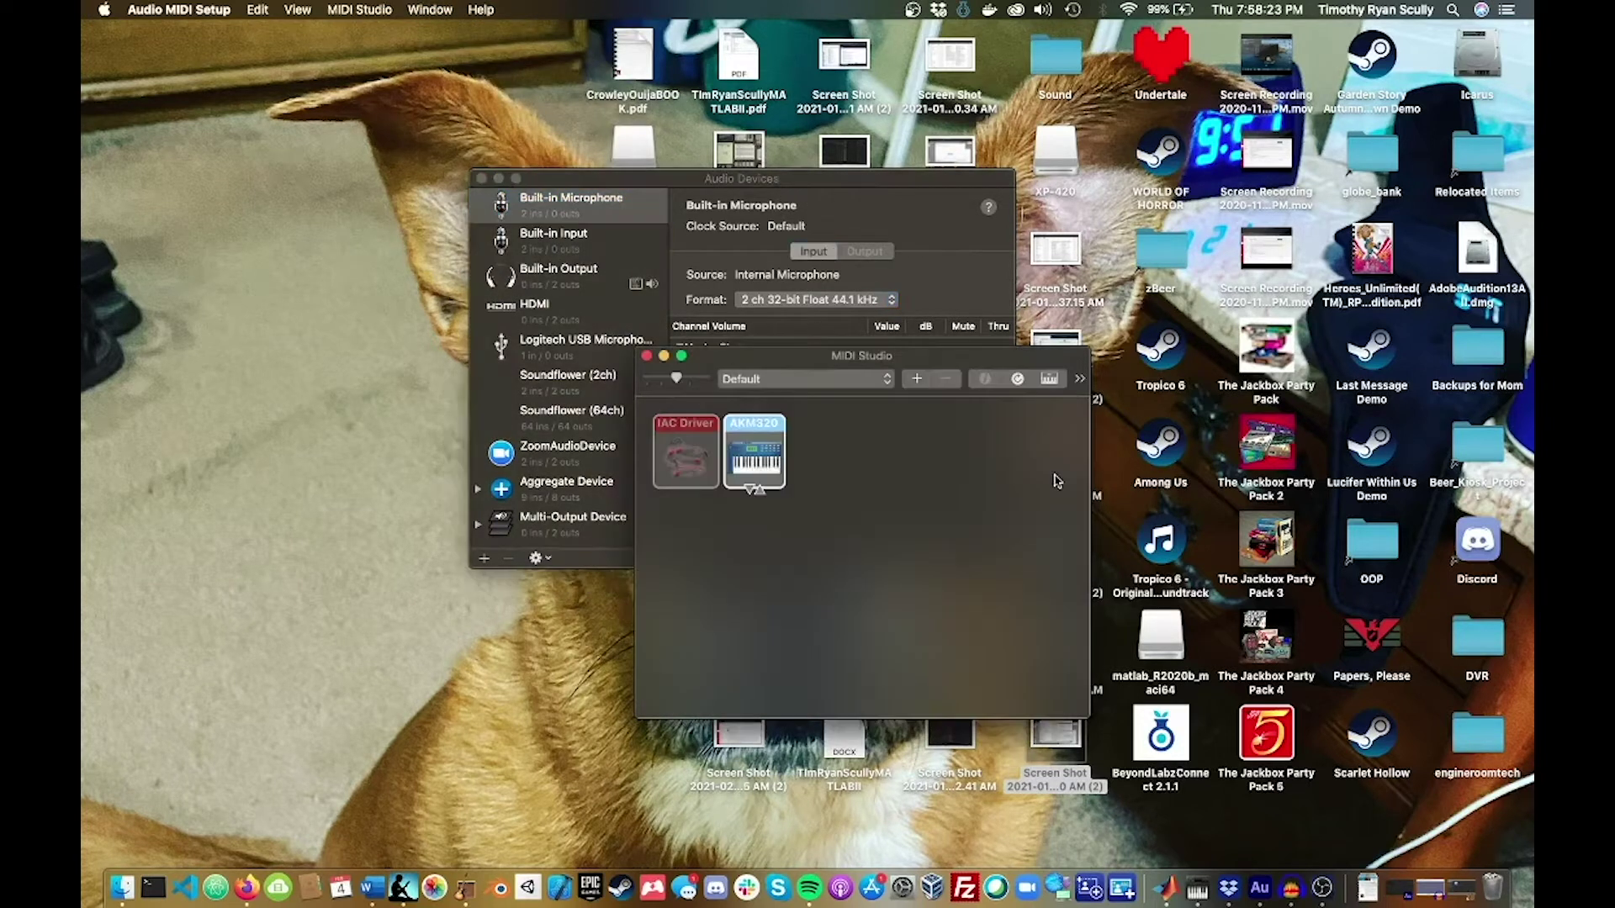
click(647, 356)
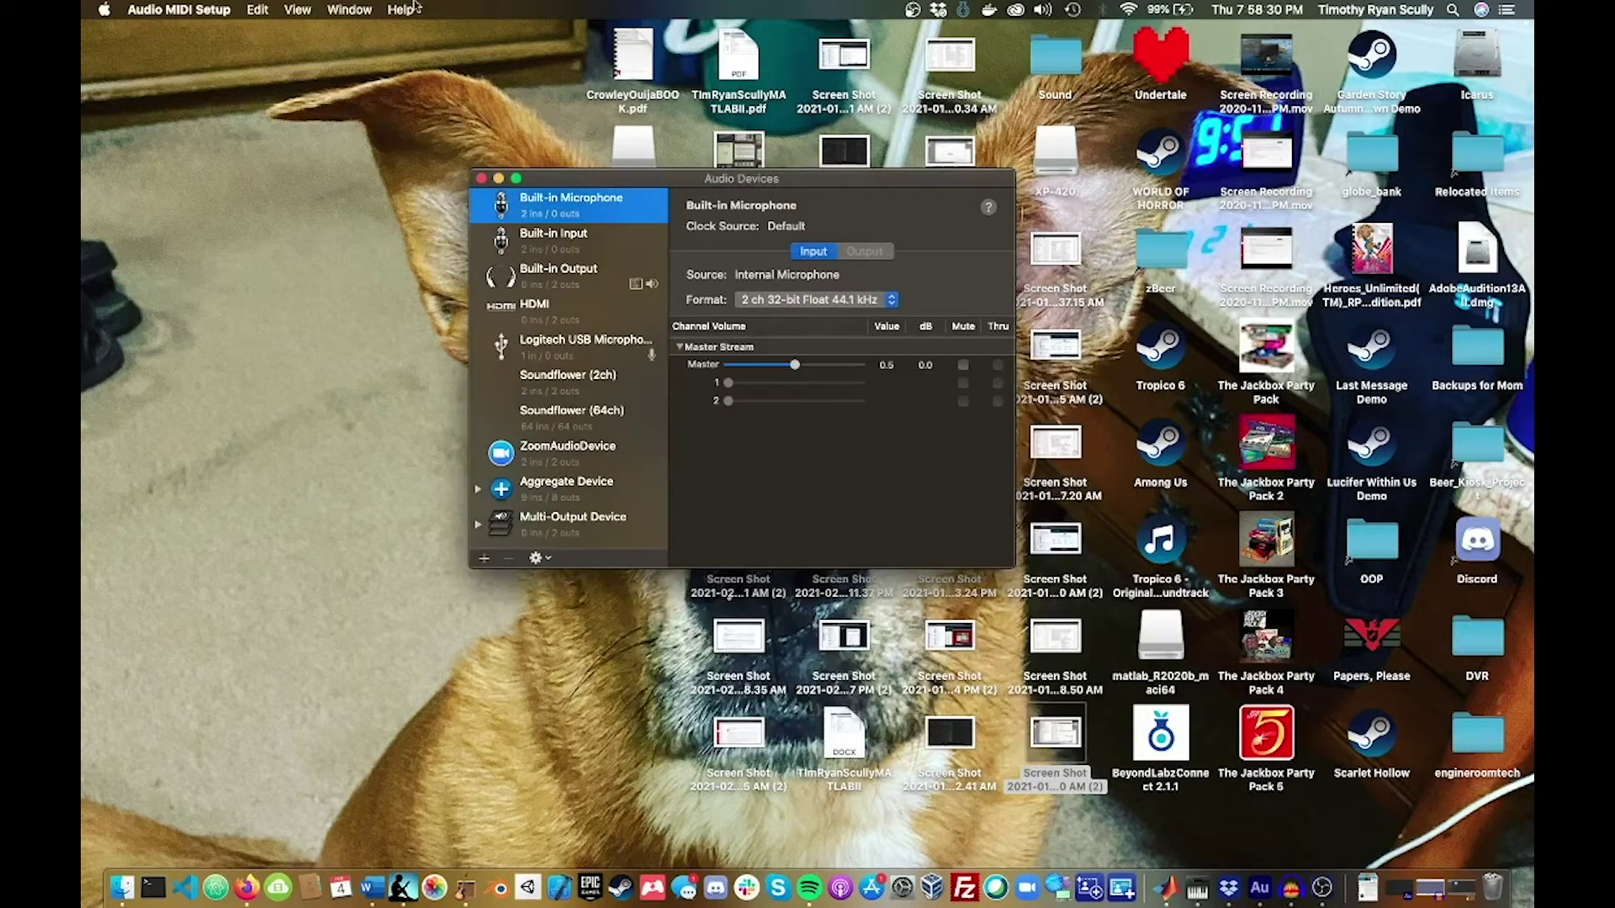
click(360, 14)
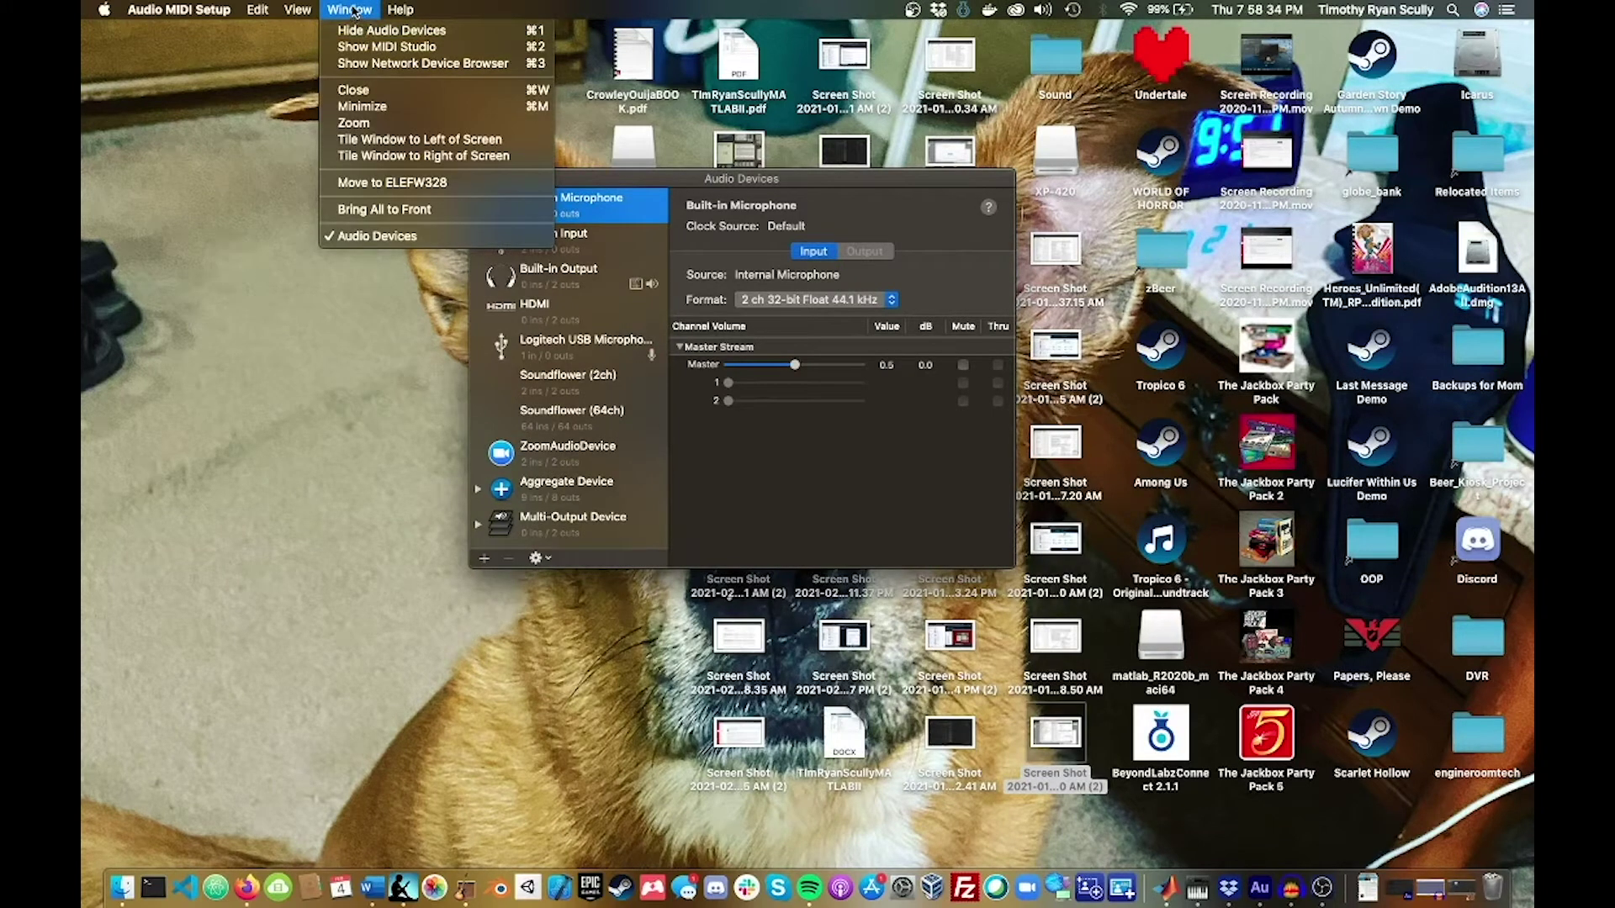
click(353, 10)
drag(561, 181, 555, 106)
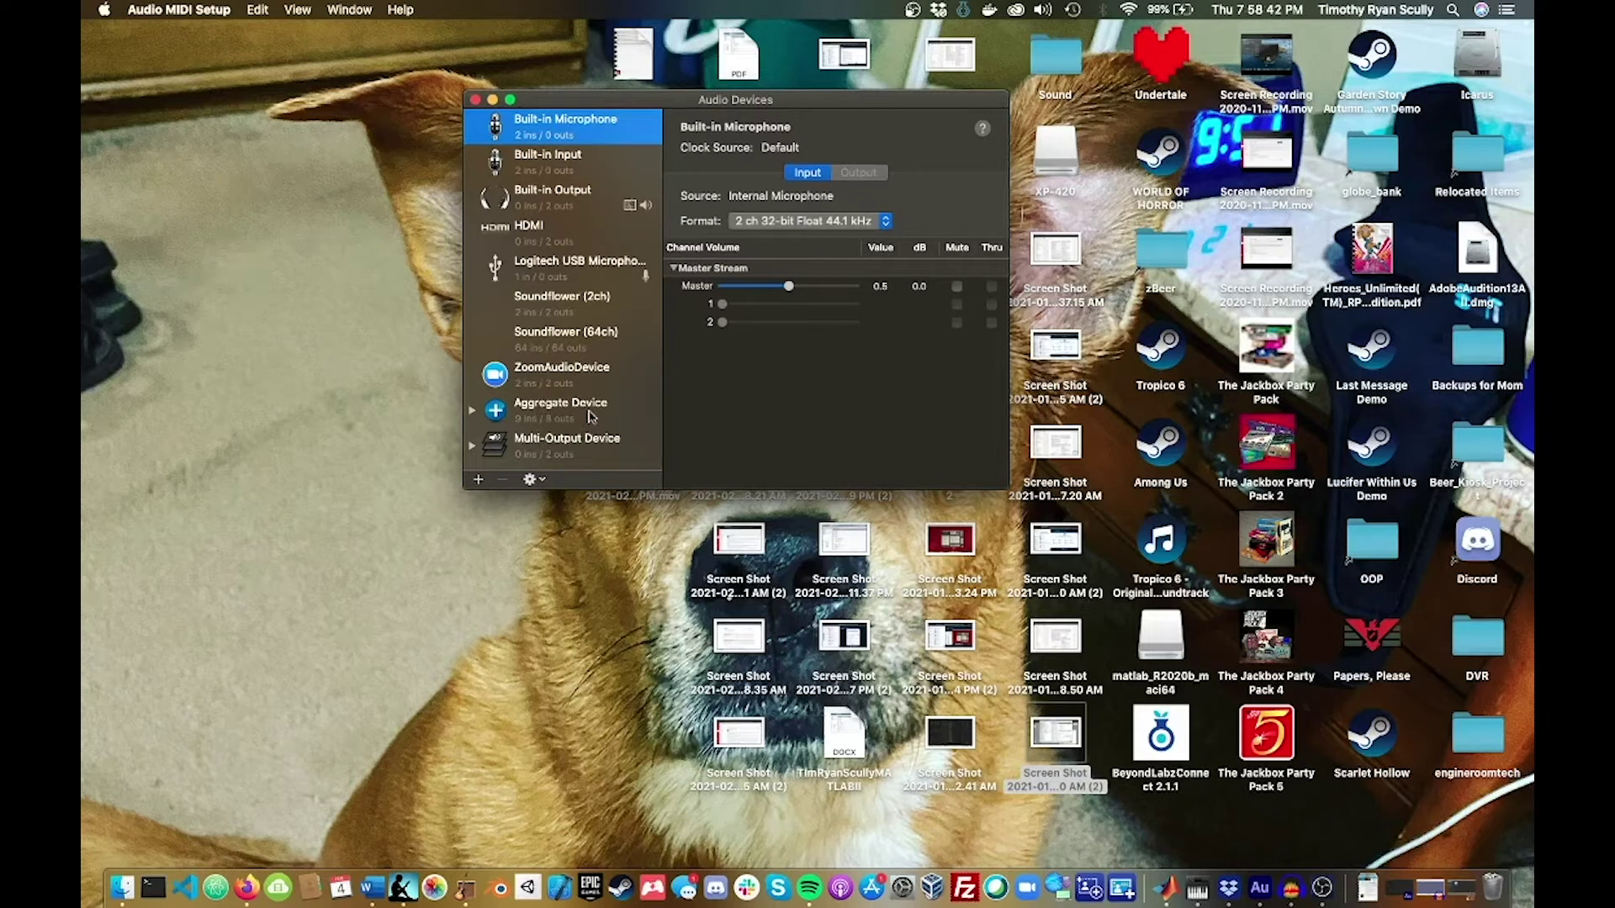
Remove the existing Aggregate Device from the audio device list
scroll(564, 406, down, 1)
click(535, 418)
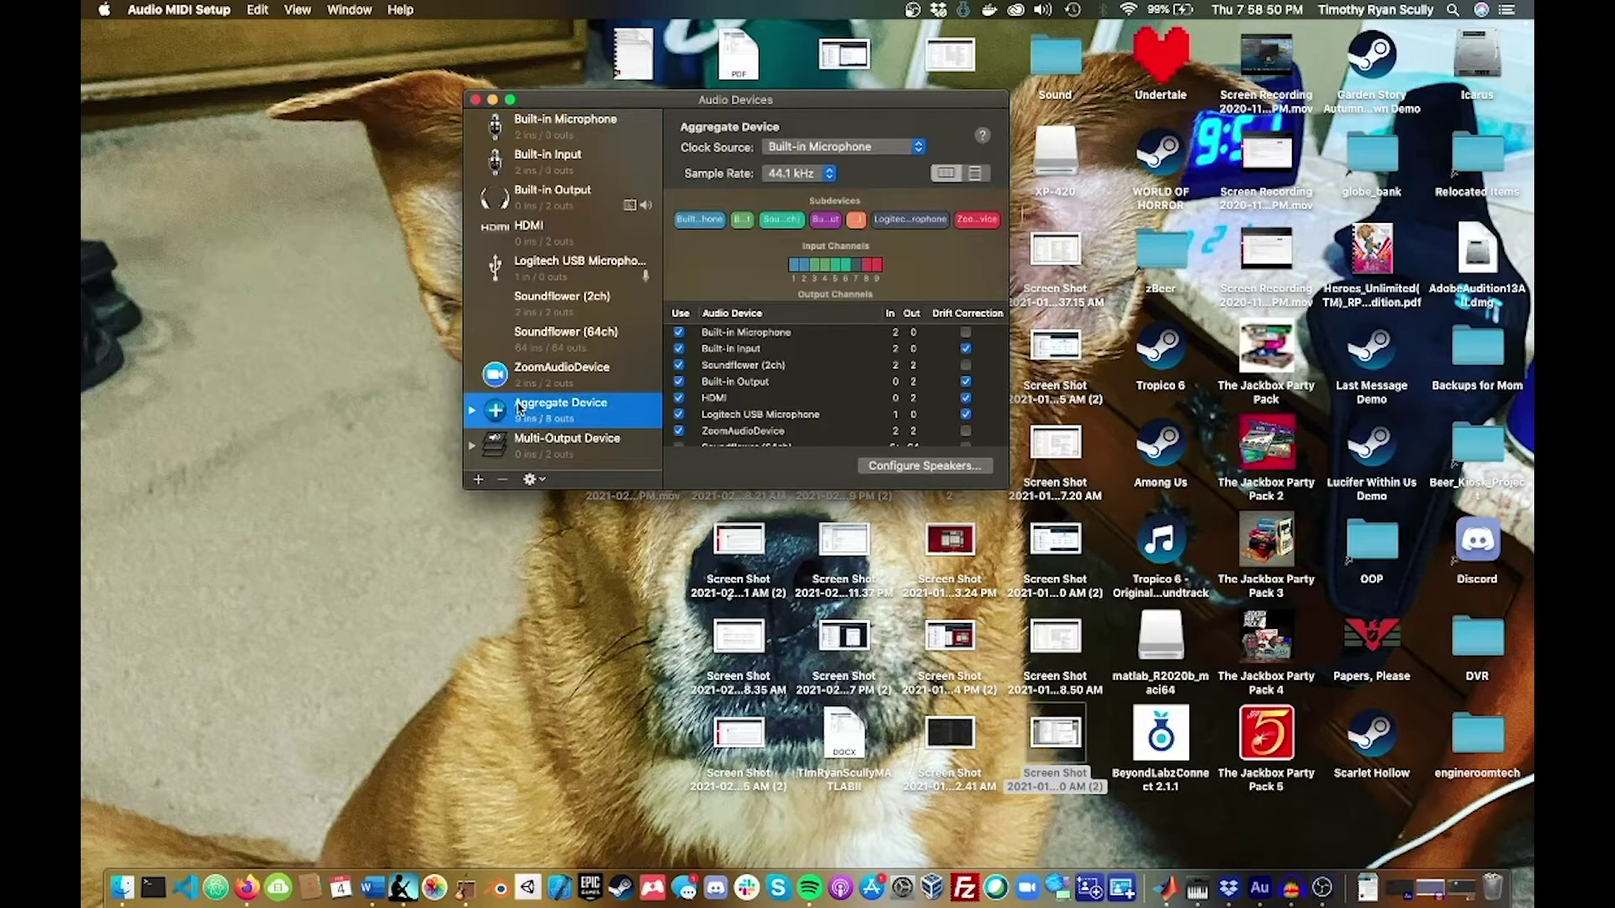
right_click(518, 408)
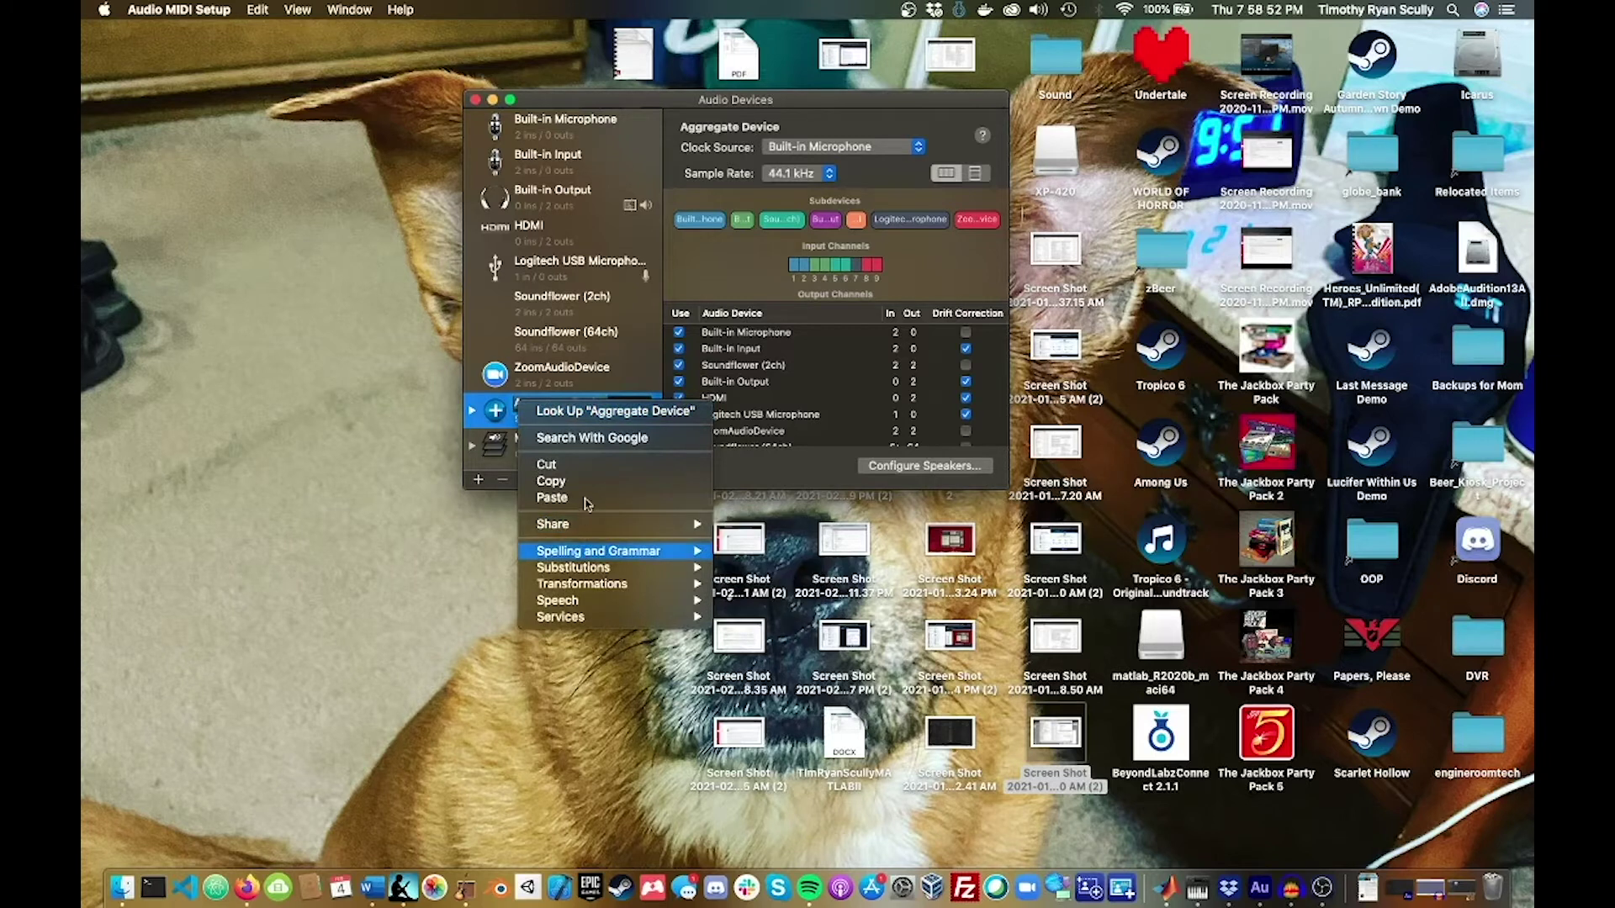
click(499, 427)
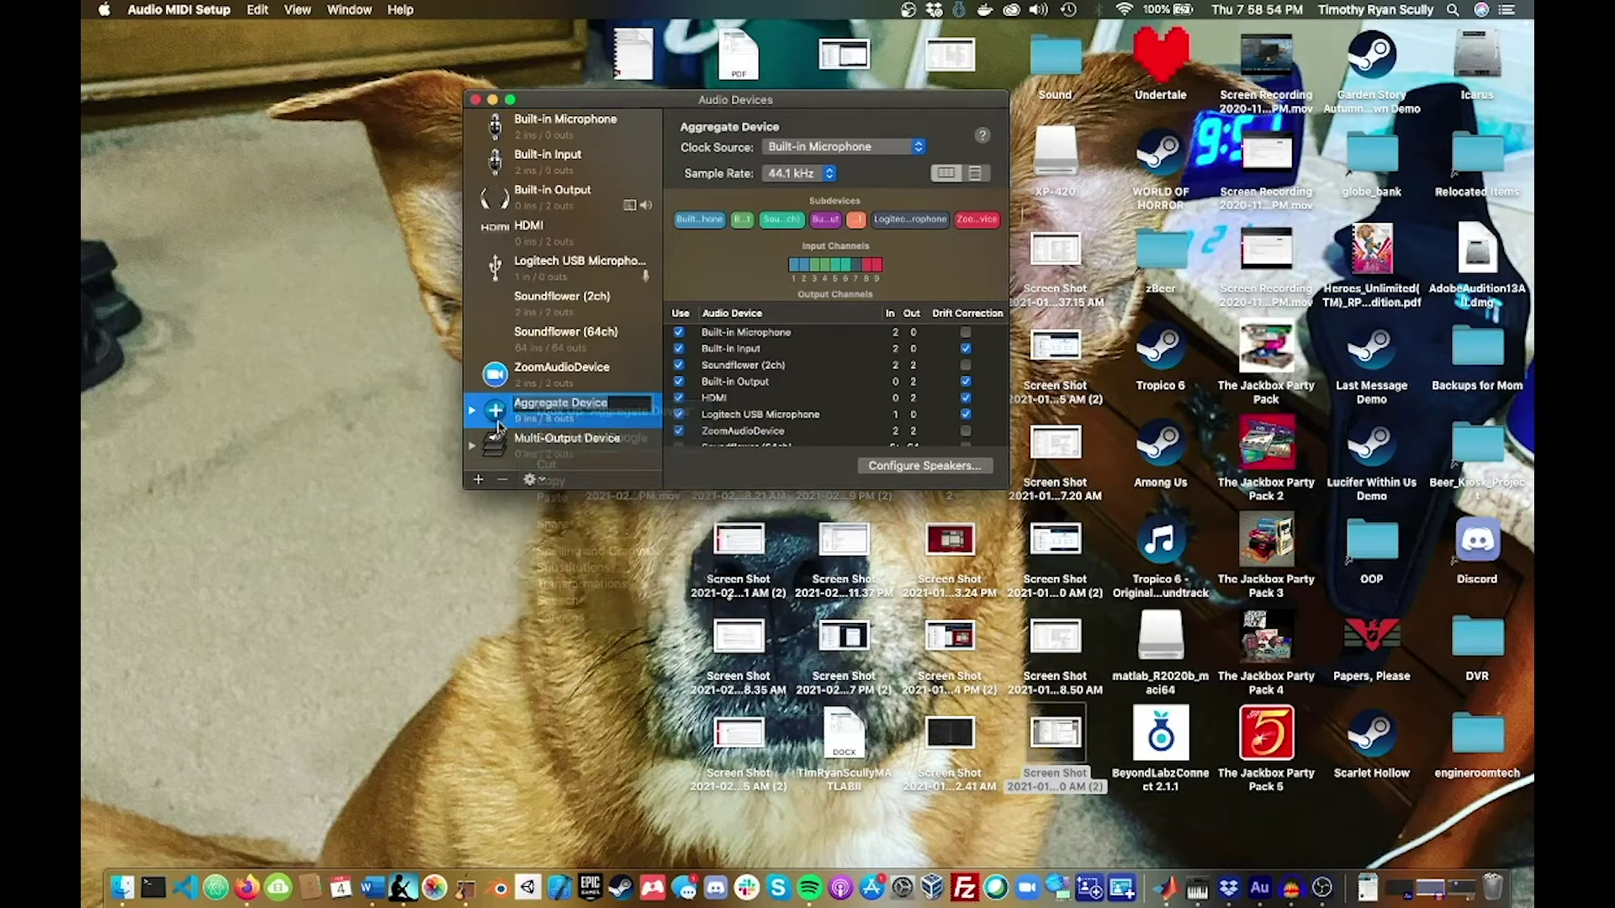
click(502, 479)
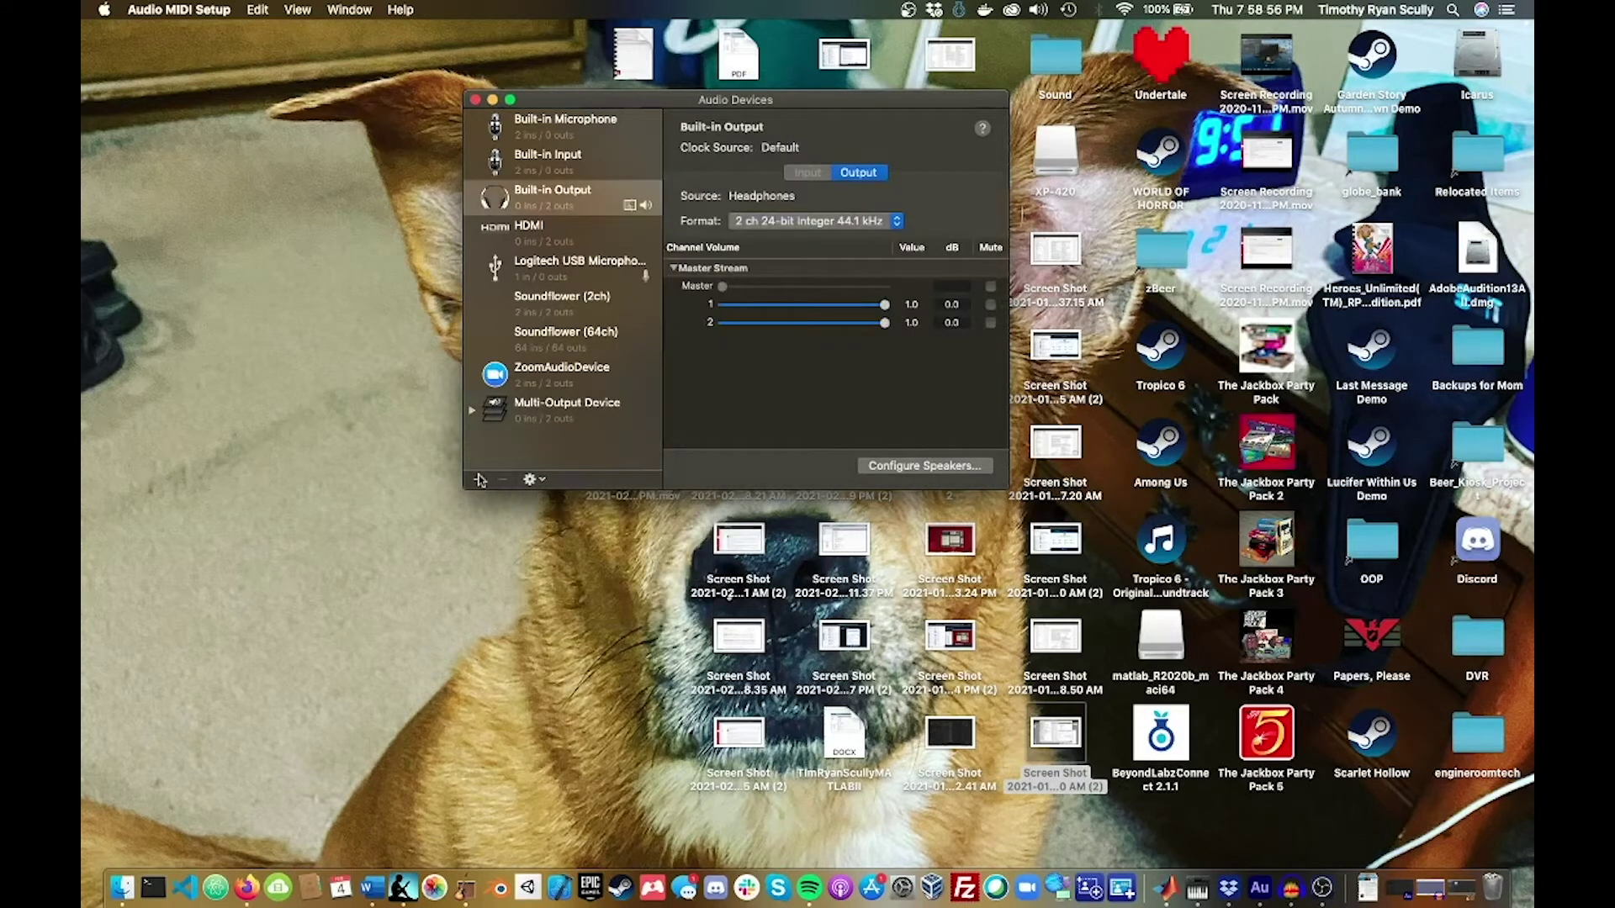
Create a new aggregate device and include HDMI and Built-in Microphone as its first subdevices
click(479, 479)
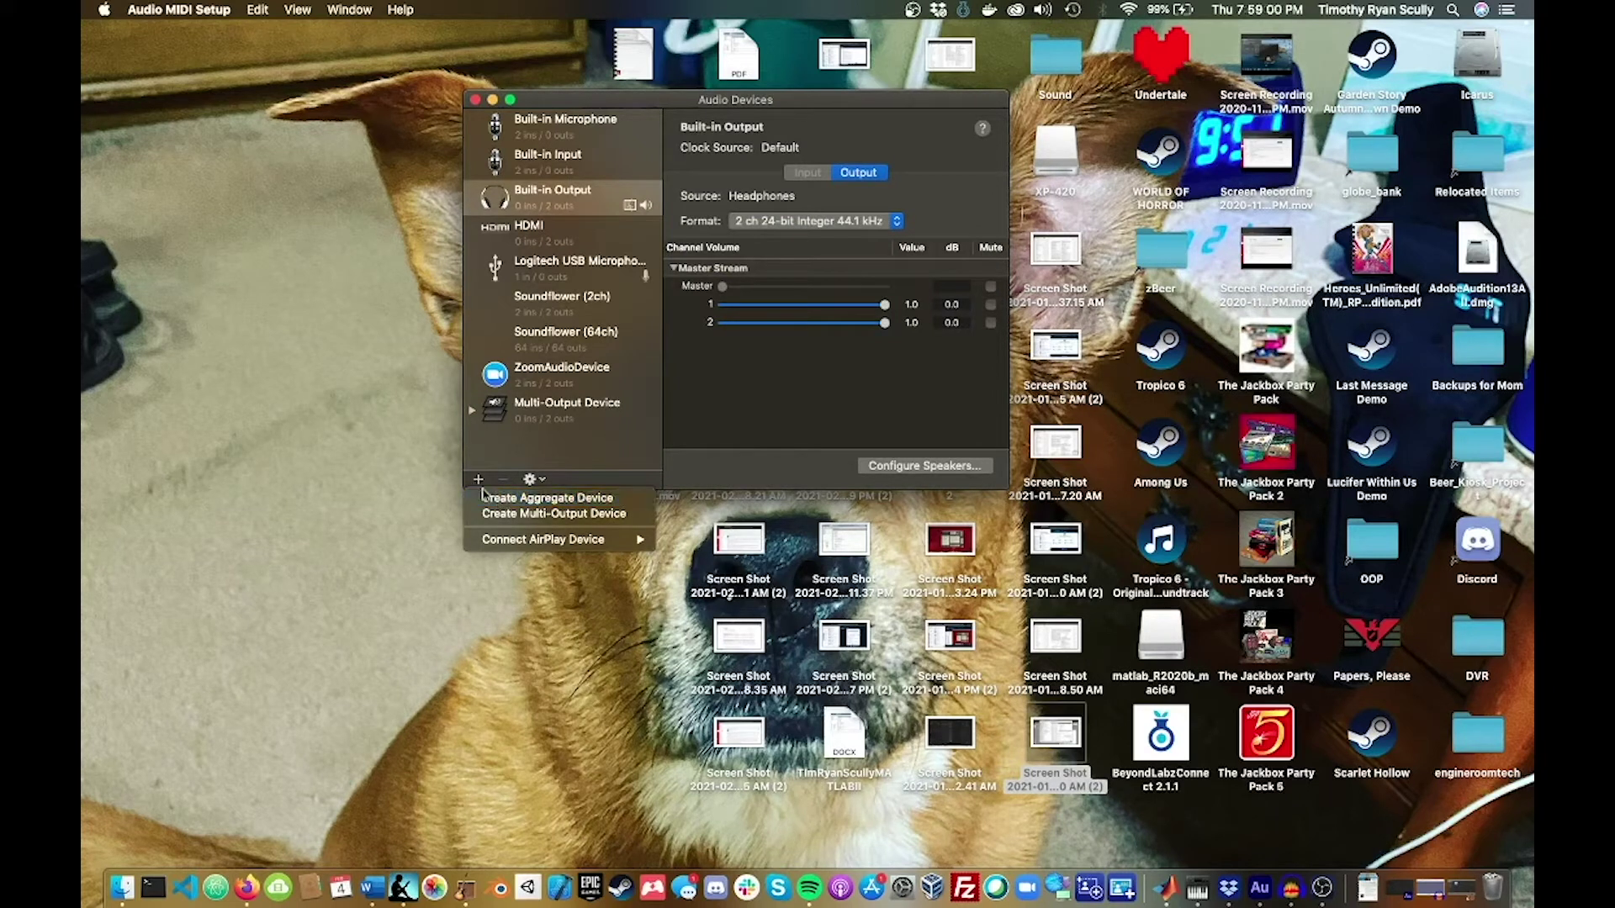
click(494, 502)
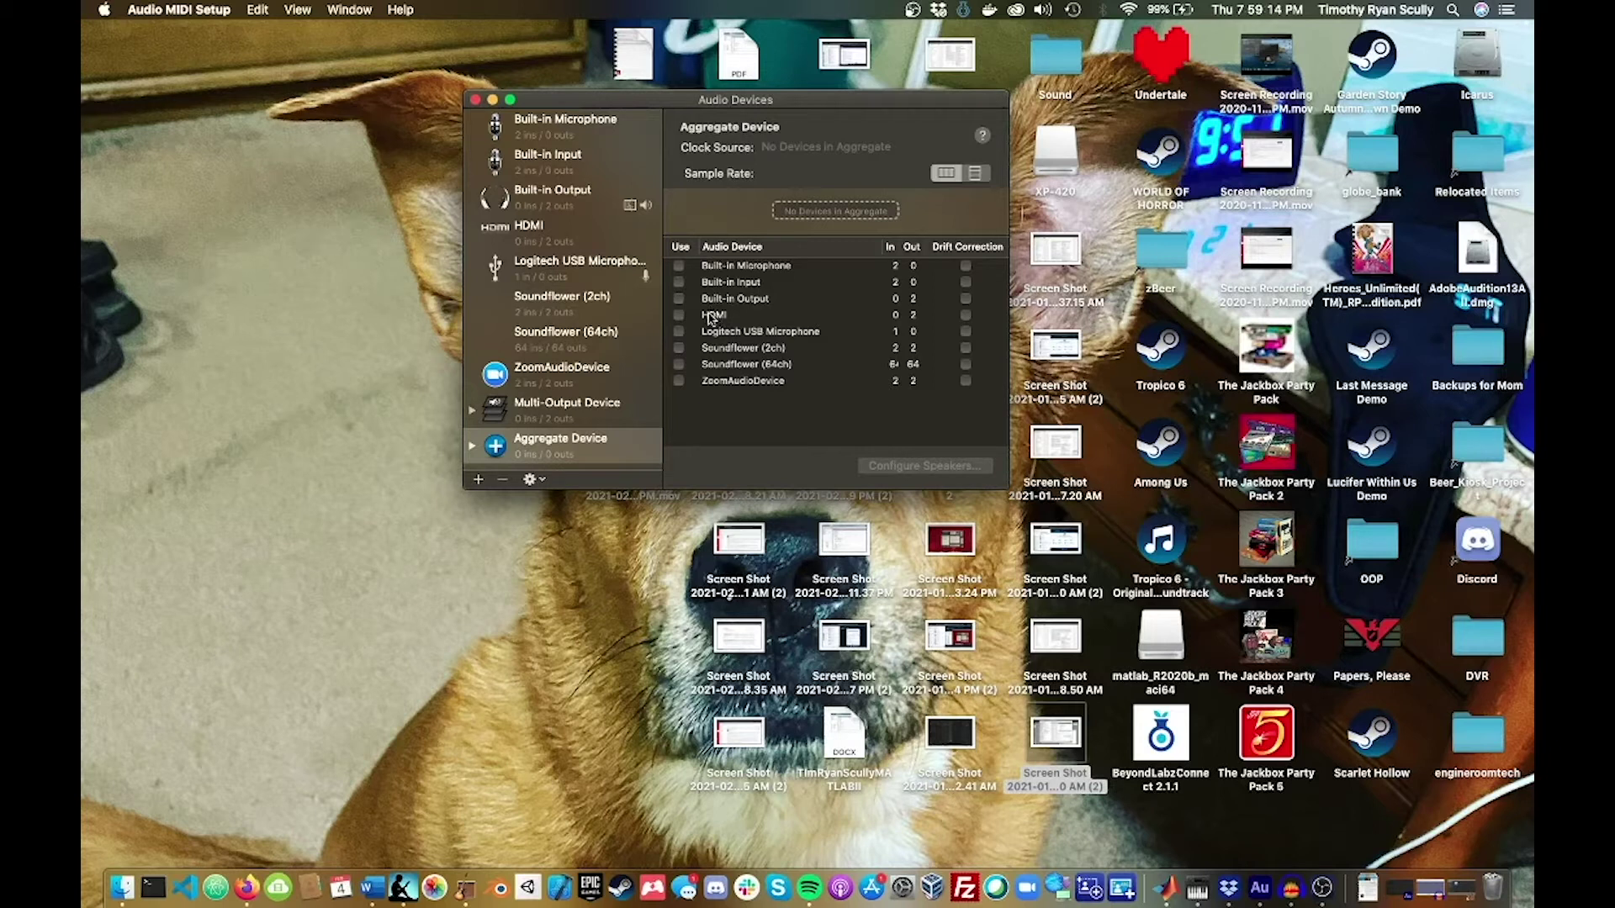
click(712, 315)
click(680, 315)
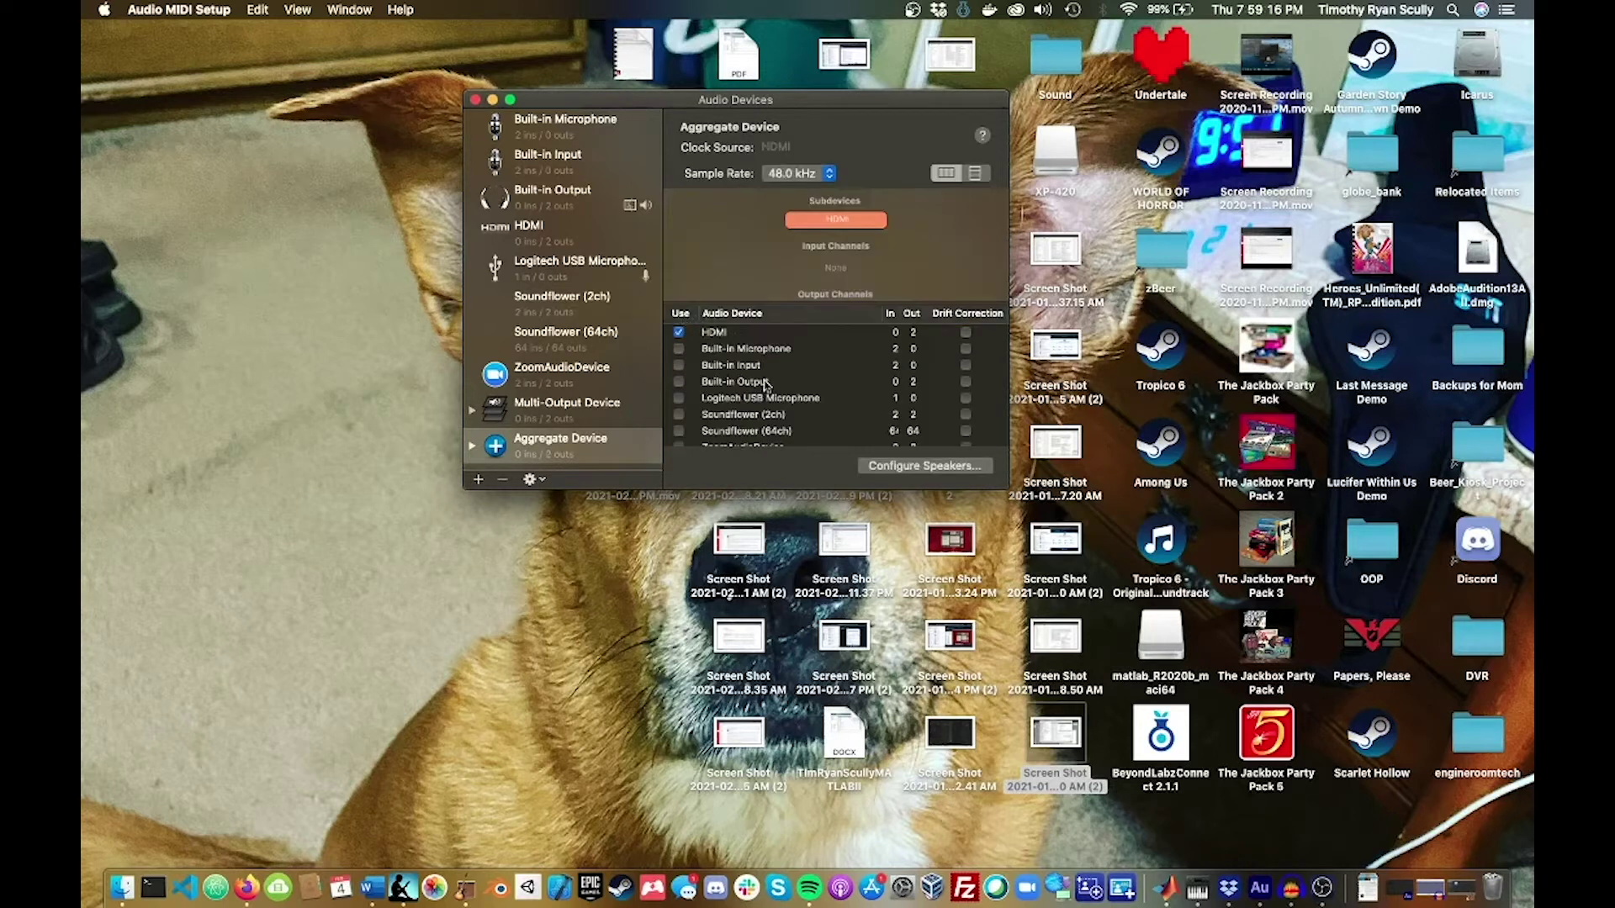
scroll(767, 385, down, 1)
scroll(762, 286, down, 1)
scroll(761, 286, down, 1)
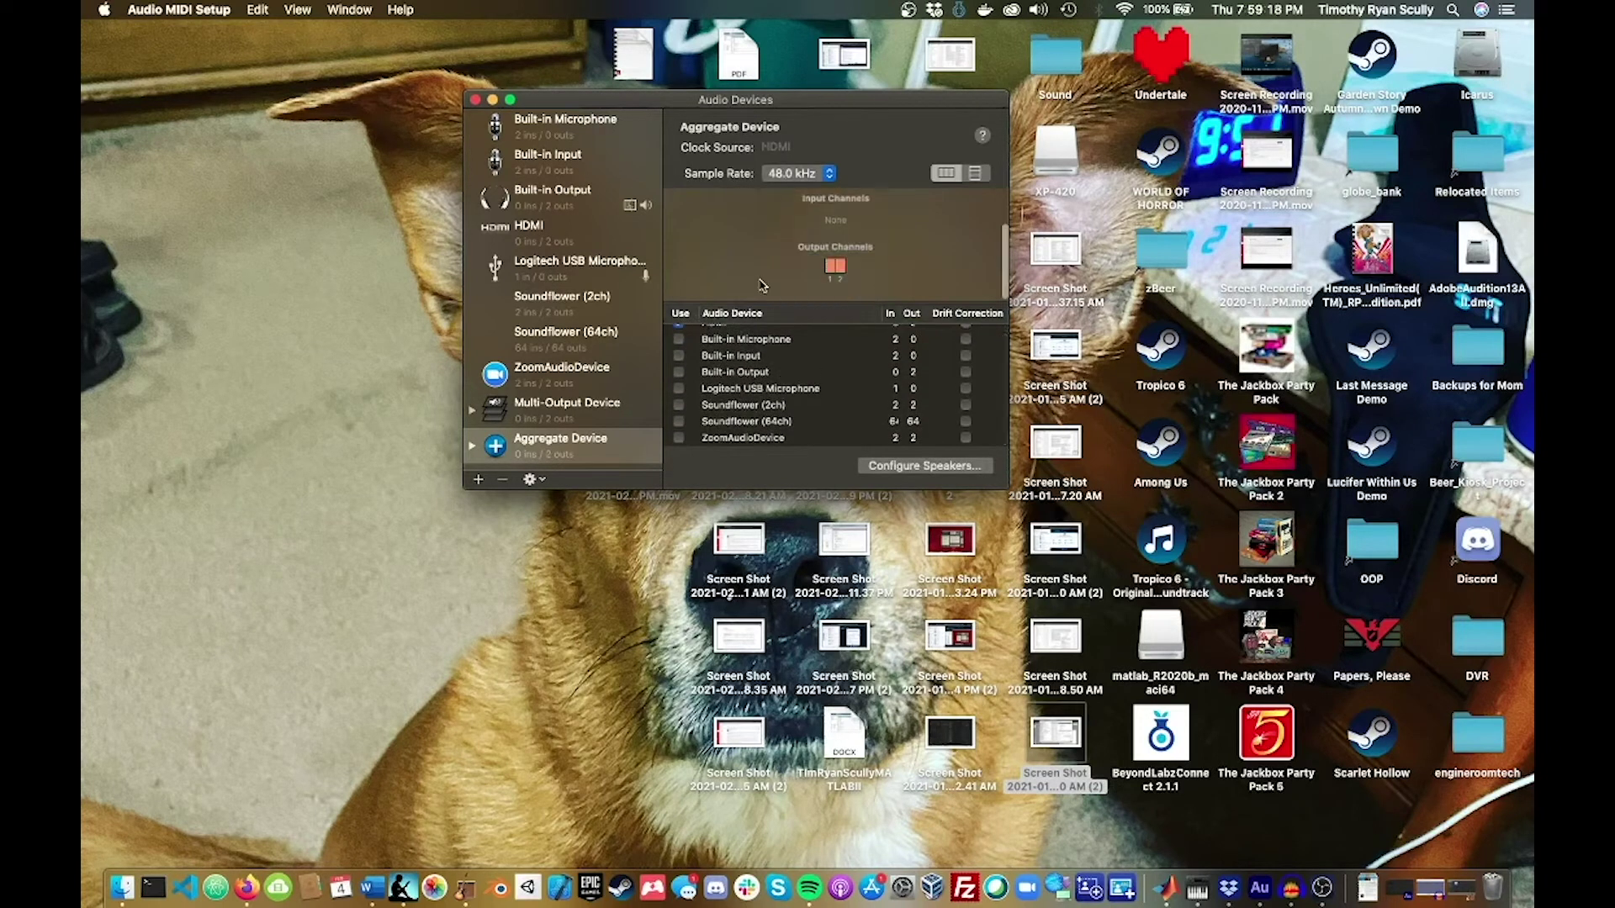
scroll(813, 345, up, 2)
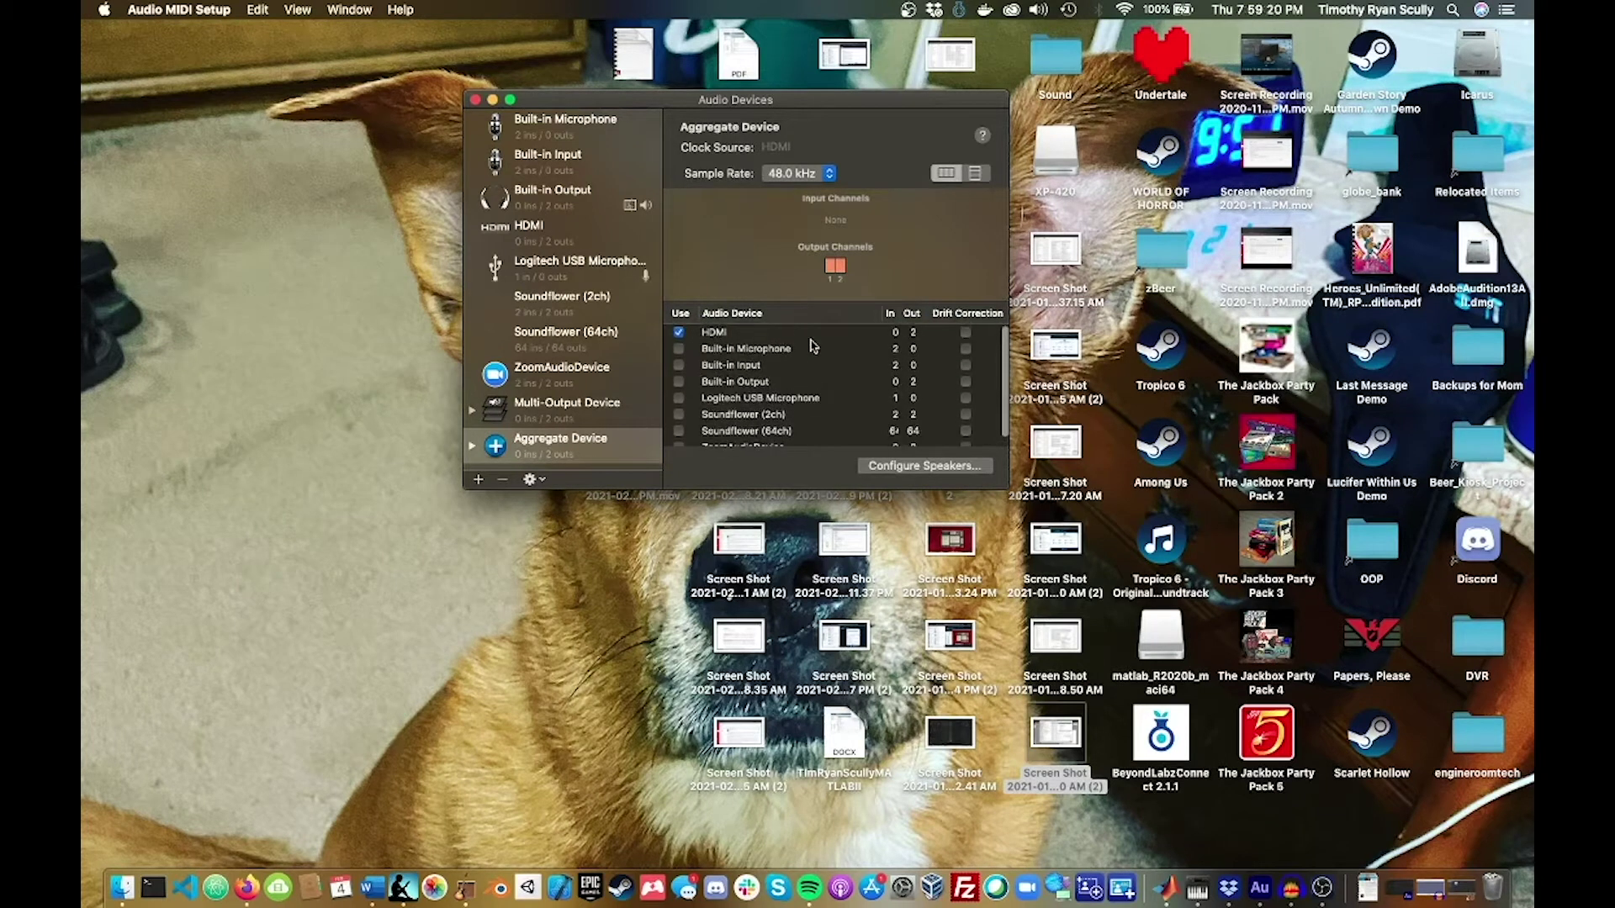
click(678, 350)
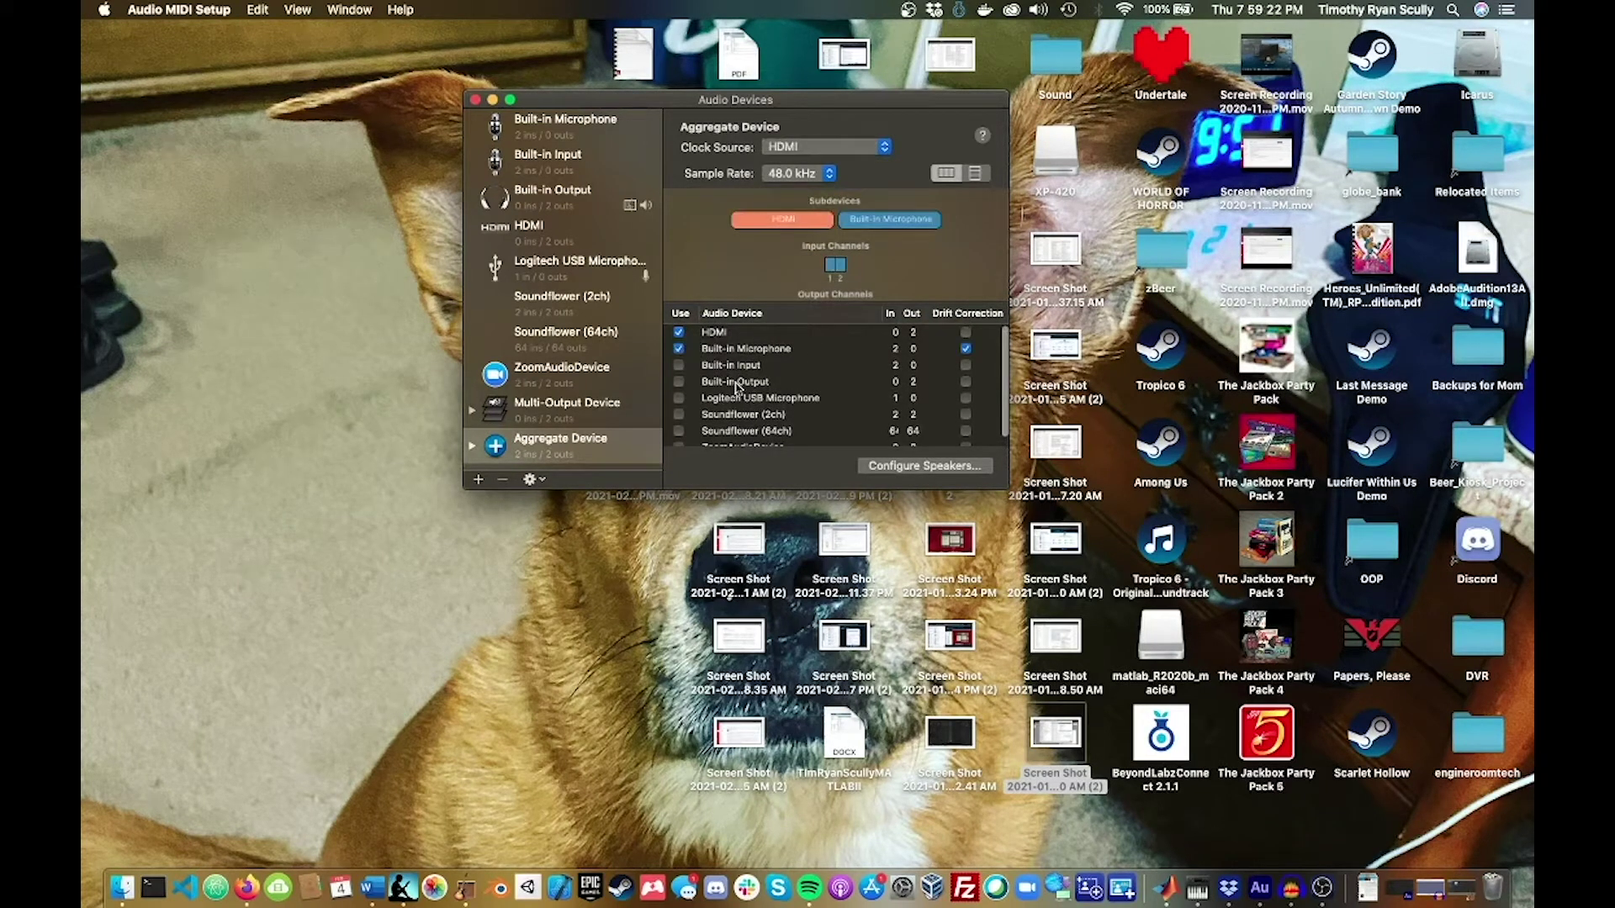
Add Logitech USB Microphone, ZoomAudioDevice and Soundflower (2ch) to the aggregate device, keeping HDMI included
scroll(682, 375, down, 1)
click(680, 374)
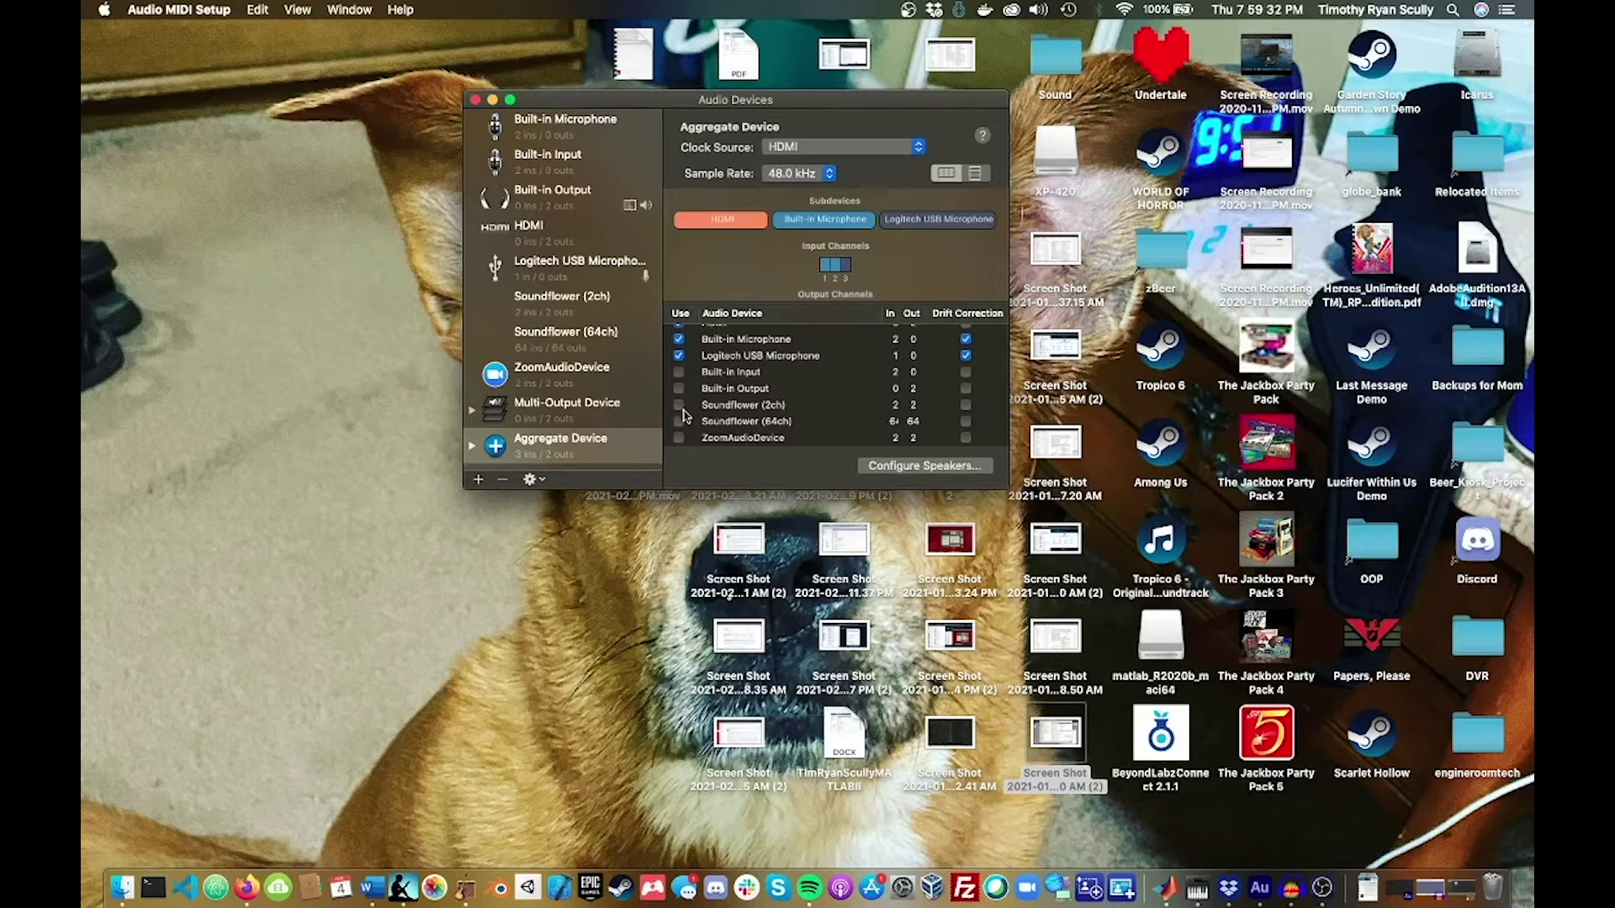
scroll(683, 424, down, 2)
click(679, 439)
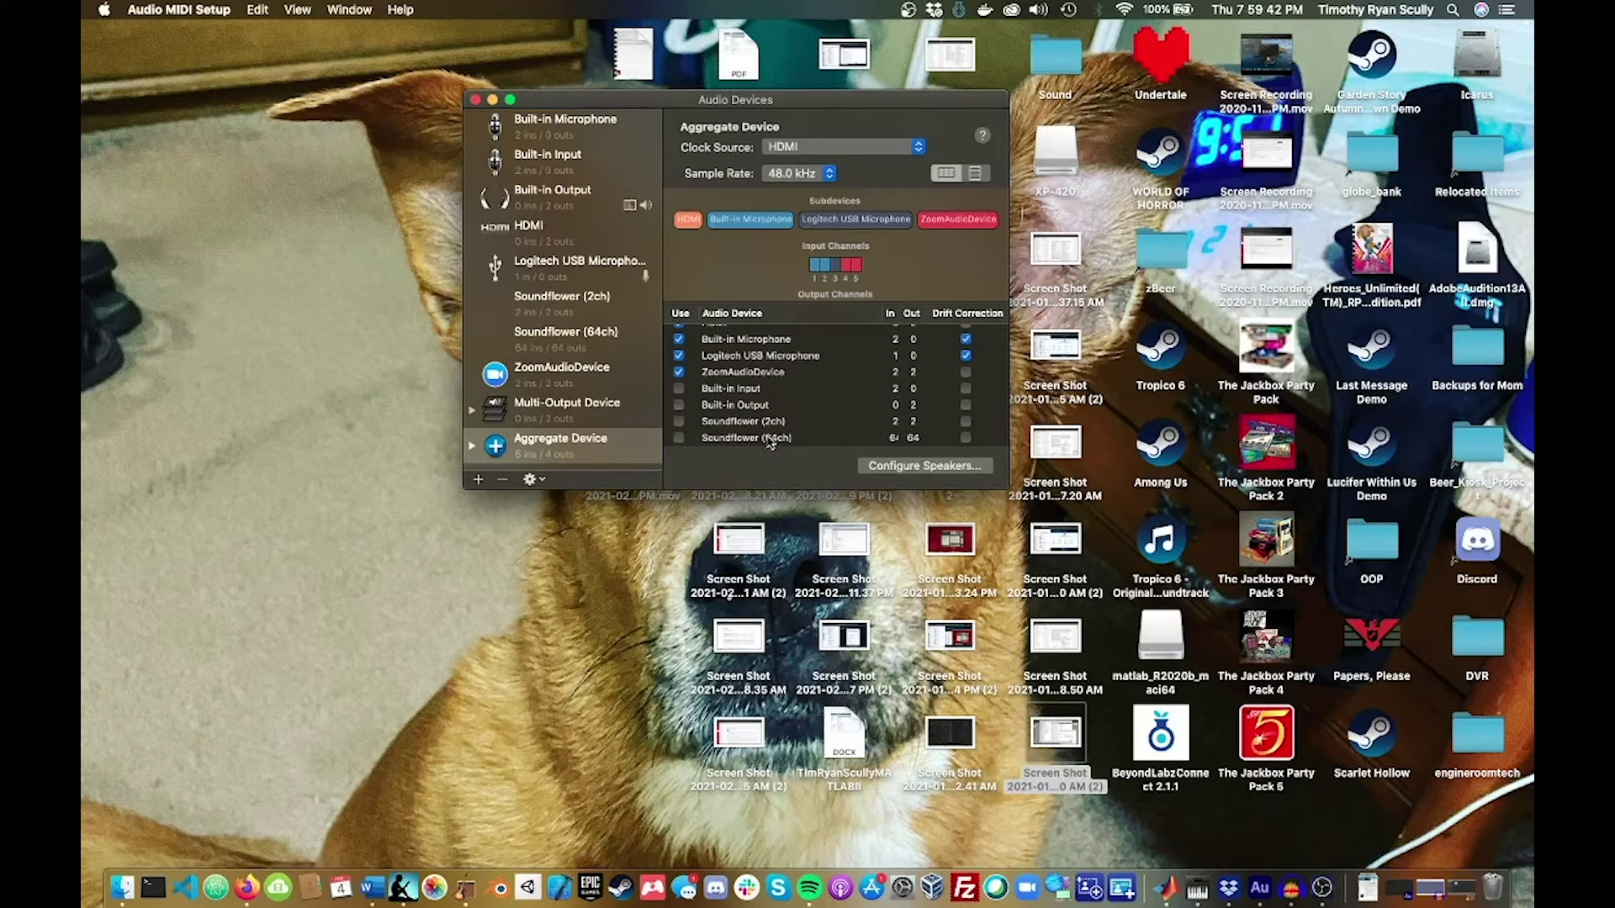
click(680, 422)
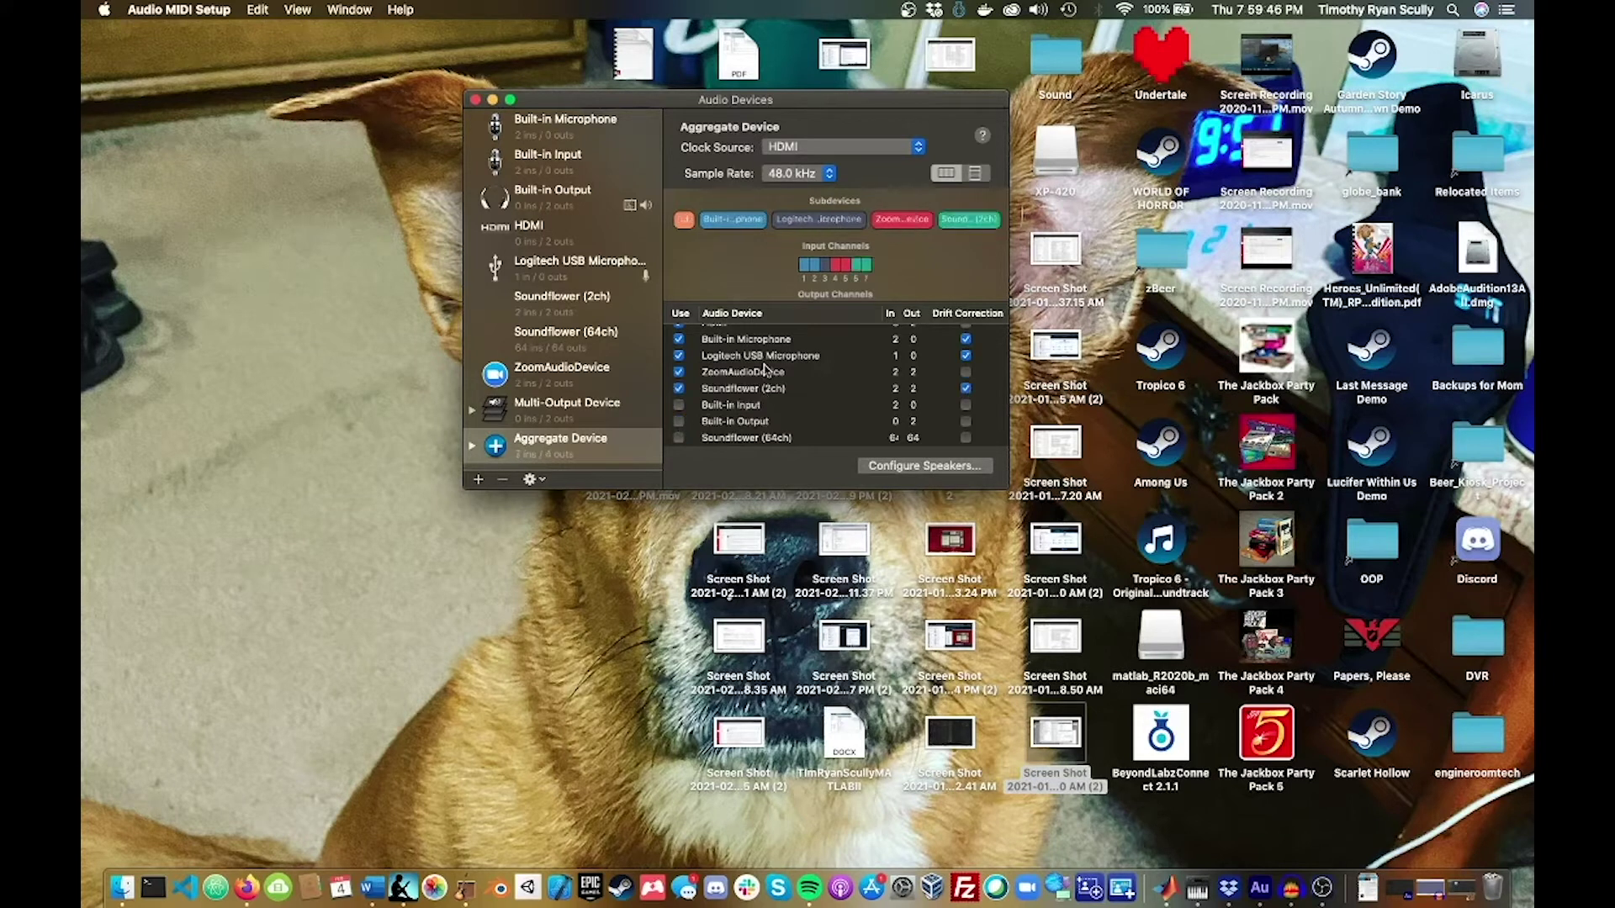
scroll(764, 362, up, 2)
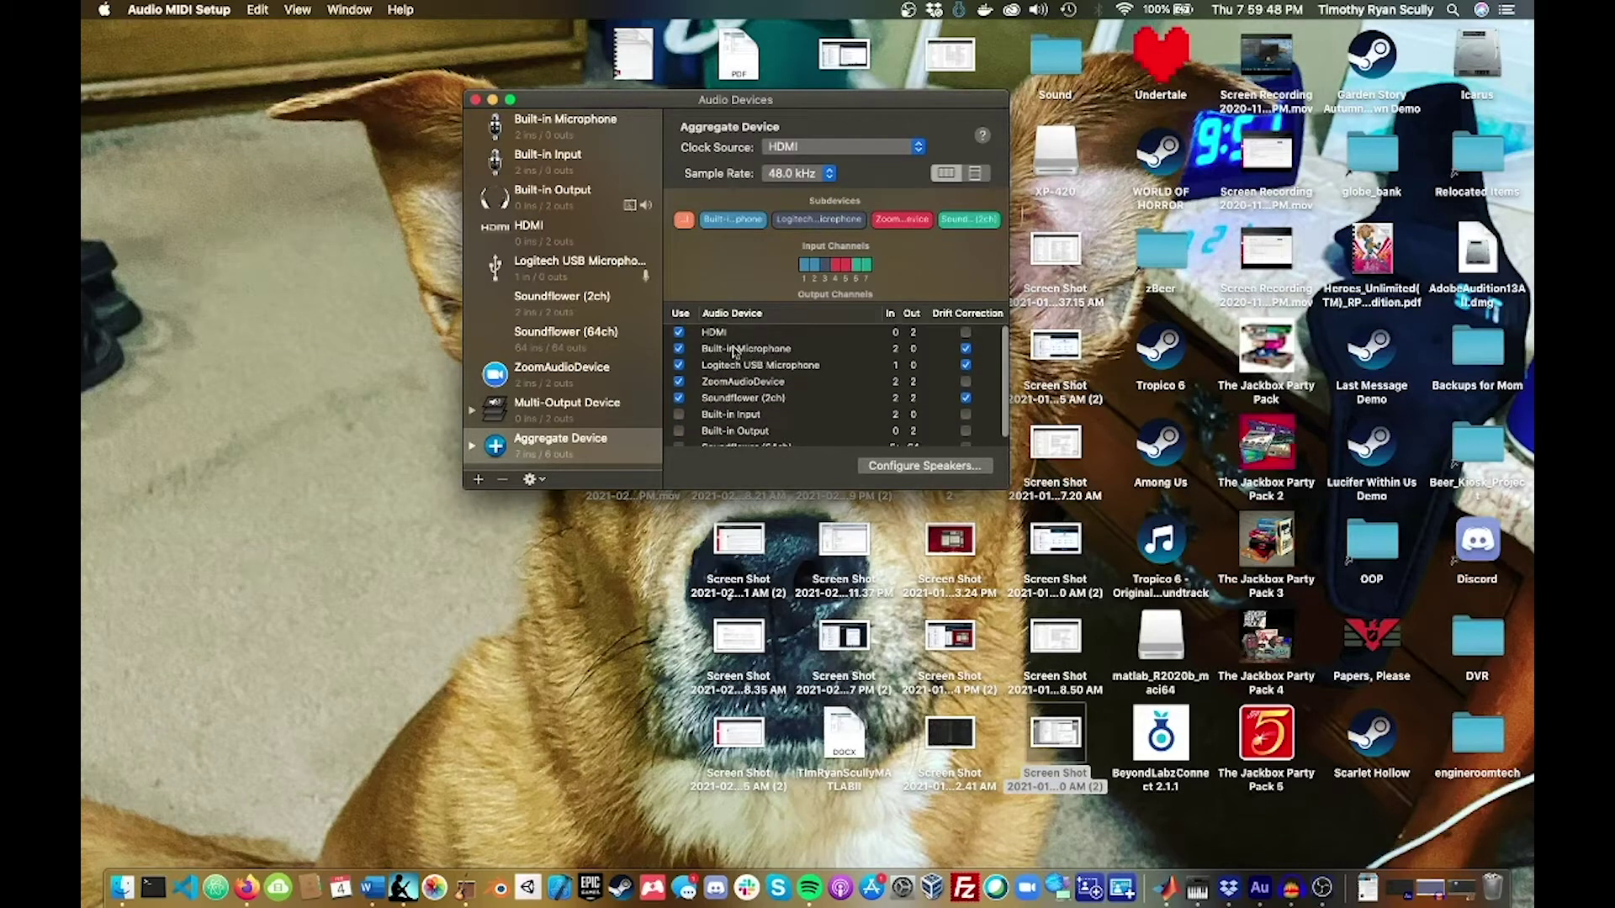
click(679, 333)
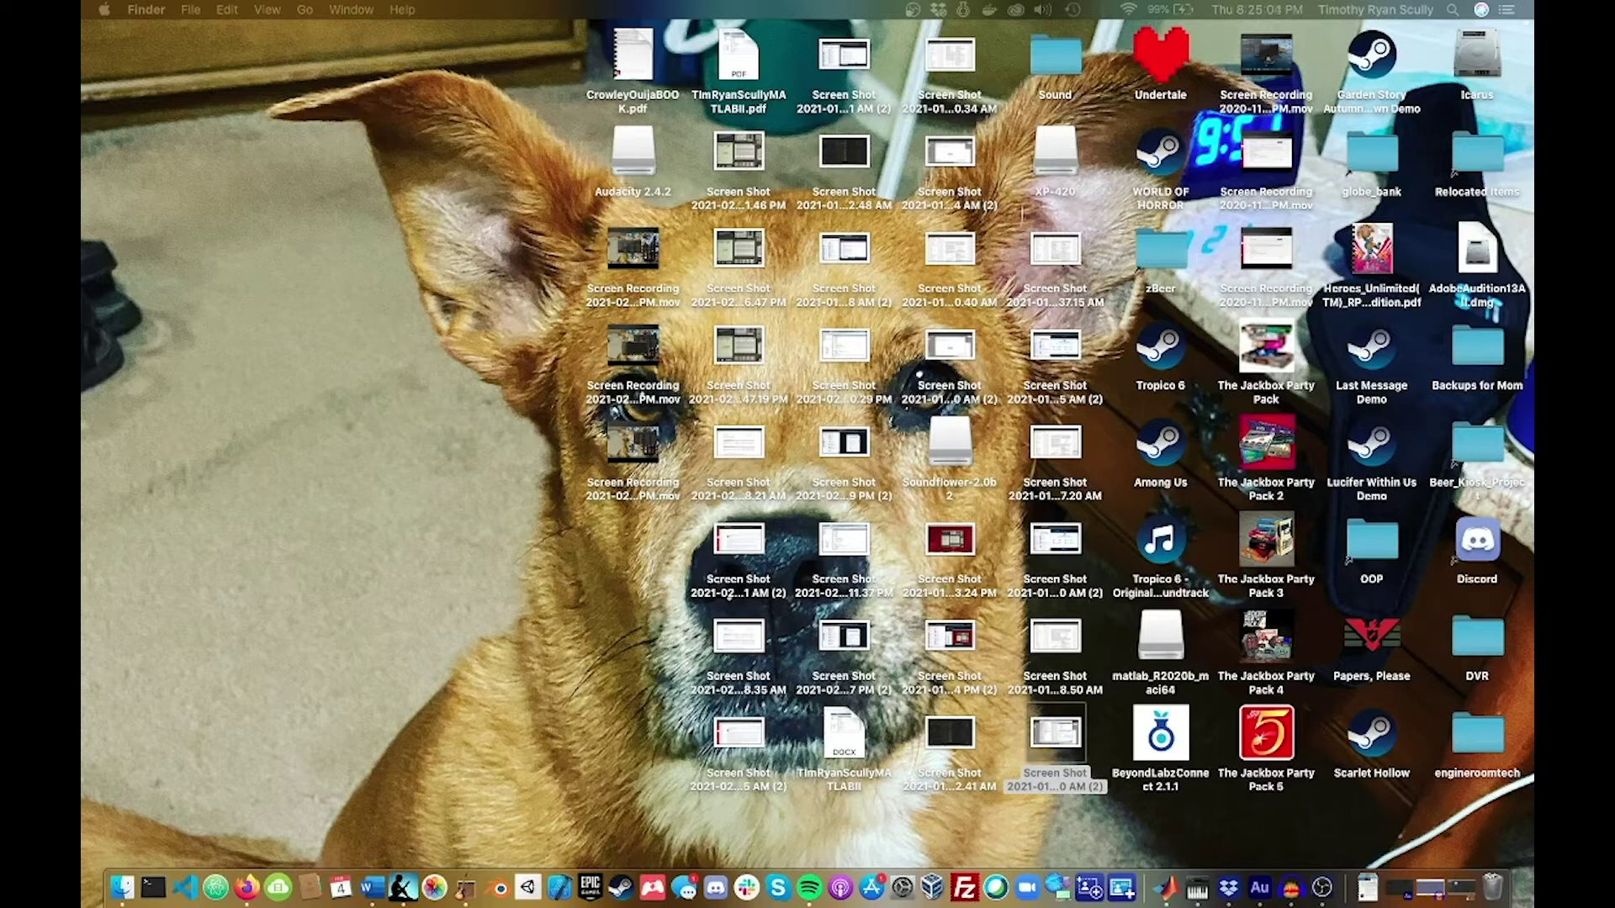
Create an empty project in GarageBand and place its enlarged window on Desktop 1
click(1461, 890)
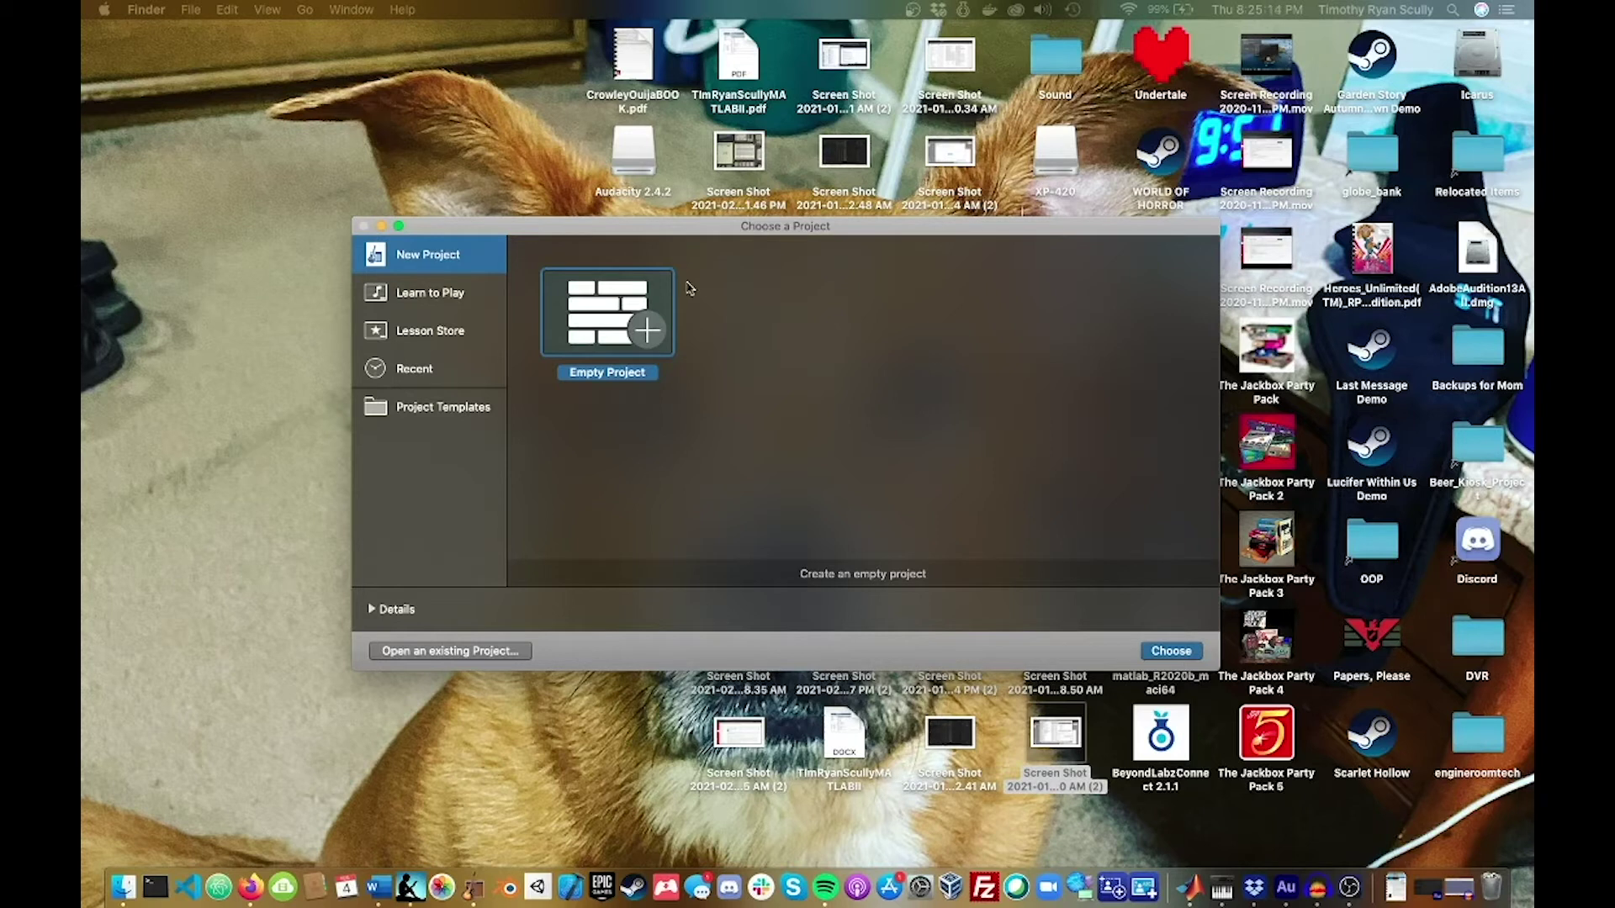
double_click(626, 299)
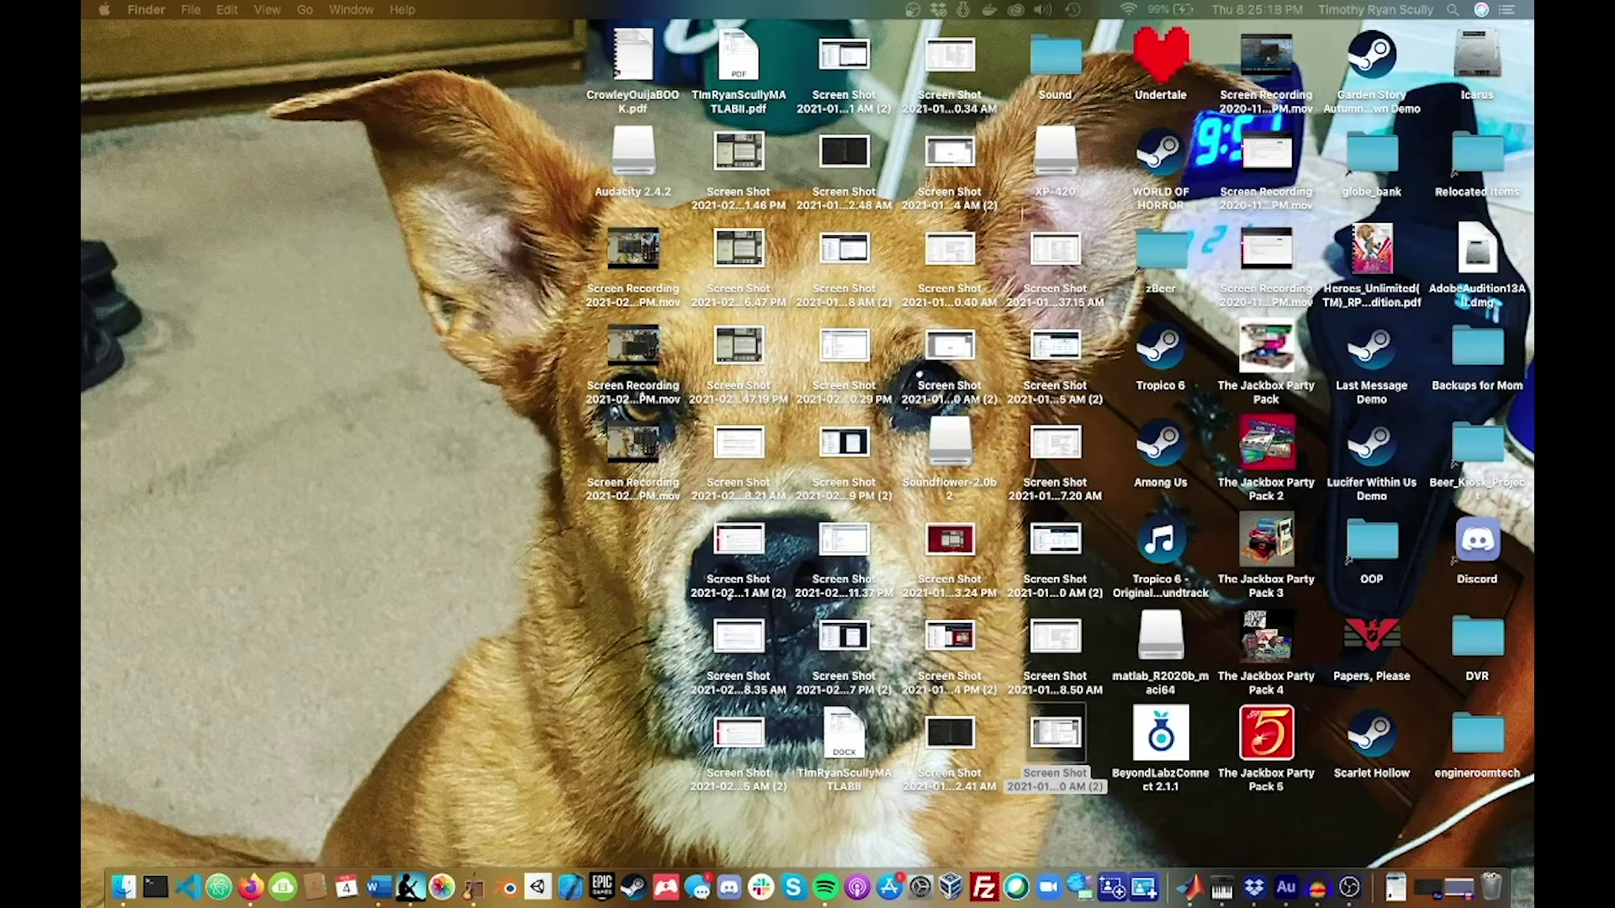
key(ctrl+Up)
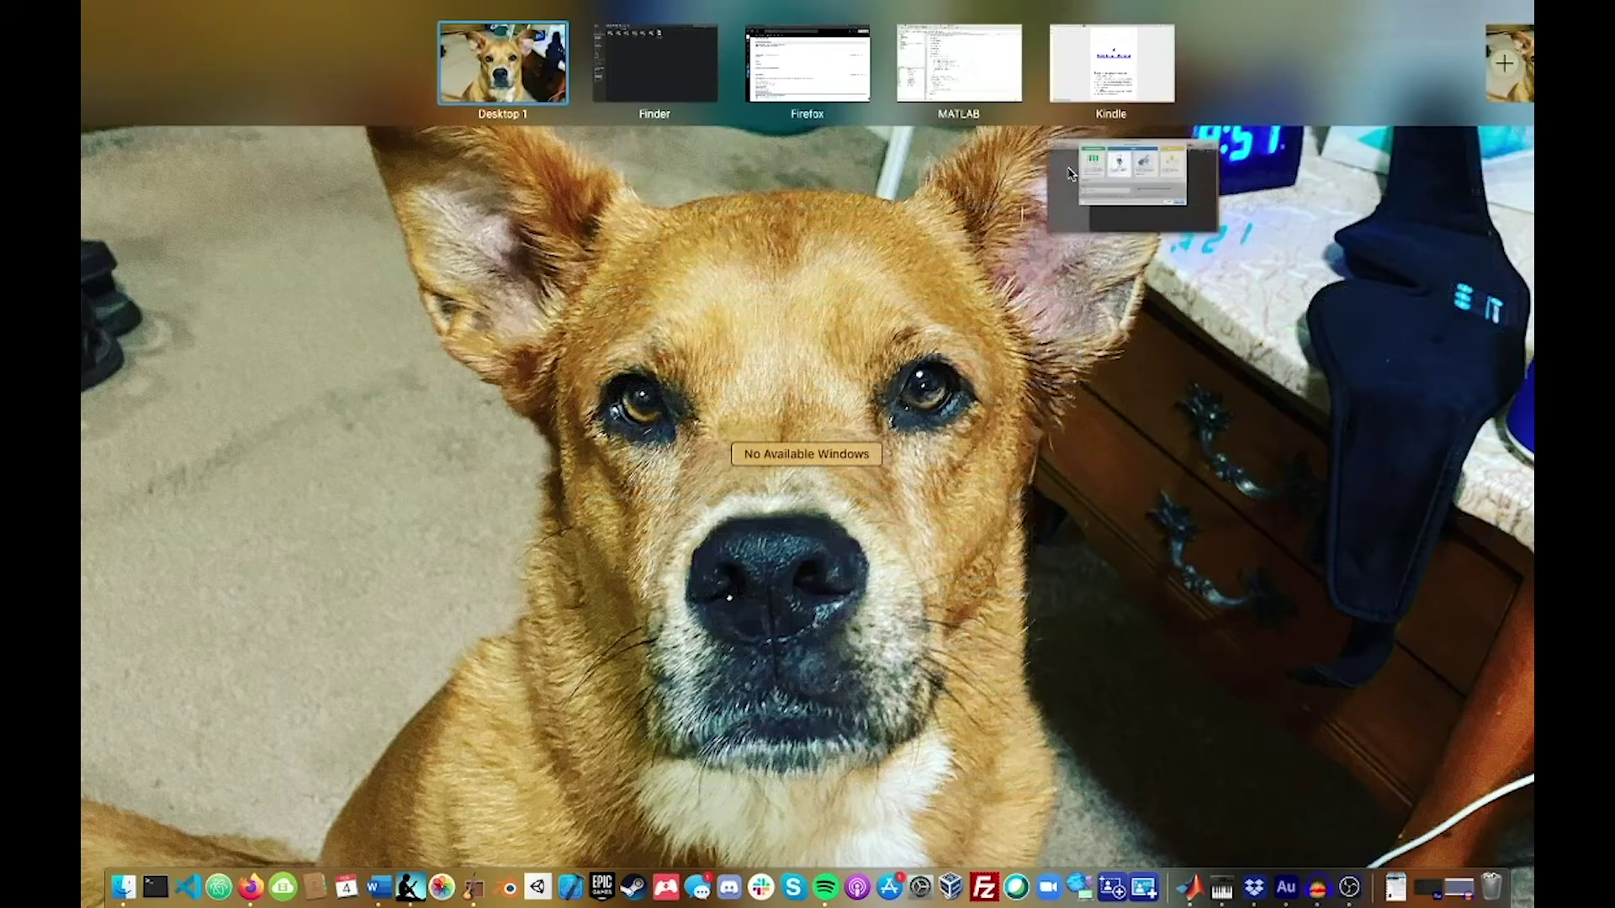
drag(1070, 172, 503, 63)
click(503, 63)
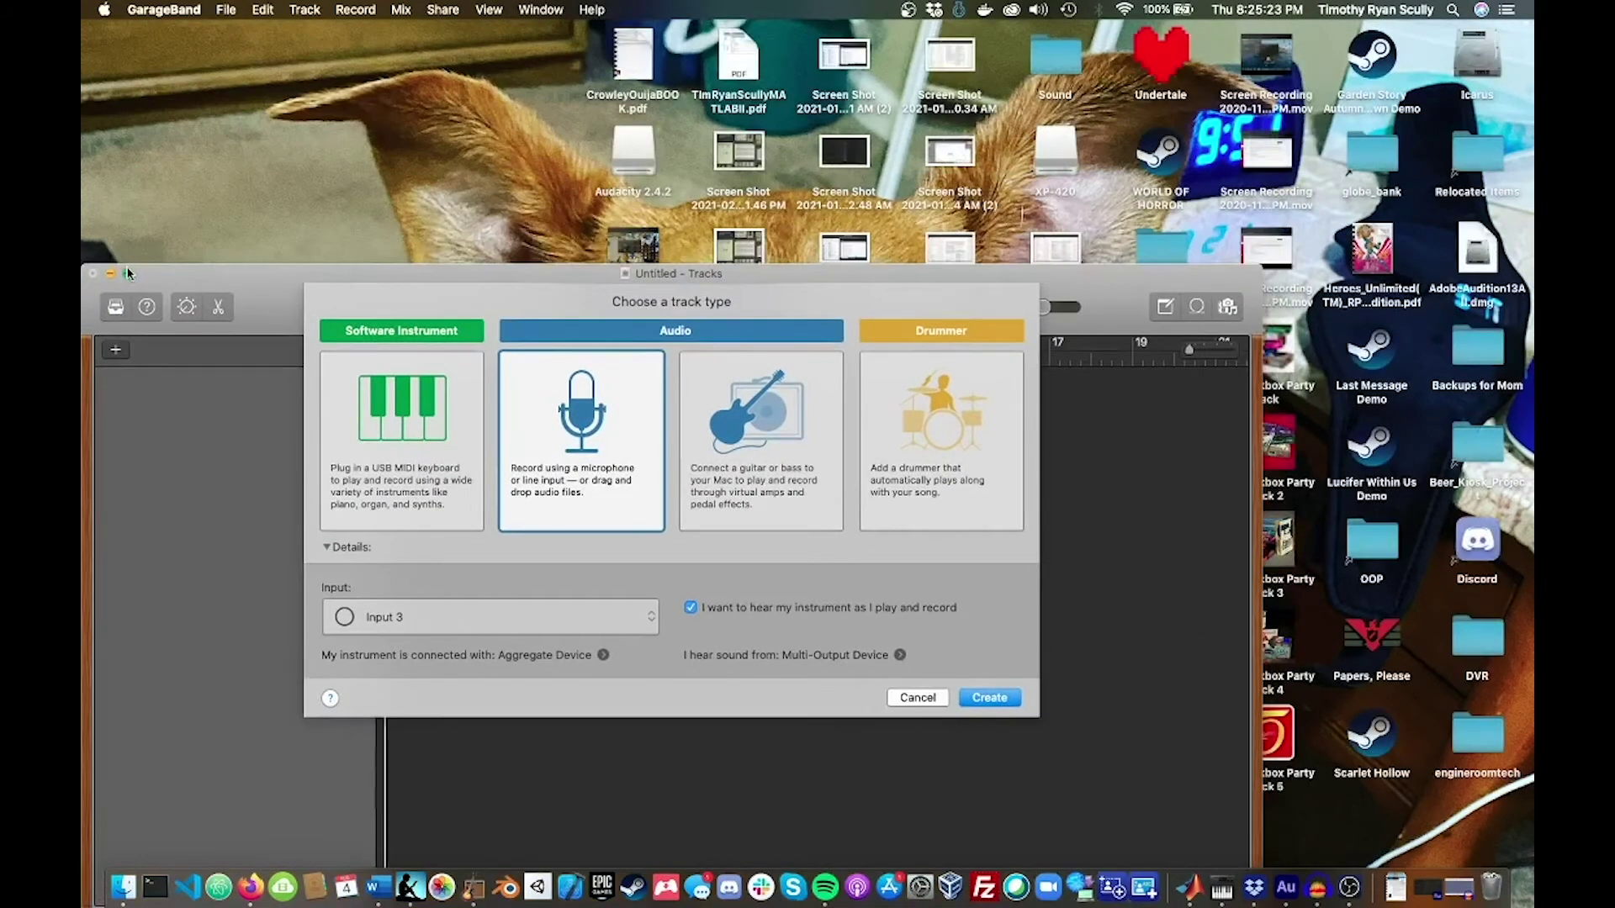
click(130, 274)
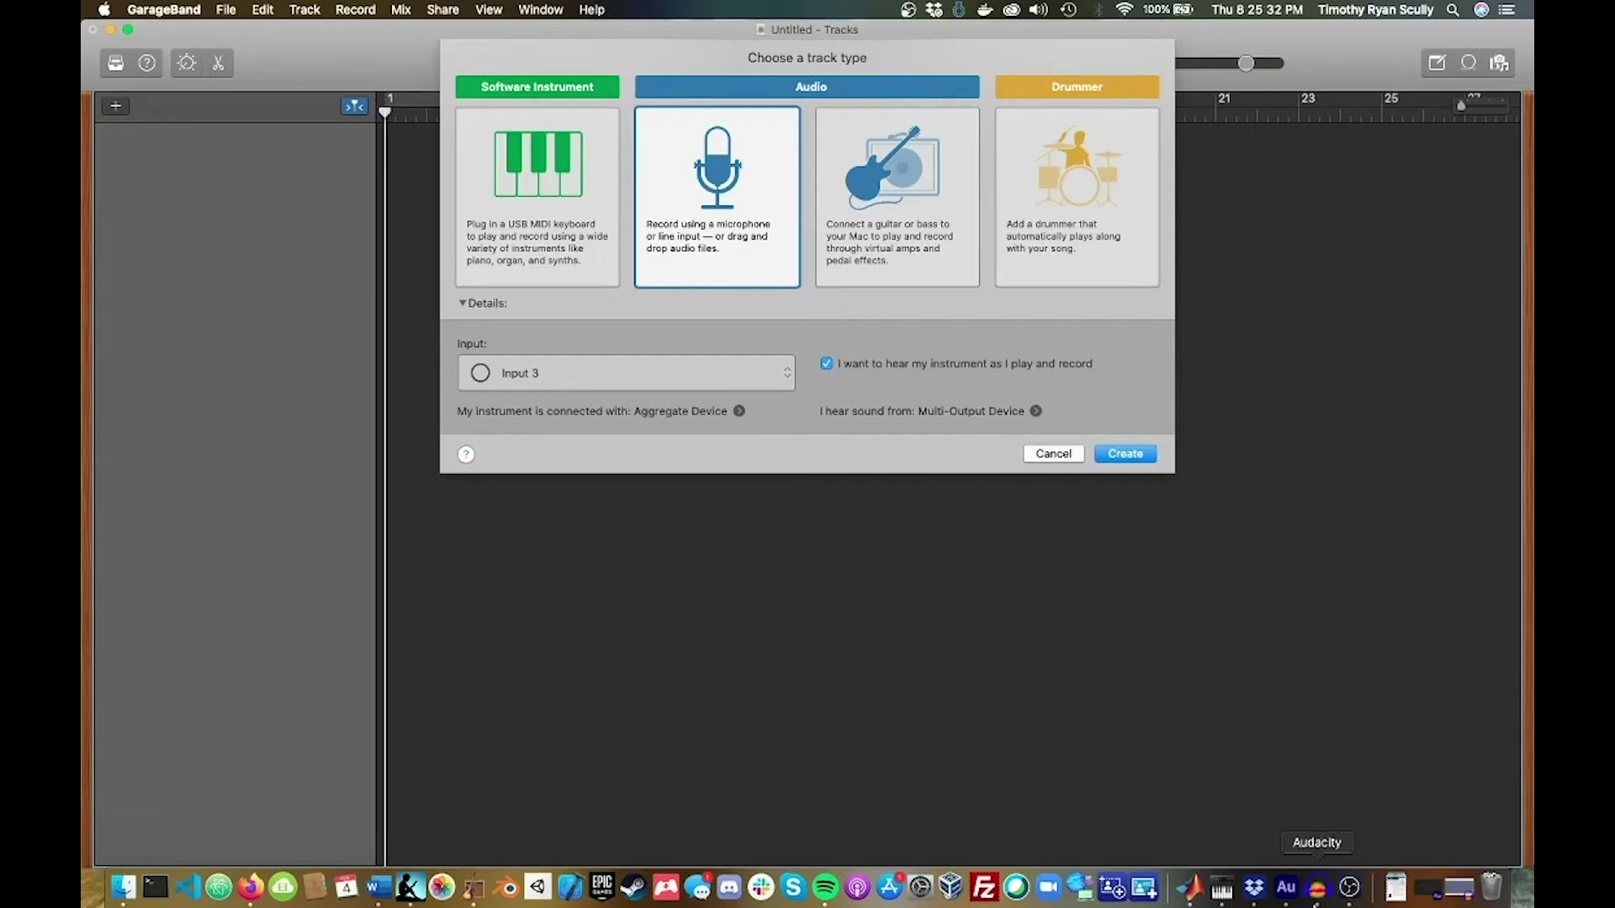
Switch to Audio MIDI Setup and move the Audio Devices window aside to view it next to GarageBand's track type dialog
click(1222, 891)
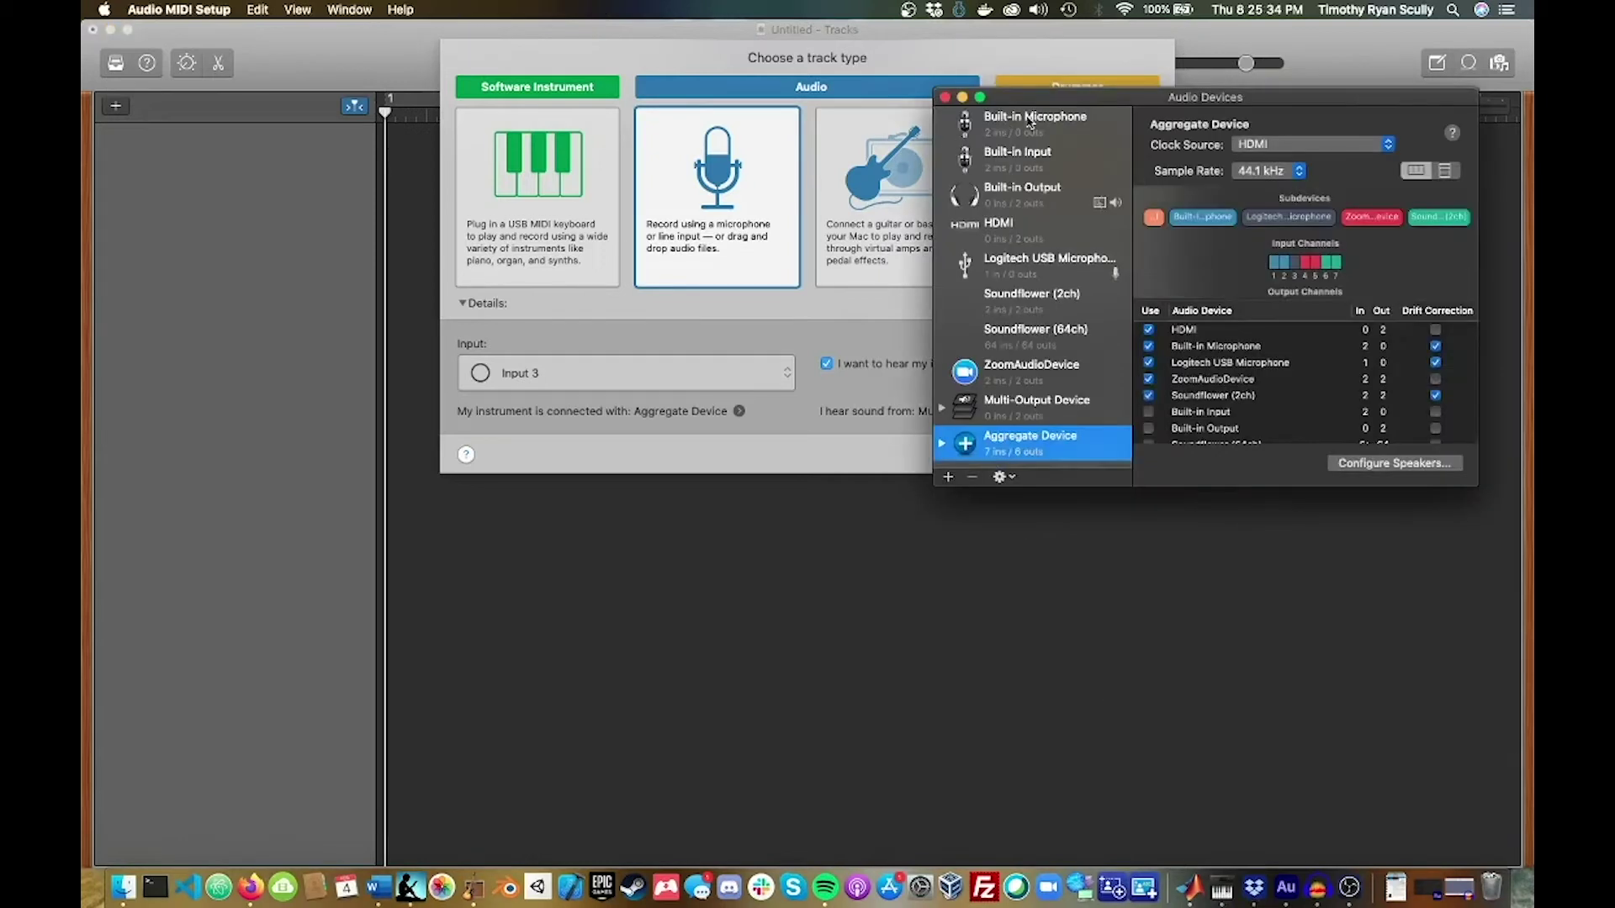
drag(1035, 104, 1163, 107)
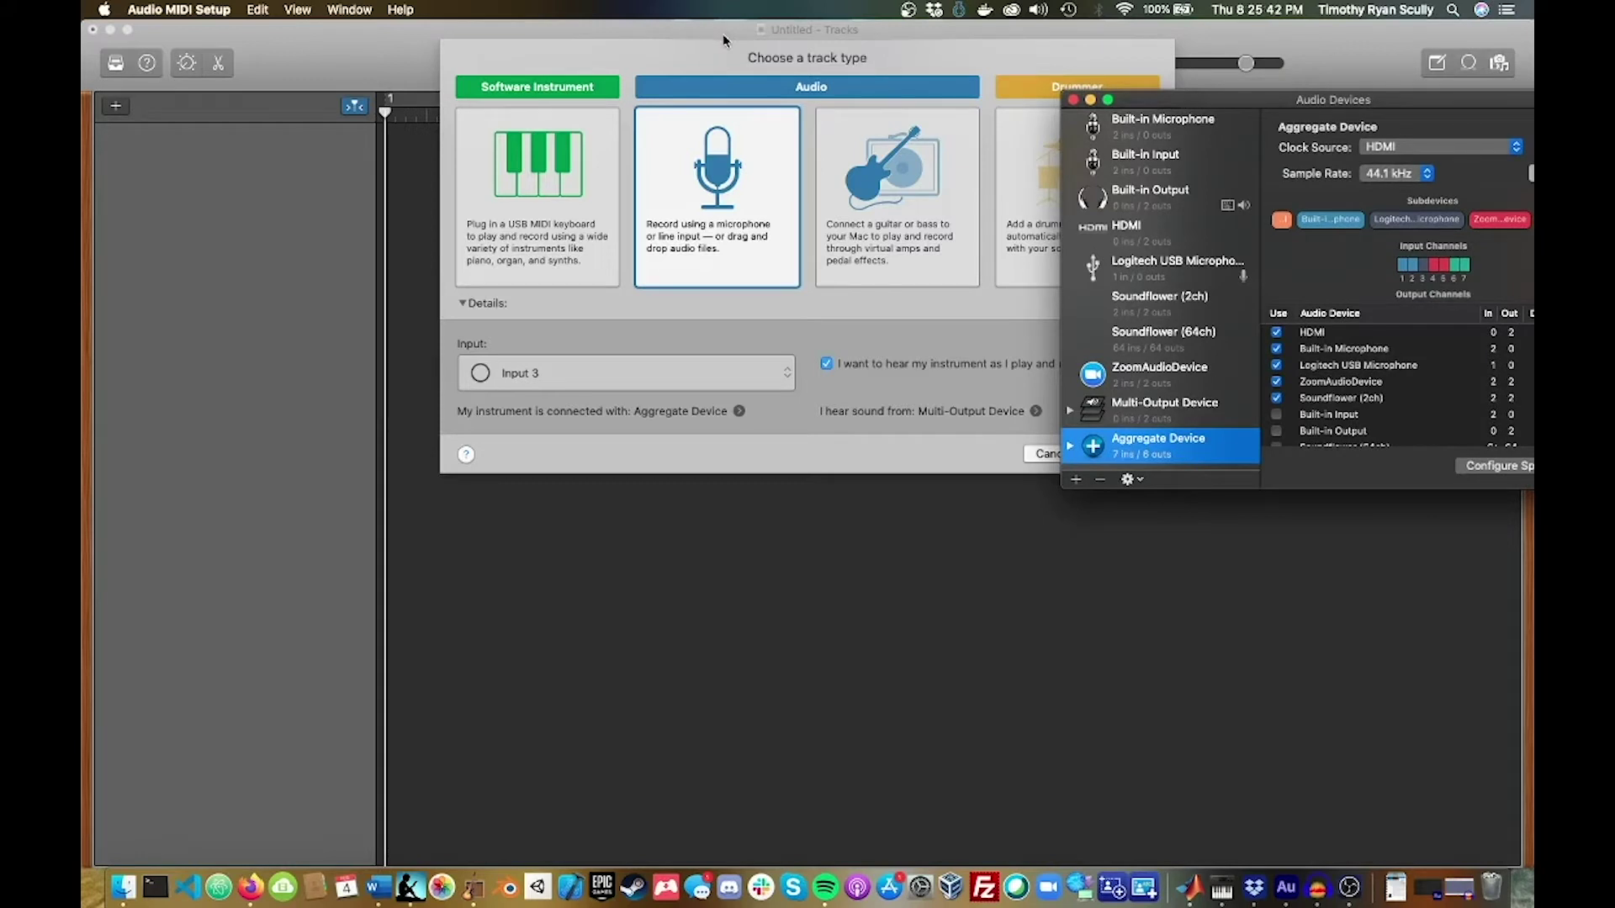
Look through the guitar, microphone and Drummer track types in GarageBand, and create a Software Instrument track
click(855, 225)
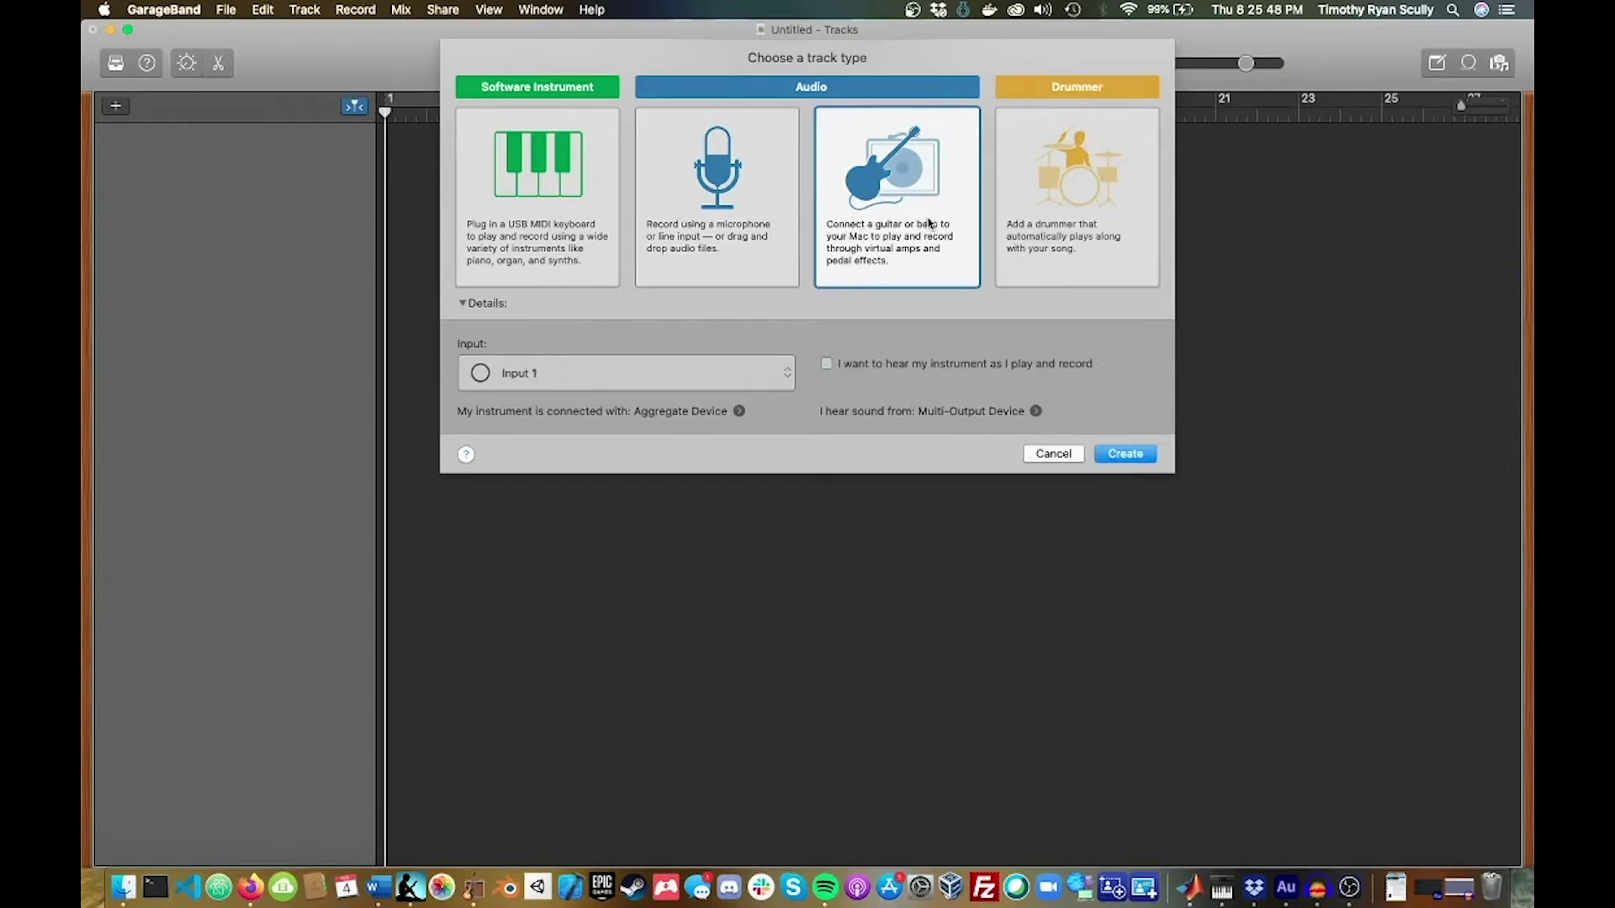
click(762, 207)
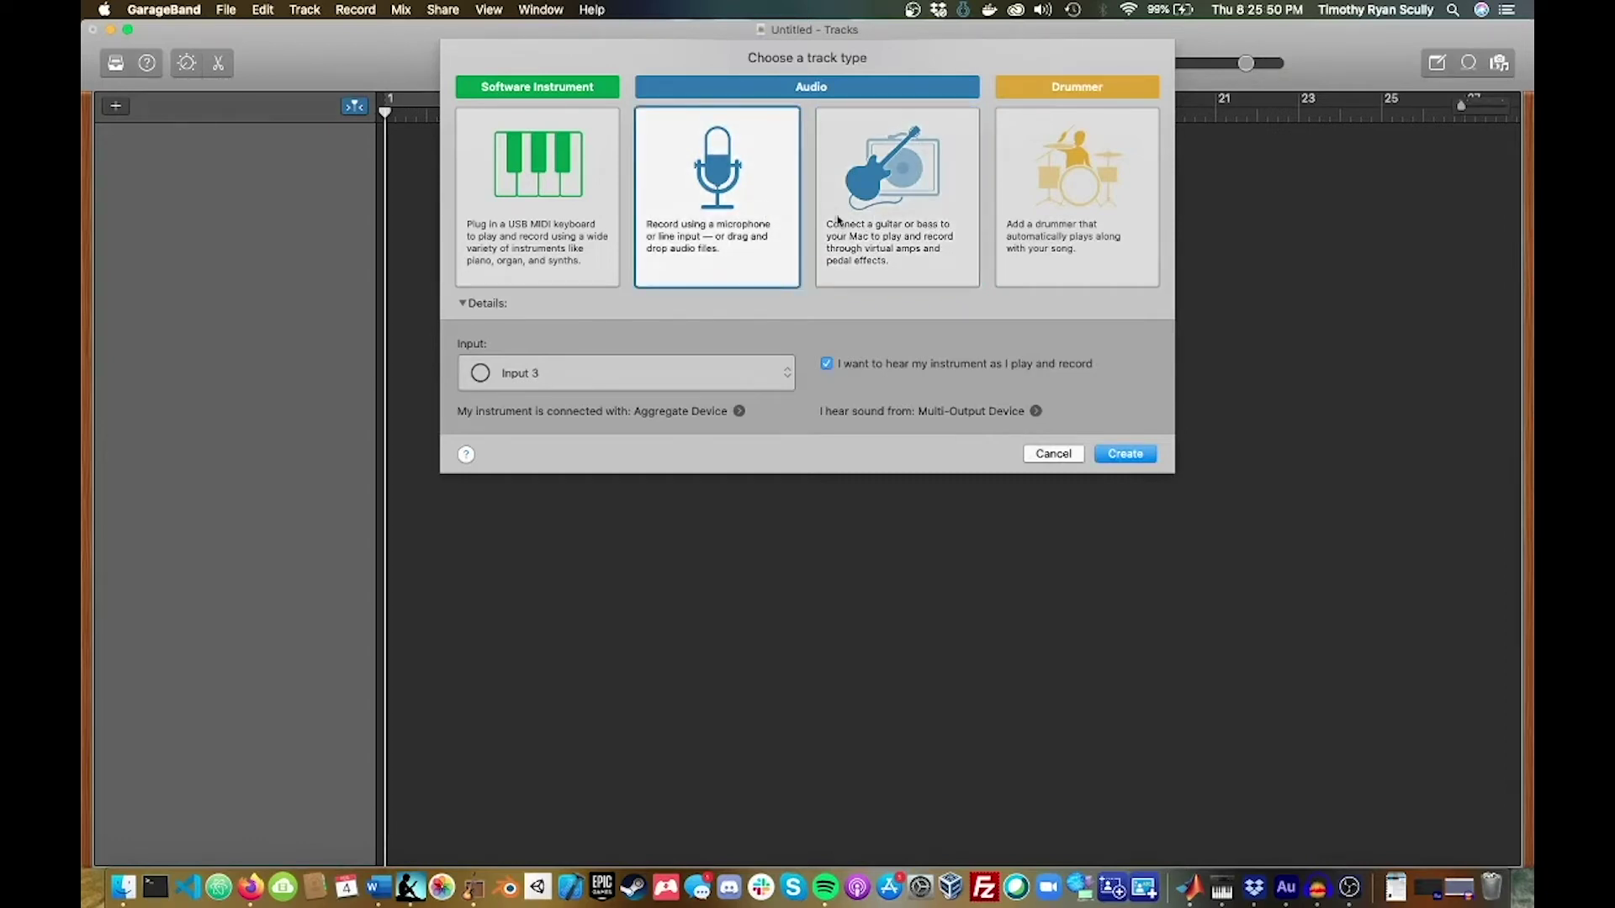
click(1049, 232)
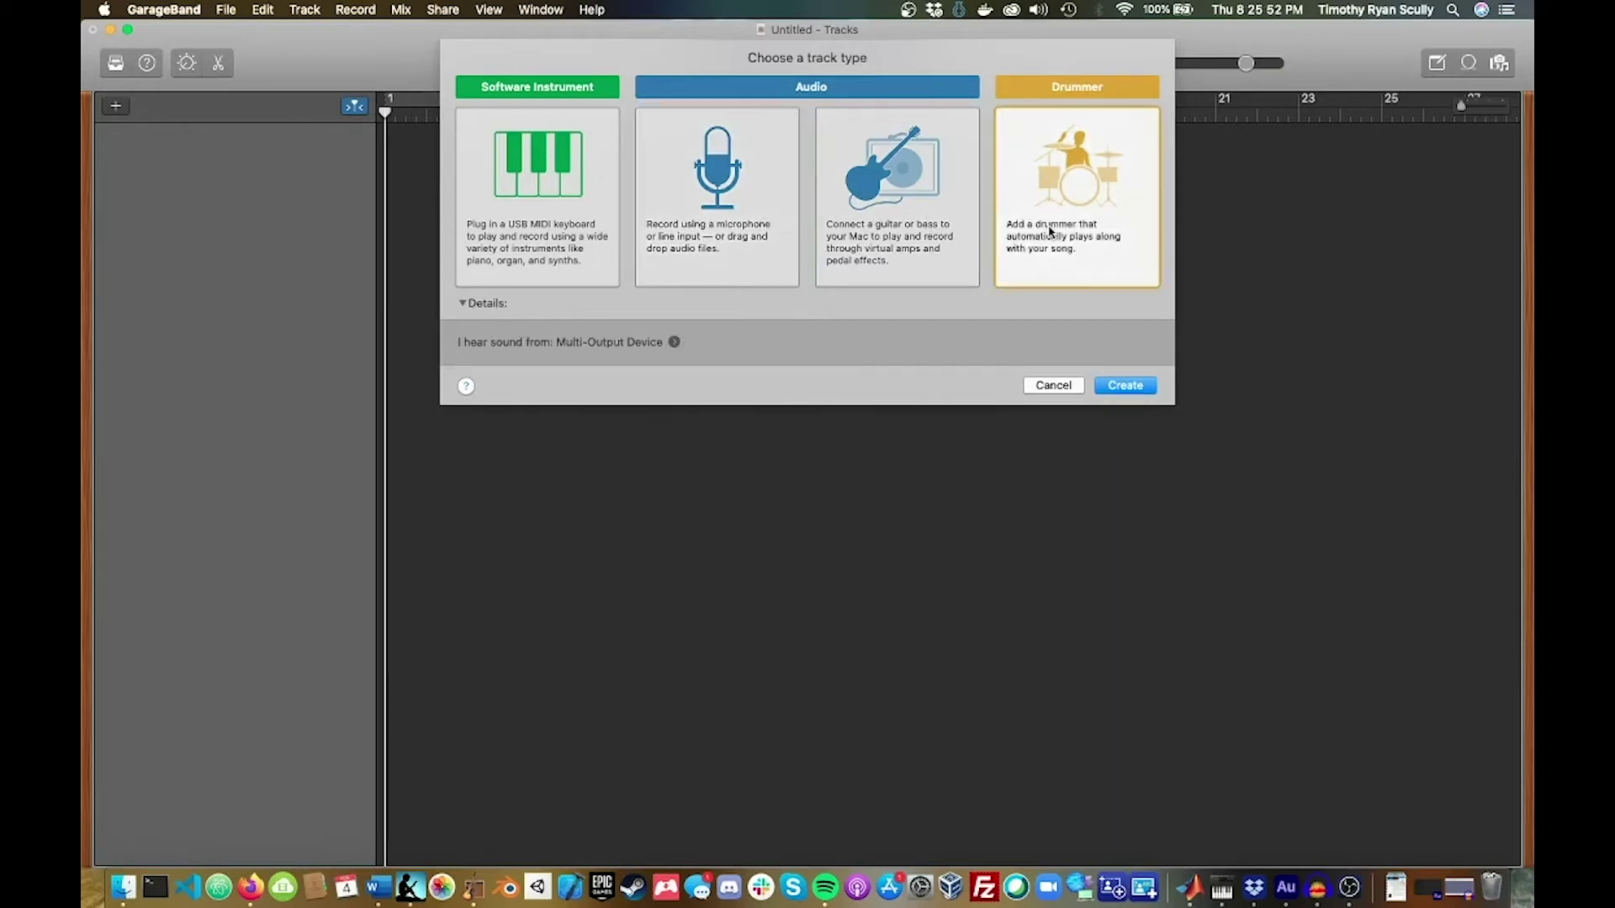
click(755, 214)
click(540, 202)
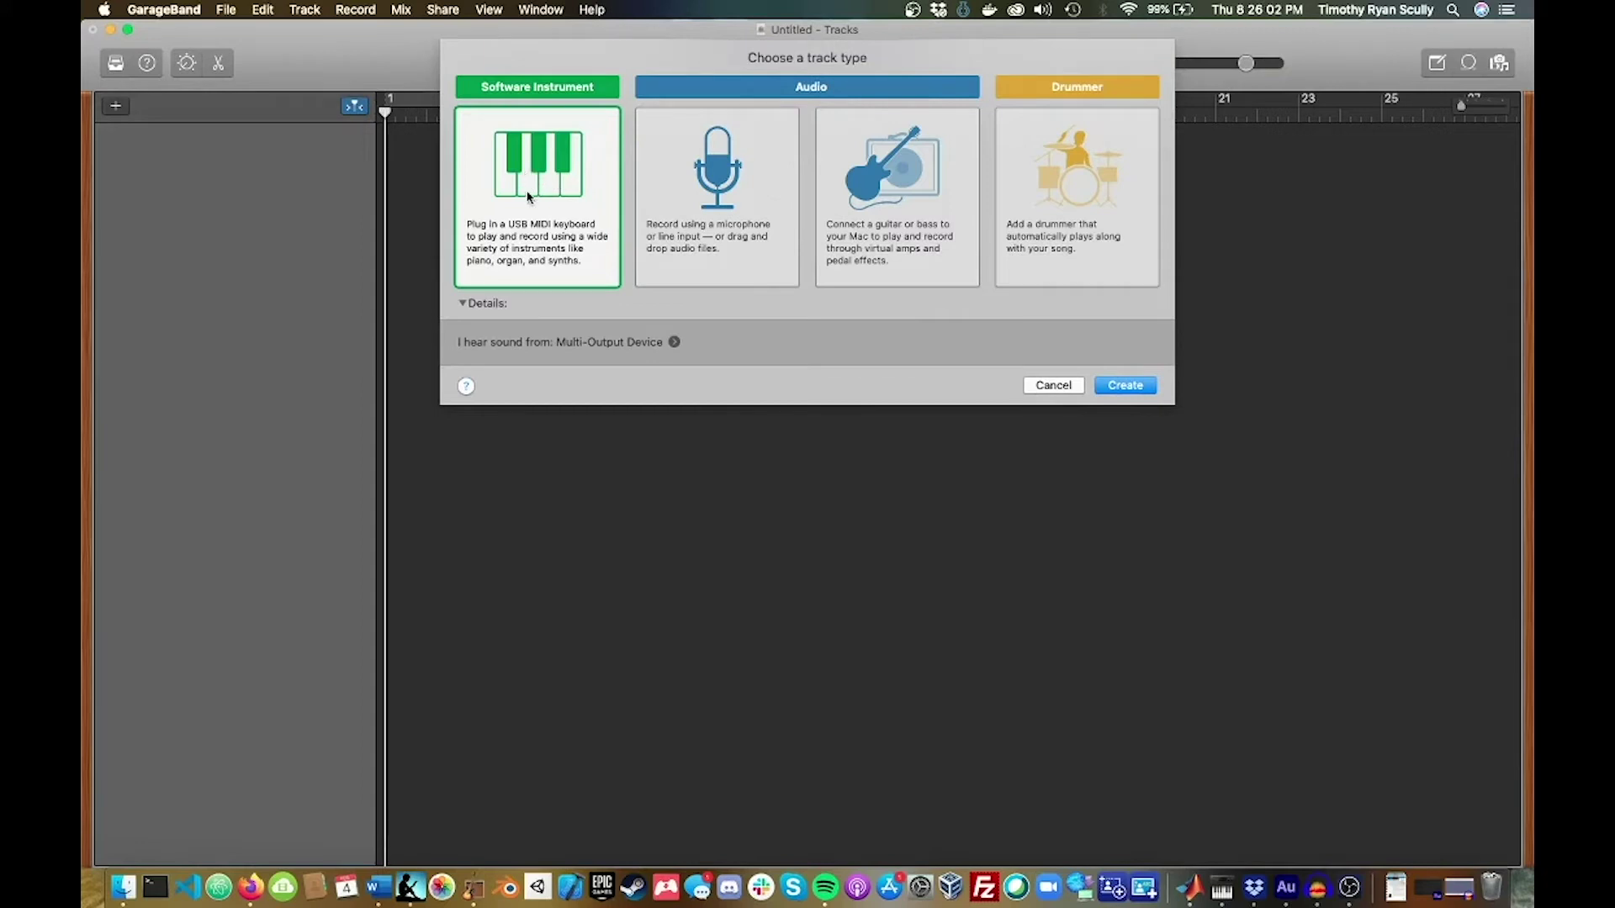
click(1148, 392)
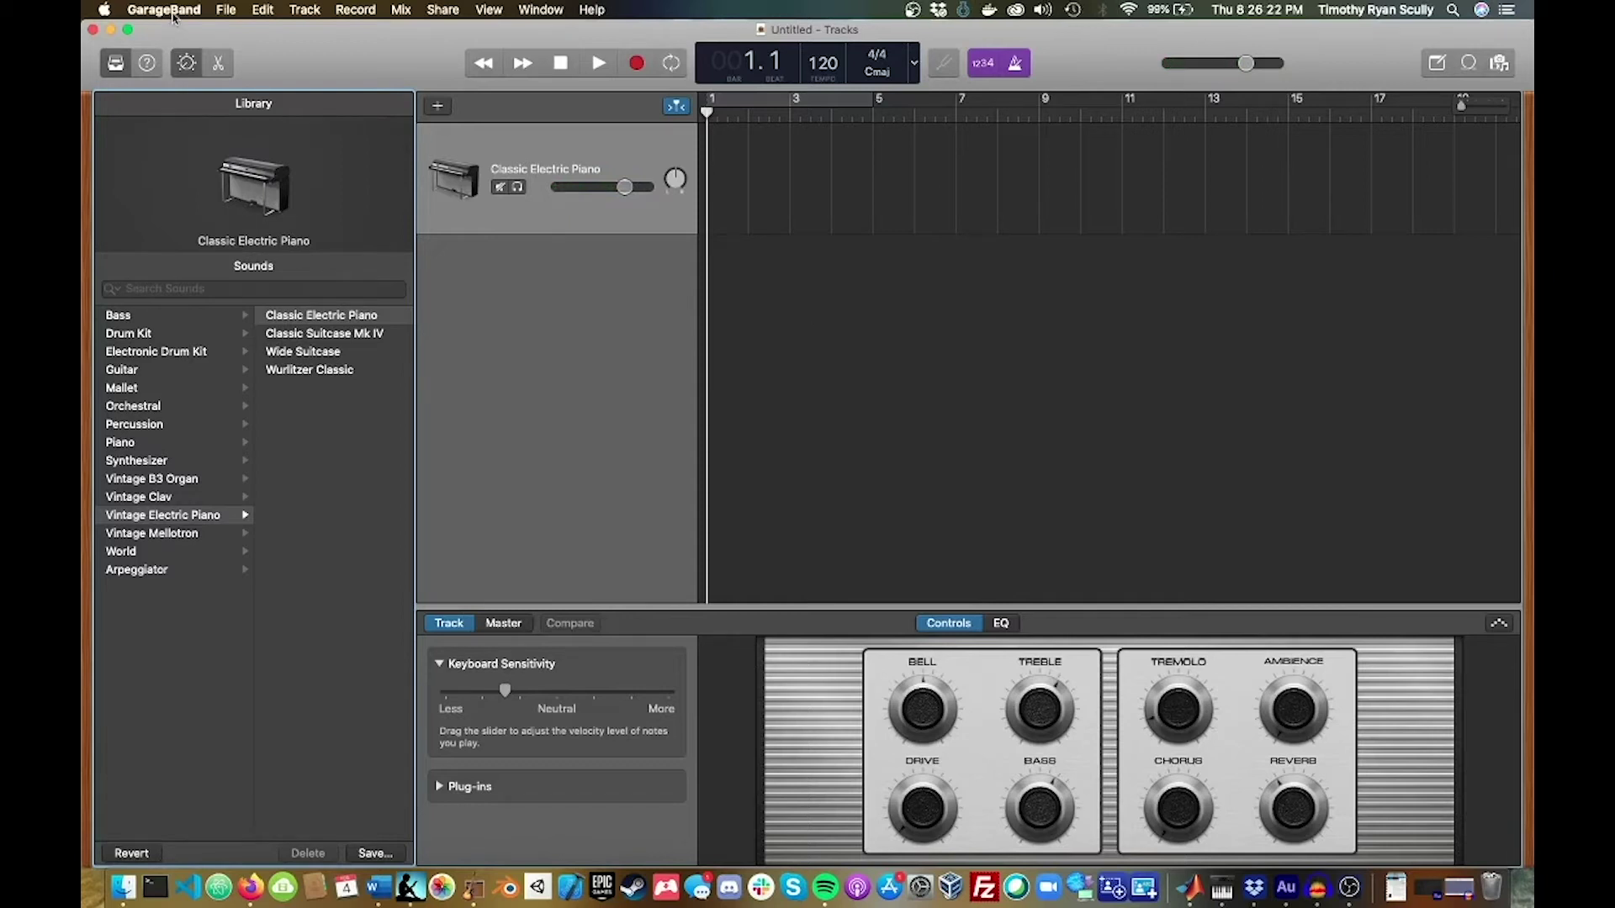
Open GarageBand's Preferences window, close it and open it again
click(168, 10)
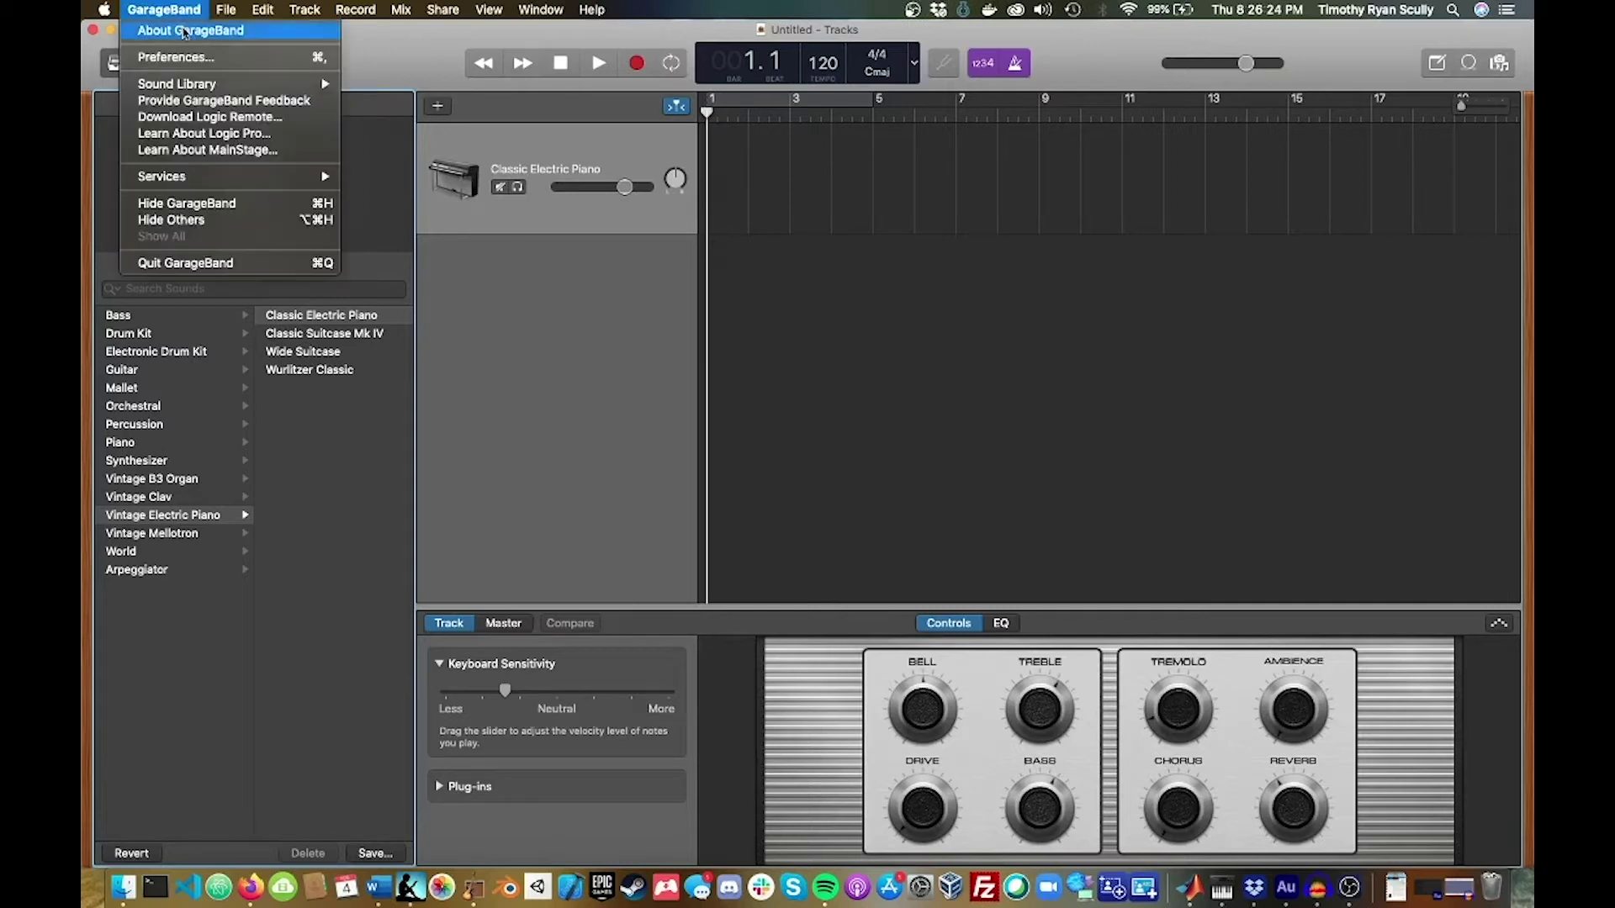
click(200, 65)
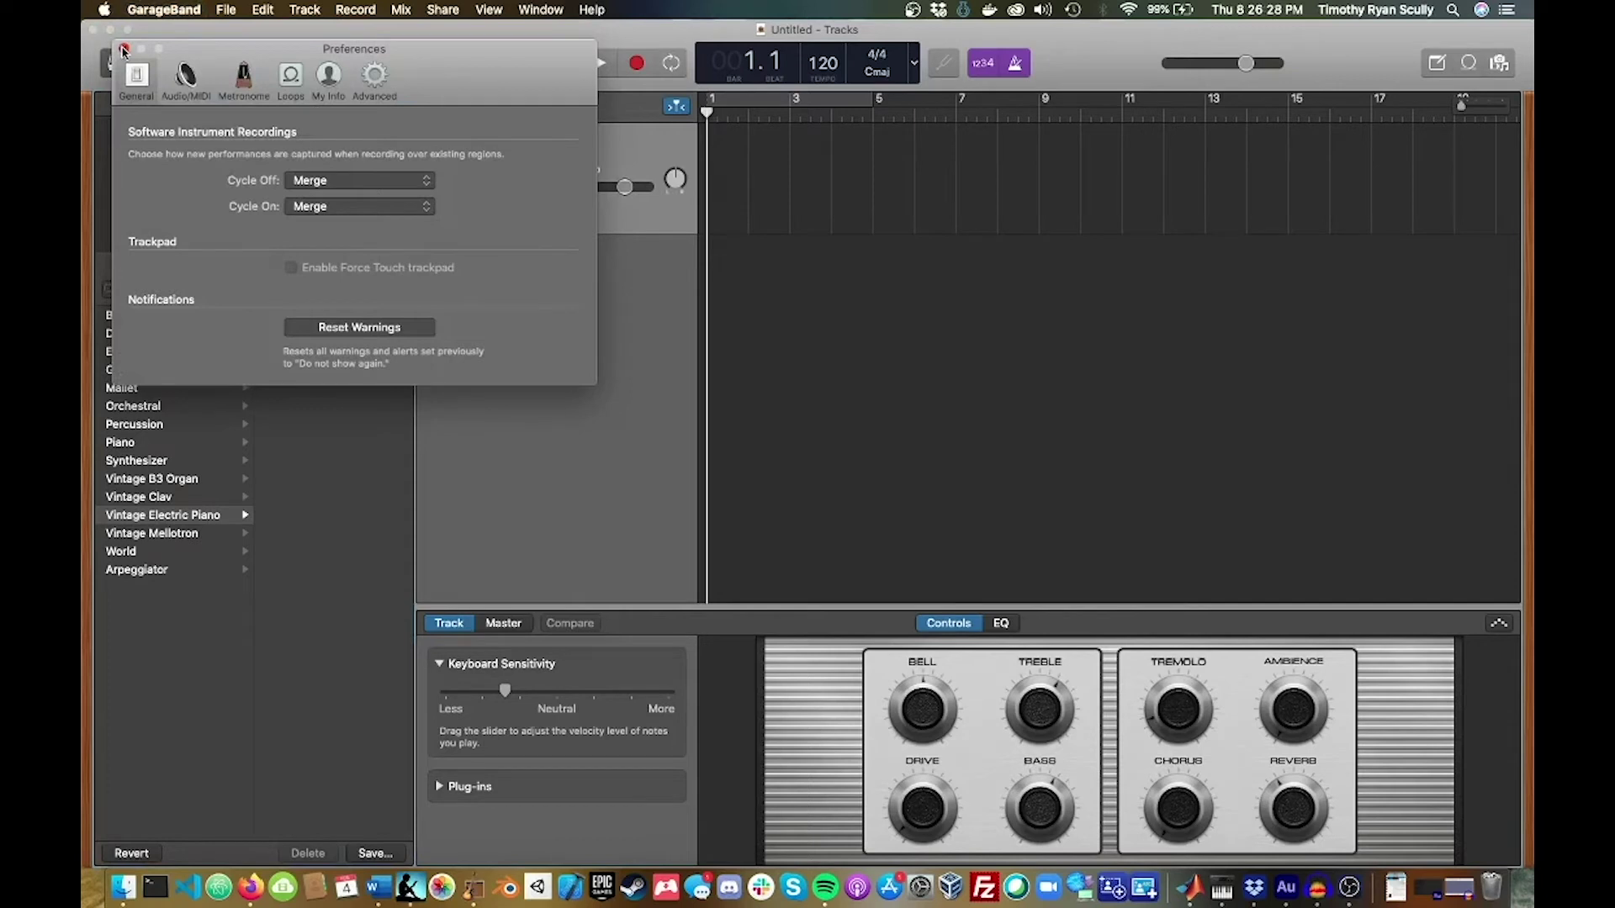
click(123, 48)
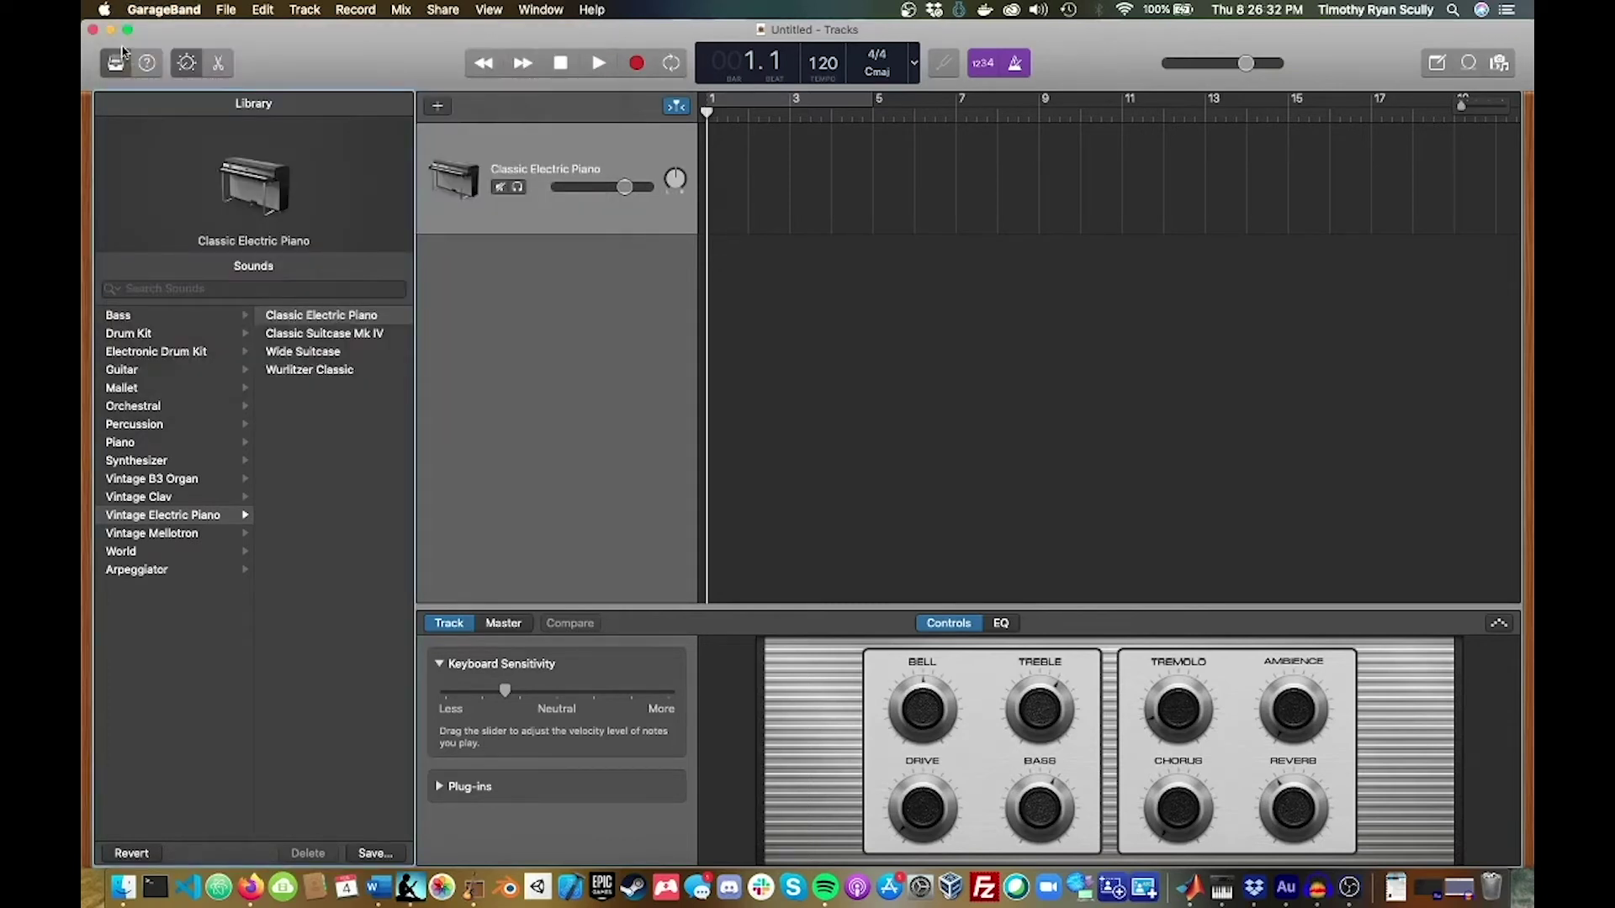
key(super+comma)
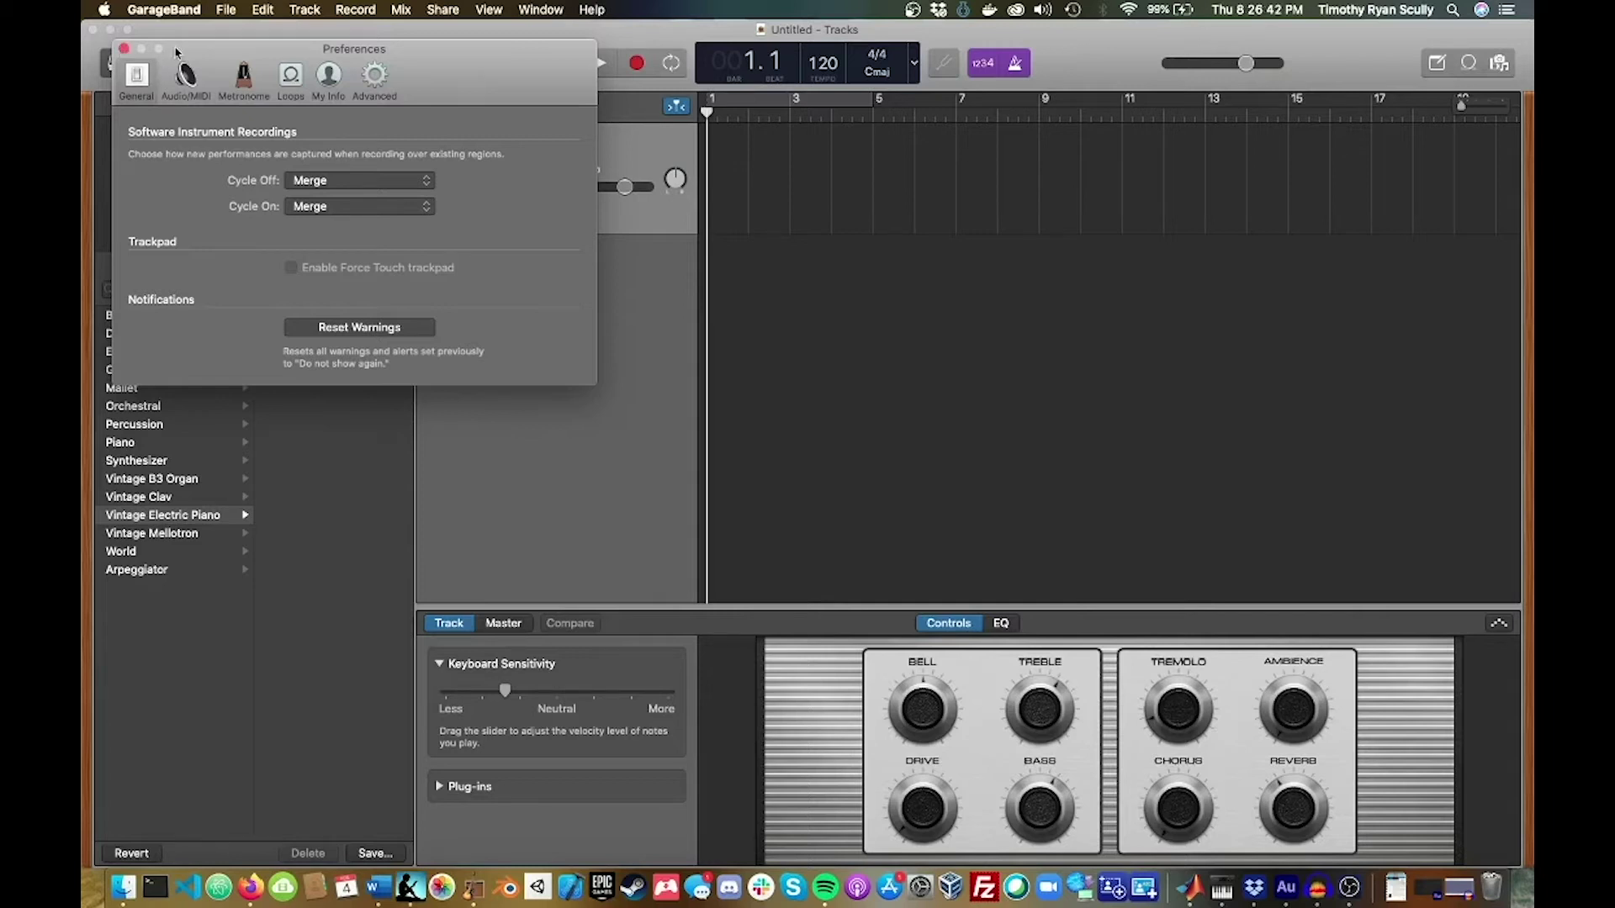
Check the devices in GarageBand's Audio/MIDI preferences, view the Multi-Output Device in Audio MIDI Setup, and close the Audio Devices window
click(187, 76)
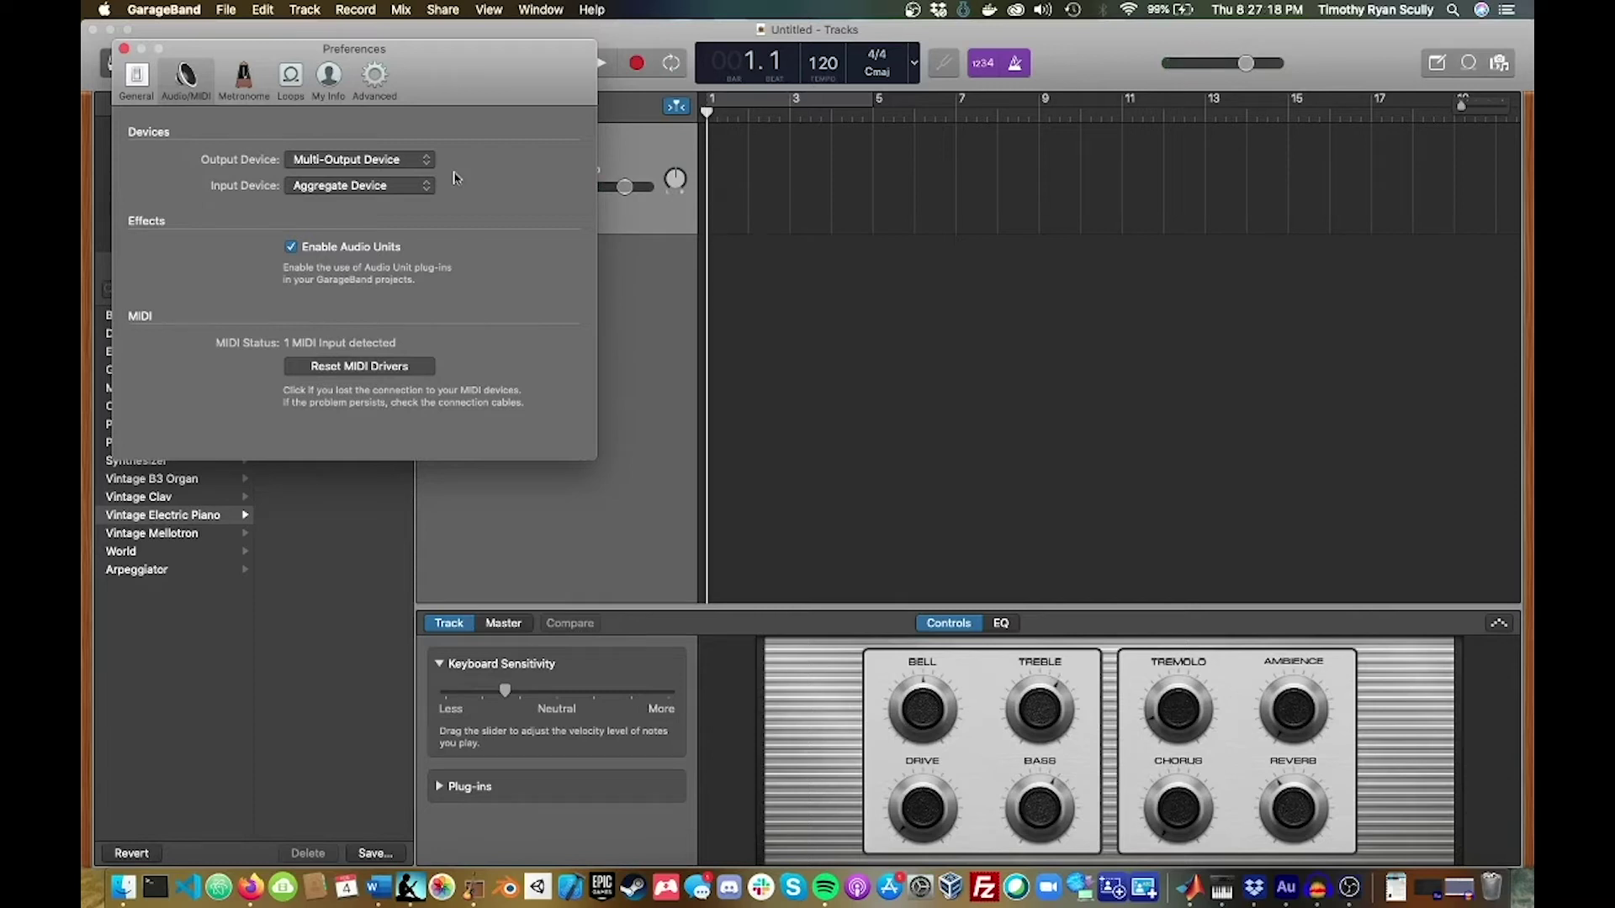
click(1221, 890)
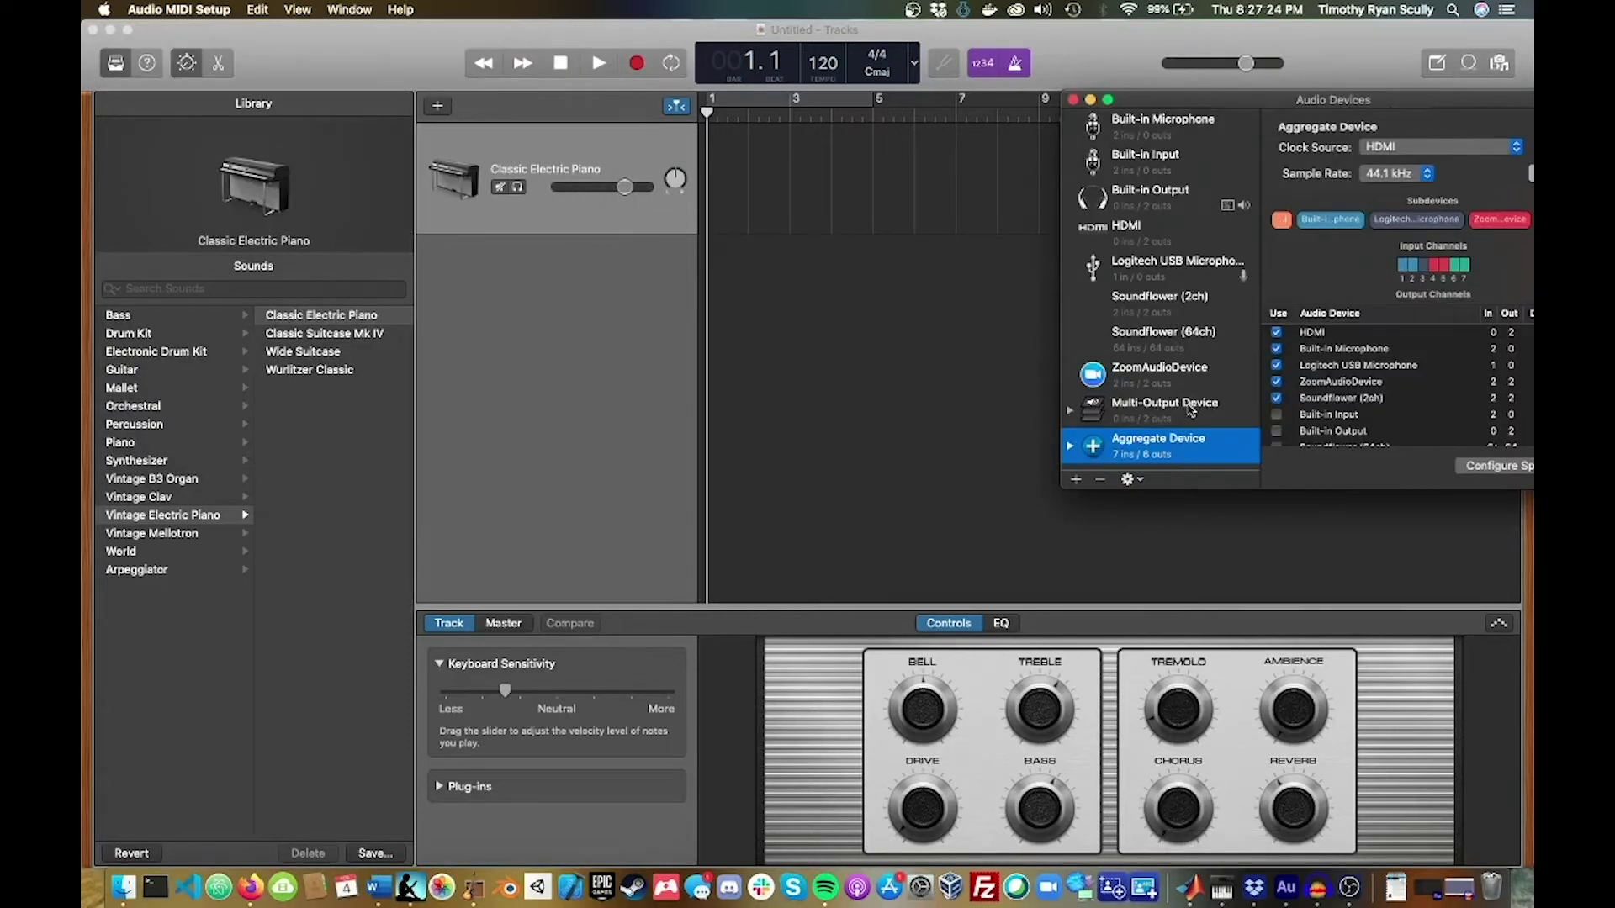
click(1190, 410)
drag(1255, 107, 1044, 108)
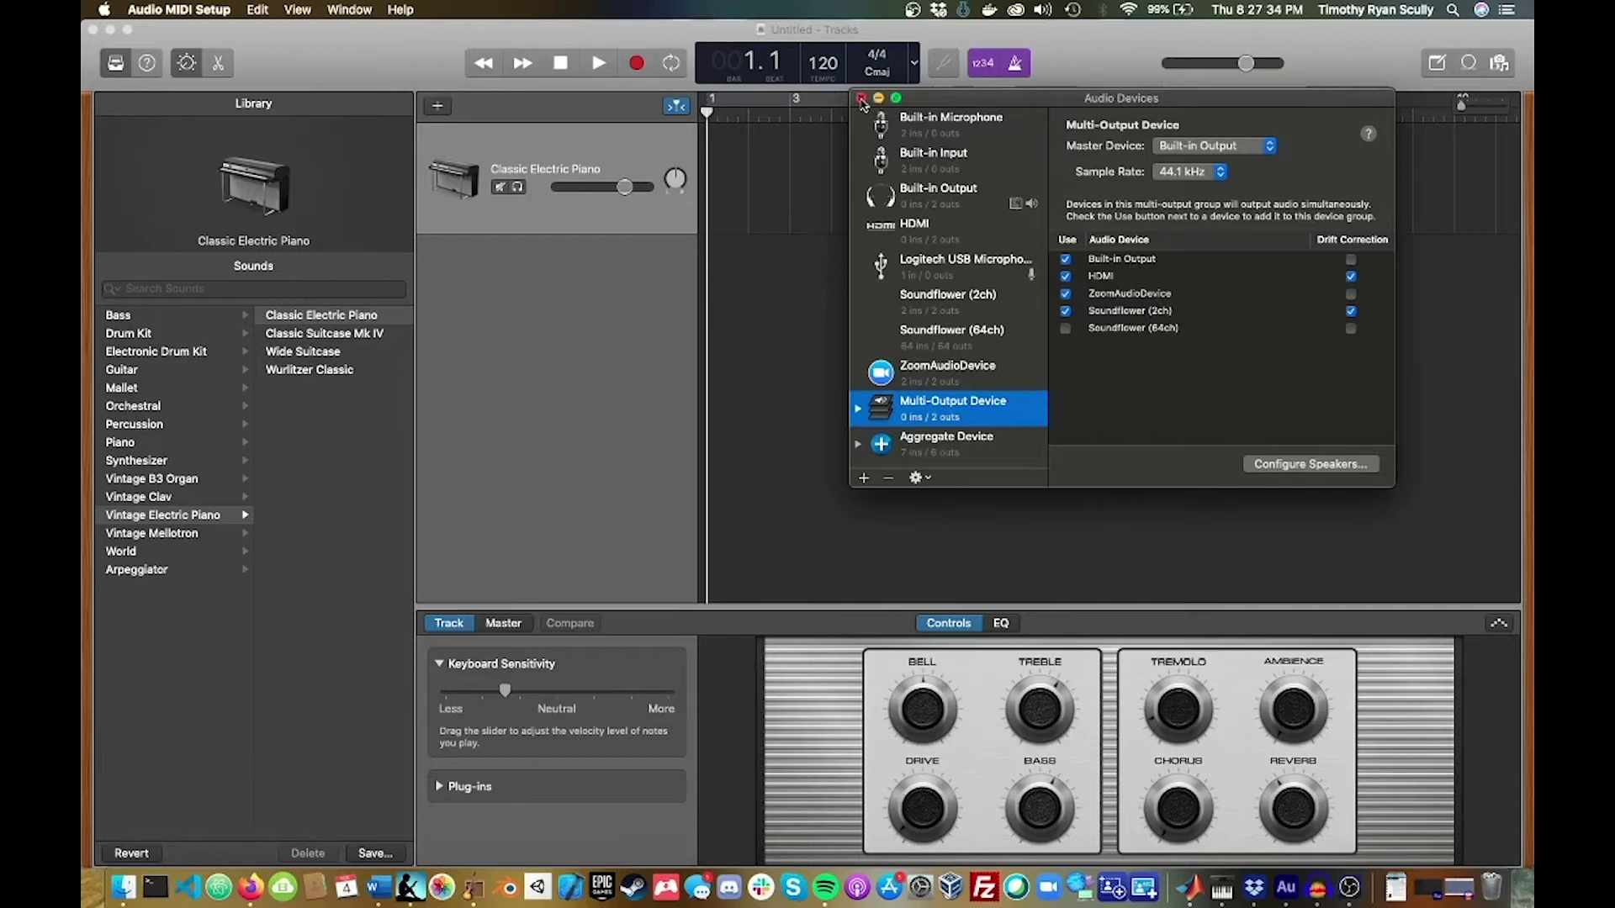
click(860, 99)
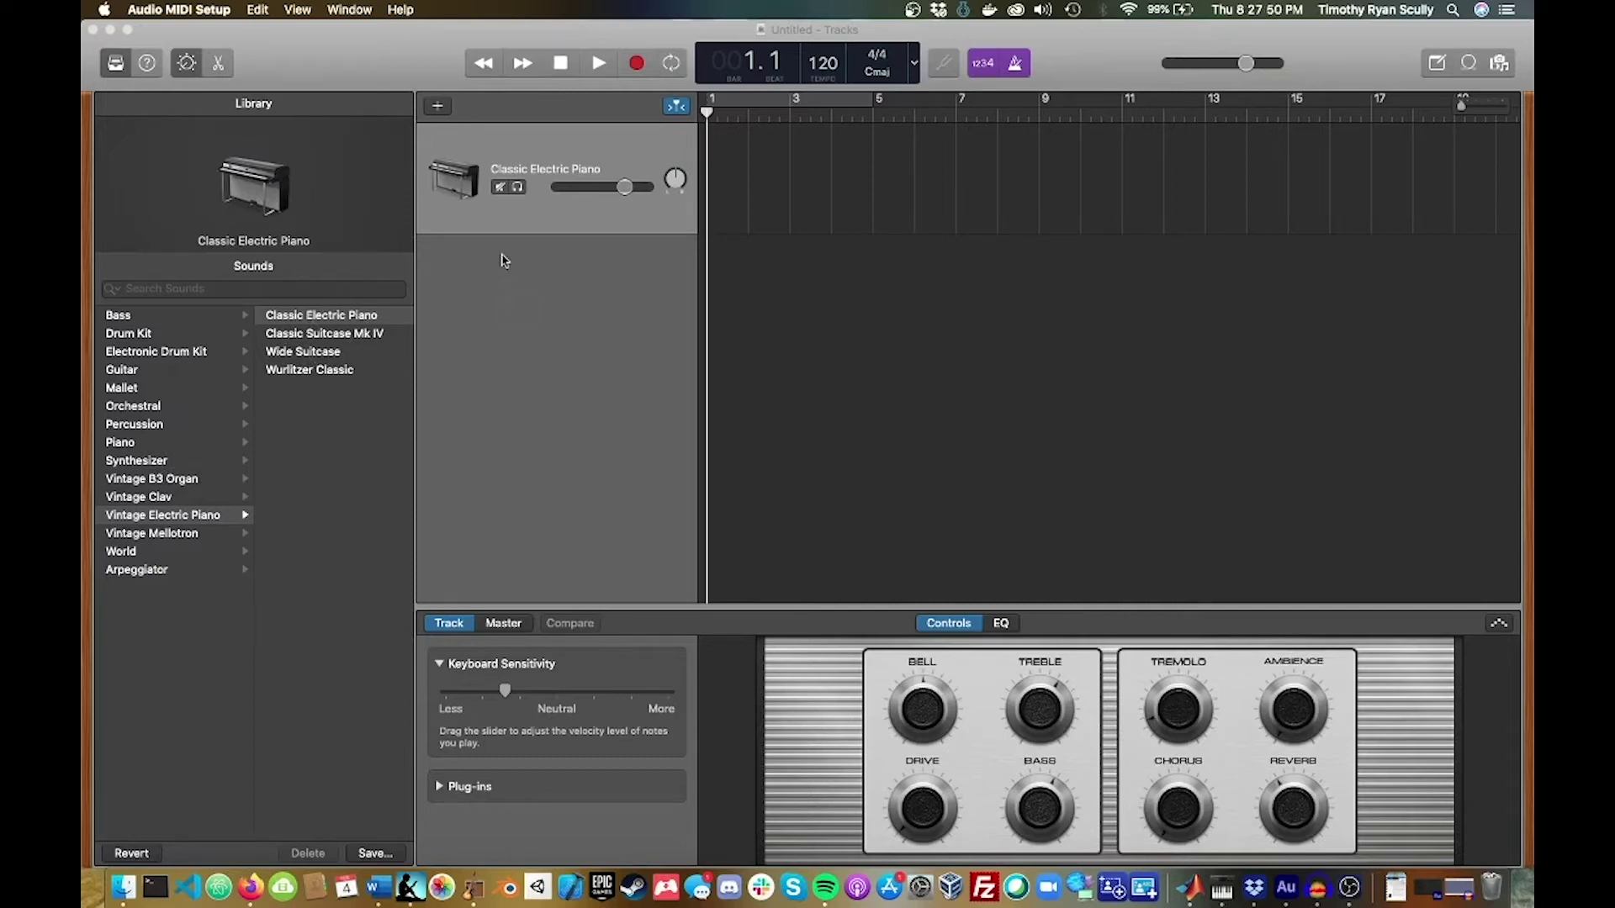
Add a second Software Instrument track below the Classic Electric Piano track in GarageBand
right_click(501, 270)
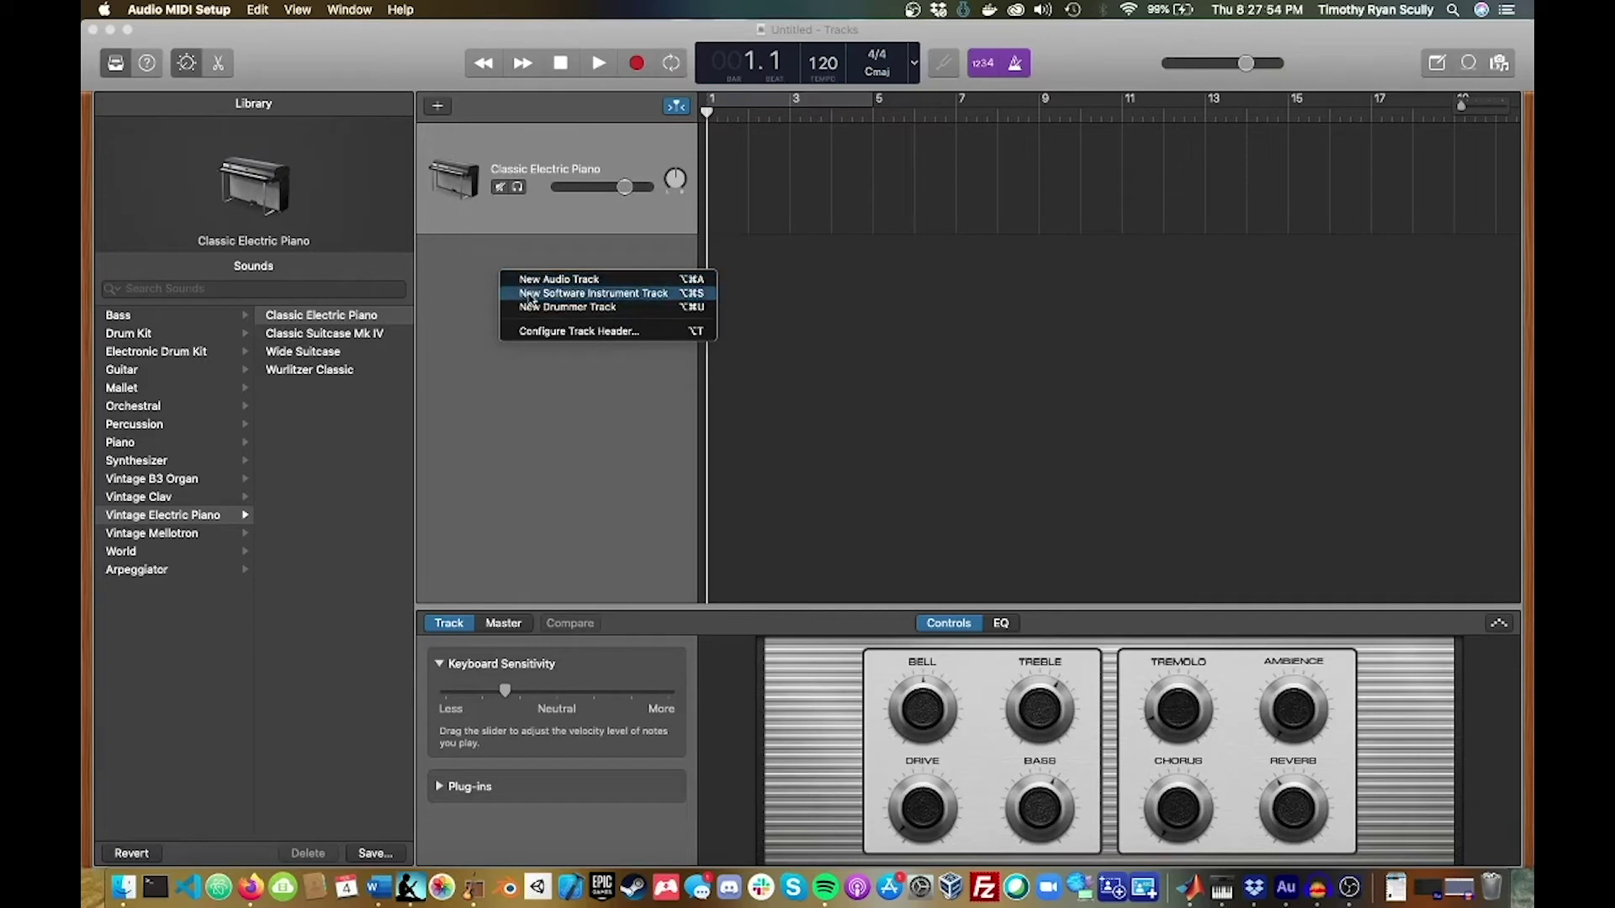
click(530, 294)
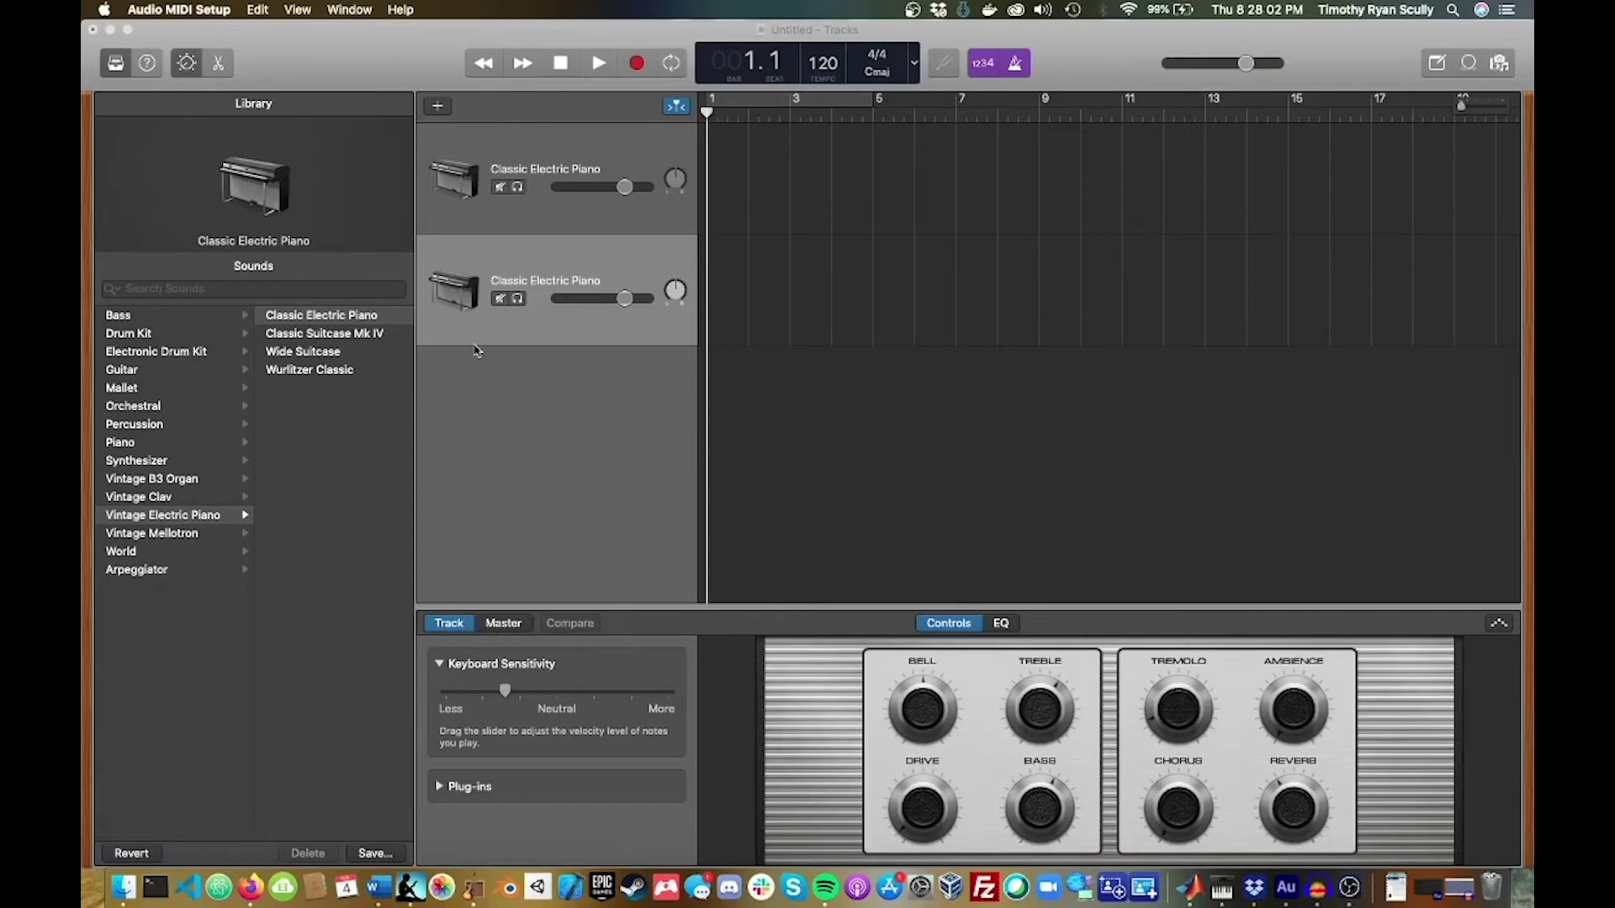
click(477, 328)
key(super+comma)
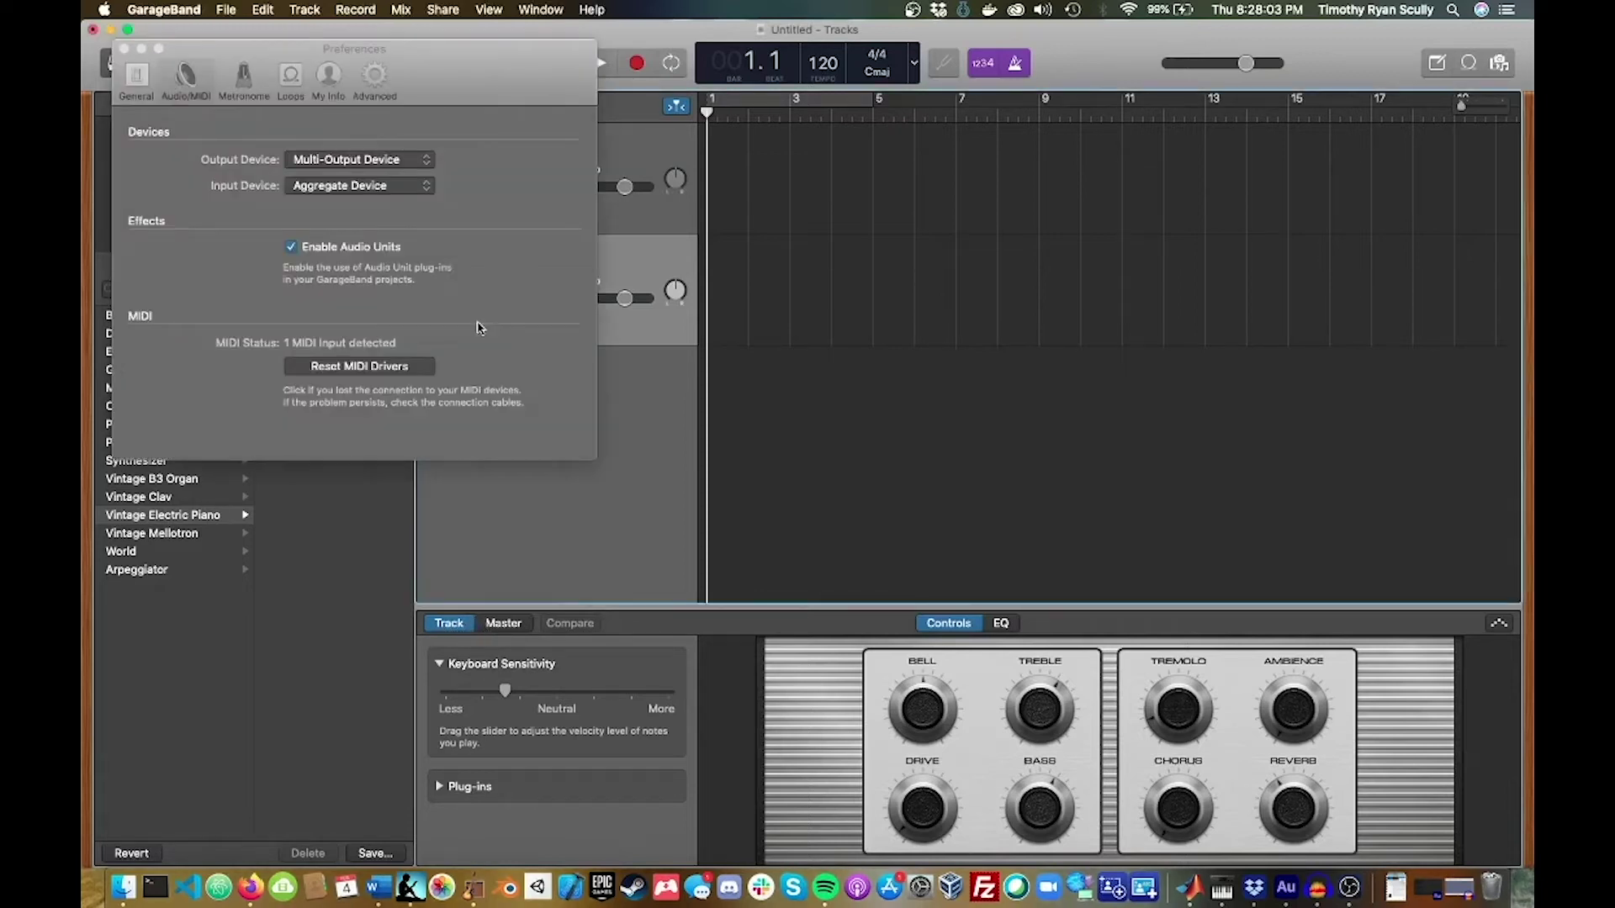
click(123, 48)
key(b)
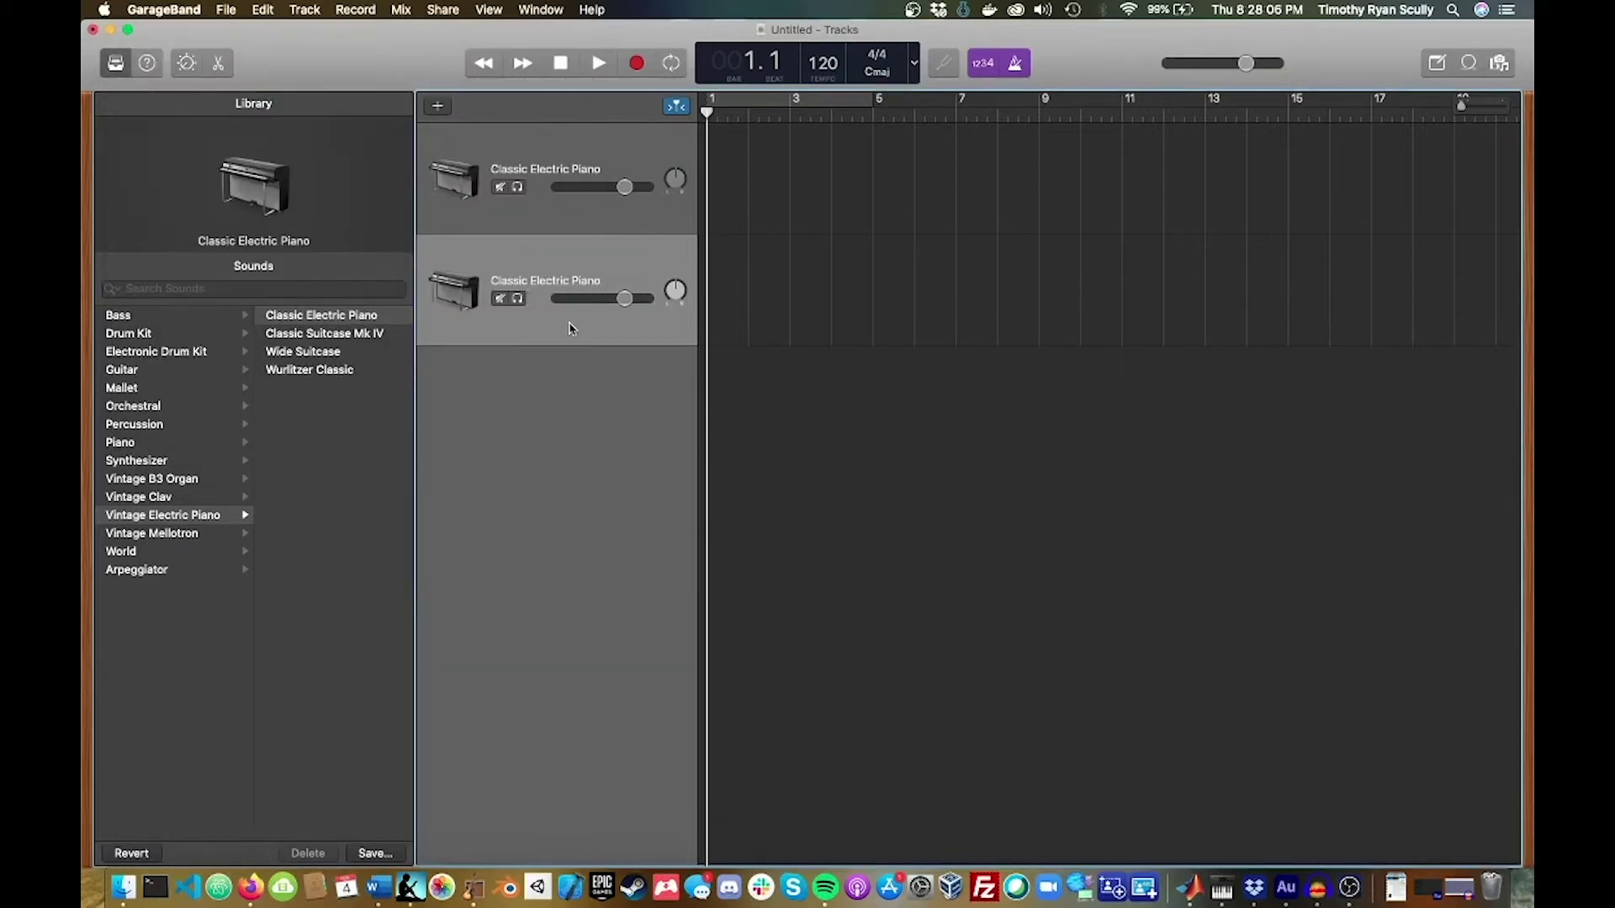
key(b)
Look at the Master track's output plug-ins and the Channel EQ, and close the Channel EQ window
click(504, 623)
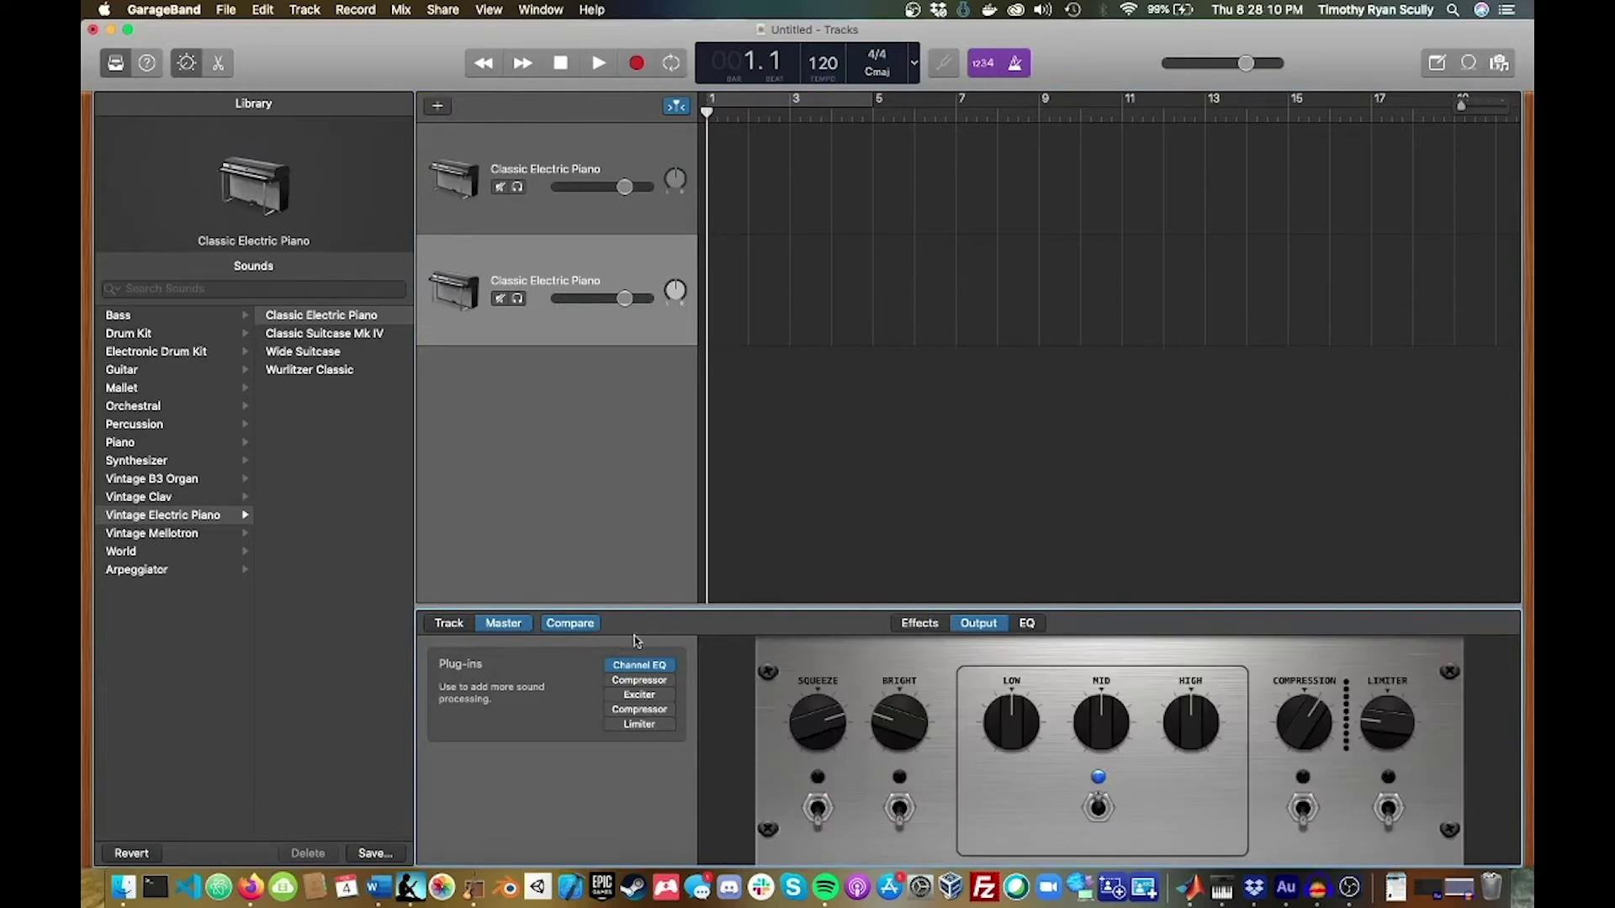
mouse_move(633, 667)
click(613, 691)
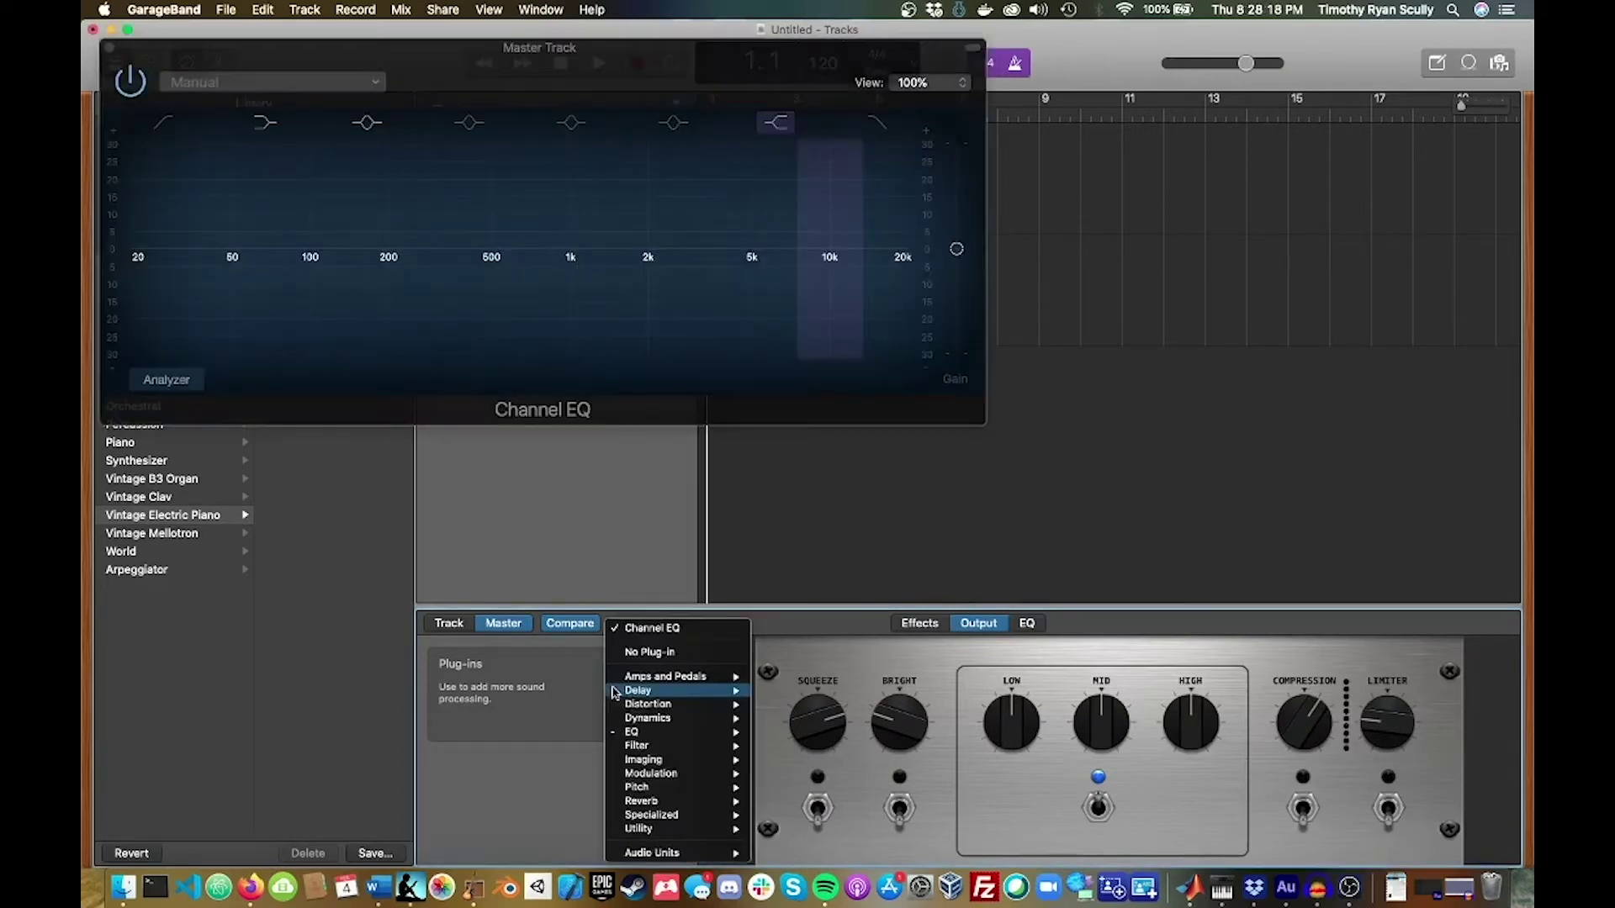
click(108, 50)
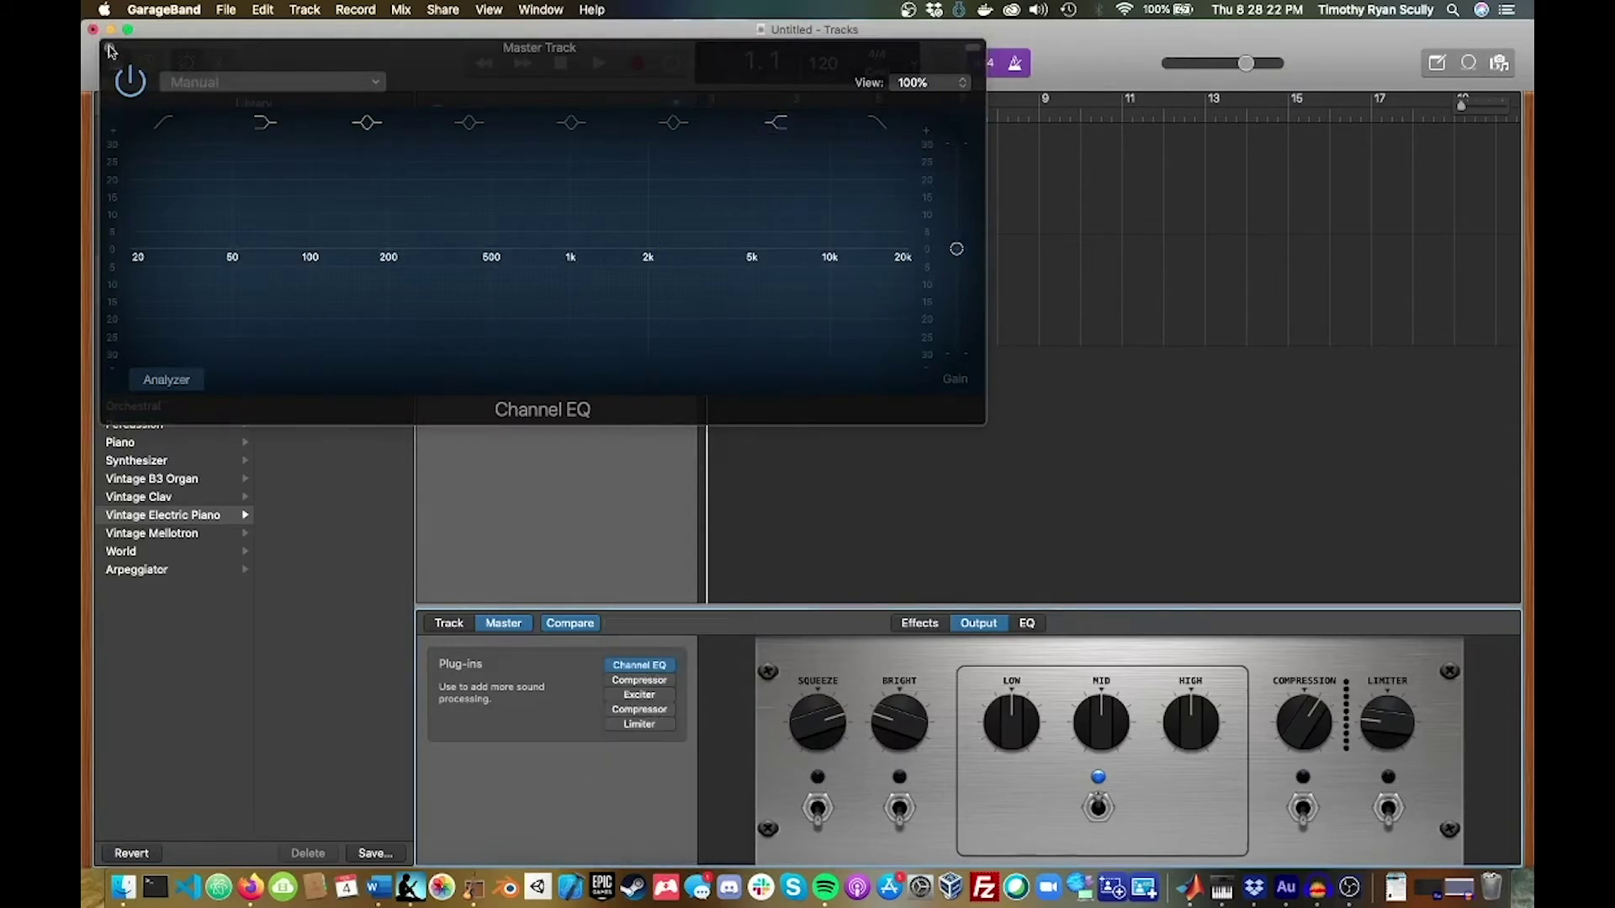
click(108, 50)
Replace the second track's E-Piano instrument plug-in with Apple's AUSampler in Stereo
click(458, 627)
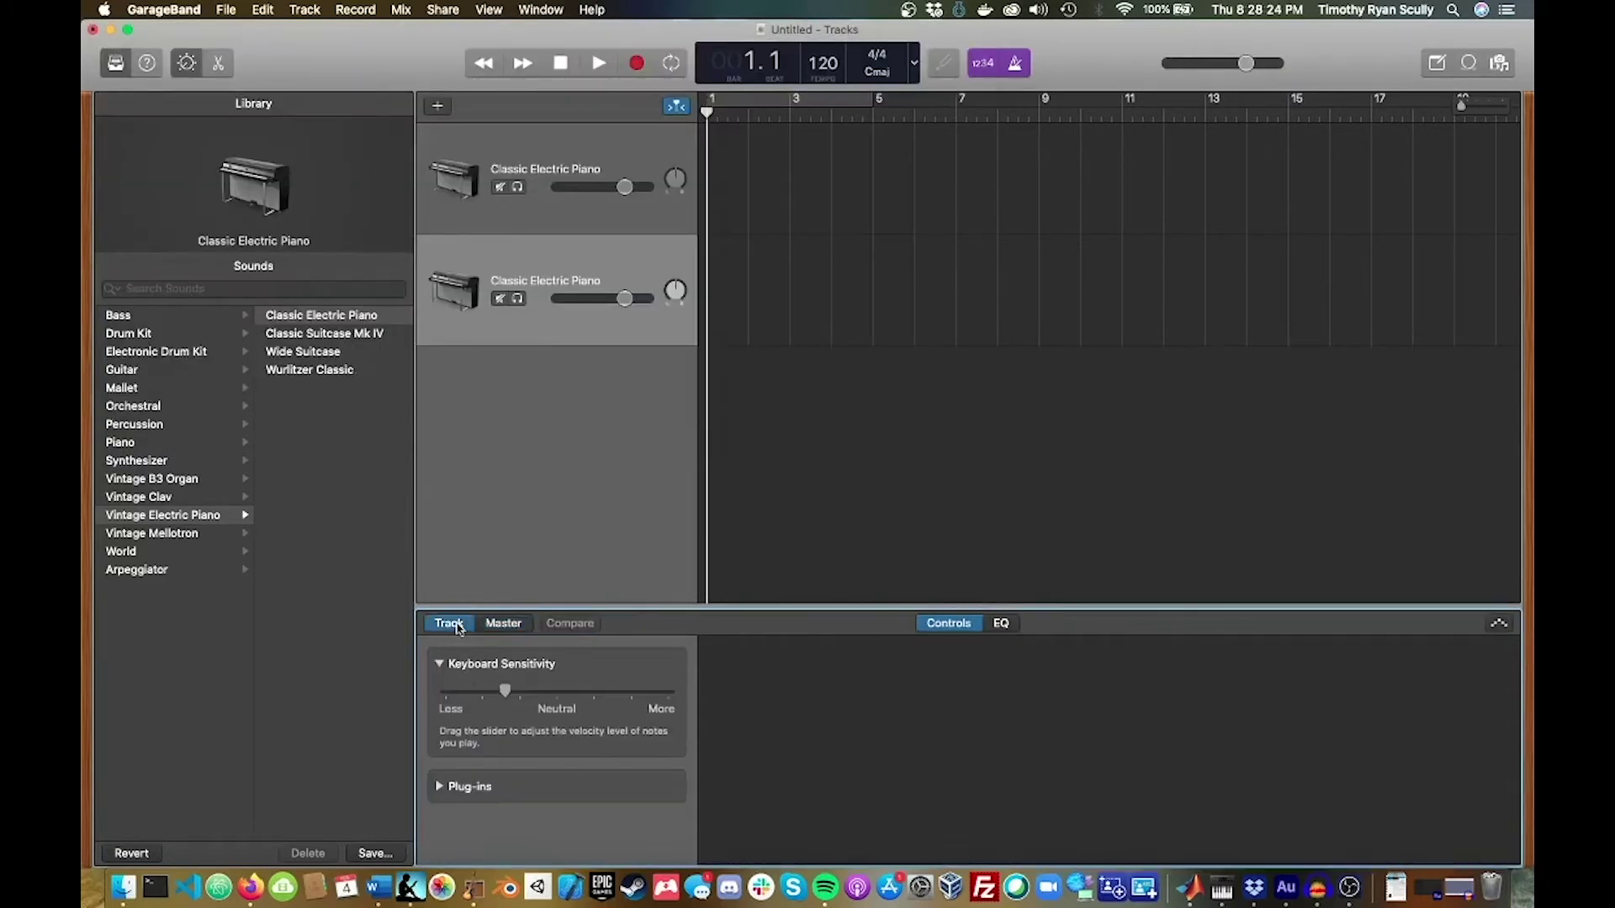
click(515, 795)
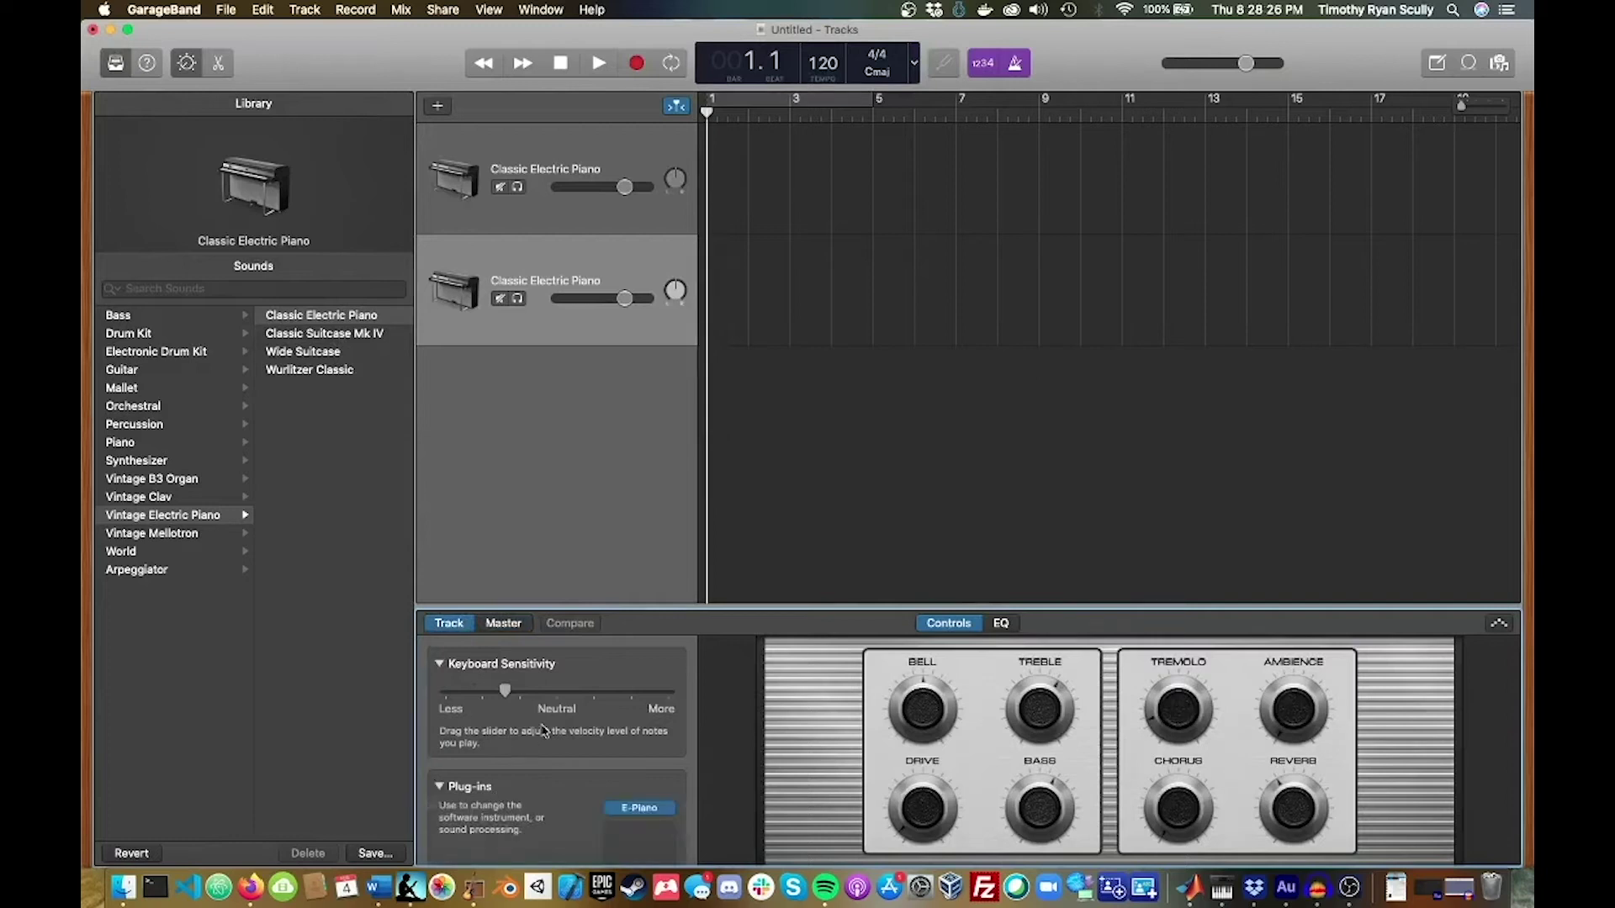
scroll(543, 730, down, 4)
click(662, 739)
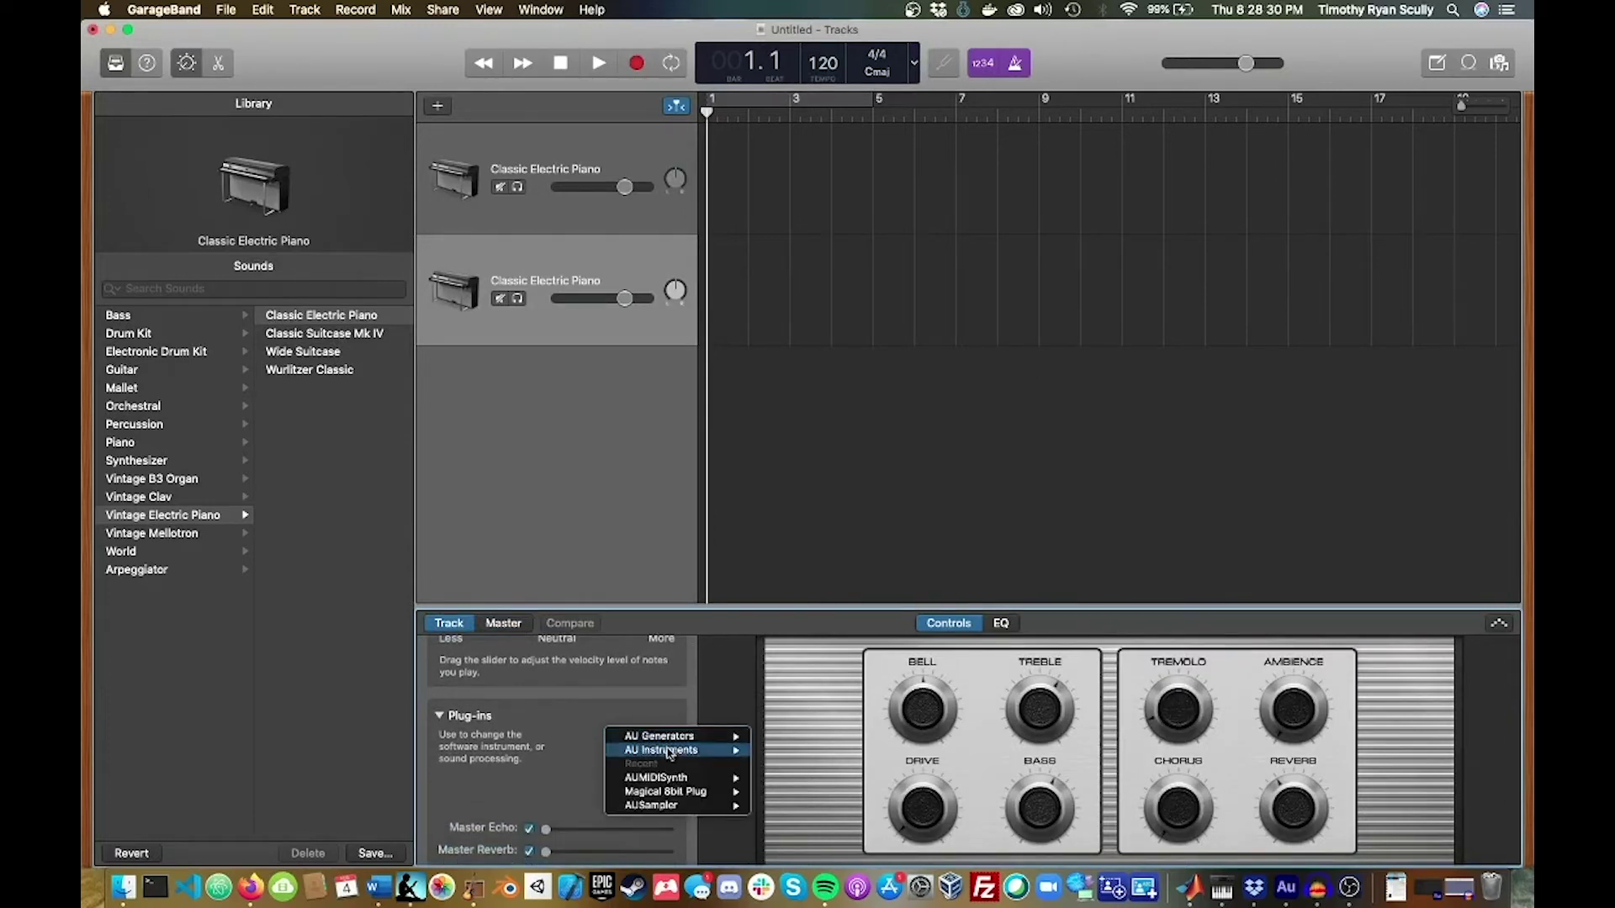
mouse_move(677, 755)
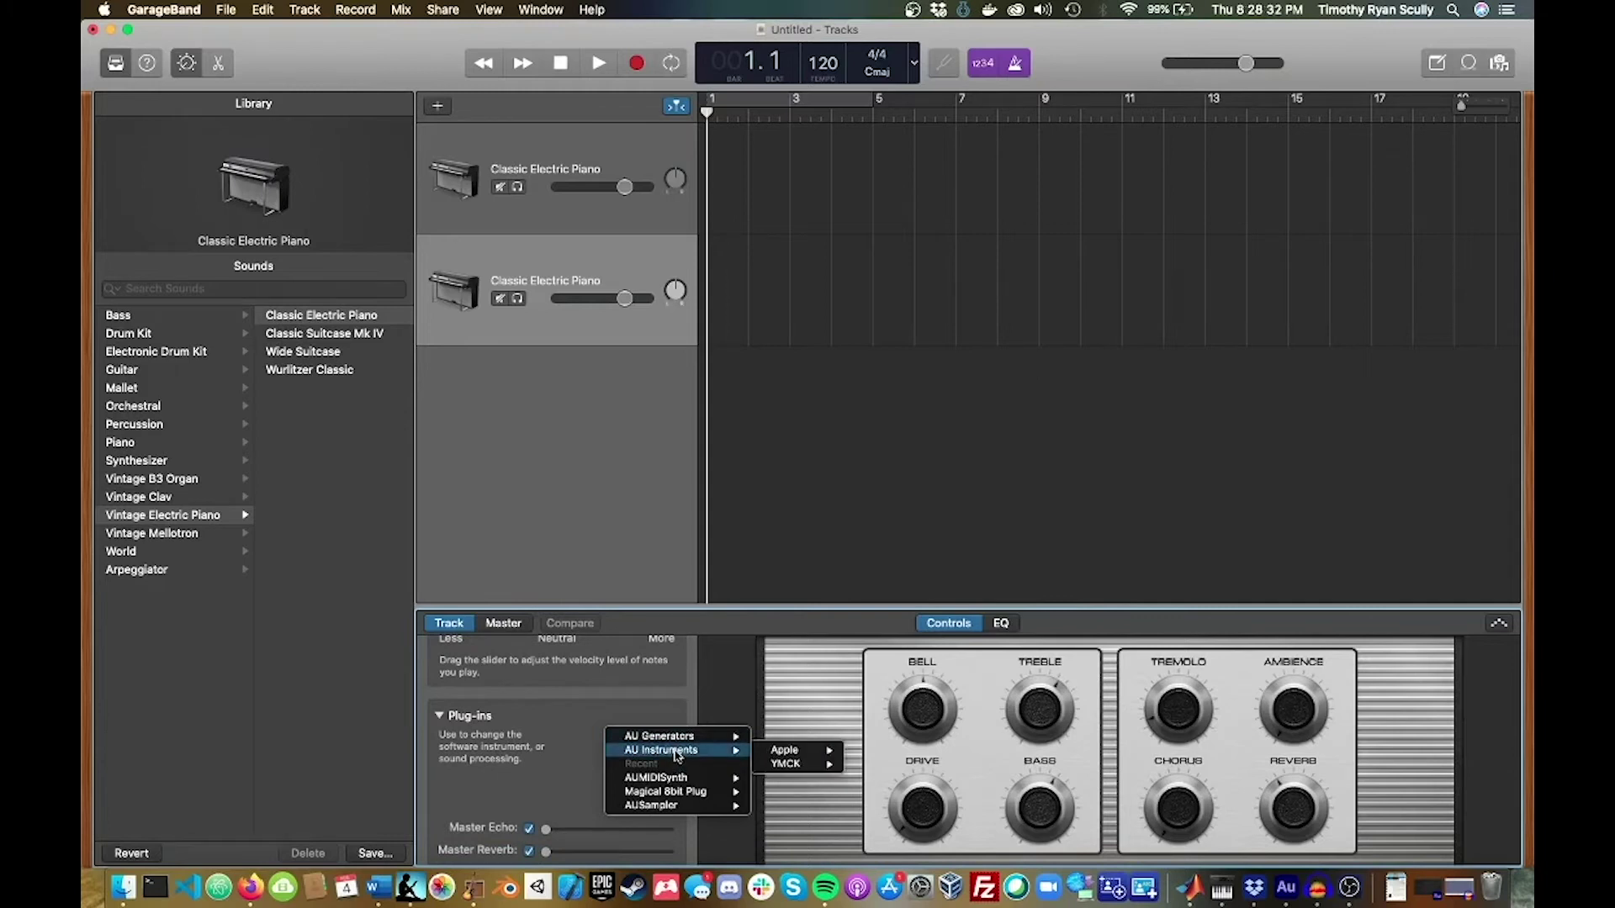
mouse_move(782, 753)
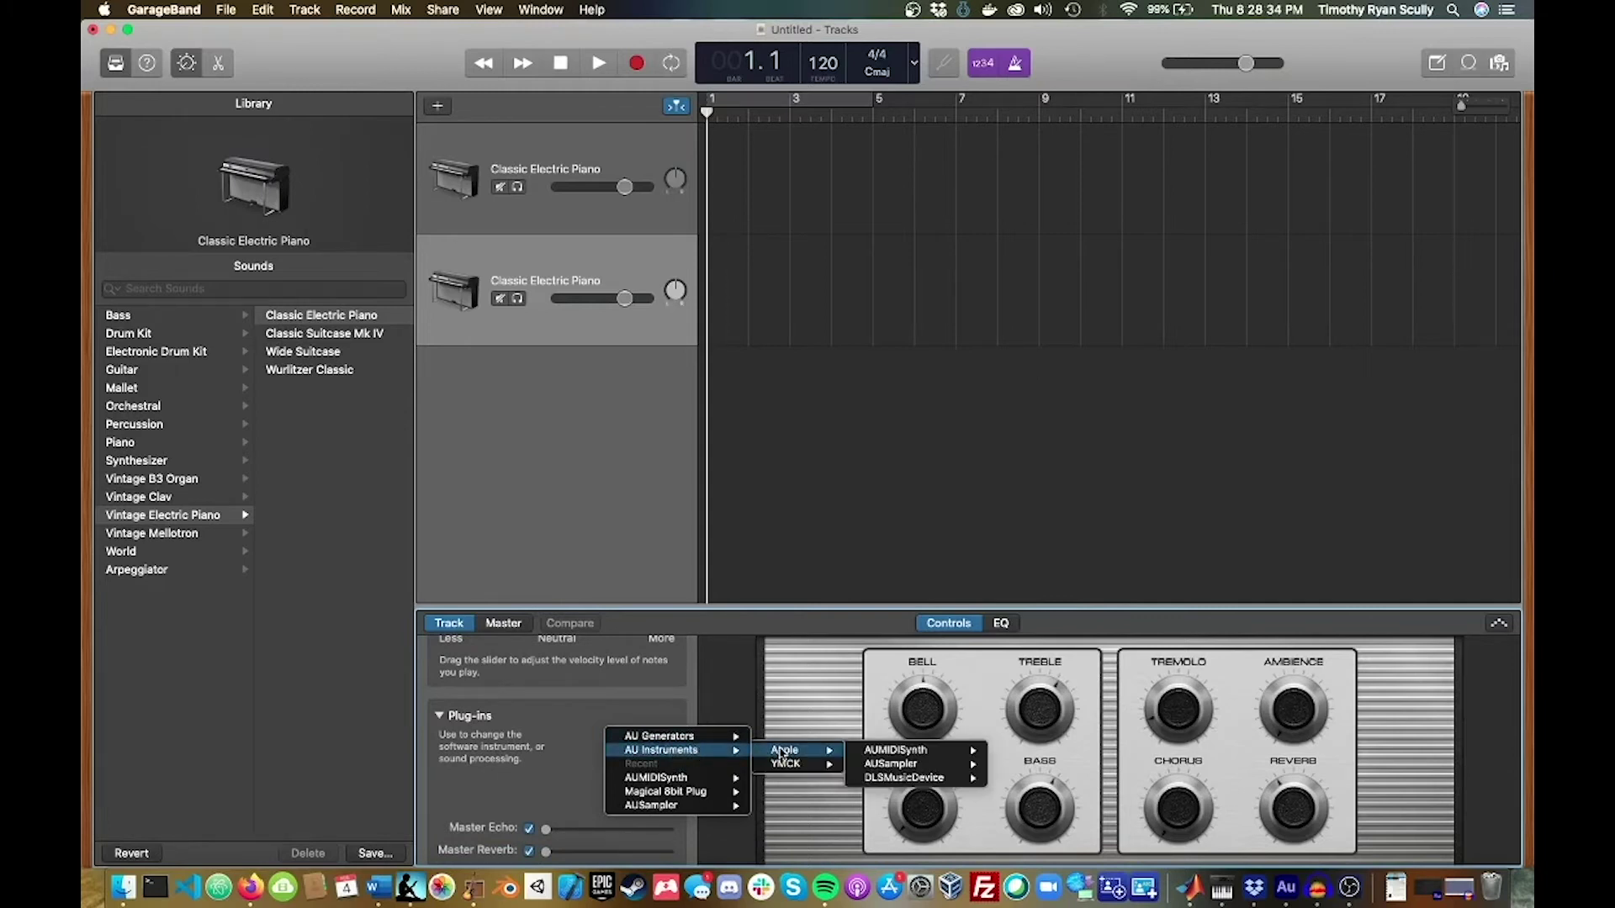
mouse_move(885, 765)
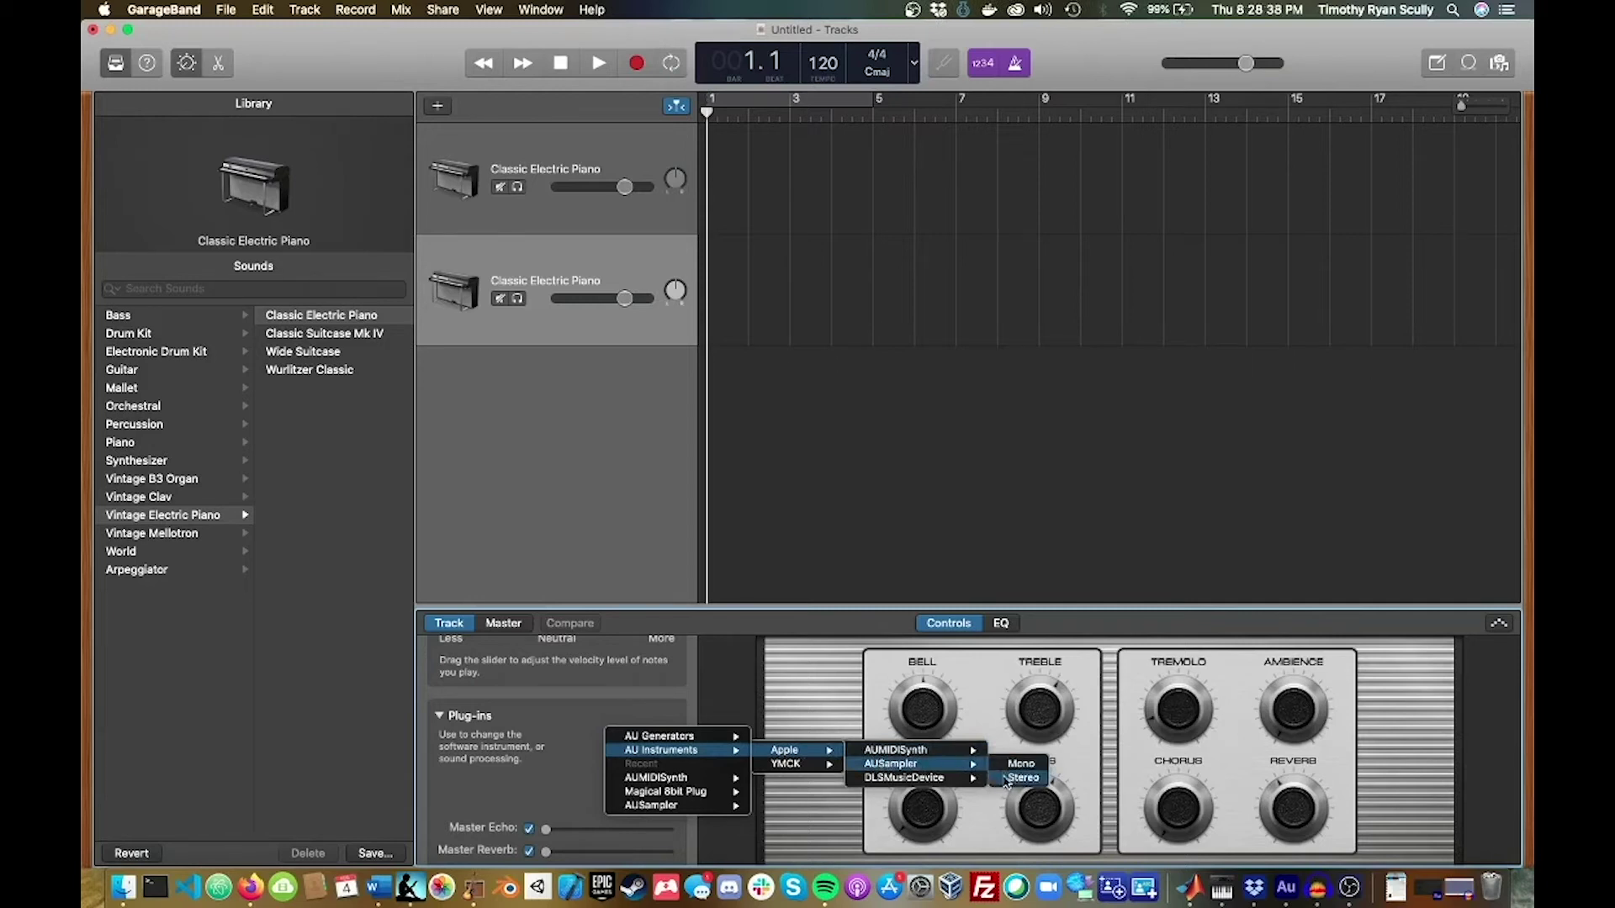
click(1006, 777)
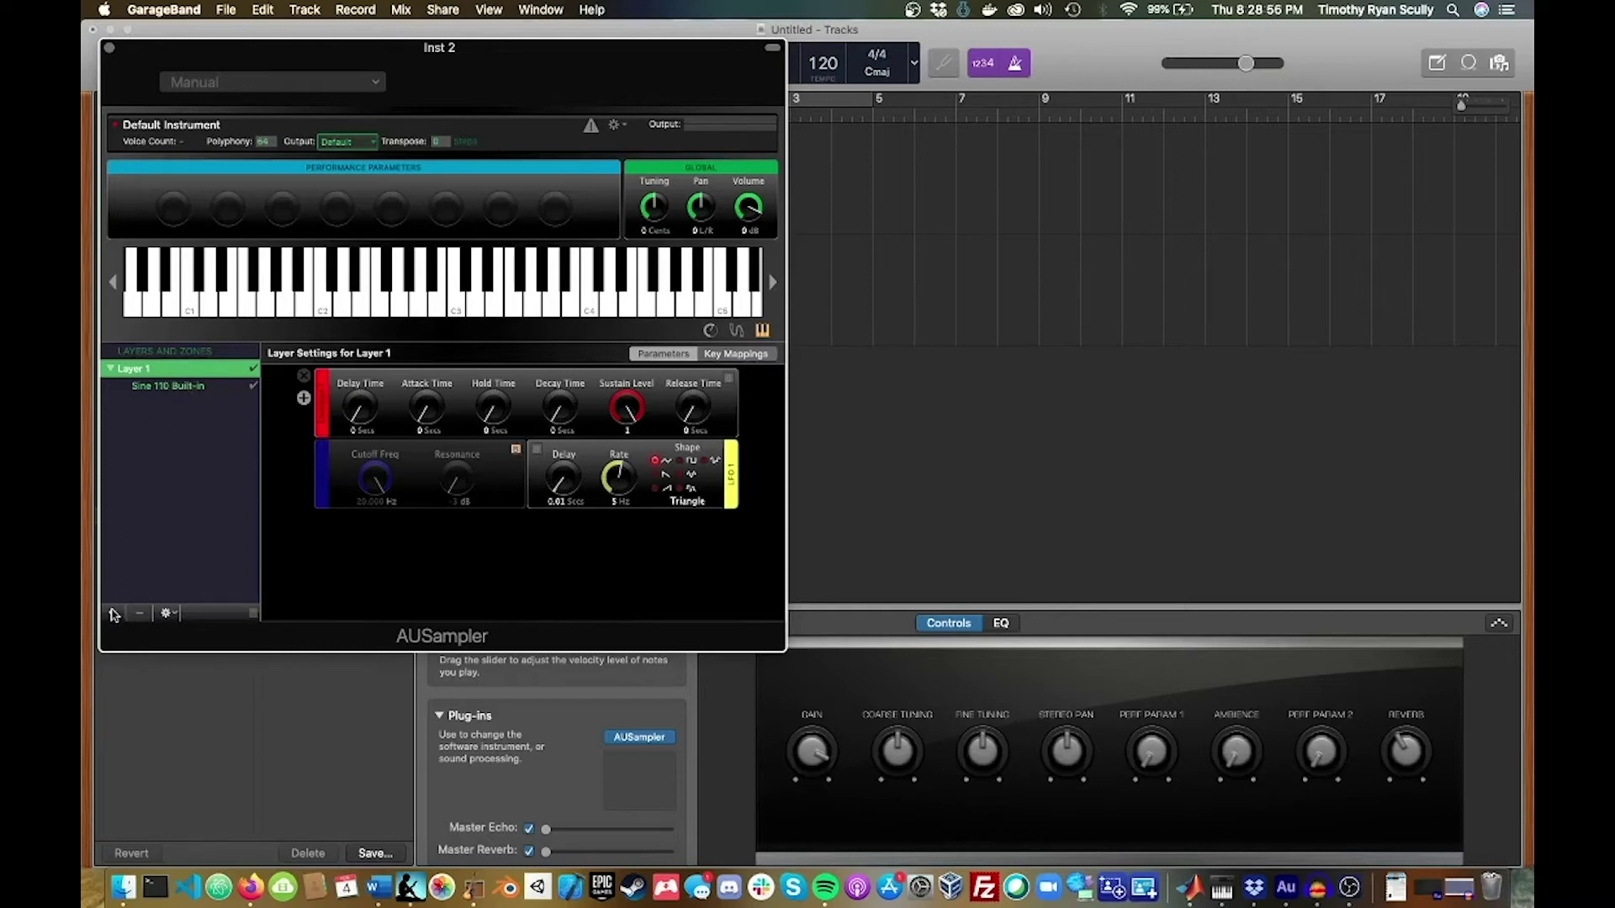
Add a second layer to the AUSampler instrument and remove it
click(113, 613)
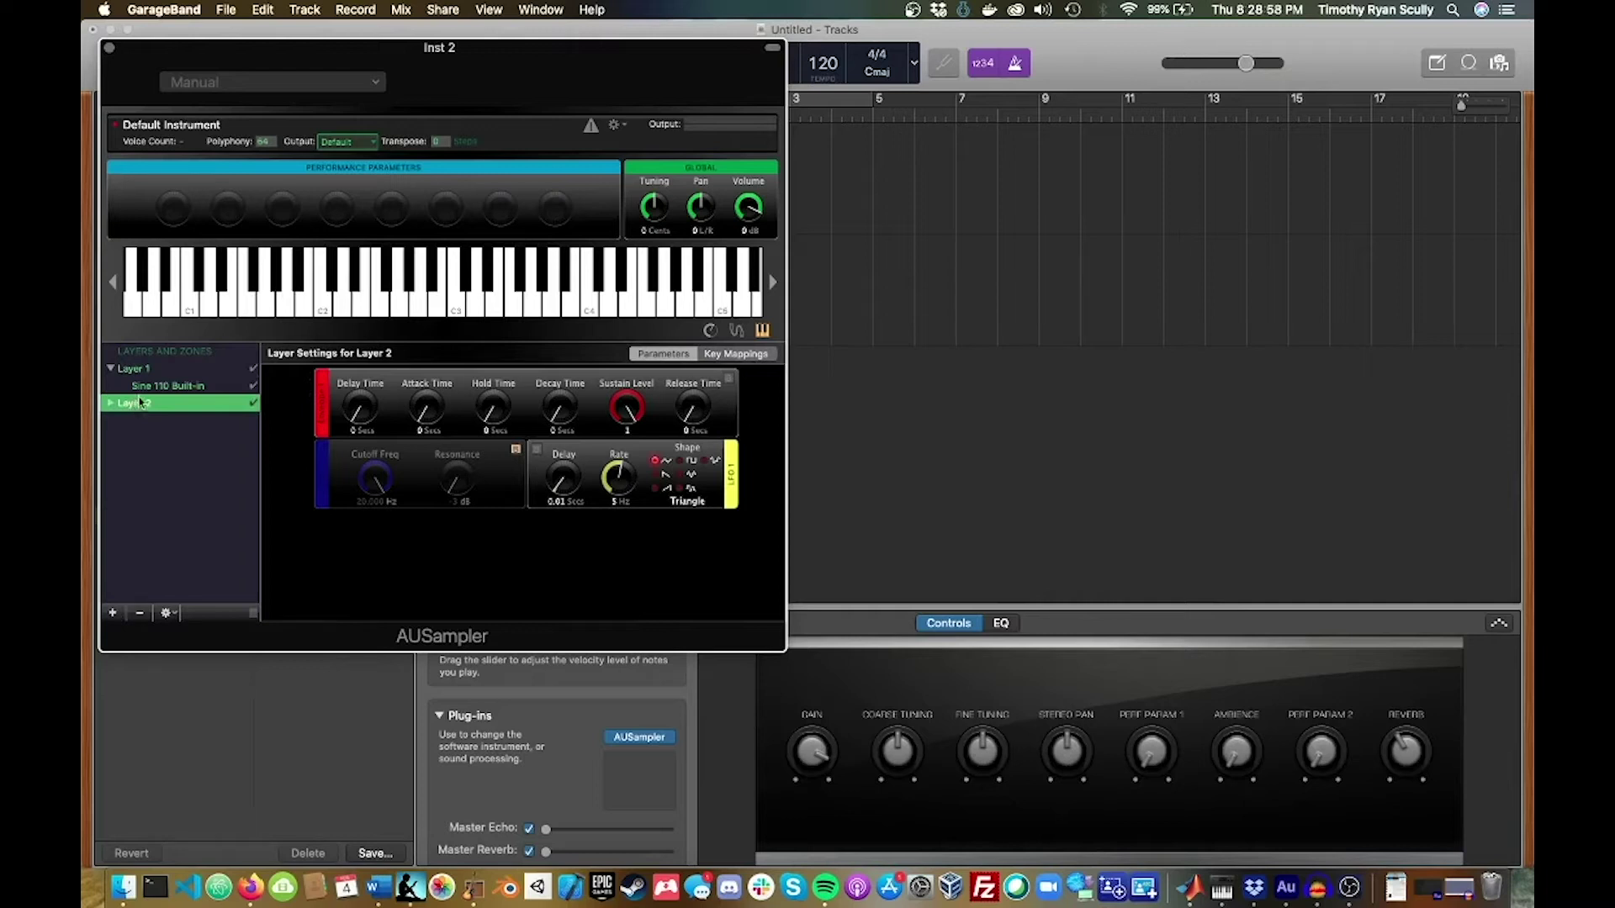
click(140, 613)
Show the settings of Layer 1's Sine 110 Built-in zone in AUSampler and play a few test notes
click(142, 388)
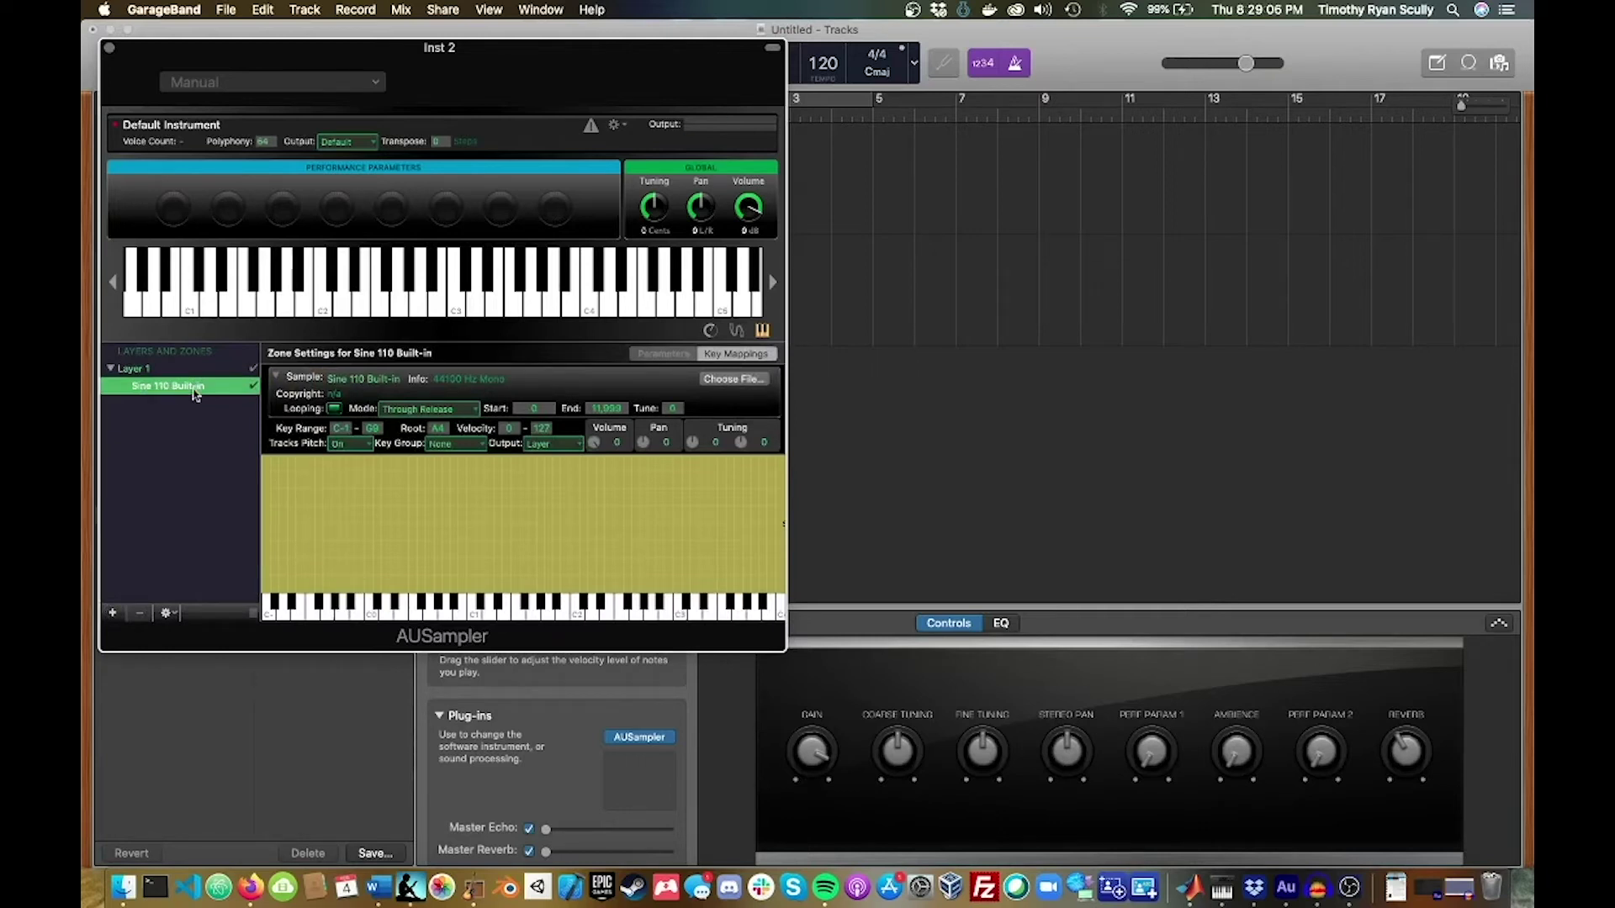
key(g)
key(f)
key(d)
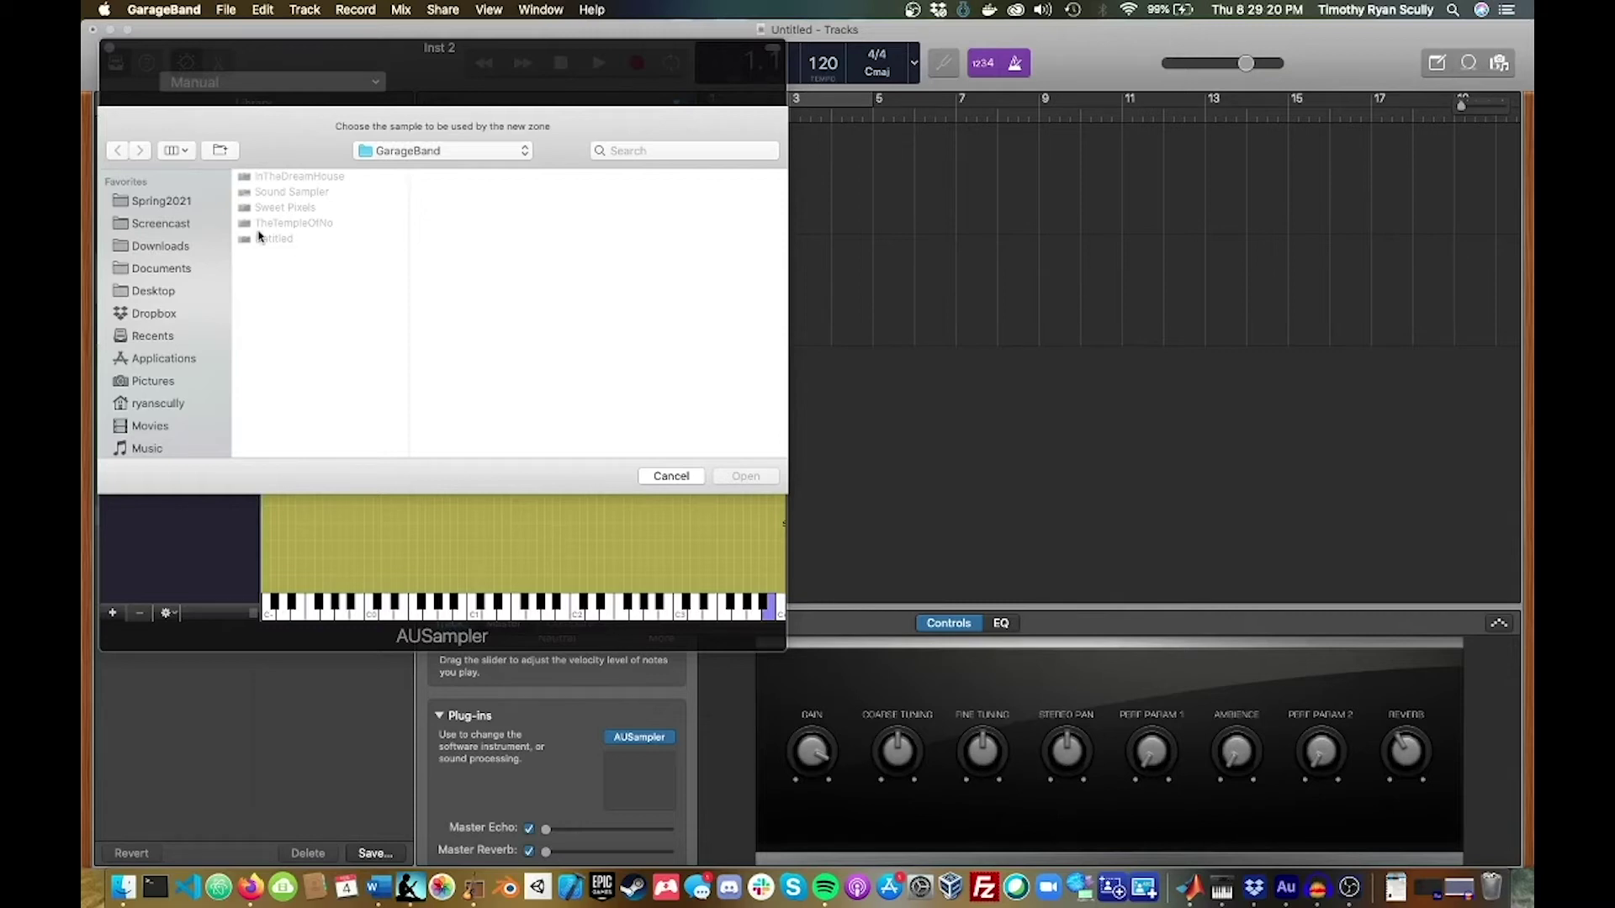
Browse to the Sound folder to choose a sample for the new AUSampler zone
scroll(167, 294, down, 2)
scroll(167, 295, up, 2)
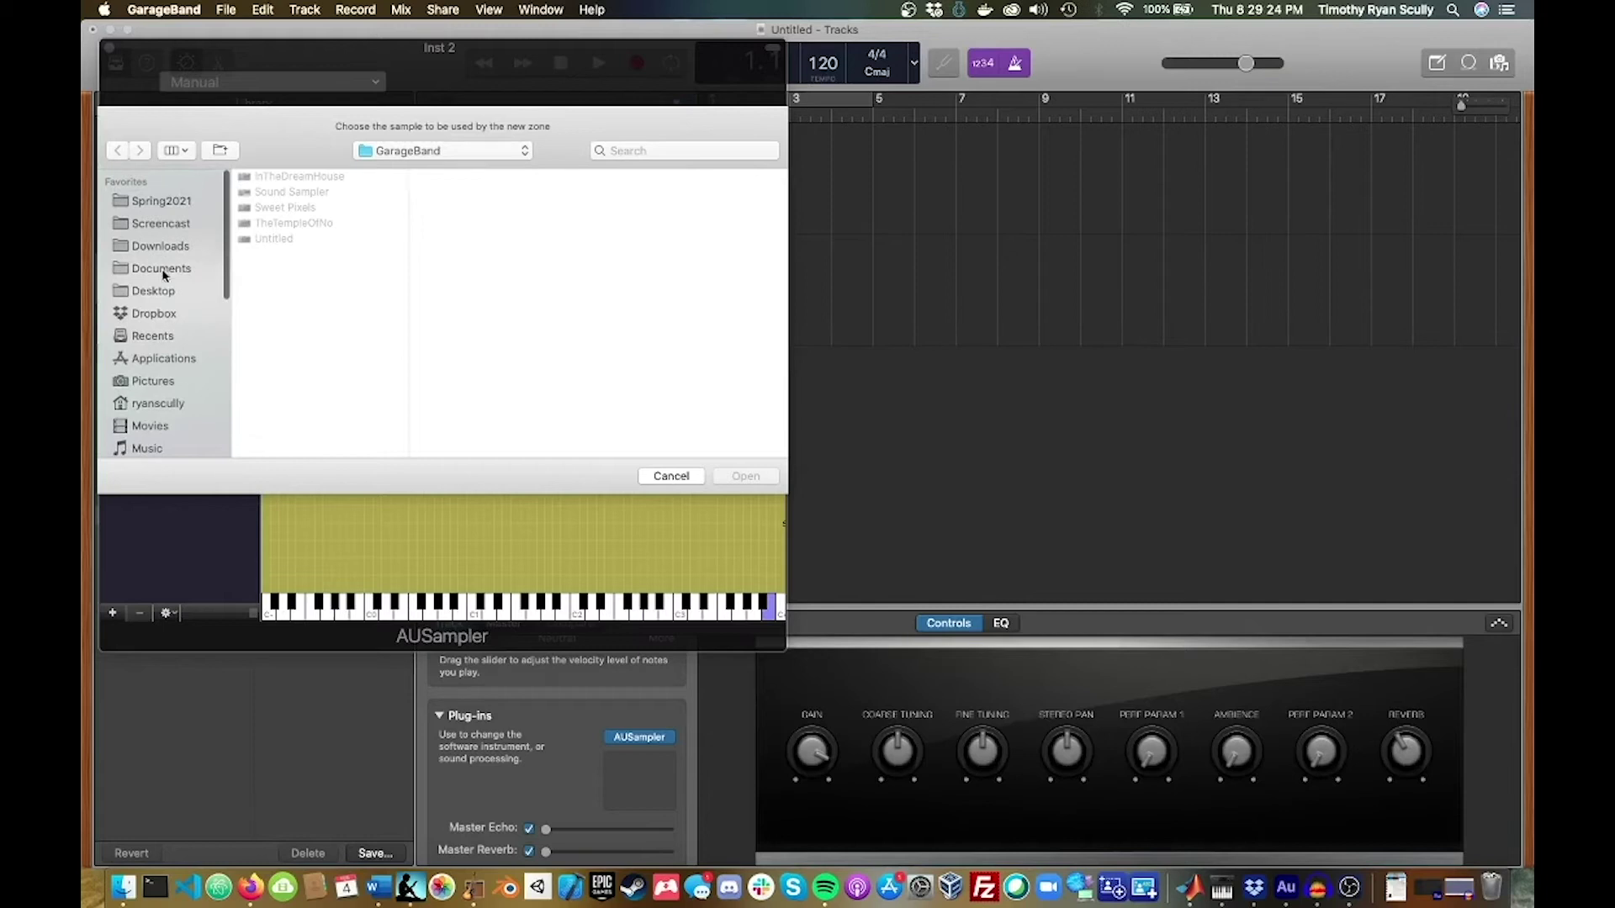
scroll(160, 293, down, 2)
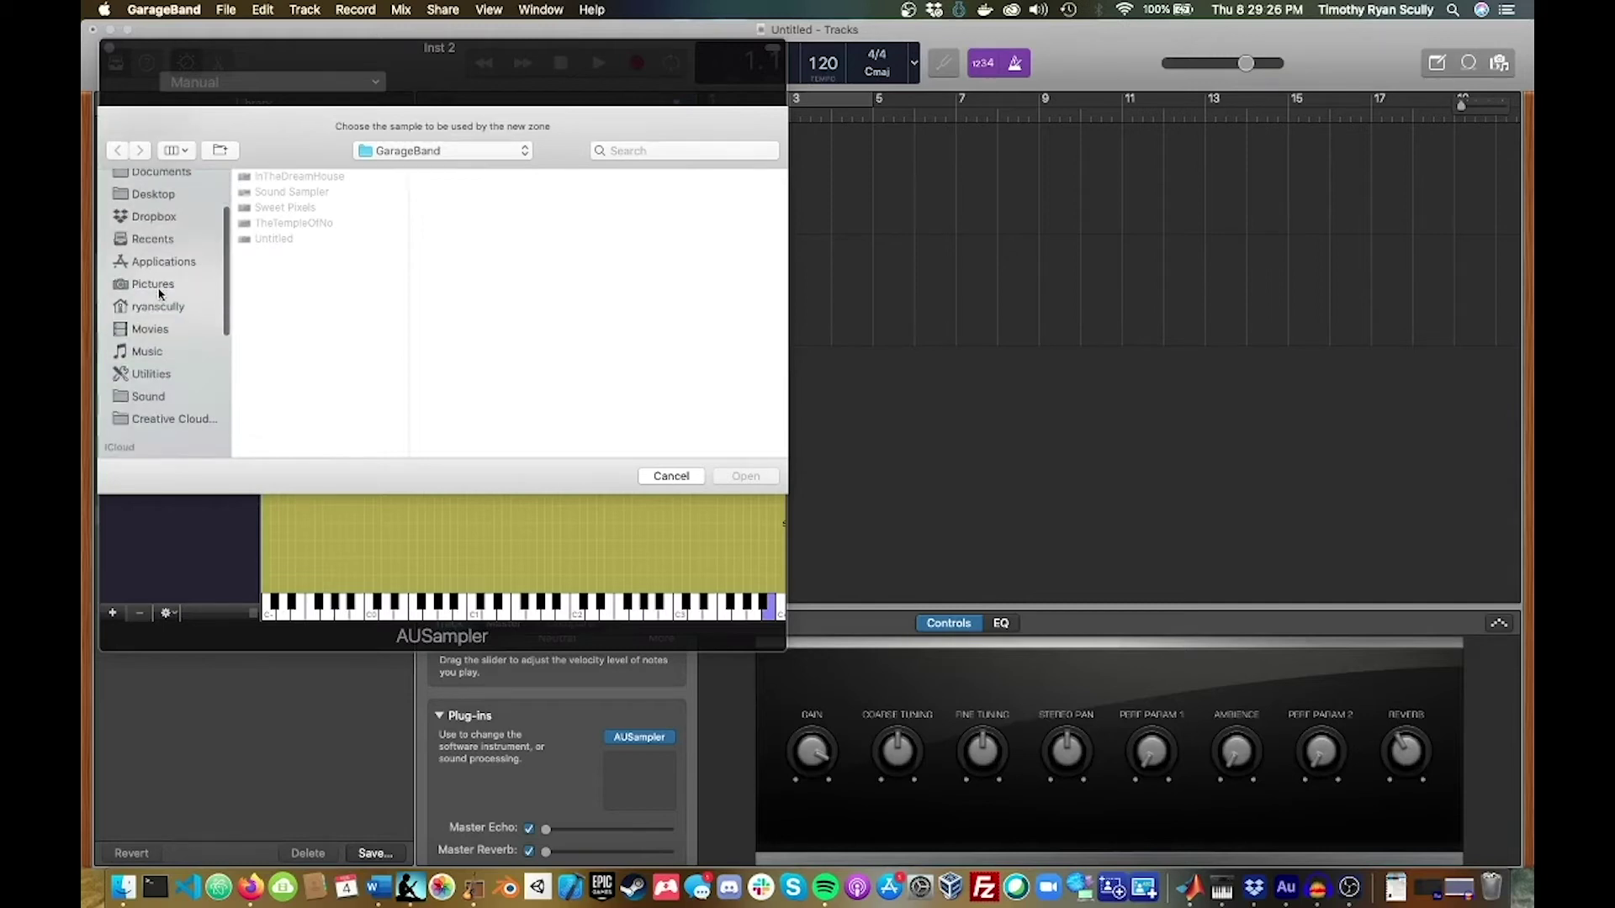
click(144, 399)
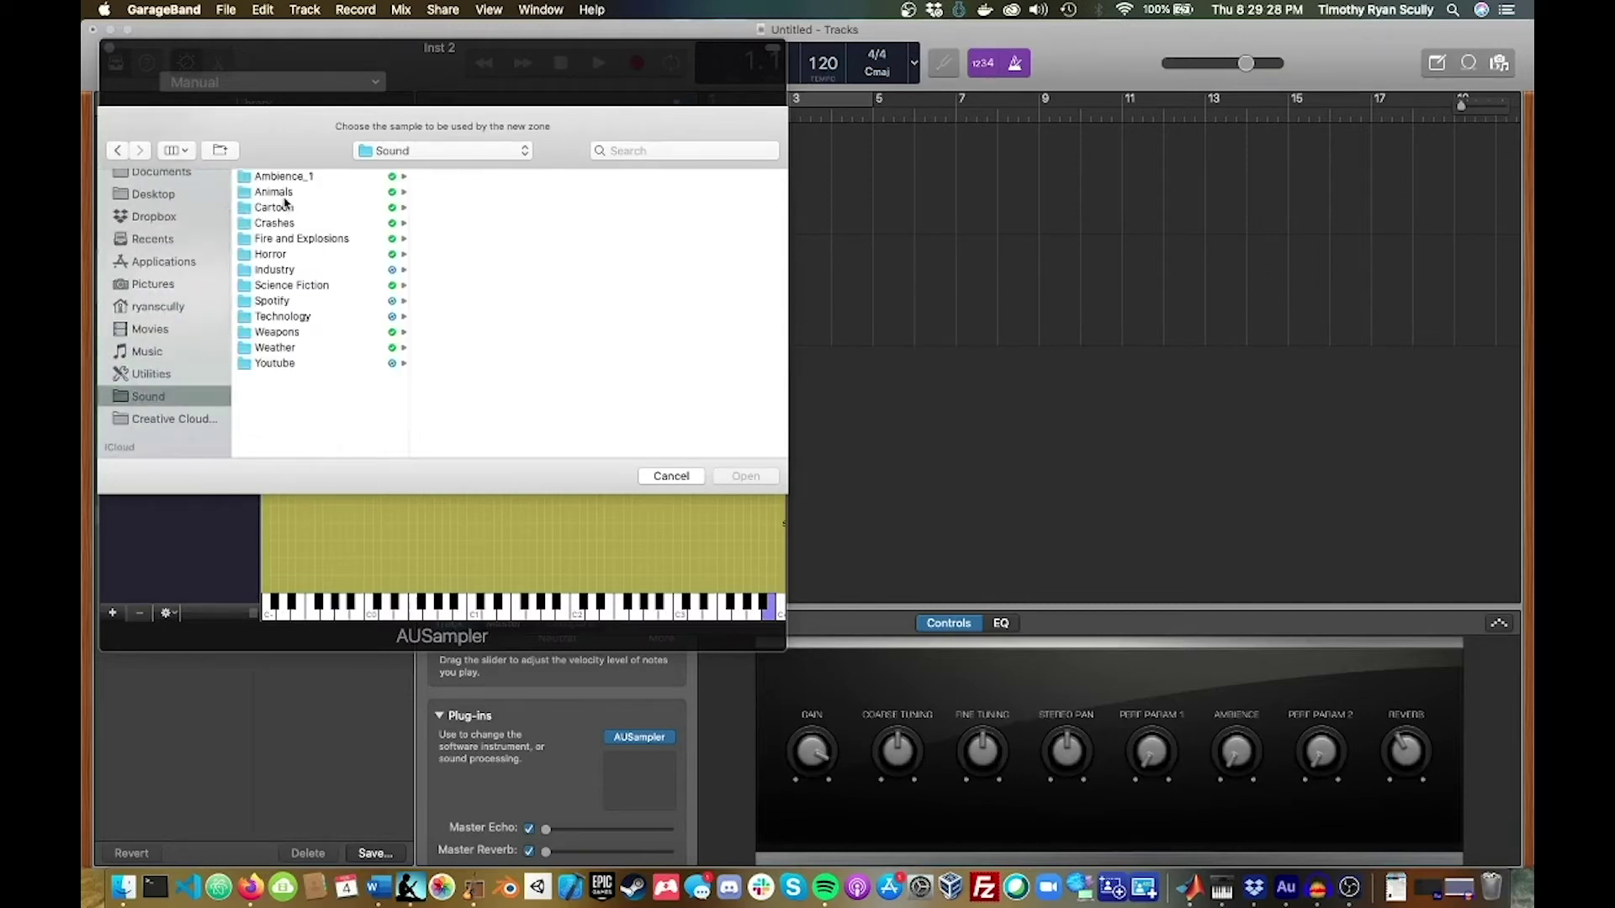
Look for usable samples in the Youtube folder, under RenAndStimpy's Dramatic Cues sounds and in AudioBooks
click(312, 363)
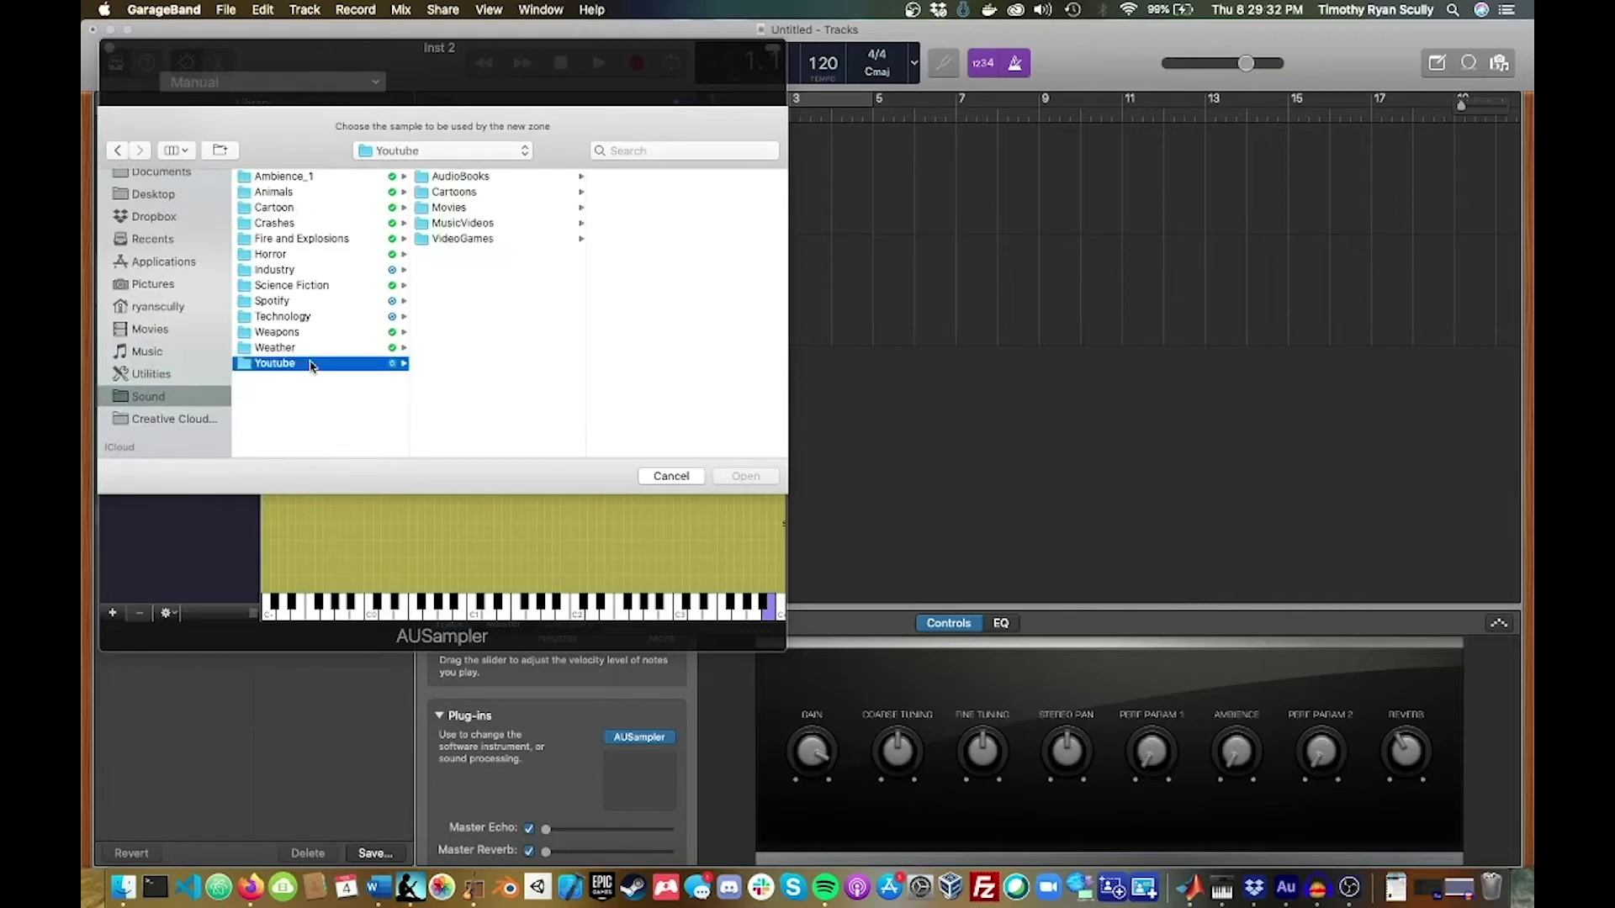
click(464, 192)
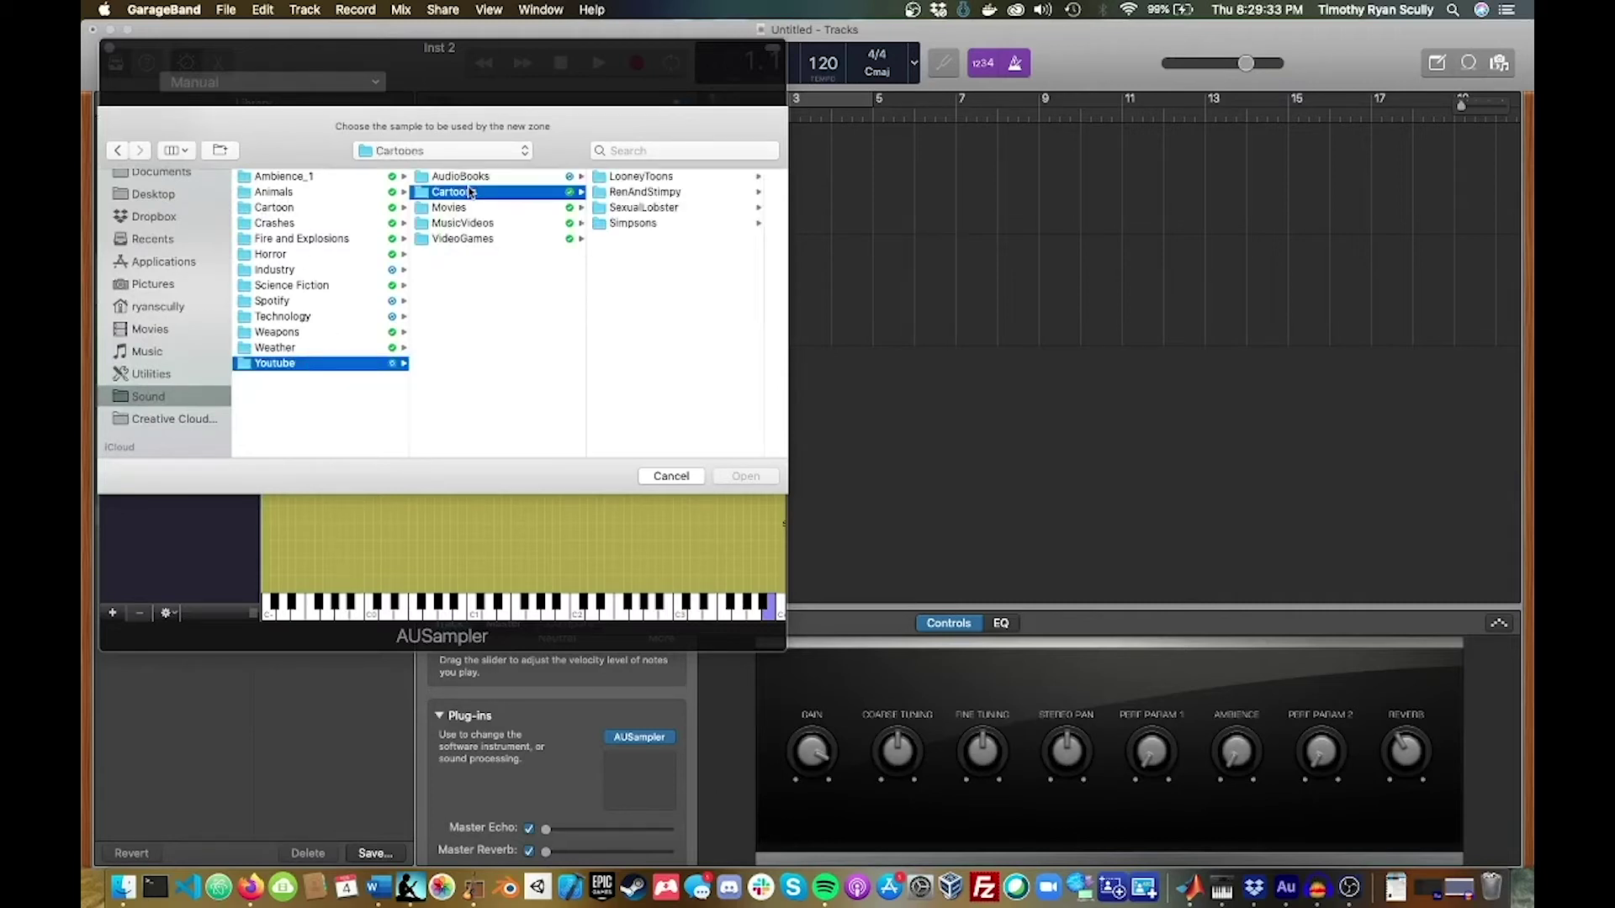
click(665, 193)
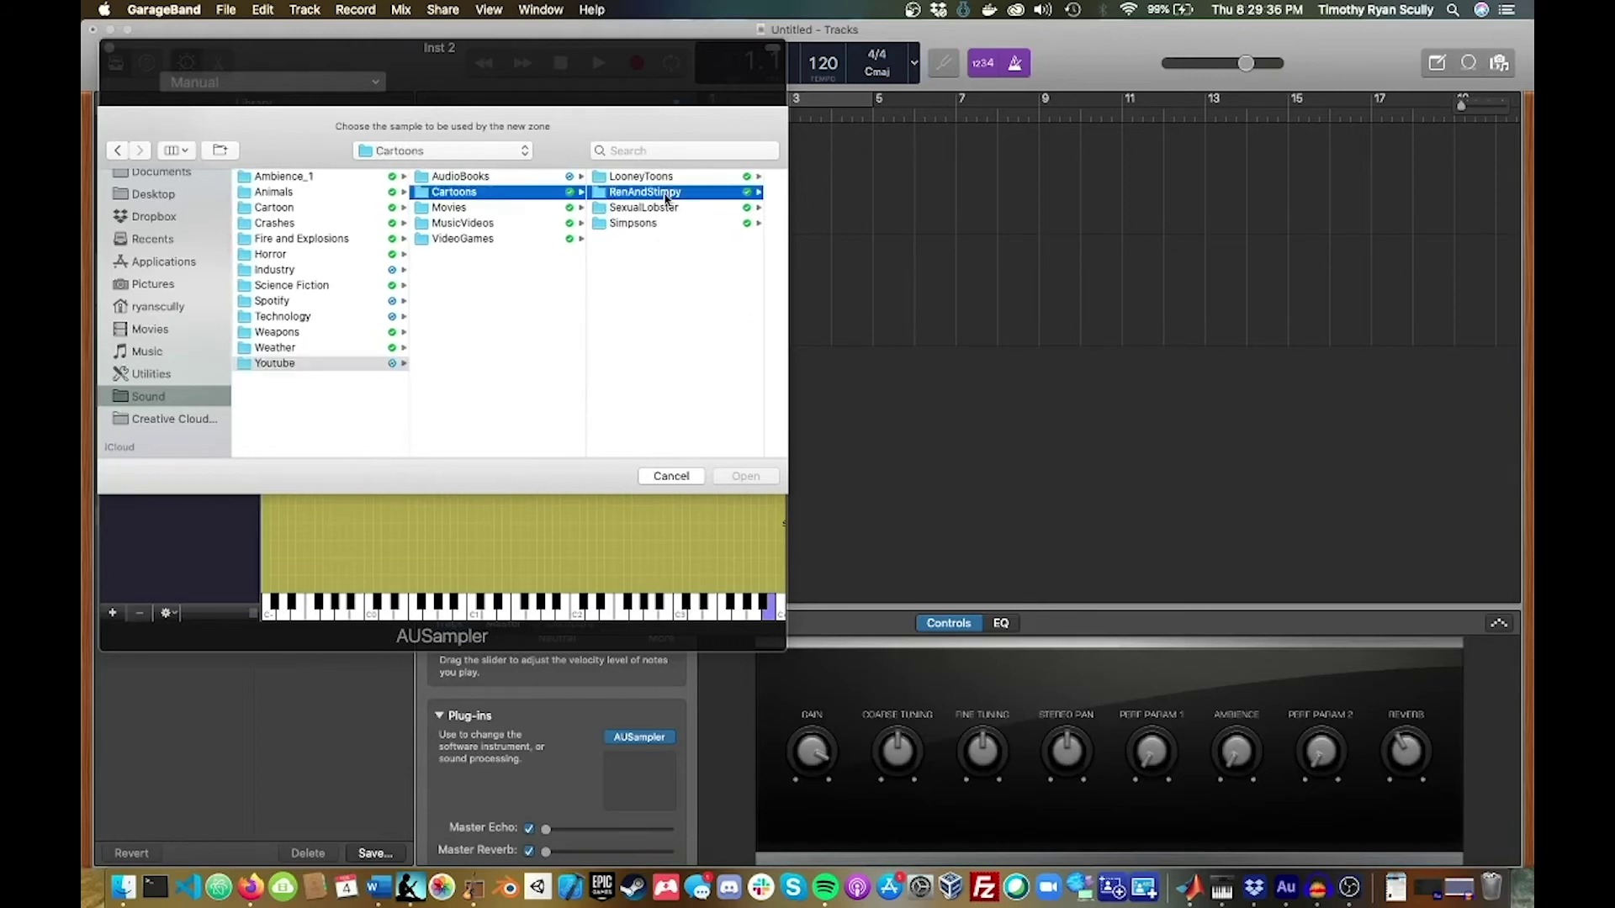
click(661, 193)
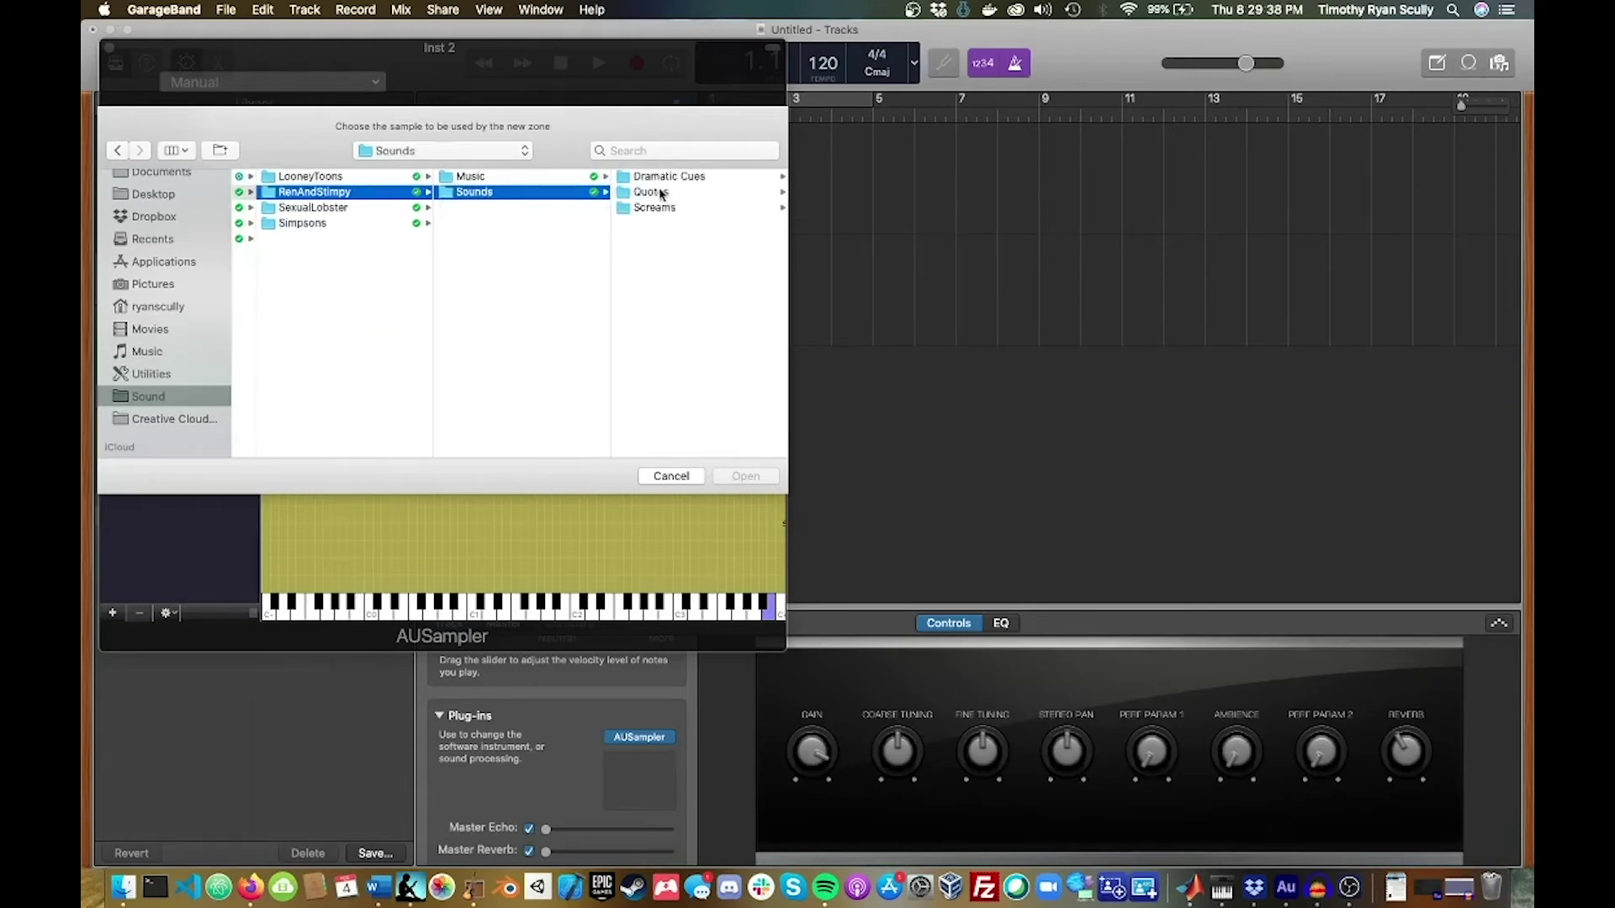
click(666, 176)
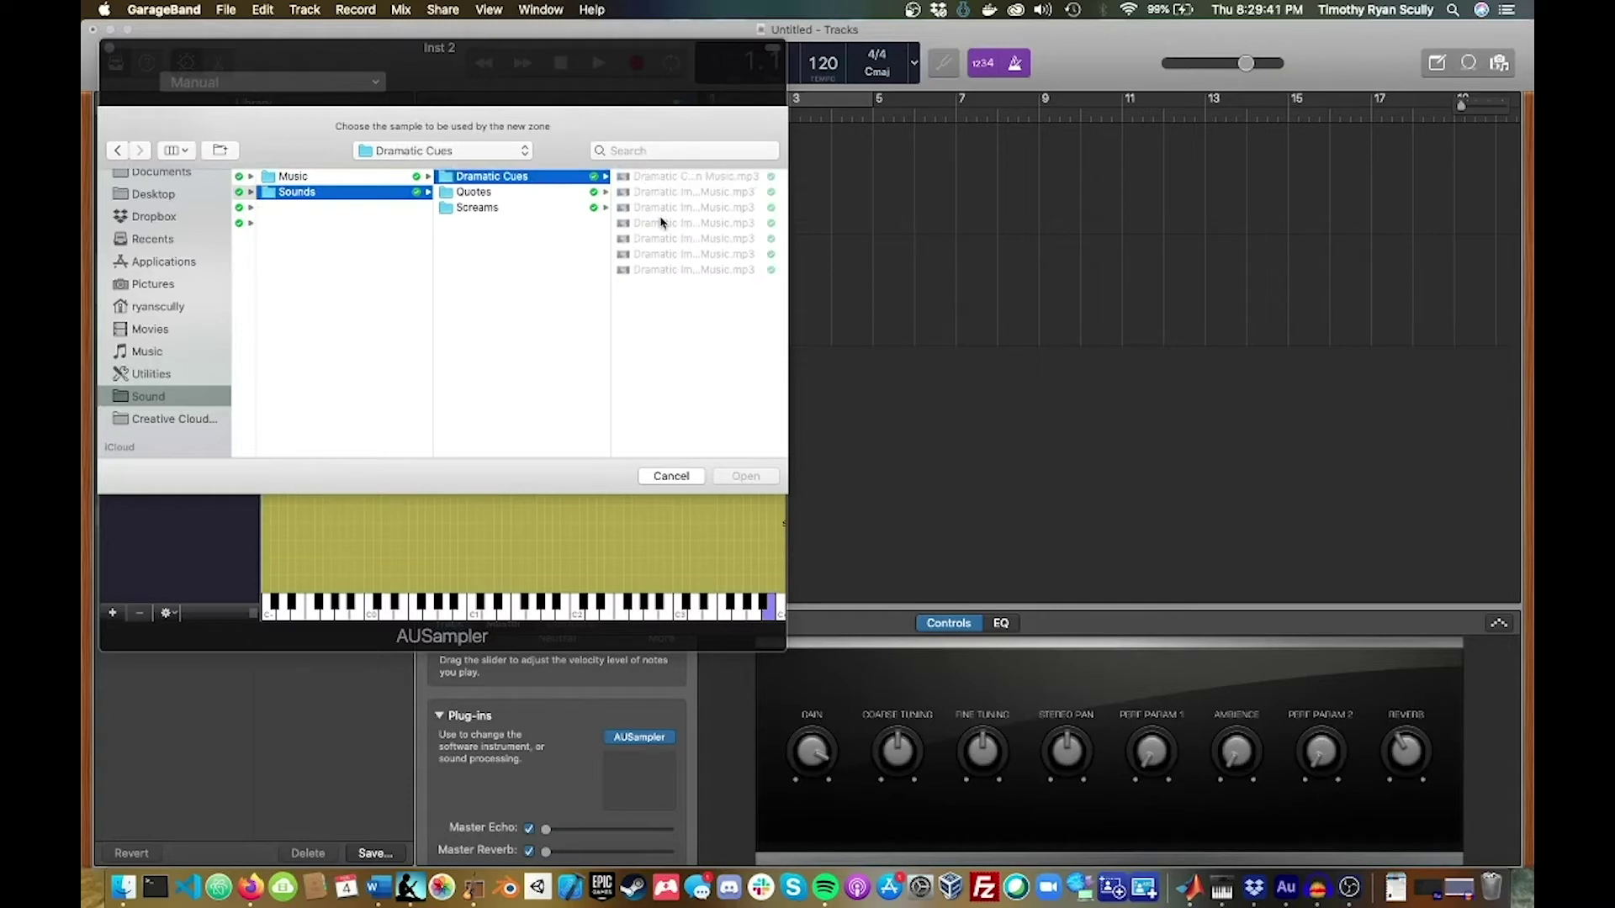
click(637, 180)
scroll(513, 185, left, 10)
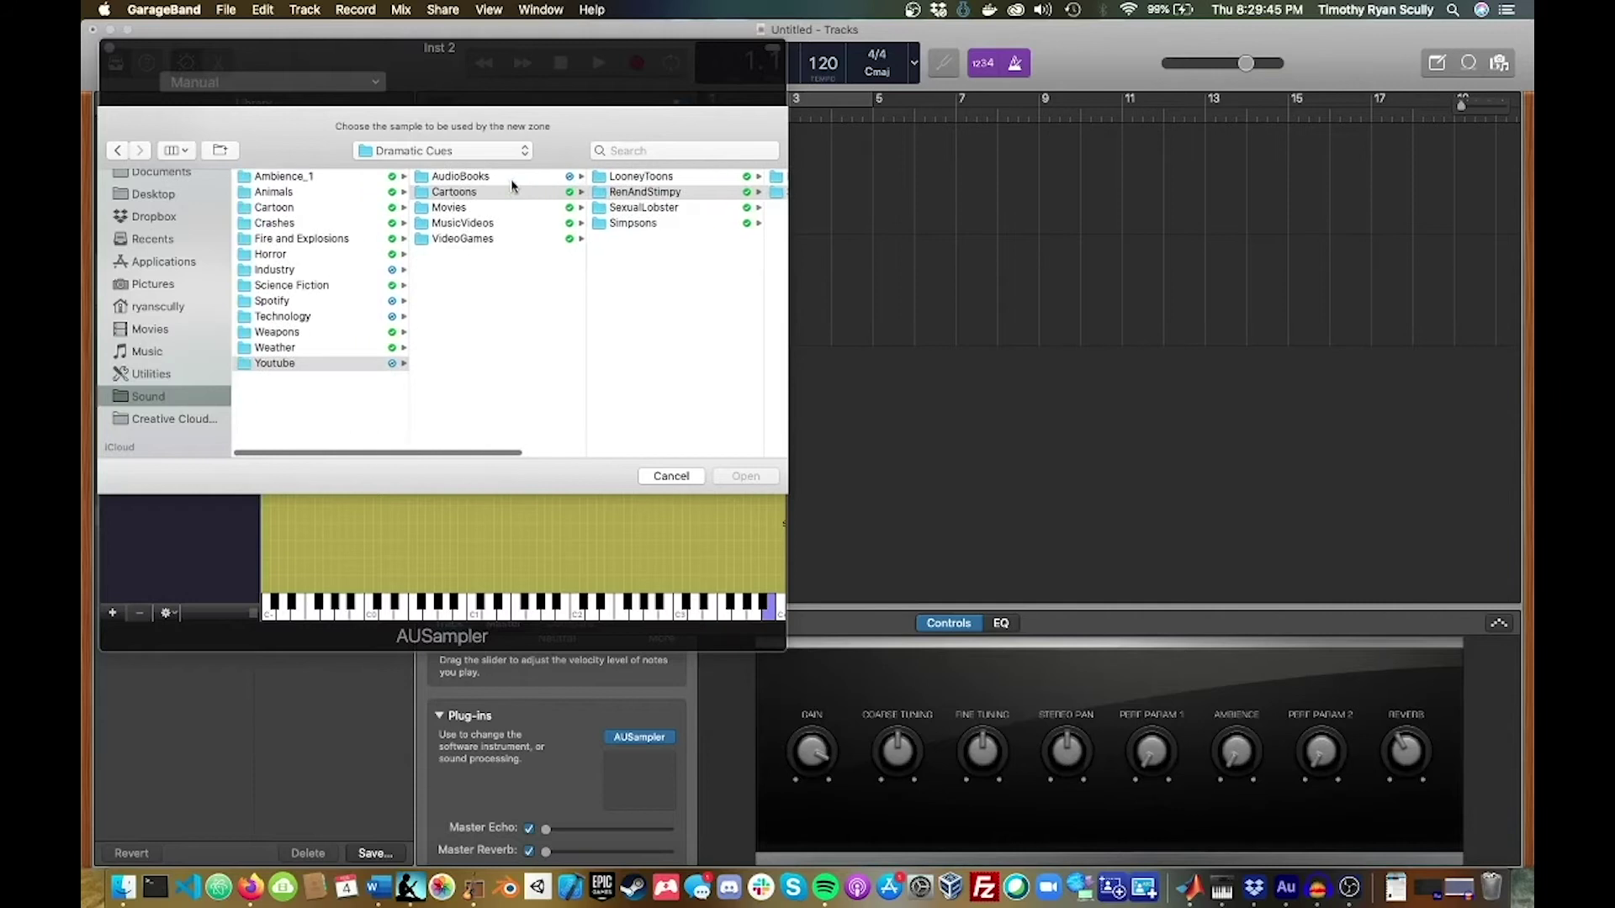
click(467, 175)
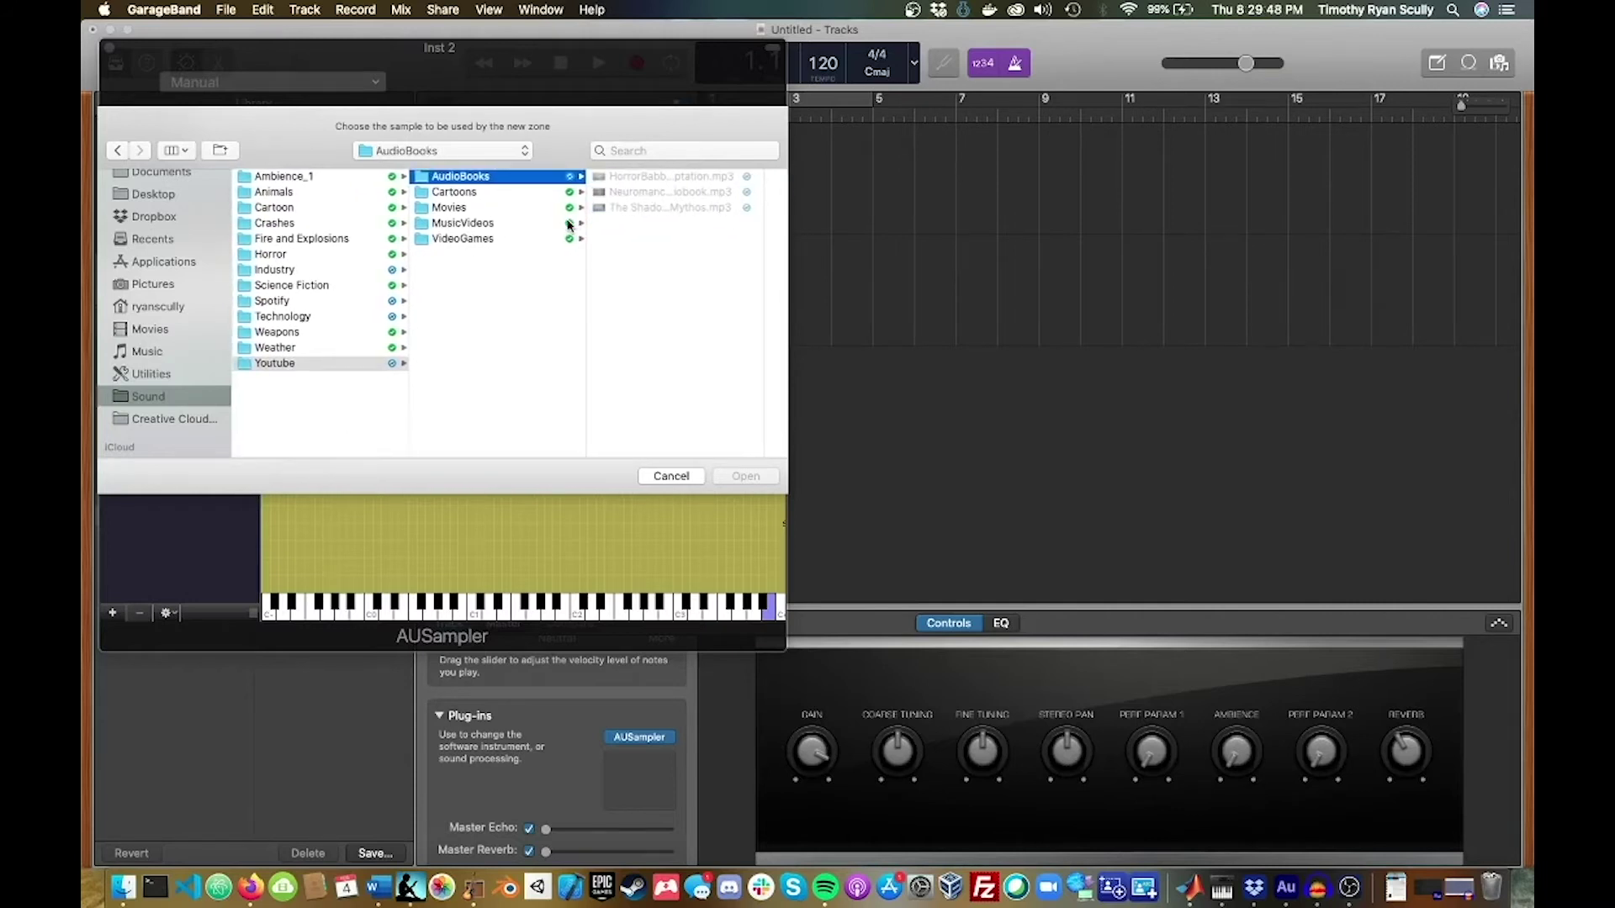
Preview the Industry Aluminum Pipe Vibrating 04.wav sample from the Industry folder
key(Left)
key(i)
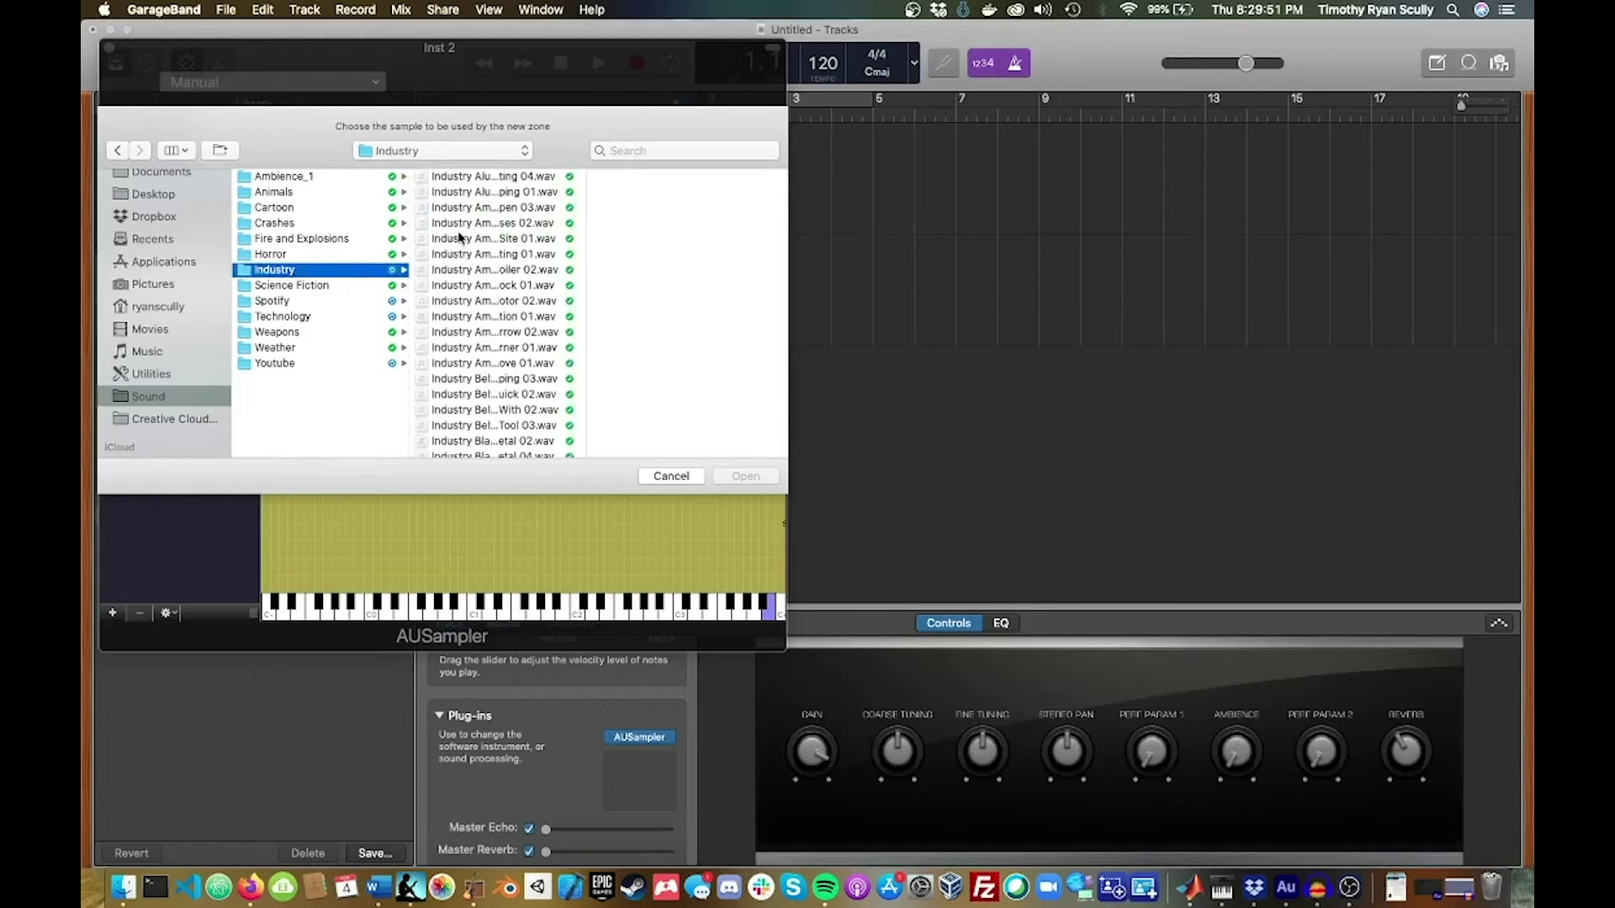
click(488, 179)
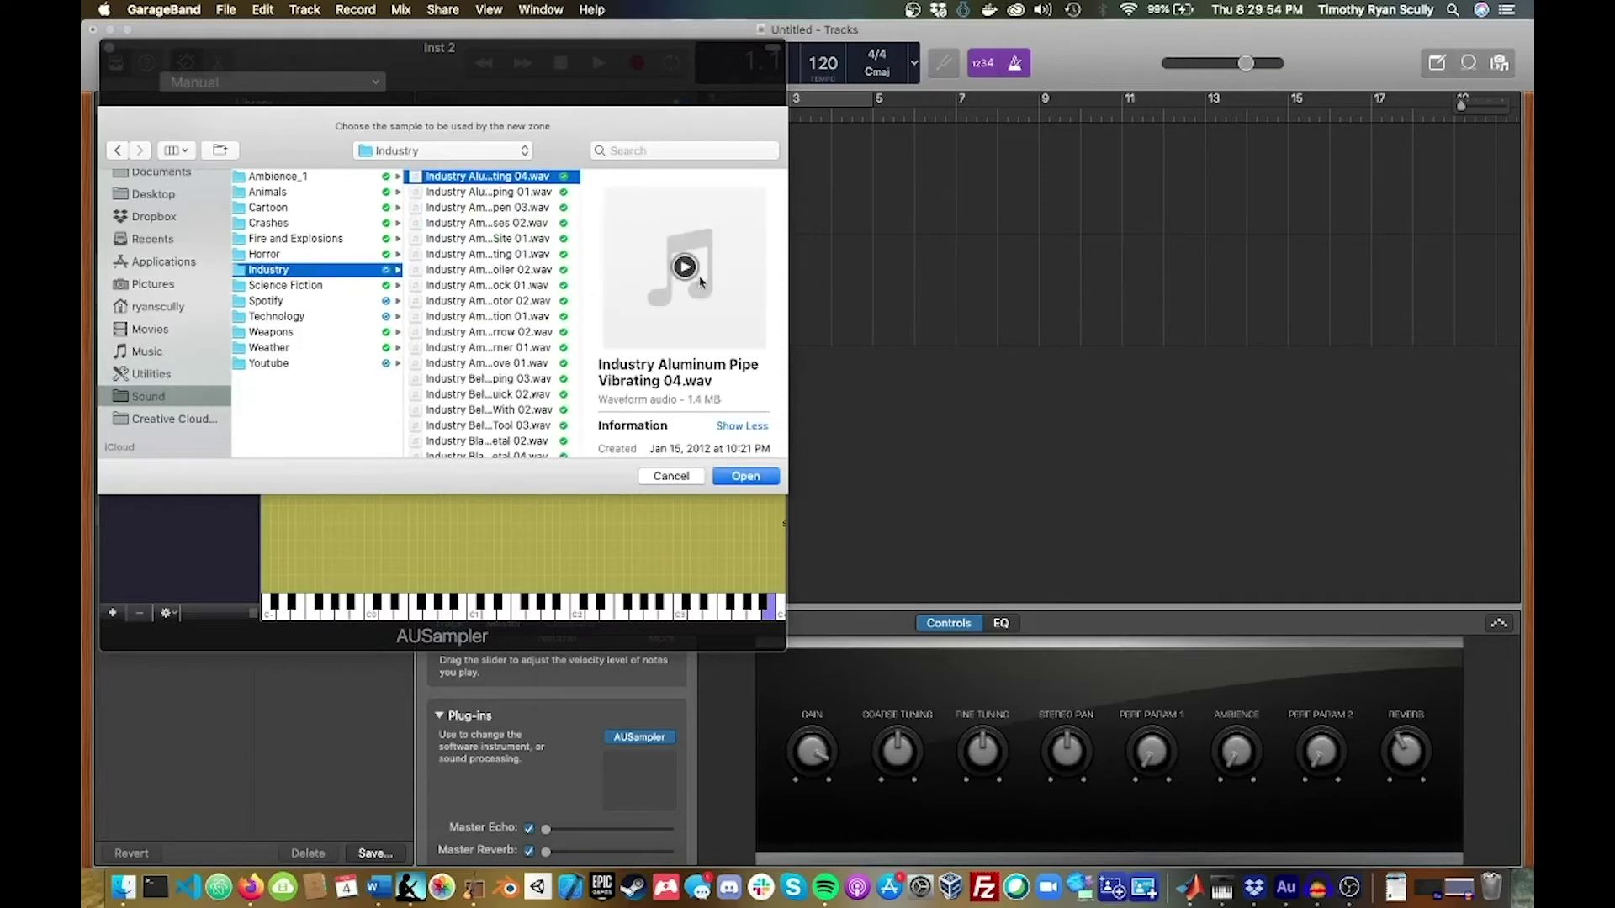
click(684, 267)
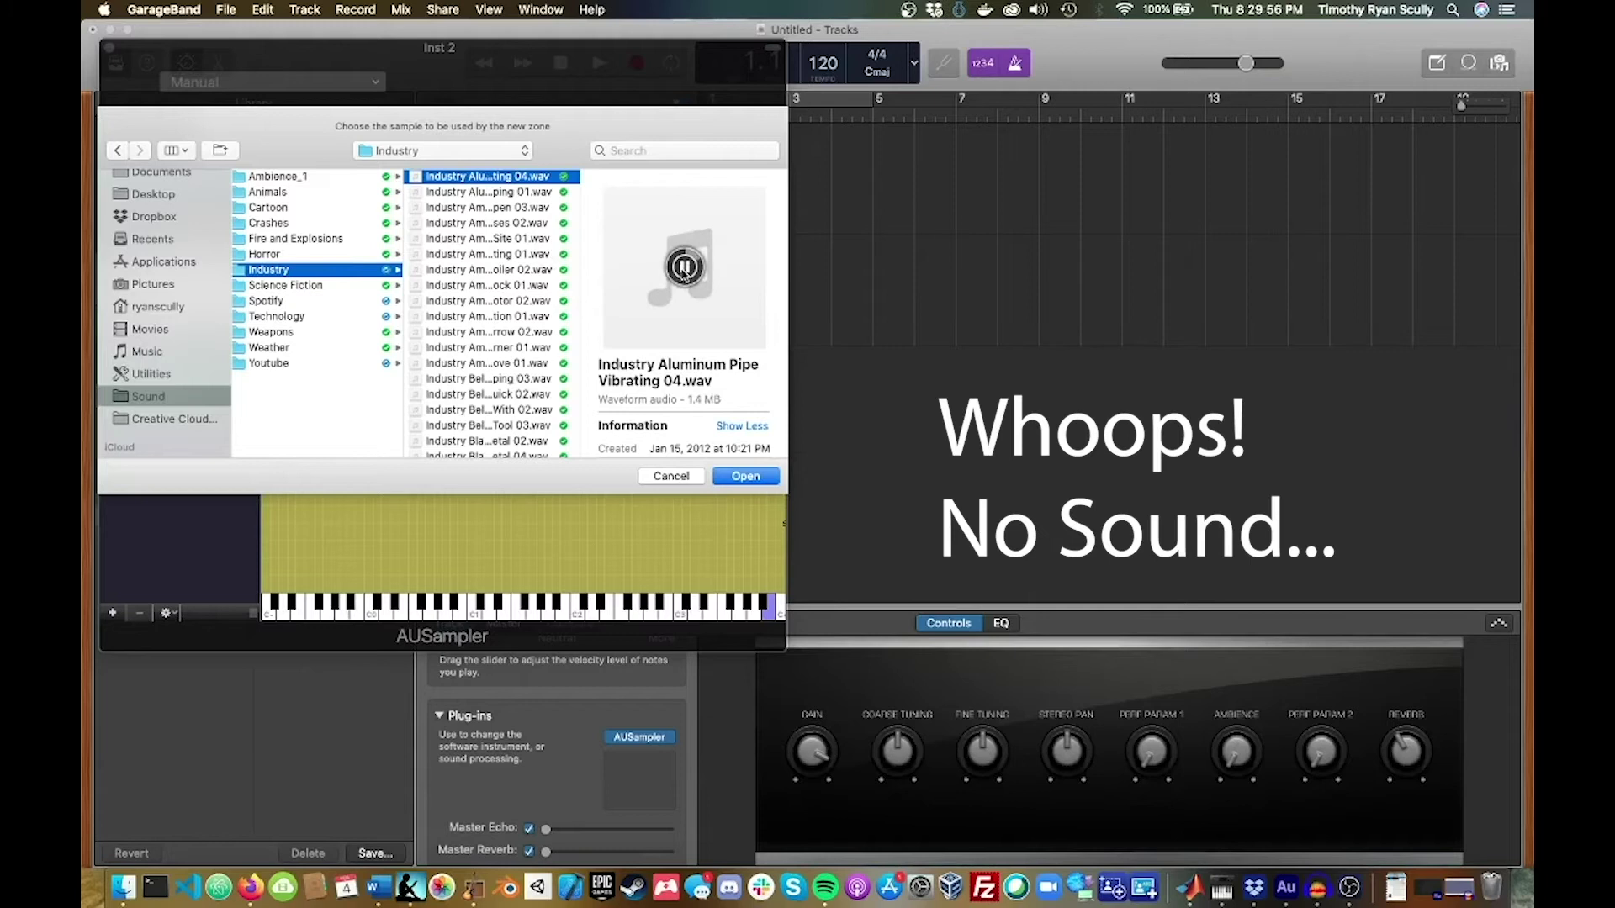
Browse the electronic sounds in the Science Fiction folder and preview the sample ending in Slow 101.wav
click(355, 287)
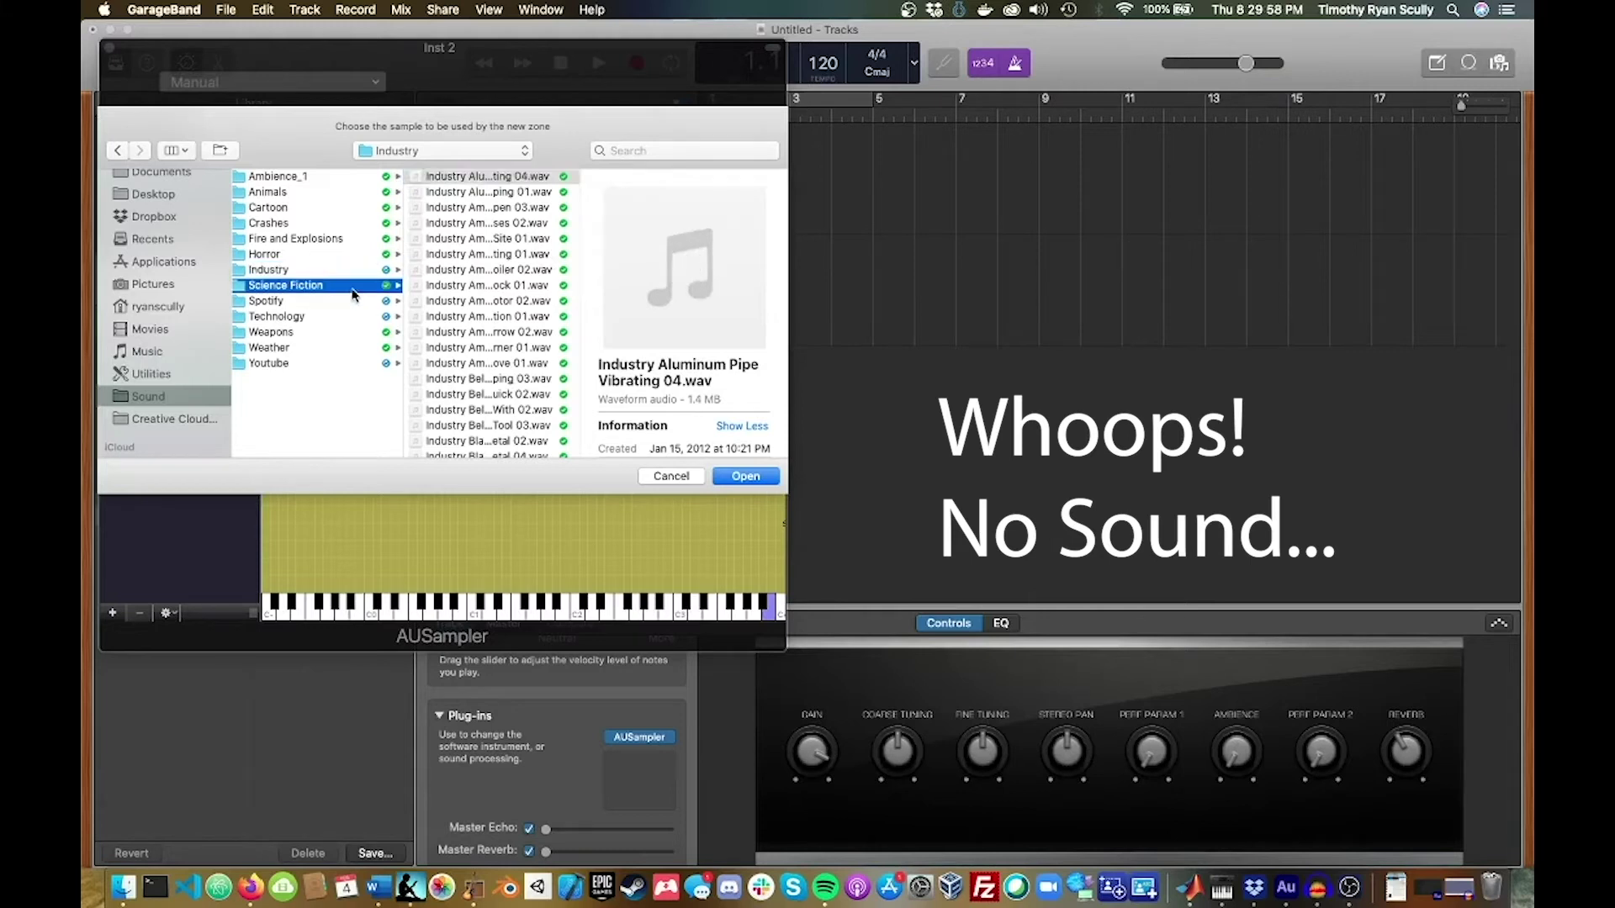
click(497, 275)
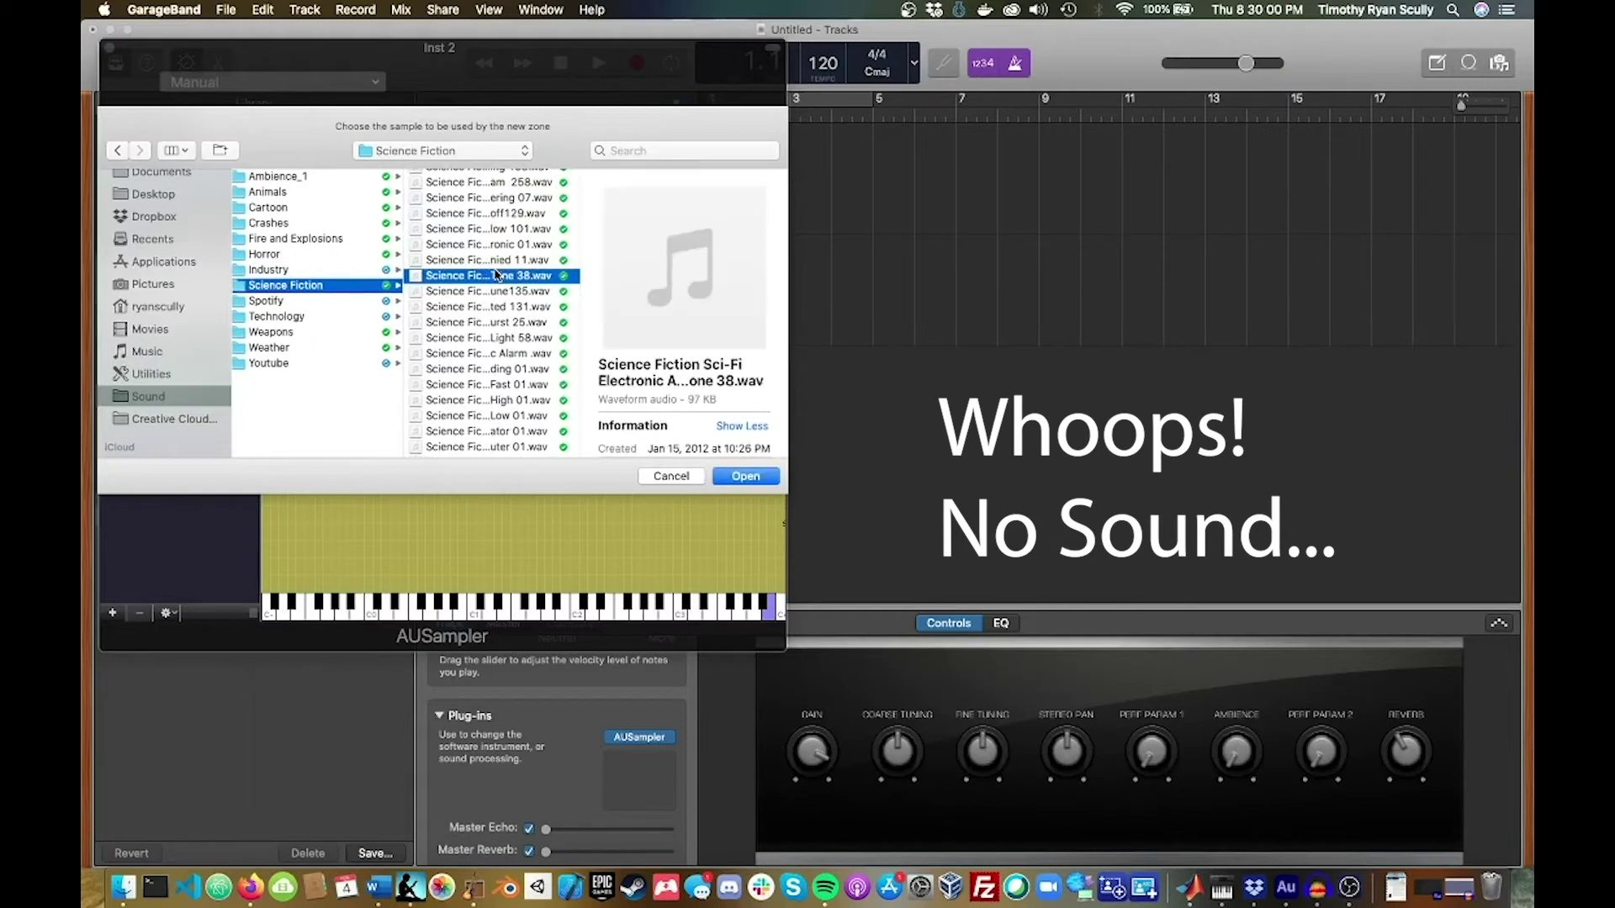
mouse_move(682, 267)
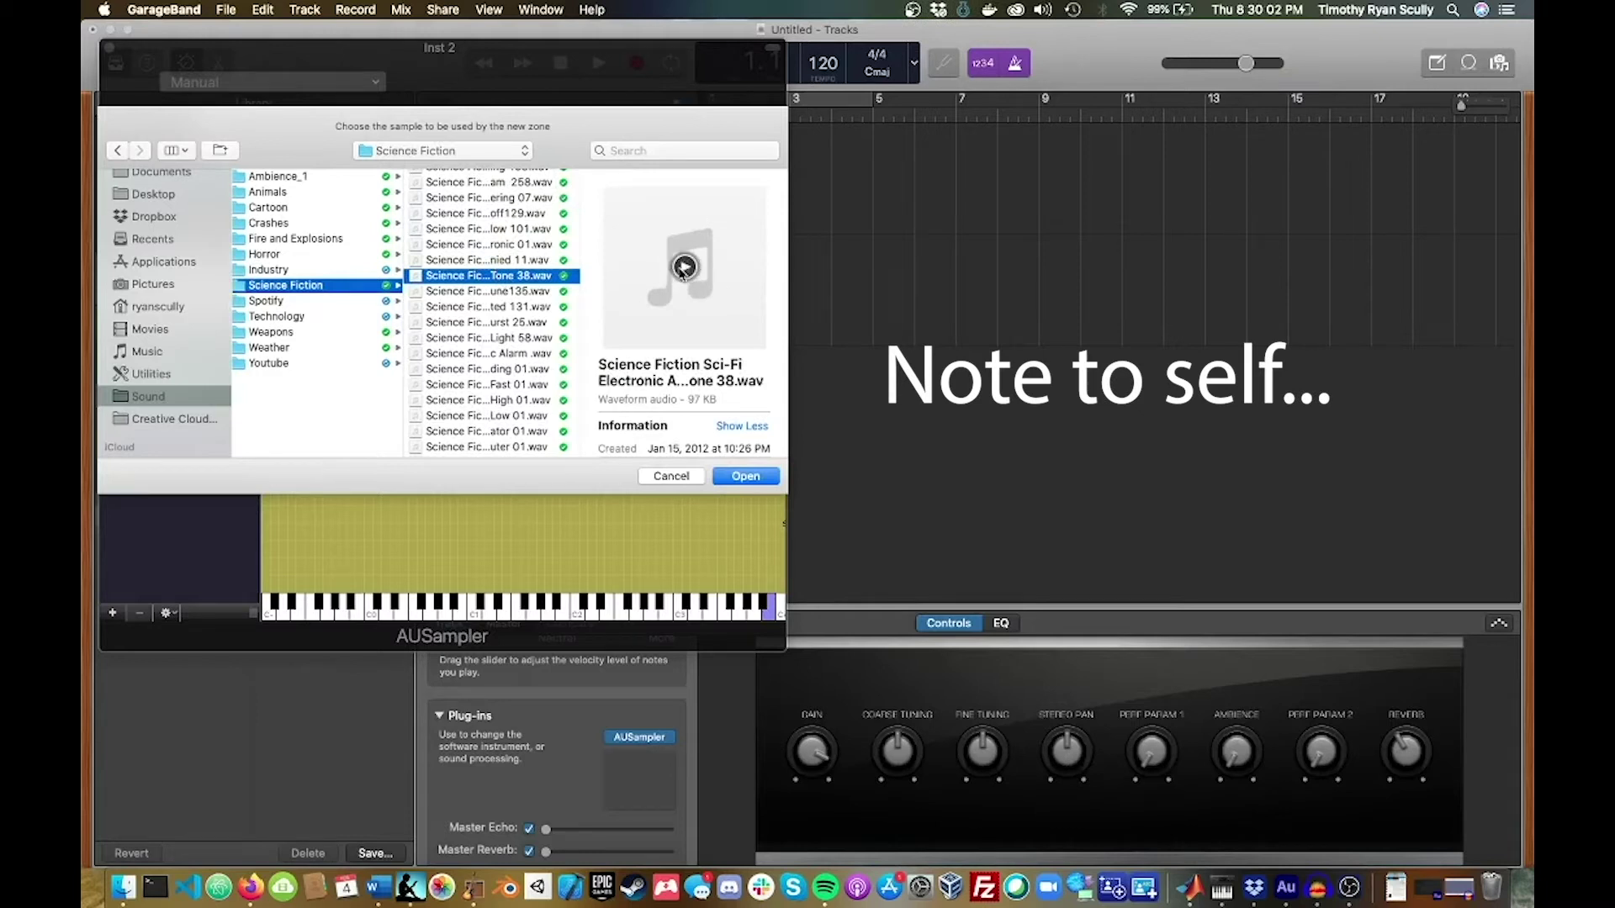
key(Up)
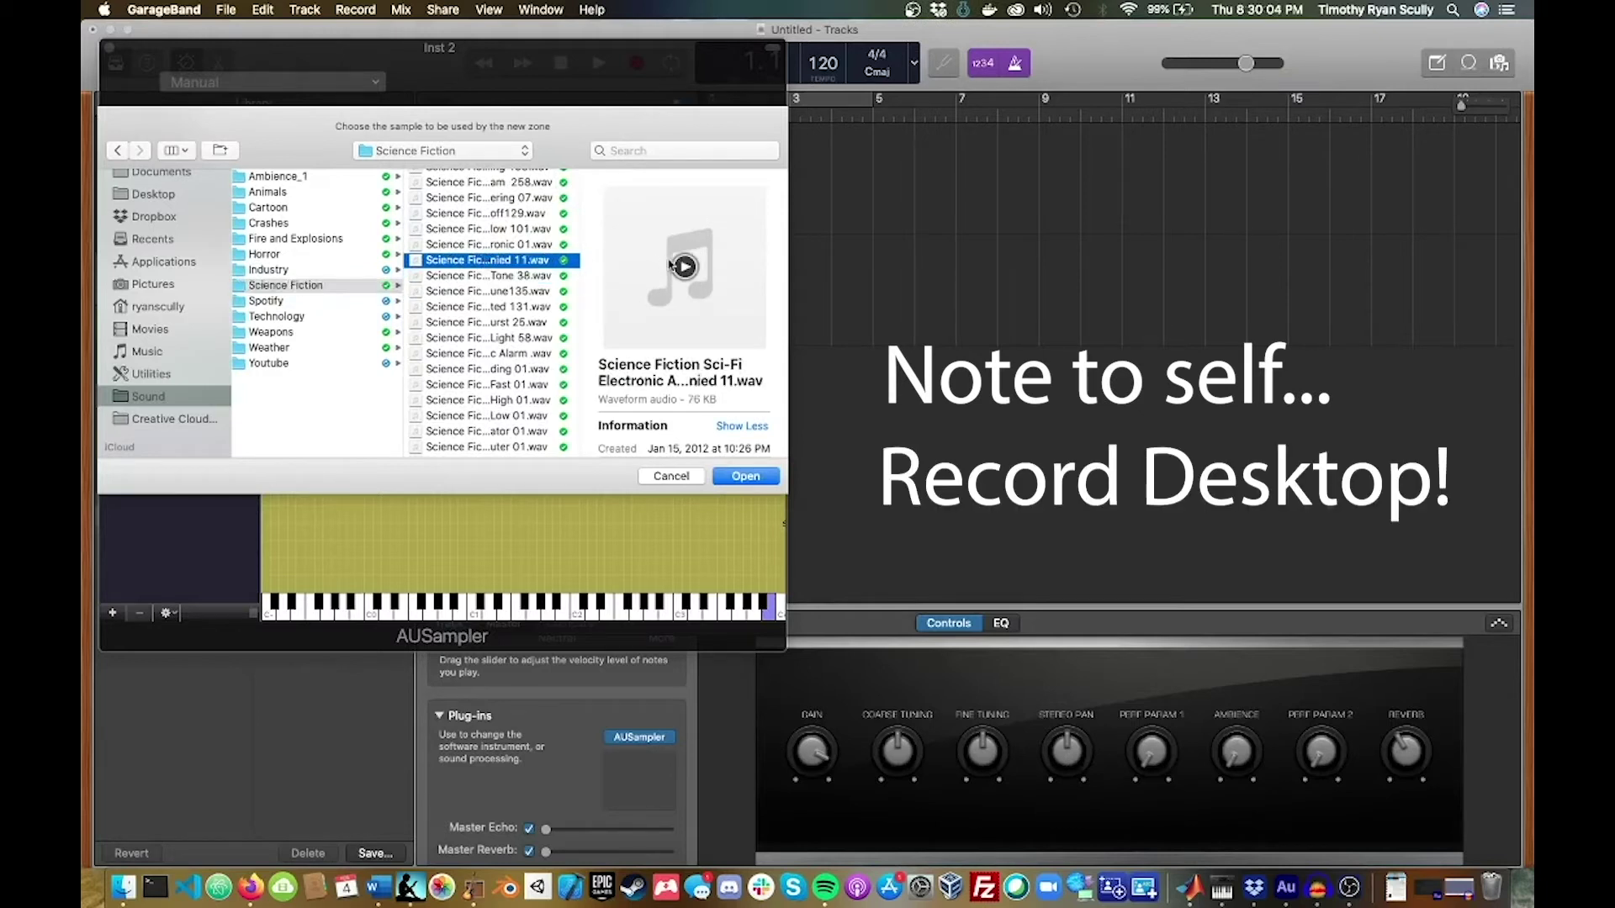
key(Up)
key(Up)
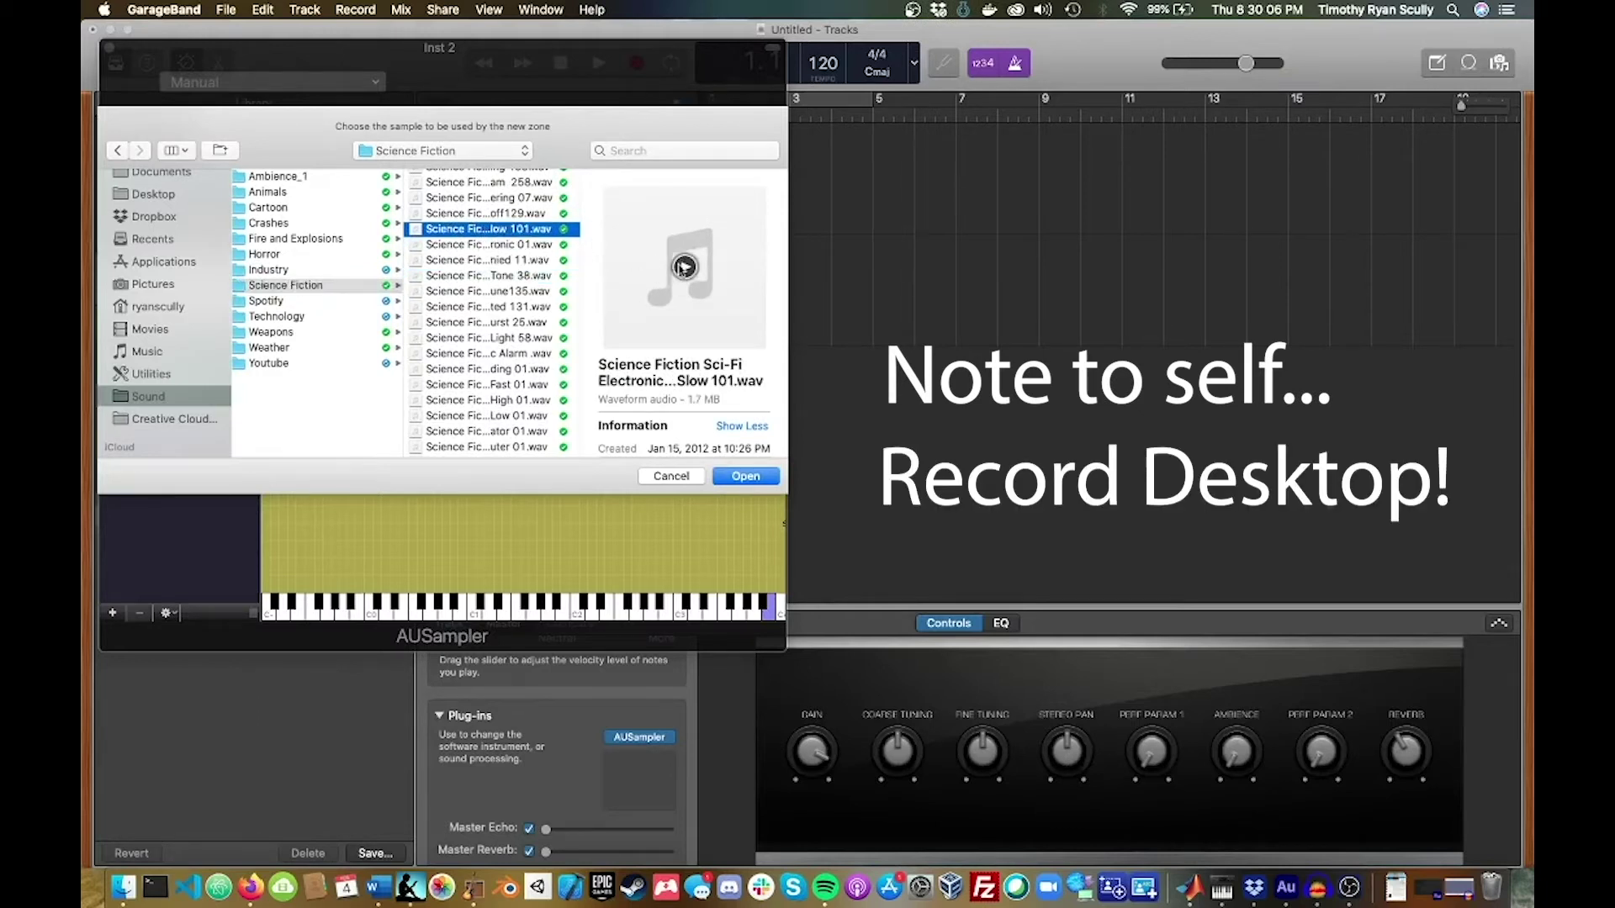
click(682, 267)
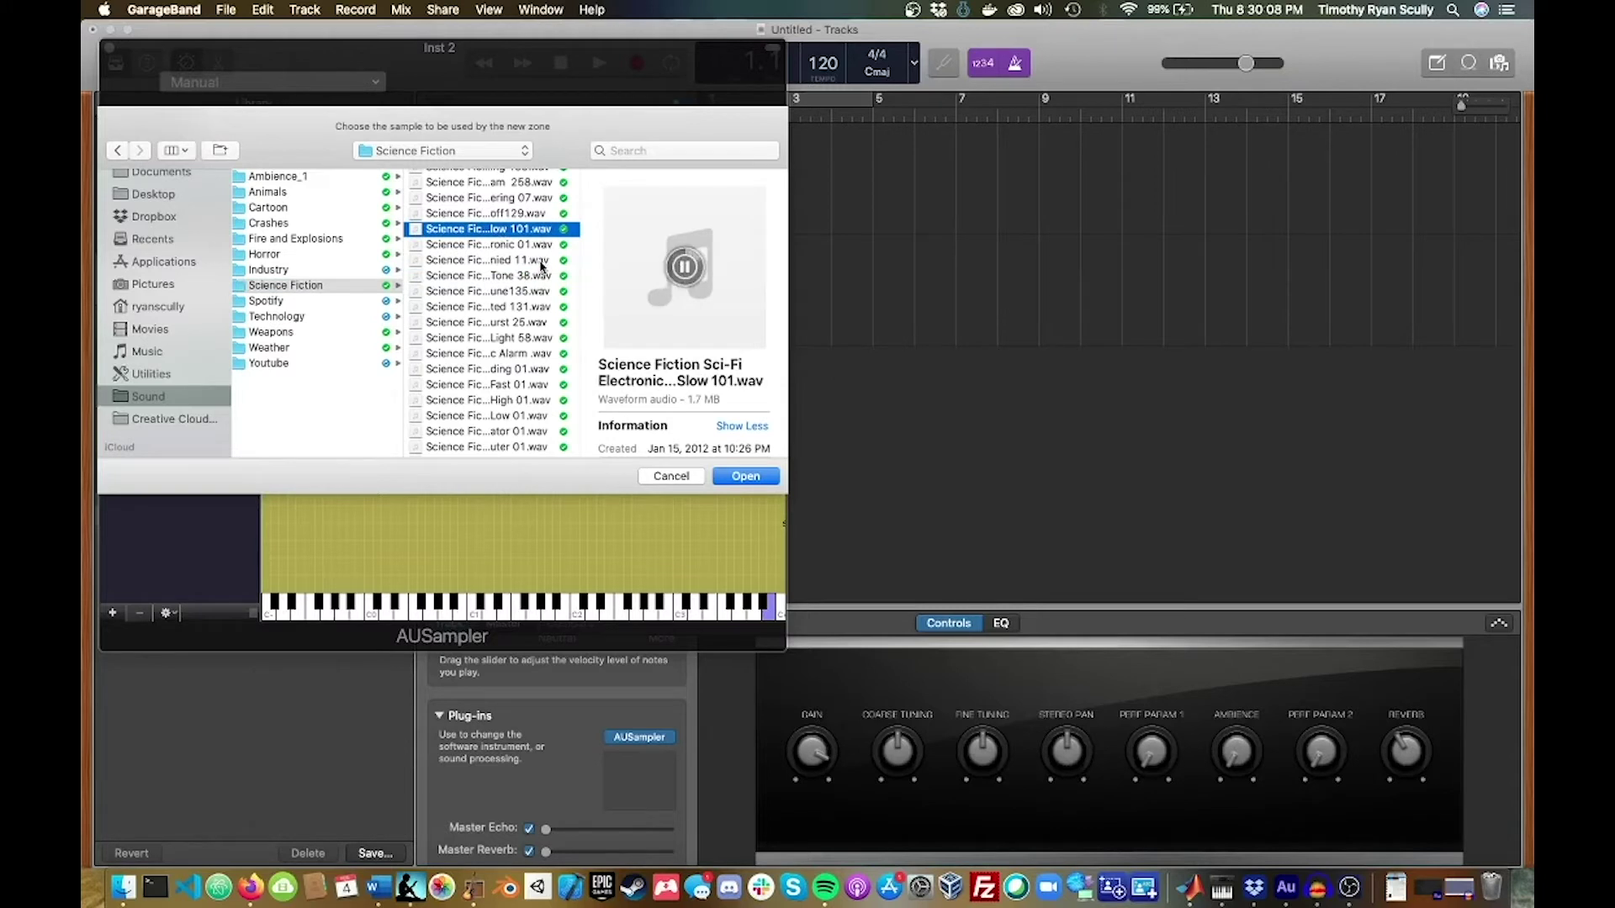
Audition further Science Fiction samples and load Science Fiction Sci-Fi Electronic Alert Beep High 01.wav as the new zone's sample
click(548, 368)
click(686, 267)
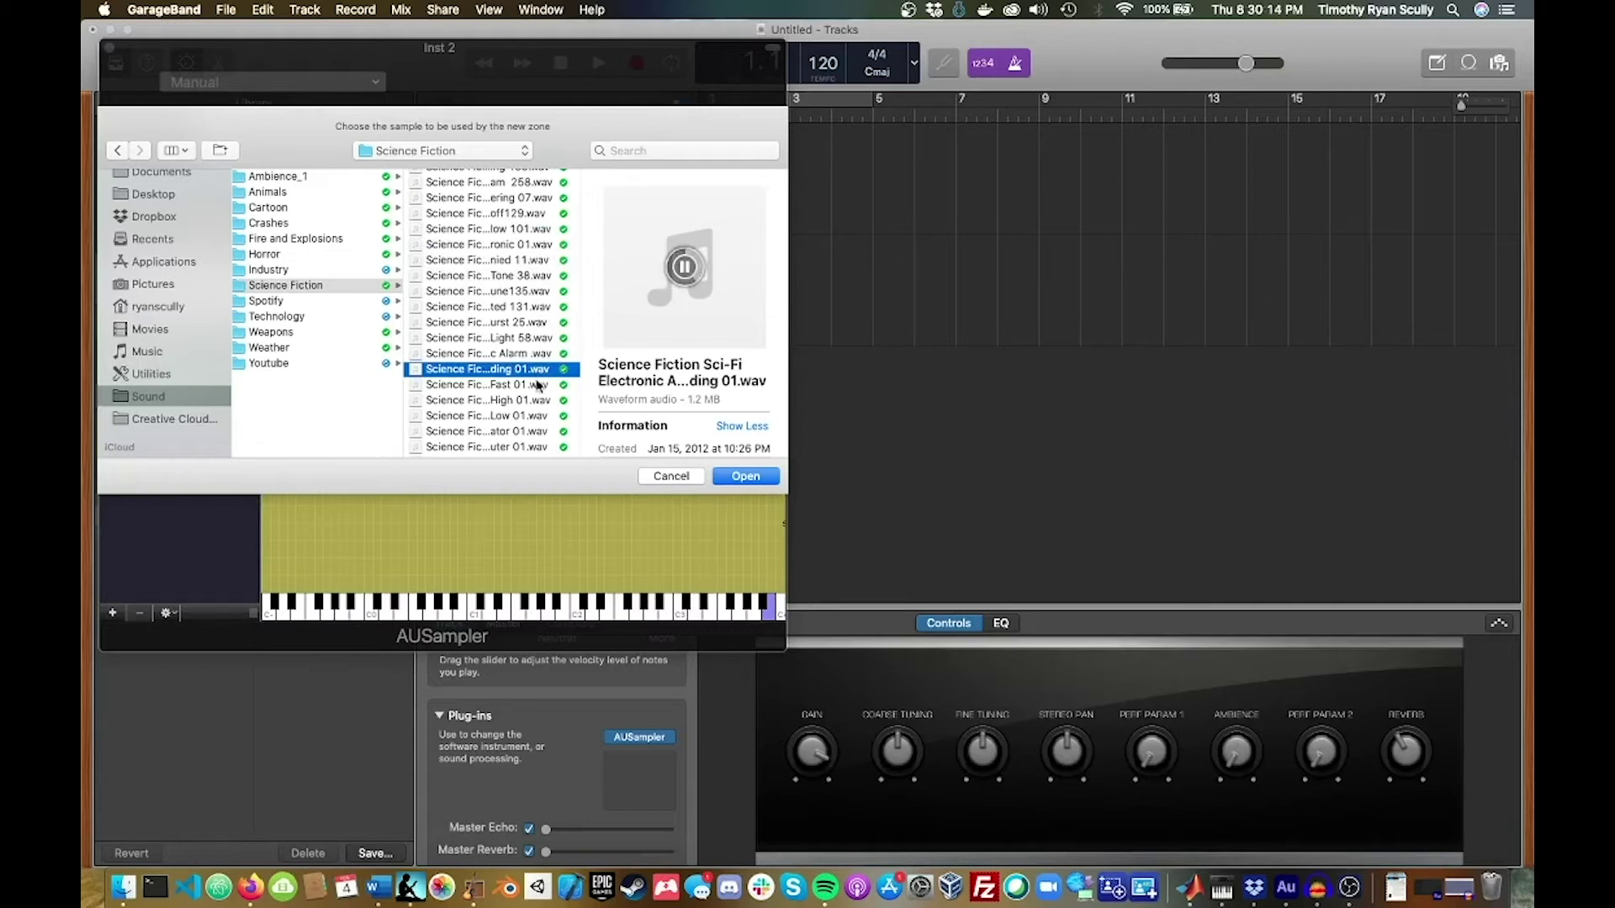
key(Down)
key(Down)
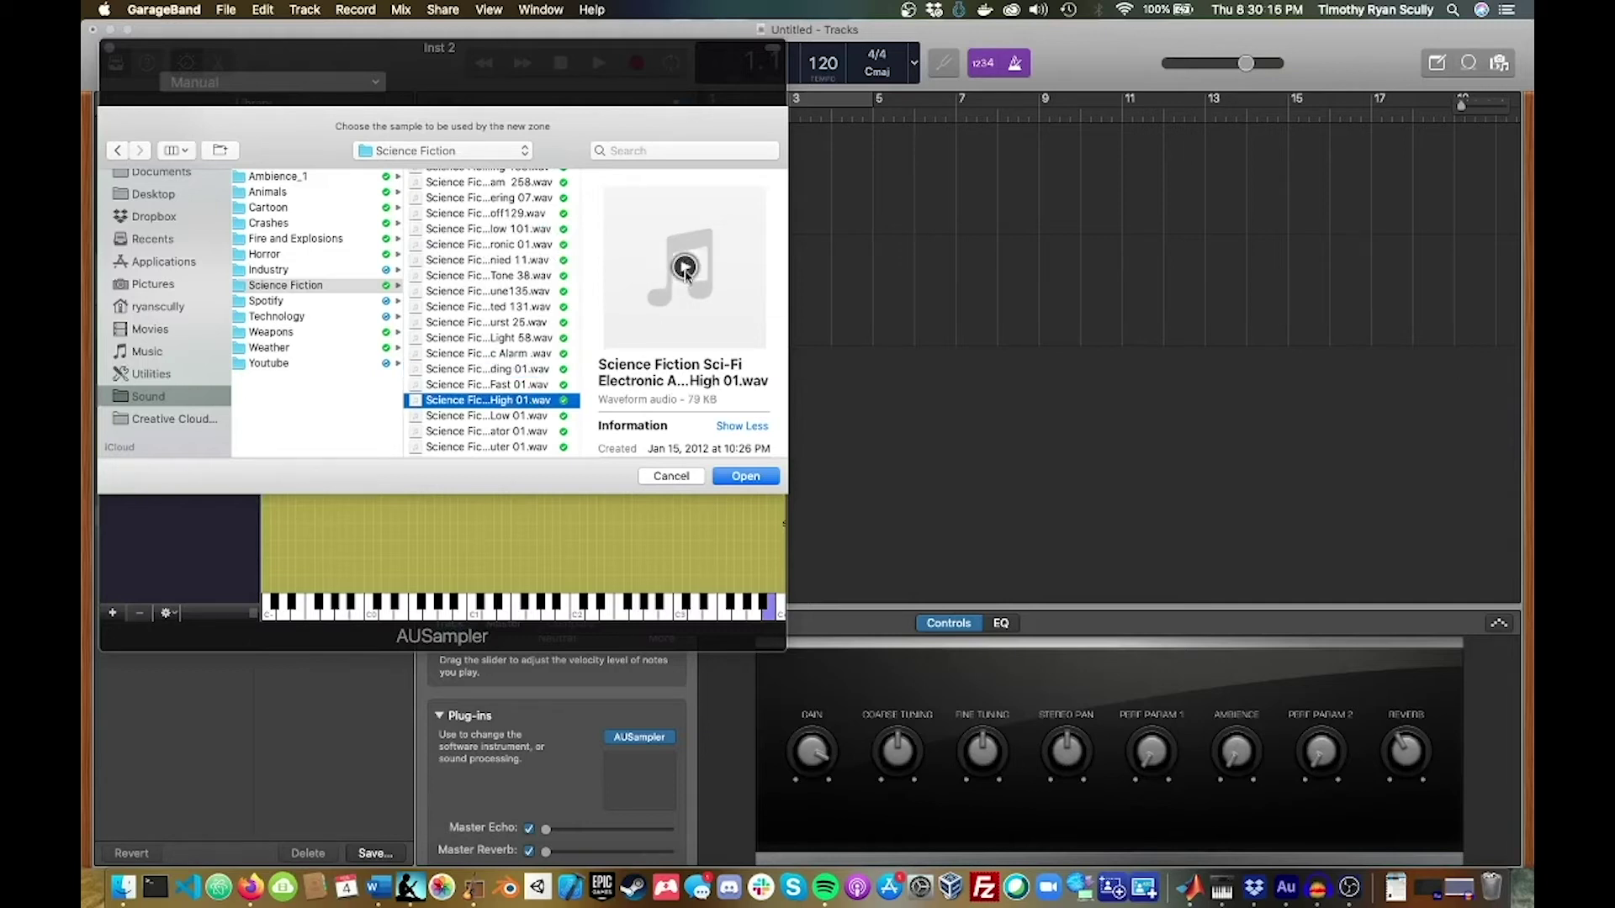
click(757, 477)
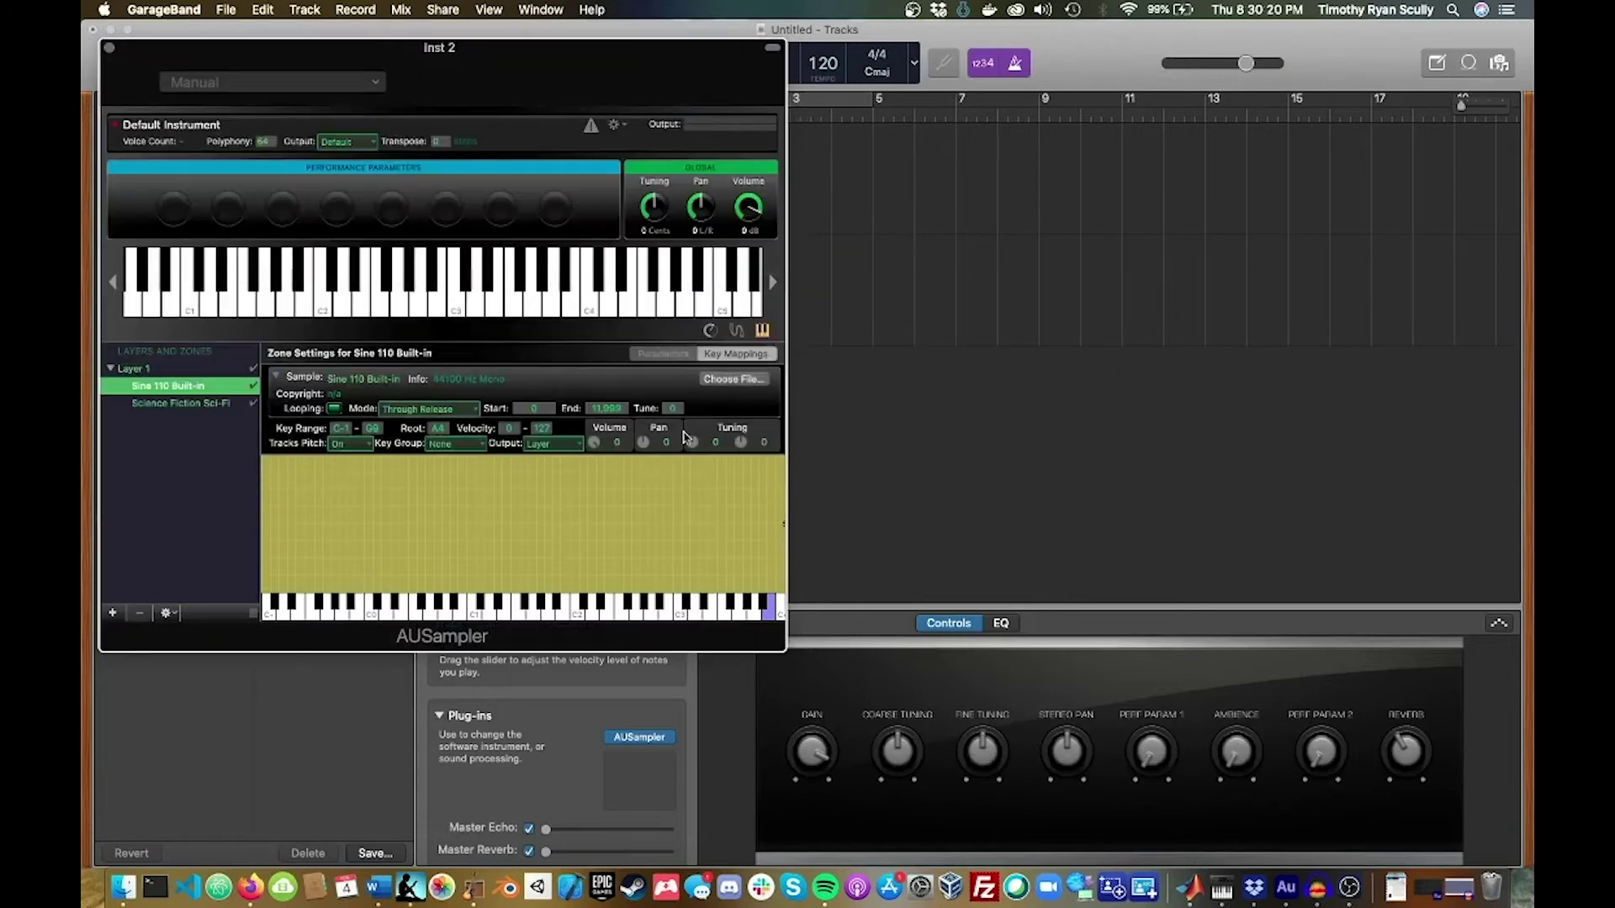
Show the zone settings of the Science Fiction Sci-Fi zone and play a series of test notes
click(222, 405)
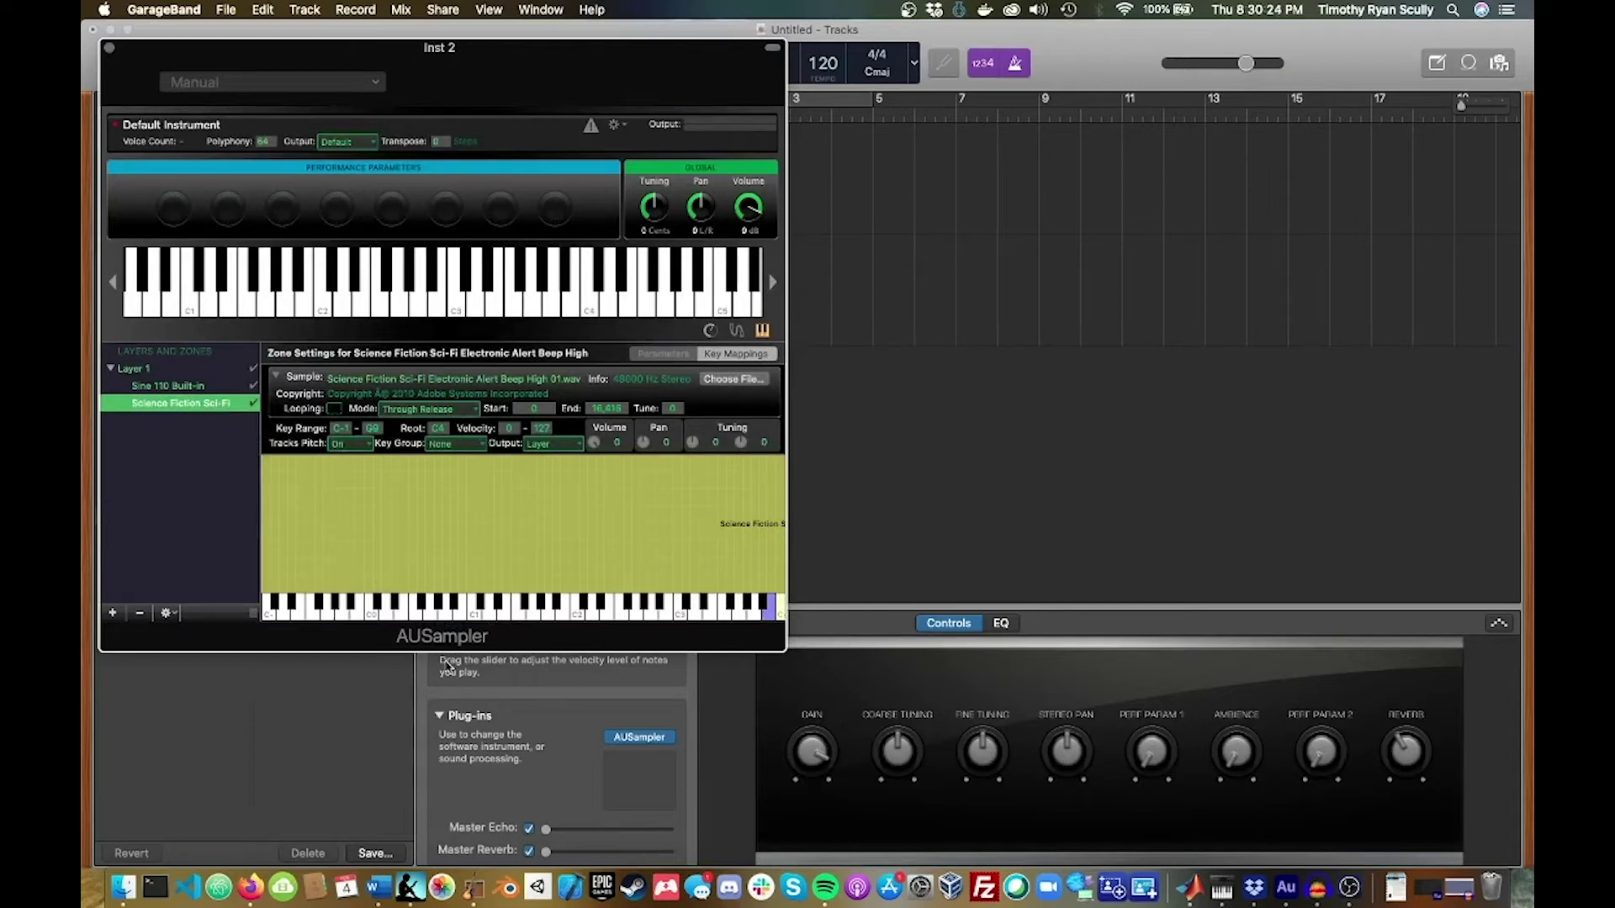
key(a)
key(s)
key(d)
key(d)
key(f)
key(f)
key(g)
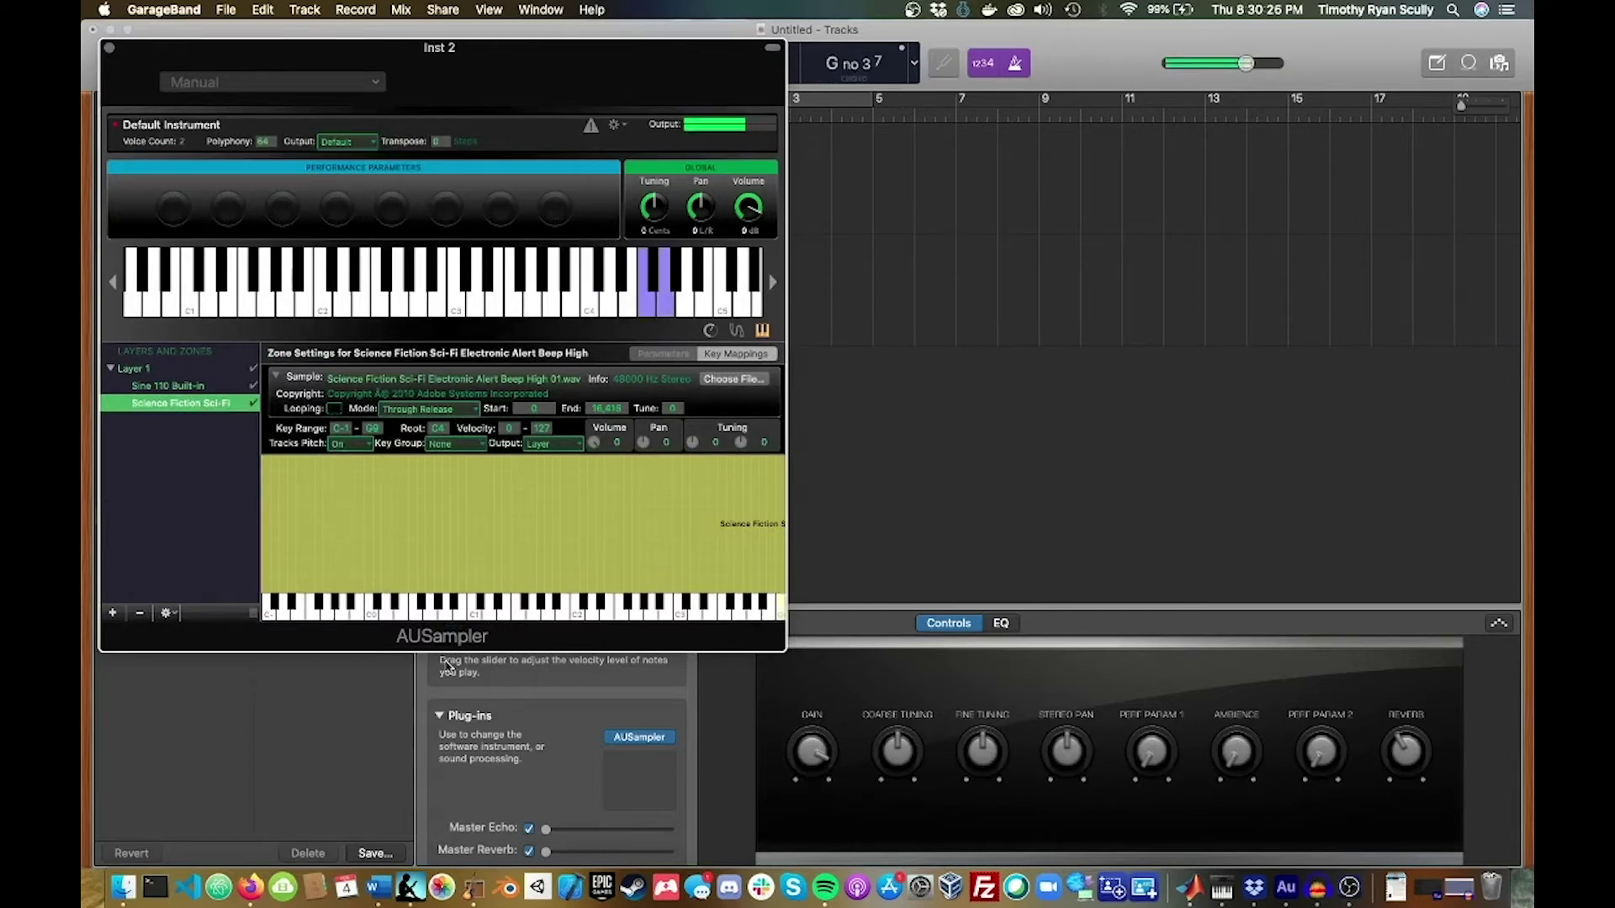
key(d)
key(s)
key(a)
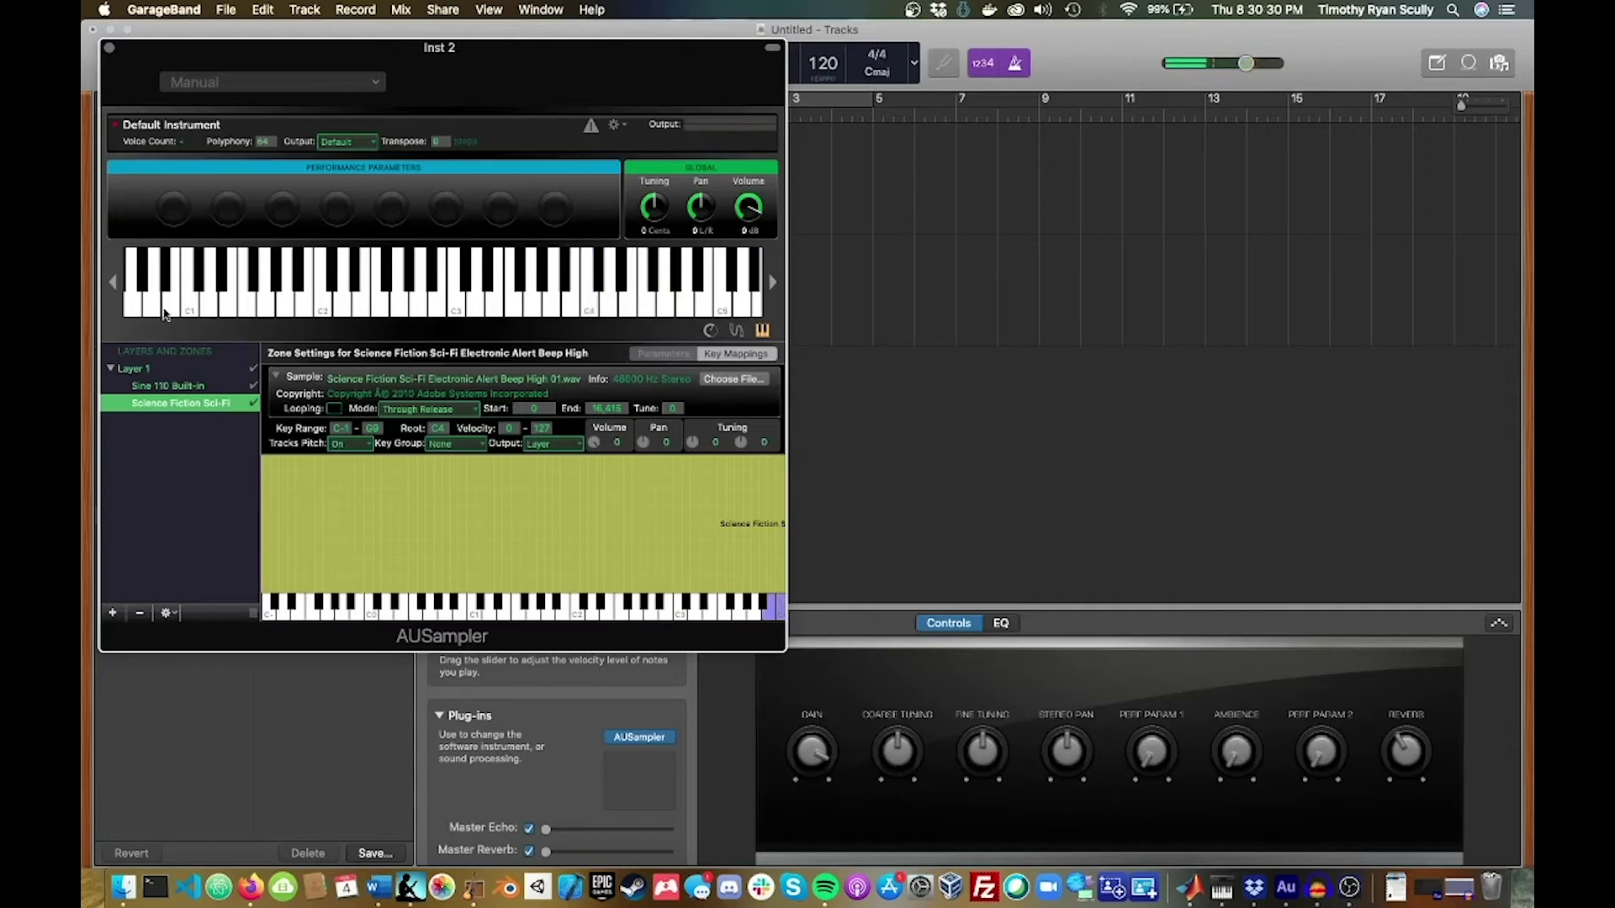
Remove the Sine 110 Built-in zone from Layer 1 and play test notes up and down the keyboard
click(176, 388)
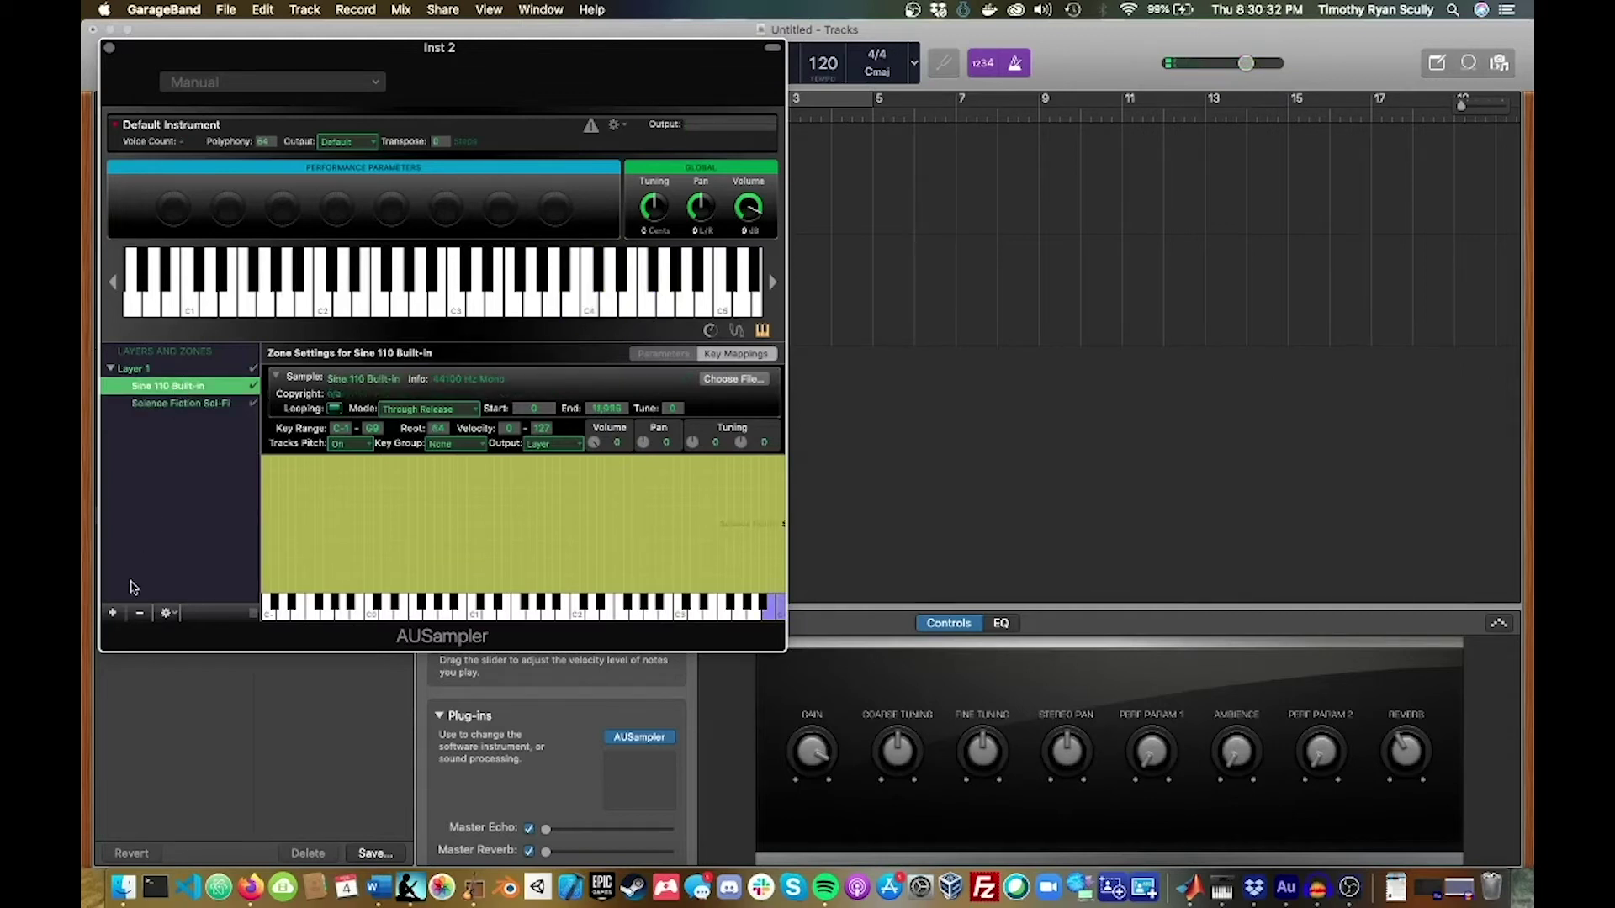
click(141, 616)
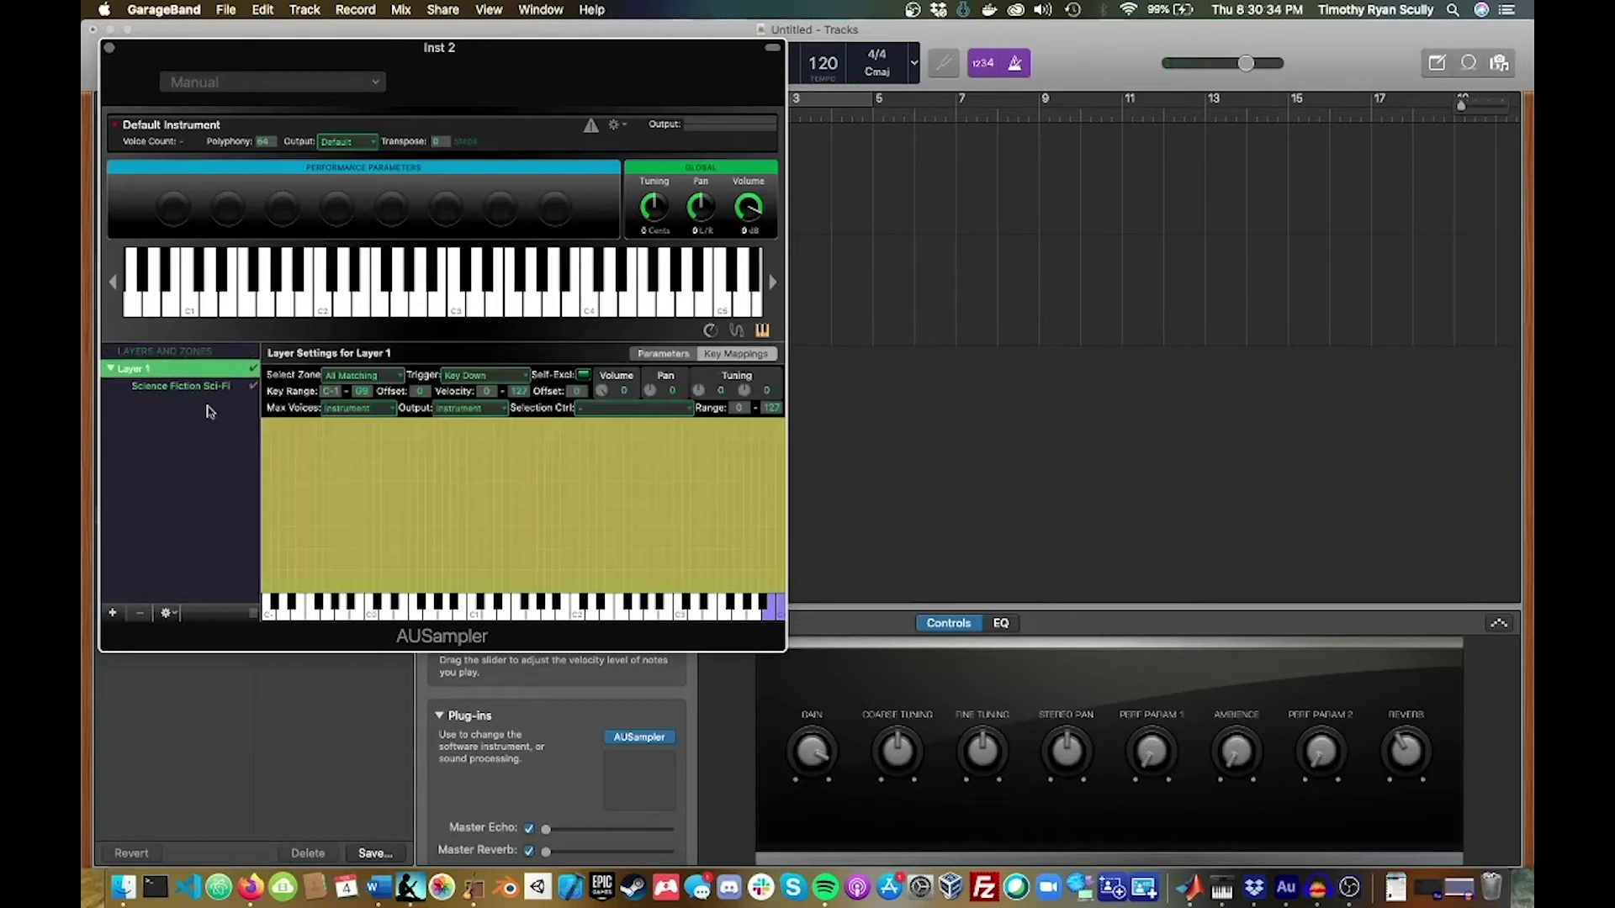
key(a)
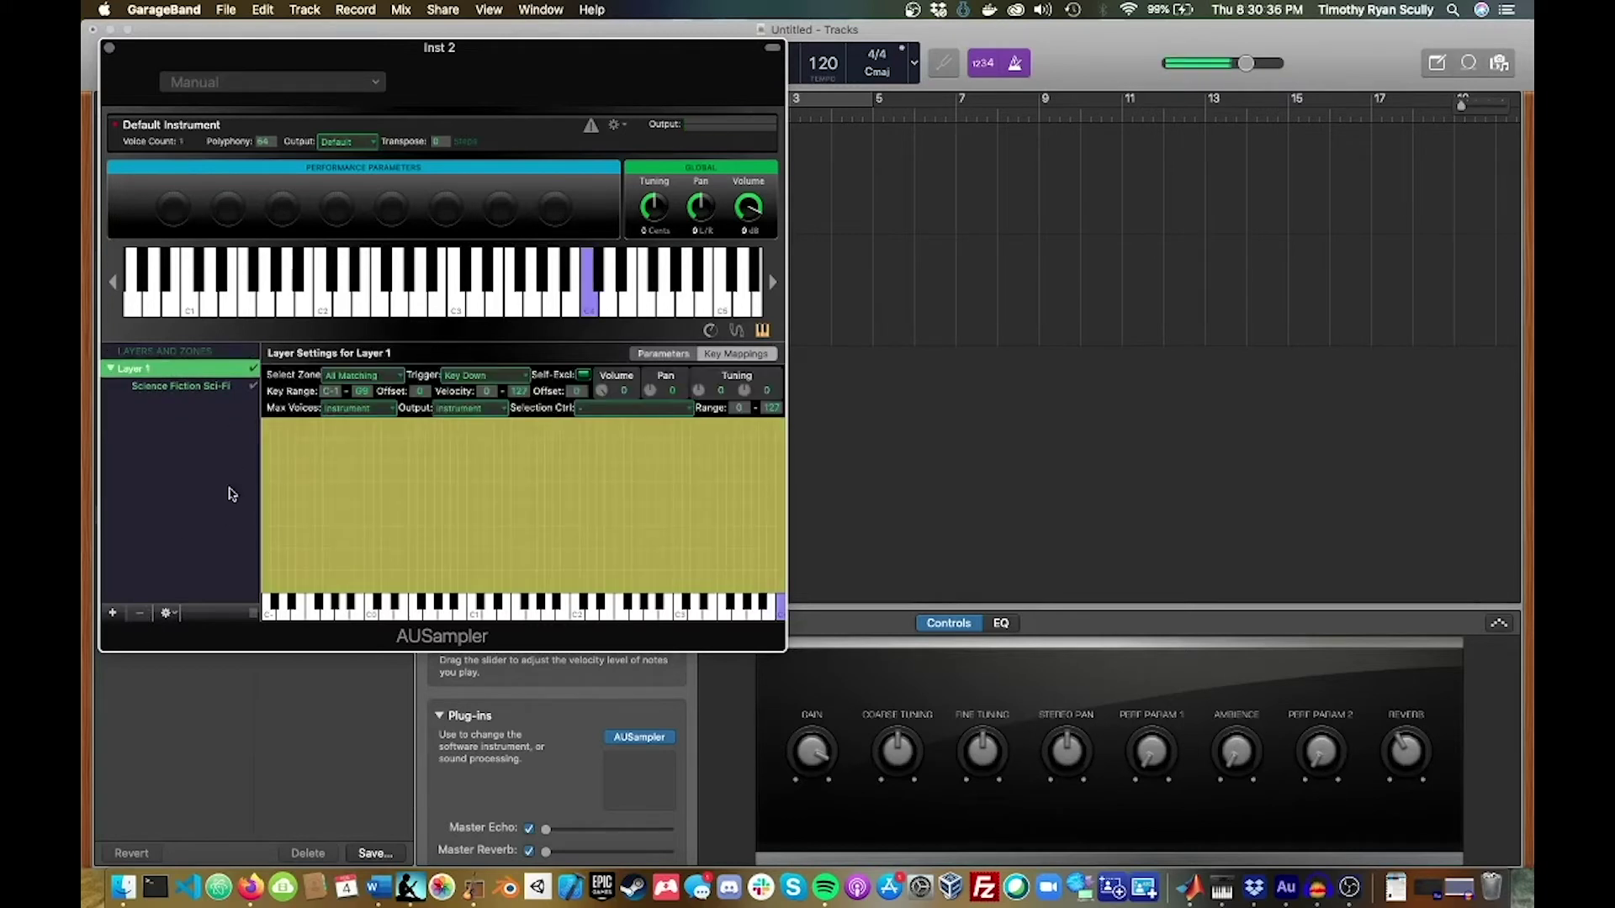
key(s)
key(d)
key(f)
key(g)
key(h)
key(j)
key(k)
key(l)
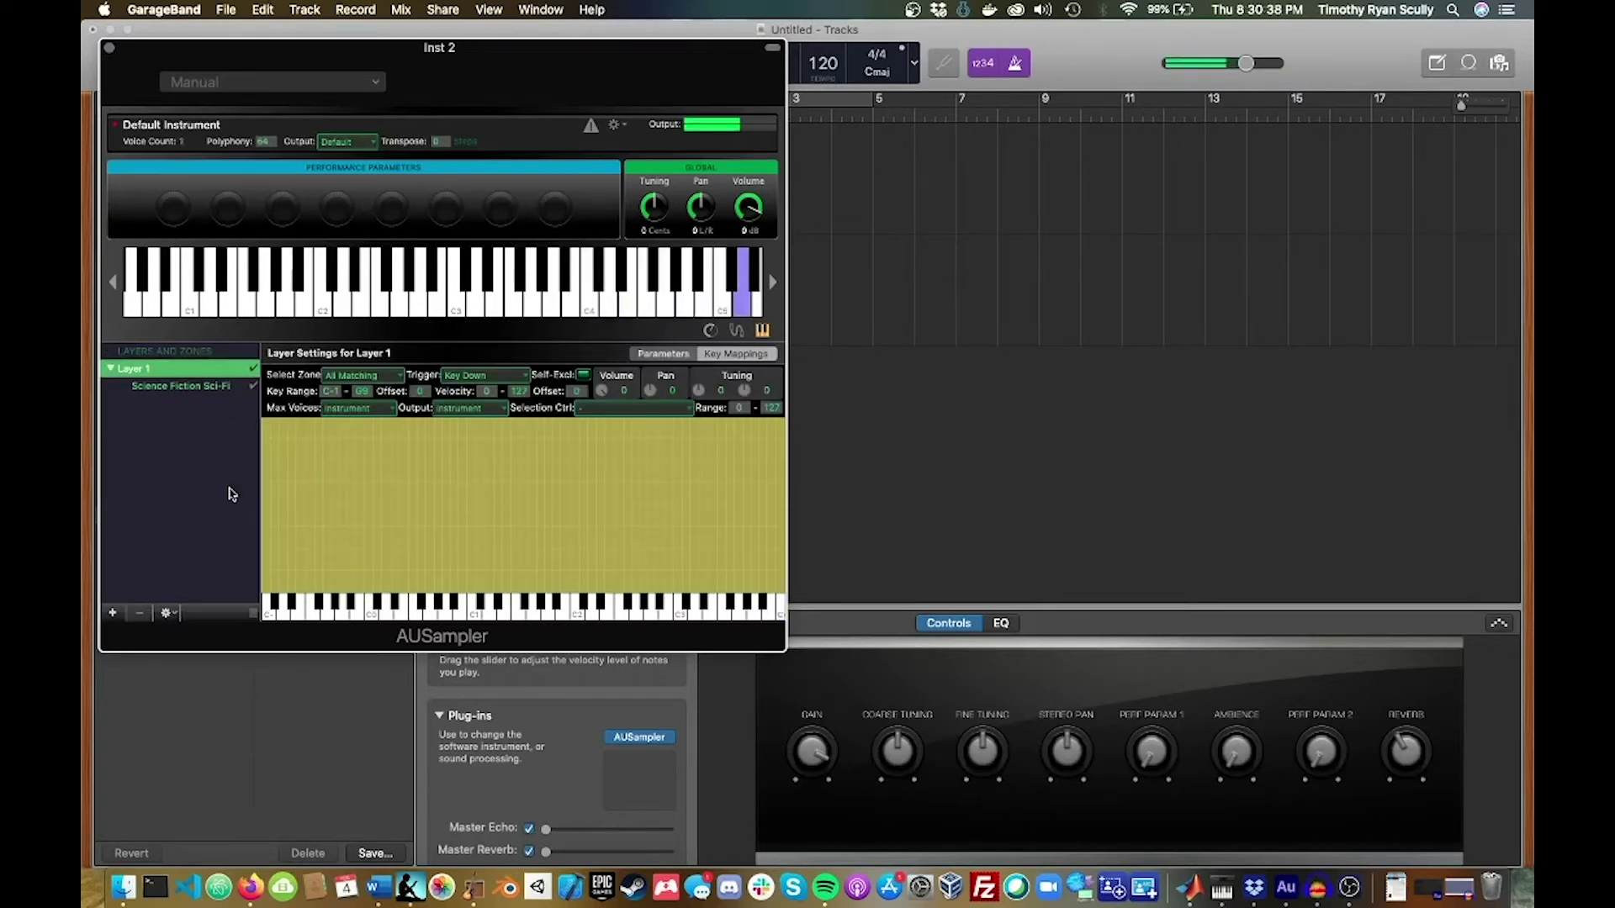
key(semicolon)
key(g)
key(d)
key(a)
key(z)
key(g)
key(f)
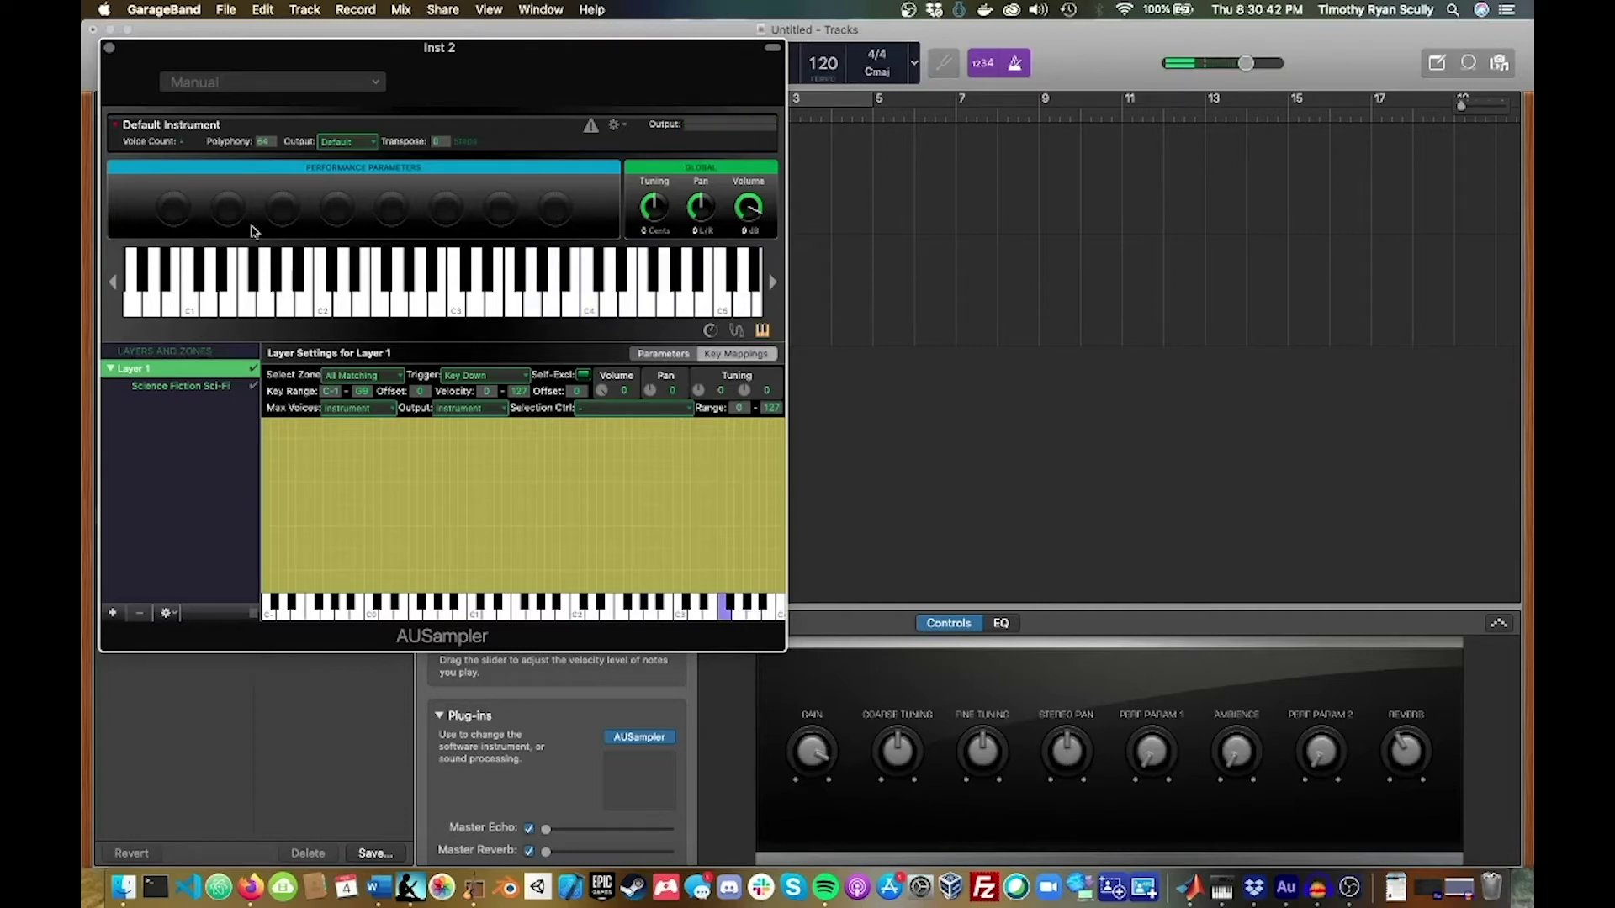
Close the AUSampler window and open the recent Sound Sampler project without saving the Untitled one
click(109, 48)
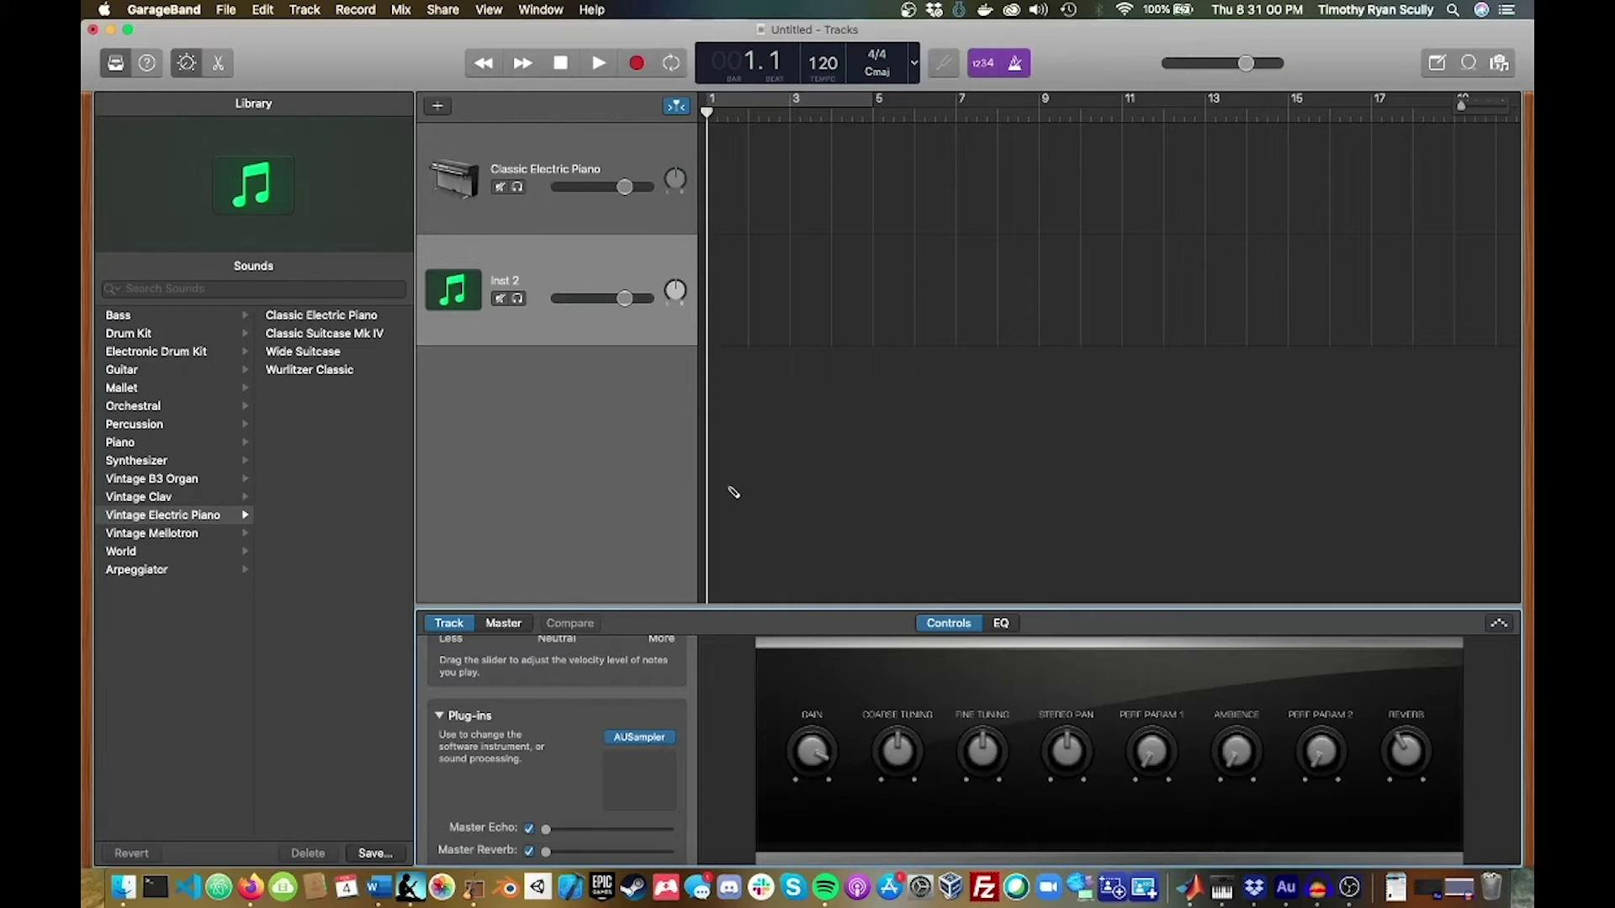
click(225, 9)
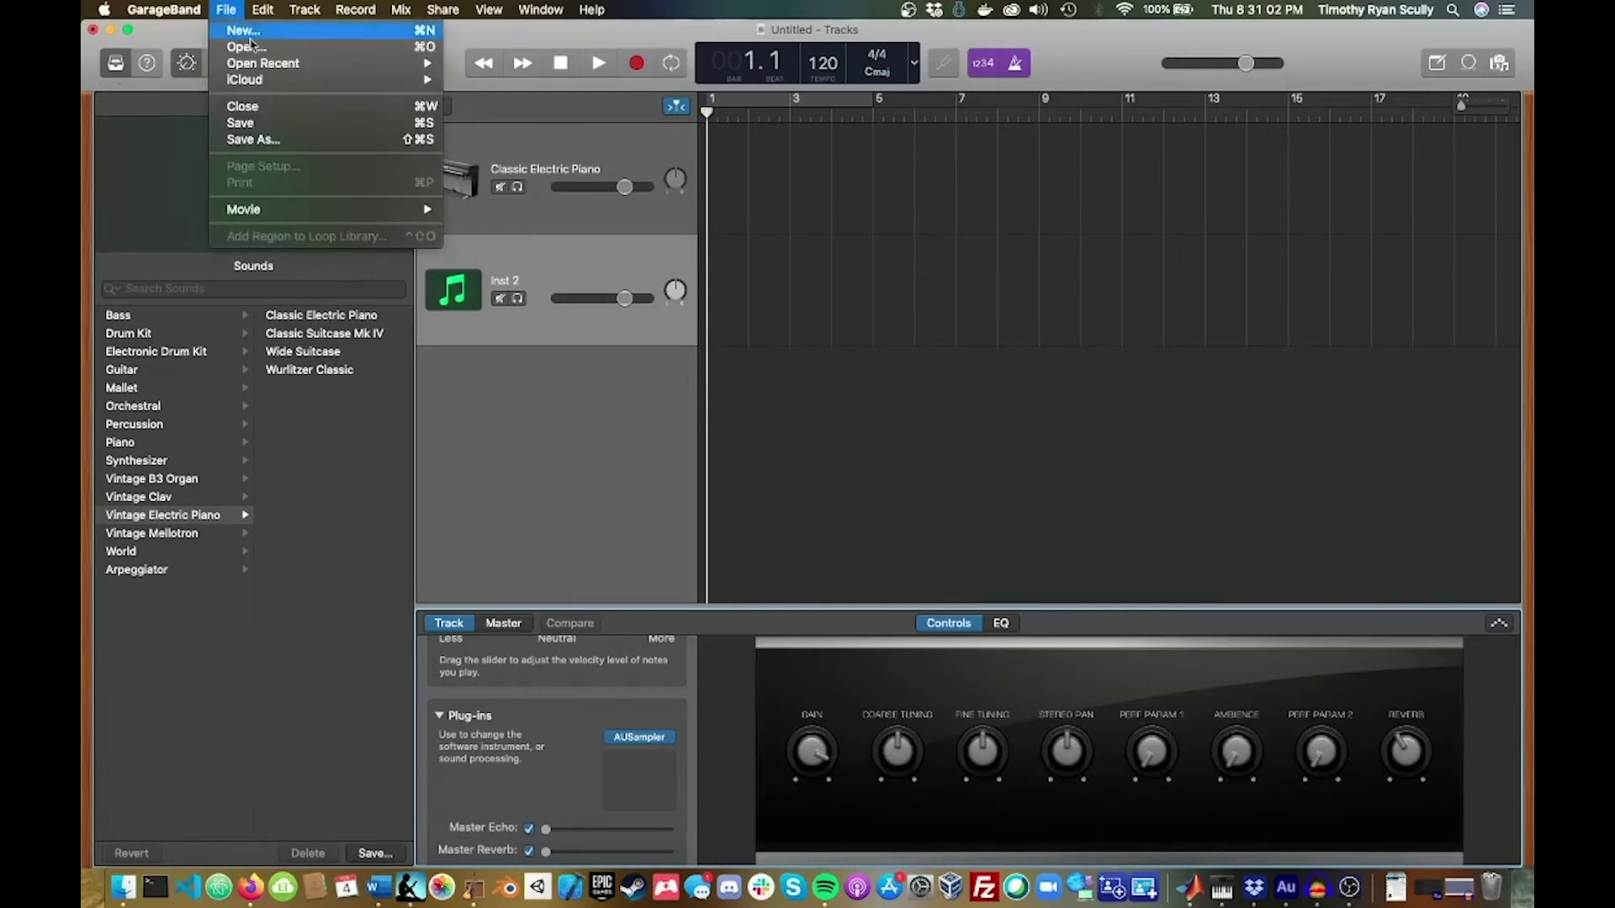
mouse_move(272, 74)
click(494, 68)
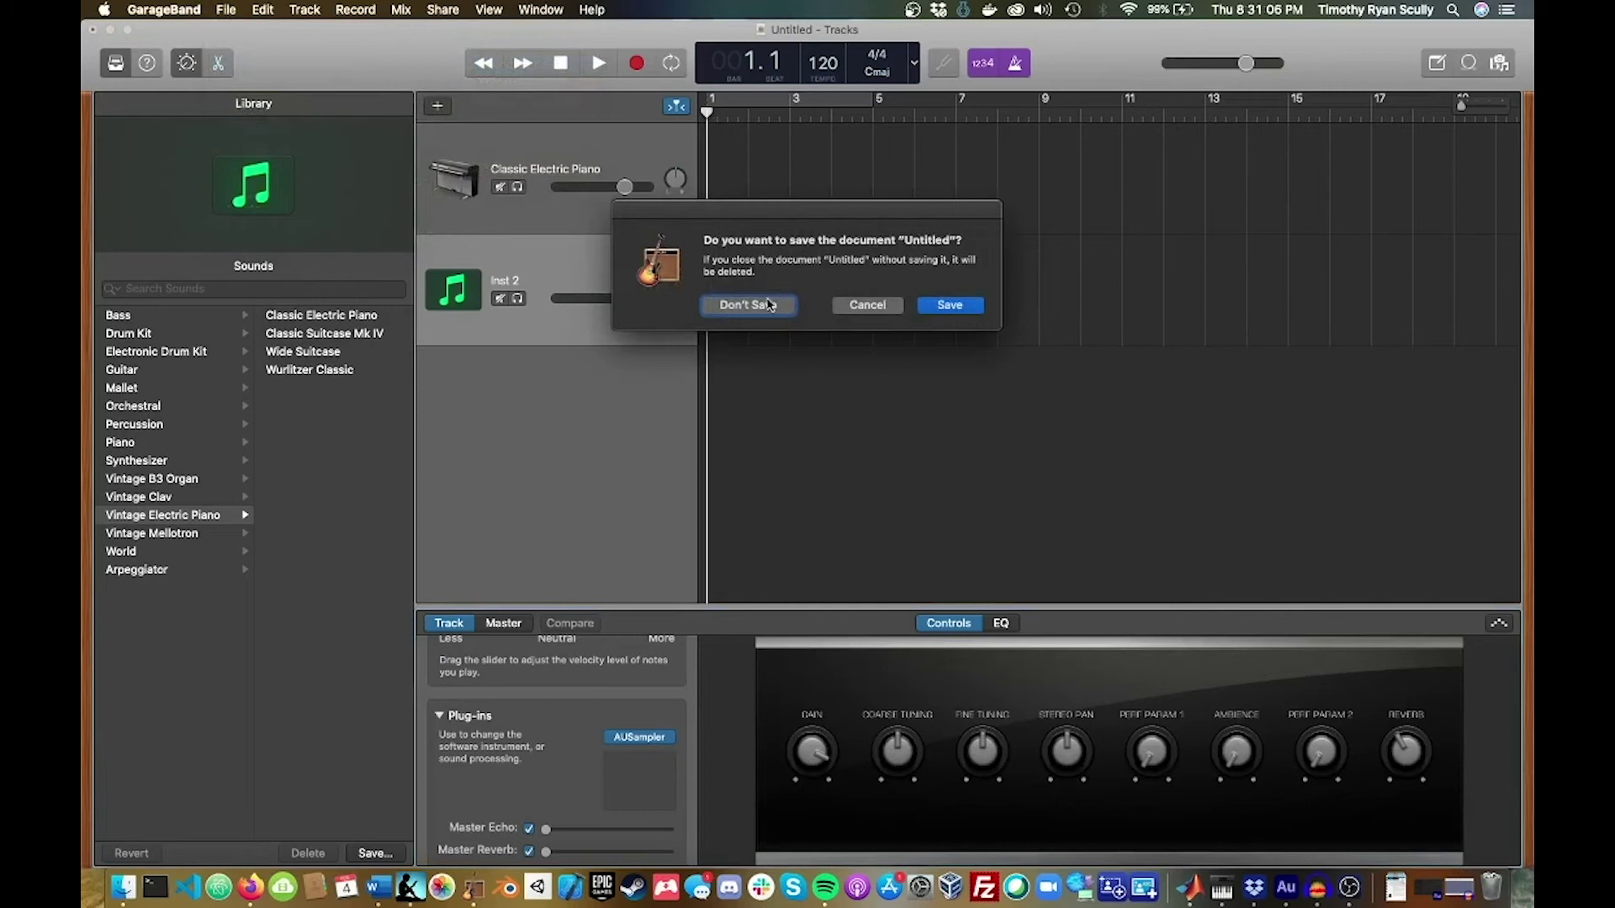
click(769, 306)
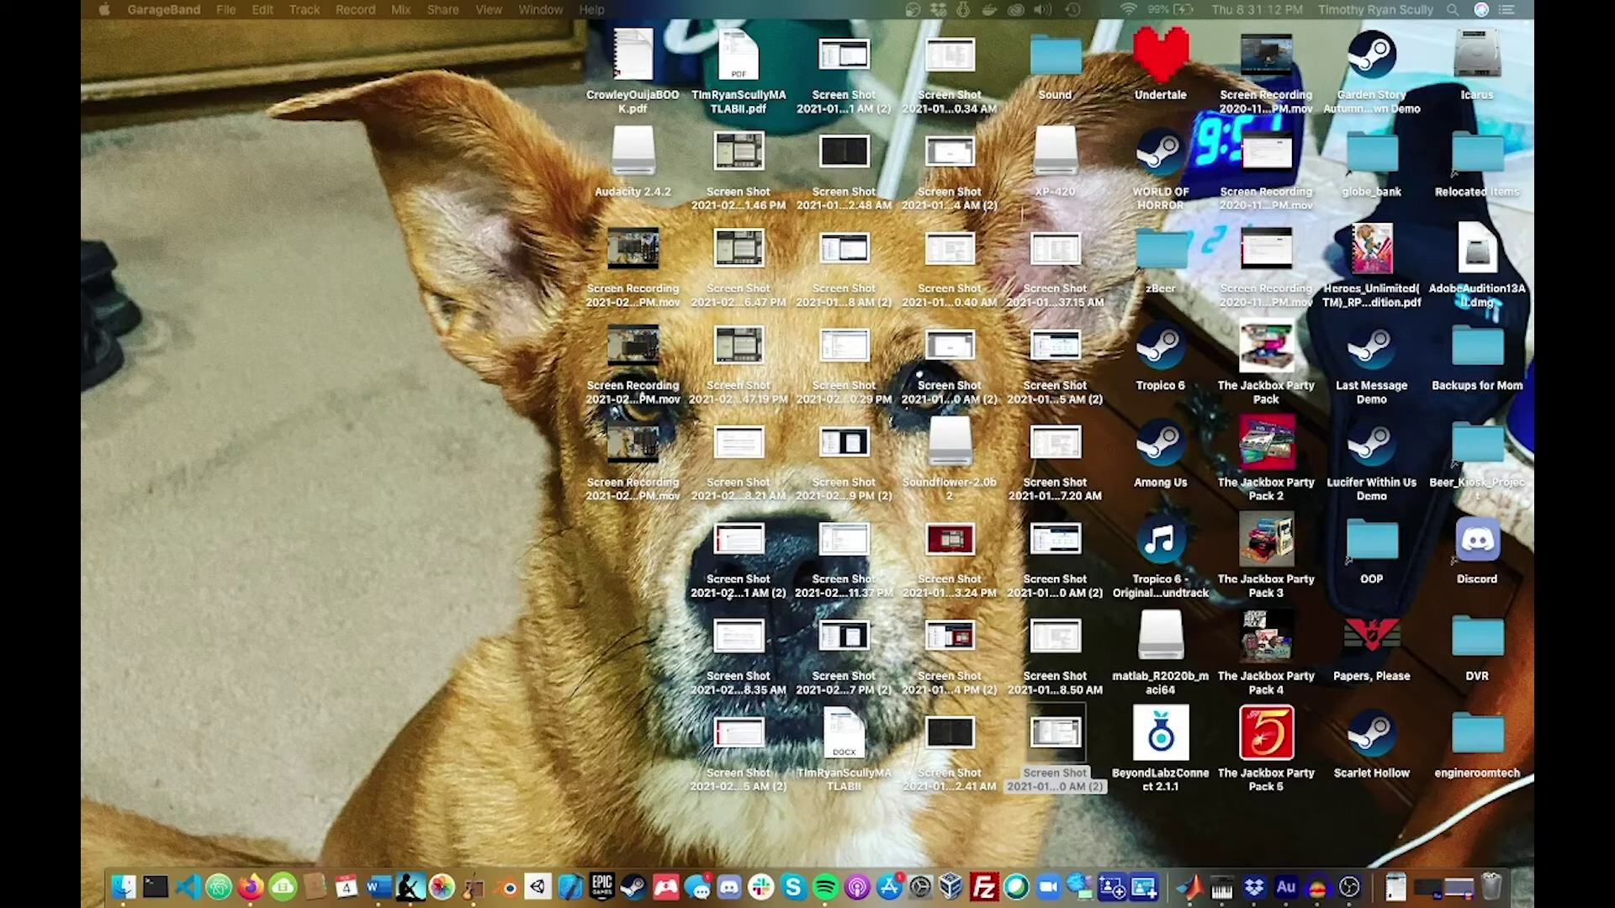
key(ctrl+Up)
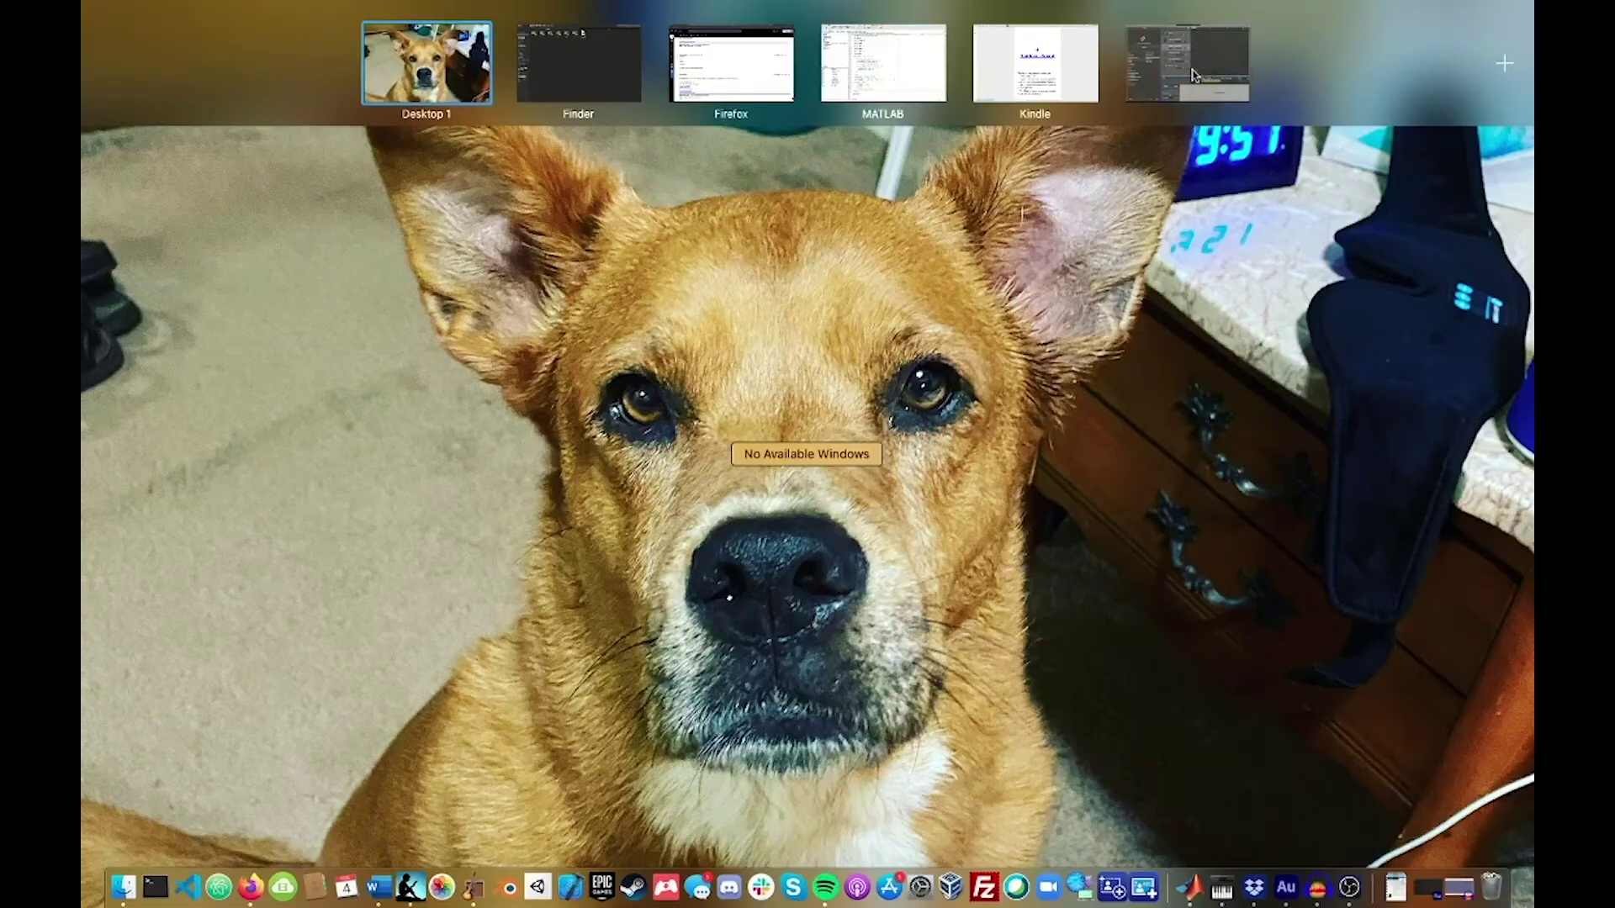
click(1195, 76)
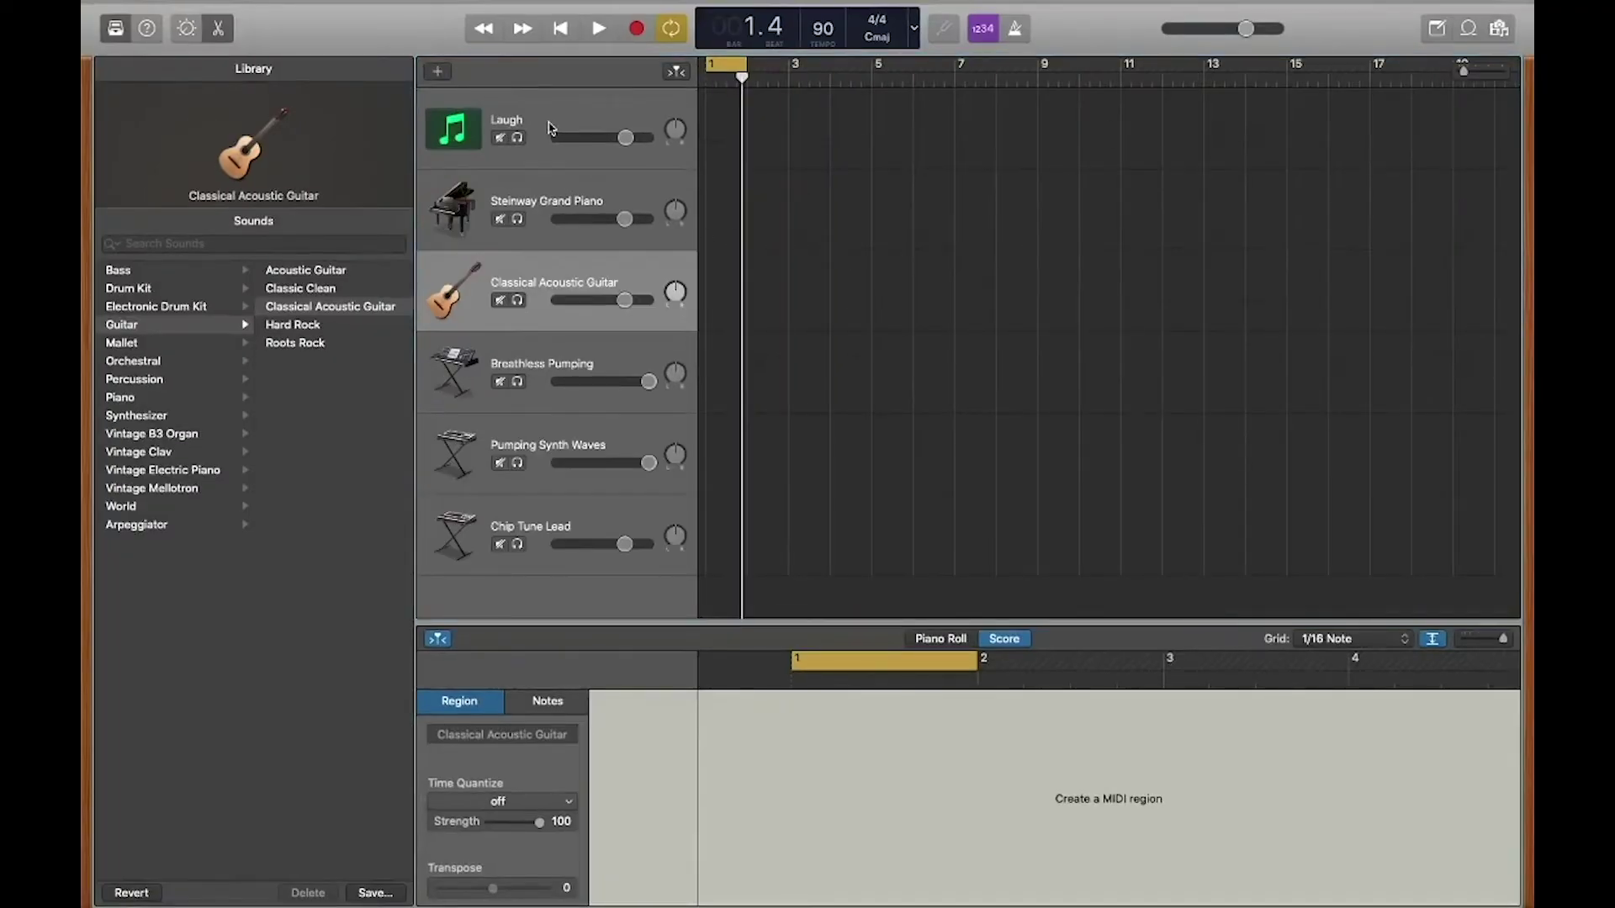
Audition the Laugh sampler track and the Steinway Grand Piano track
click(551, 124)
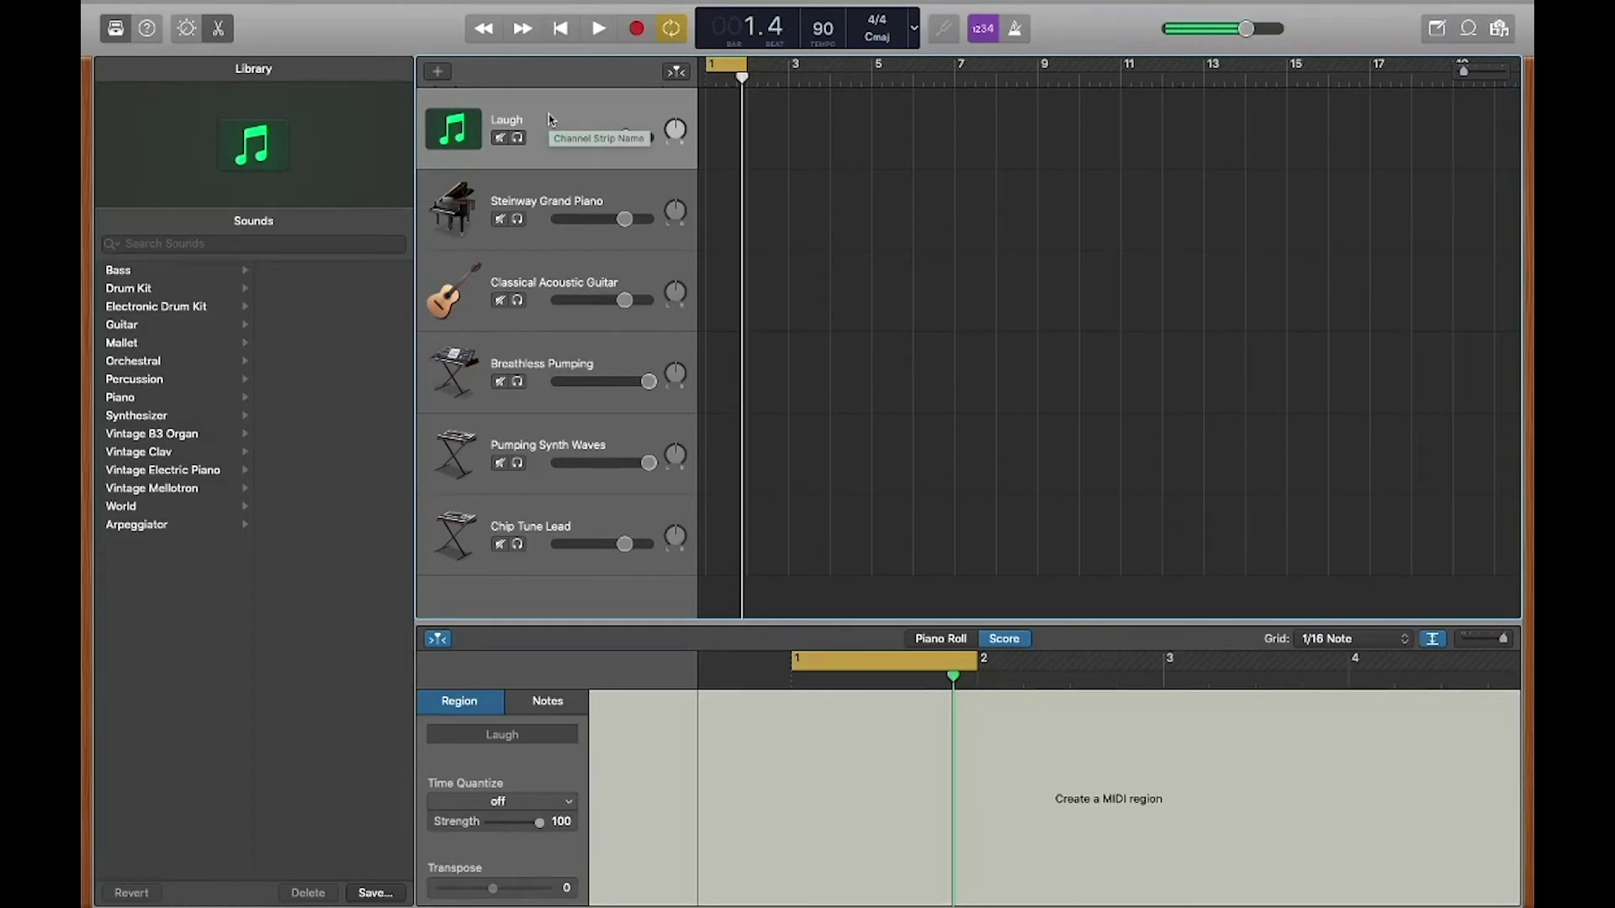
click(513, 198)
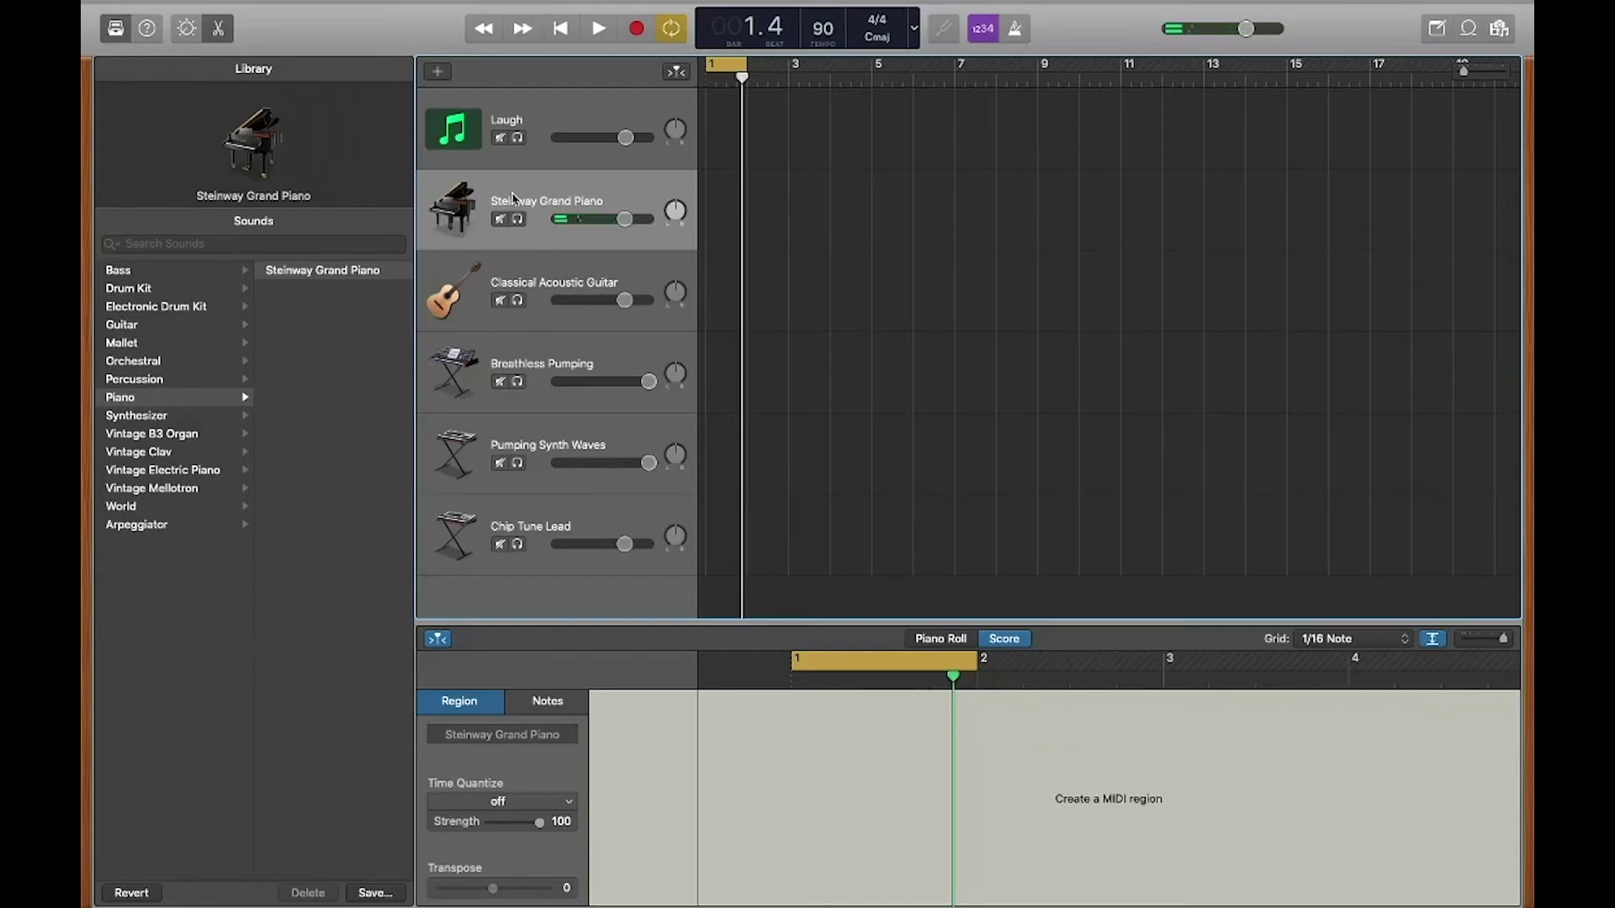
Leave the full-screen project, return to the desktop and bring up the Audacity window
mouse_move(208, 10)
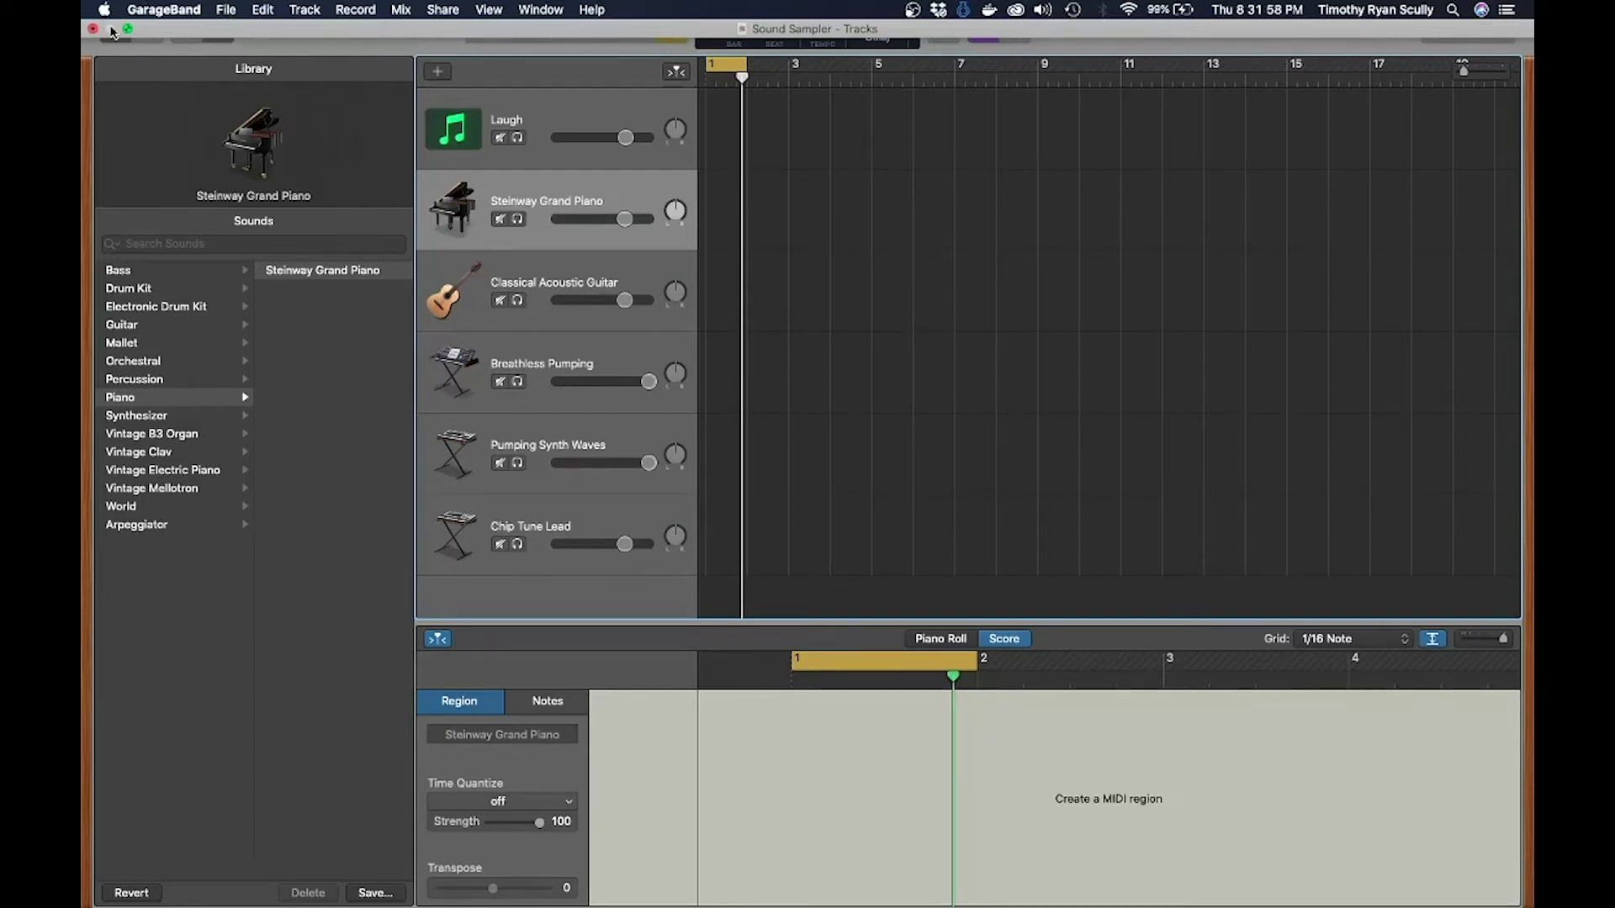
key(ctrl+Left)
key(ctrl+Left)
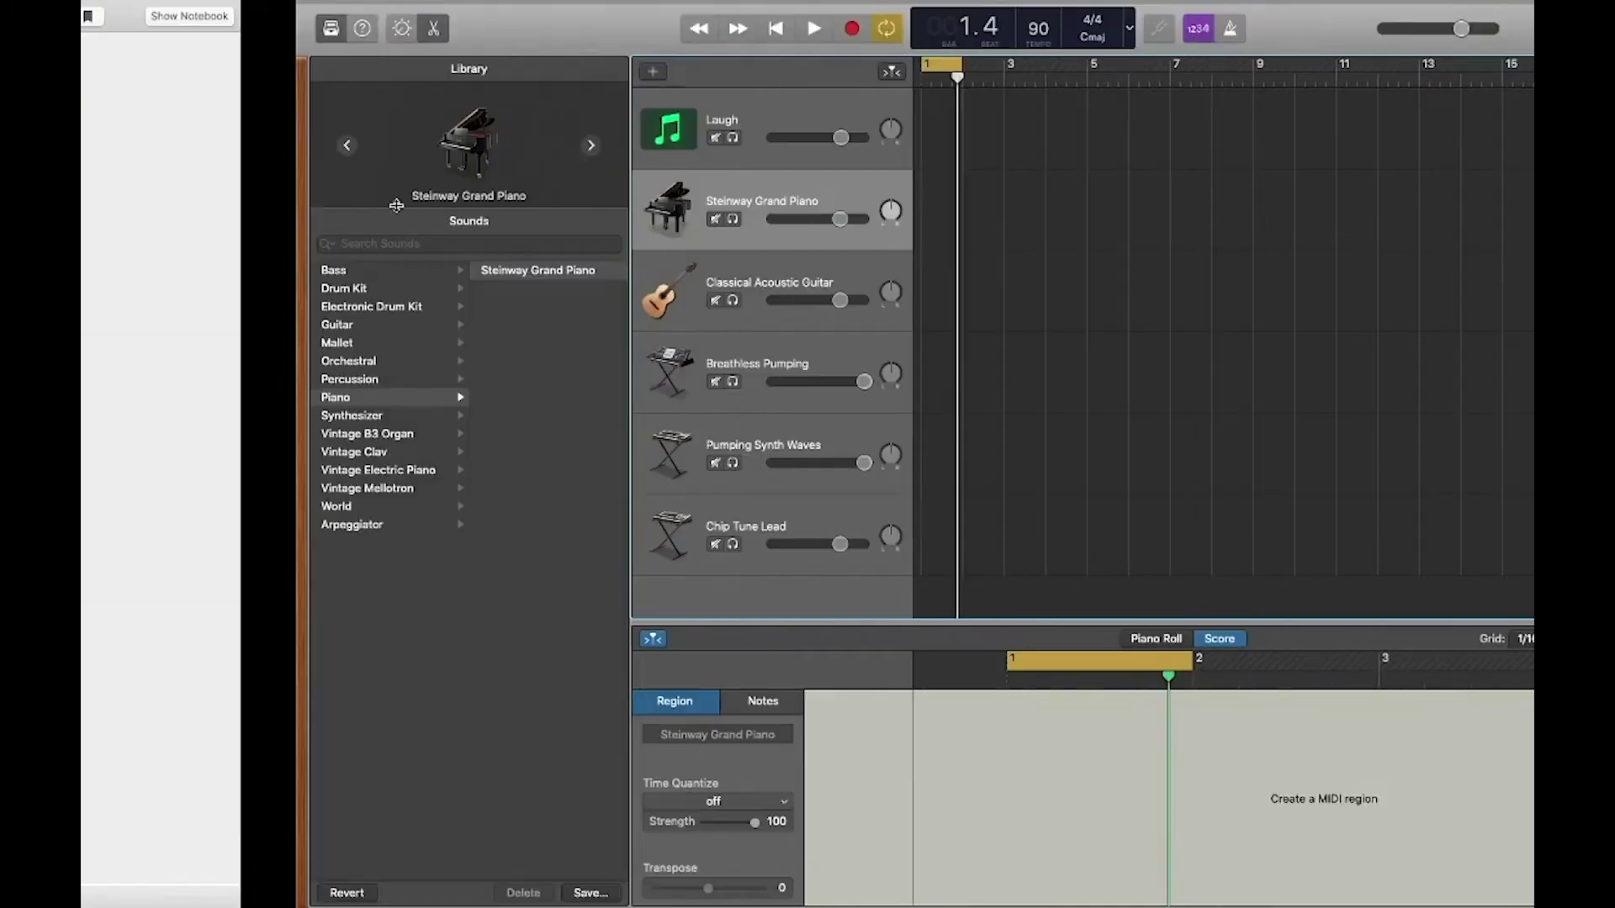
key(ctrl+Left)
key(ctrl+Left)
key(ctrl+Left)
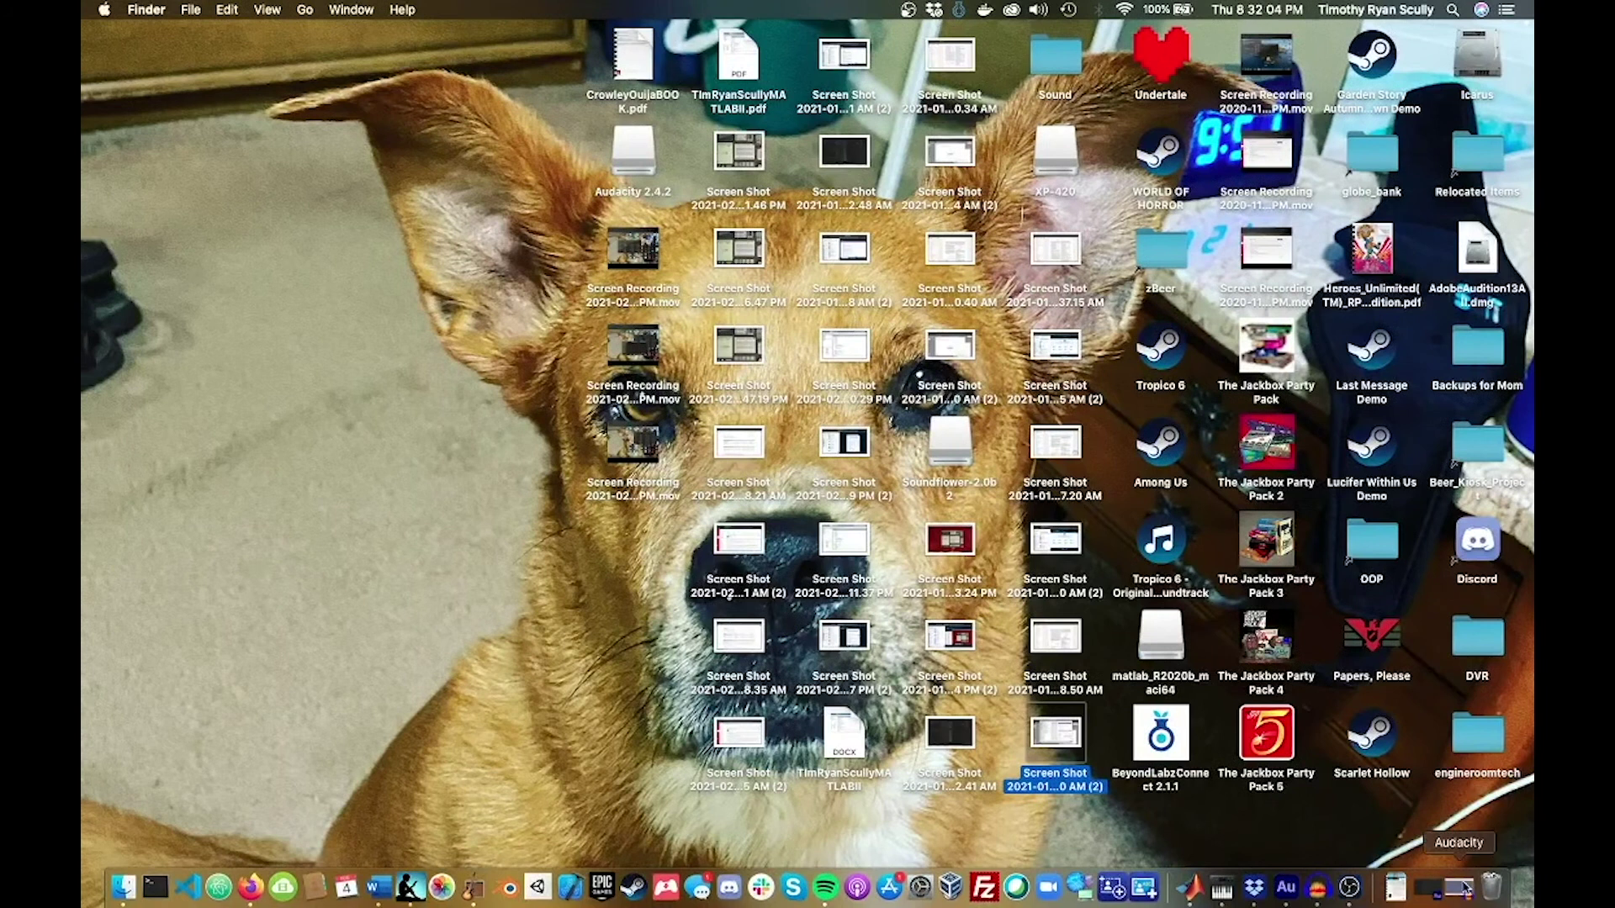
click(1459, 888)
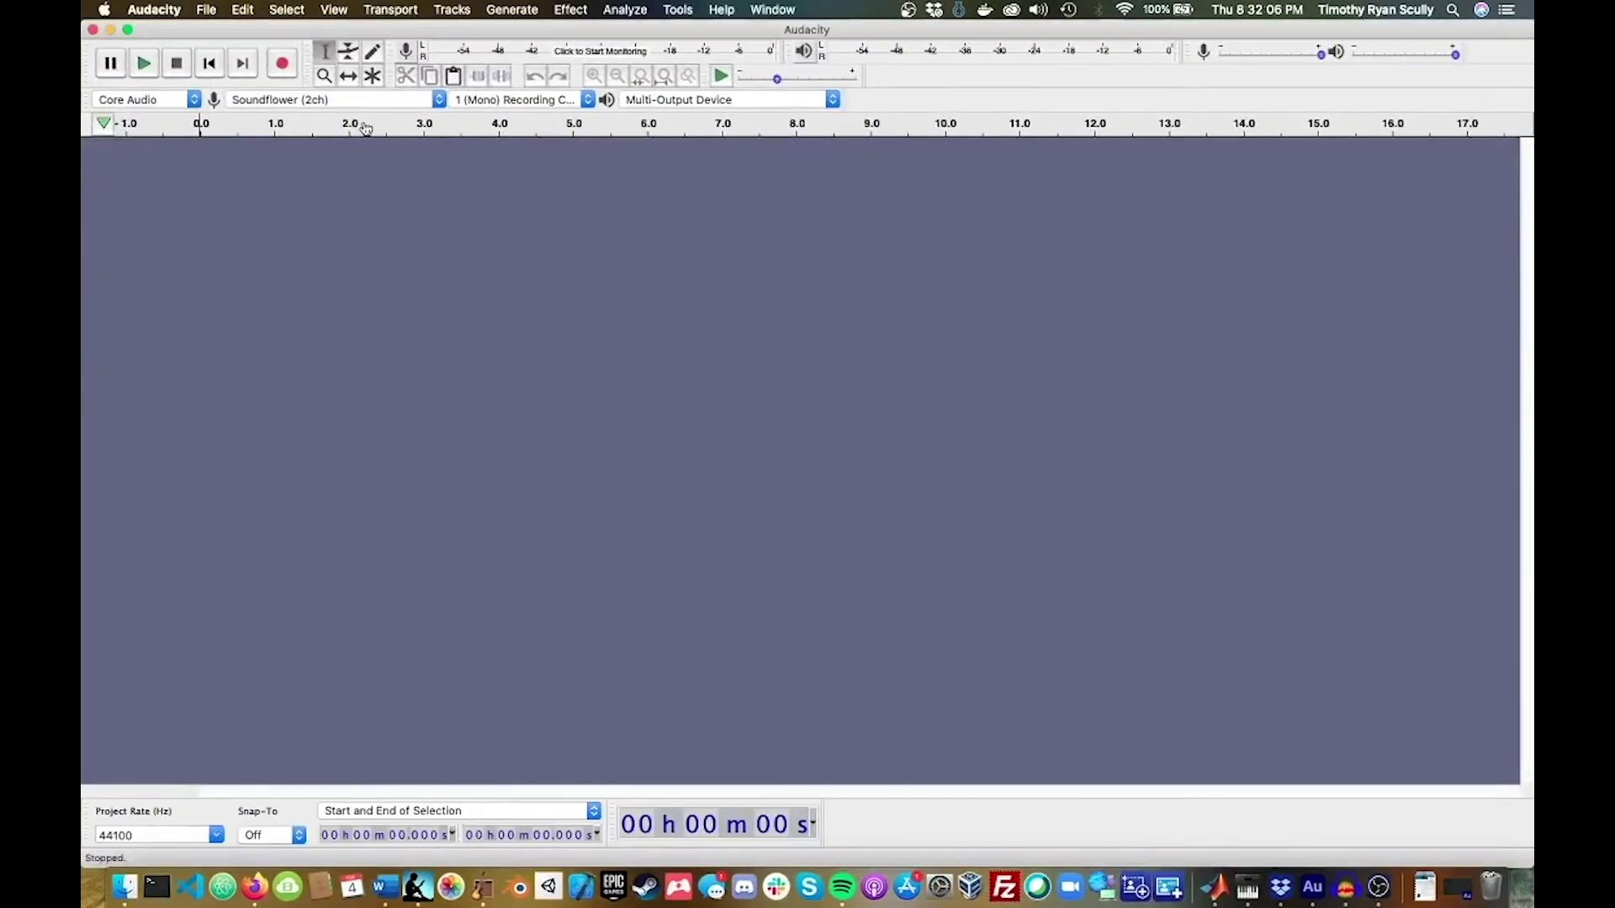
Set the recording device to Aggregate Device
click(379, 103)
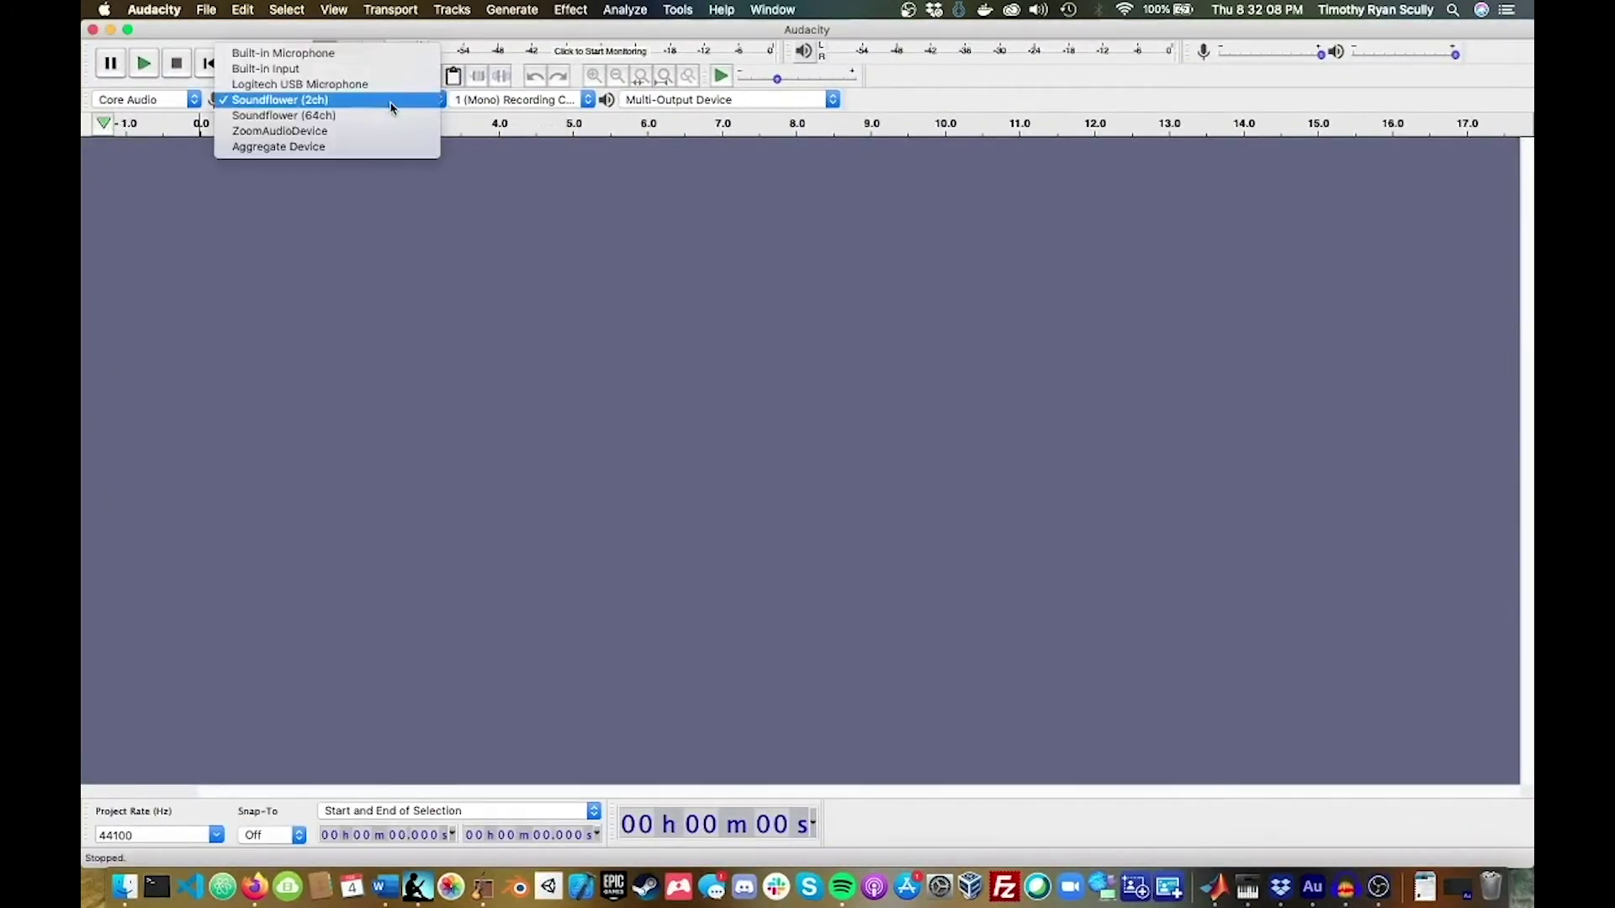
click(577, 210)
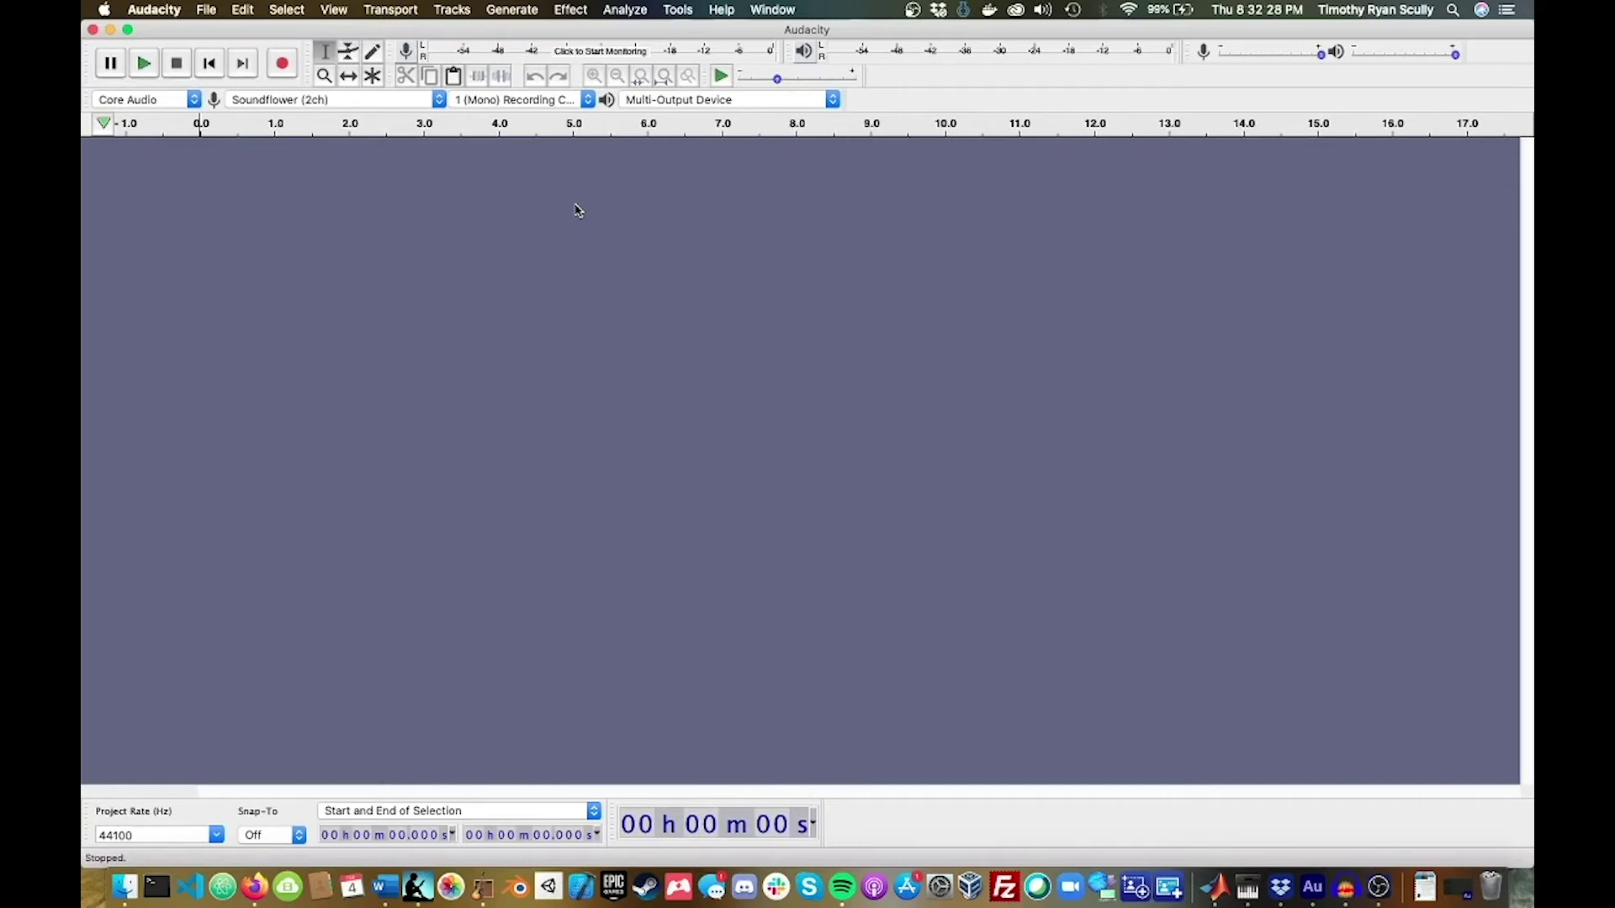
click(421, 102)
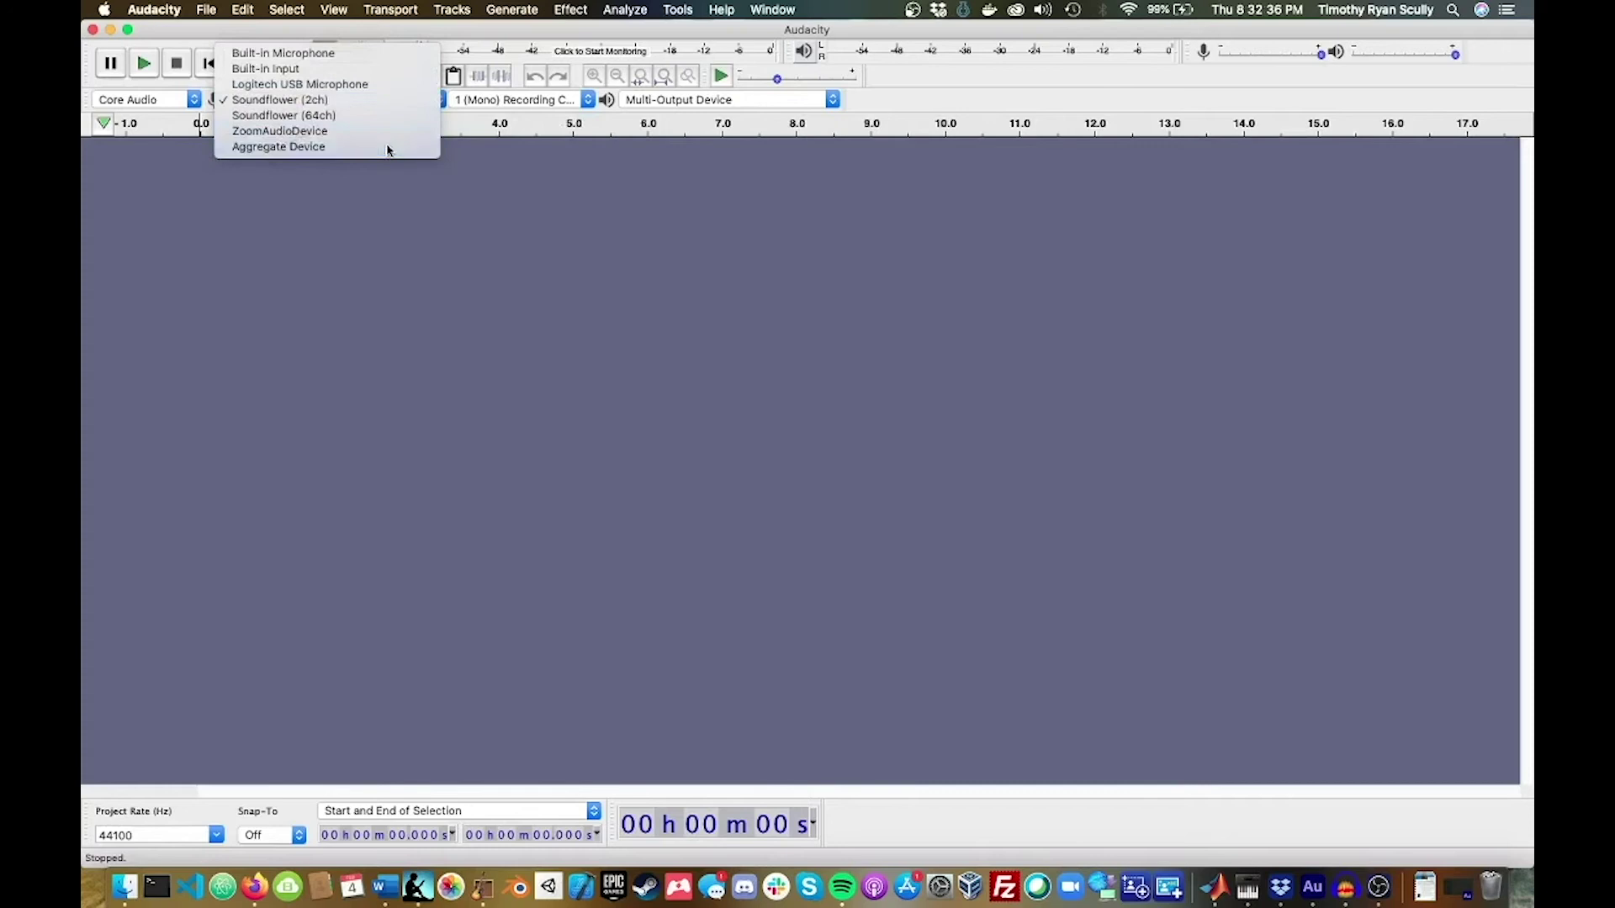
click(637, 122)
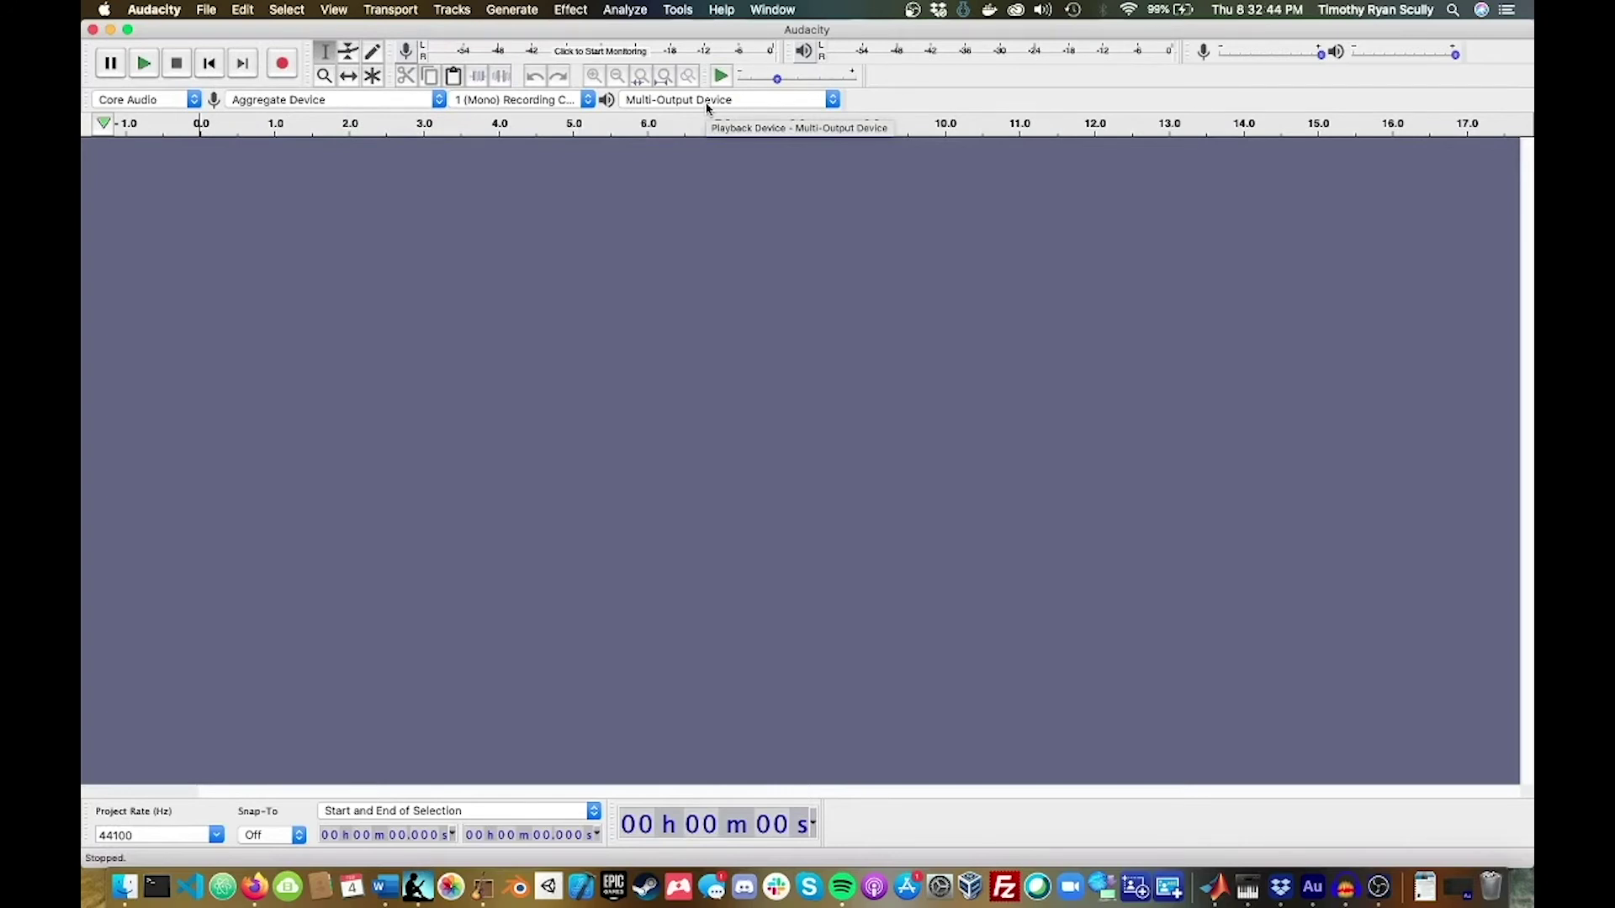
Try 9 and then 6 as the number of recording channels for the Aggregate Device
click(584, 101)
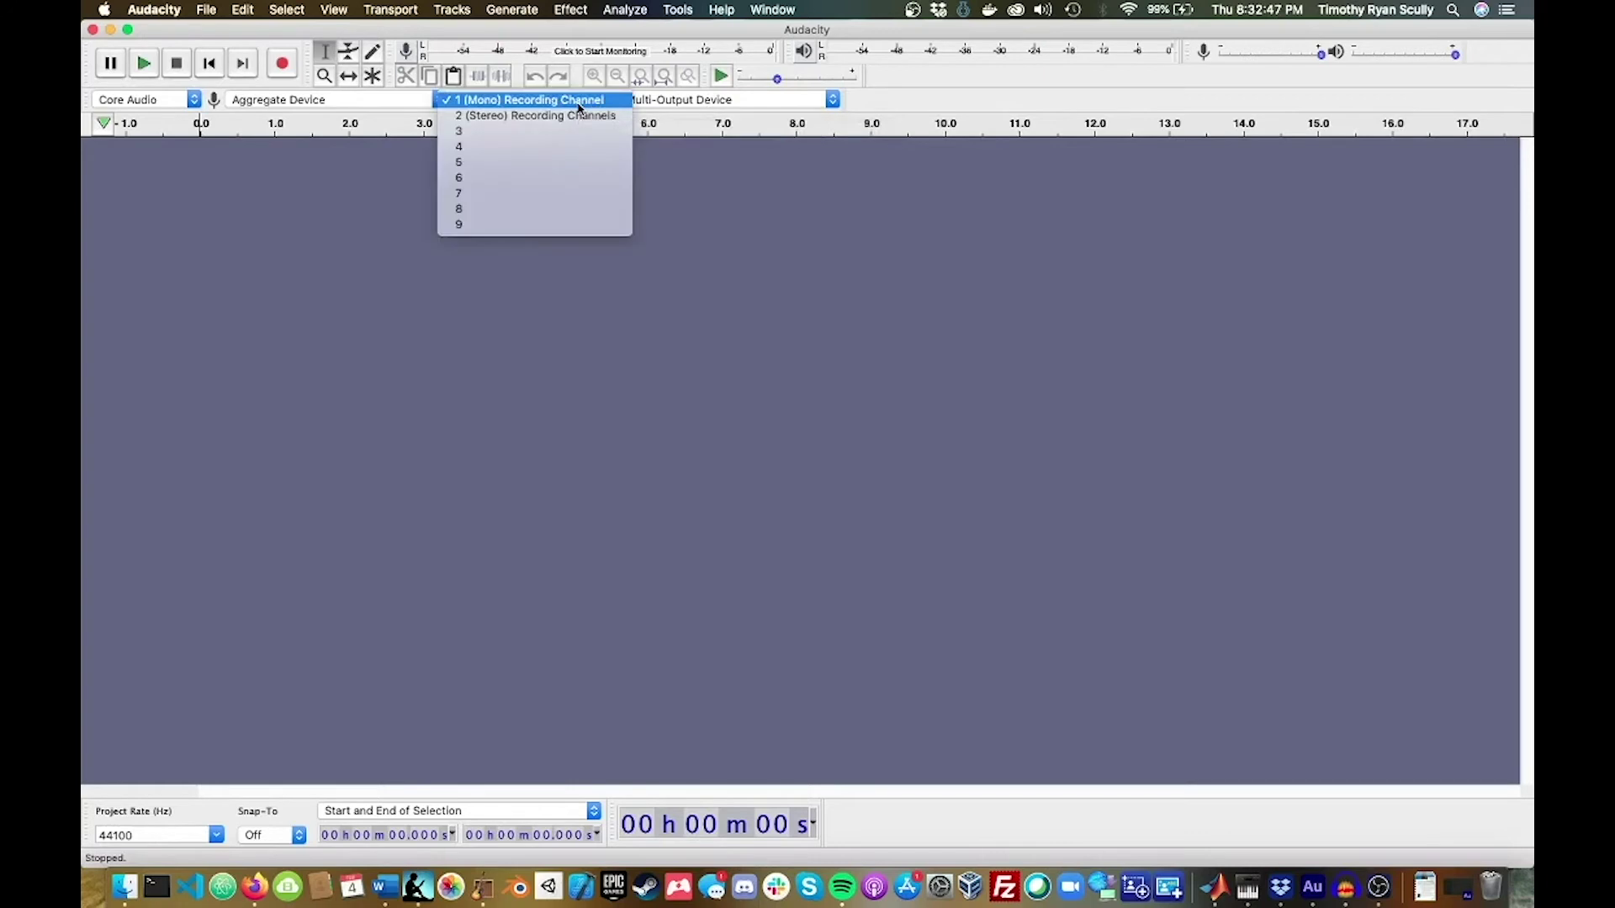
click(549, 225)
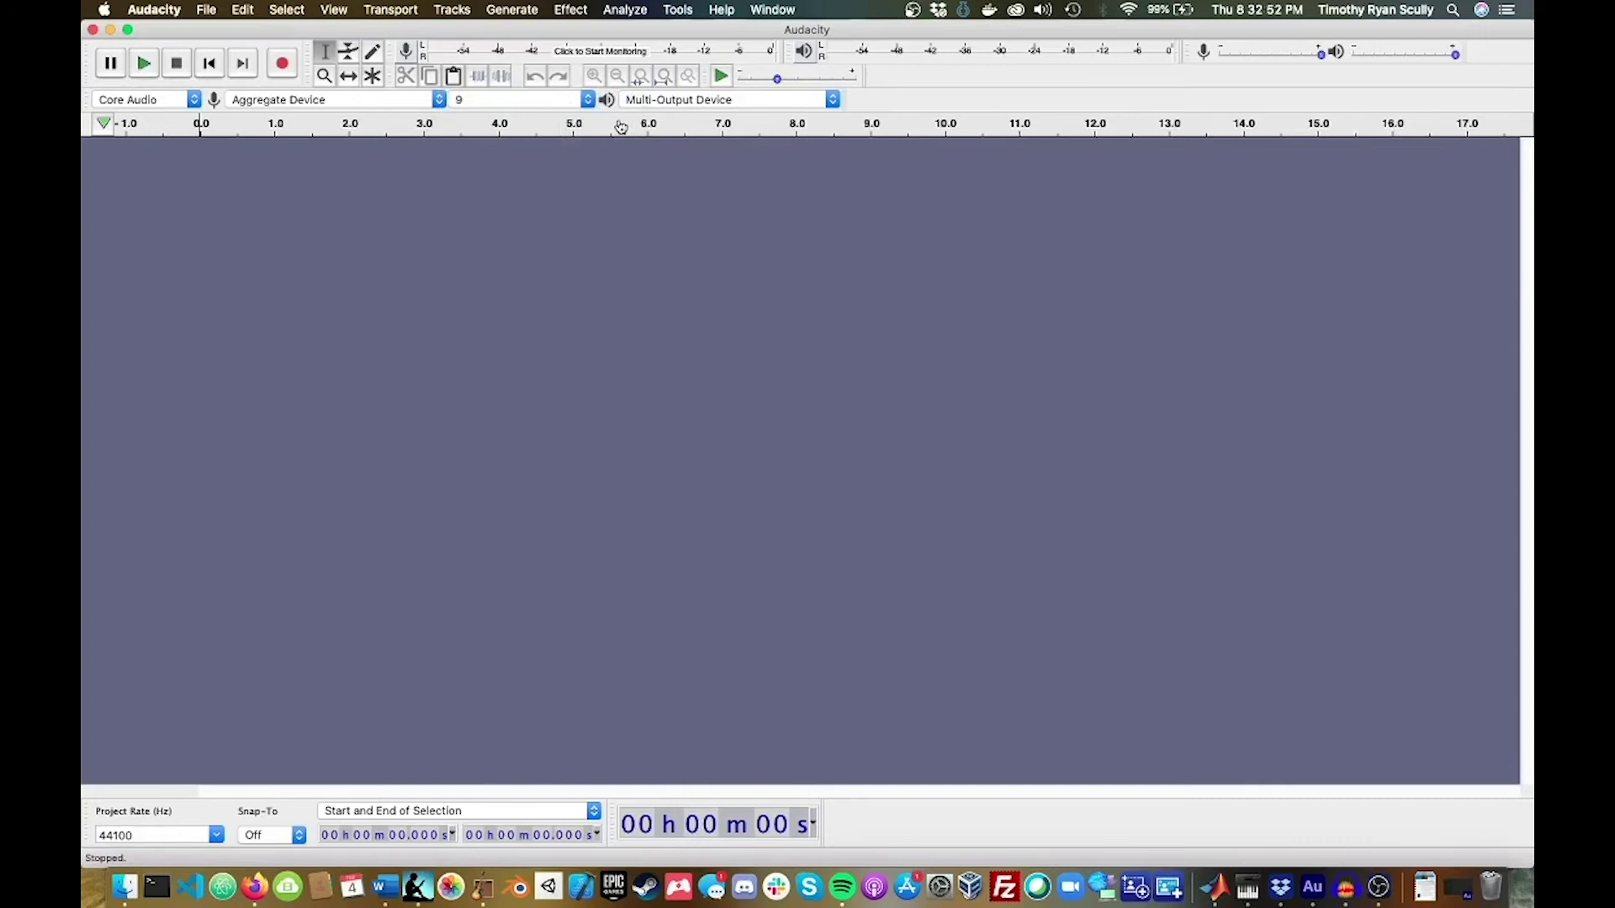
click(537, 99)
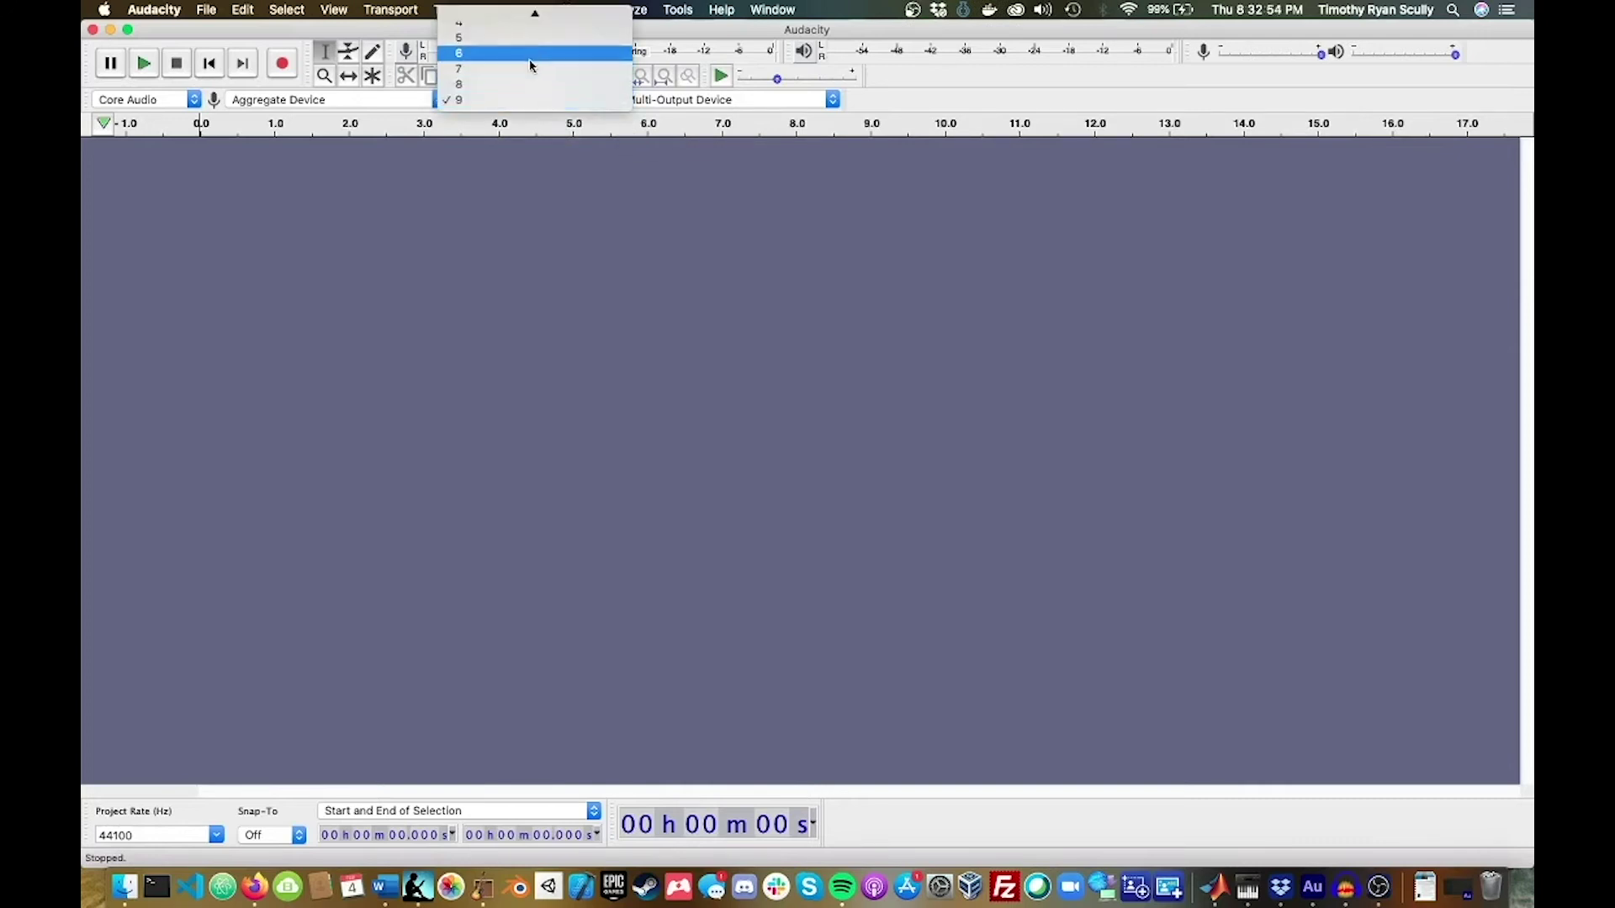
click(533, 63)
Review the Aggregate Device's subdevices in Audio MIDI Setup and set Audacity's recording channels to 5
click(1247, 887)
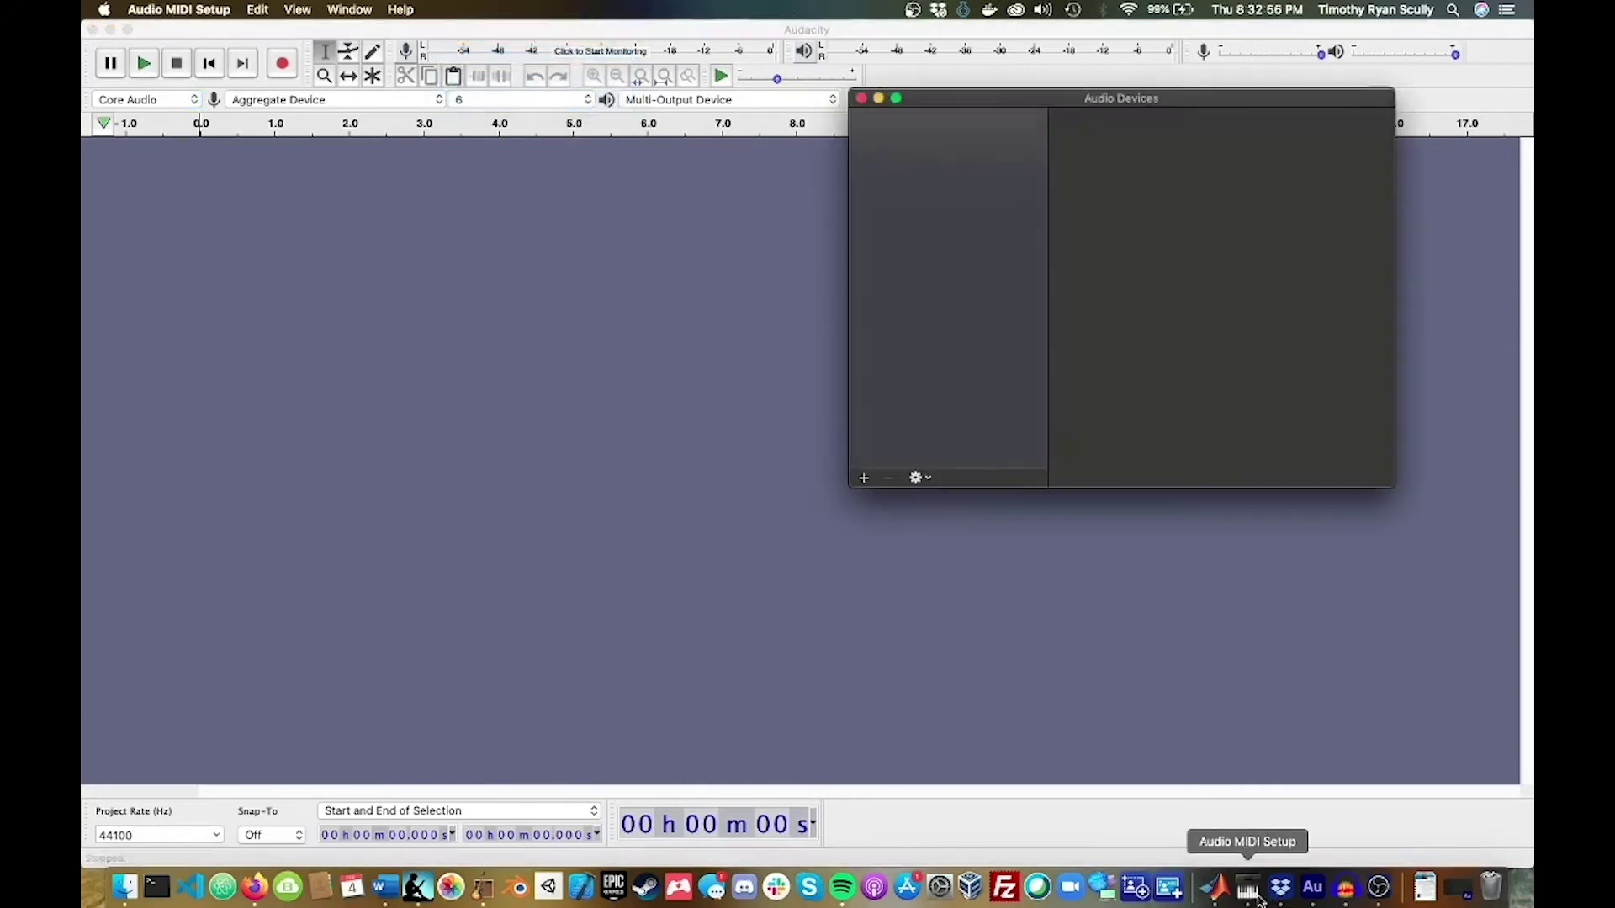
click(1011, 450)
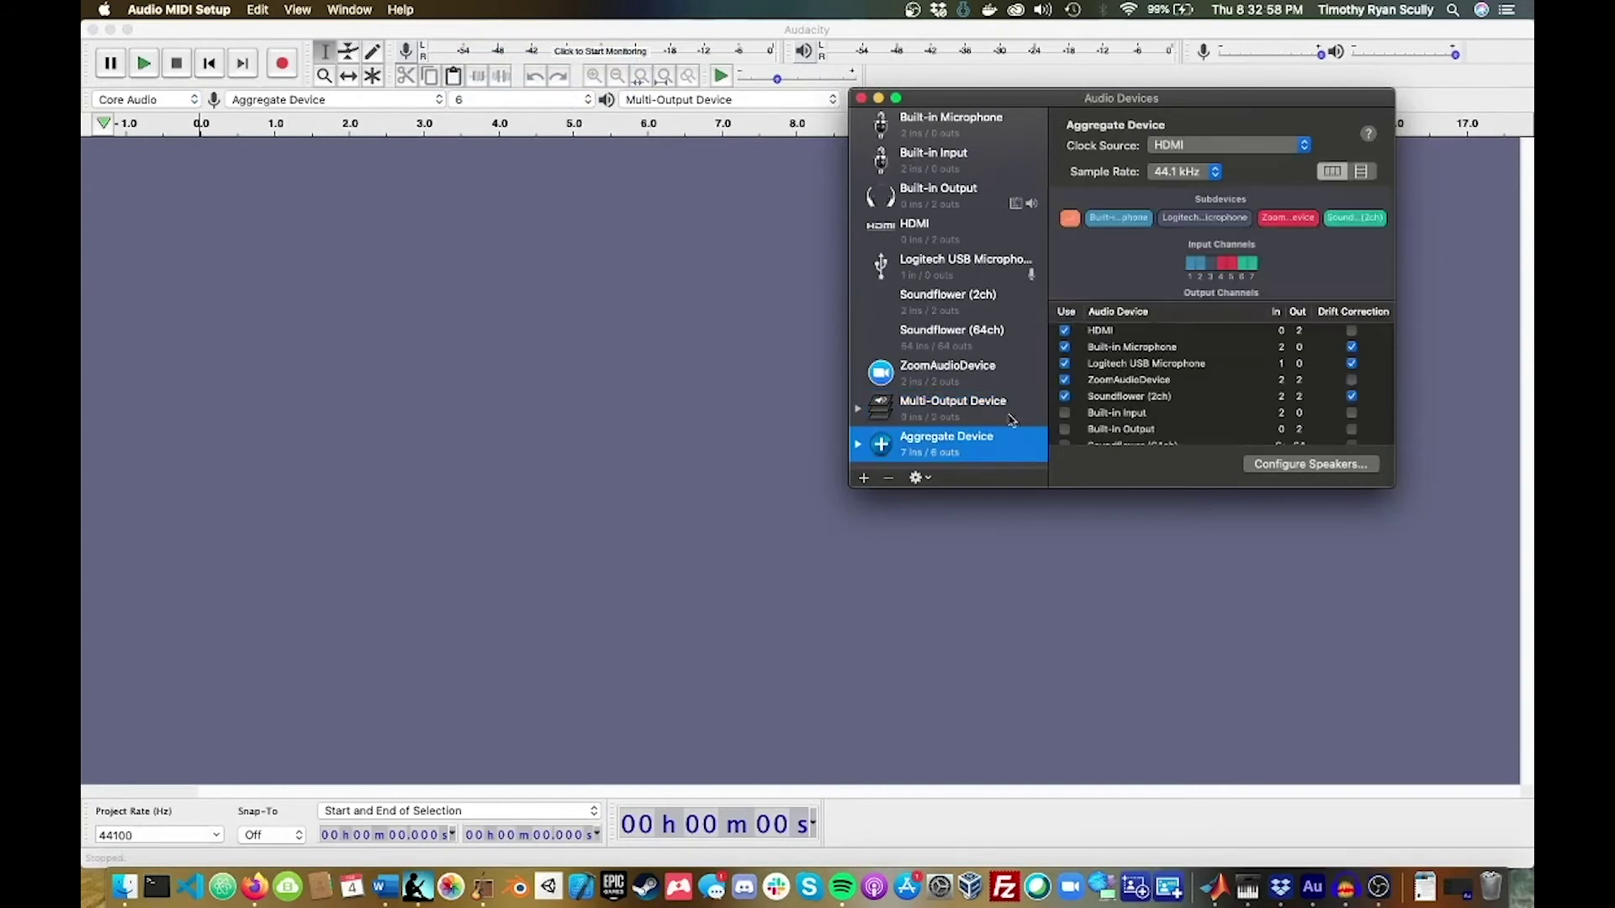
scroll(1095, 370, down, 2)
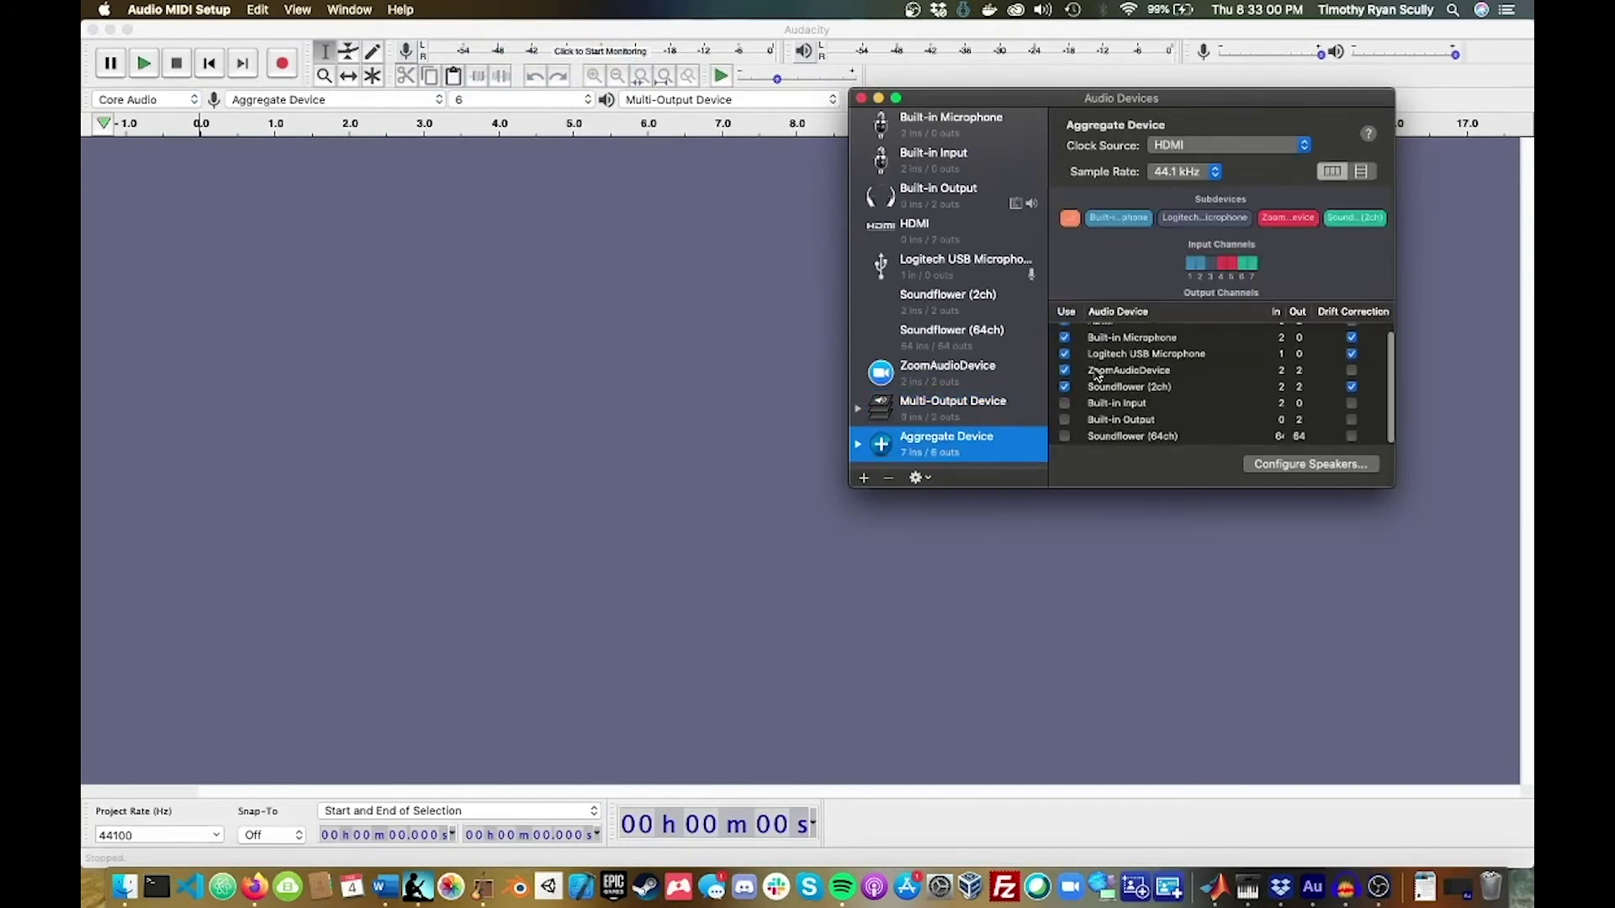
scroll(1095, 371, up, 2)
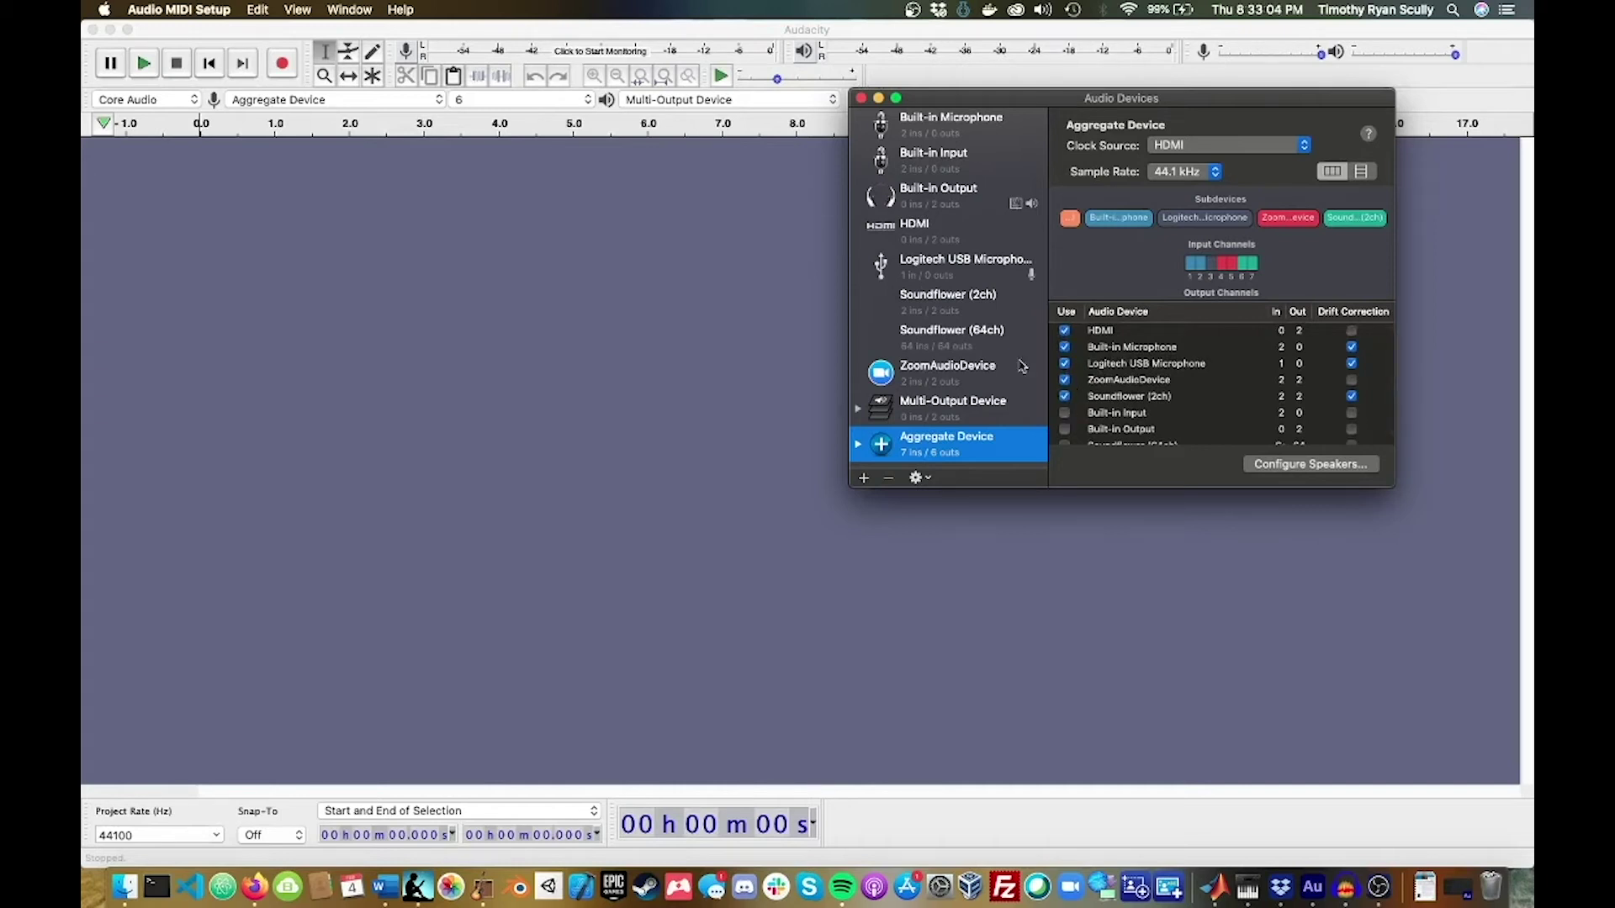
click(557, 101)
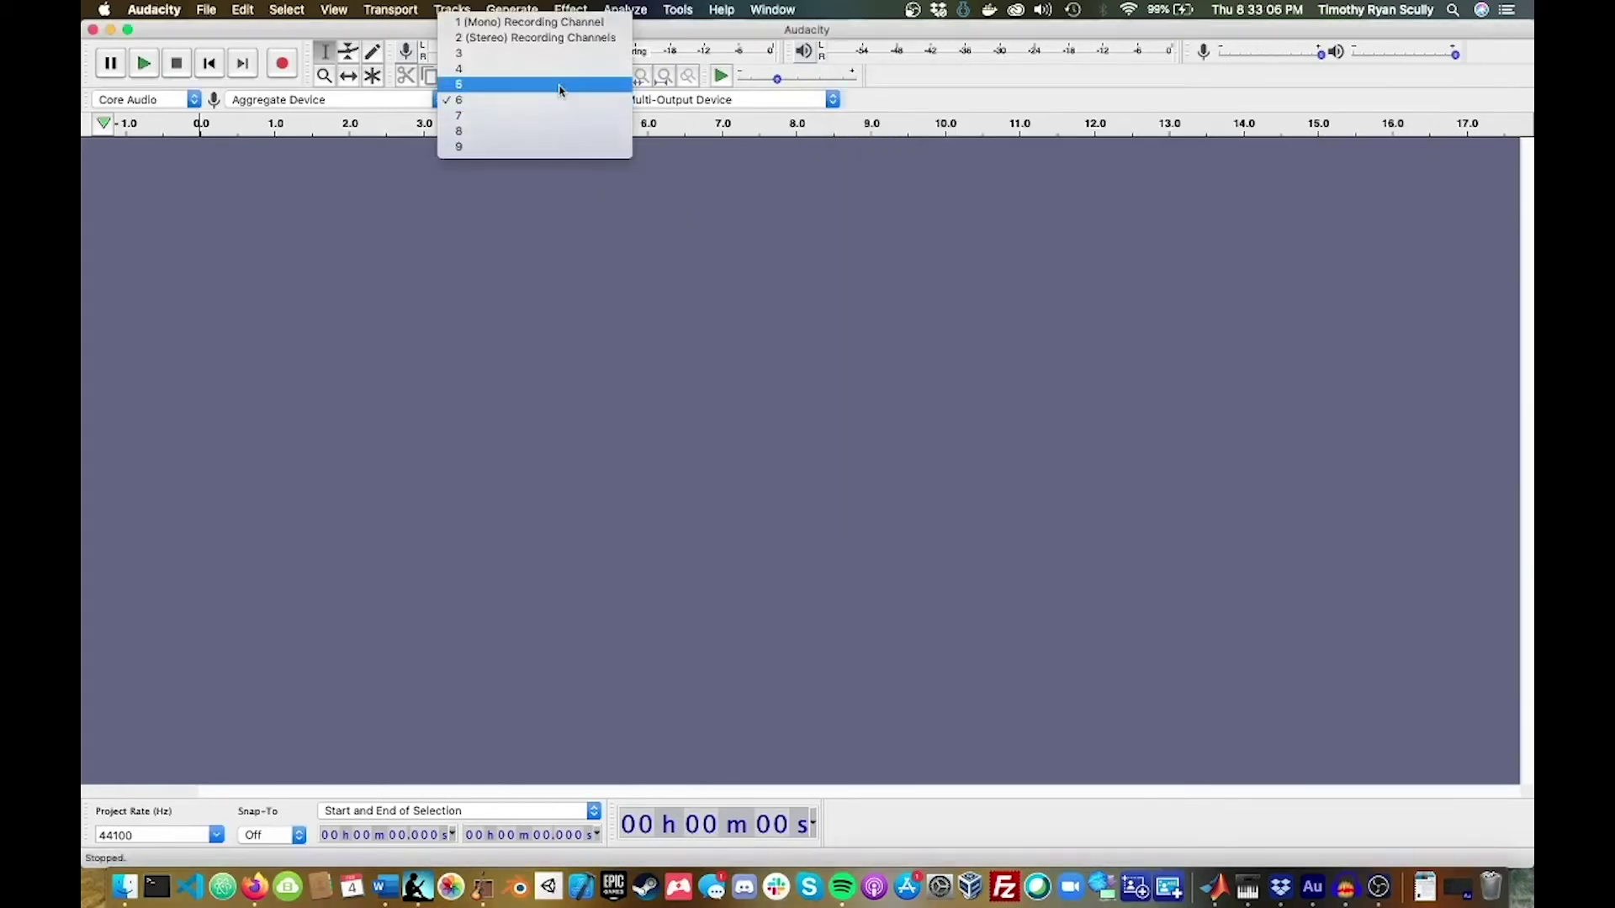
click(559, 99)
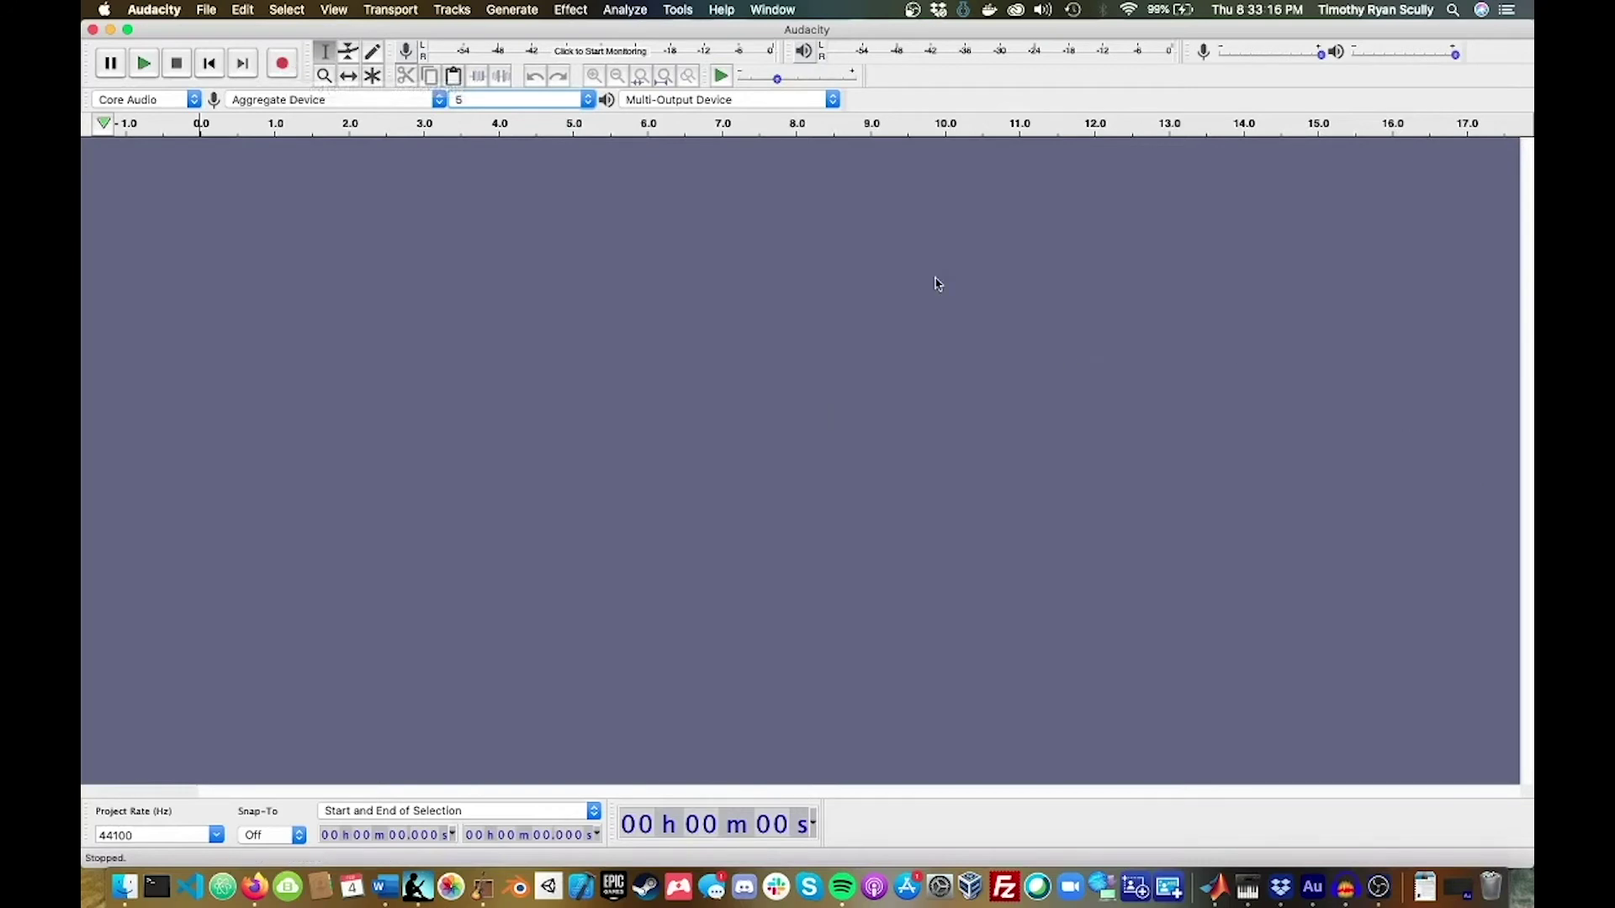
key(ctrl+Right)
key(ctrl+Right)
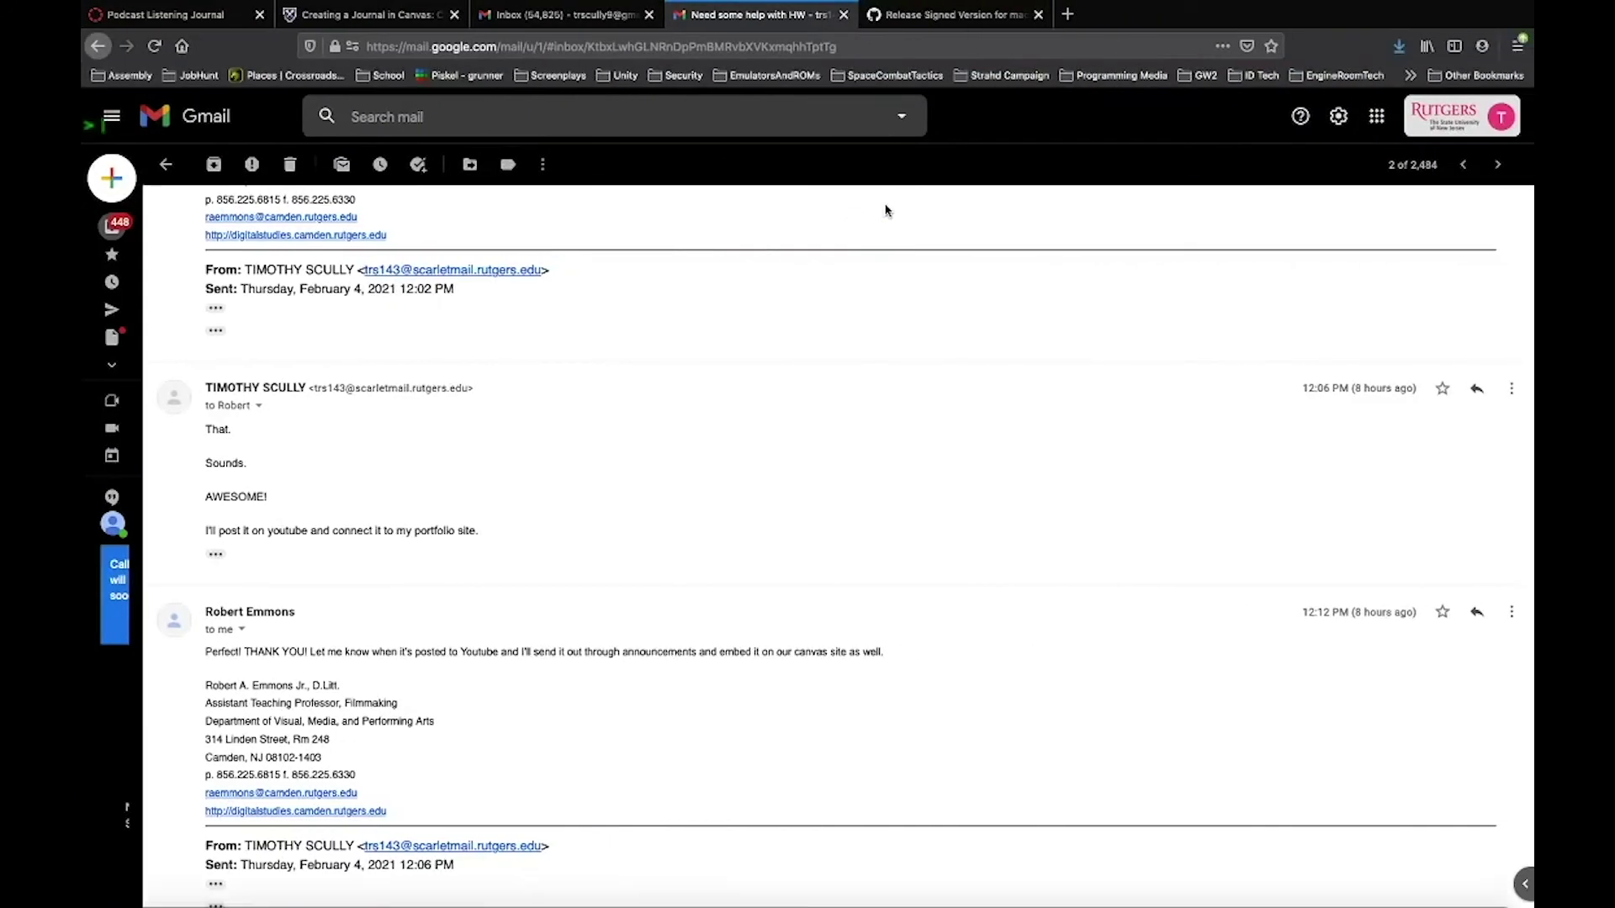
key(ctrl+Up)
click(1128, 27)
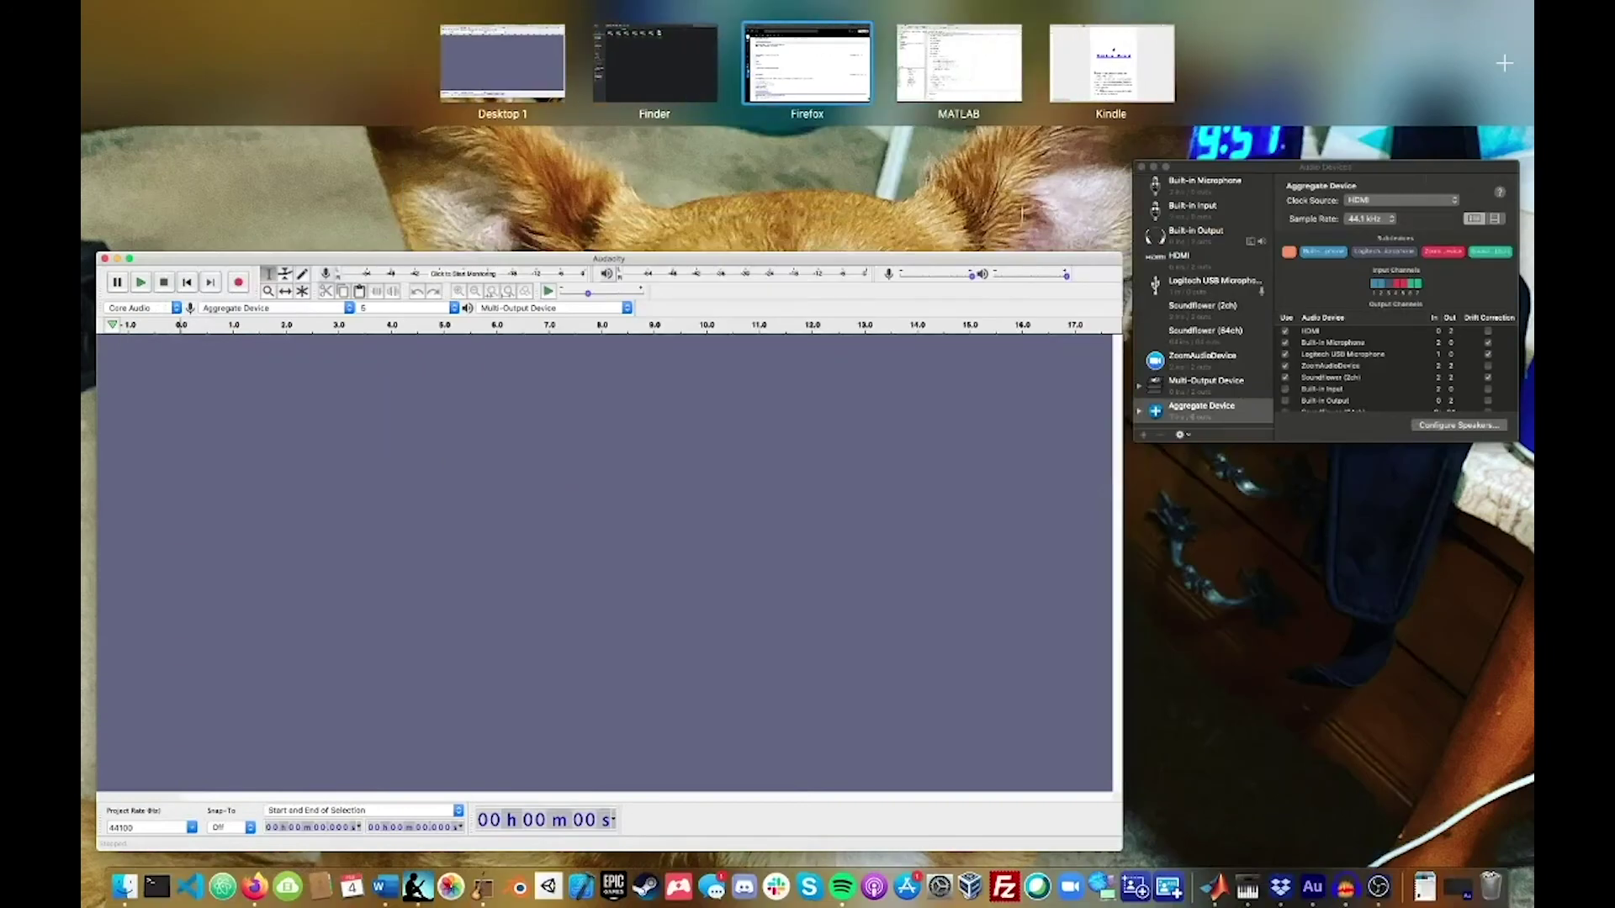
click(806, 63)
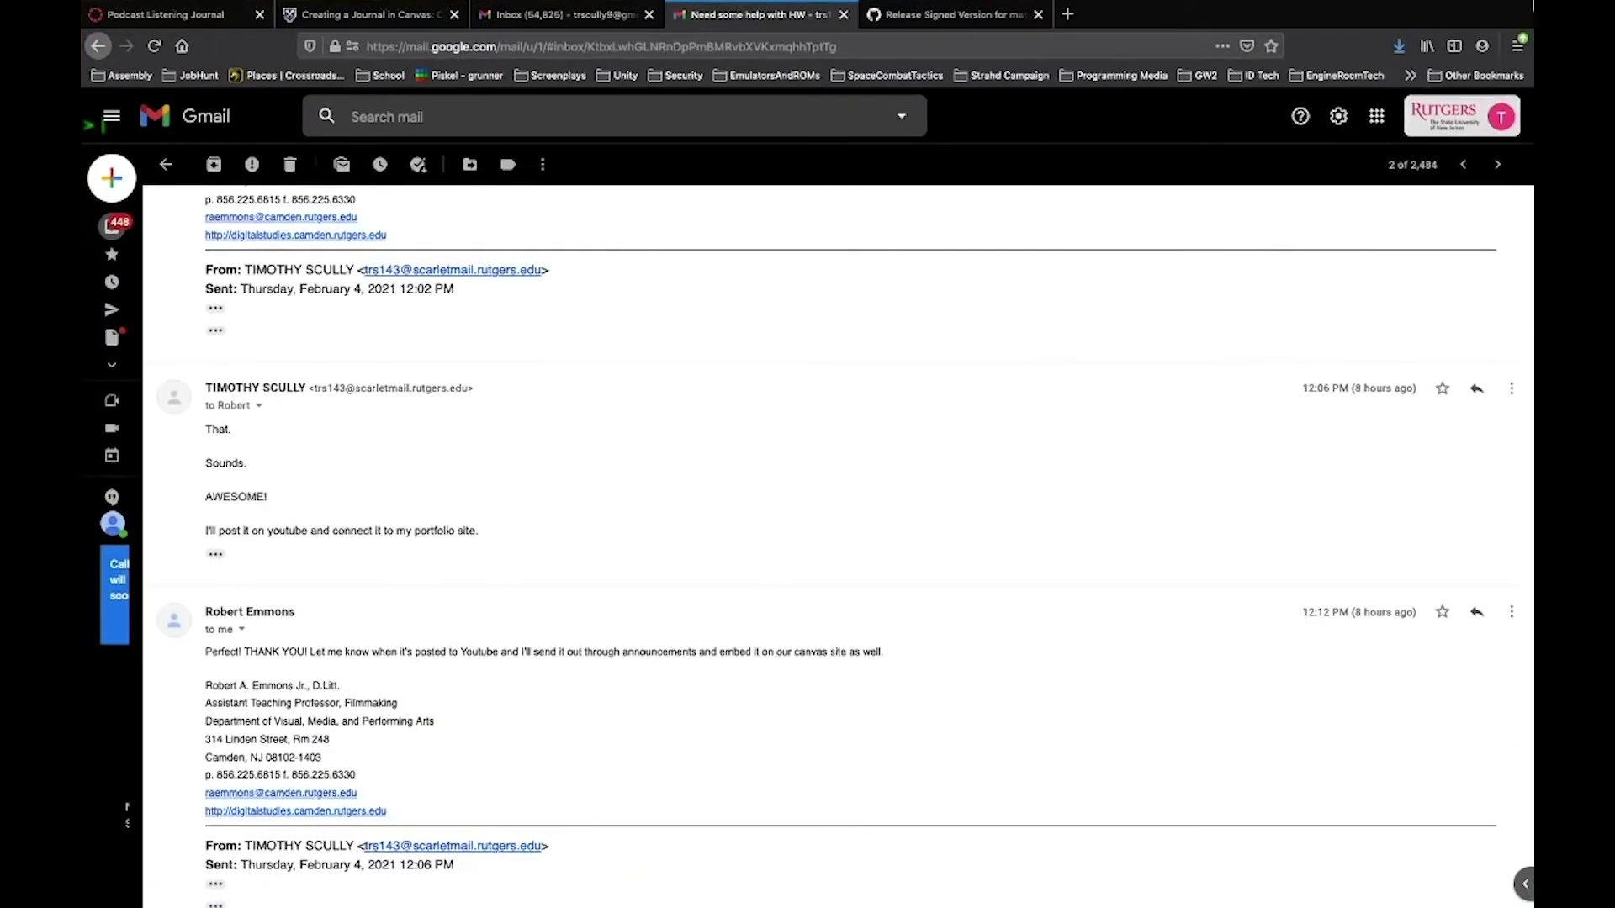
key(ctrl+Left)
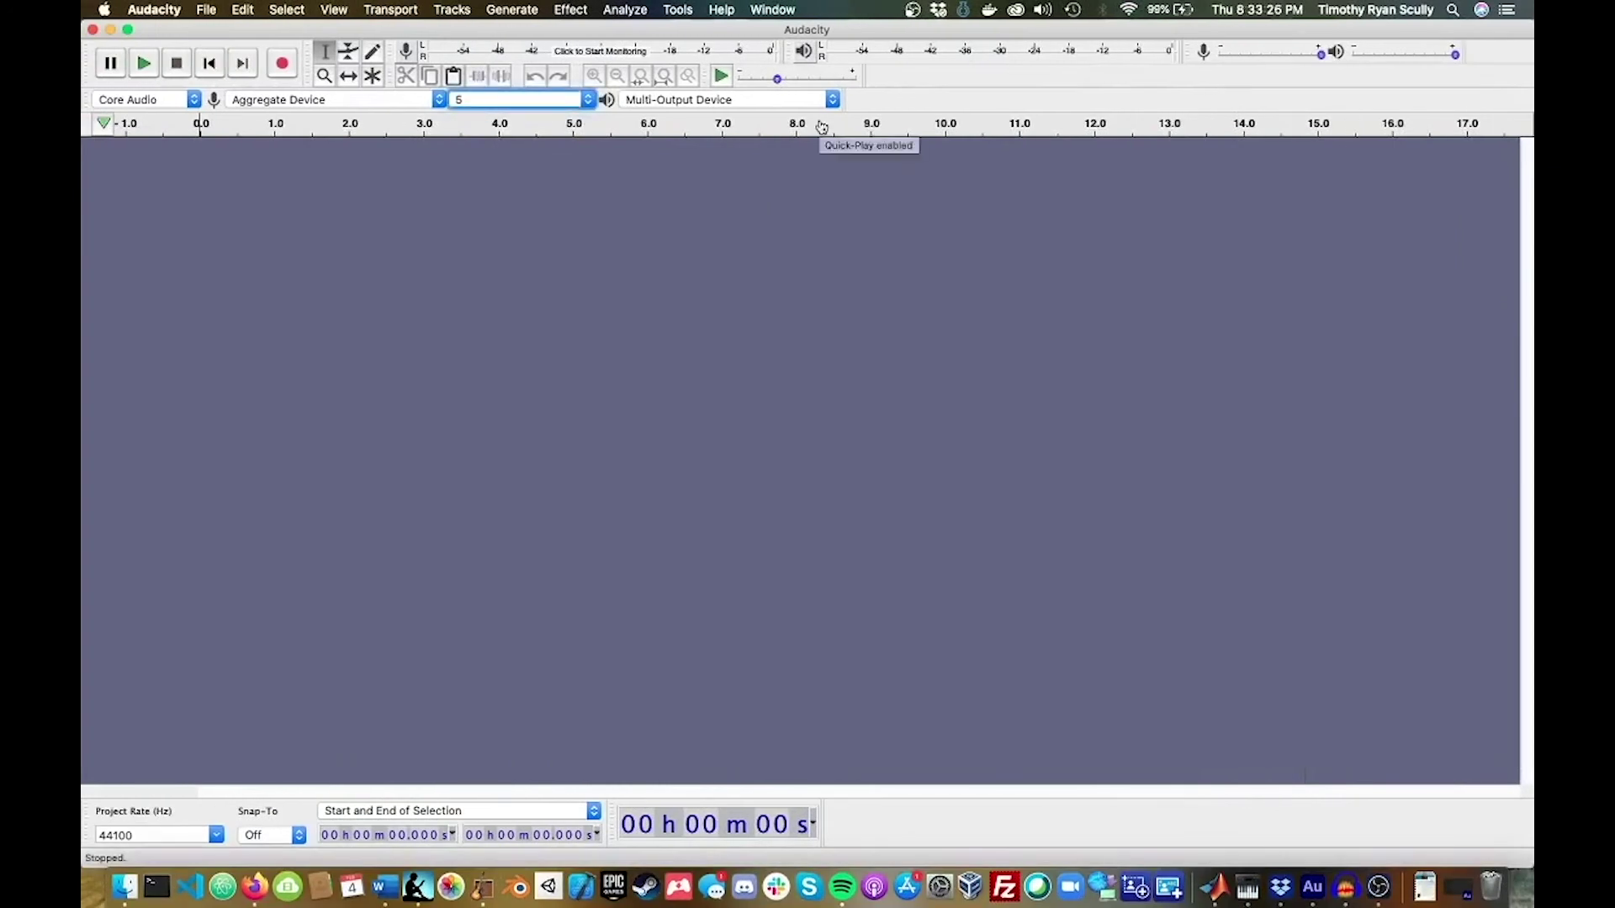
Try to record from the Aggregate Device, then quit Audacity and relaunch it from the Applications folder
click(282, 64)
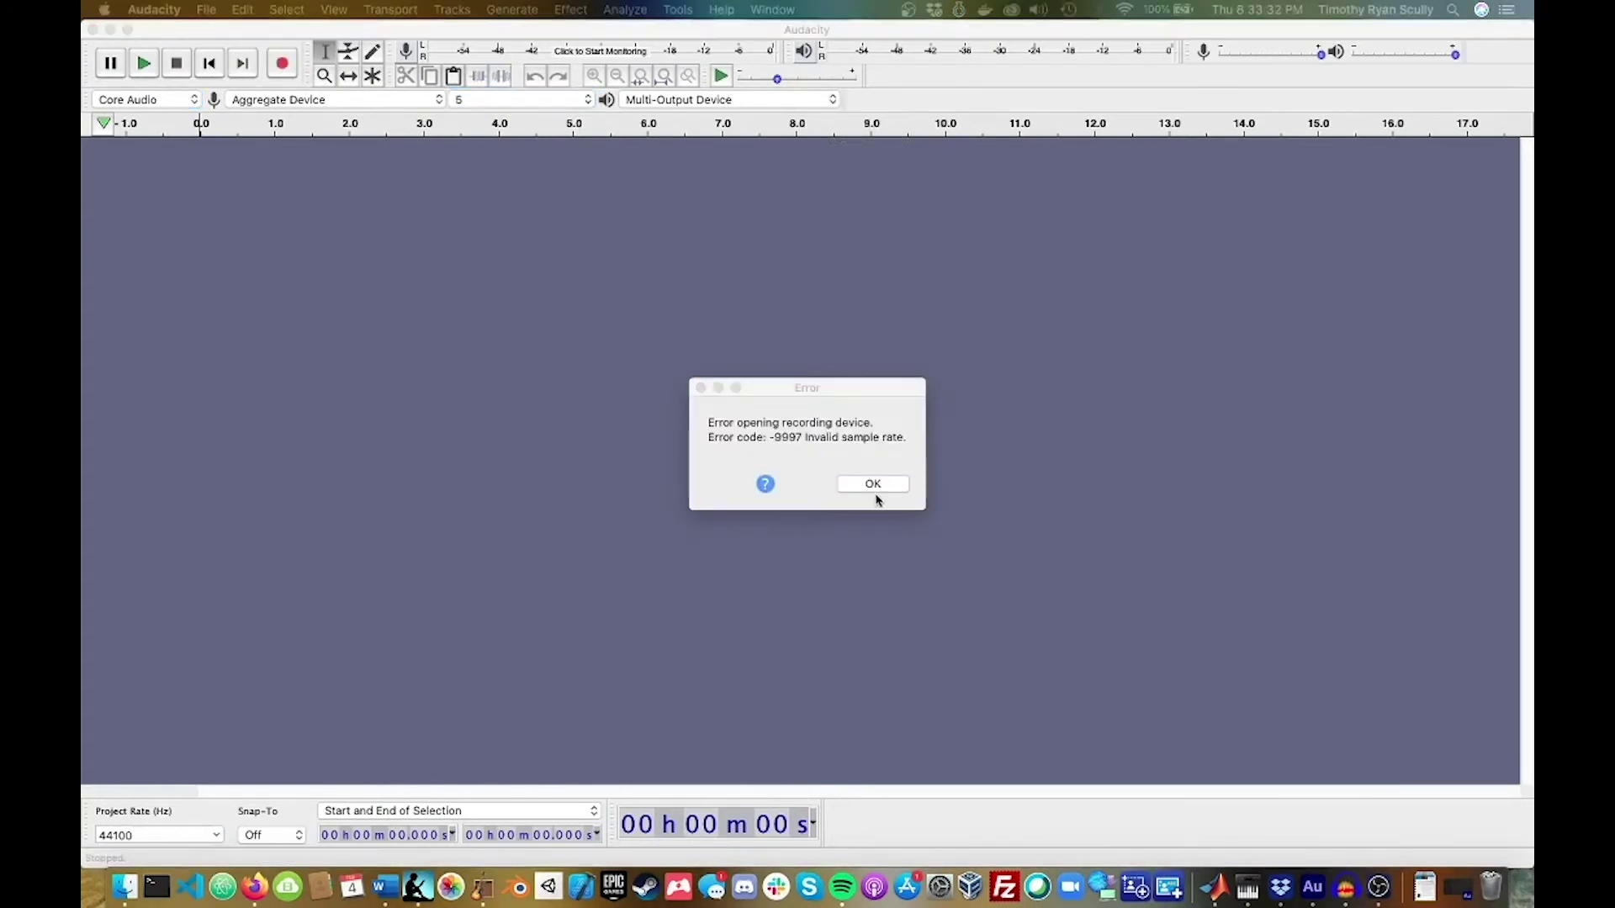
click(875, 487)
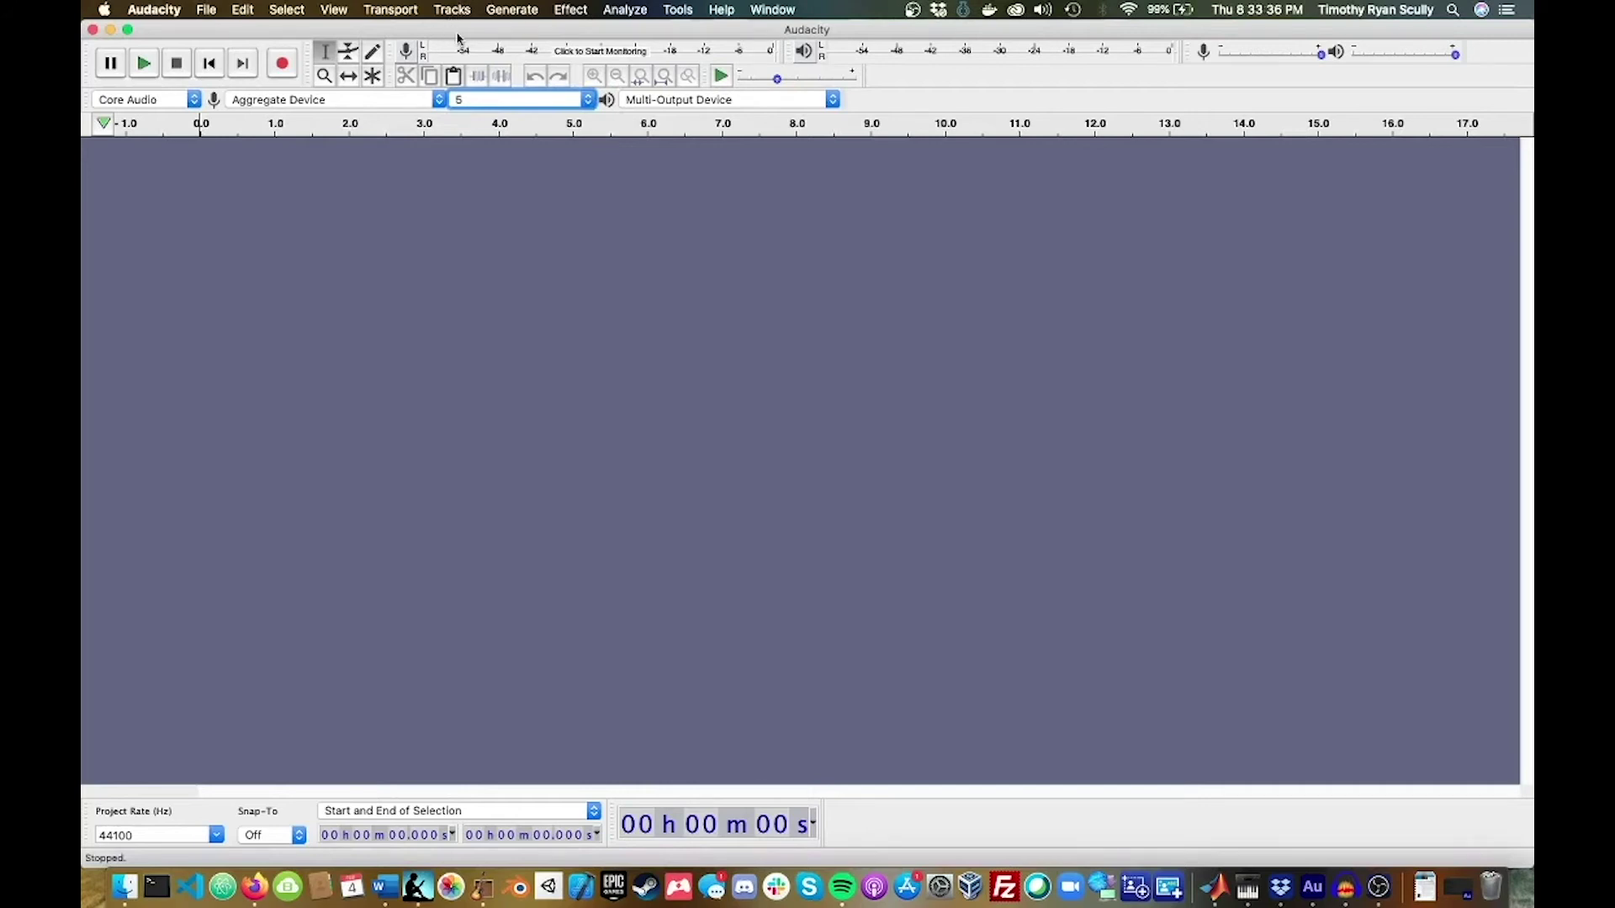
key(super+h)
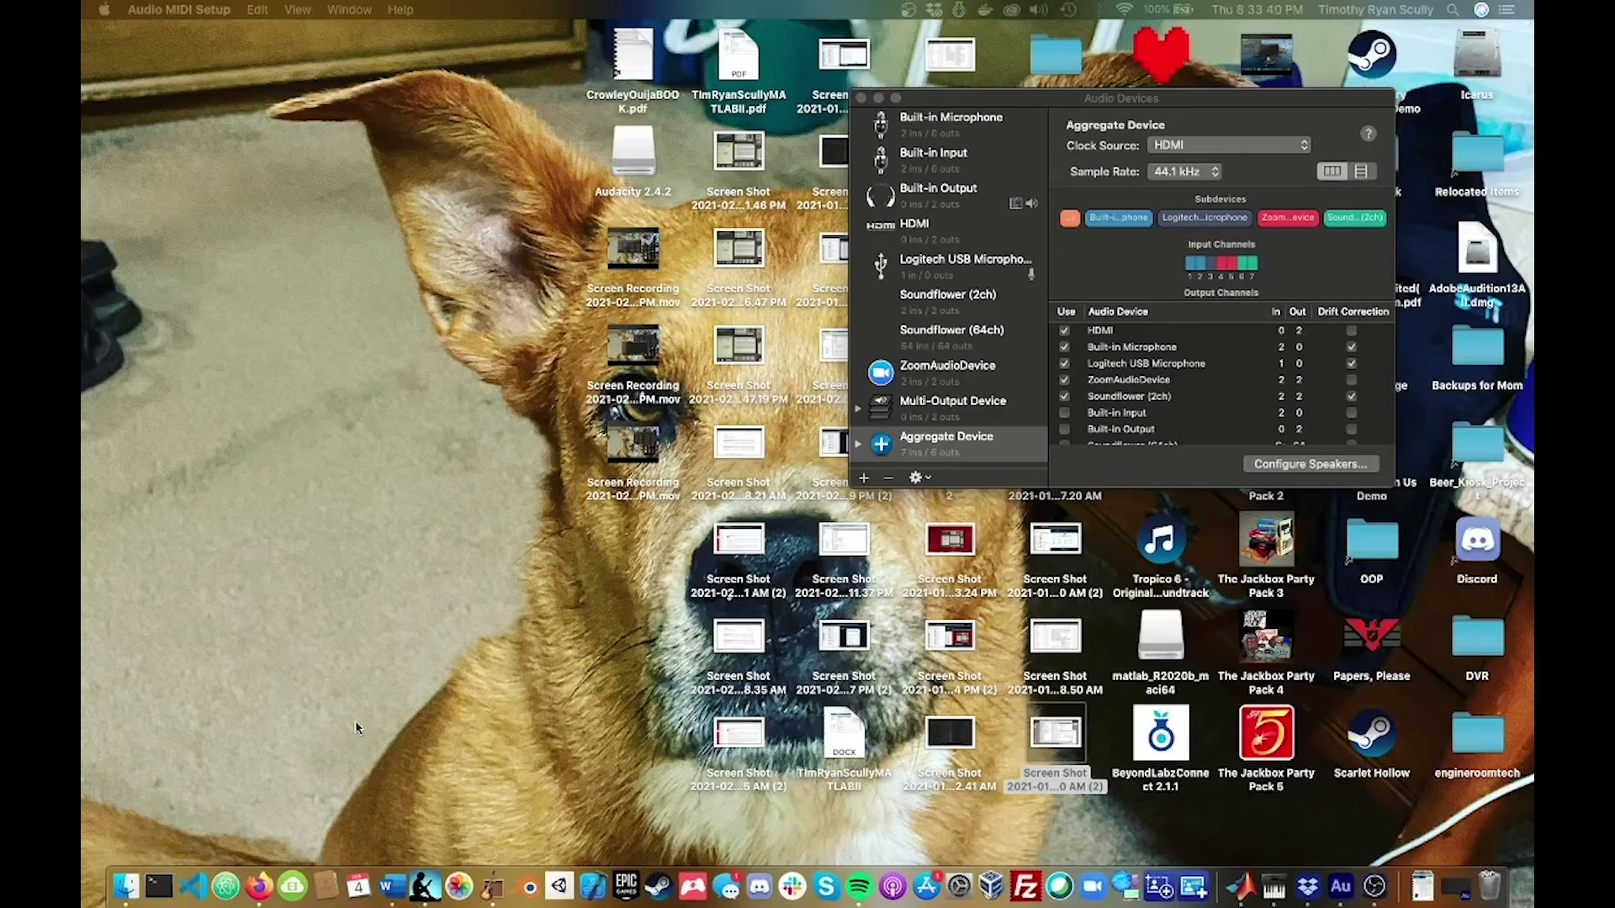
click(127, 896)
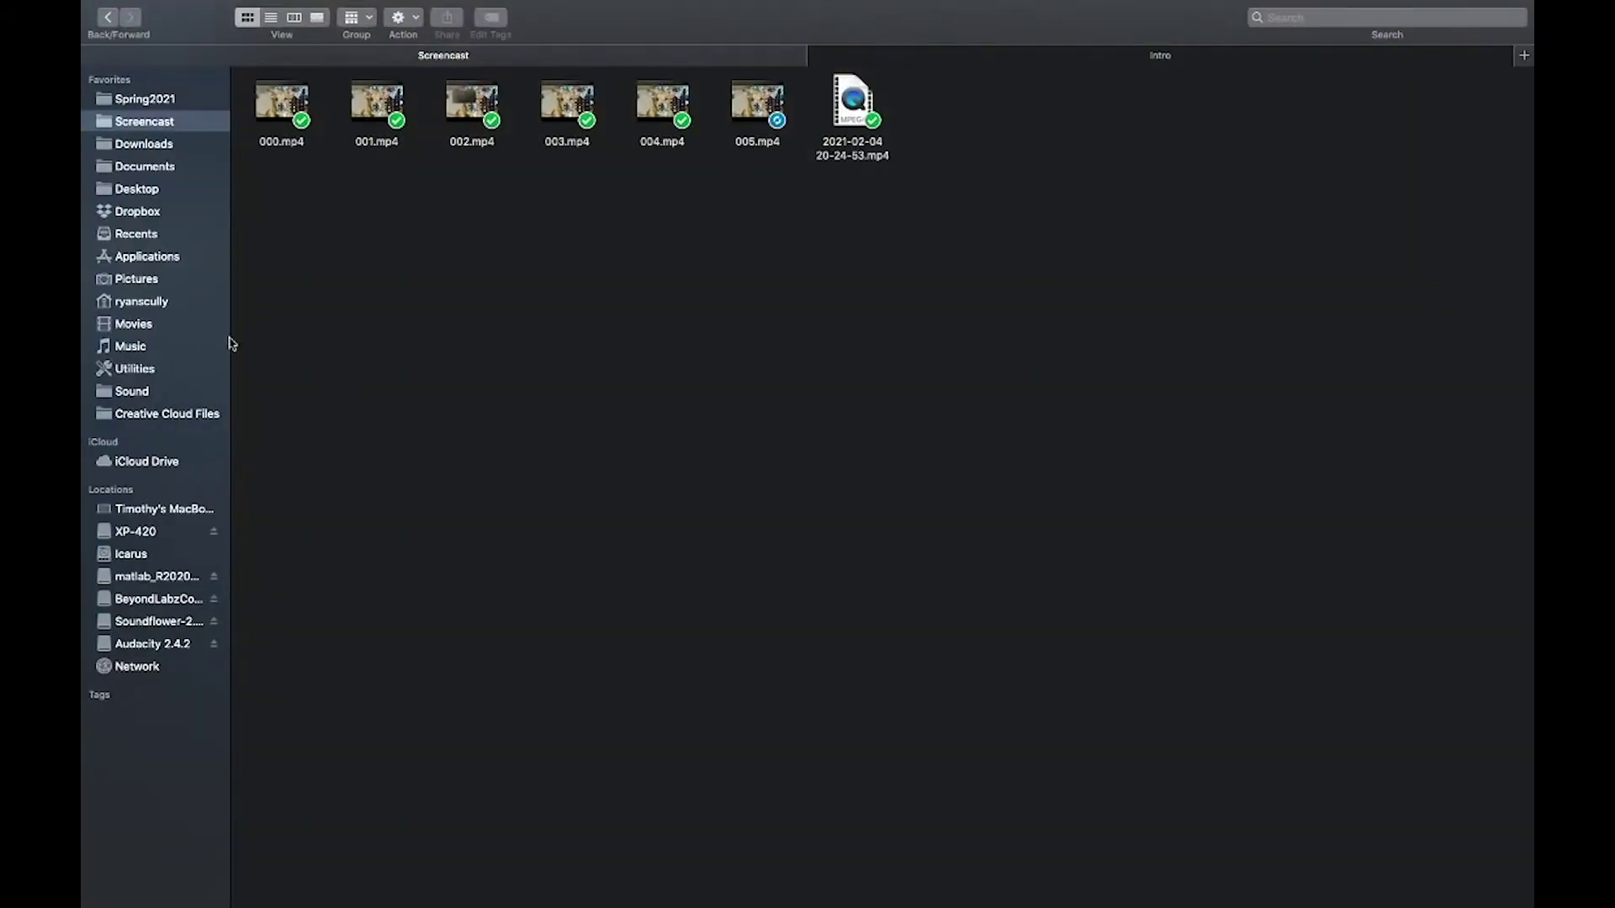
click(168, 263)
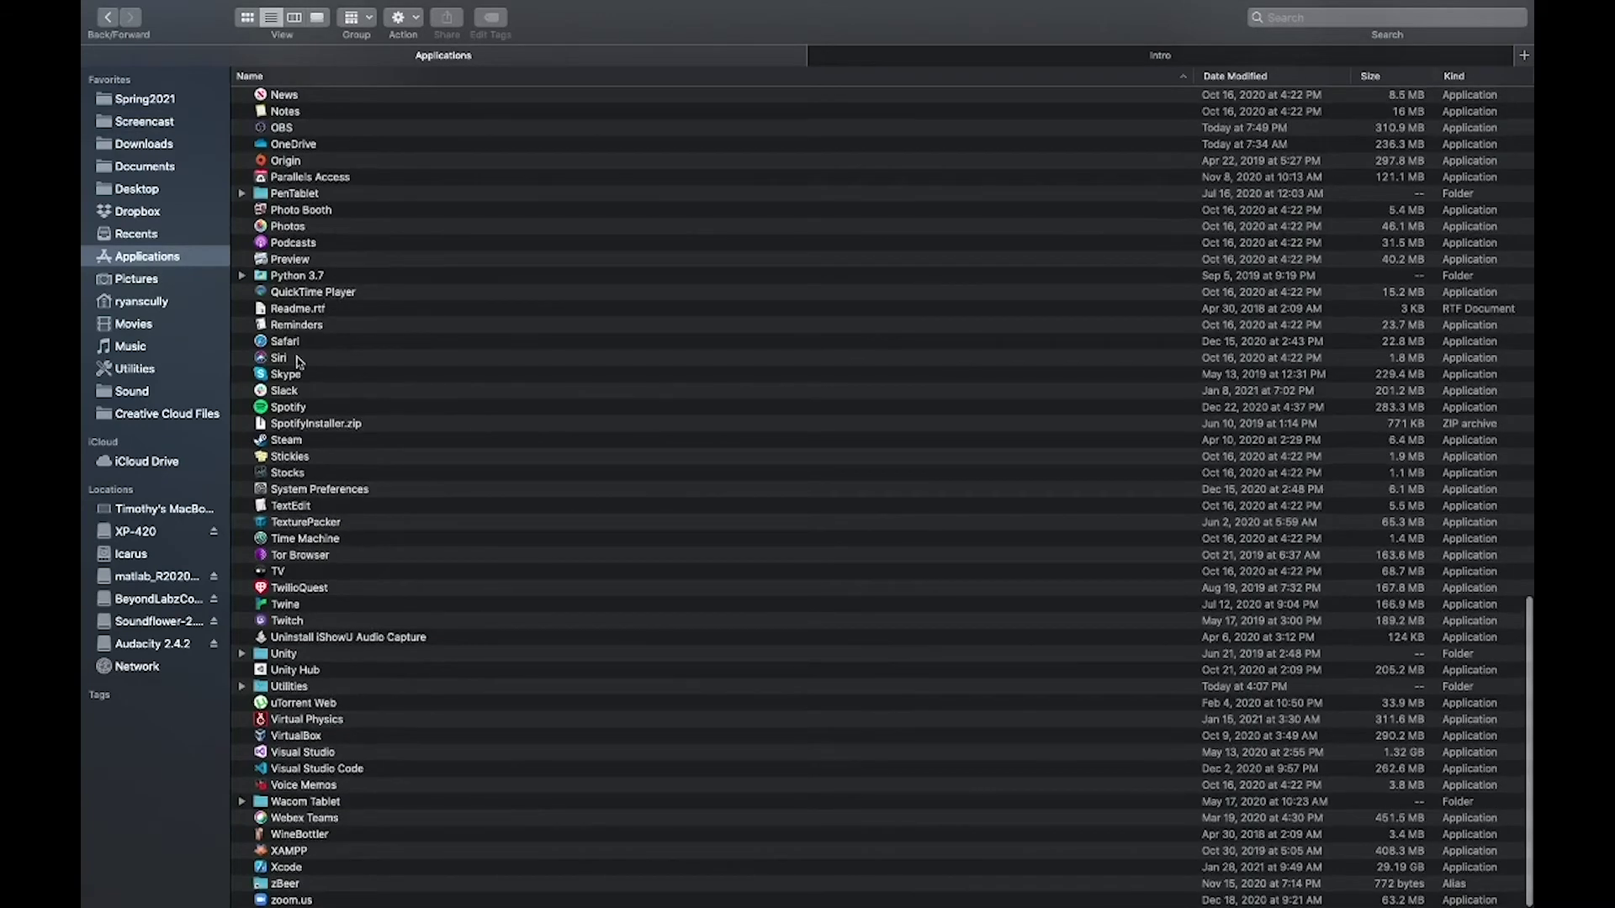
scroll(313, 415, up, 15)
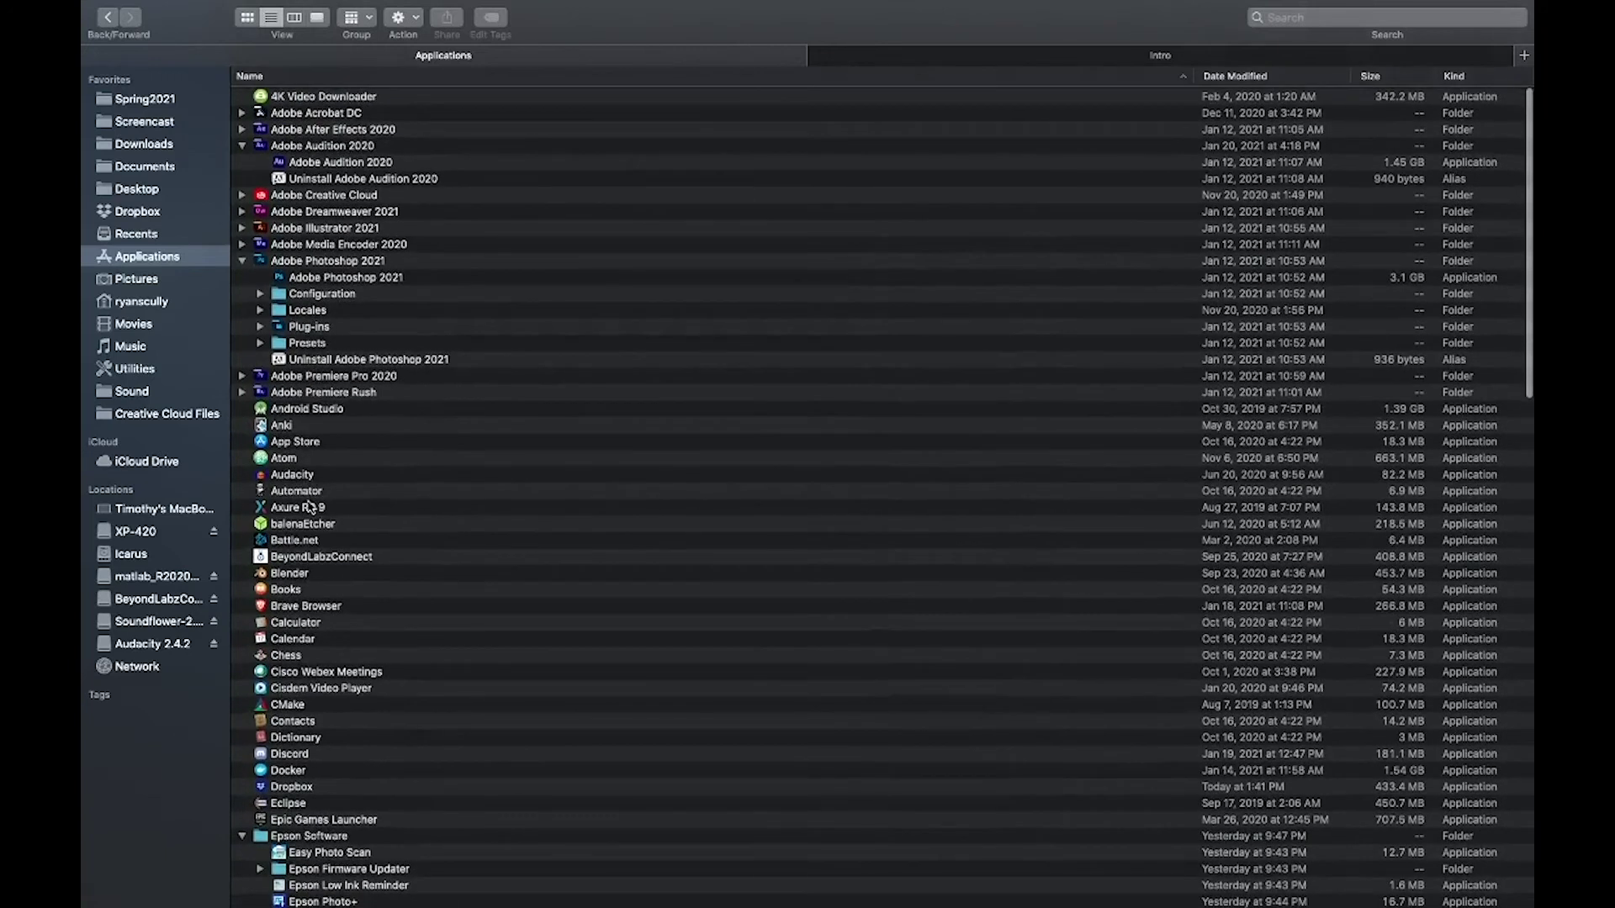
double_click(310, 477)
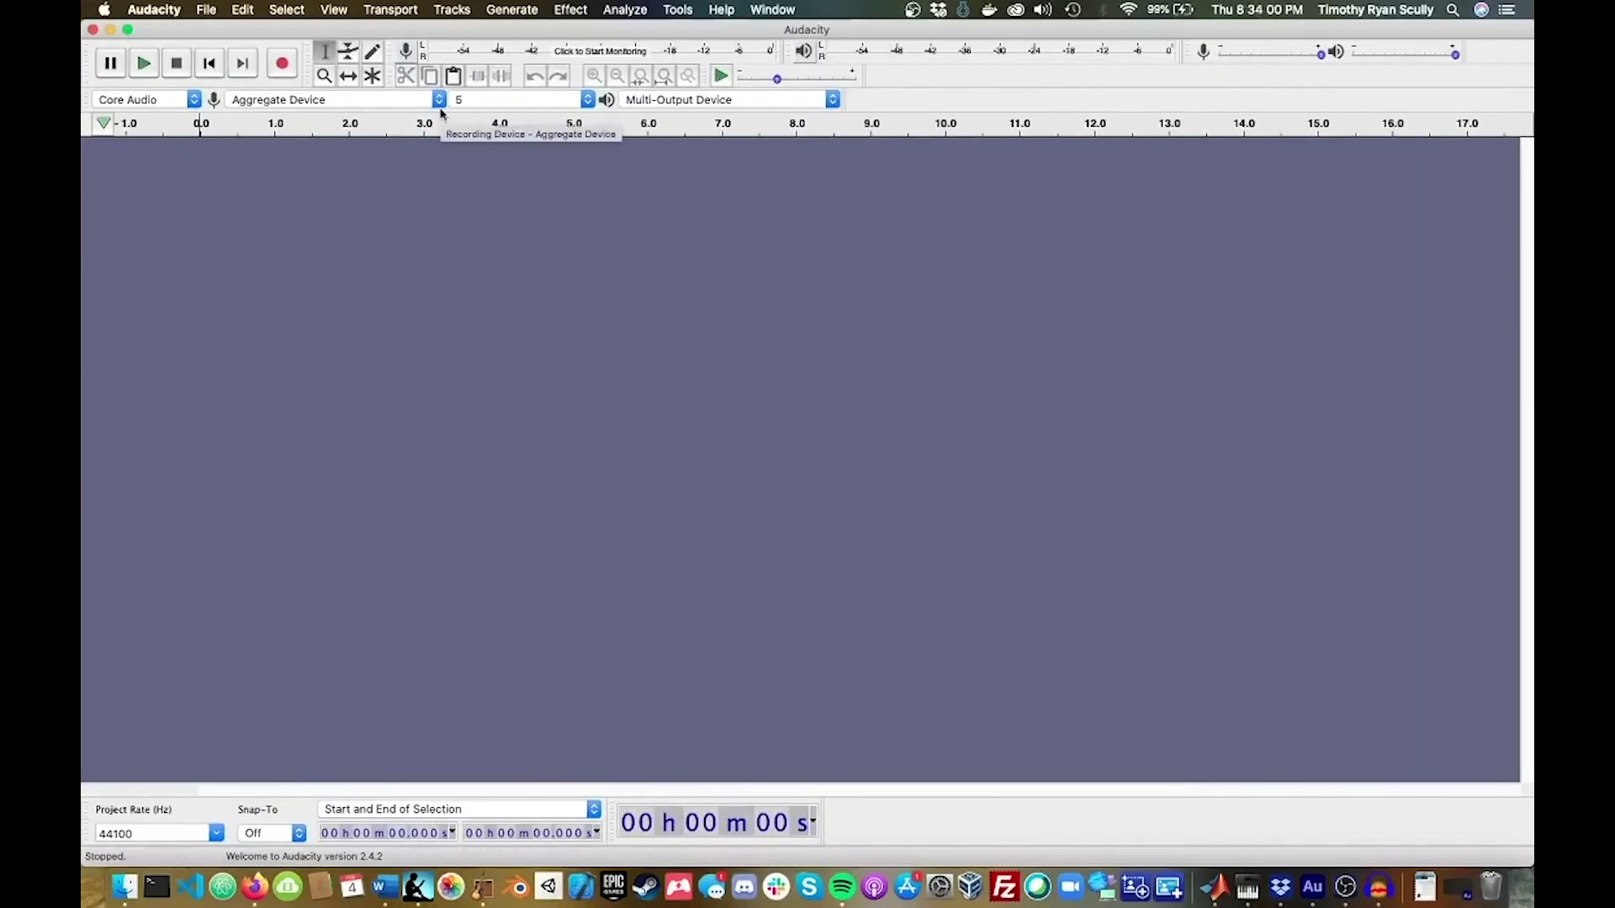
Record the Aggregate Device's audio onto five tracks for about 47 seconds and stop the recording
click(283, 64)
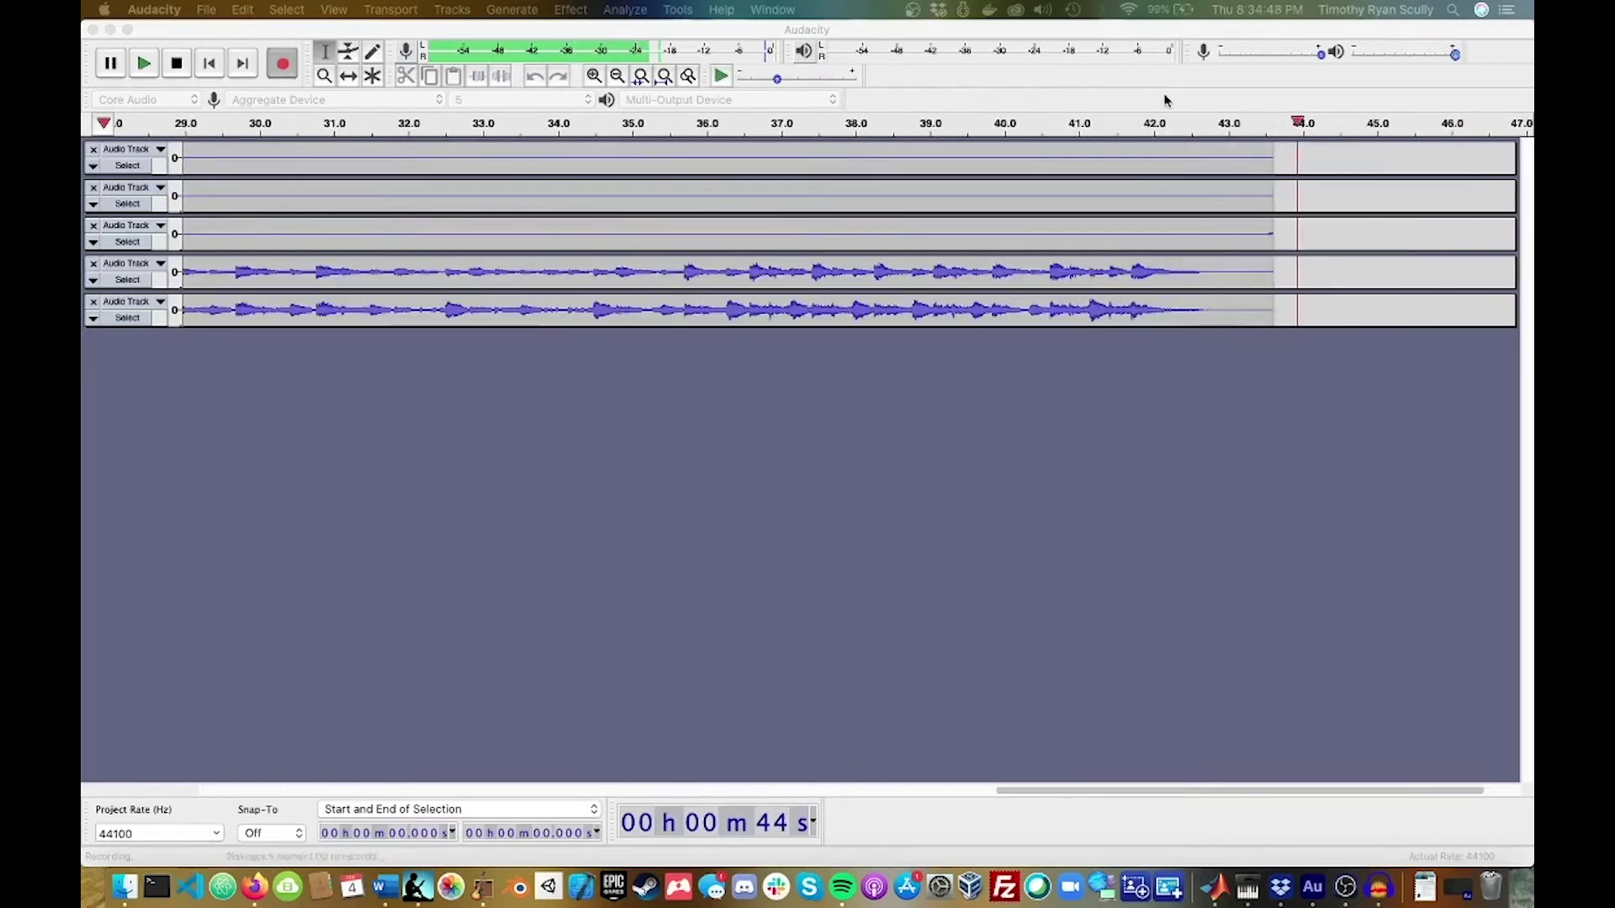
click(180, 67)
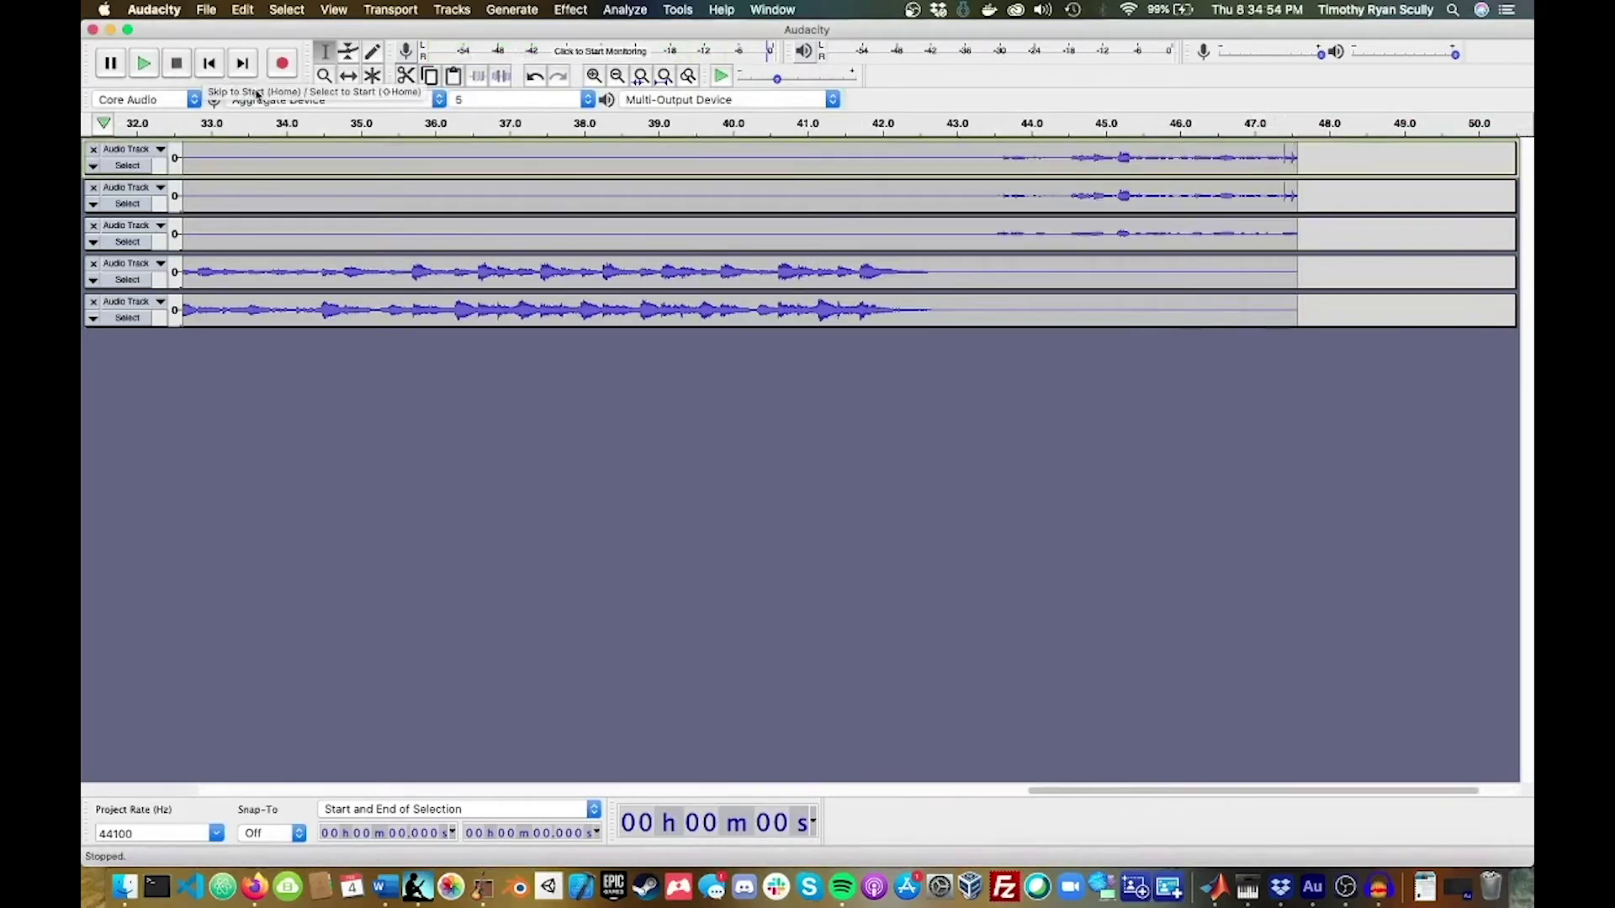
Play back the five-track recording from its beginning and stop after a few seconds
scroll(204, 157, left, 15)
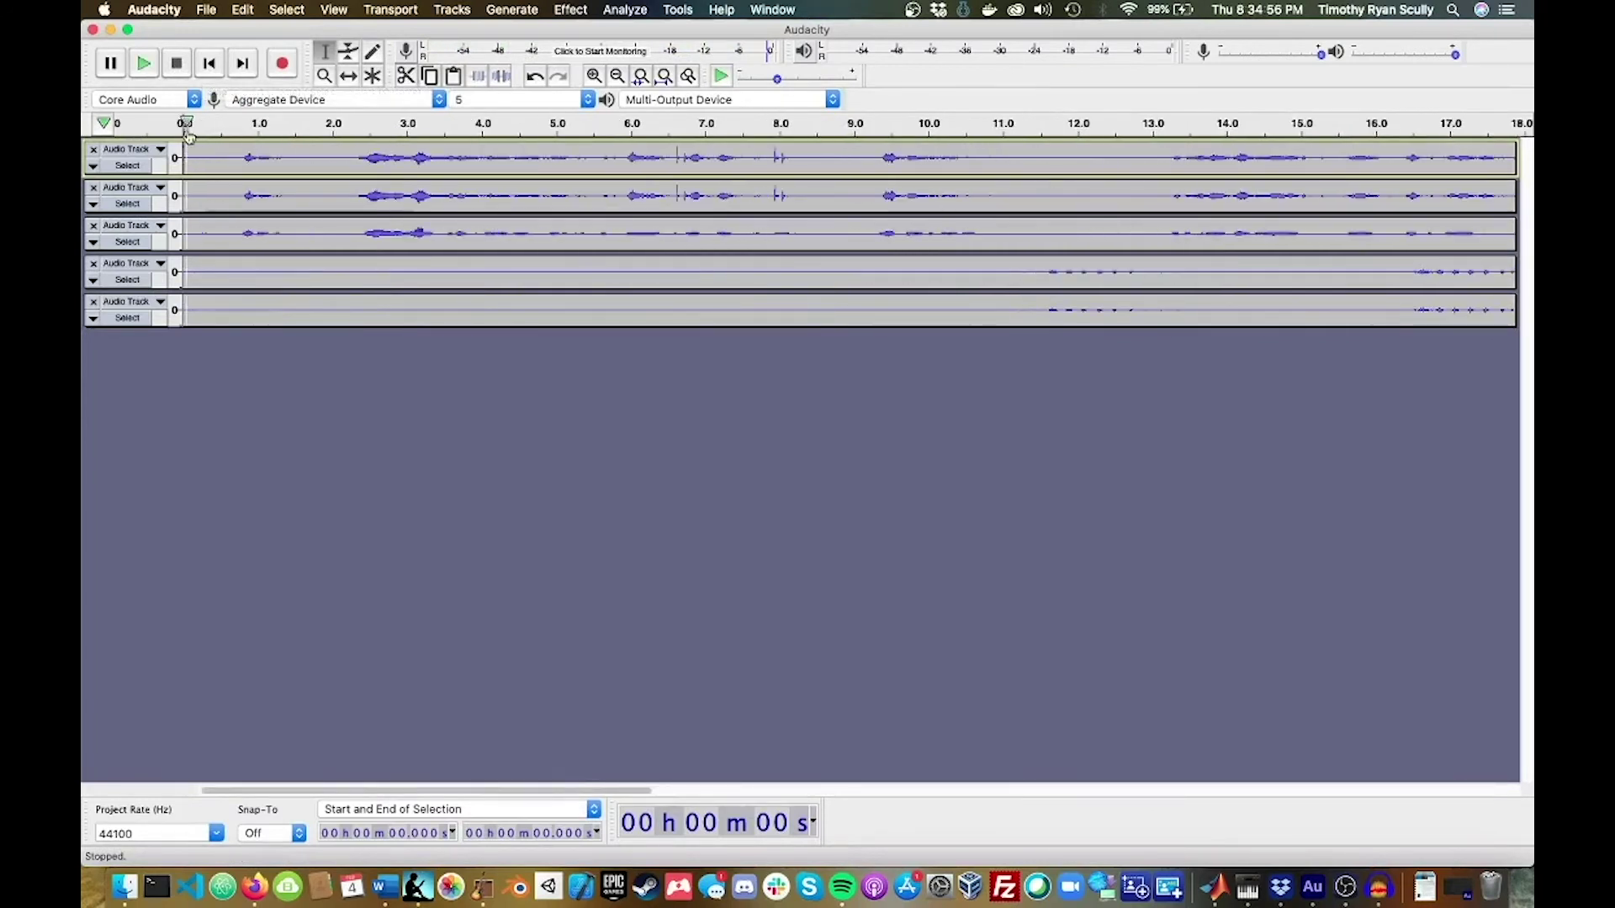
click(187, 125)
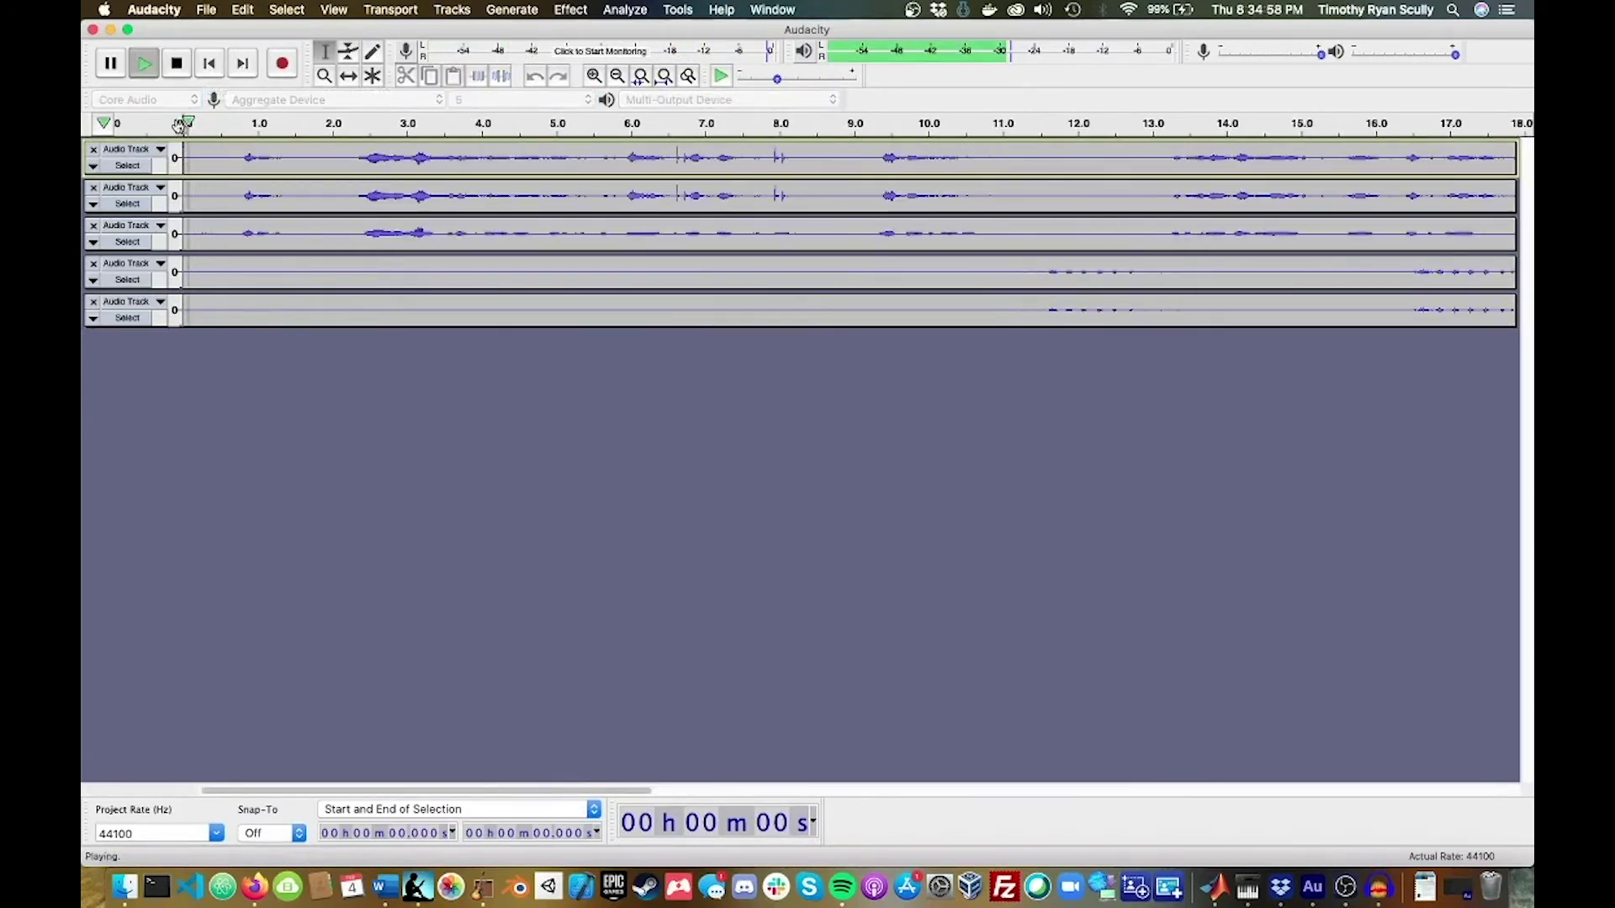
click(145, 65)
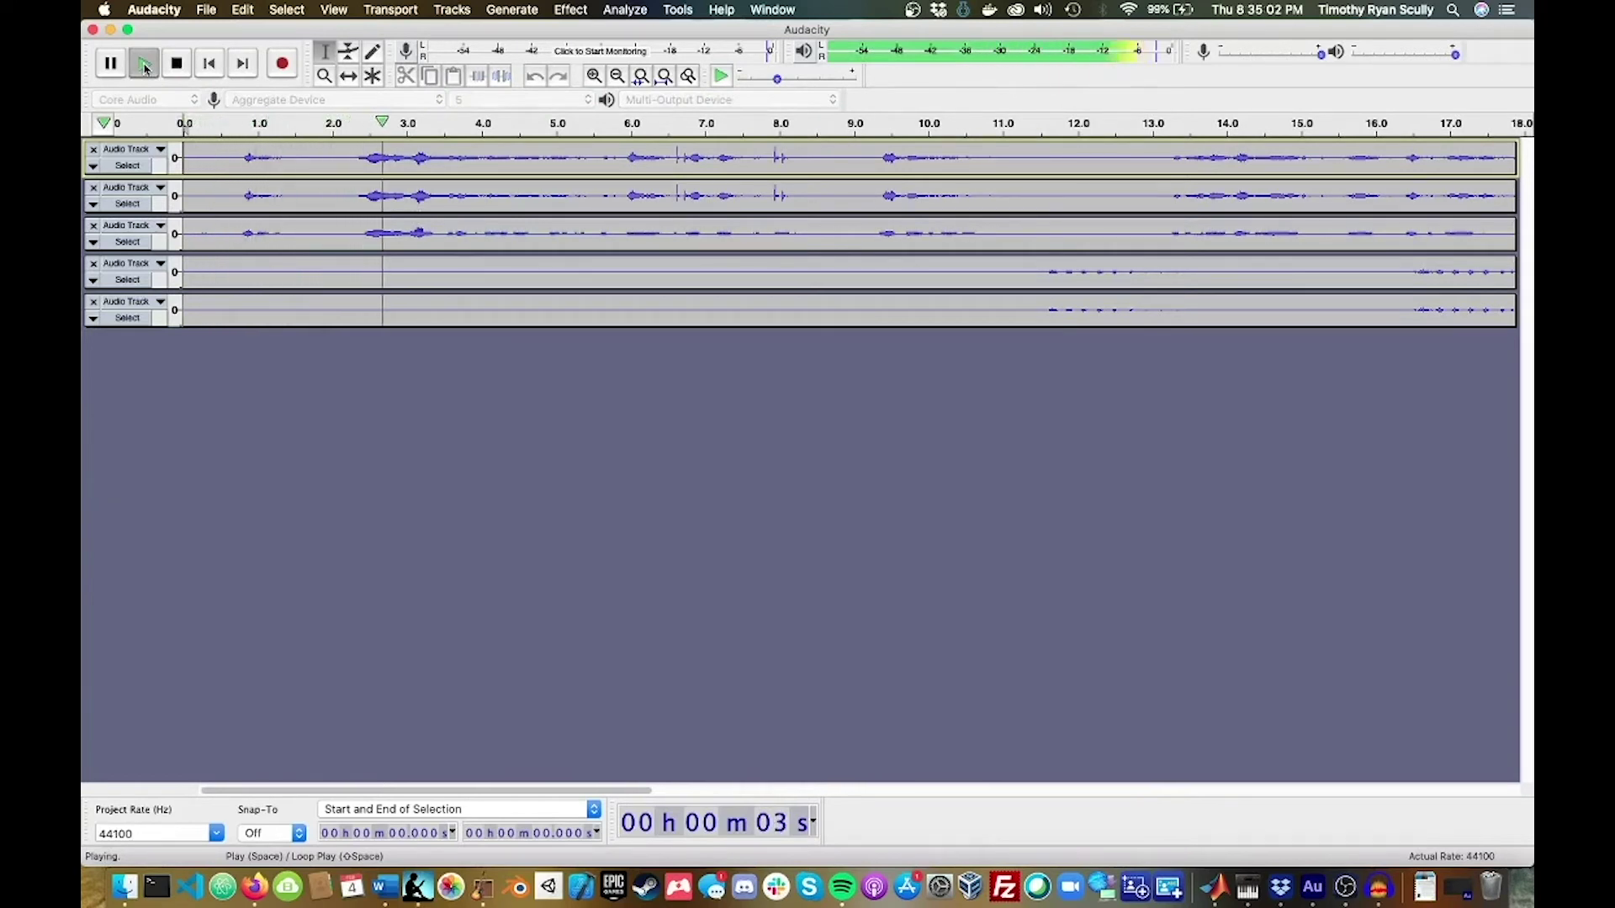
click(144, 65)
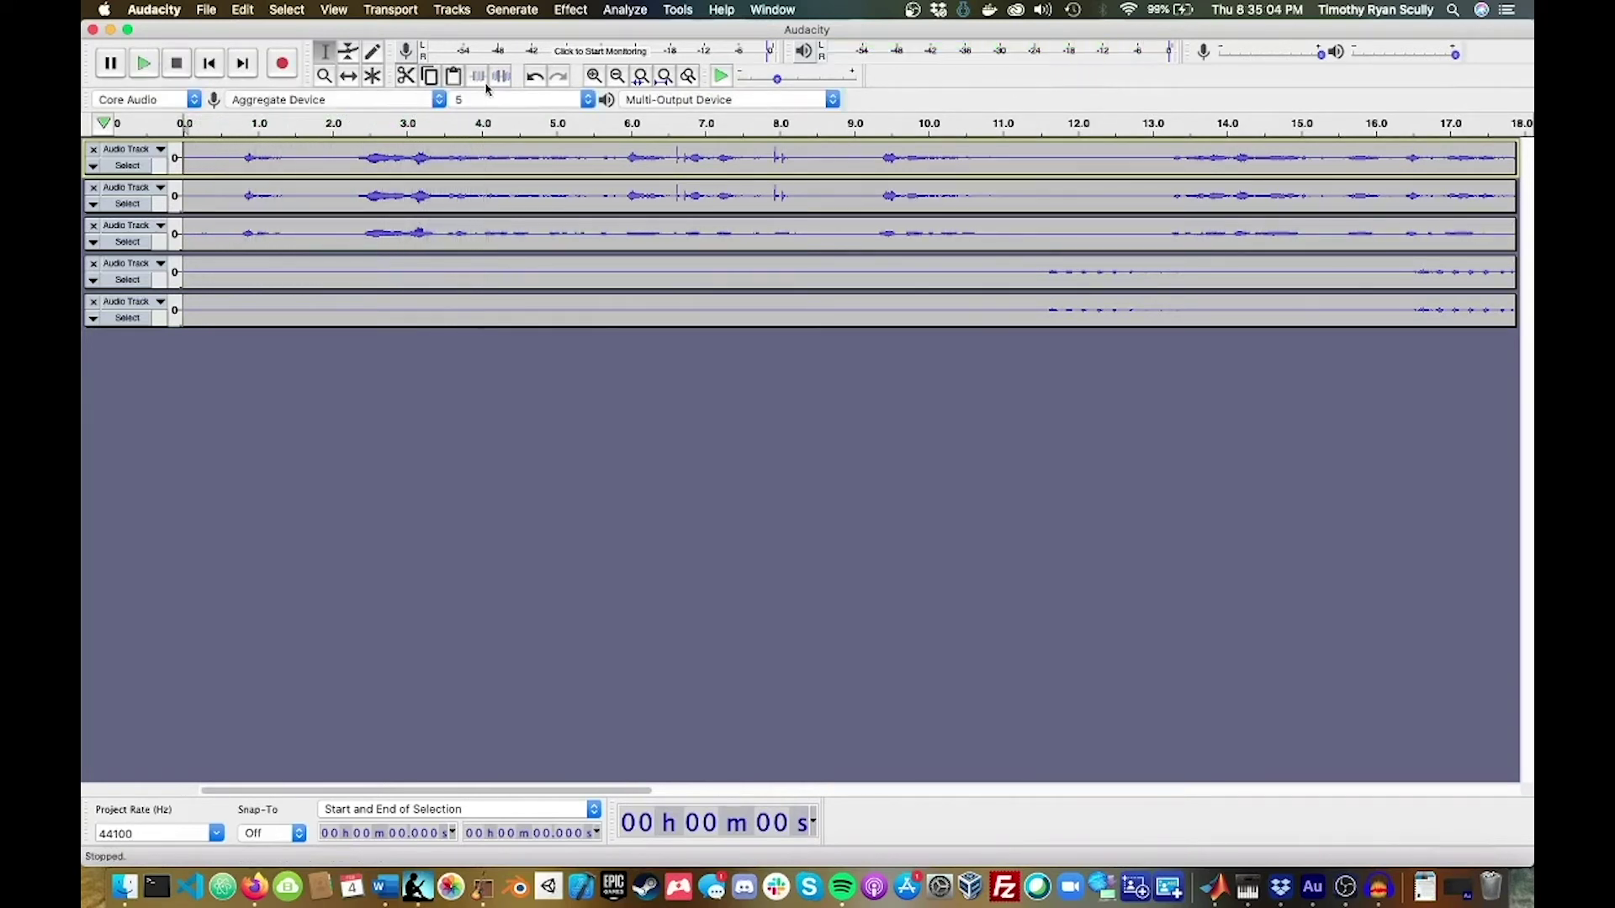
Play the recording from the start of the music near 28.7 s, replay it from about 22.6 s, and pause
scroll(546, 158, right, 10)
scroll(547, 158, left, 3)
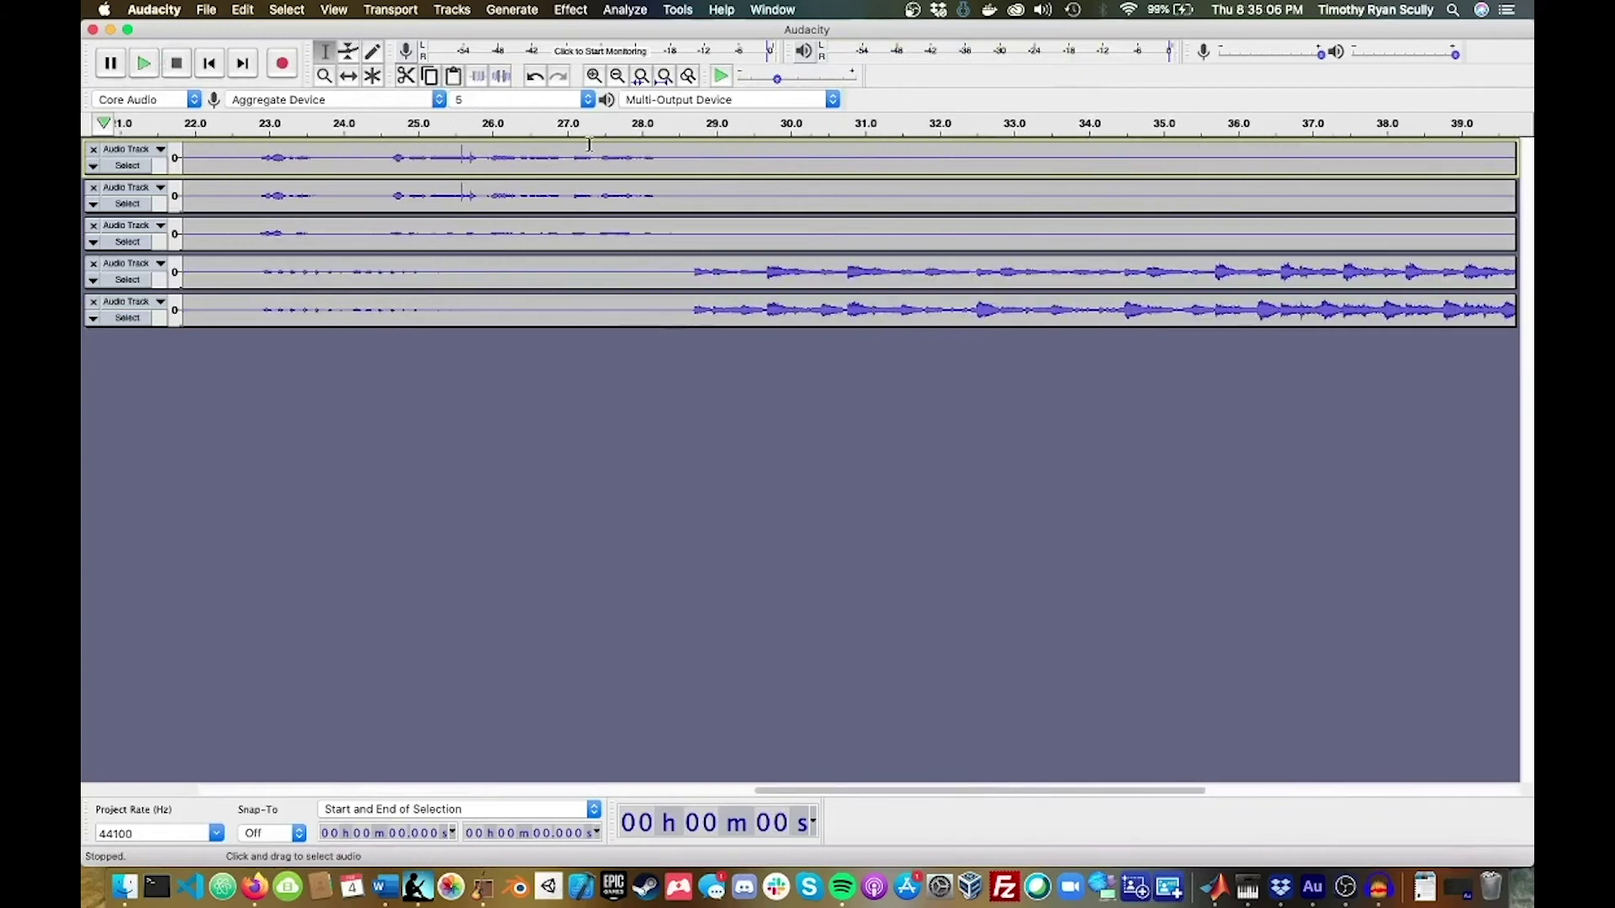
click(688, 125)
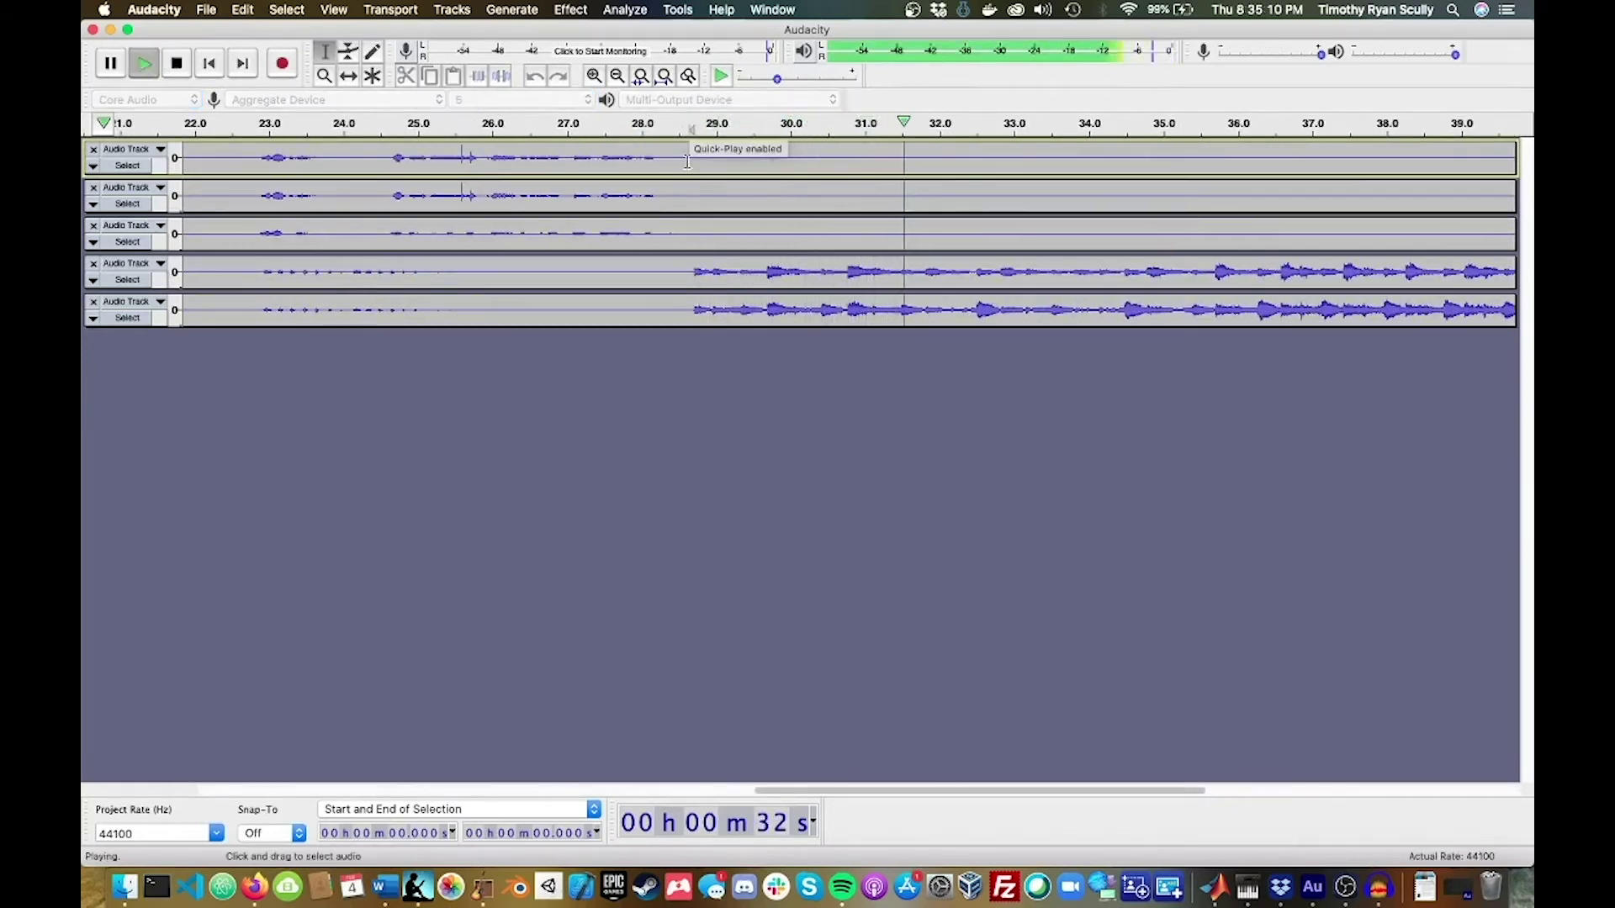
click(242, 128)
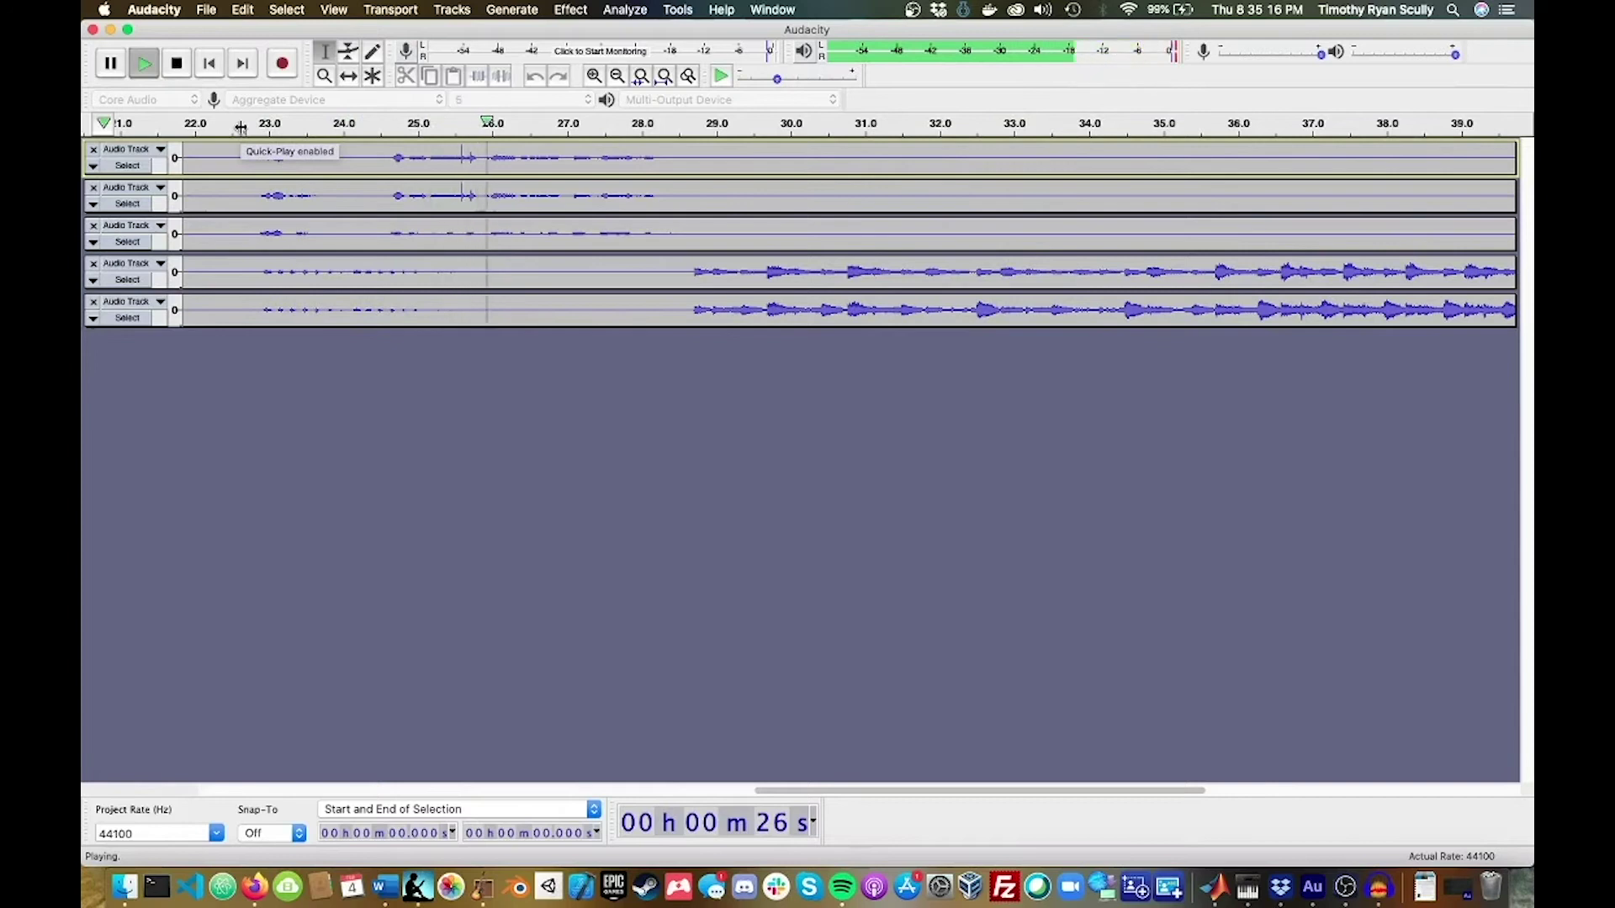
click(110, 66)
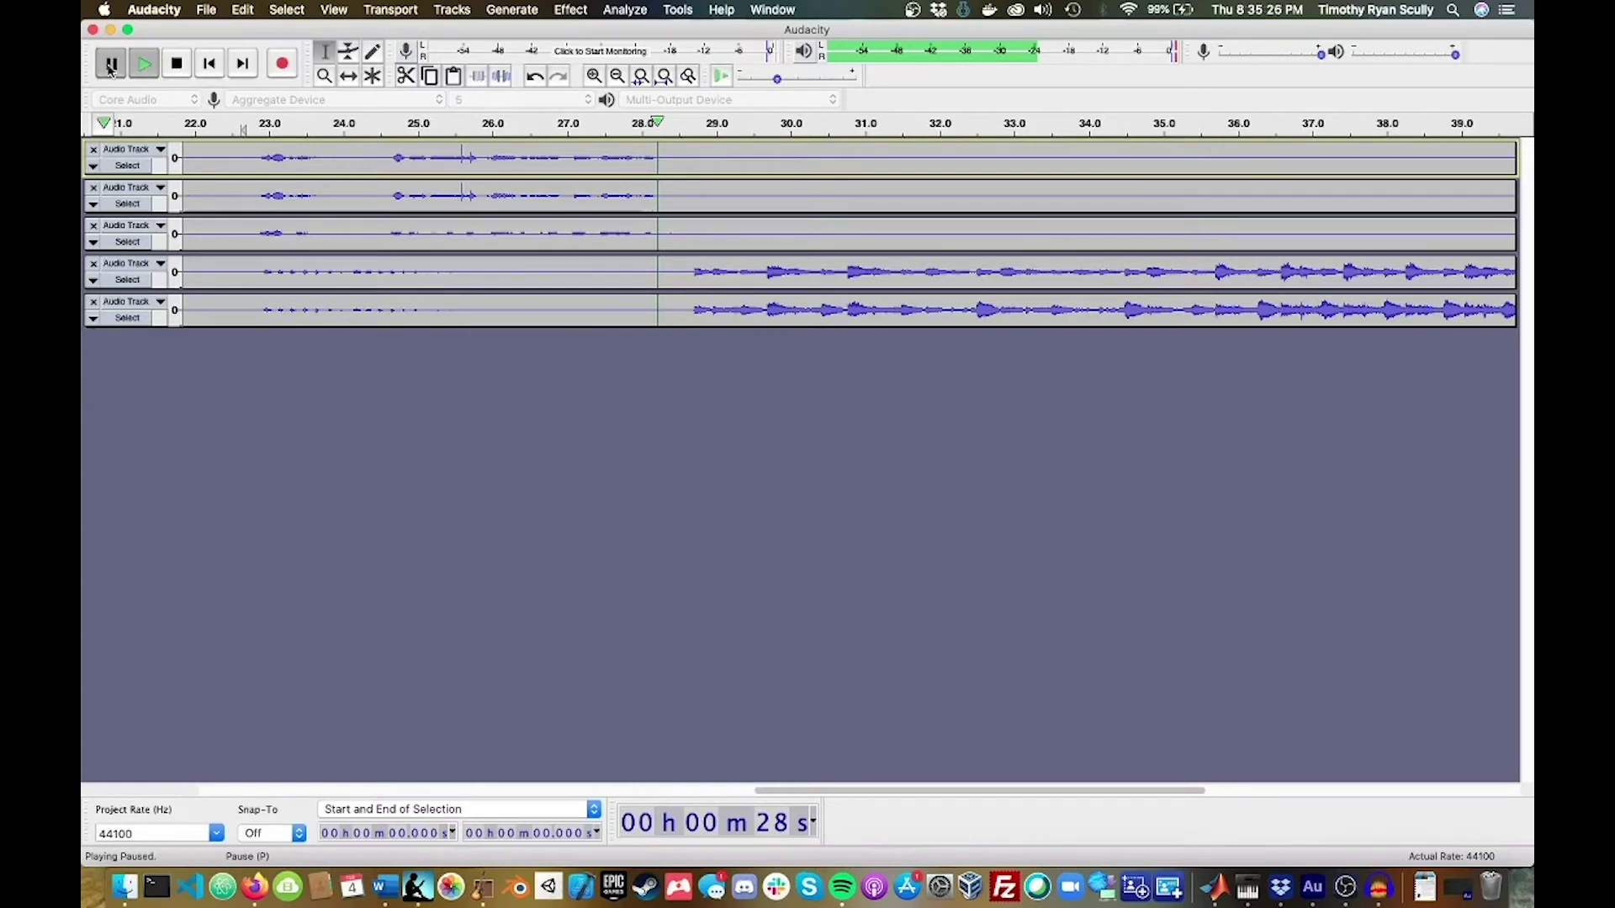
Quit Audacity without saving the untitled project
key(super+q)
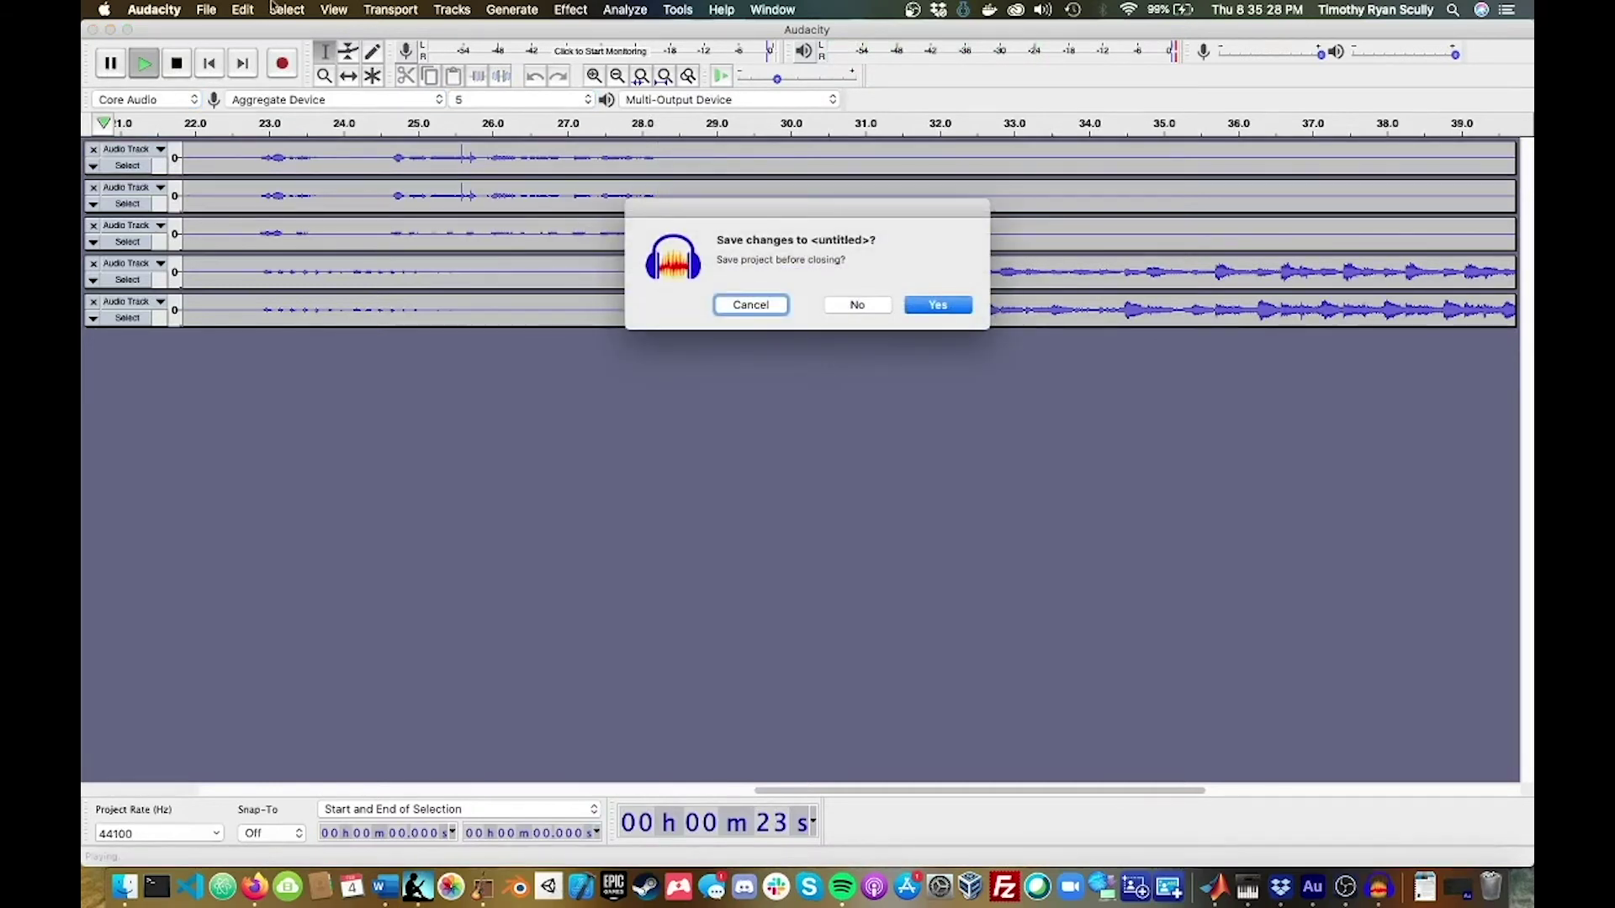
click(867, 309)
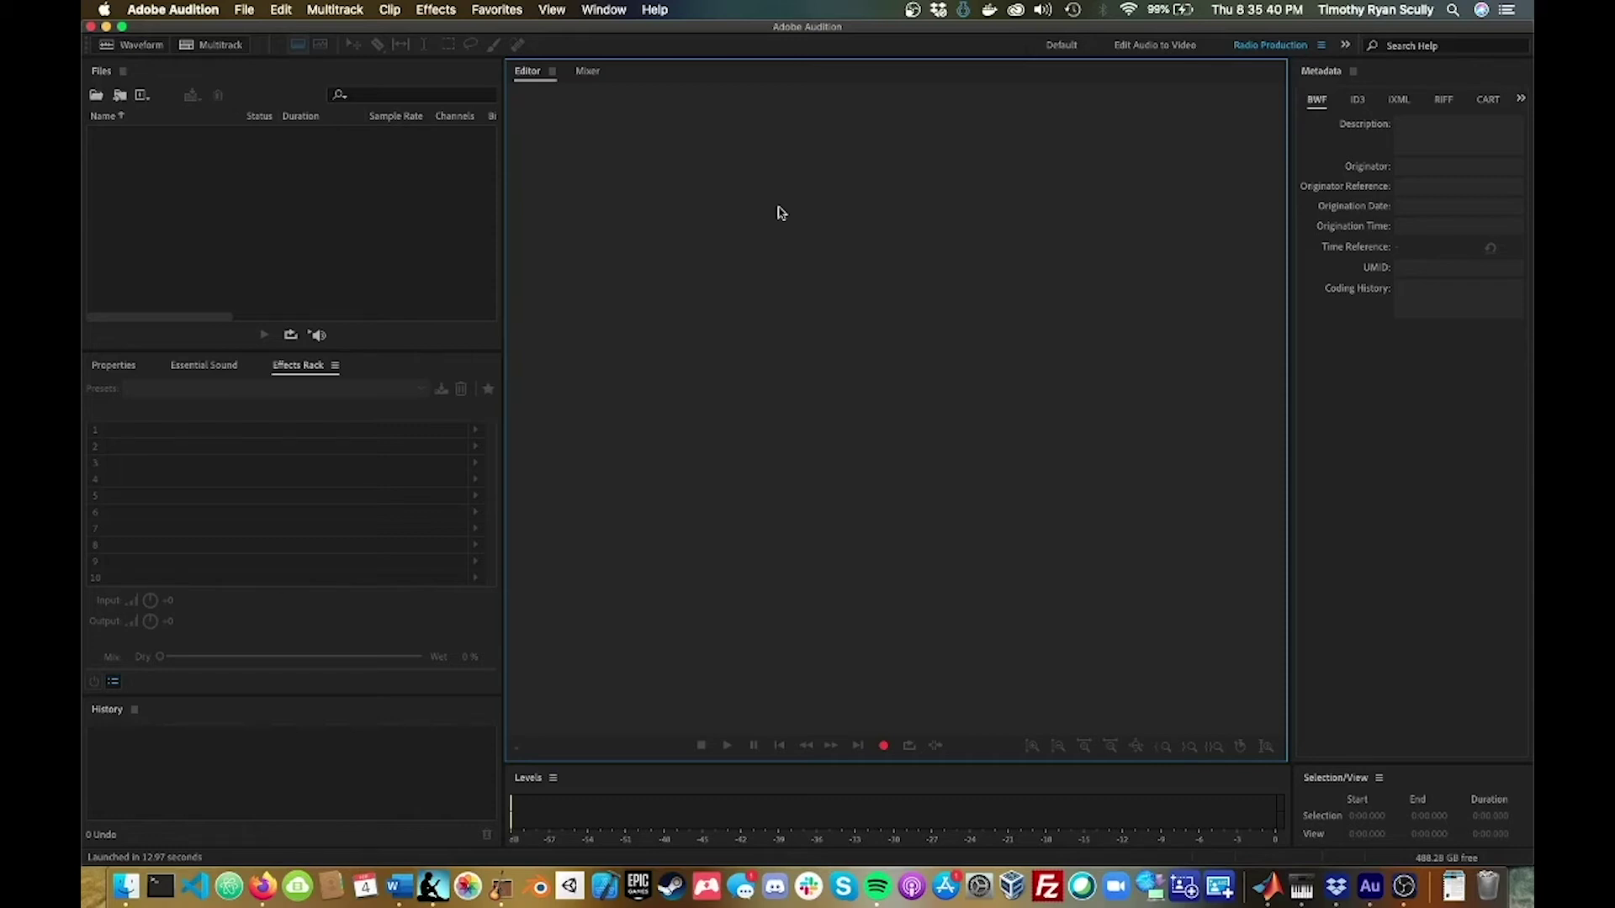
In Adobe Audition, create a multitrack session named Podcast with no template, keeping 44100 Hz, 32 (float) and a stereo master
click(220, 45)
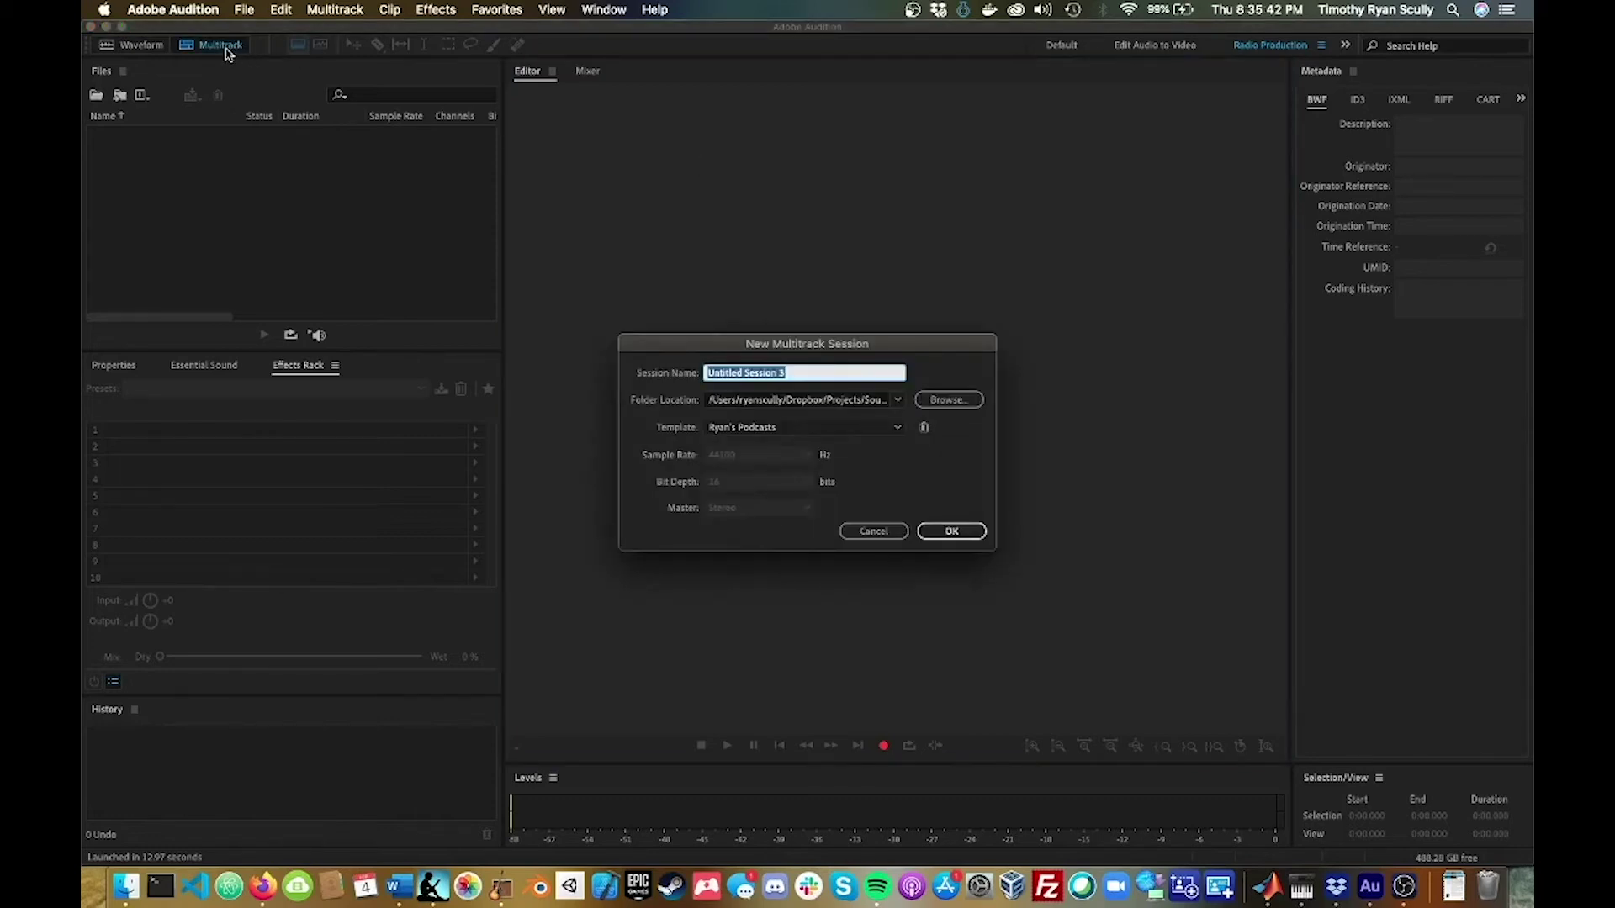
click(884, 431)
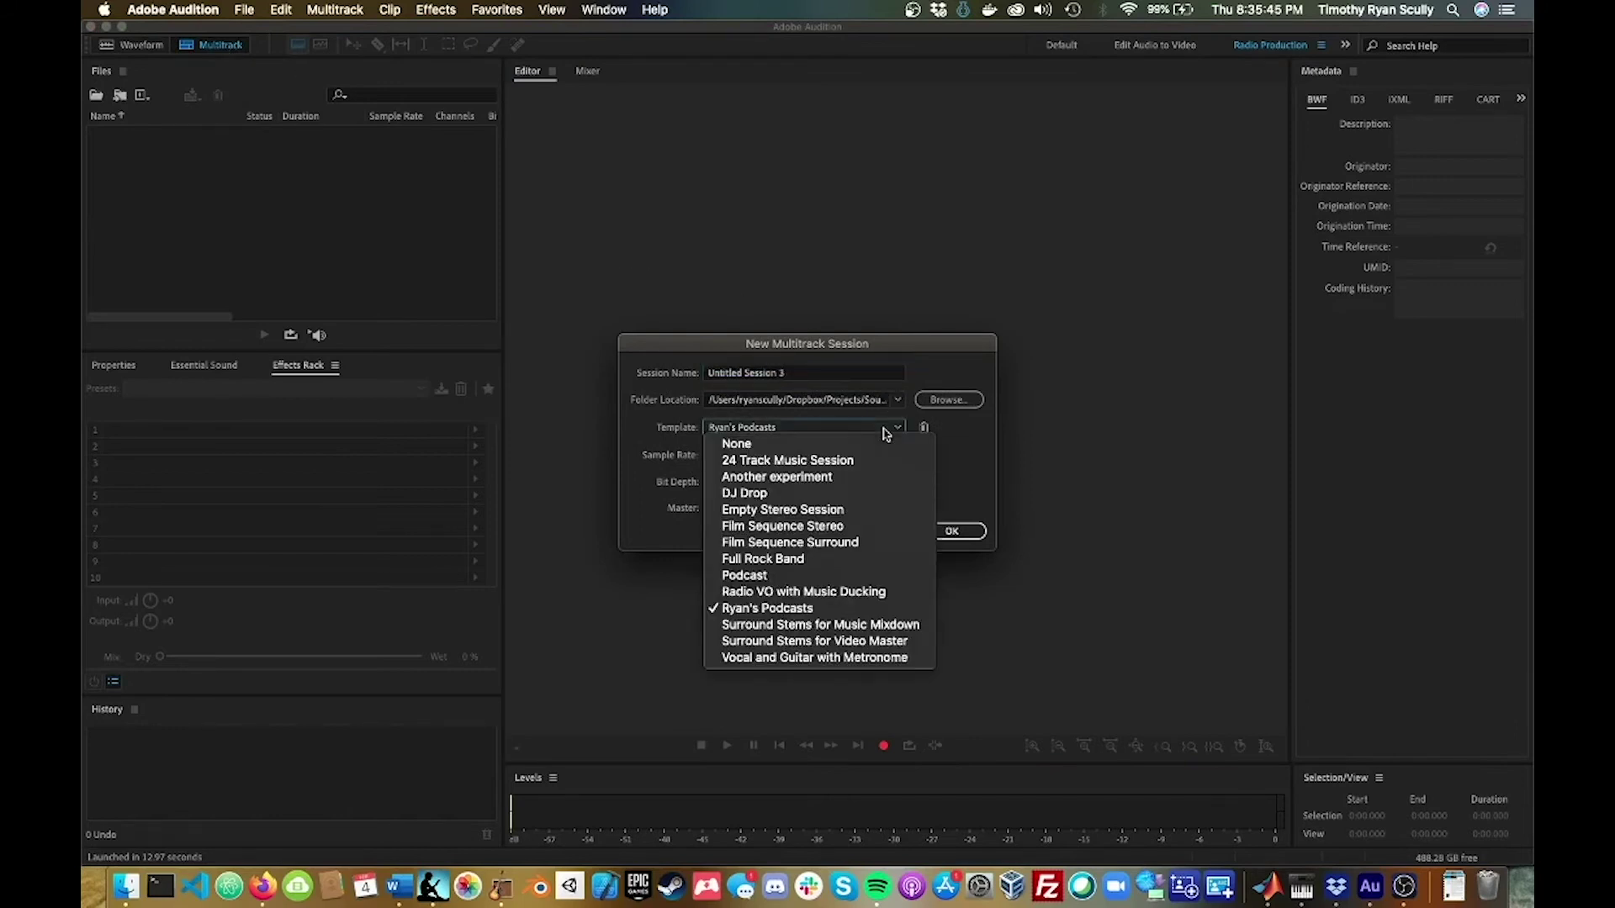
click(841, 443)
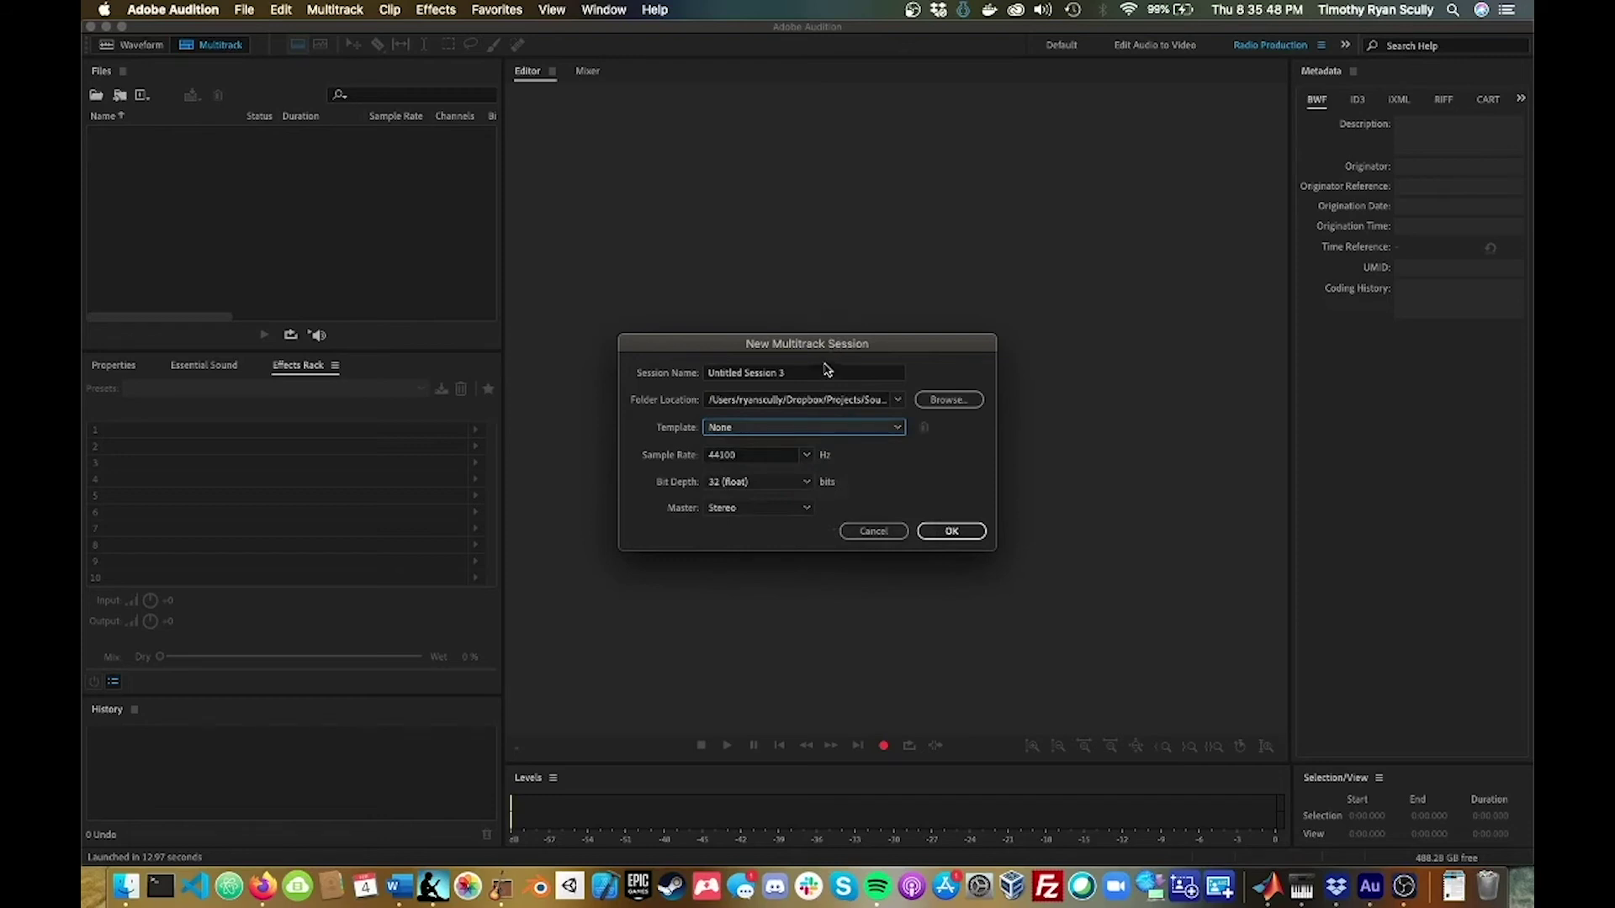
drag(820, 378, 670, 380)
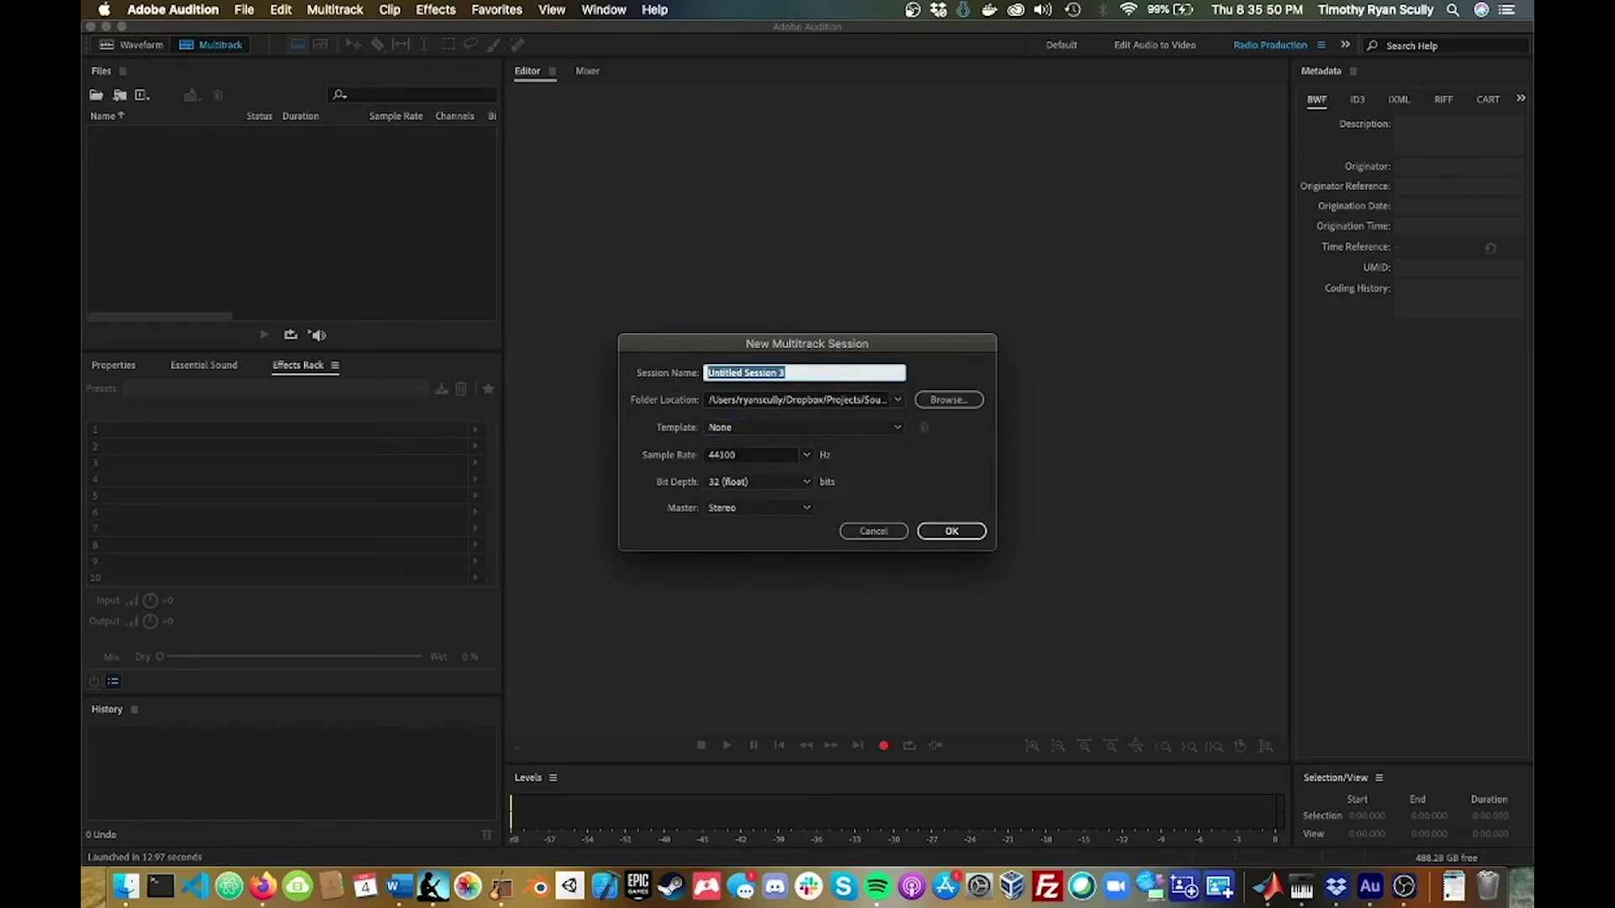
text(Podcast)
key(Return)
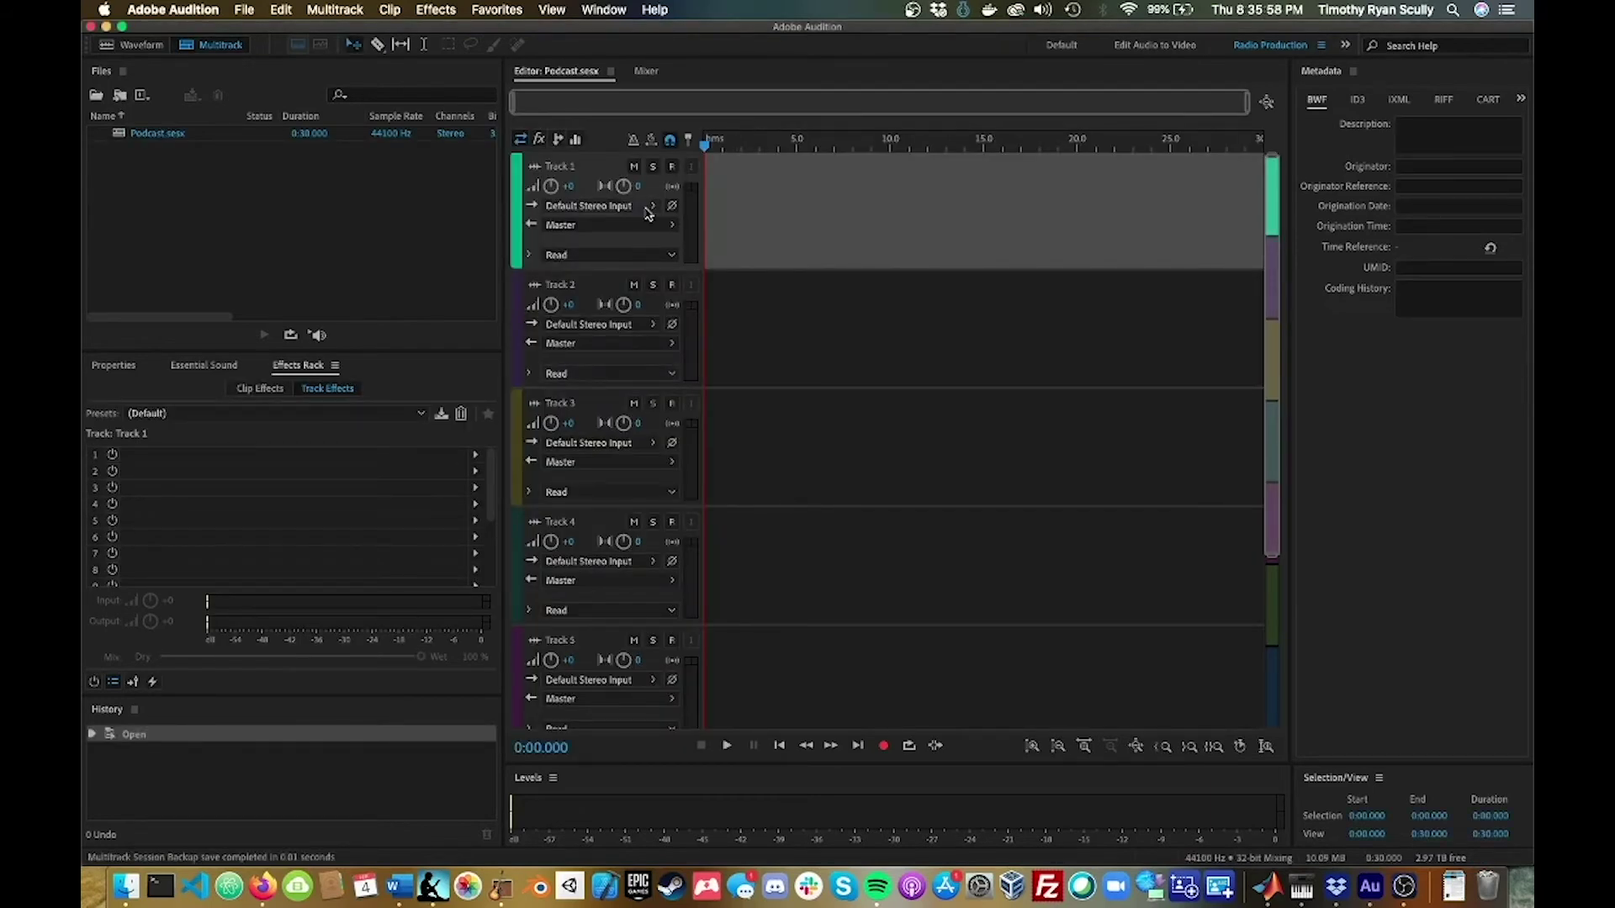
Examine the session's six tracks and Master at different track heights, including their input and output assignments
key(alt+minus)
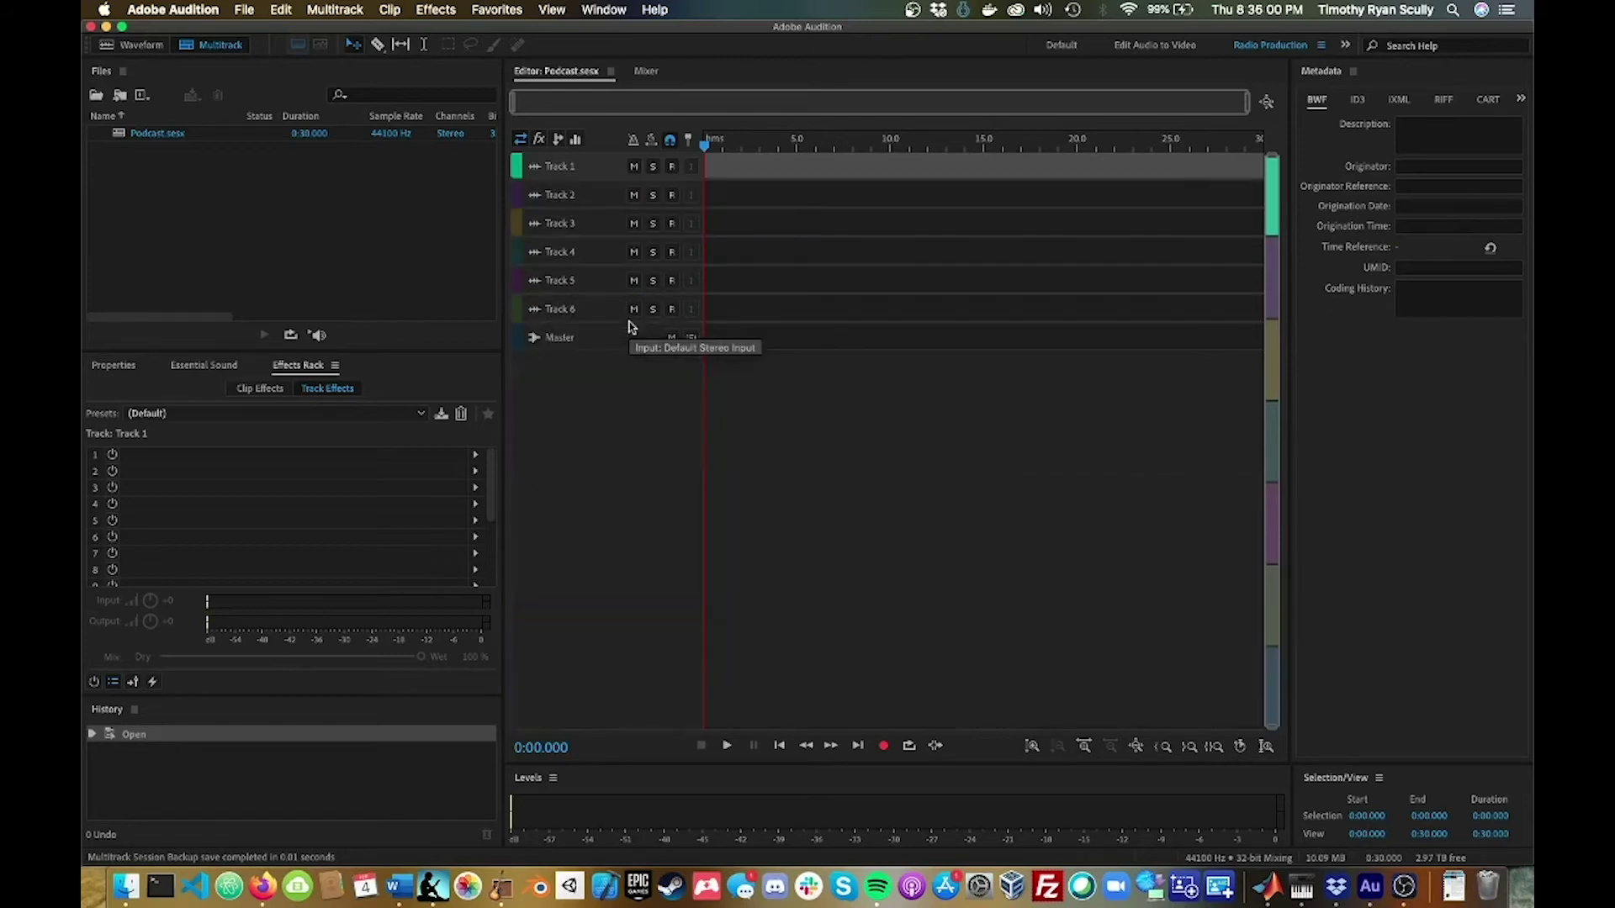
key(alt+equal)
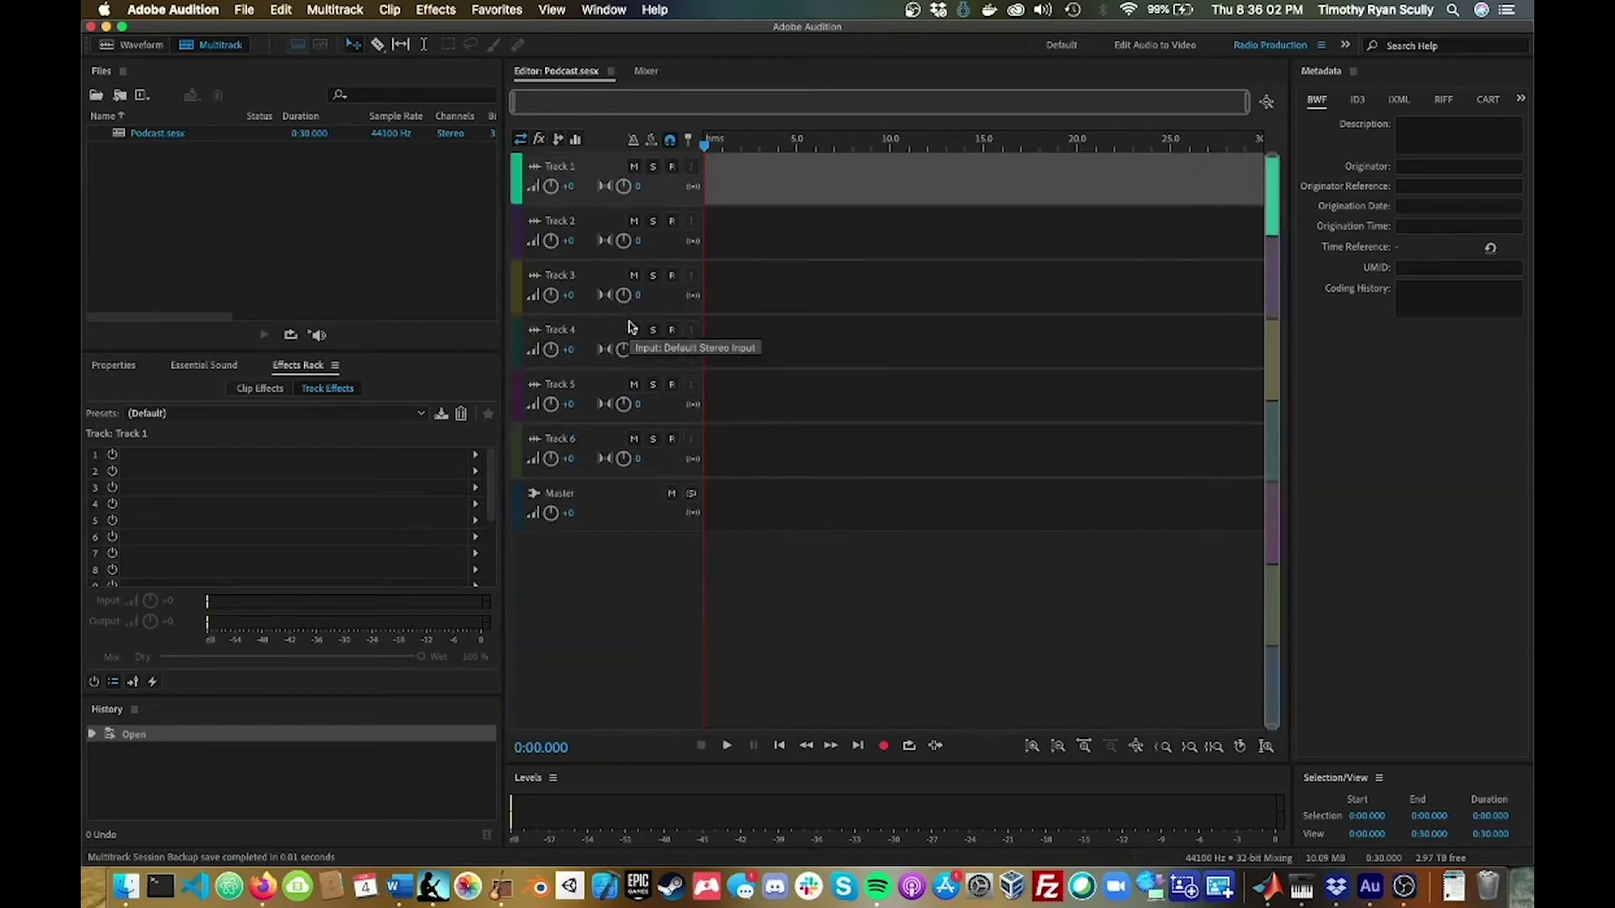
key(alt+equal)
key(alt+equal)
key(alt+equal)
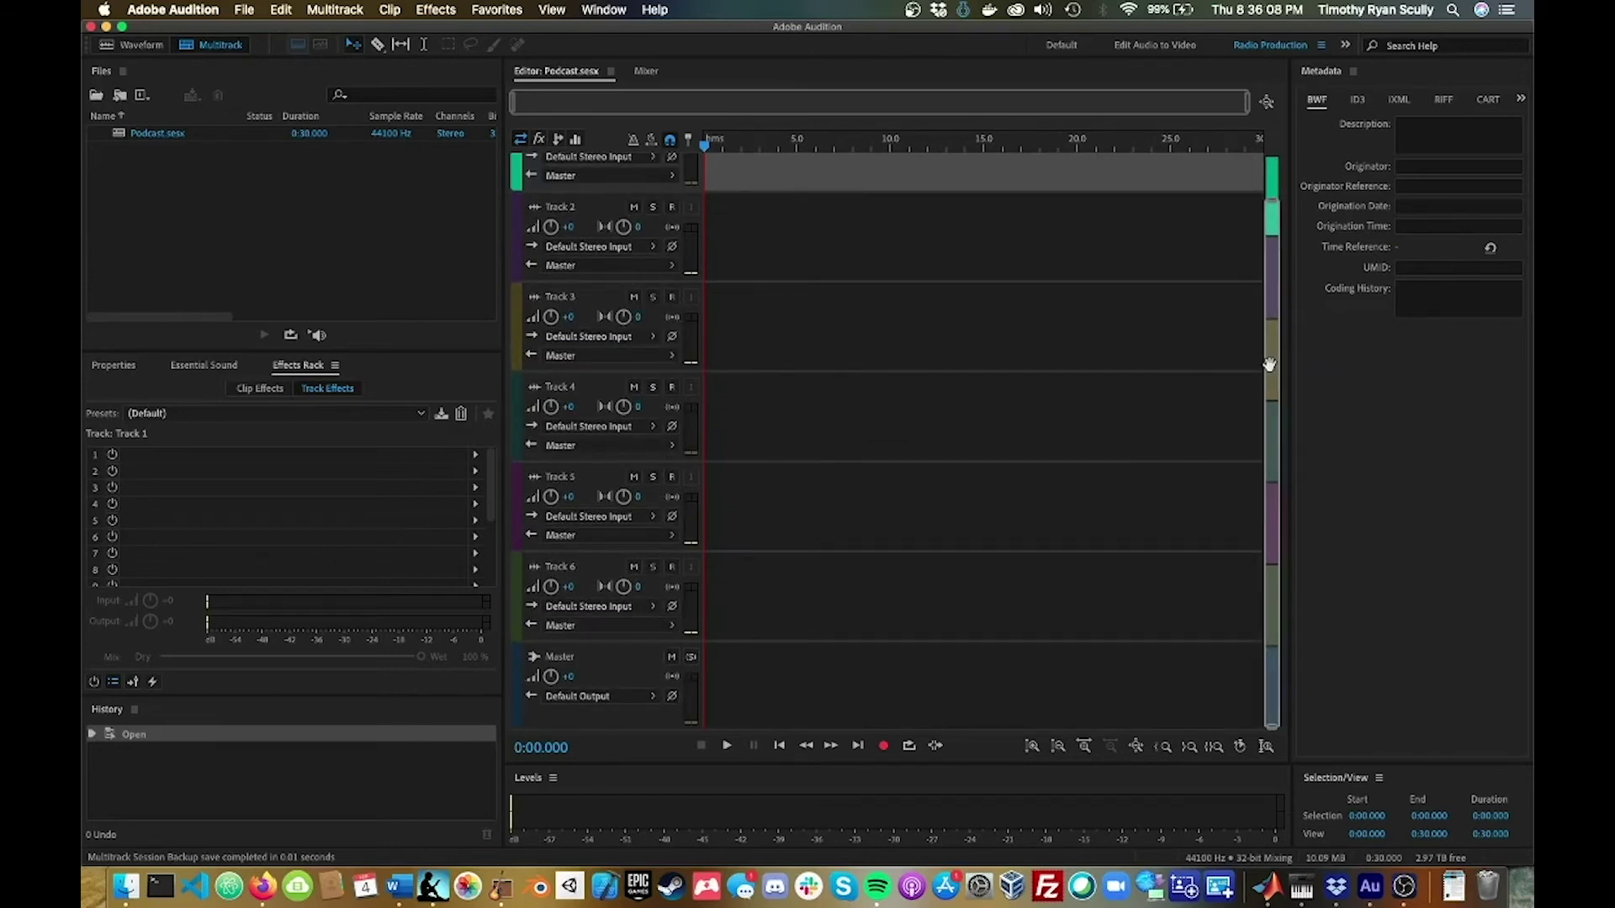
scroll(689, 425, down, 5)
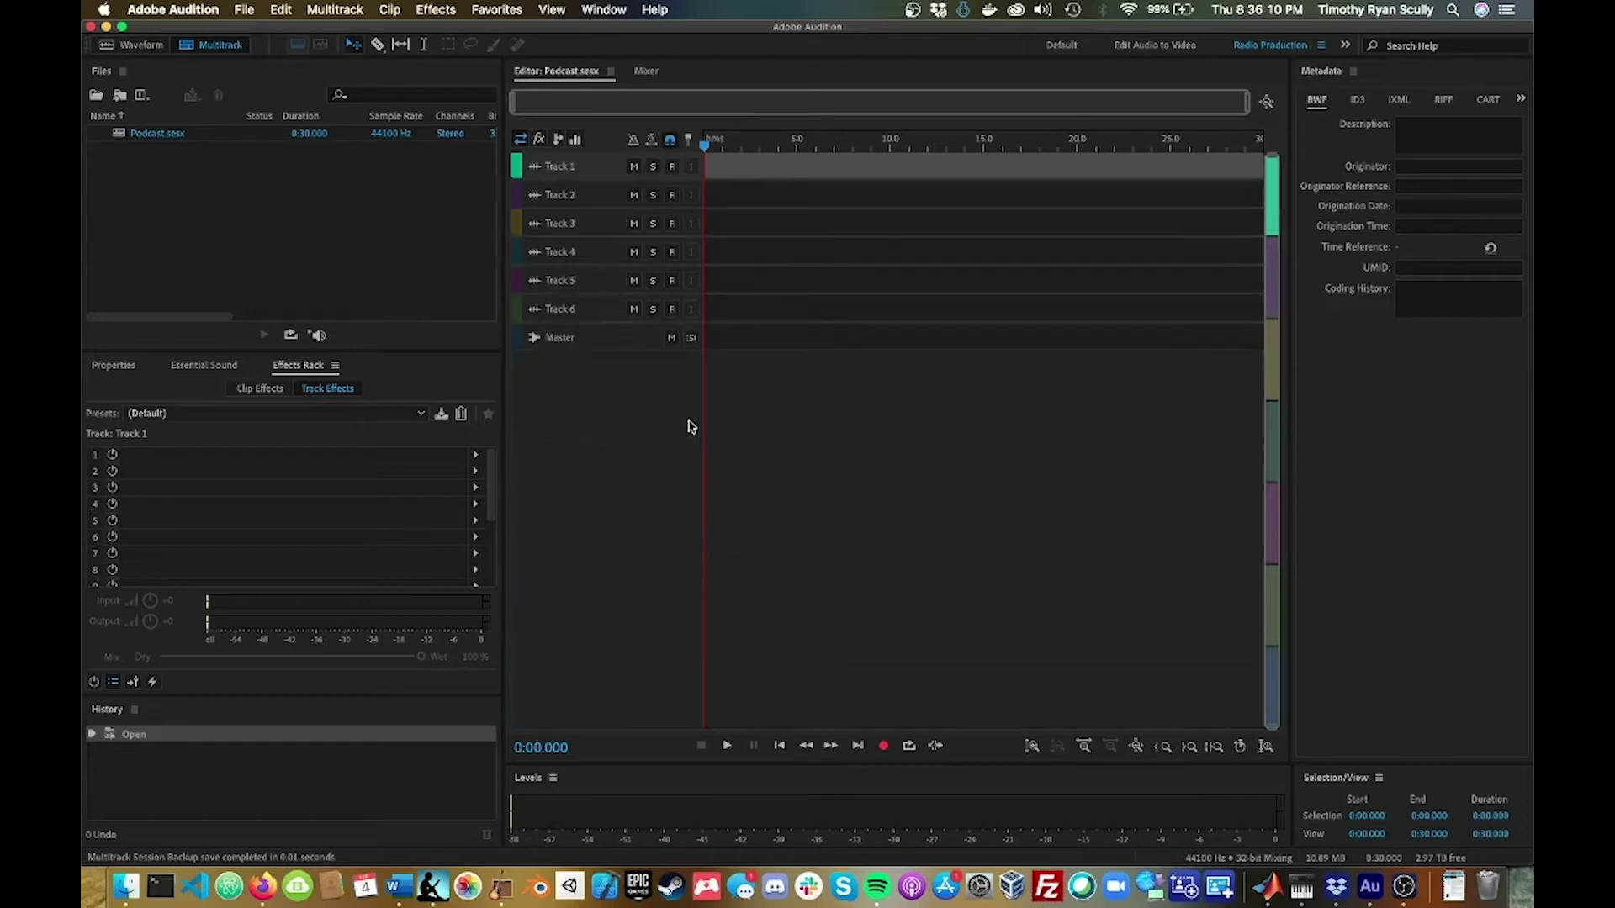
scroll(689, 425, up, 5)
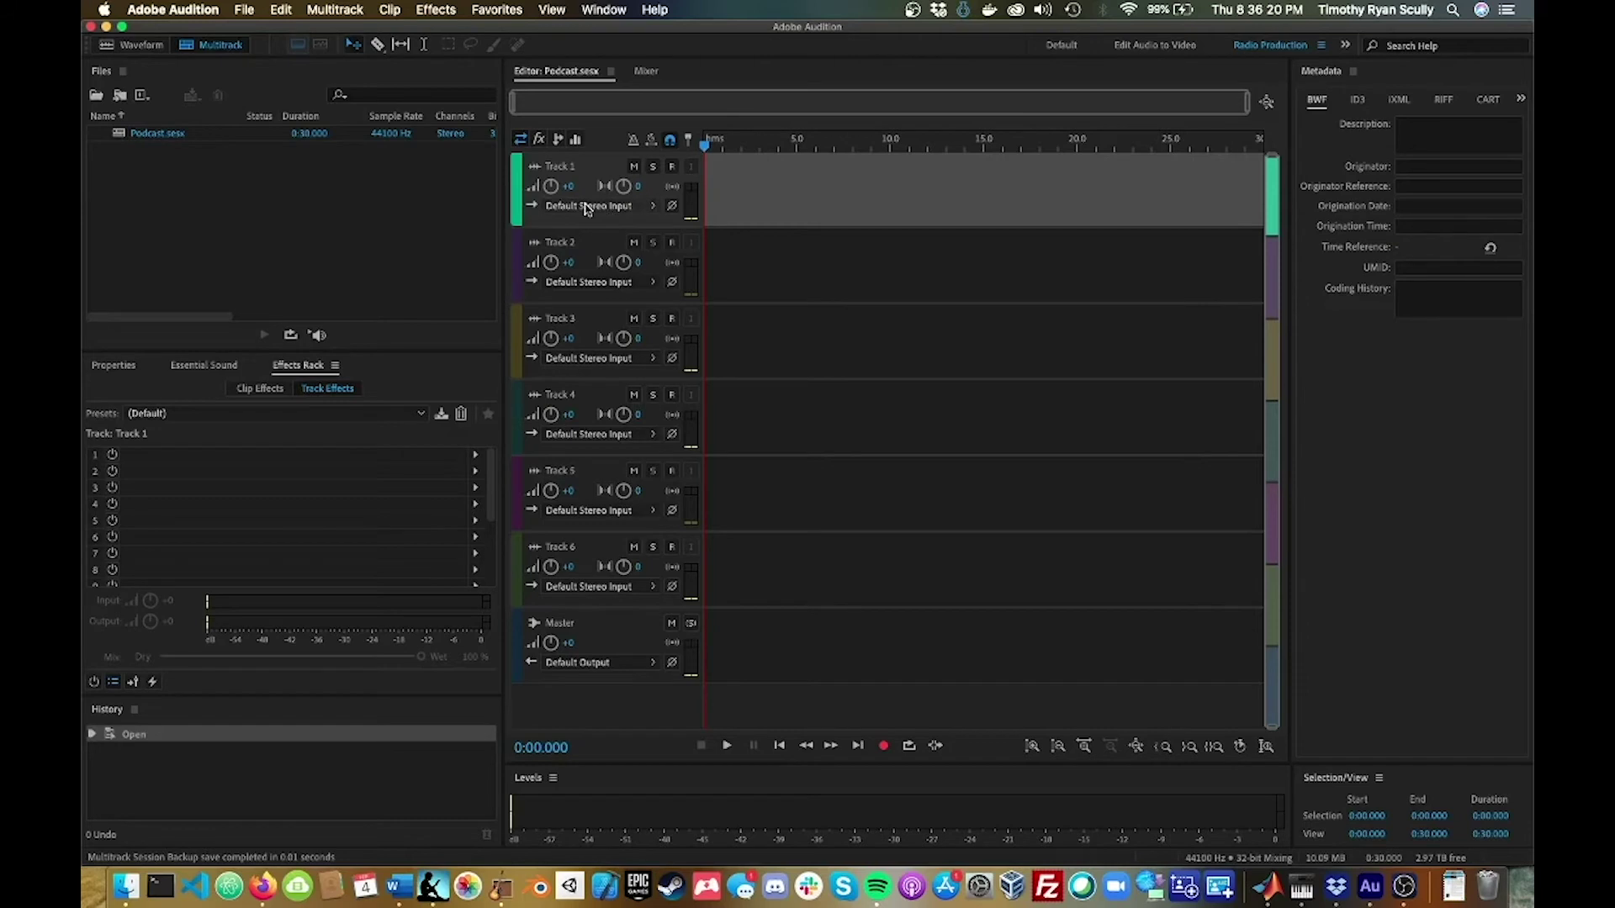
scroll(626, 227, up, 3)
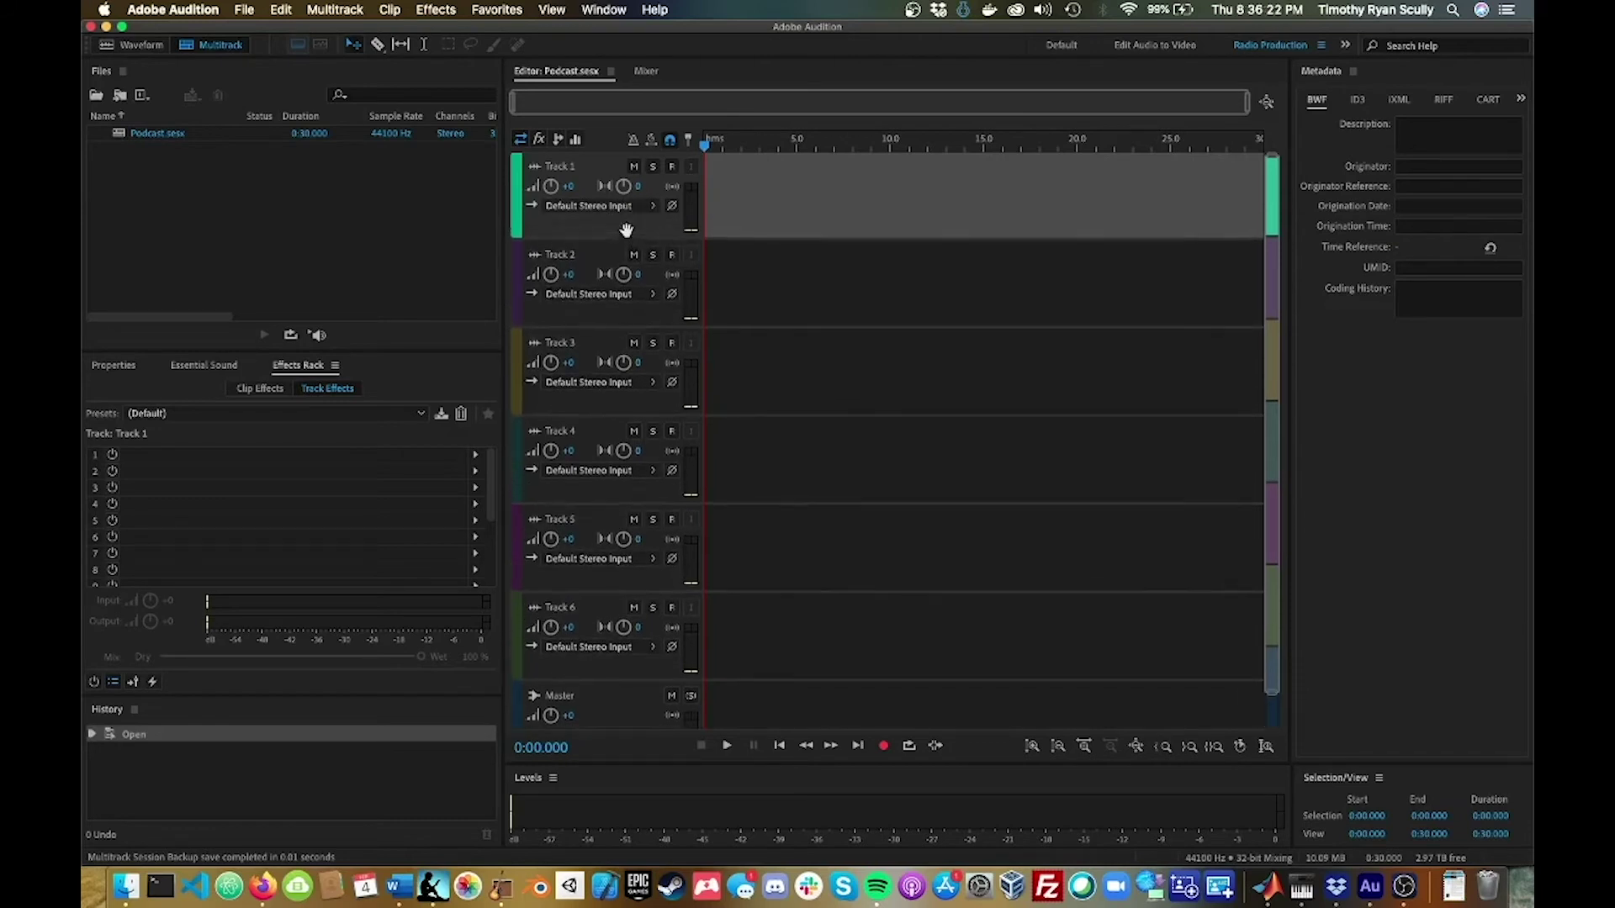
scroll(627, 228, up, 2)
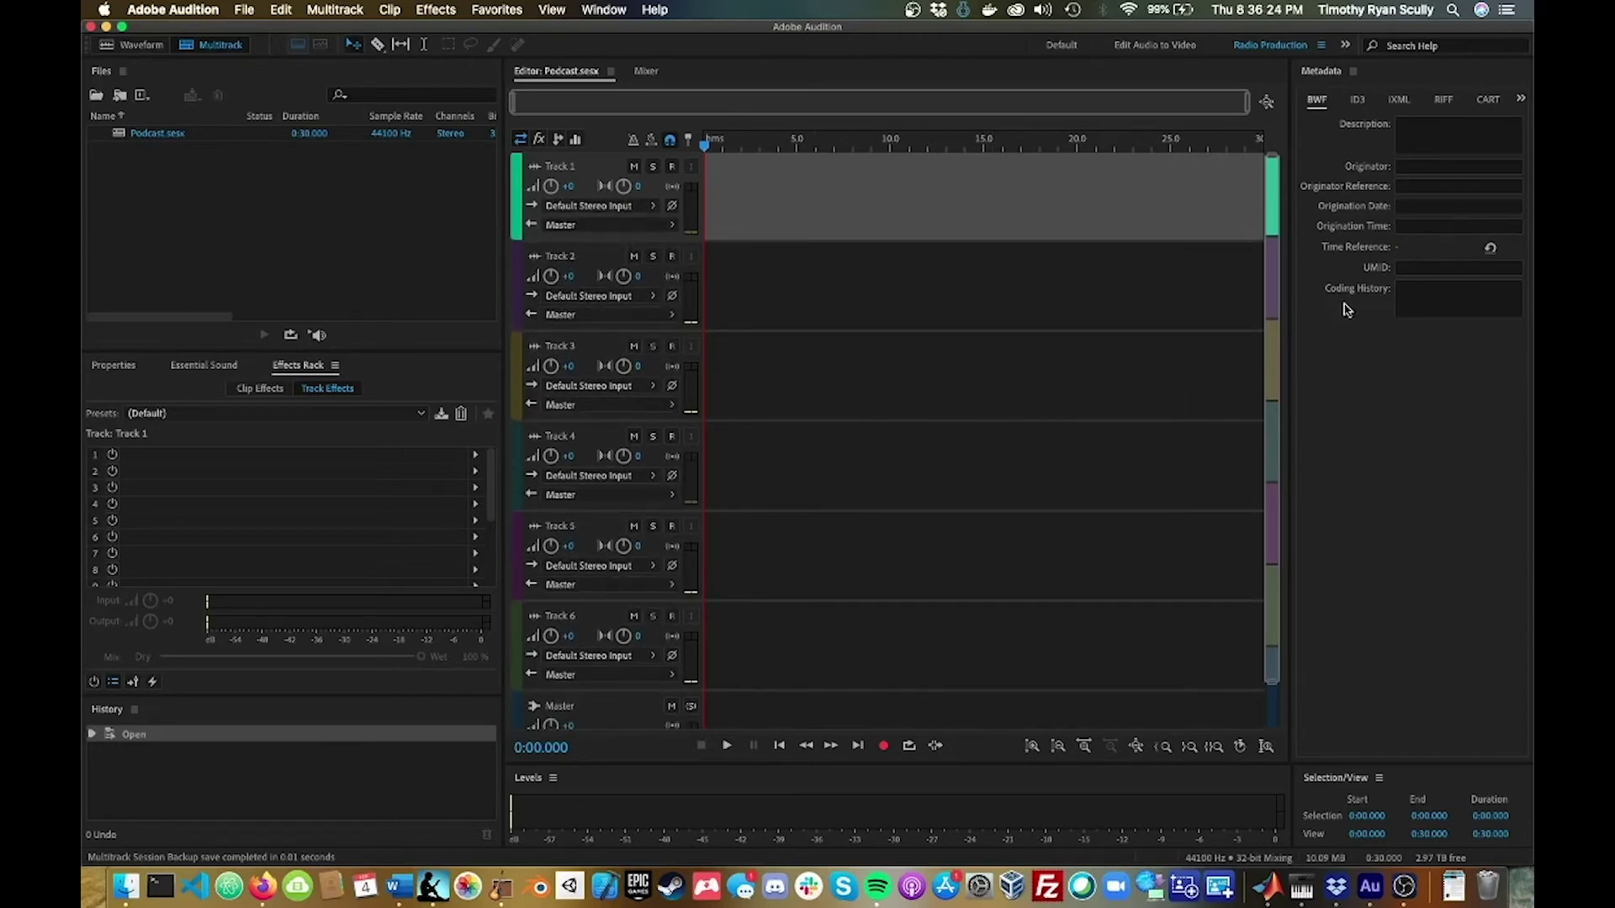
scroll(1262, 353, down, 2)
scroll(1262, 358, up, 2)
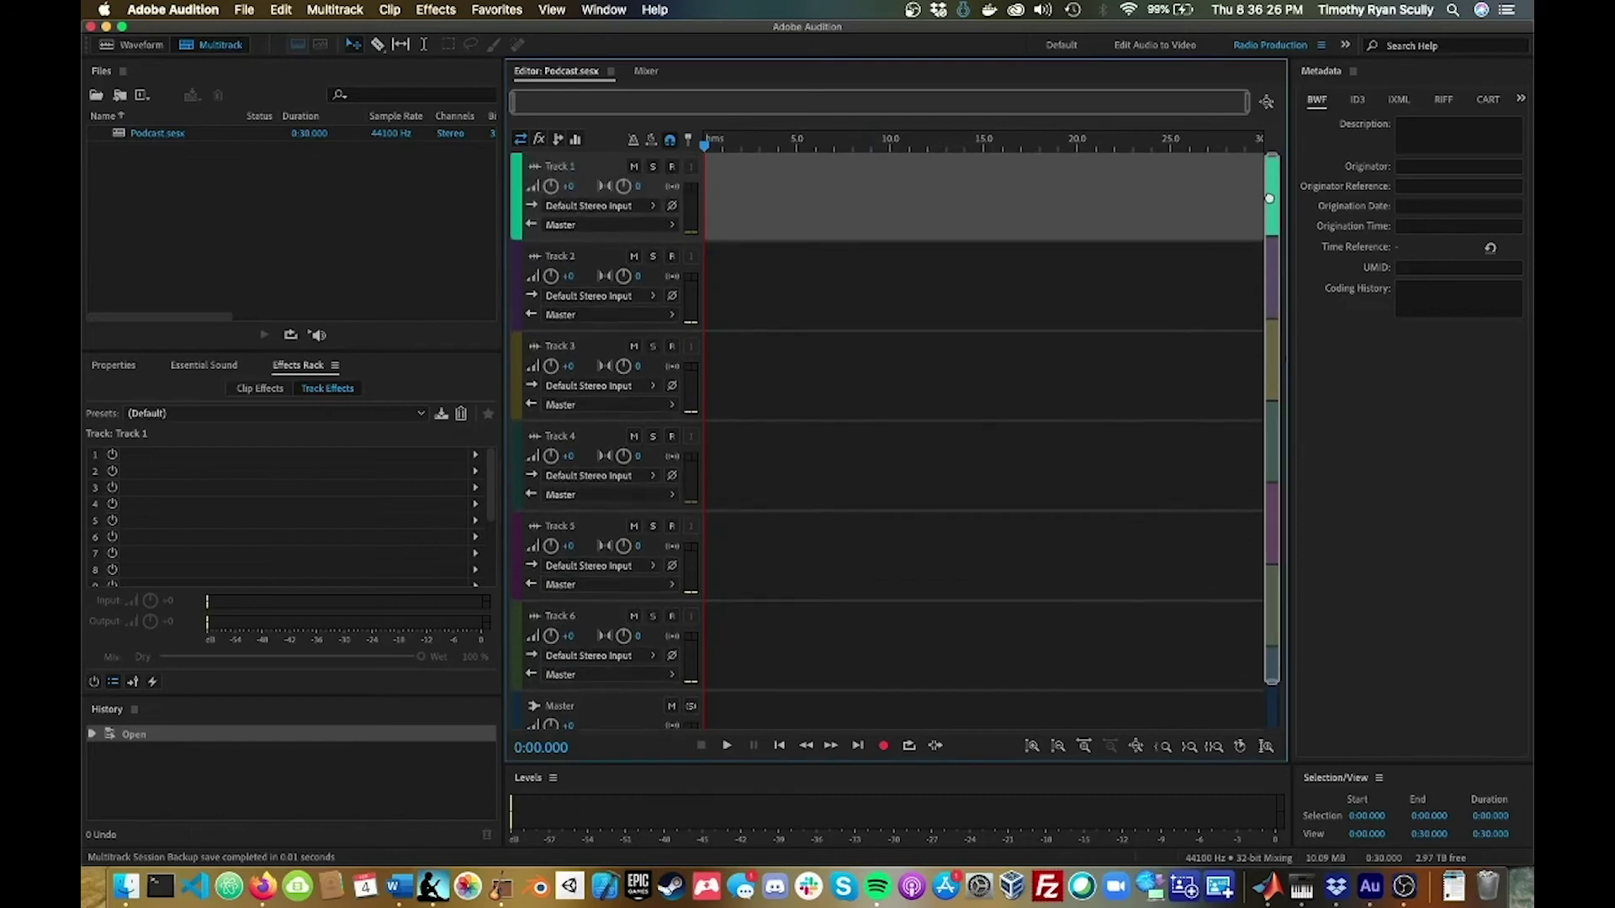
scroll(1259, 364, down, 2)
scroll(1259, 364, up, 2)
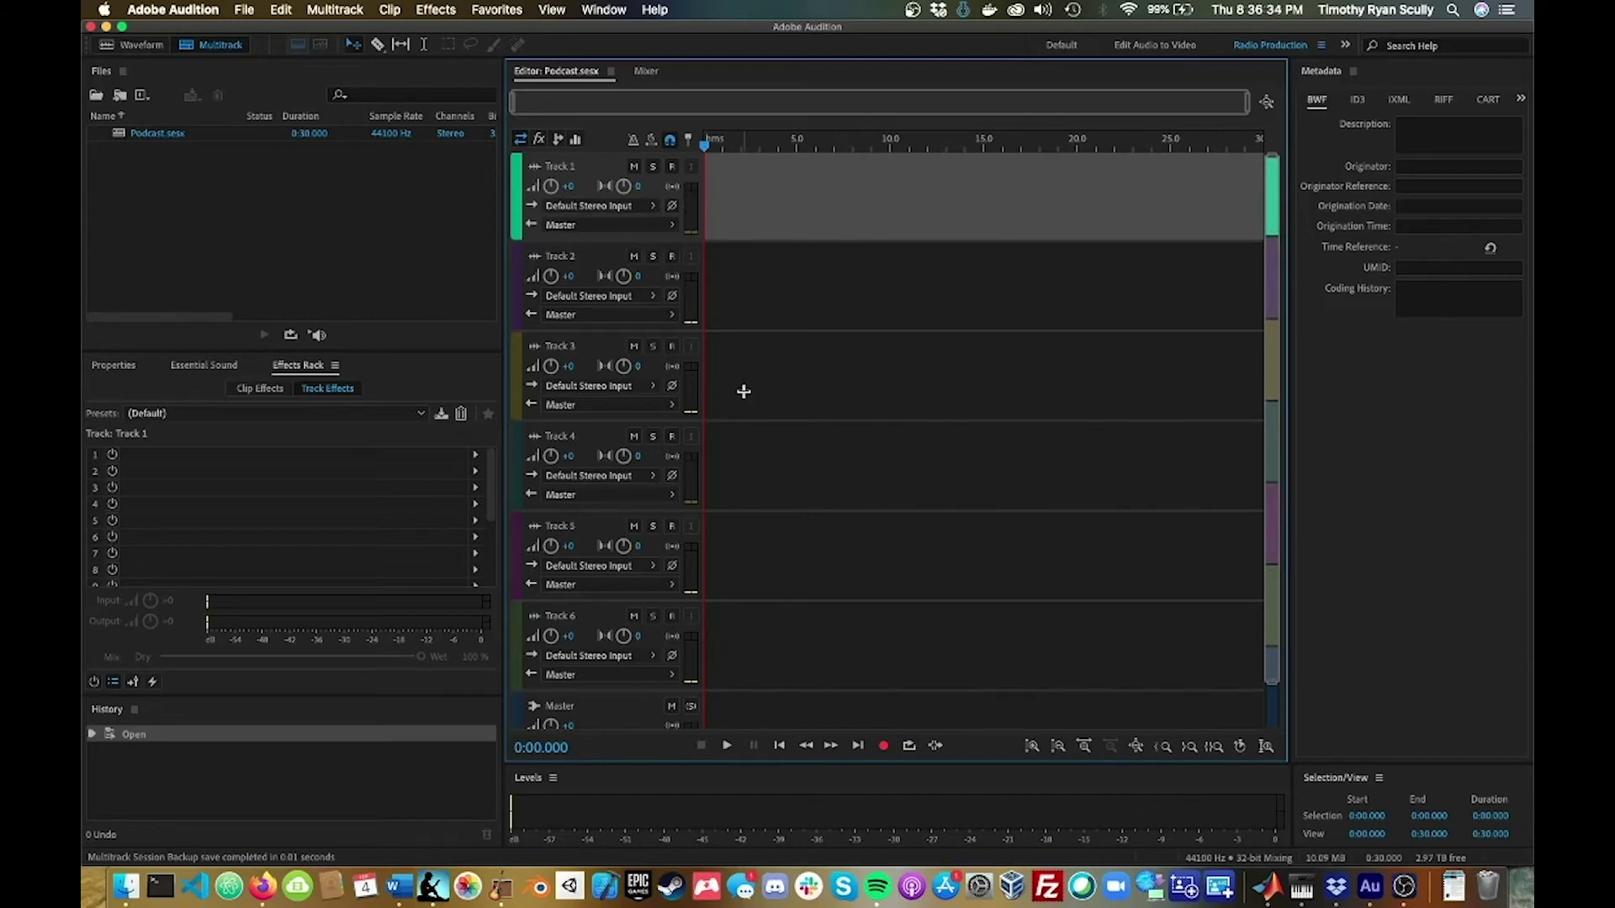
Try to record without arming any track, then stop and return the playhead to the session's start
click(883, 745)
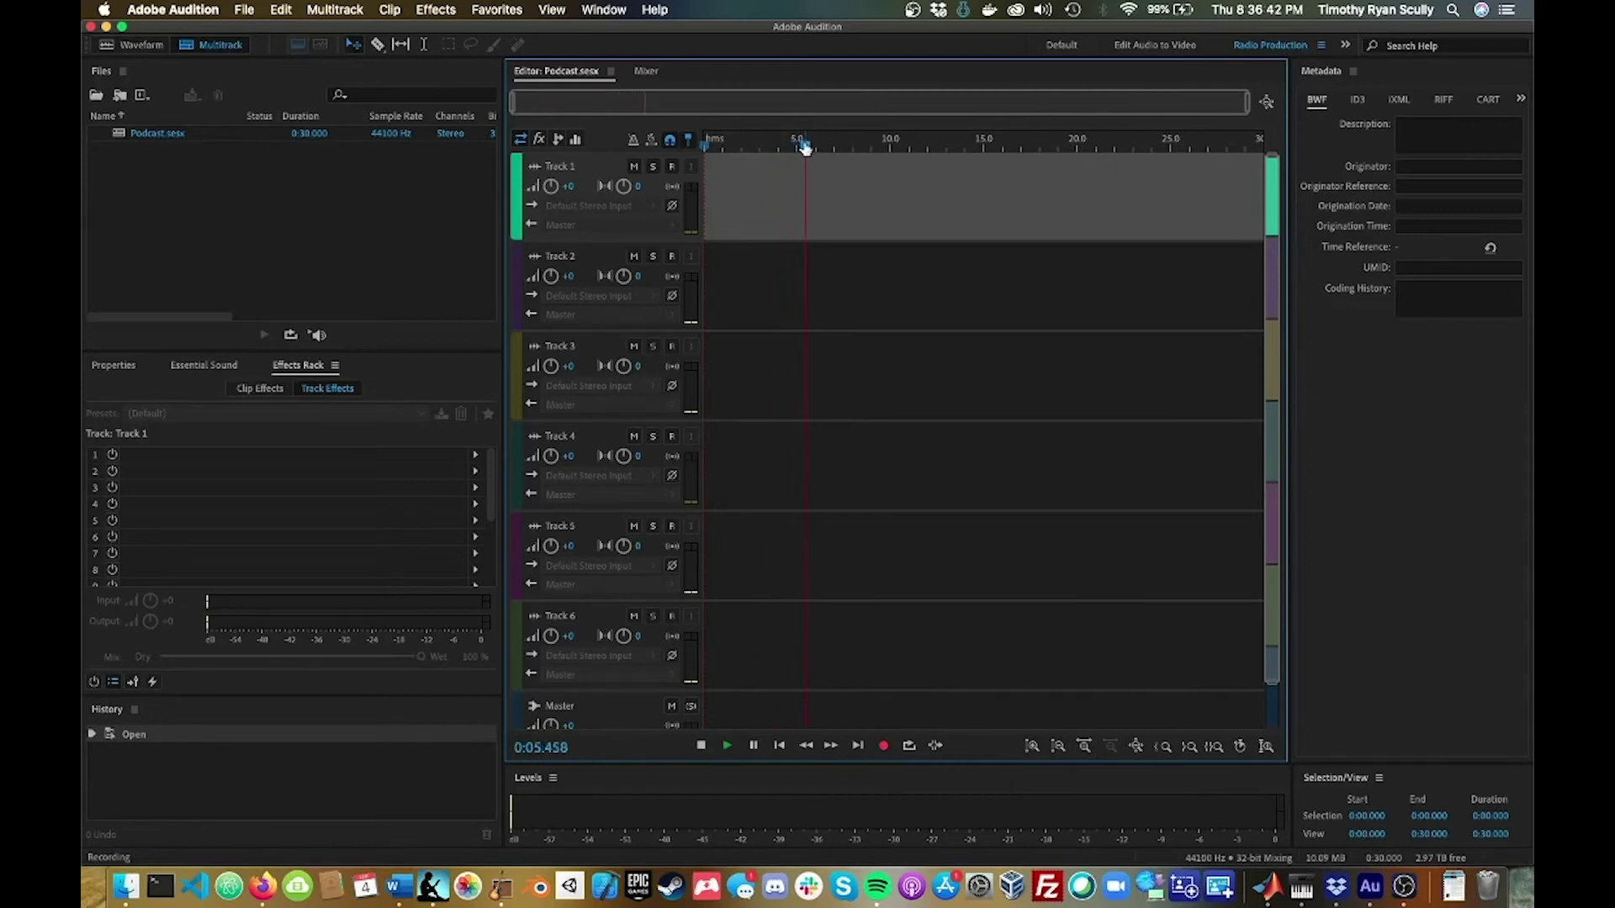
drag(799, 144, 691, 151)
click(701, 746)
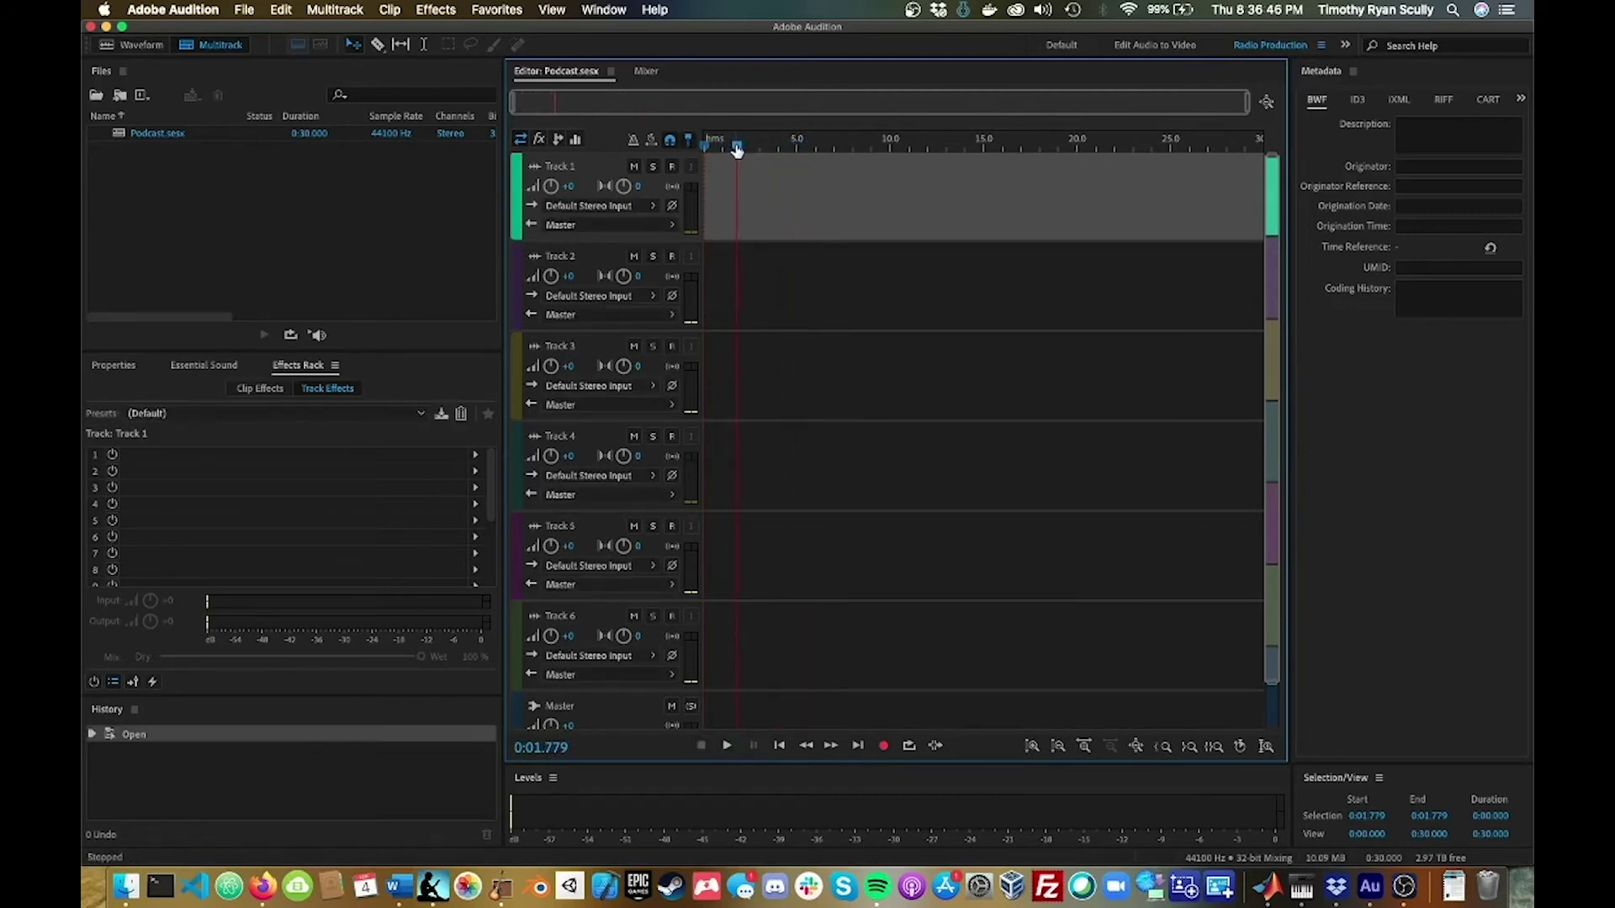
drag(737, 144, 706, 145)
Arm Track 1 for recording to check its input level, then disarm it
click(671, 167)
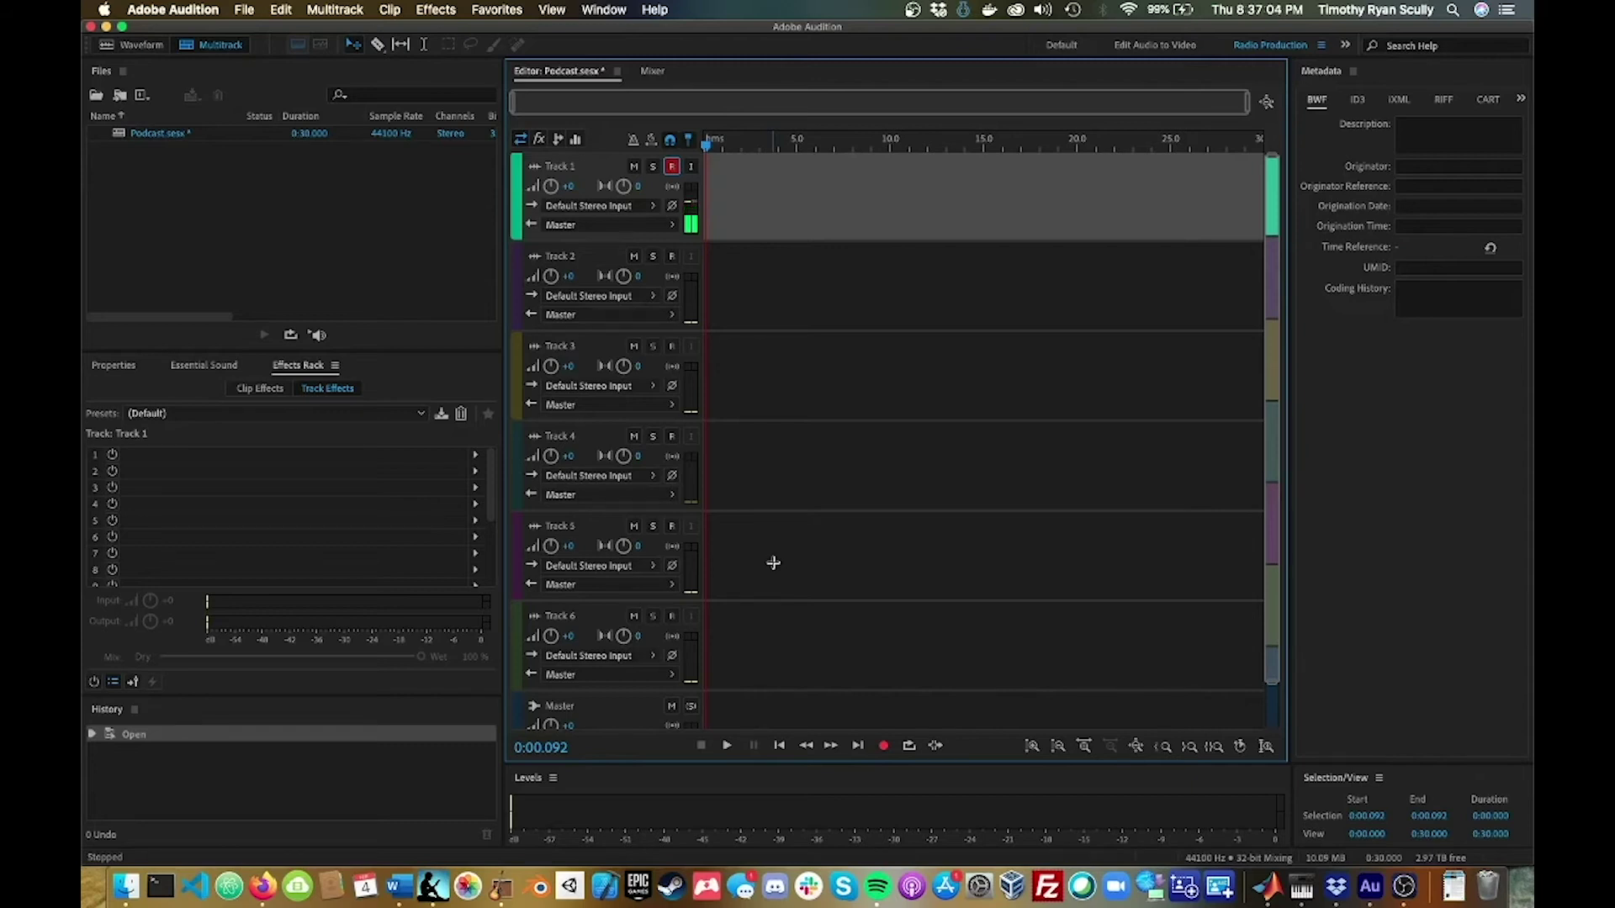
click(672, 165)
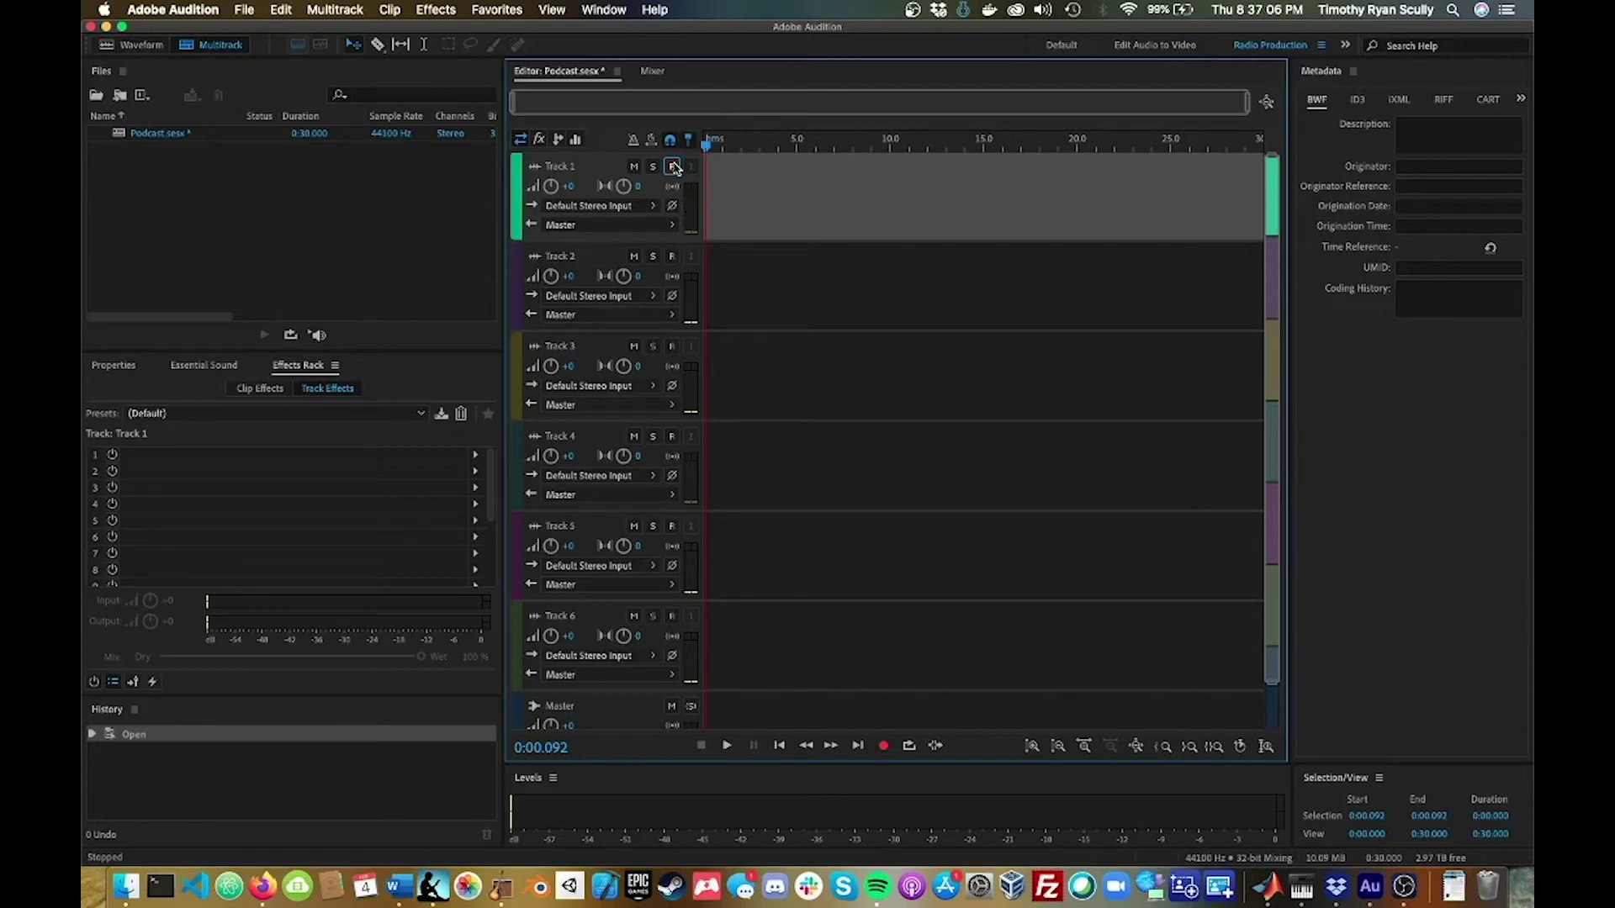
Look through Track 1's input options and the assignments of the remaining tracks down to Master
click(654, 209)
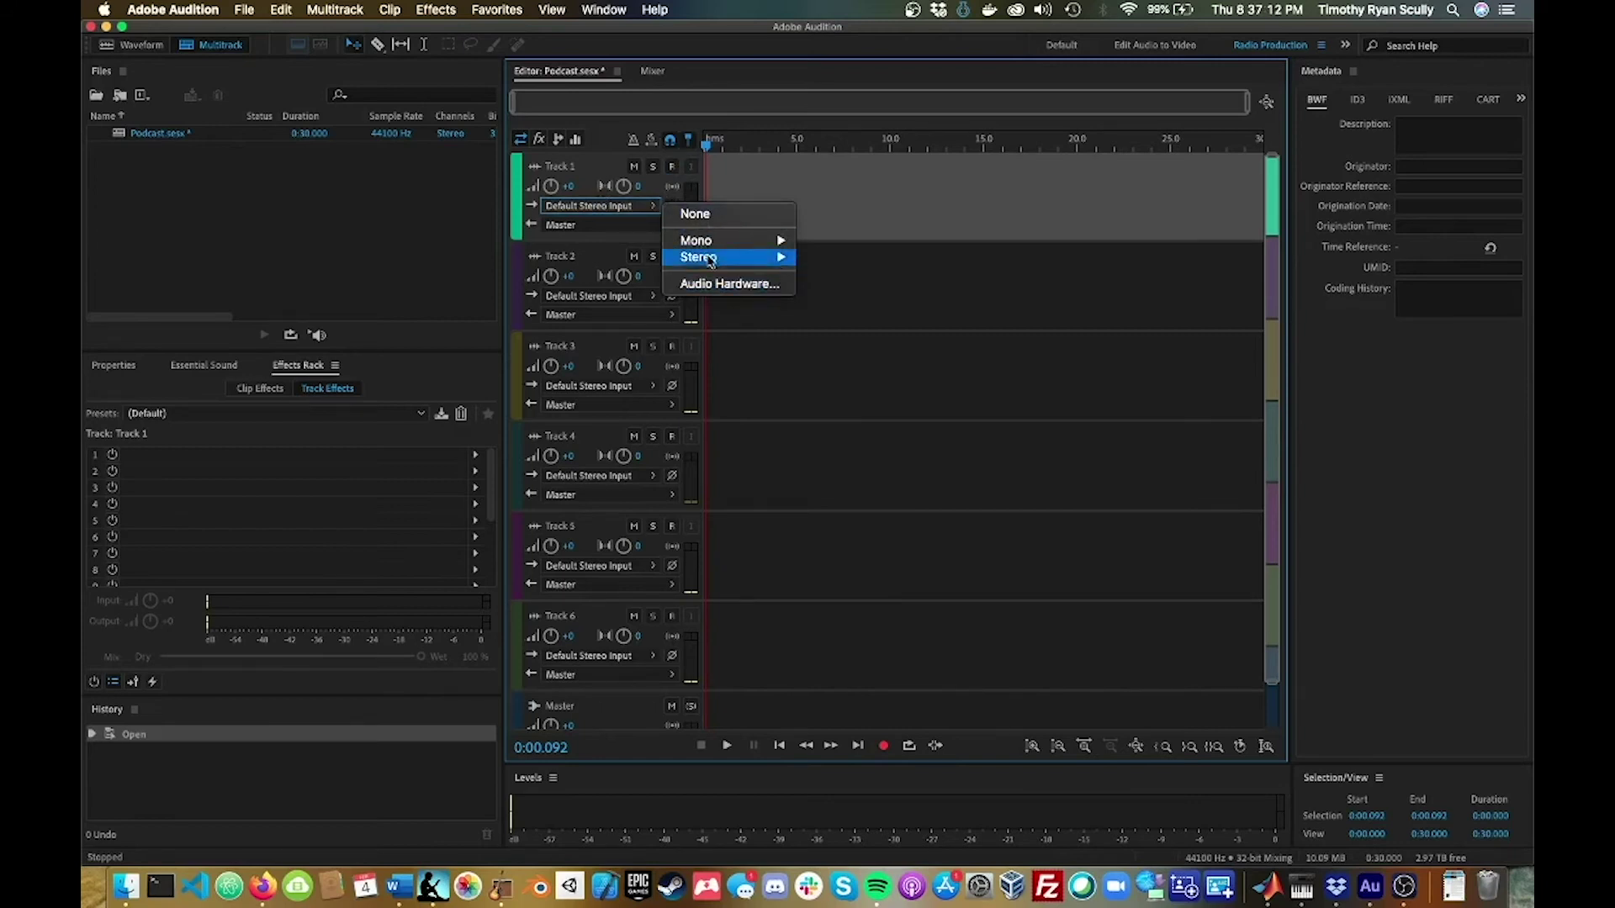
click(613, 210)
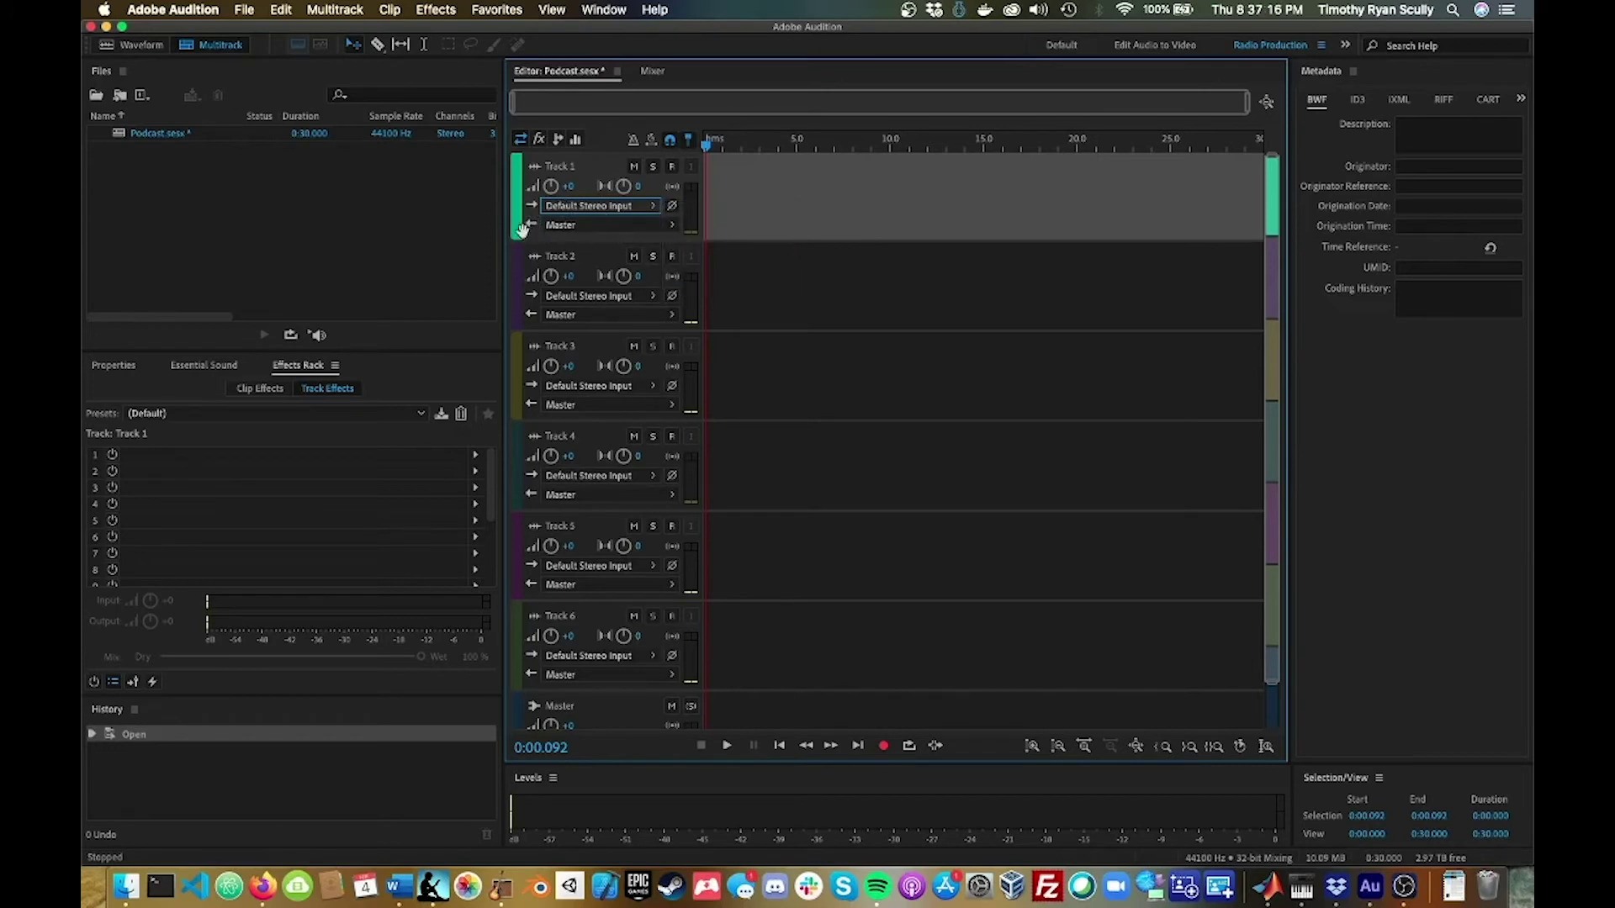
click(574, 210)
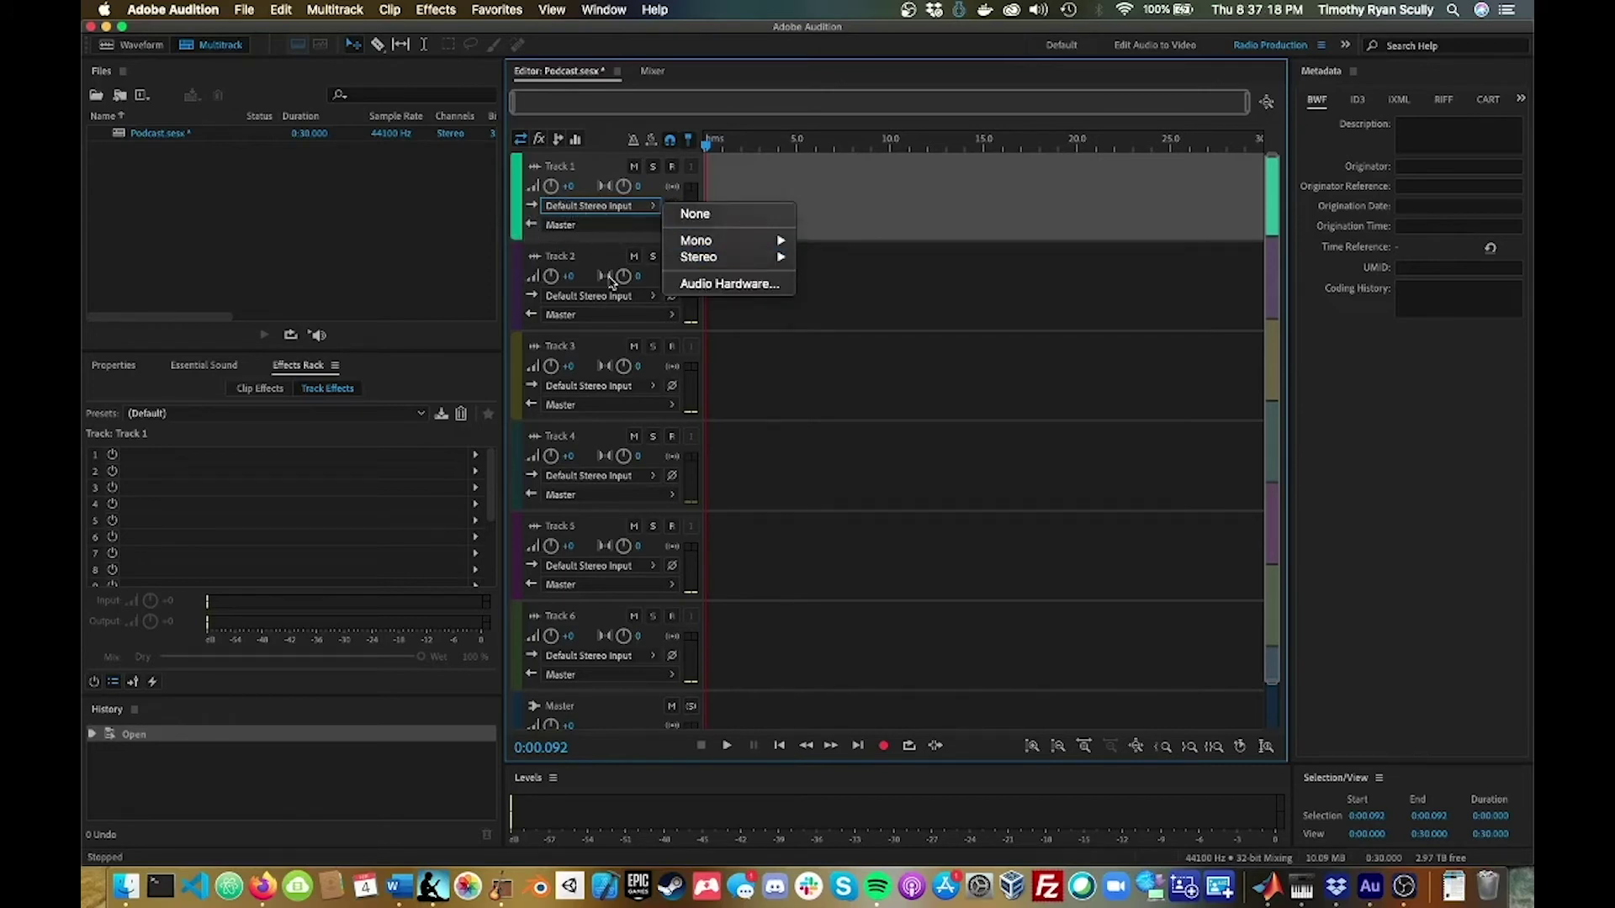
click(1276, 351)
scroll(1276, 352, down, 2)
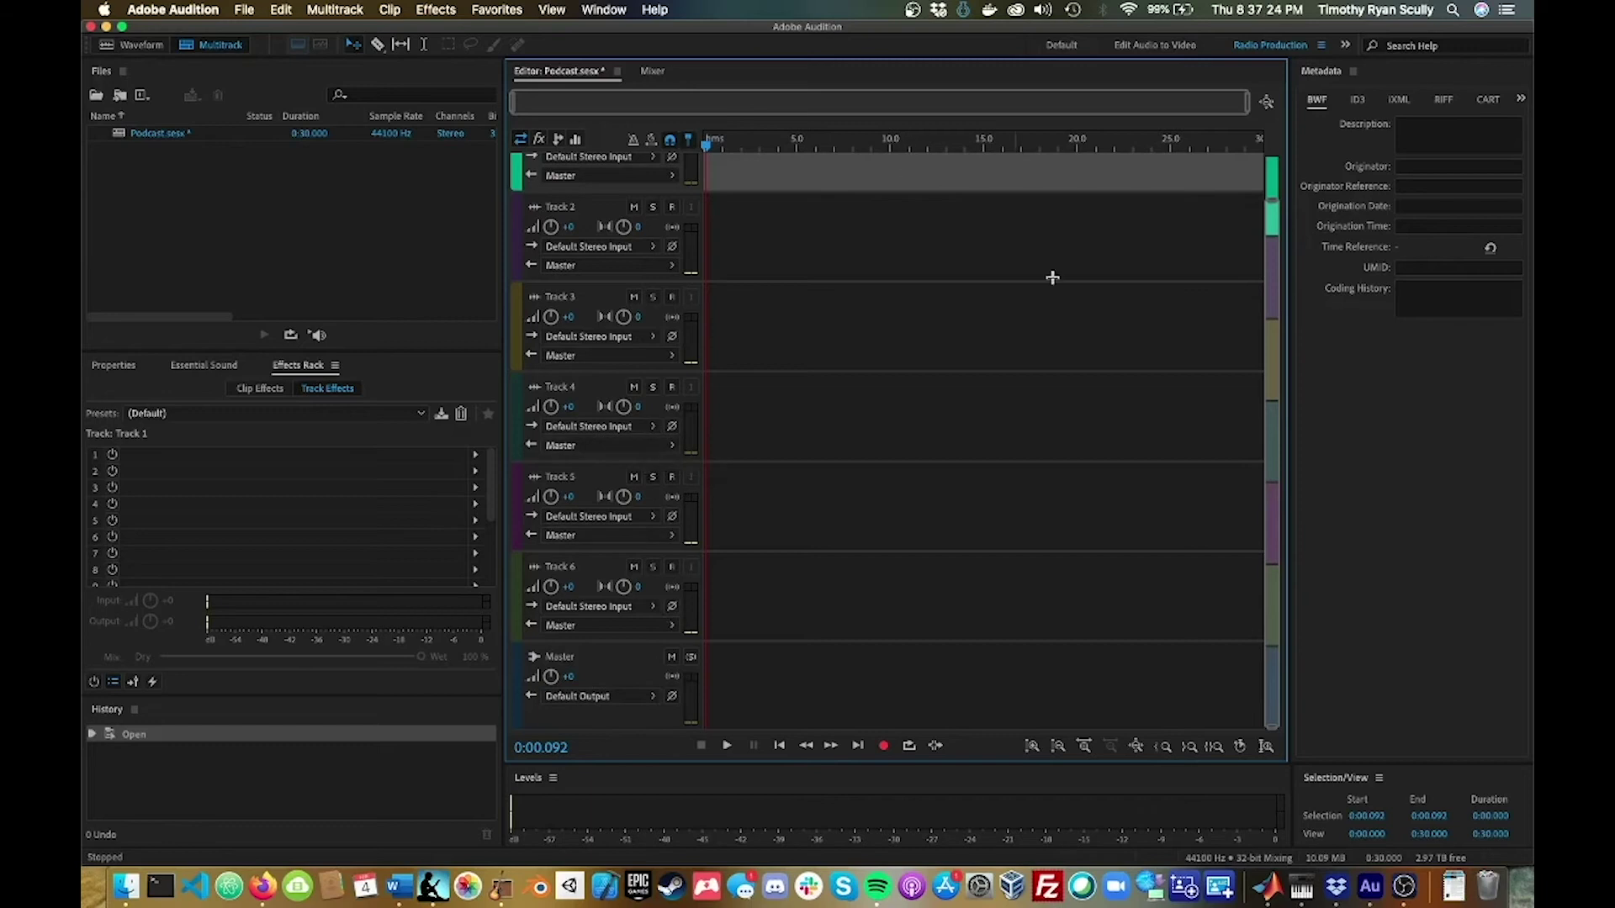
scroll(1274, 526, up, 2)
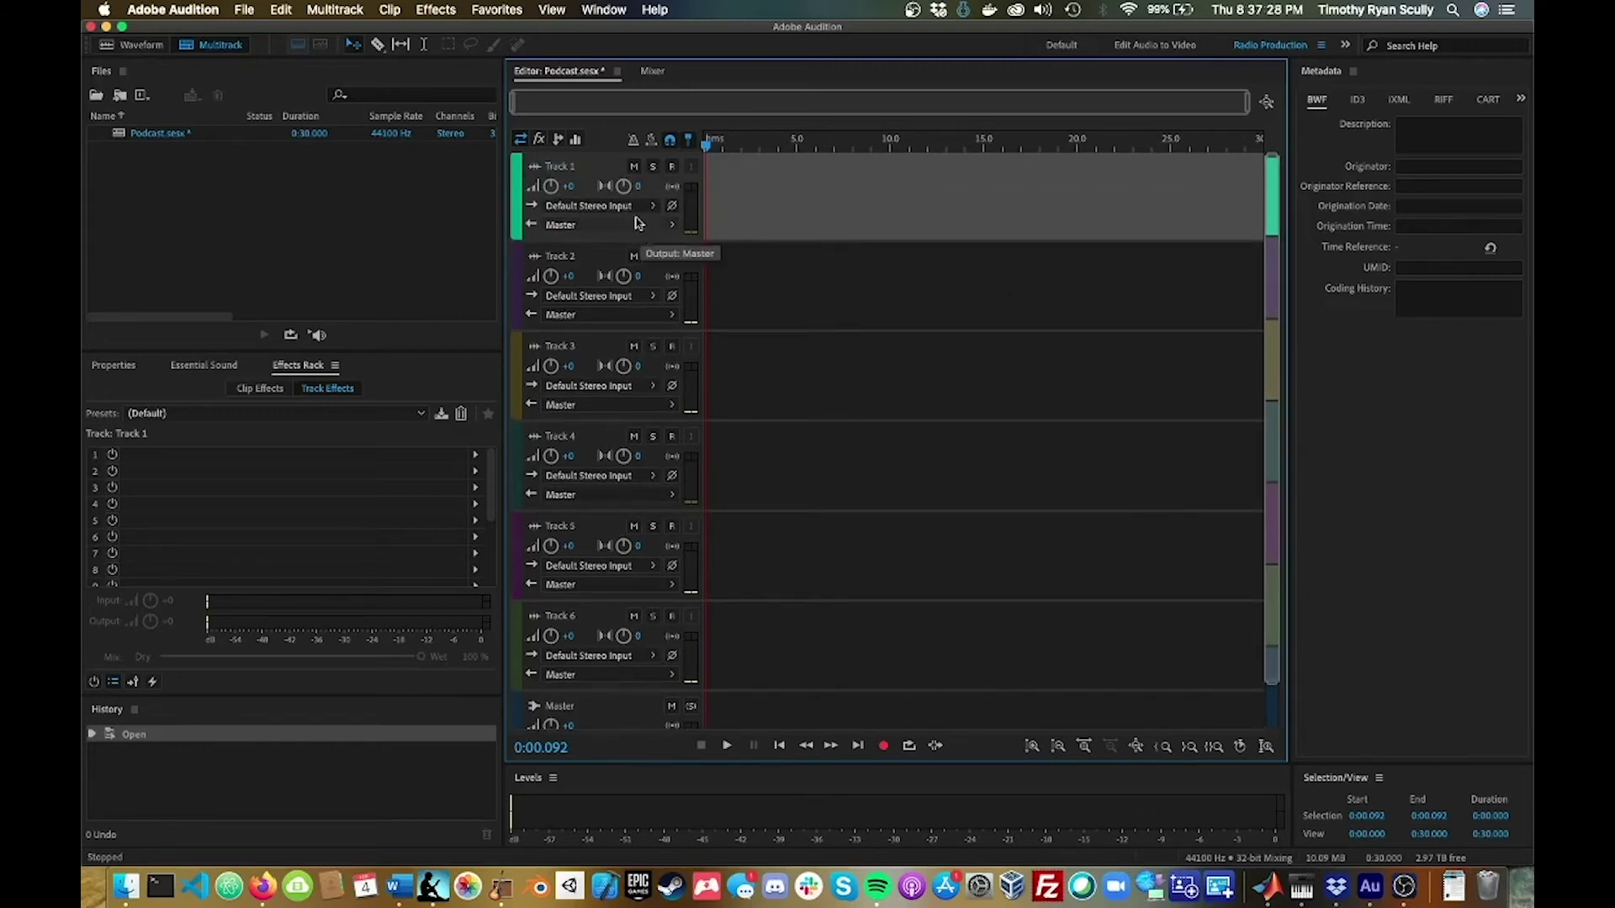
Review the audio hardware preferences, keep Aggregate Device as default input and Multi-Output Device as default output, and accept them
click(644, 206)
click(738, 291)
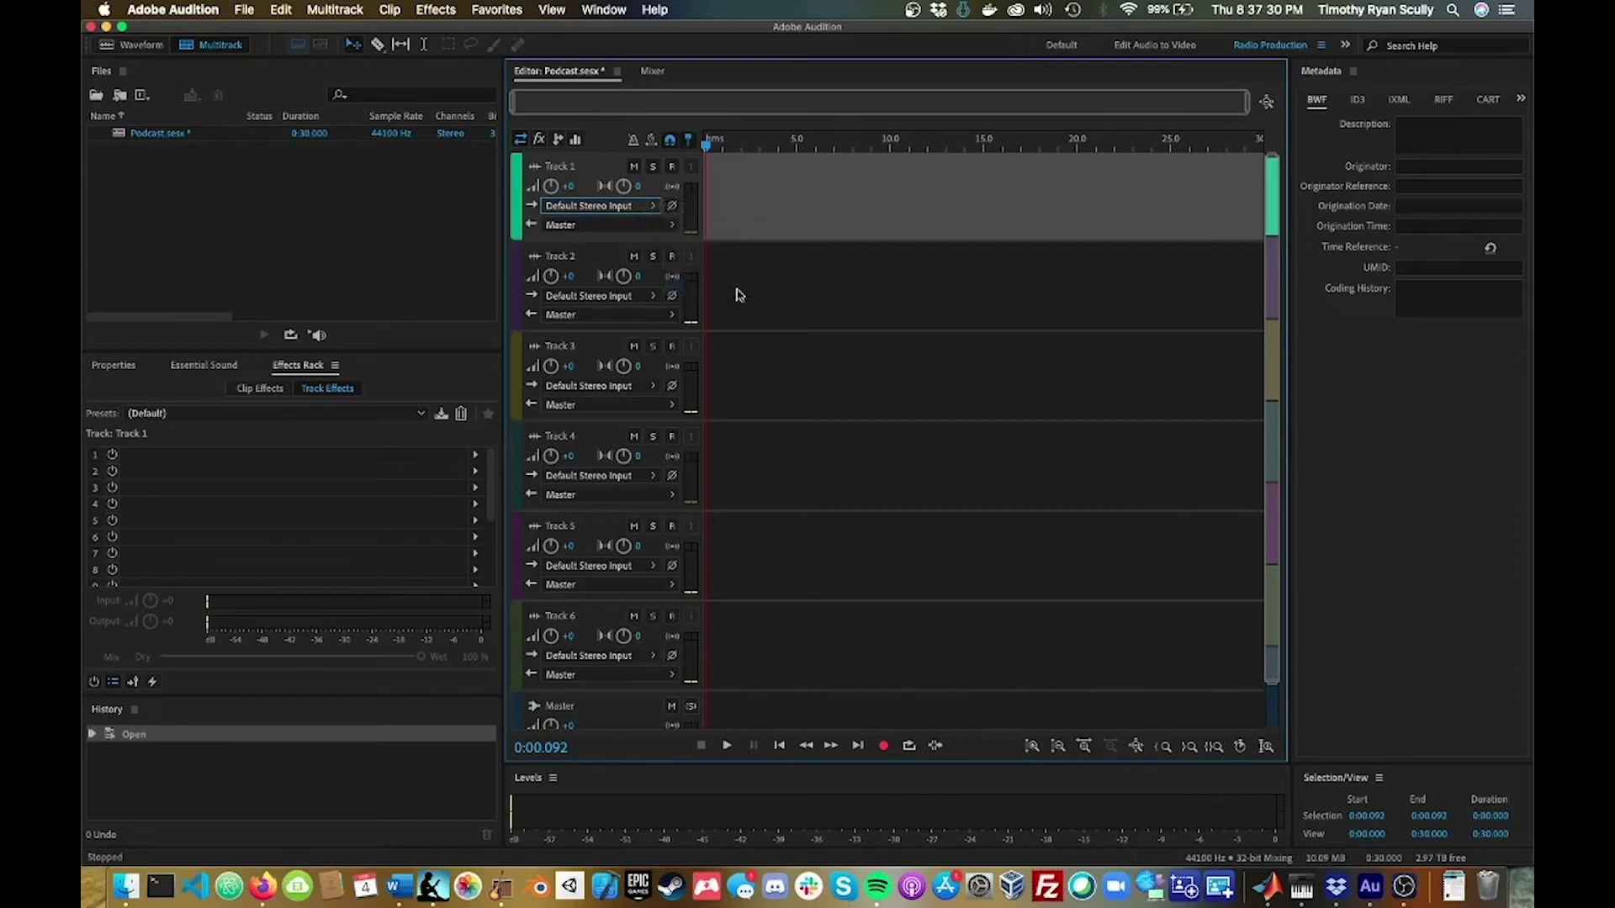
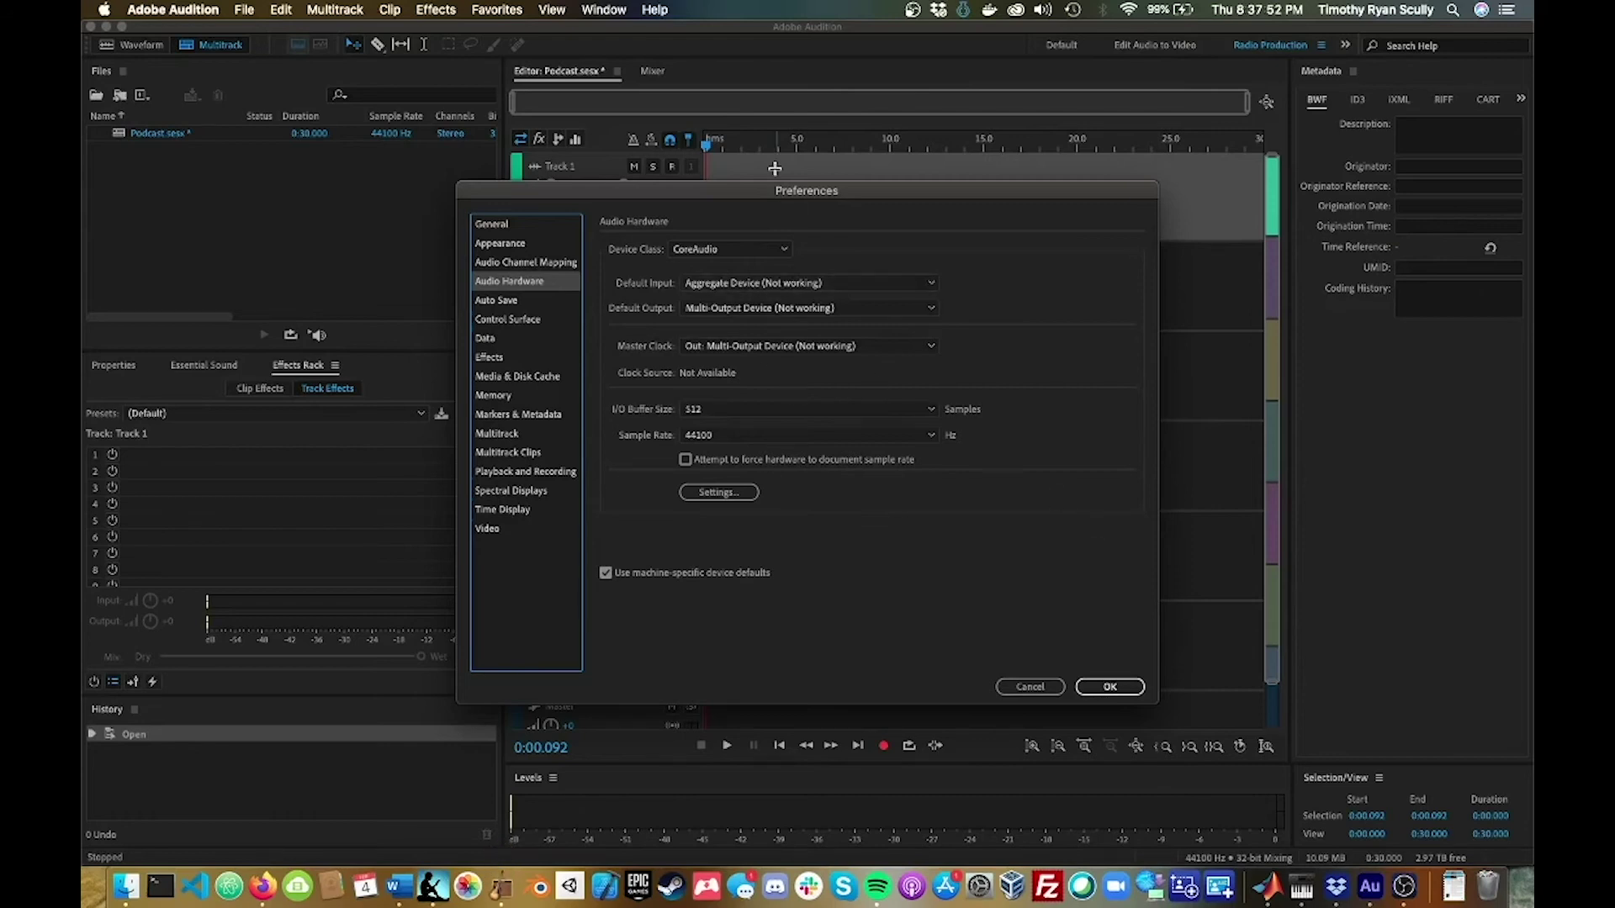
click(780, 283)
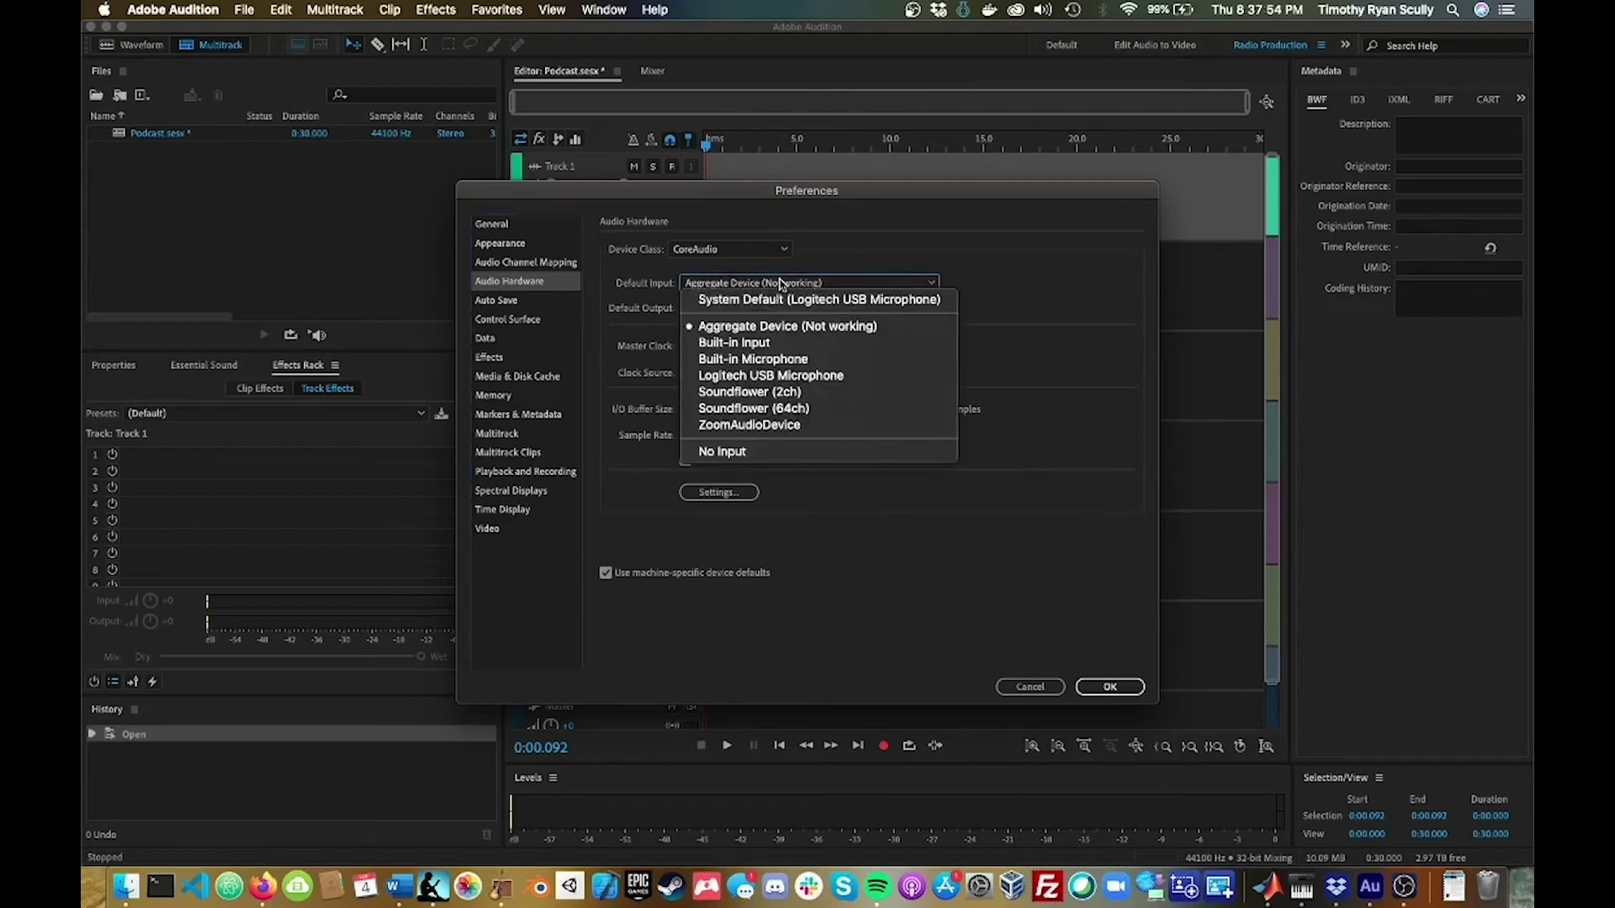
click(780, 283)
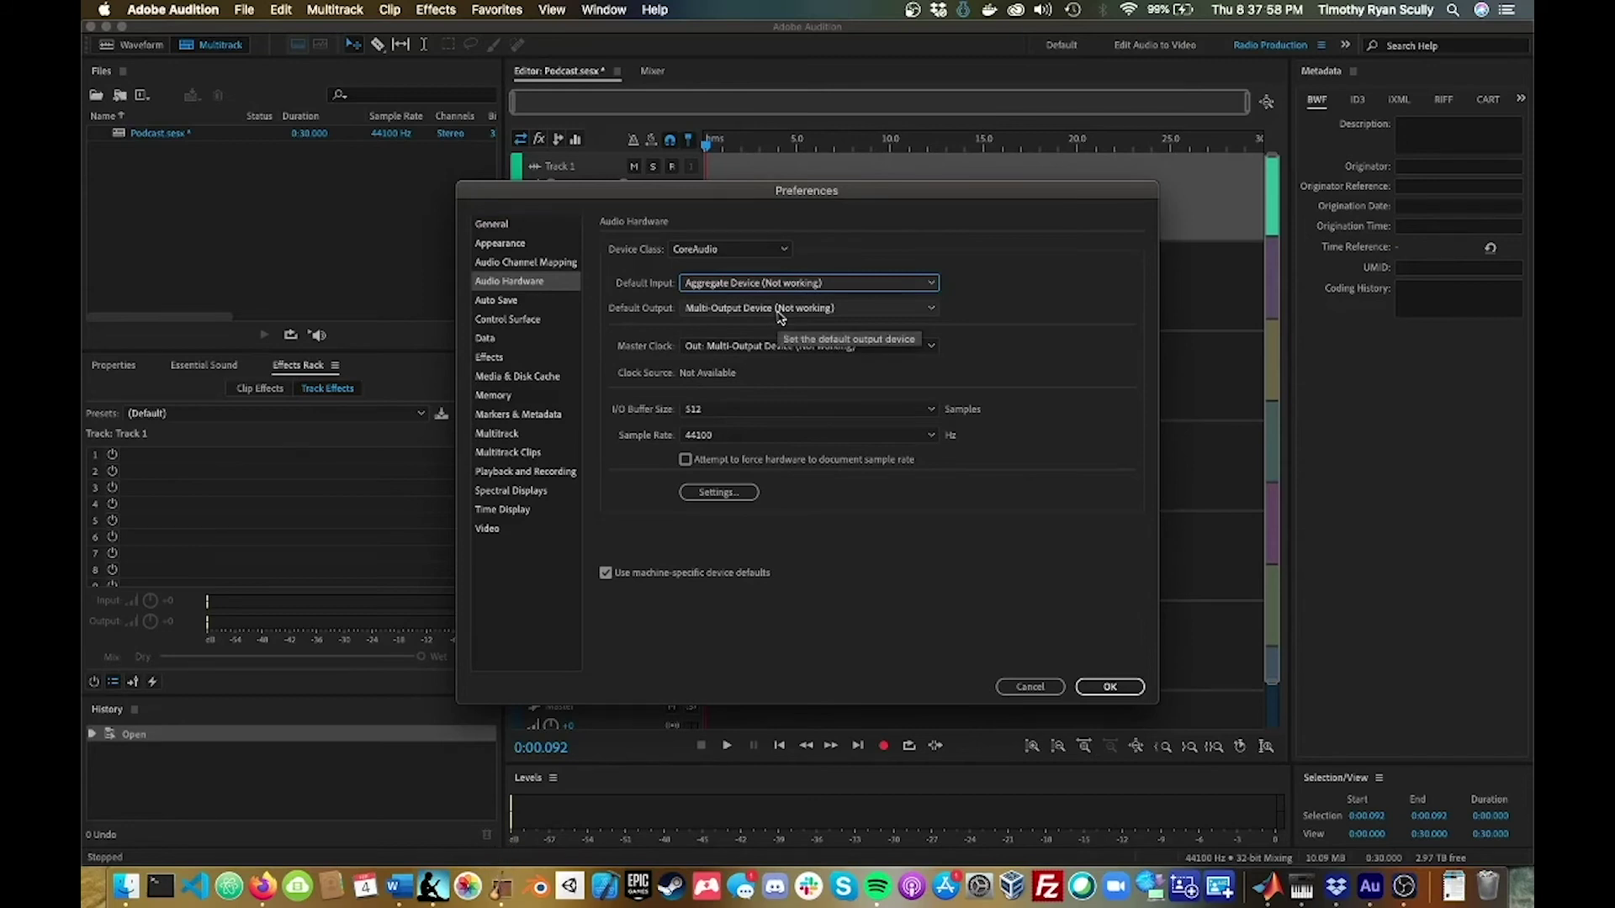
click(1108, 686)
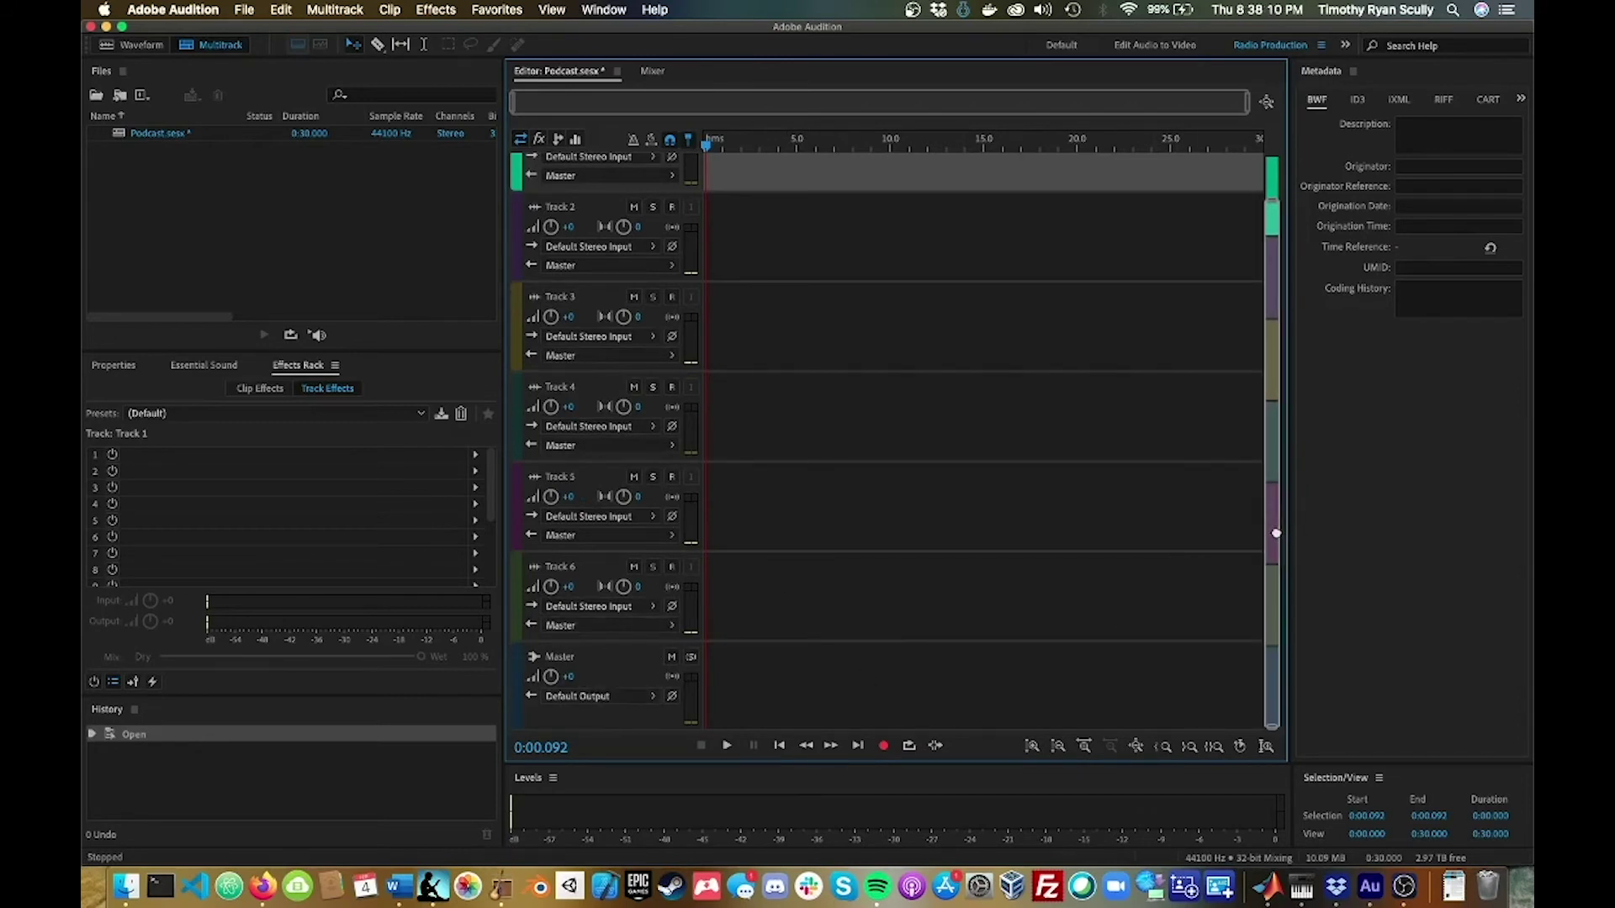
Set Track 1's input to the stereo source [03S] Aggregate Device: Logitech USB Microphone: In 1 and arm it for recording
drag(1272, 533, 1274, 406)
click(652, 206)
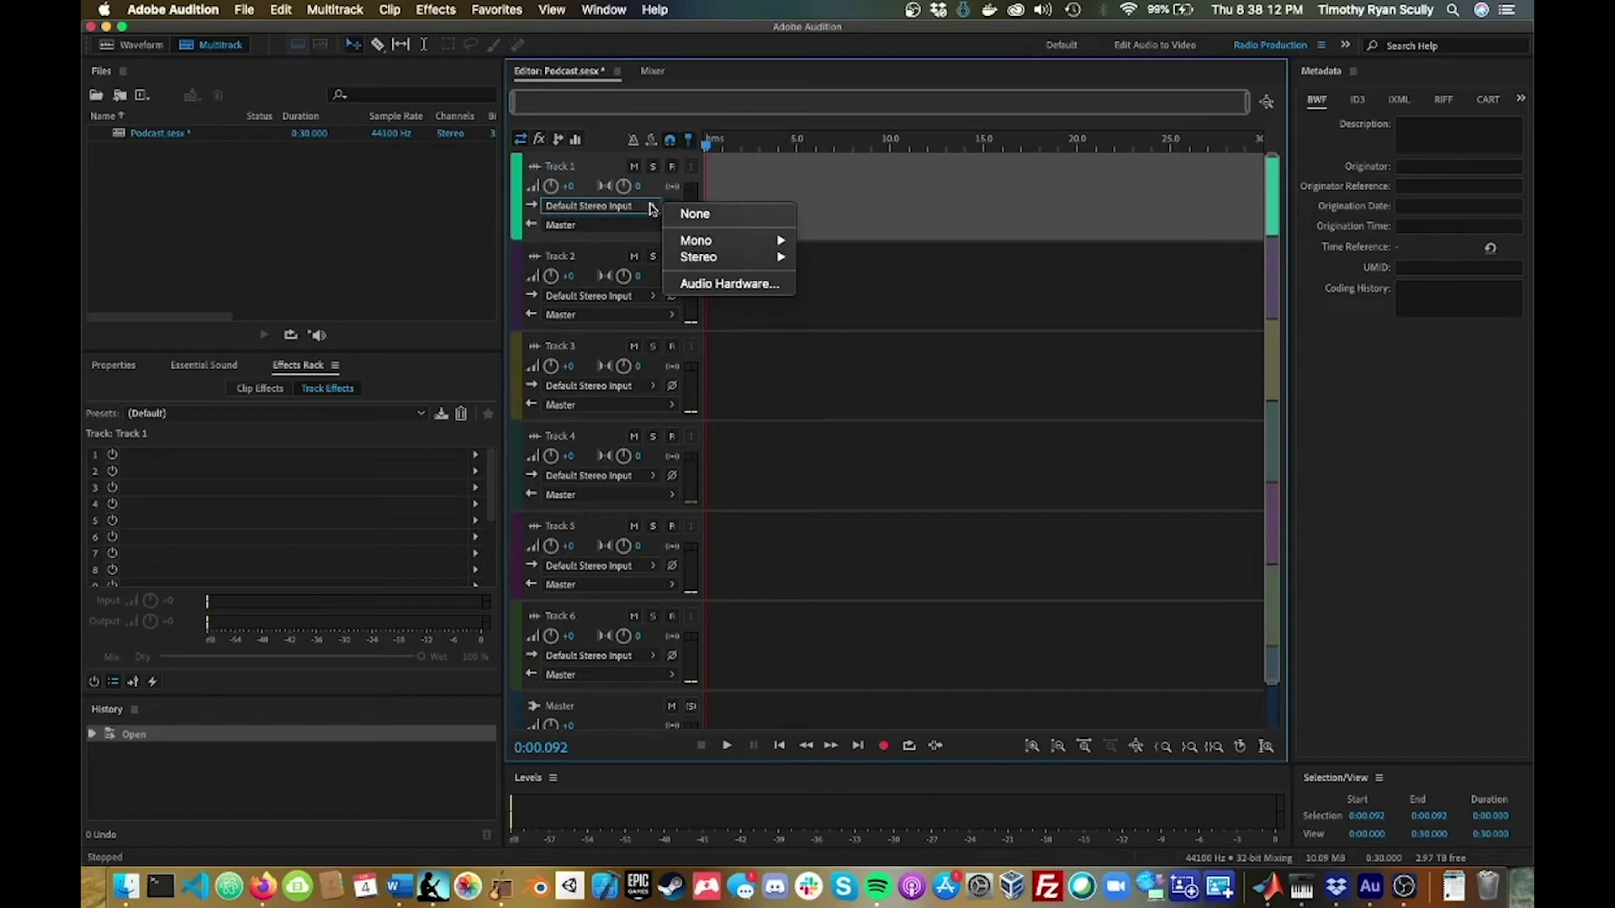
mouse_move(720, 258)
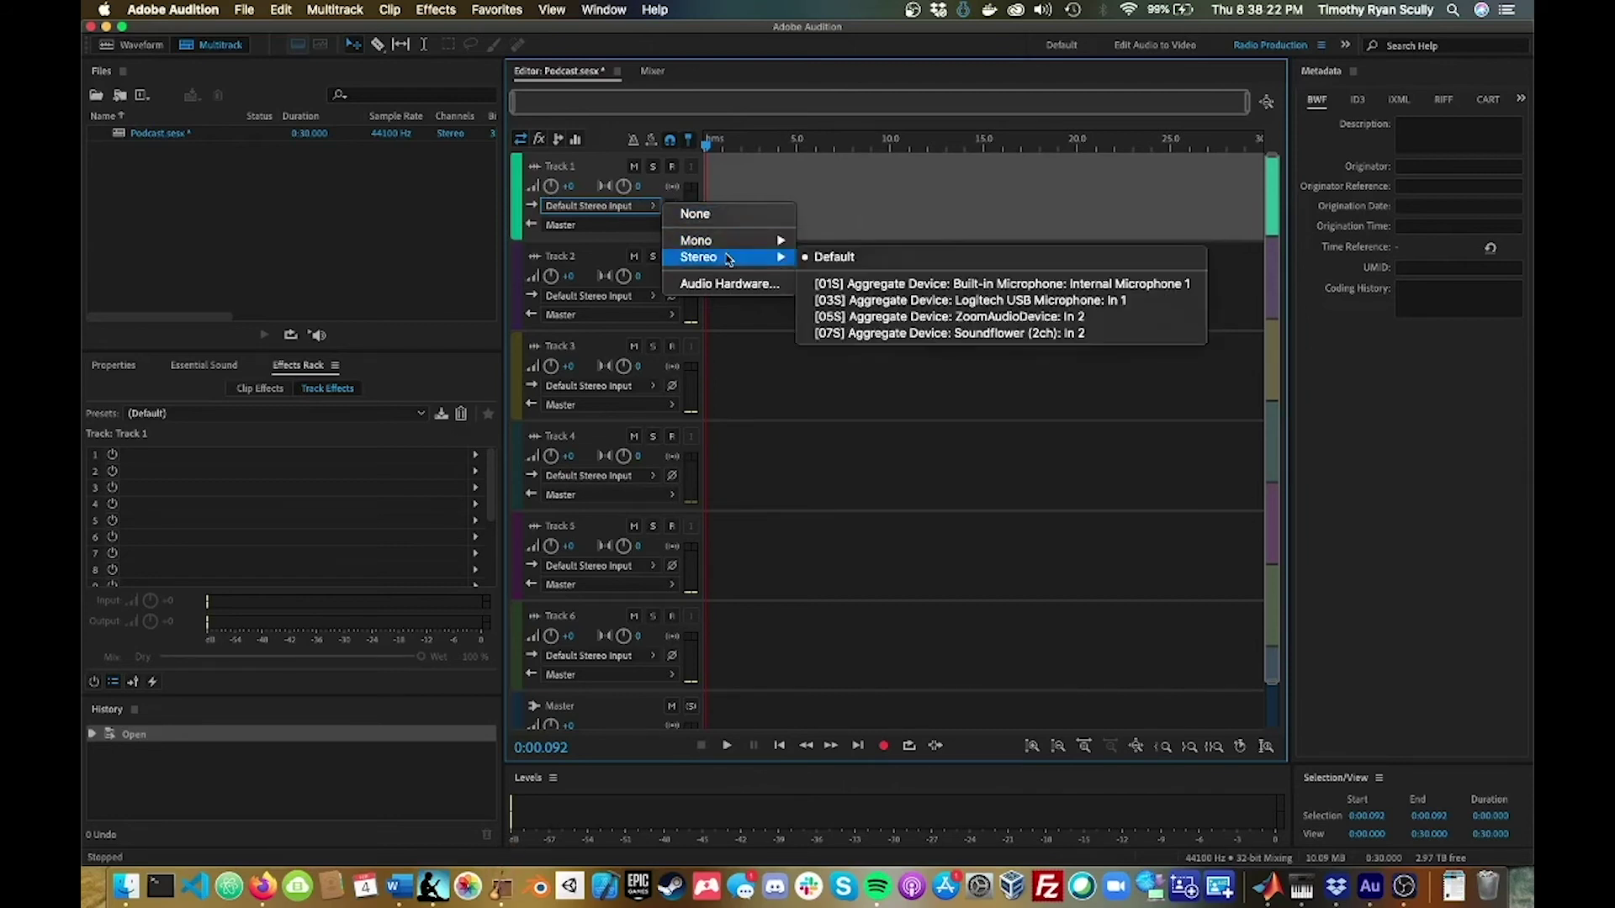
click(853, 300)
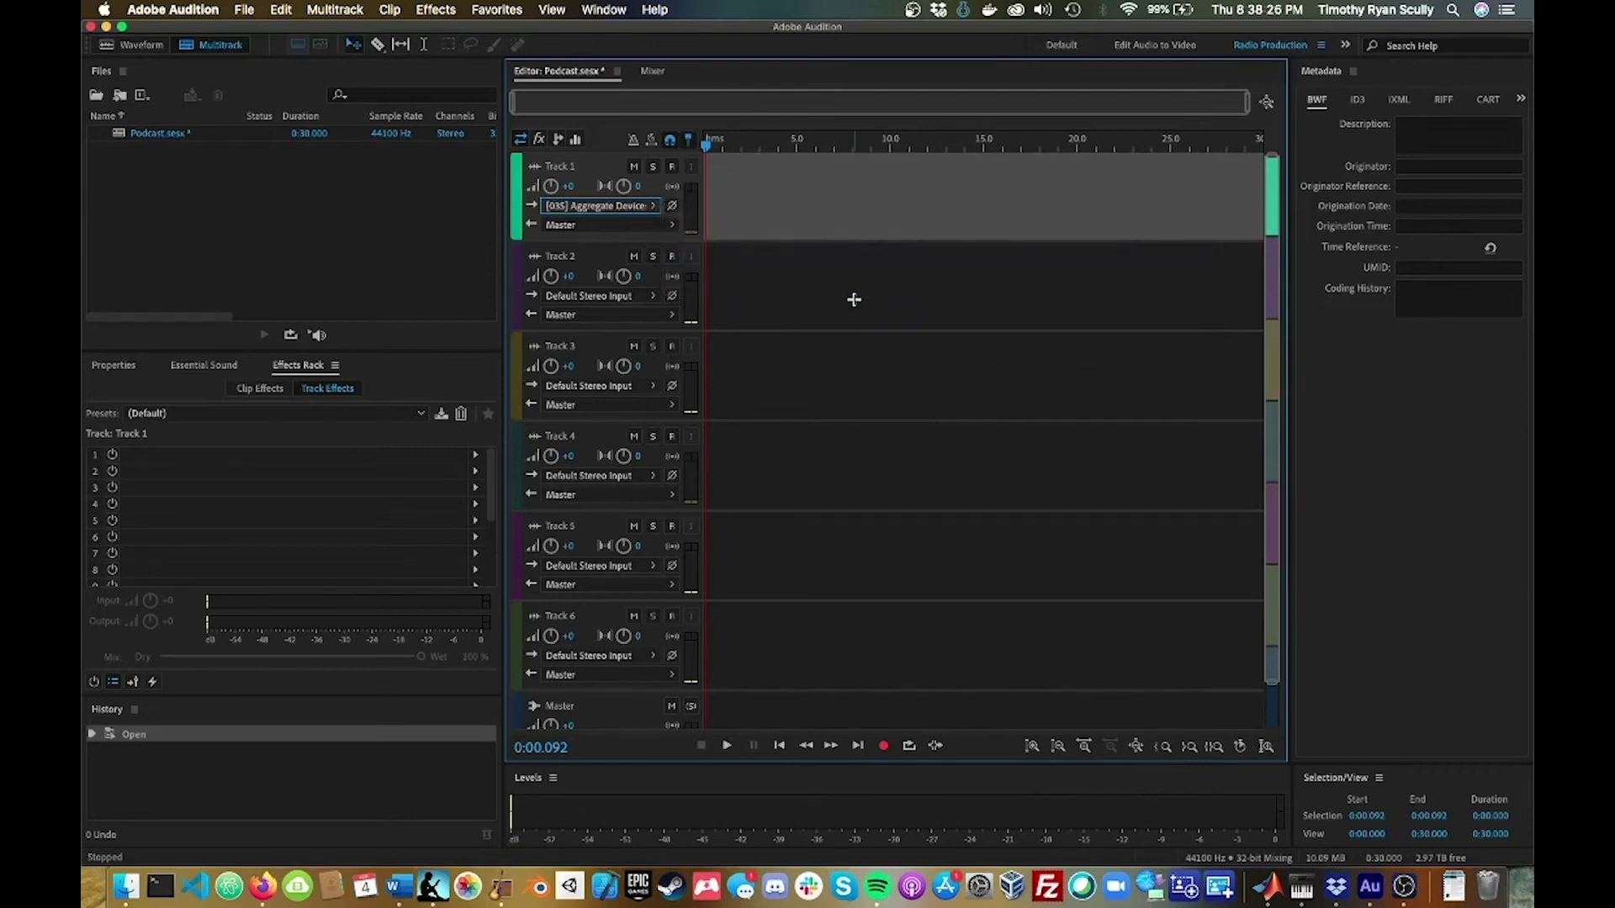
click(671, 167)
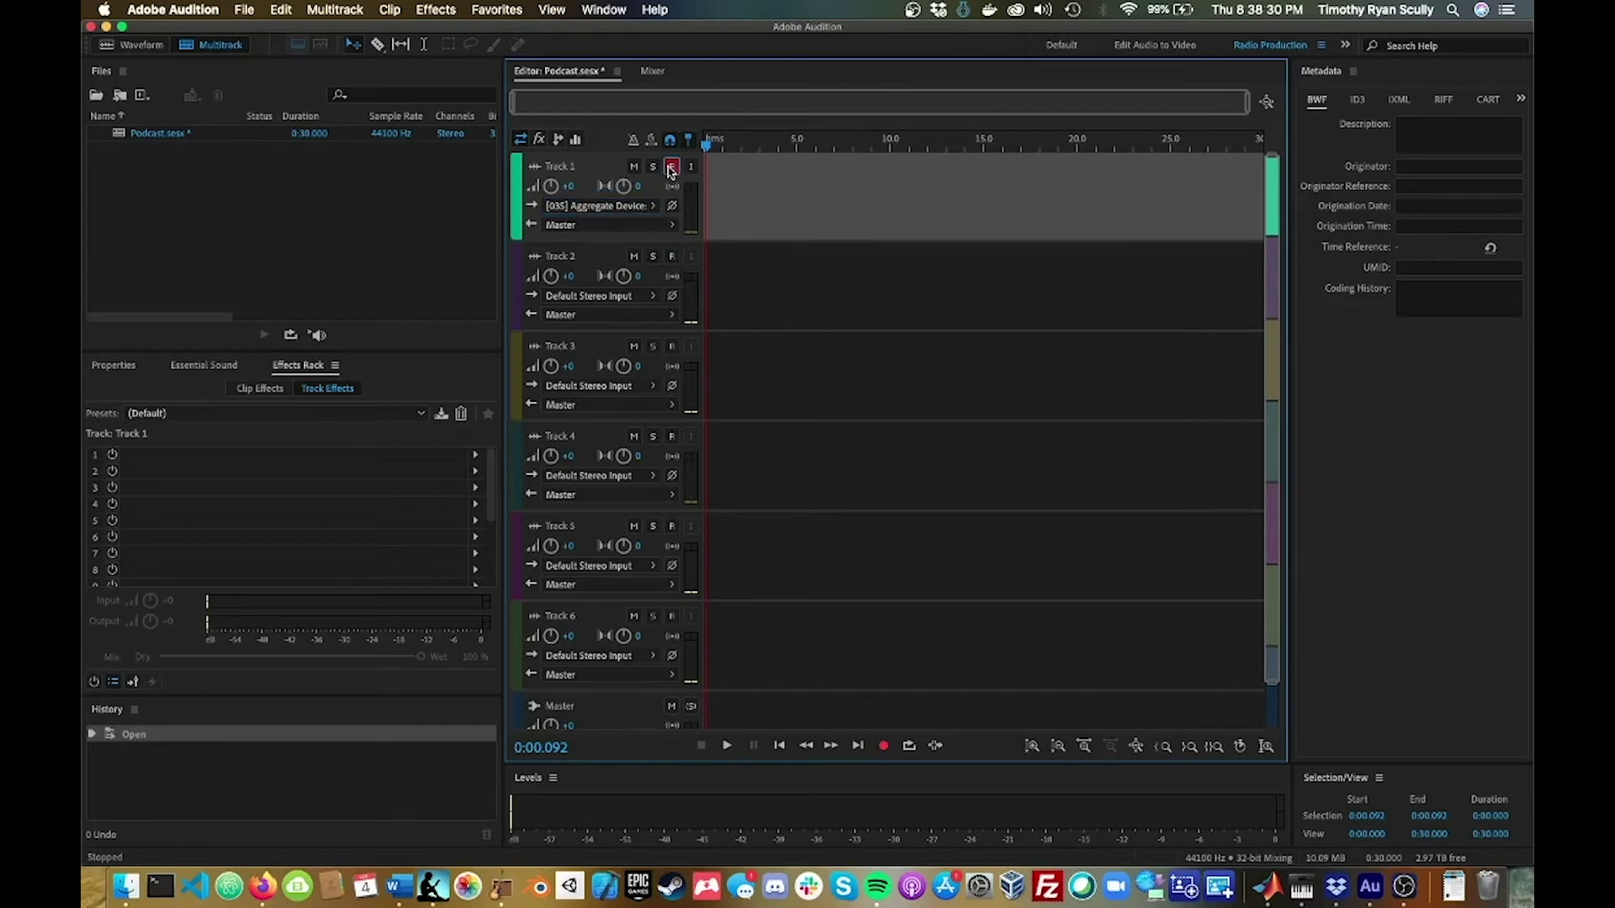
Choose the stereo source [03S] Aggregate Device: Logitech USB Microphone: In 1 again as Track 1's input
click(654, 207)
mouse_move(708, 265)
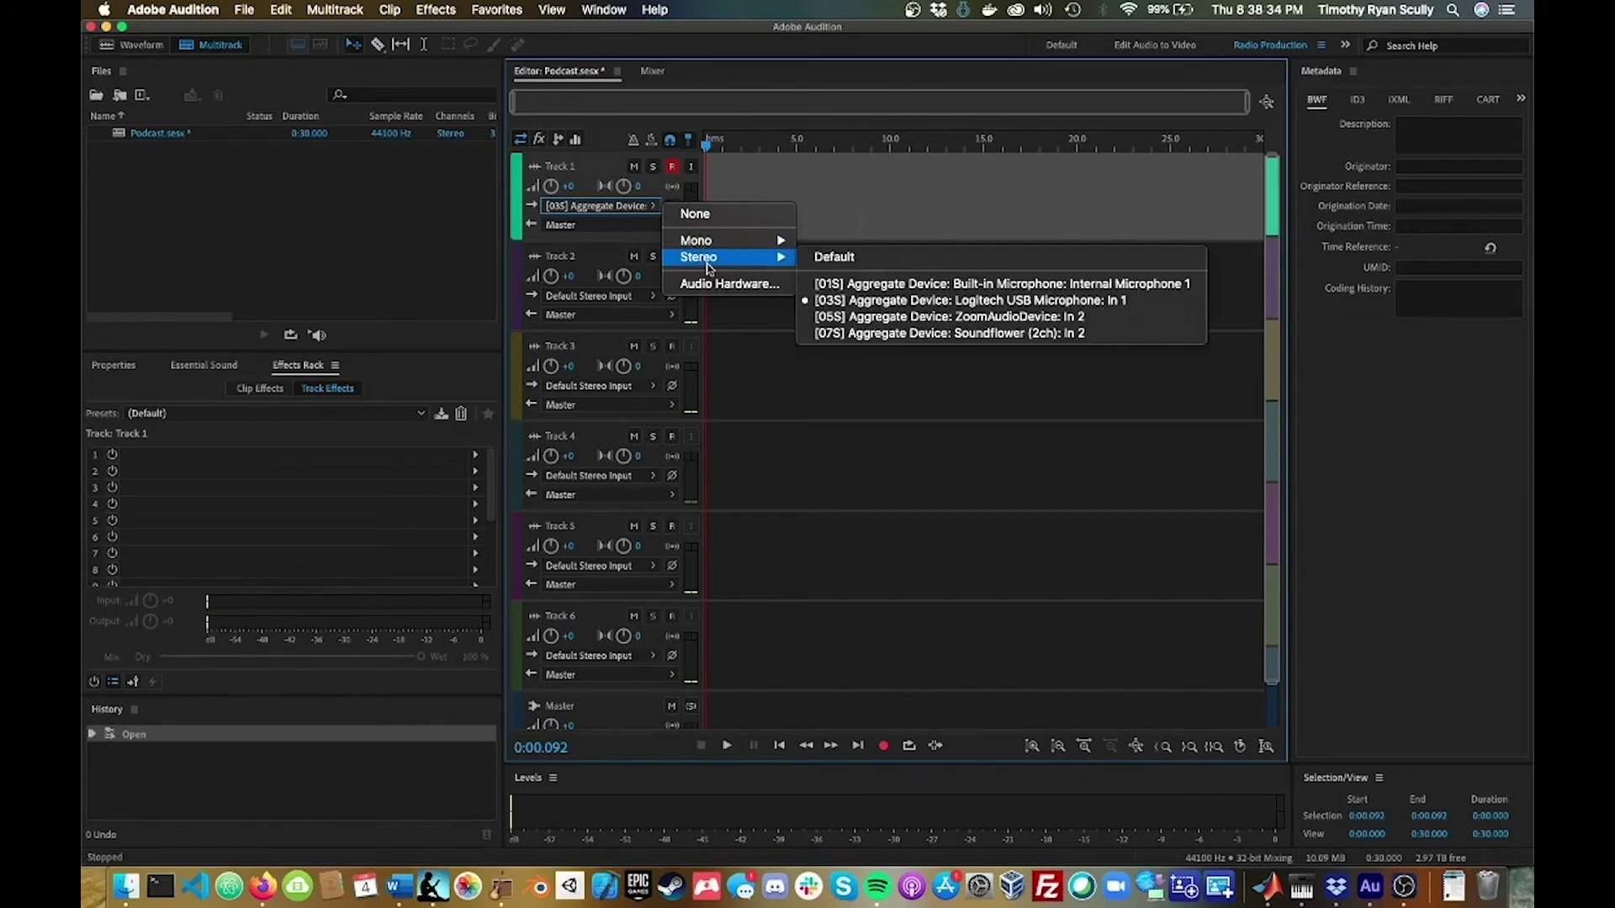
click(821, 301)
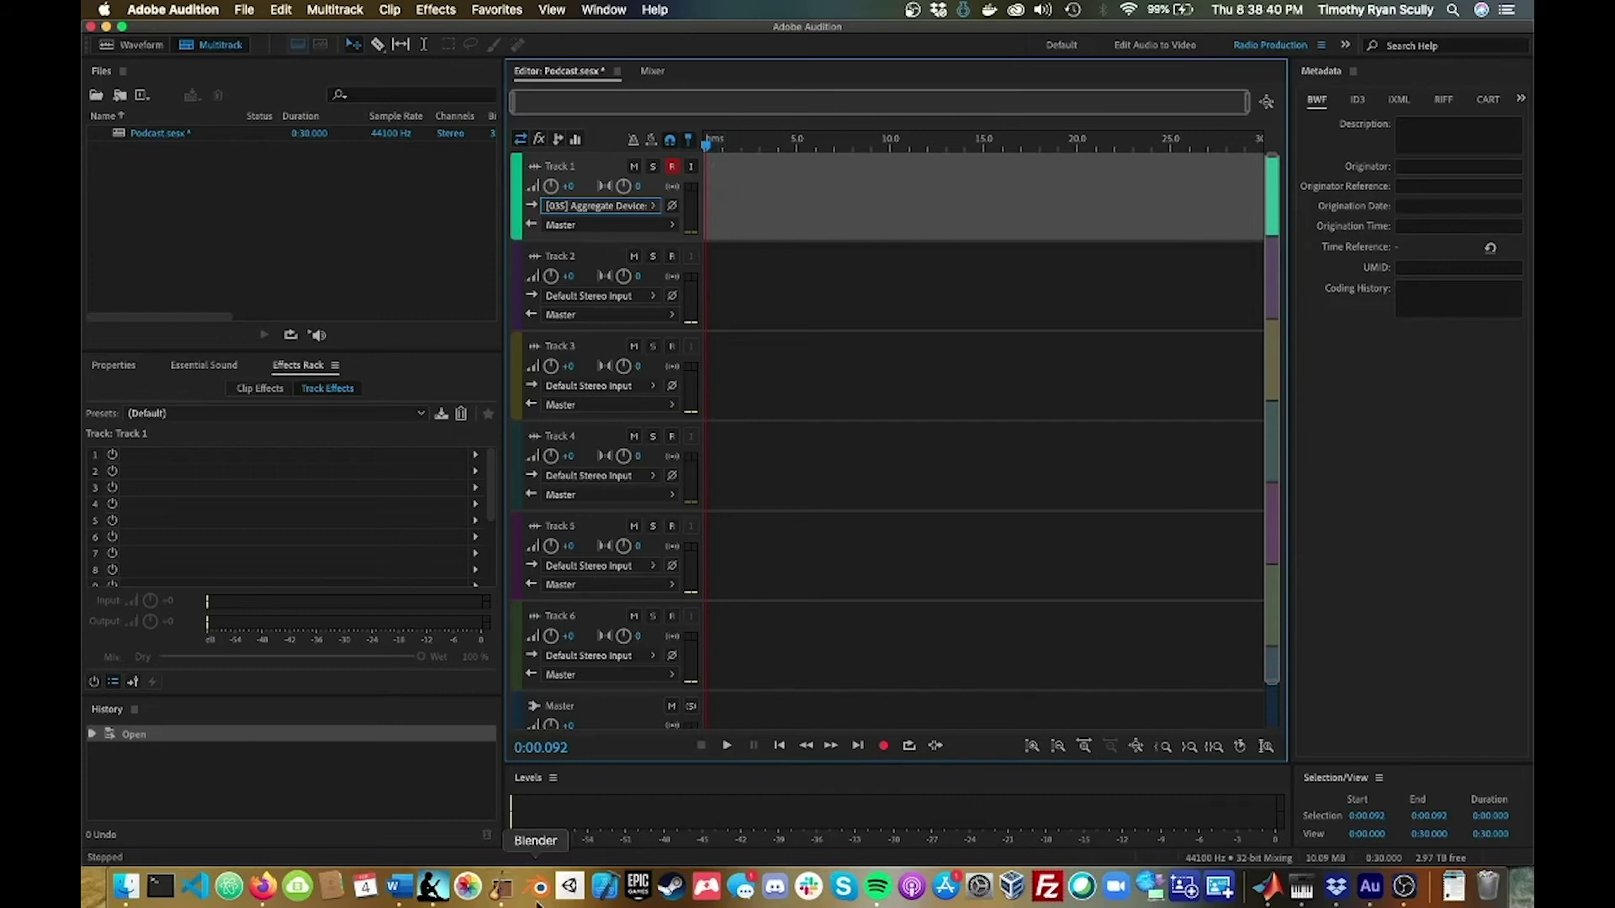
Try the mono source [03M] Aggregate Device: Logitech USB Microphone: In 1 as Track 1's input, and disarm the track
click(638, 206)
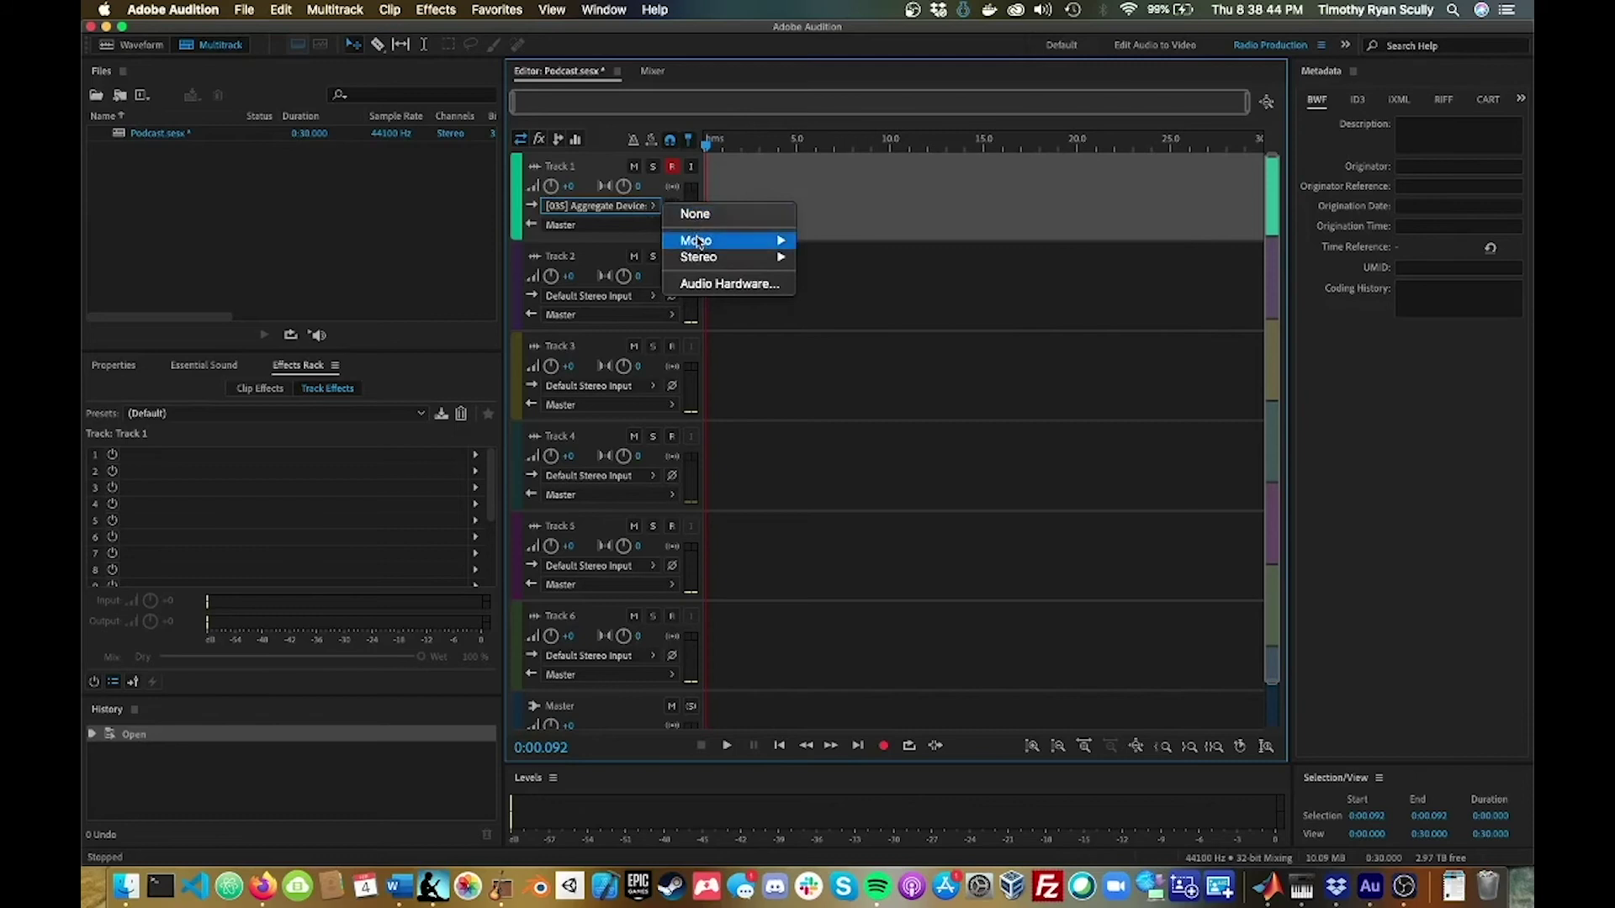
mouse_move(699, 243)
click(930, 274)
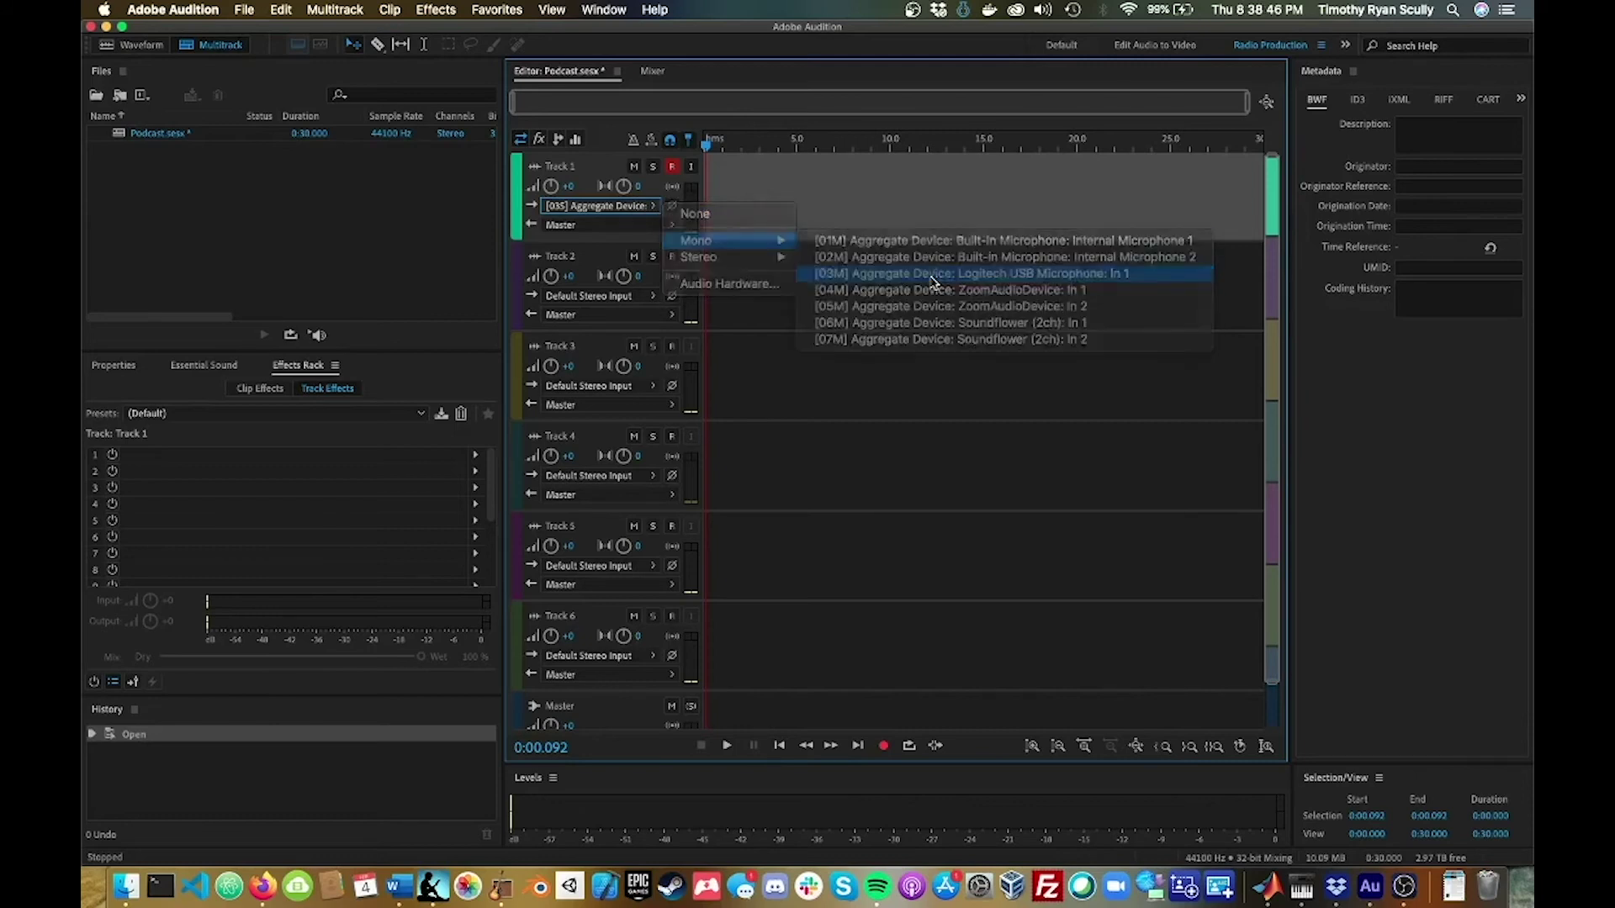
click(672, 167)
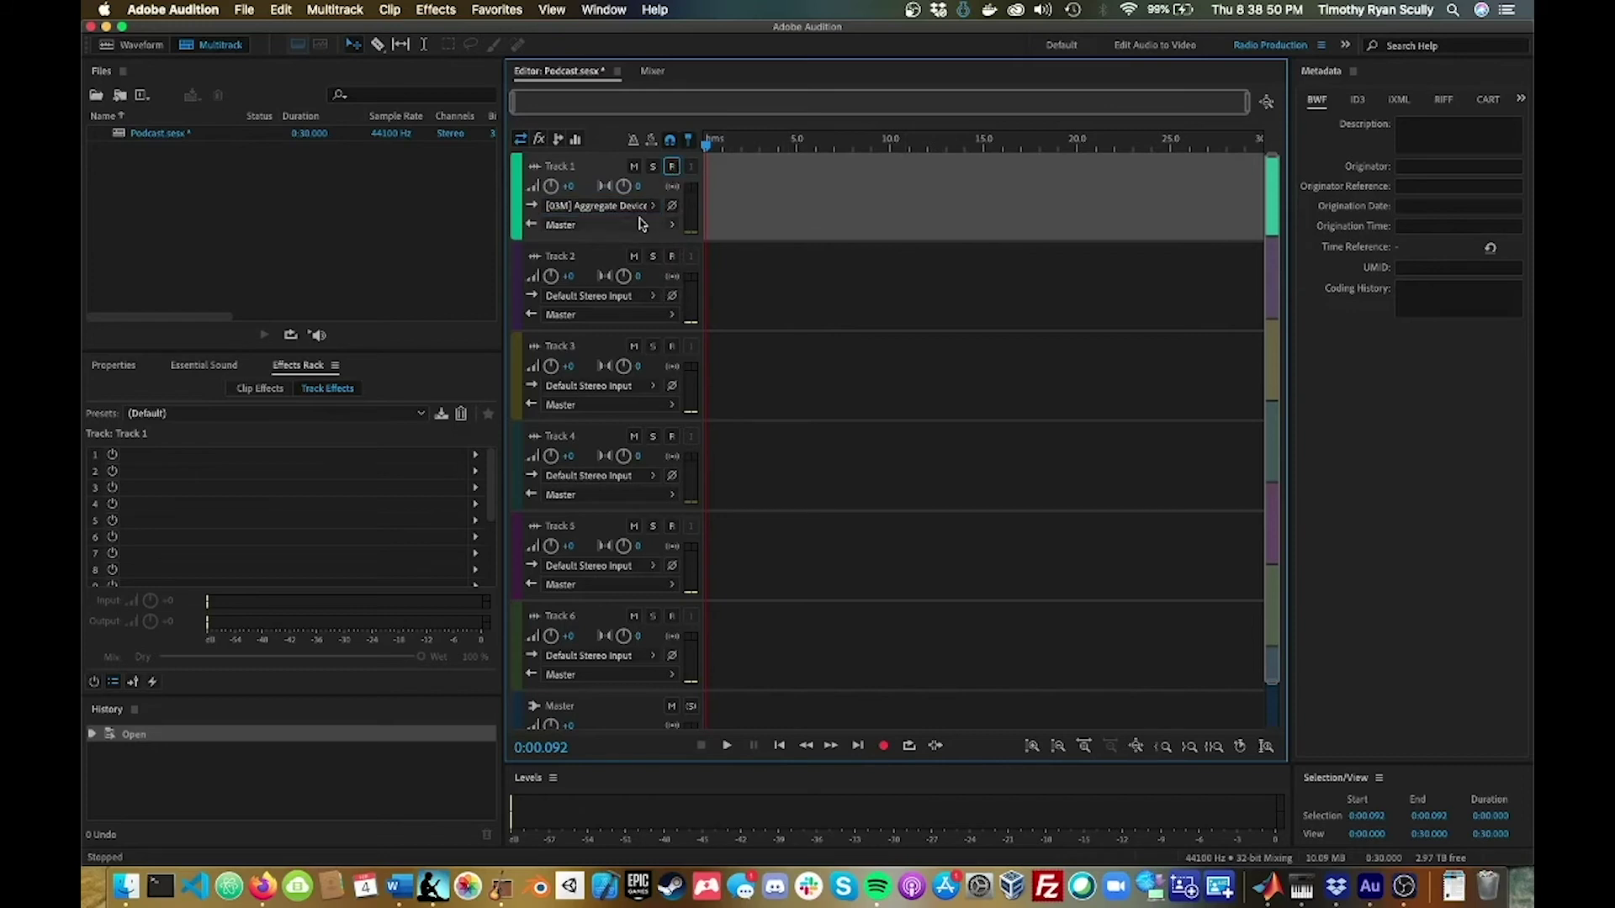
Set Track 1's input back to a stereo source of the Aggregate Device
click(653, 206)
mouse_move(752, 267)
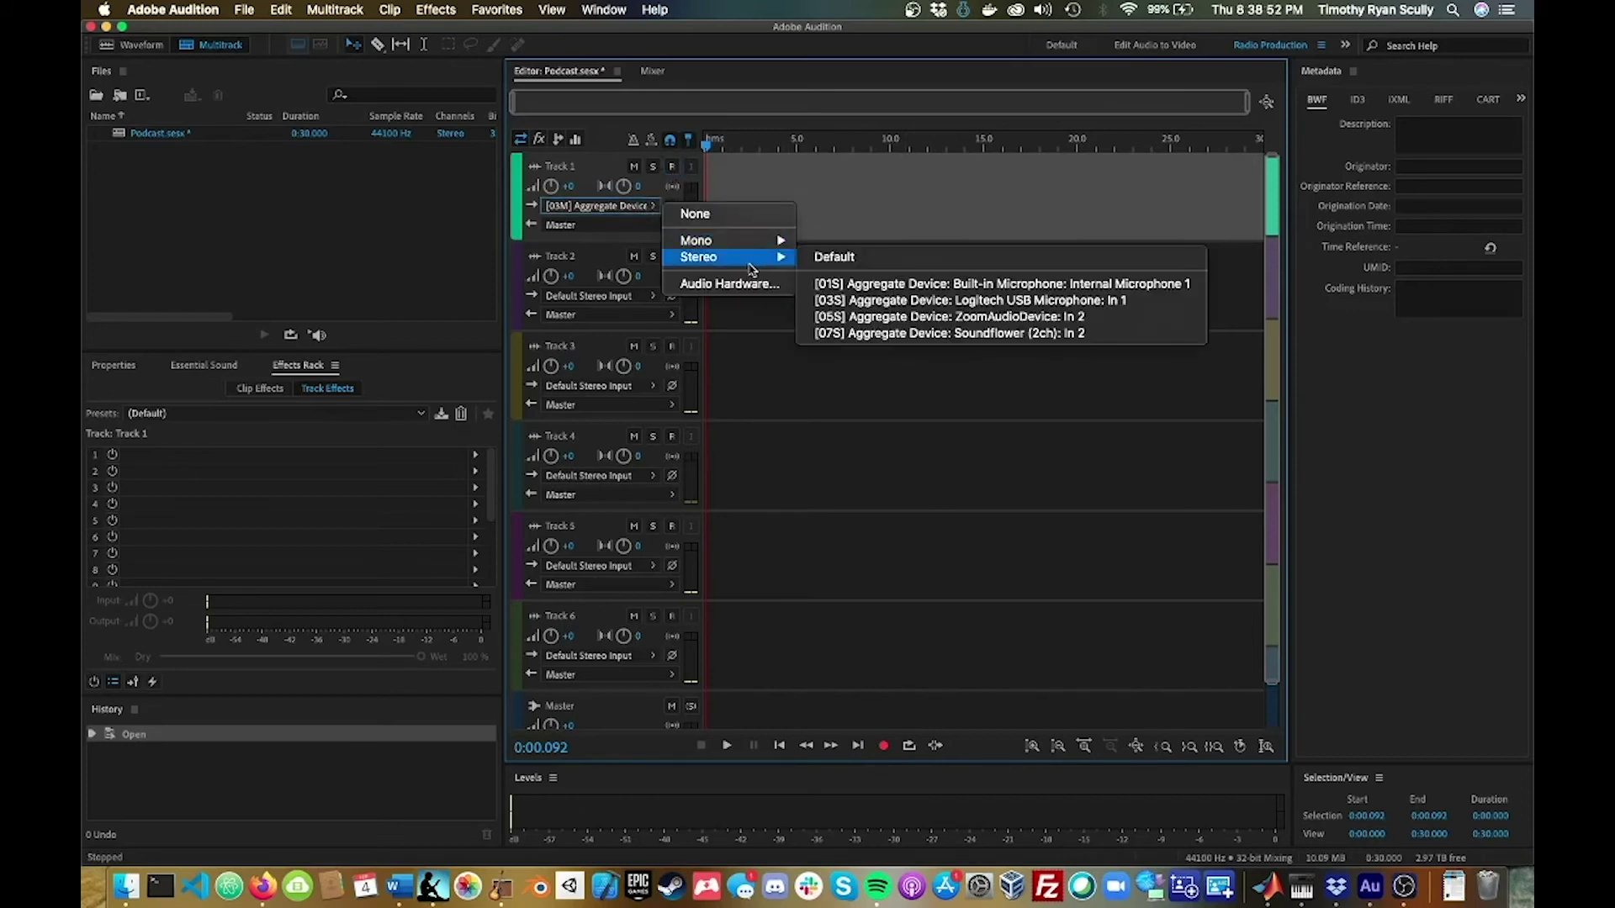
click(898, 284)
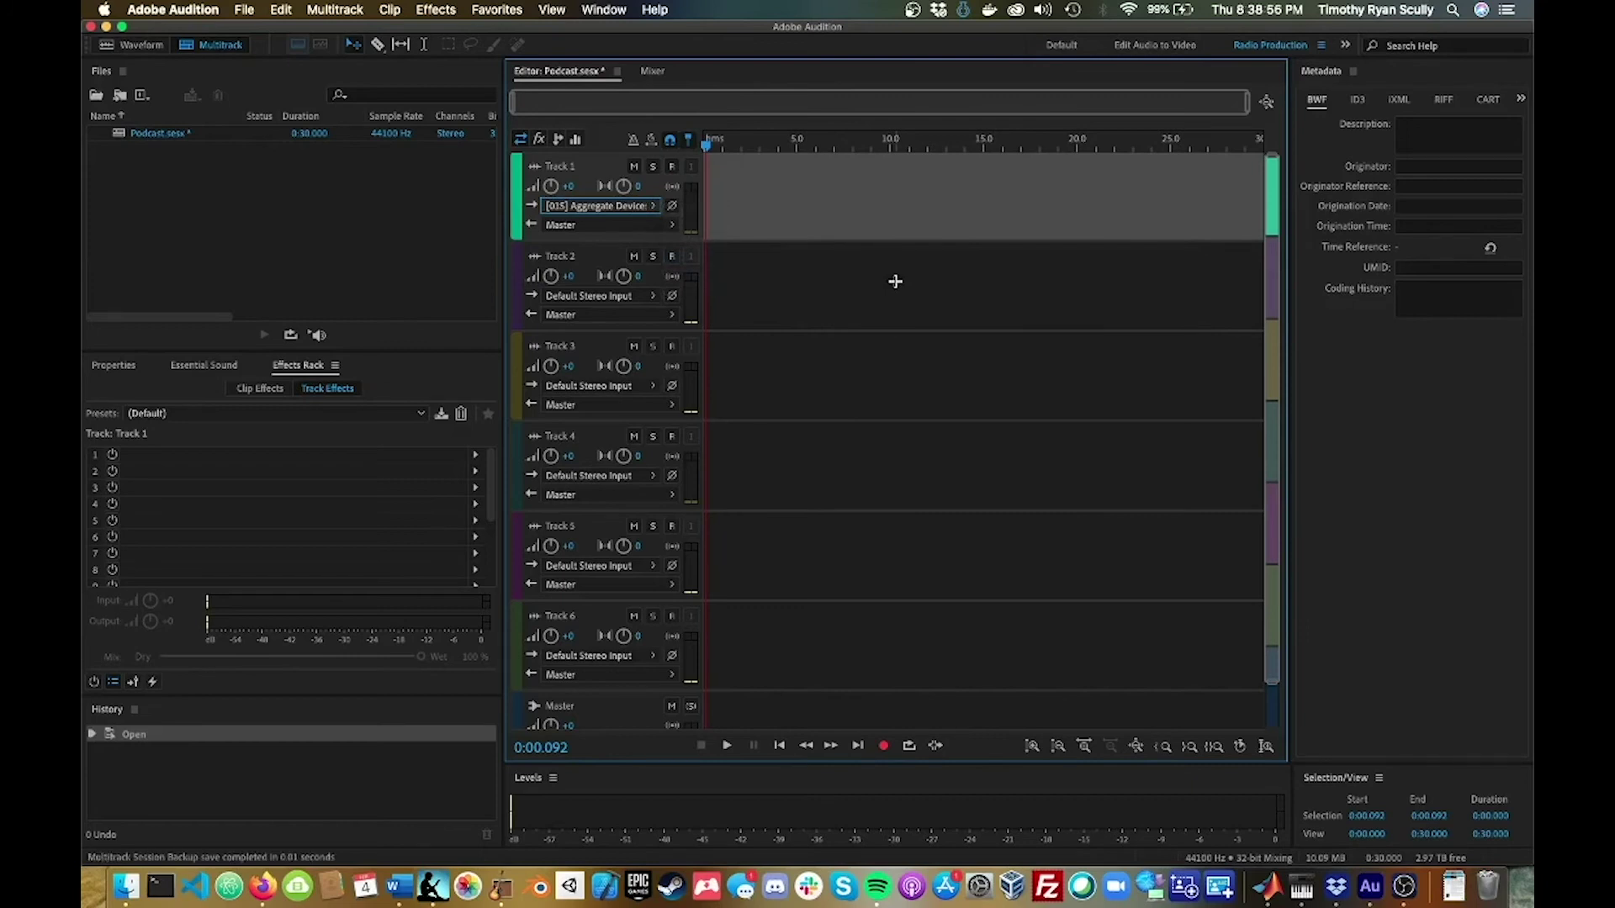
Open the audio hardware preferences from Track 1's input options and keep Aggregate Device as the default input
click(635, 209)
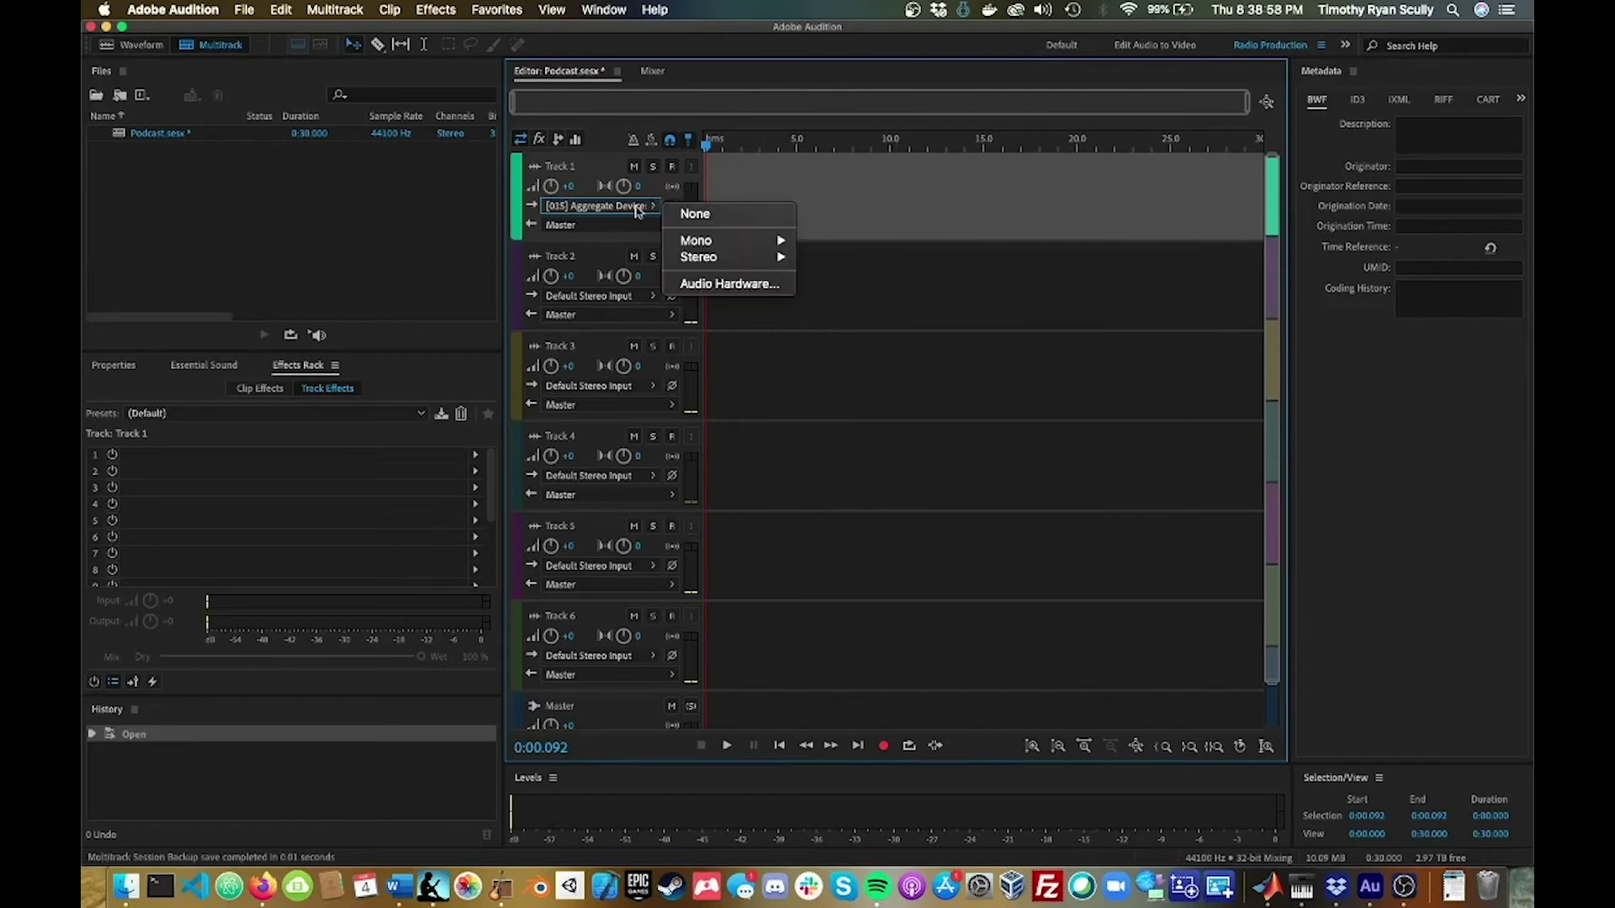
click(708, 286)
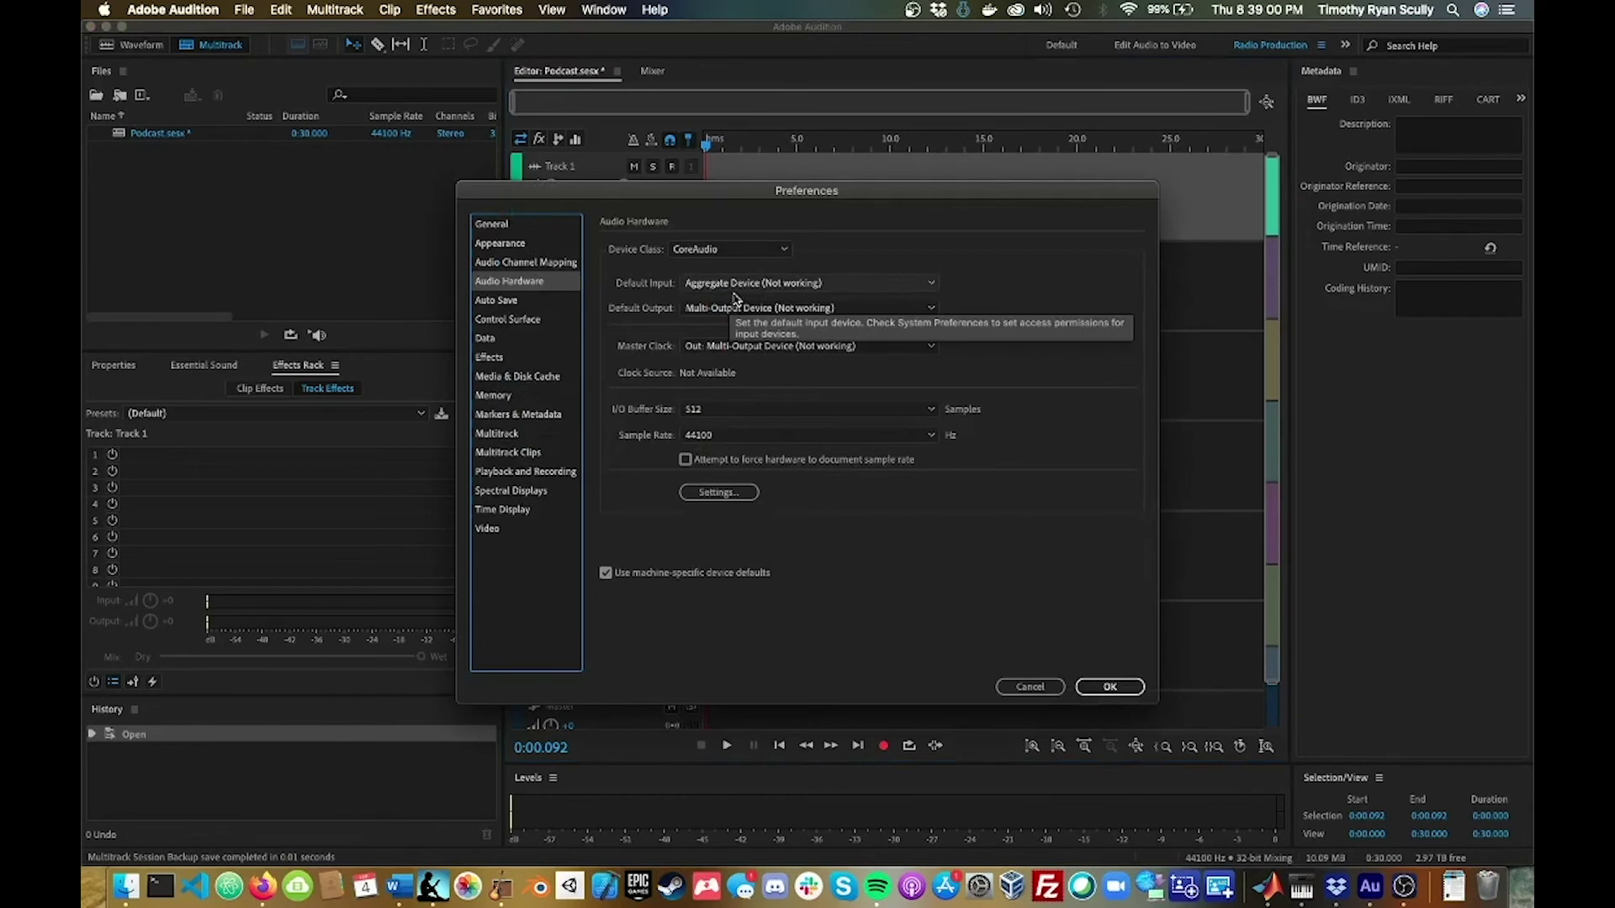
click(762, 286)
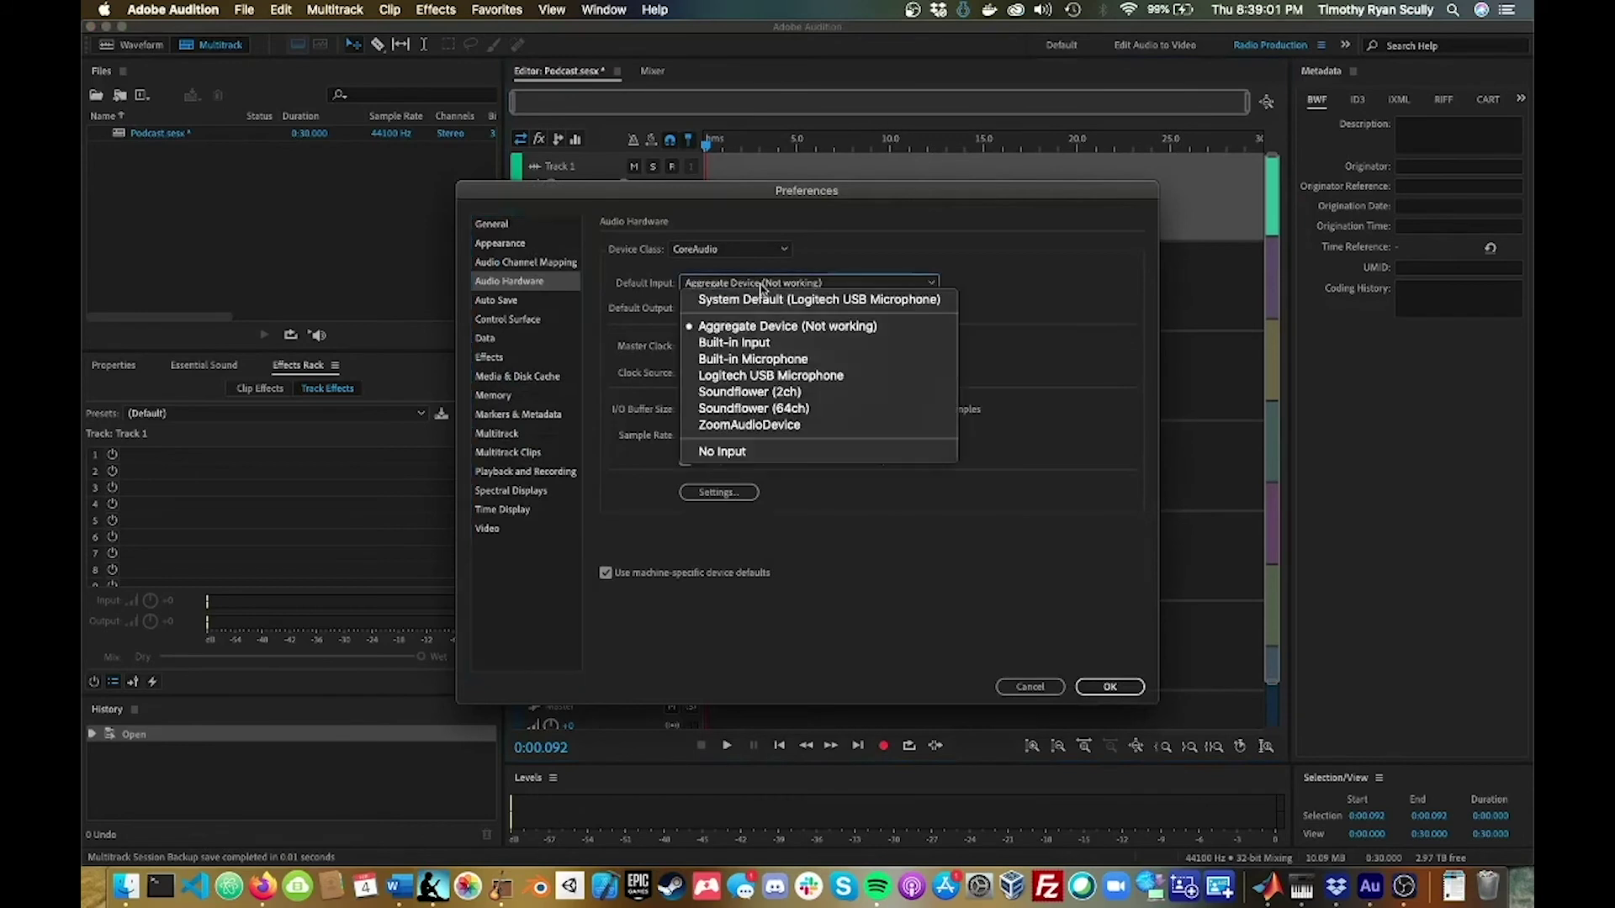
click(771, 325)
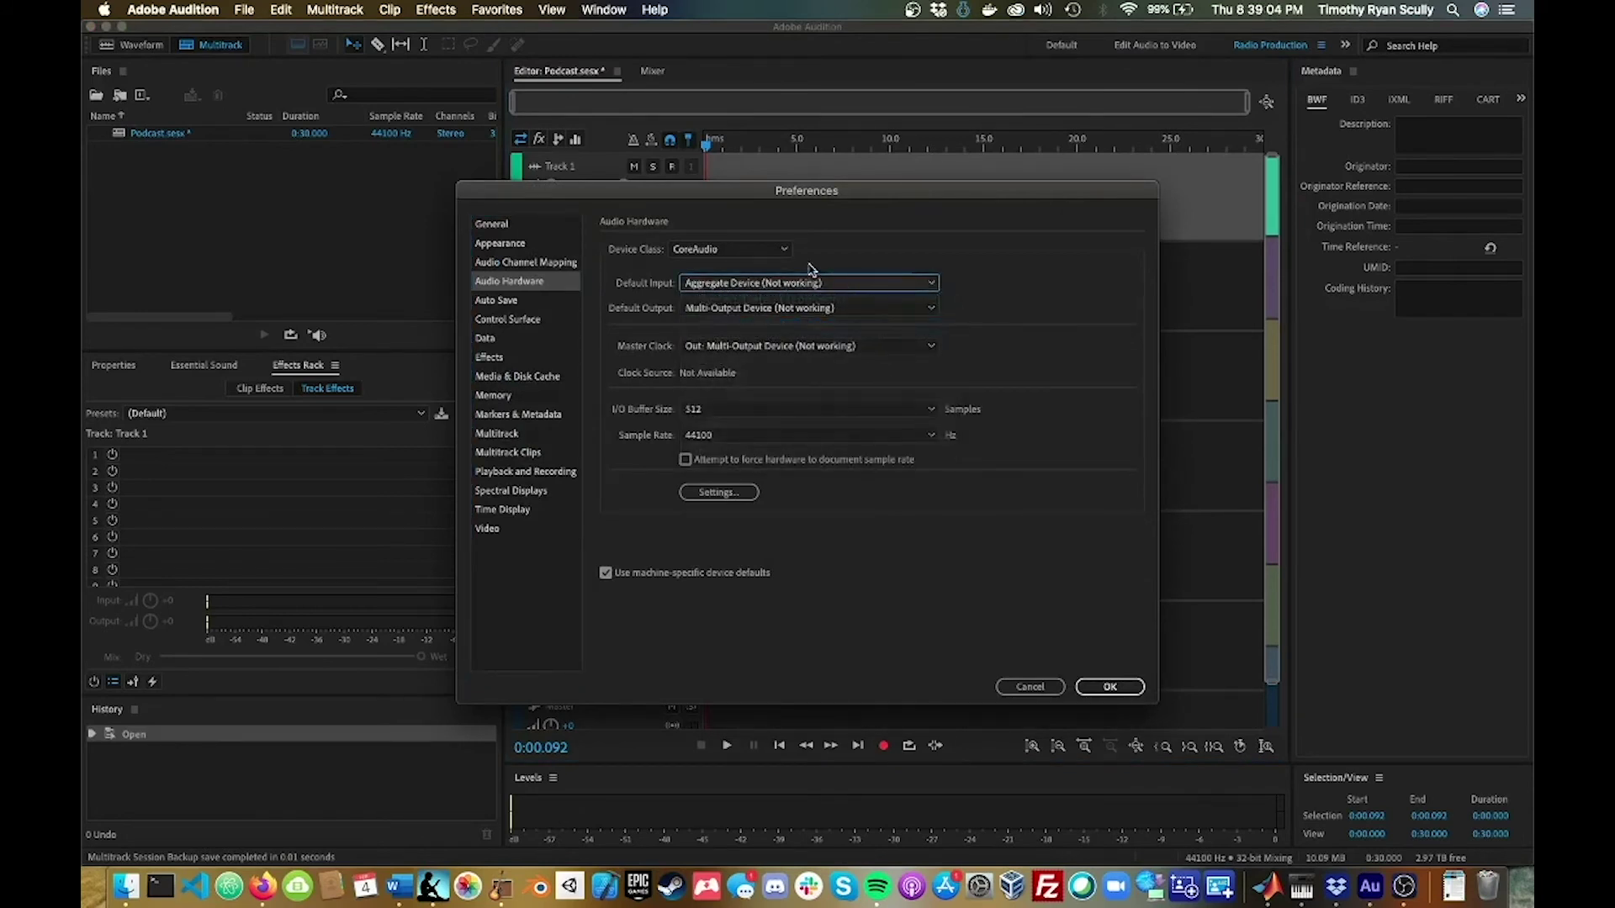
Switch to Audio MIDI Setup, inspect the Aggregate Device's configuration, and close the audio devices window
click(1301, 888)
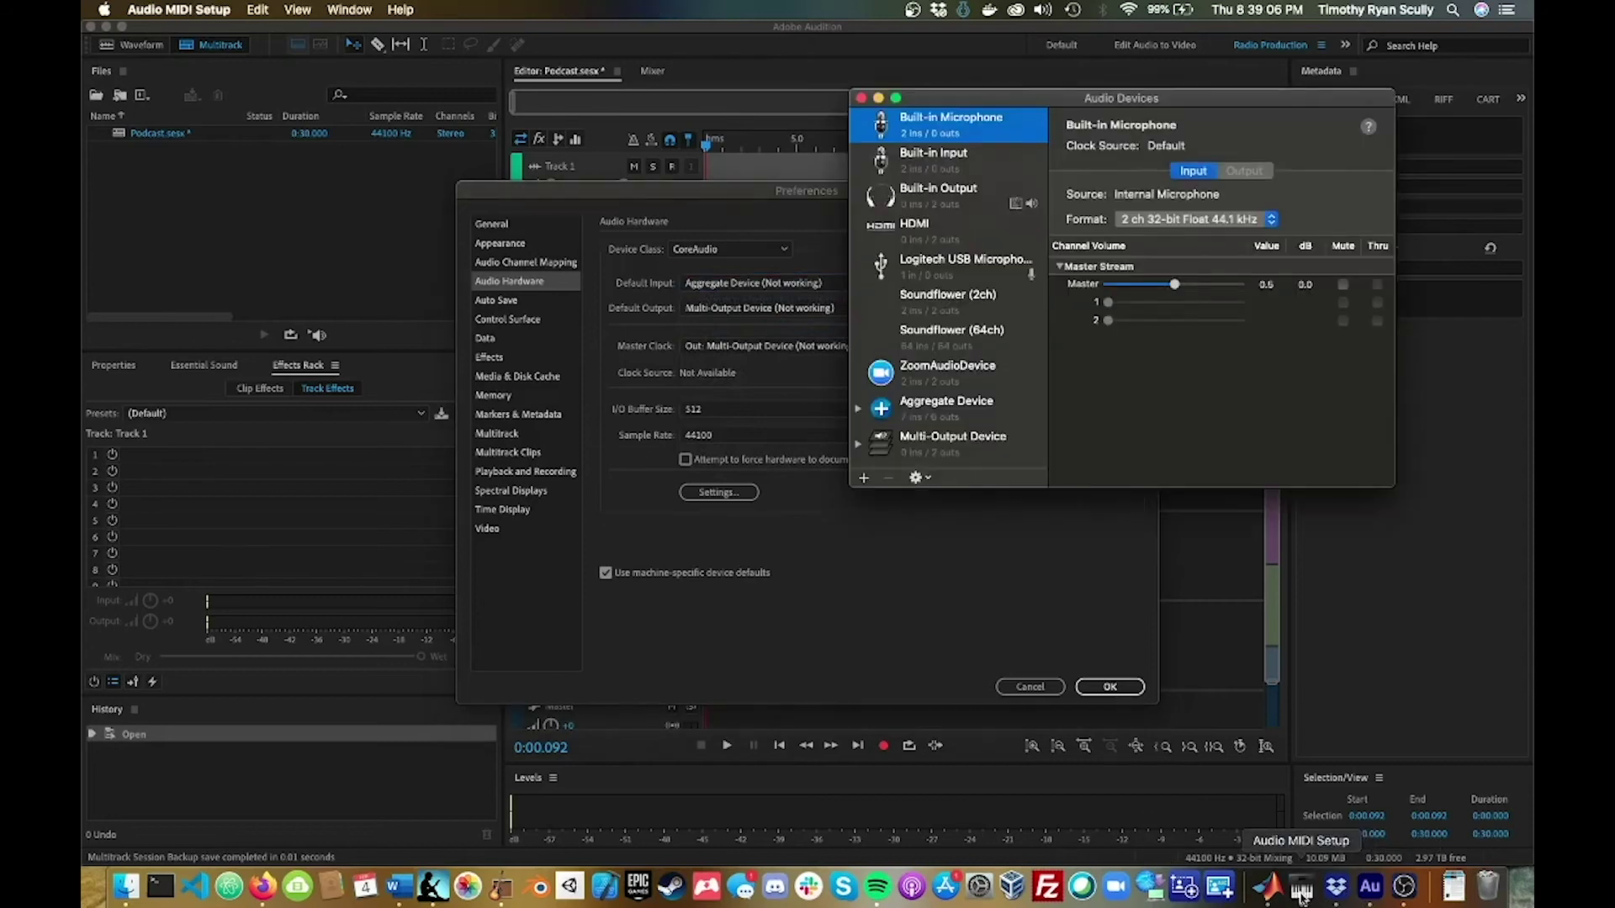
click(951, 425)
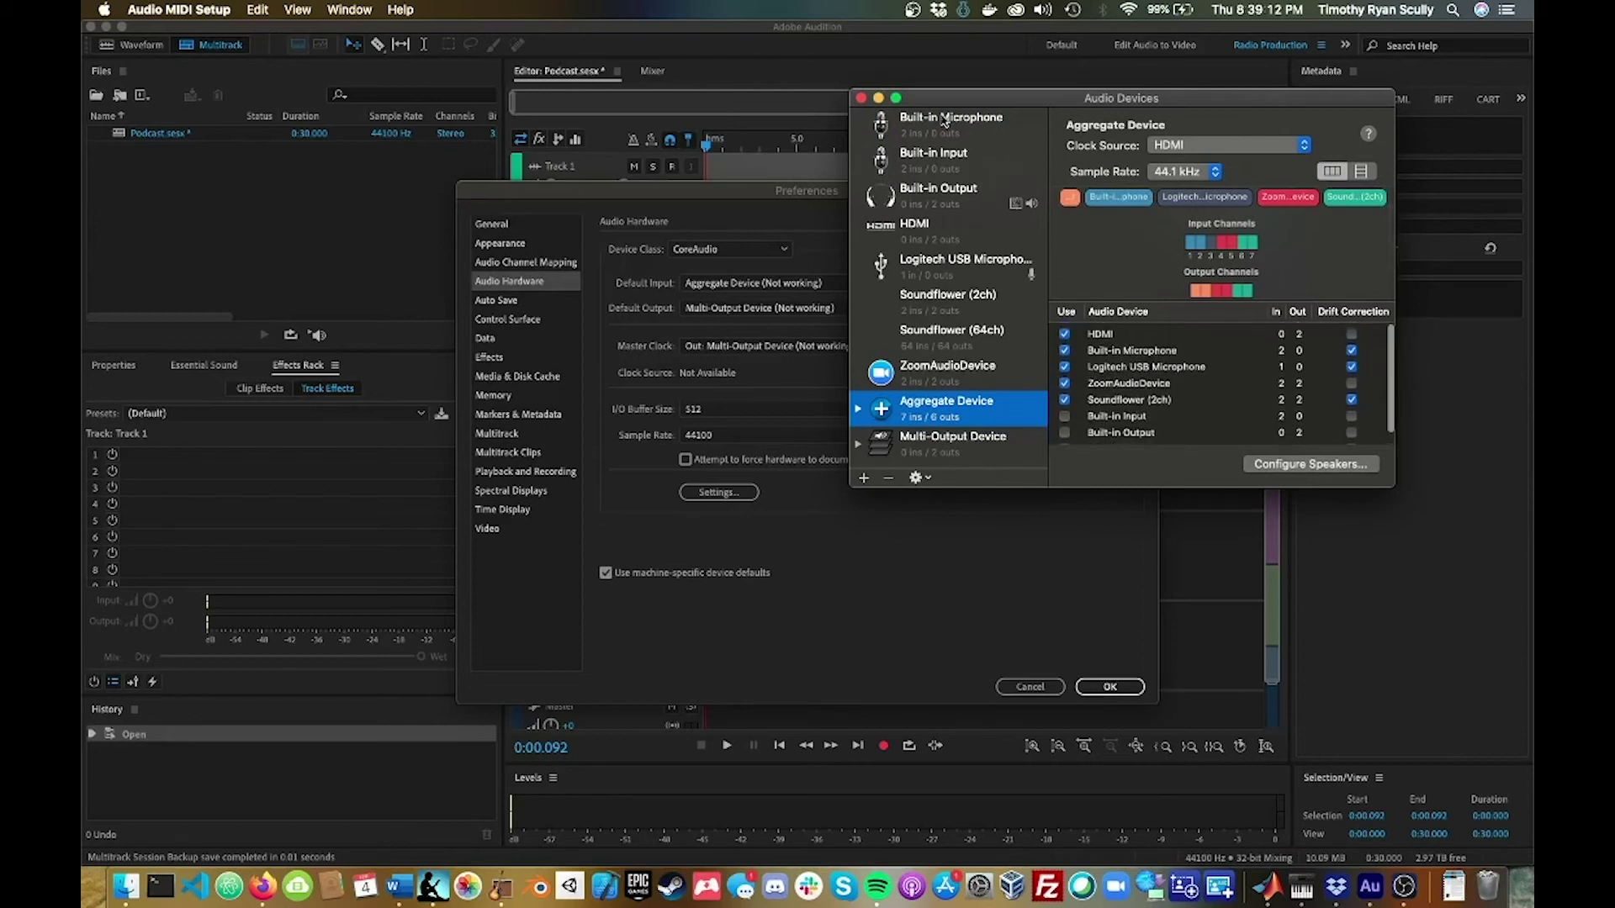
click(860, 98)
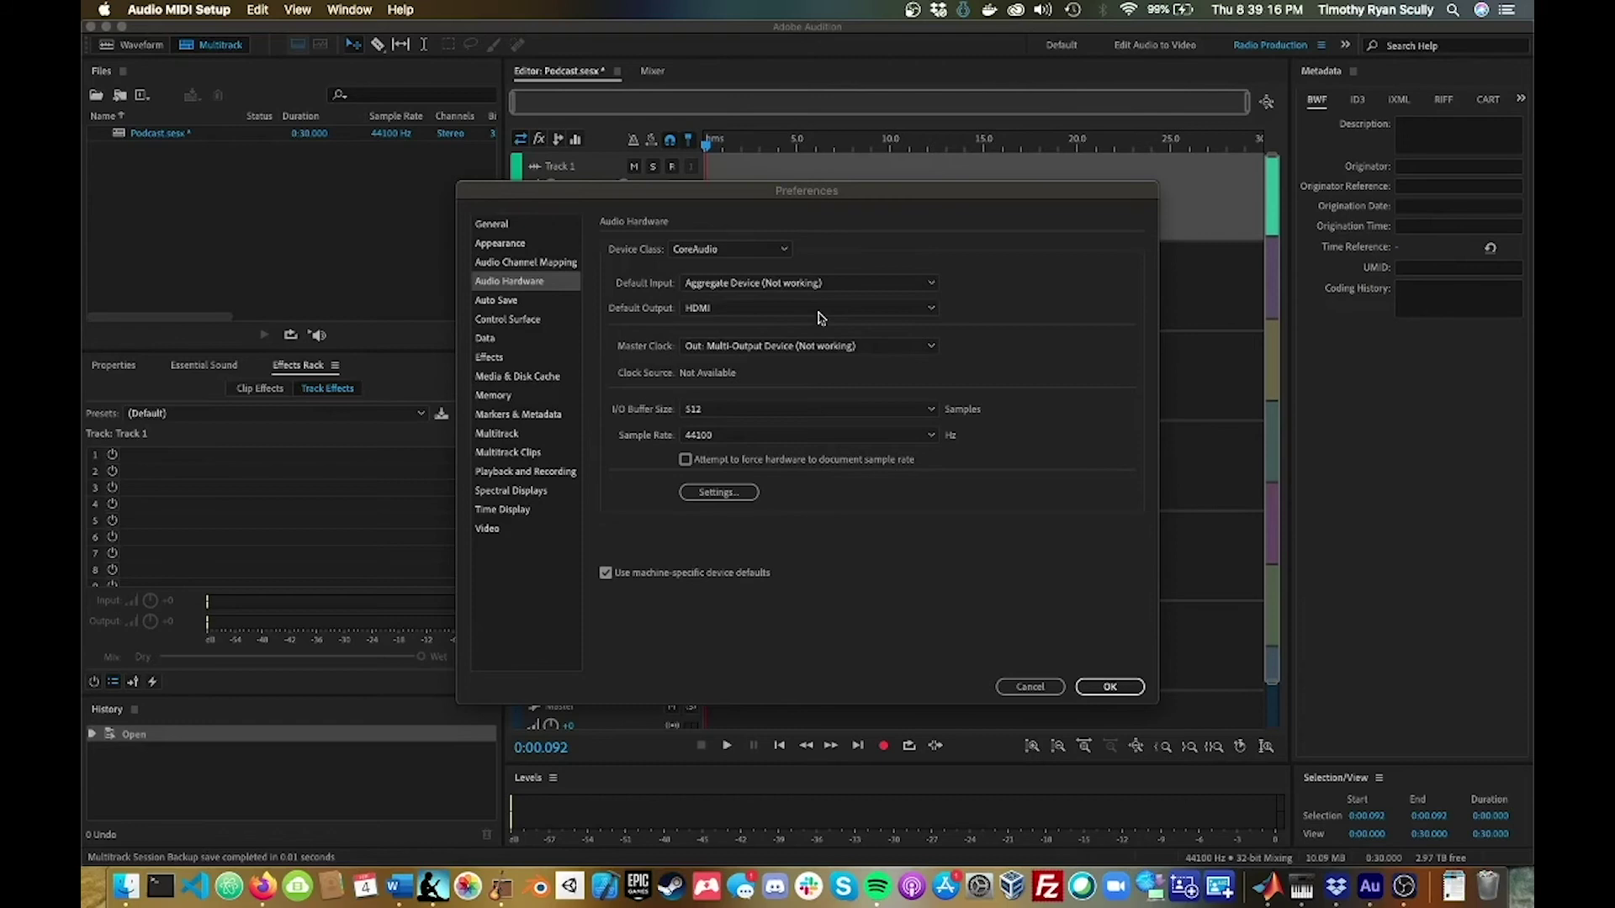
Set the default input to Aggregate Device and the default output to Multi-Output Device, and accept the audio hardware preferences
click(821, 317)
click(822, 309)
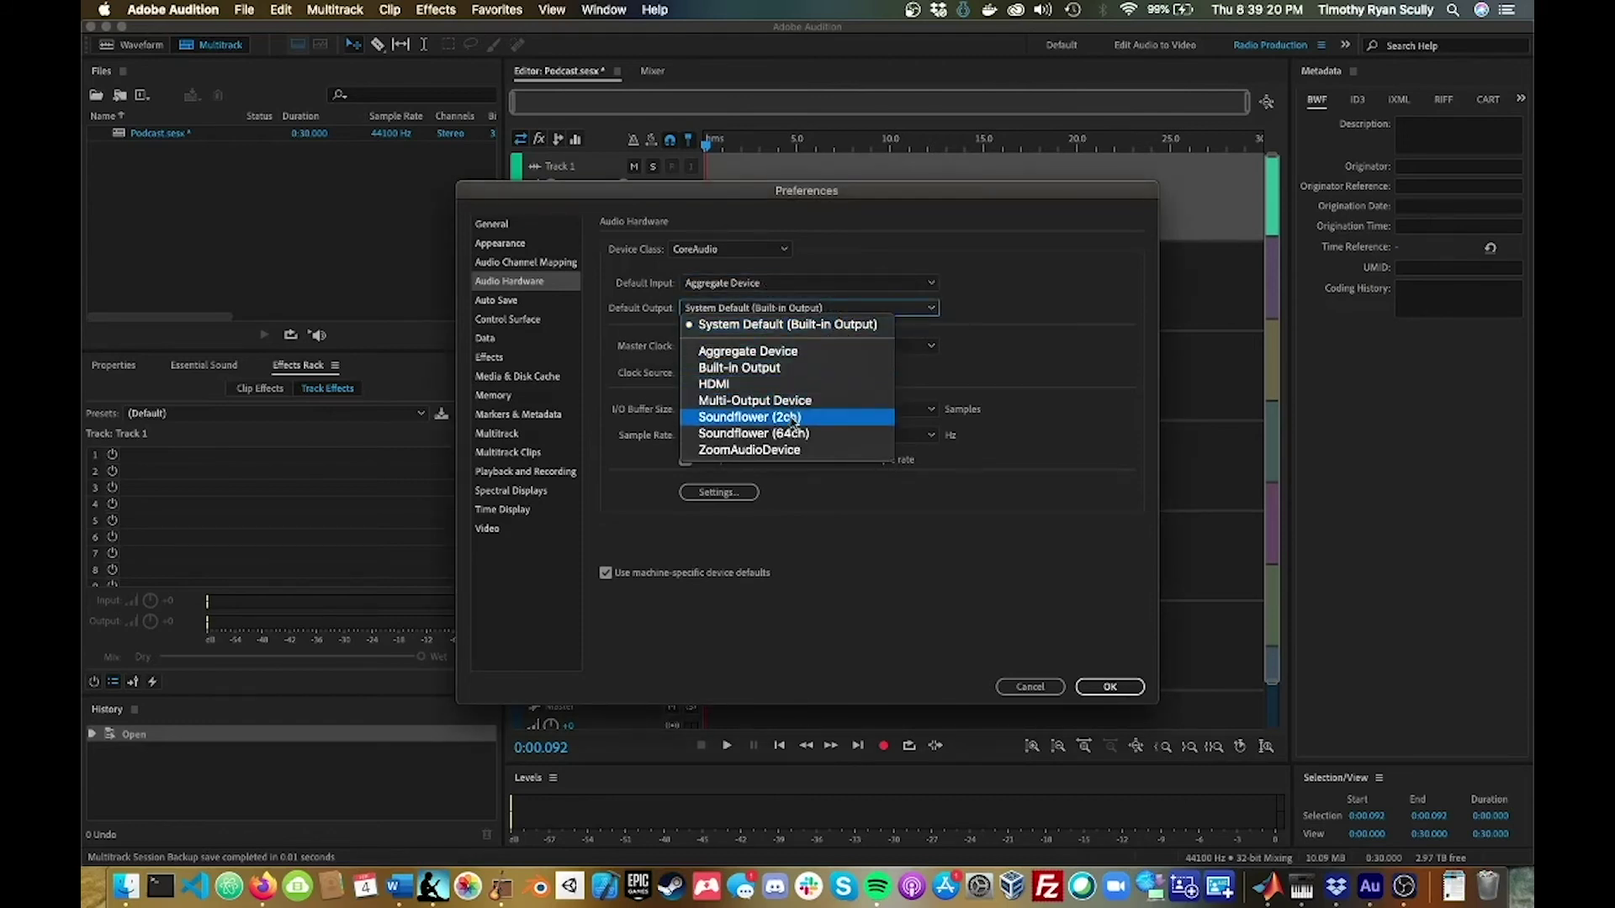
click(787, 325)
click(814, 282)
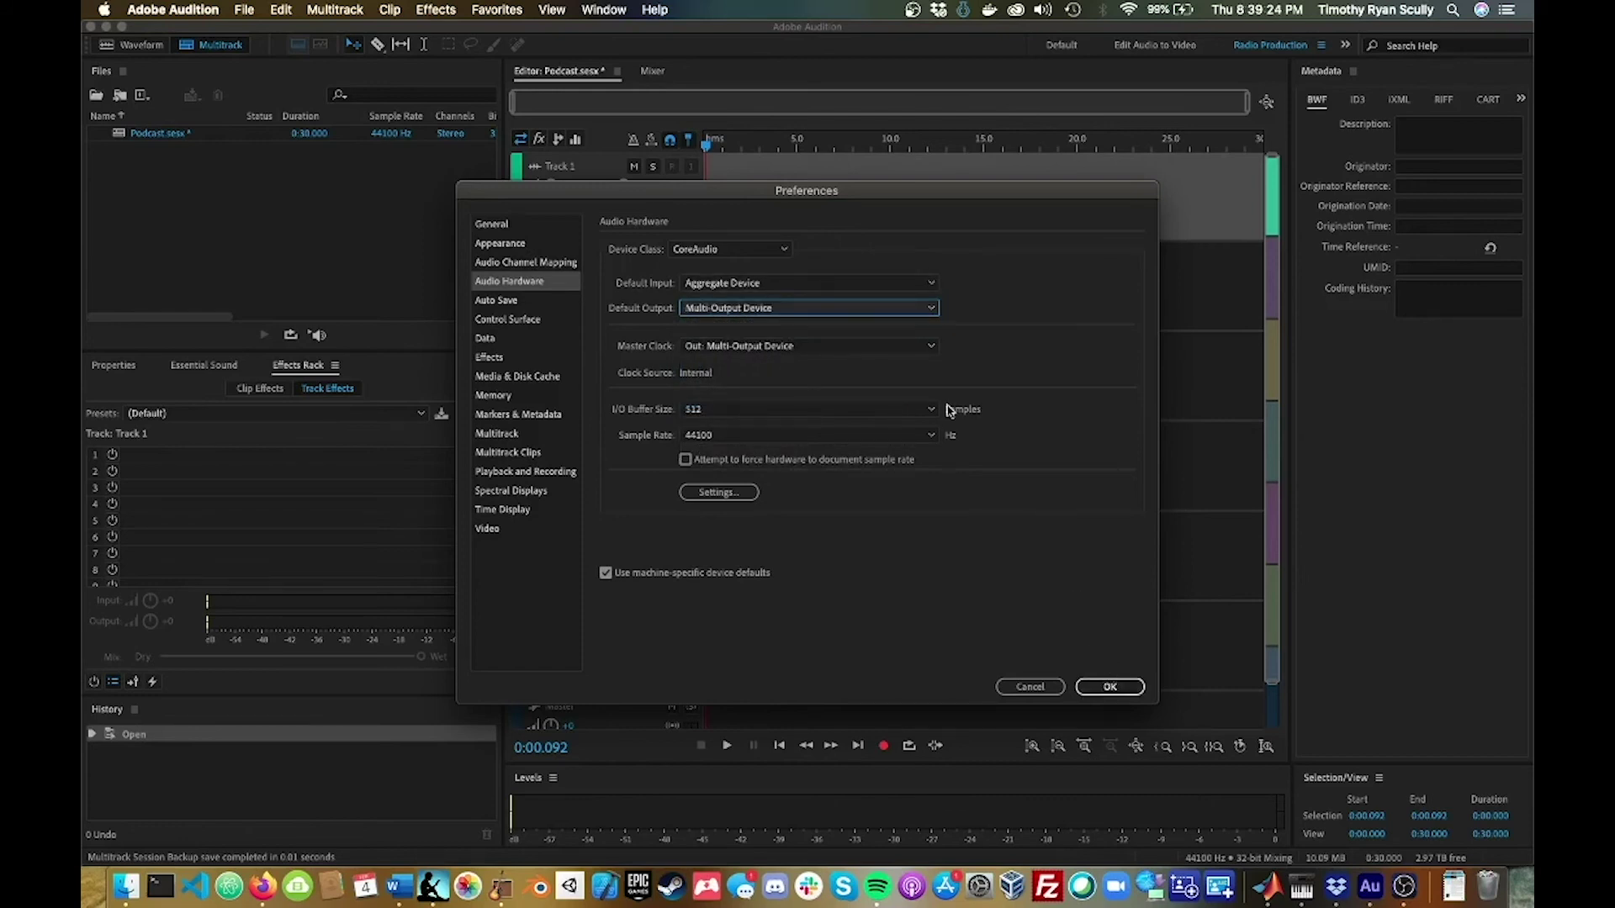
click(1110, 686)
Set Track 1's input to the stereo source [03S] Aggregate Device: Logitech USB Microphone: In 1 and toggle its record arming
click(604, 206)
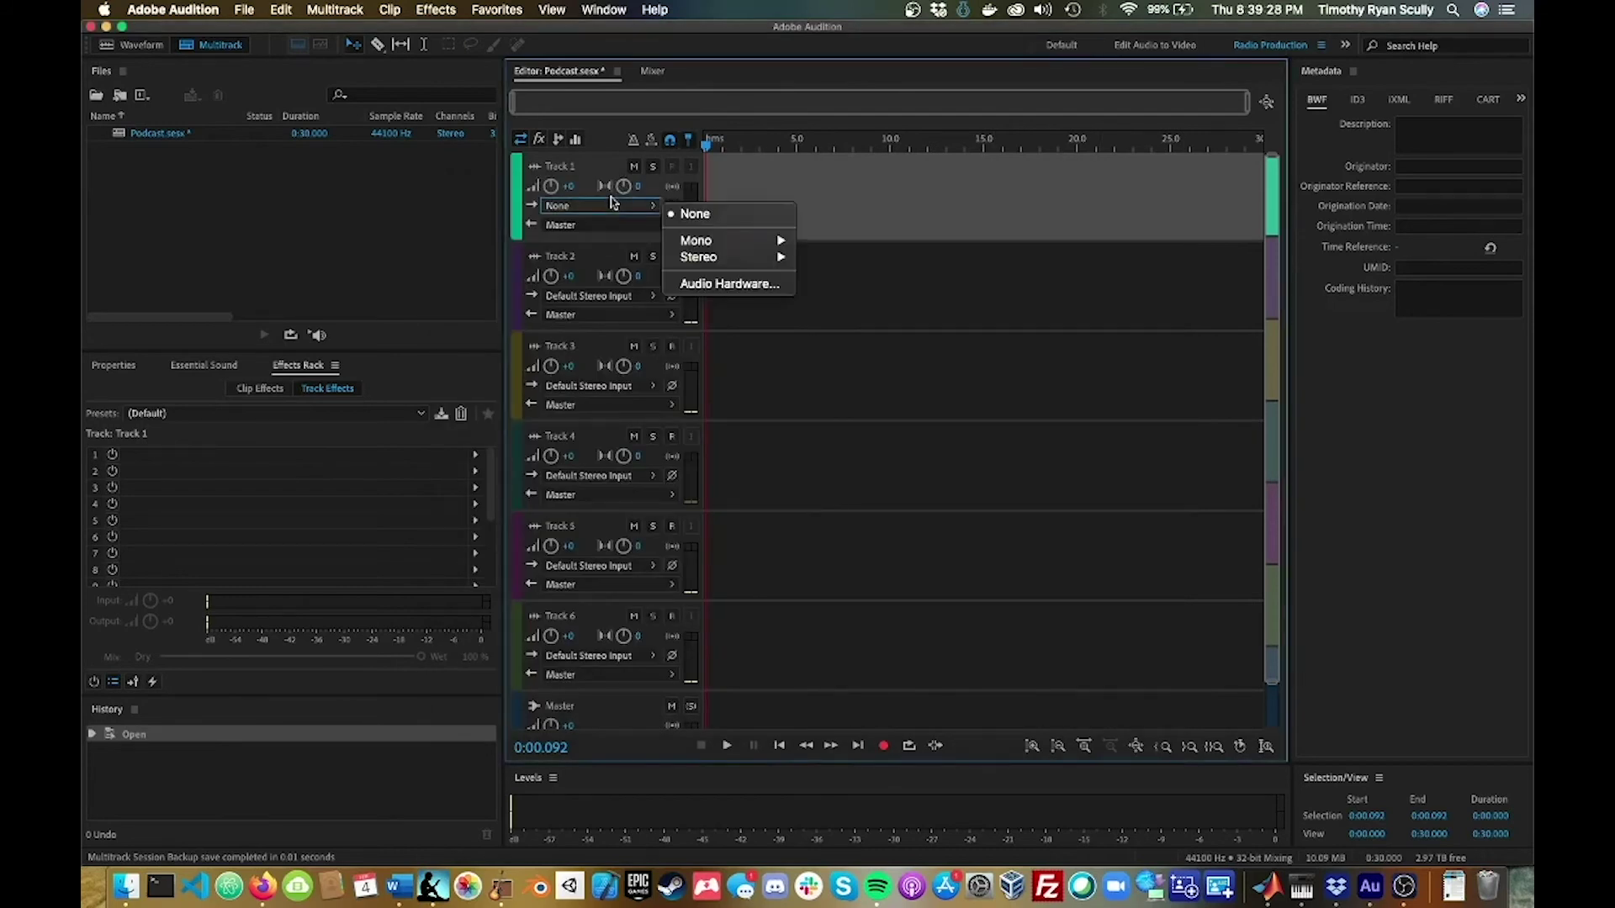
mouse_move(698, 257)
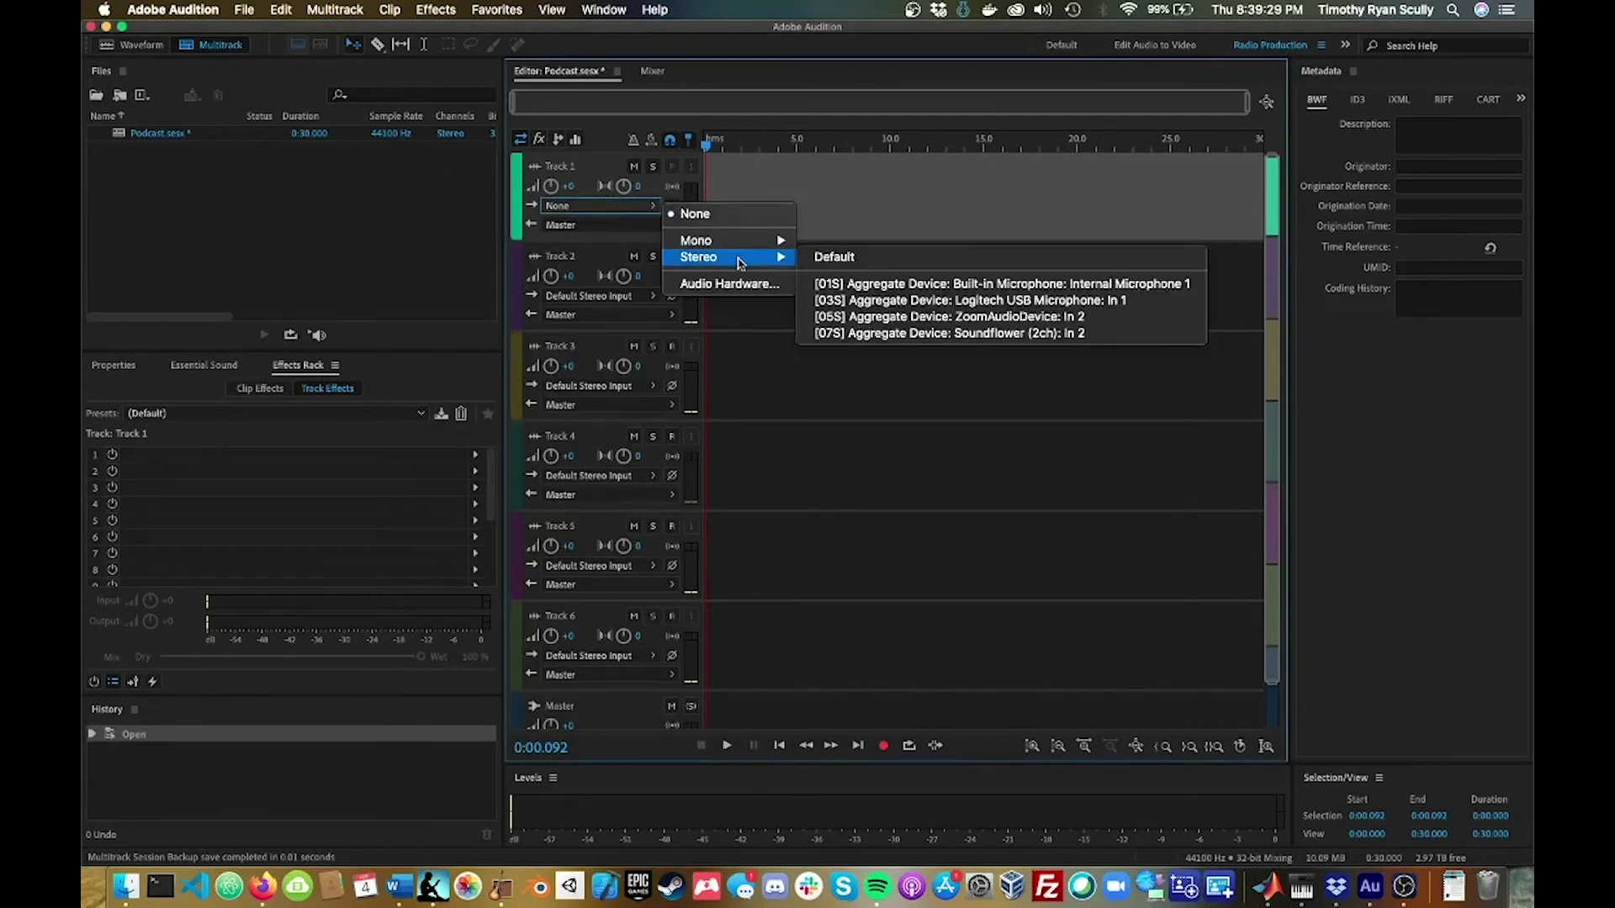
click(887, 306)
click(673, 167)
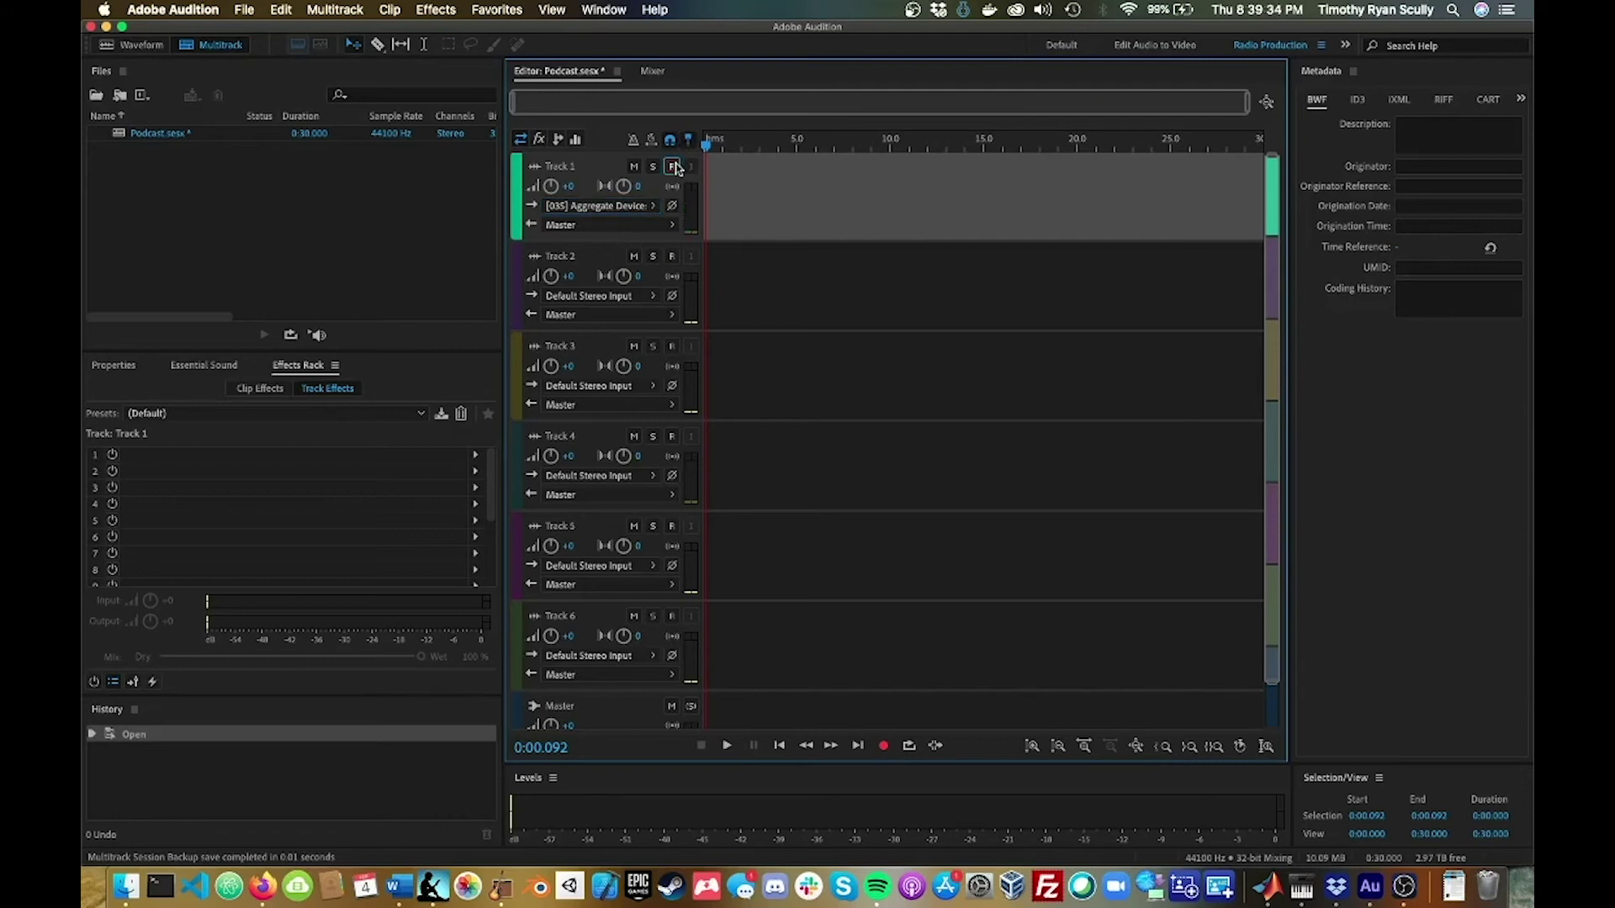
click(672, 166)
Reselect Track 1's stereo Logitech USB Microphone input and briefly arm the track to check its input level
click(651, 206)
mouse_move(749, 264)
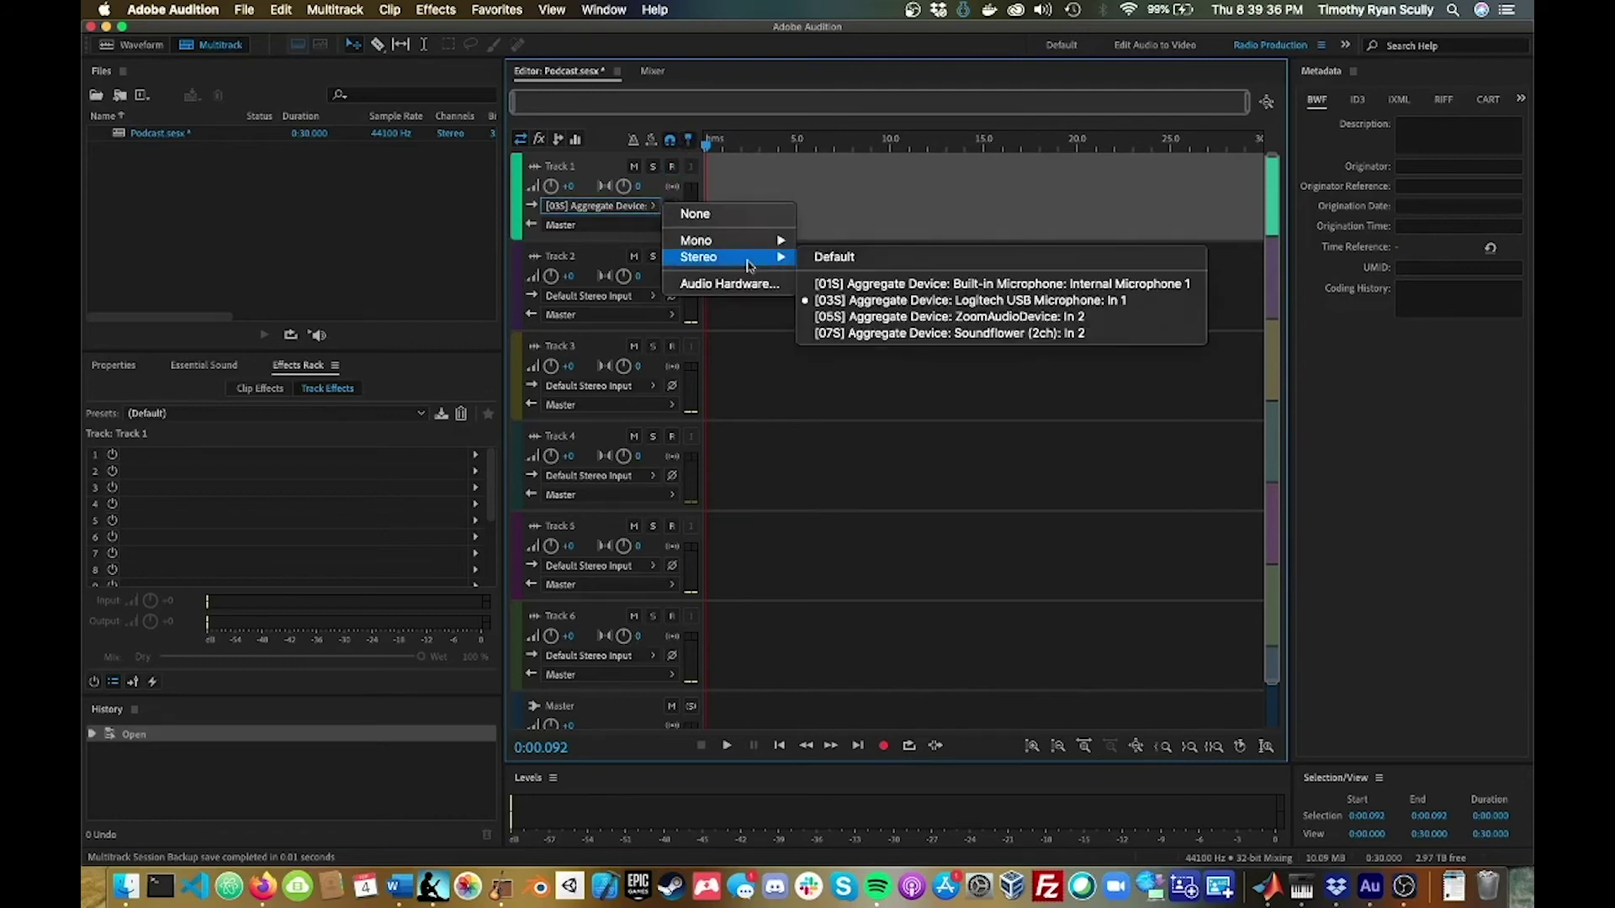
click(890, 301)
click(672, 167)
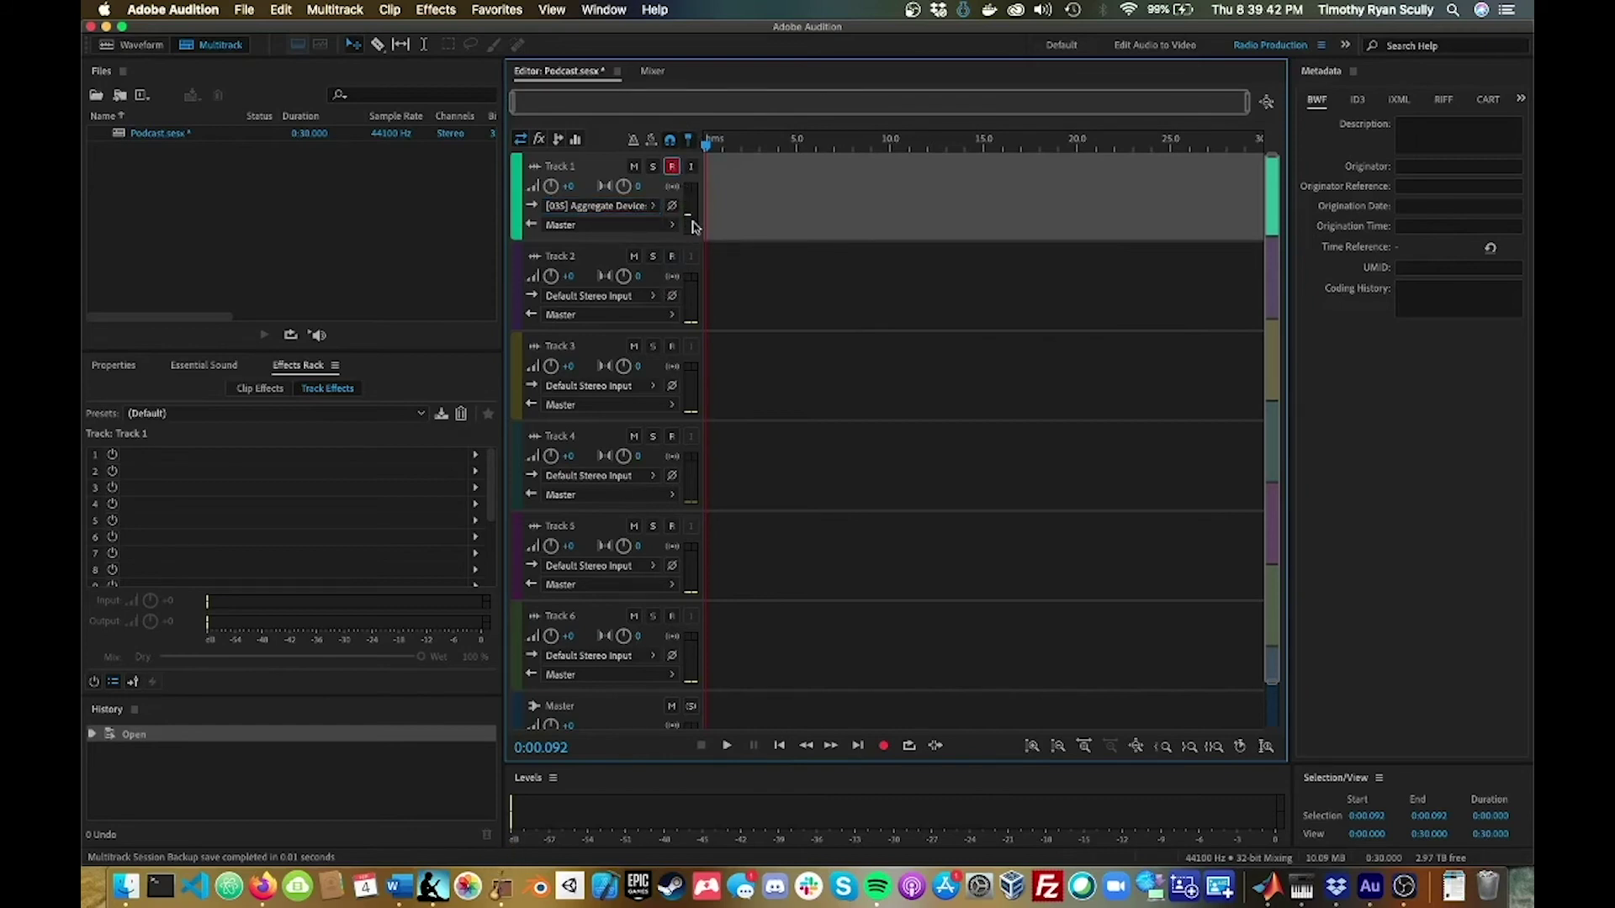
click(673, 166)
Compare Track 1's mono and stereo input sources and keep [03S] Aggregate Device: Logitech USB Microphone: In 1
click(652, 205)
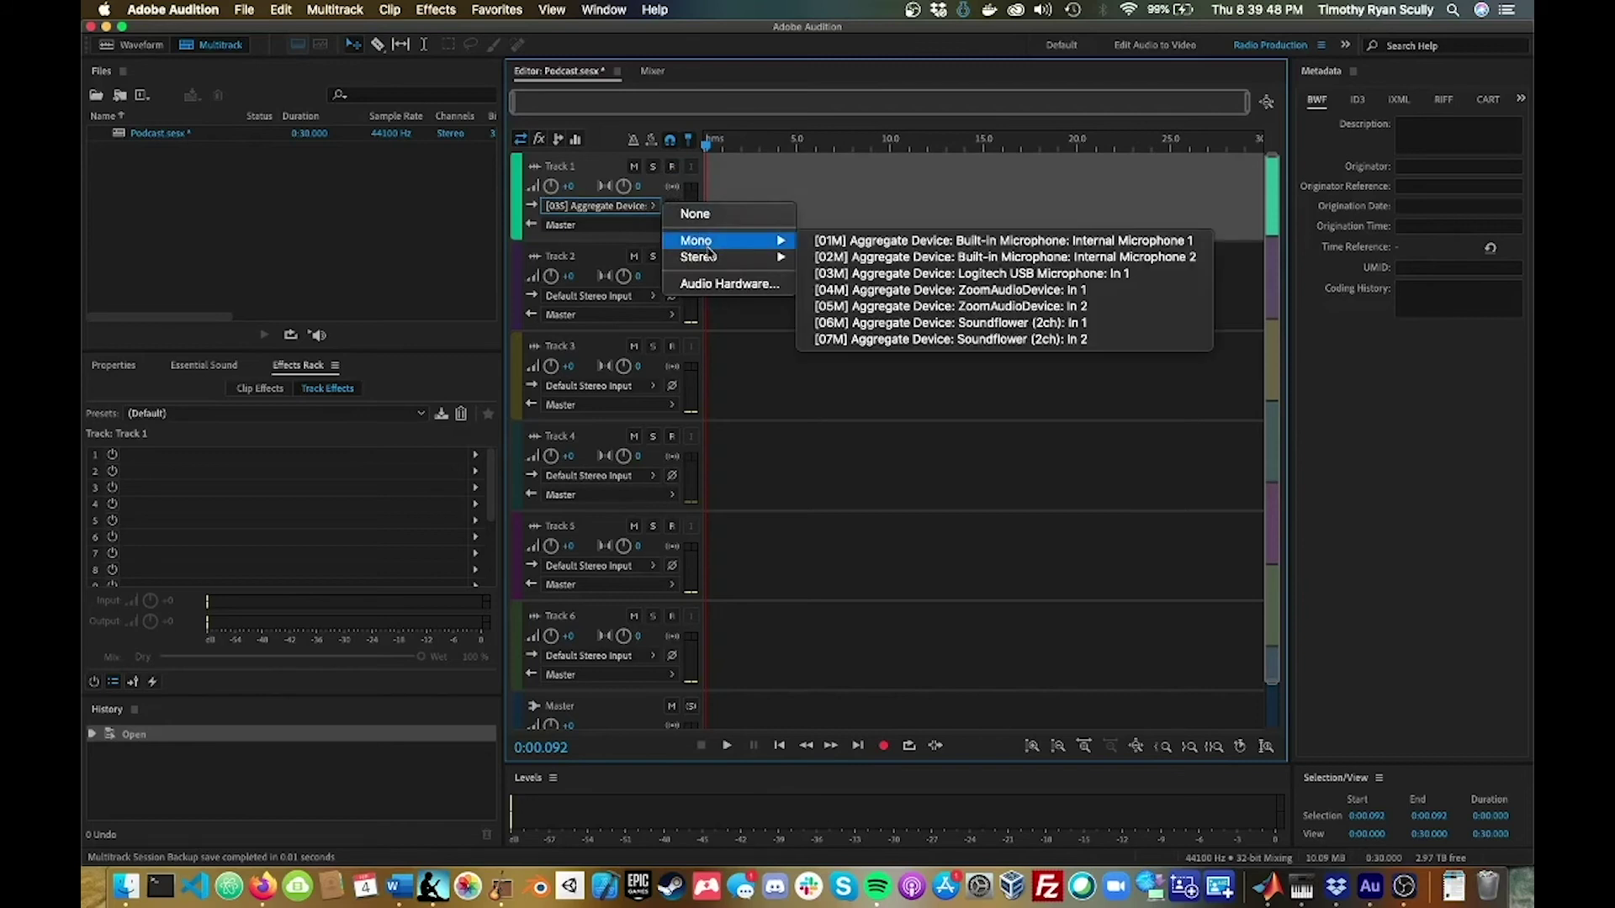
mouse_move(714, 257)
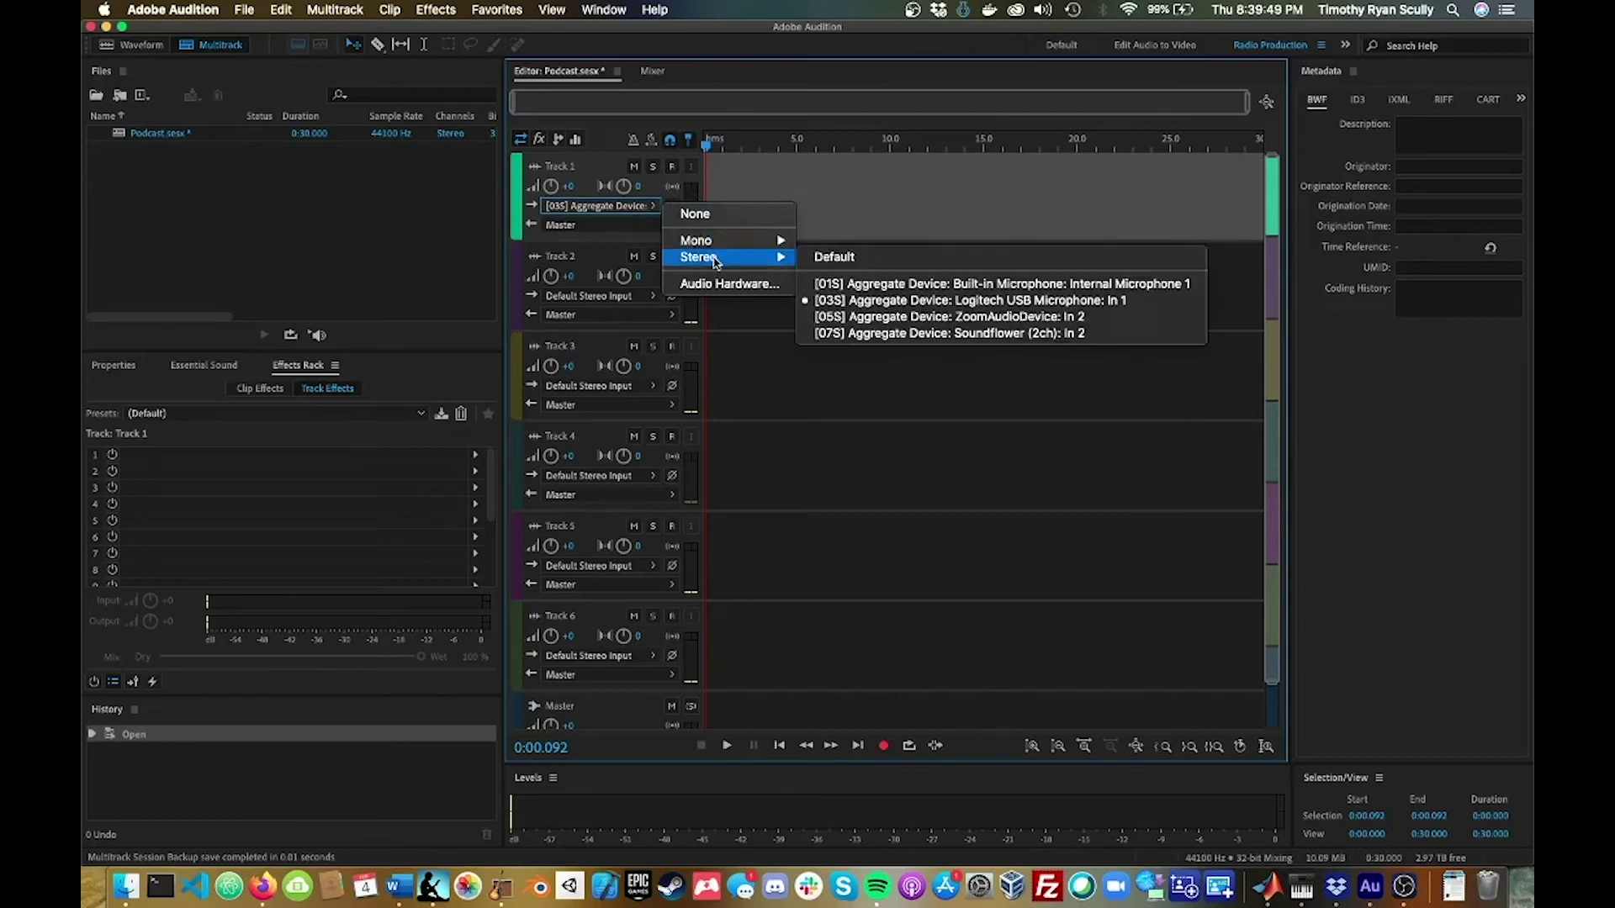
click(866, 300)
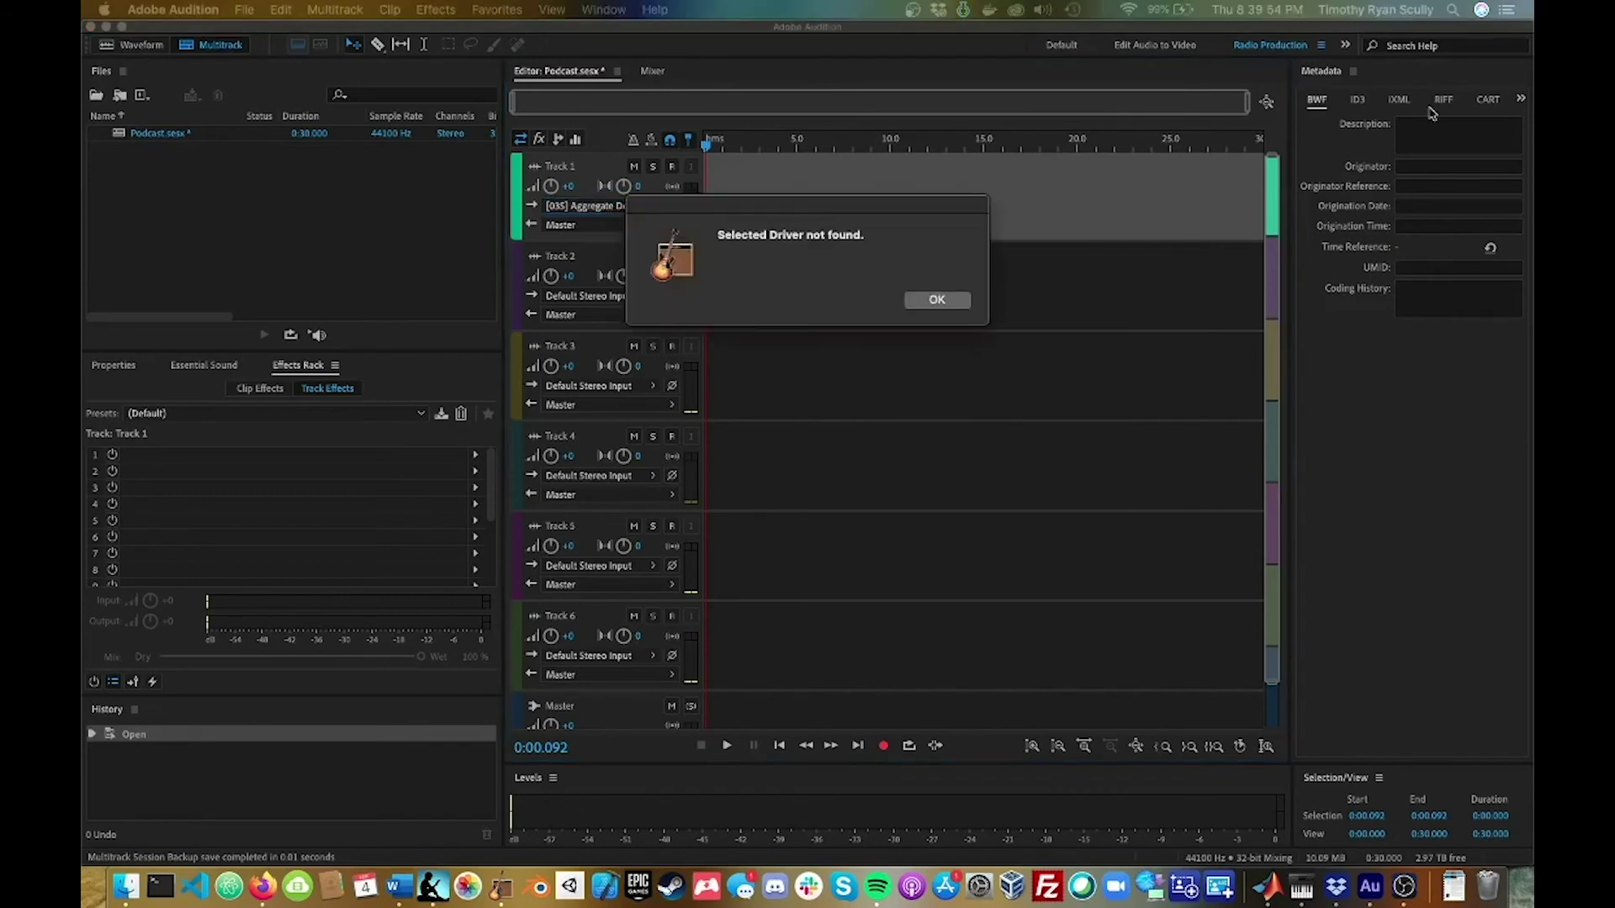
Dismiss the GarageBand driver alerts and switch to the GarageBand project
click(928, 296)
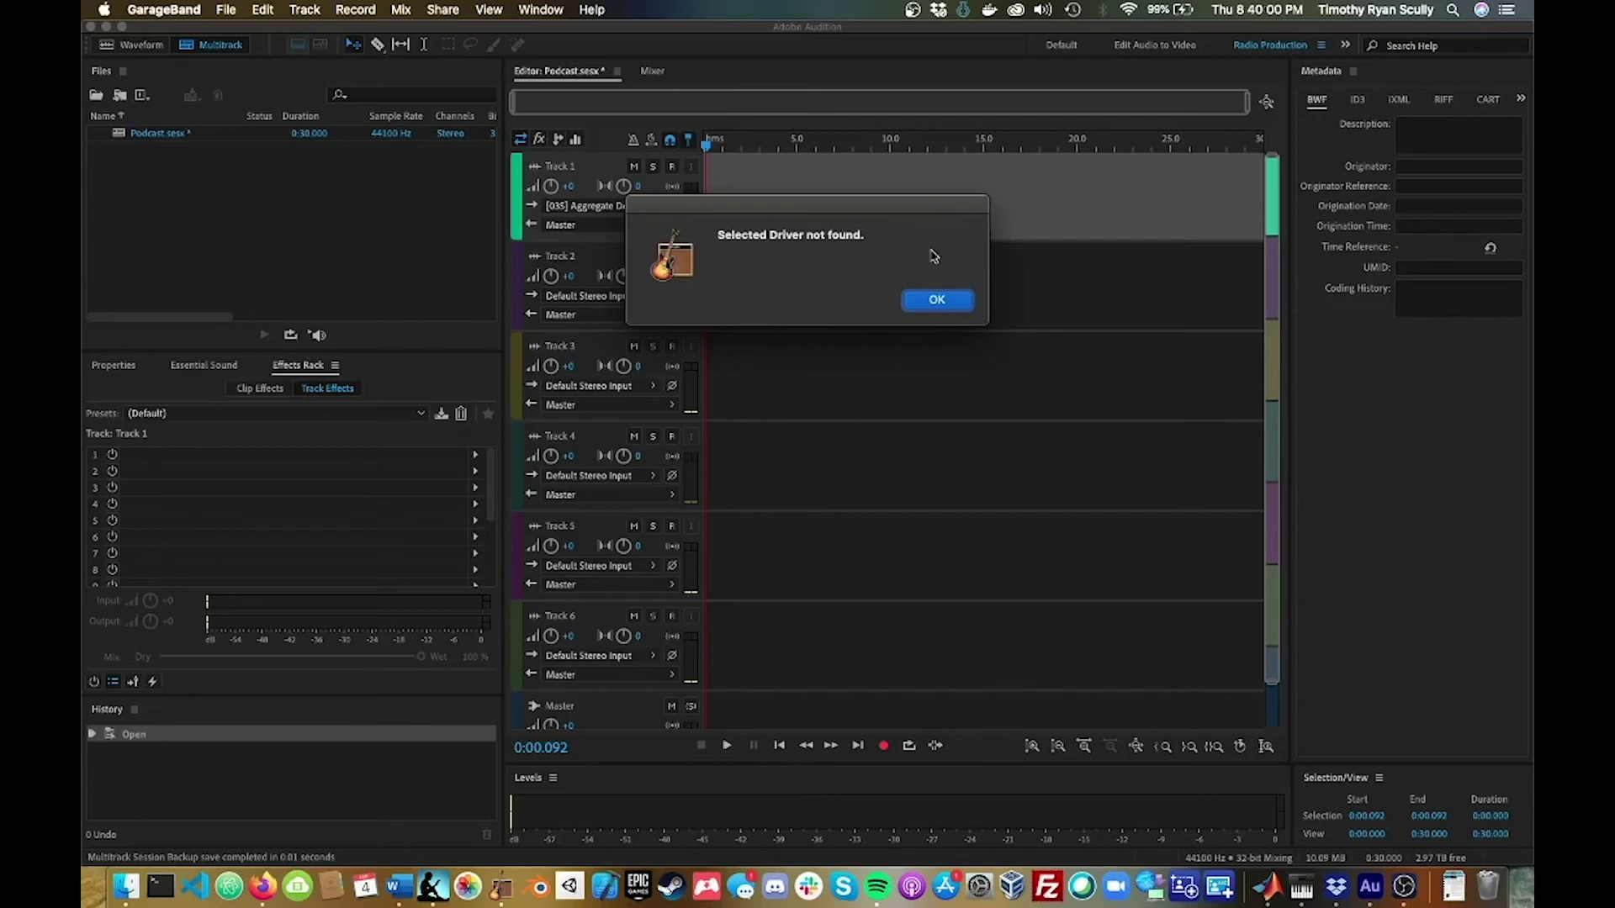
click(937, 303)
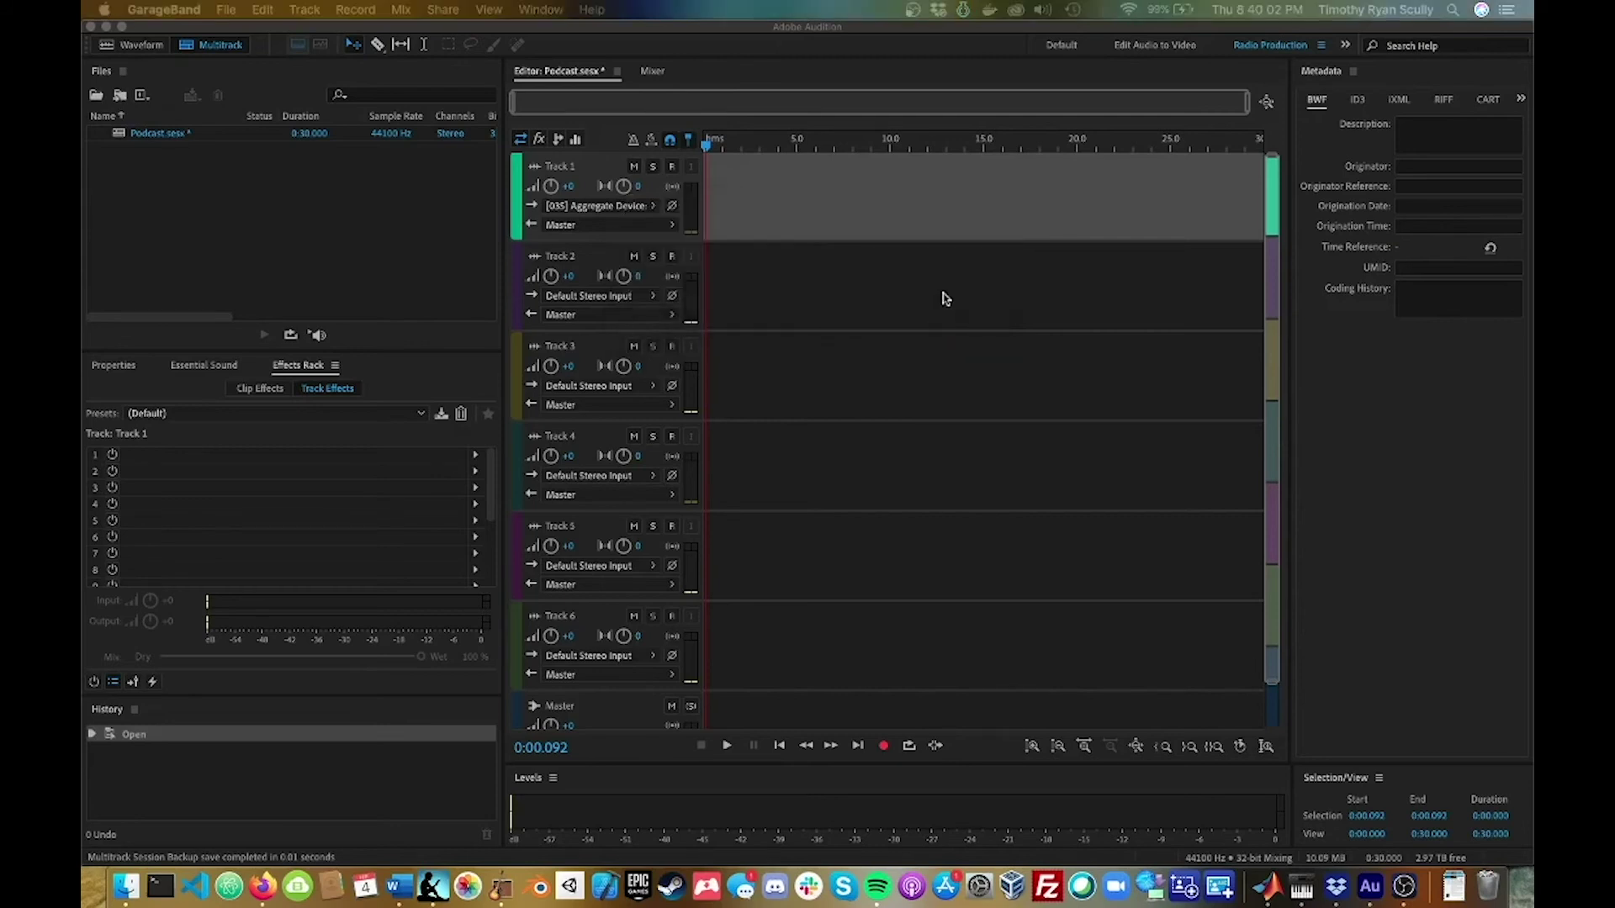
key(ctrl+Up)
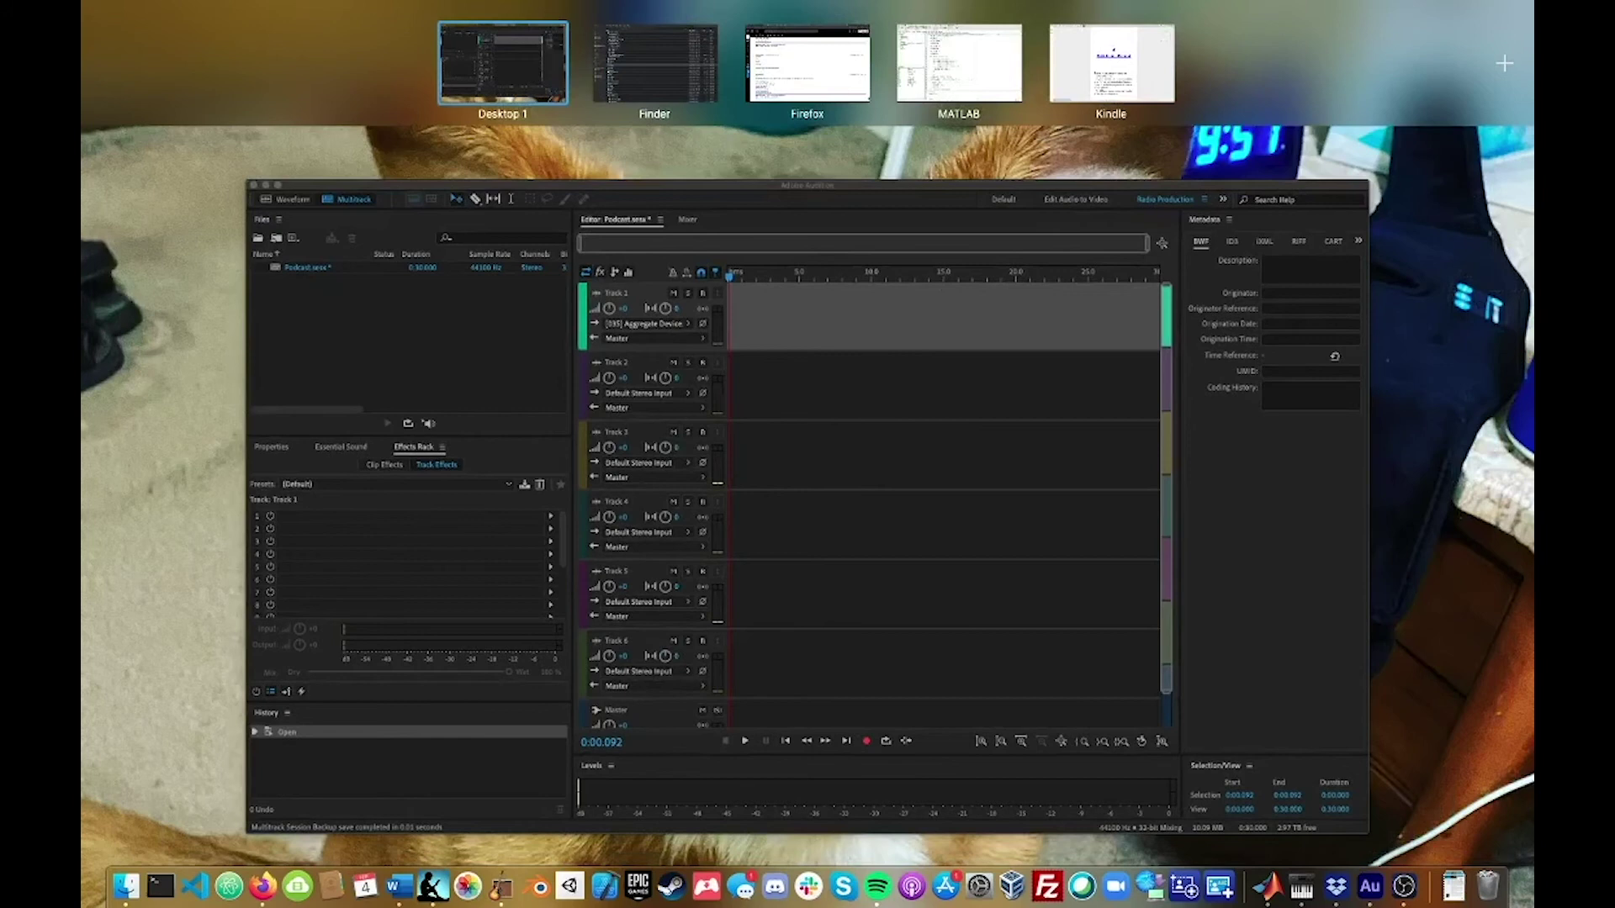
key(ctrl+Right)
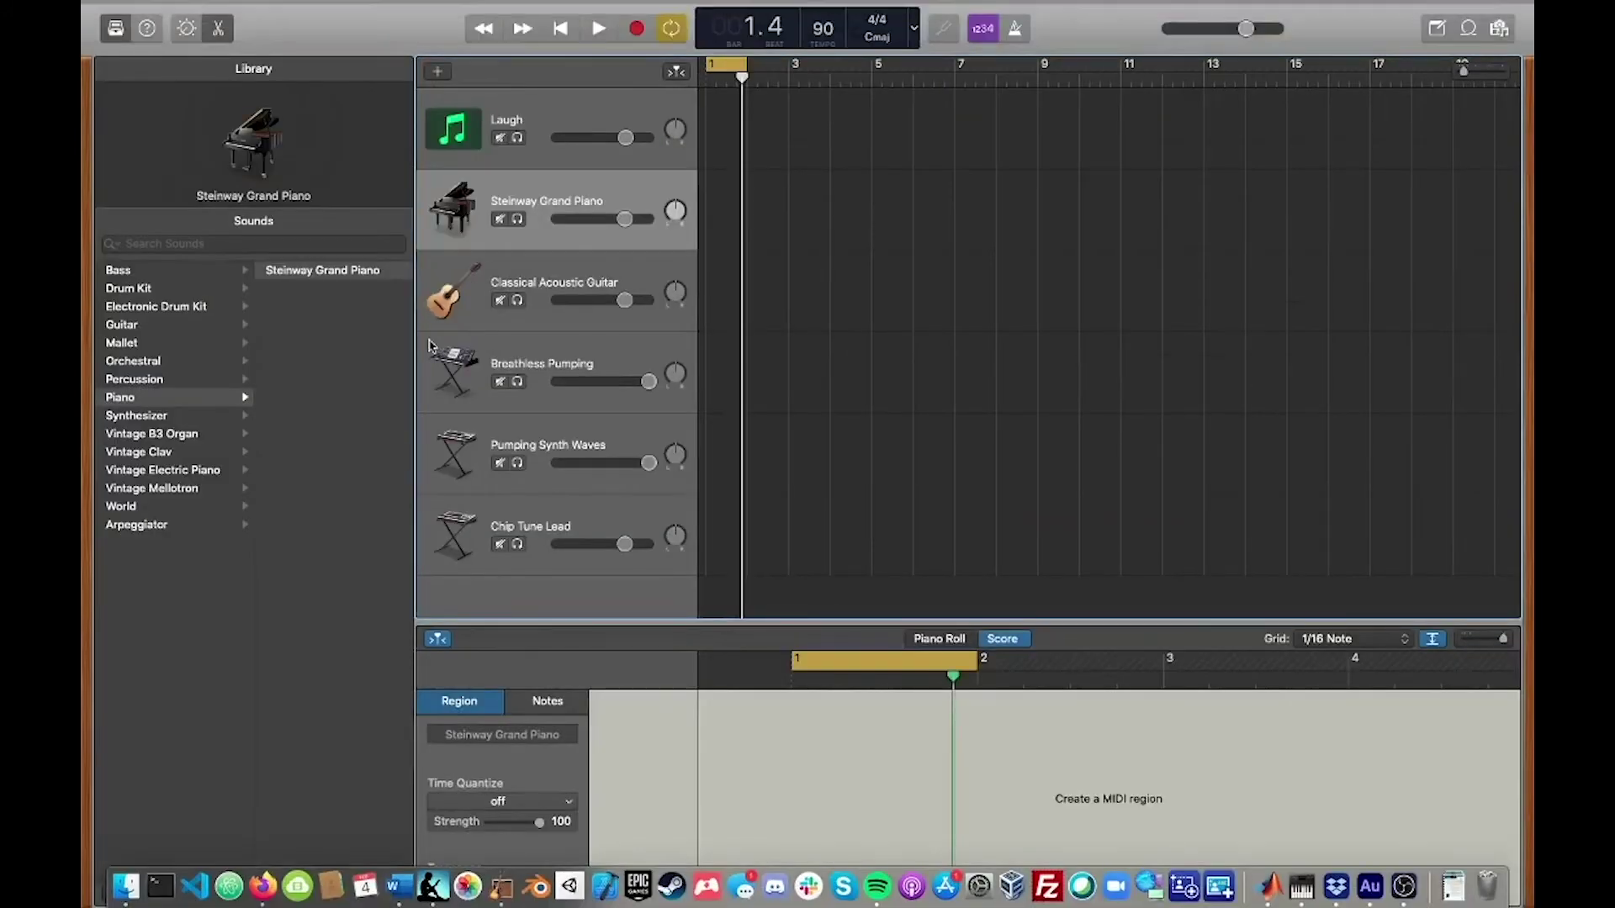
Review GarageBand's audio device preferences, reset the MIDI drivers, select the Laugh track, and close the preferences
key(super+comma)
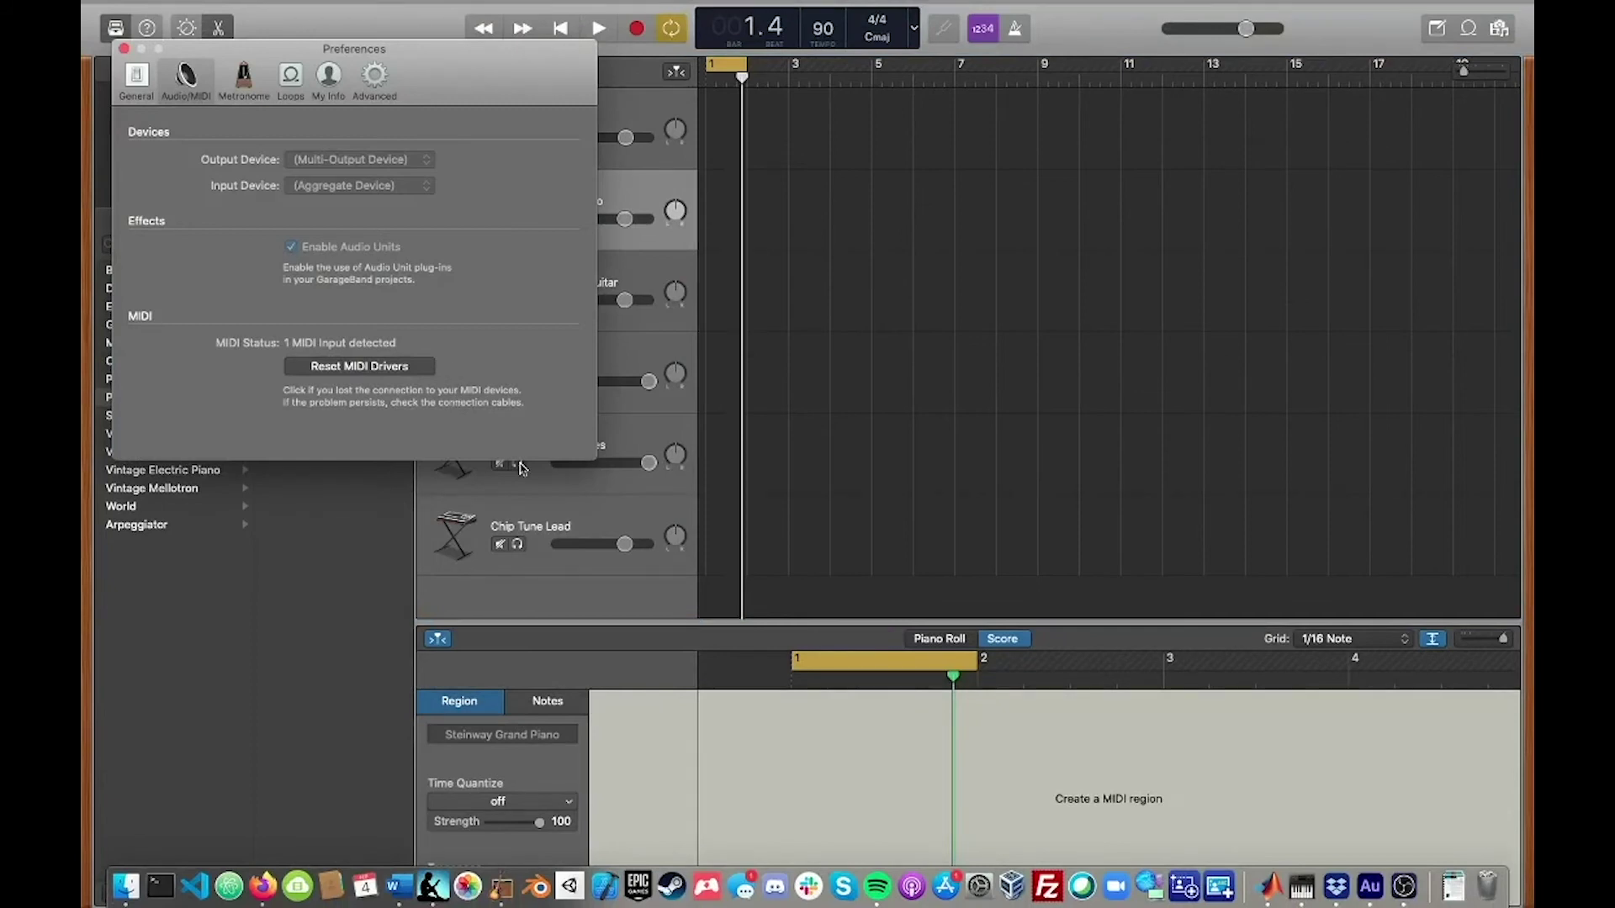
click(359, 370)
click(636, 114)
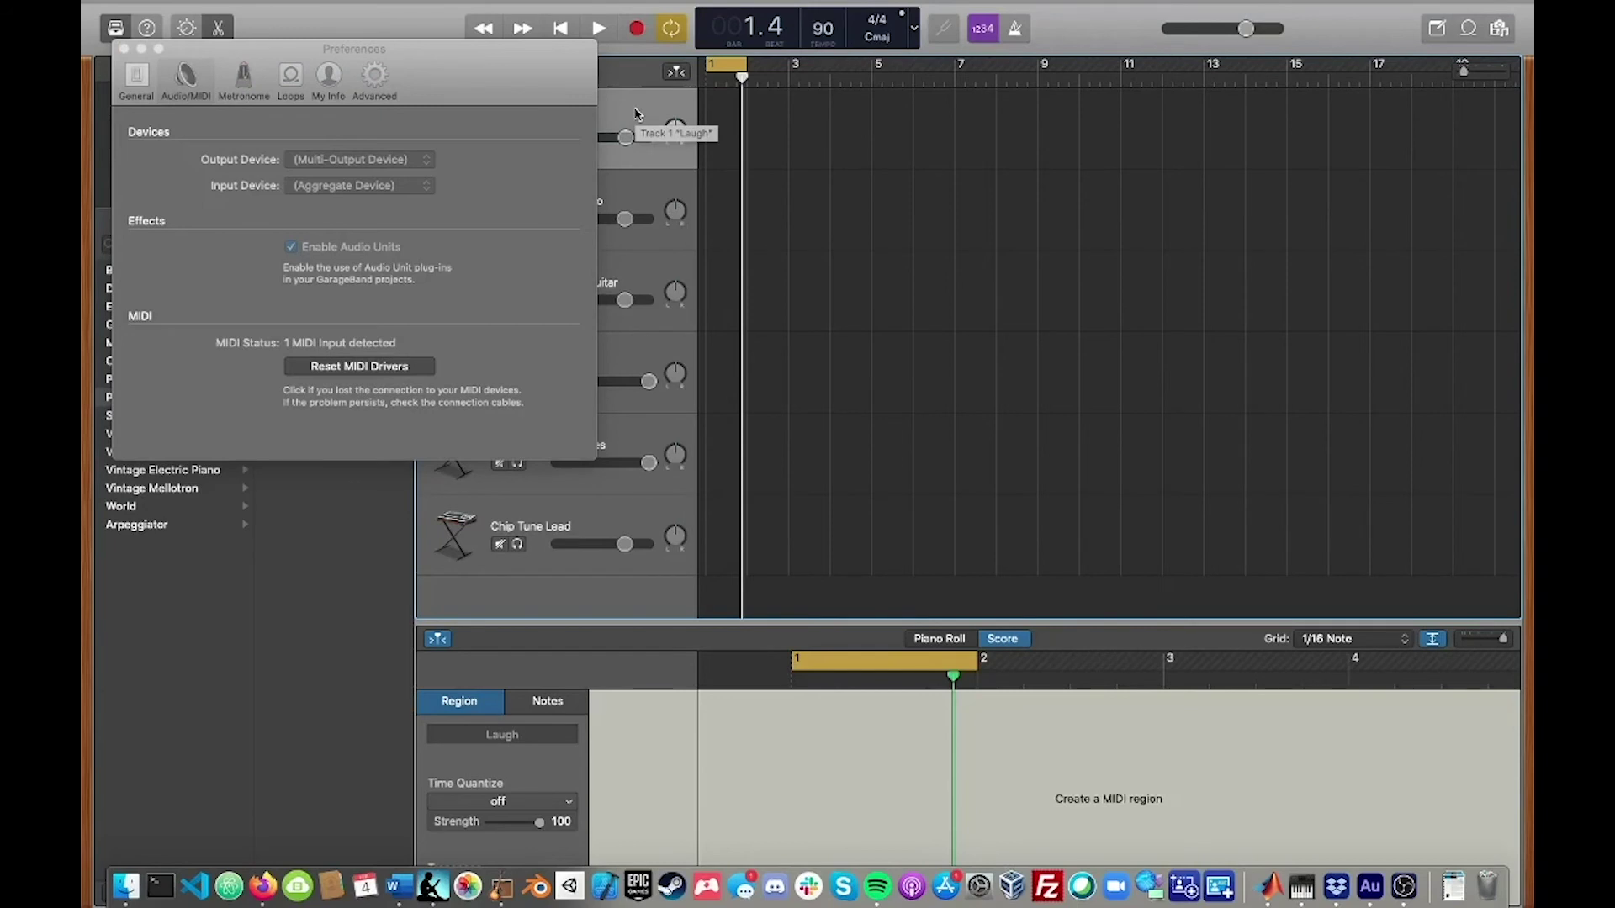
click(125, 49)
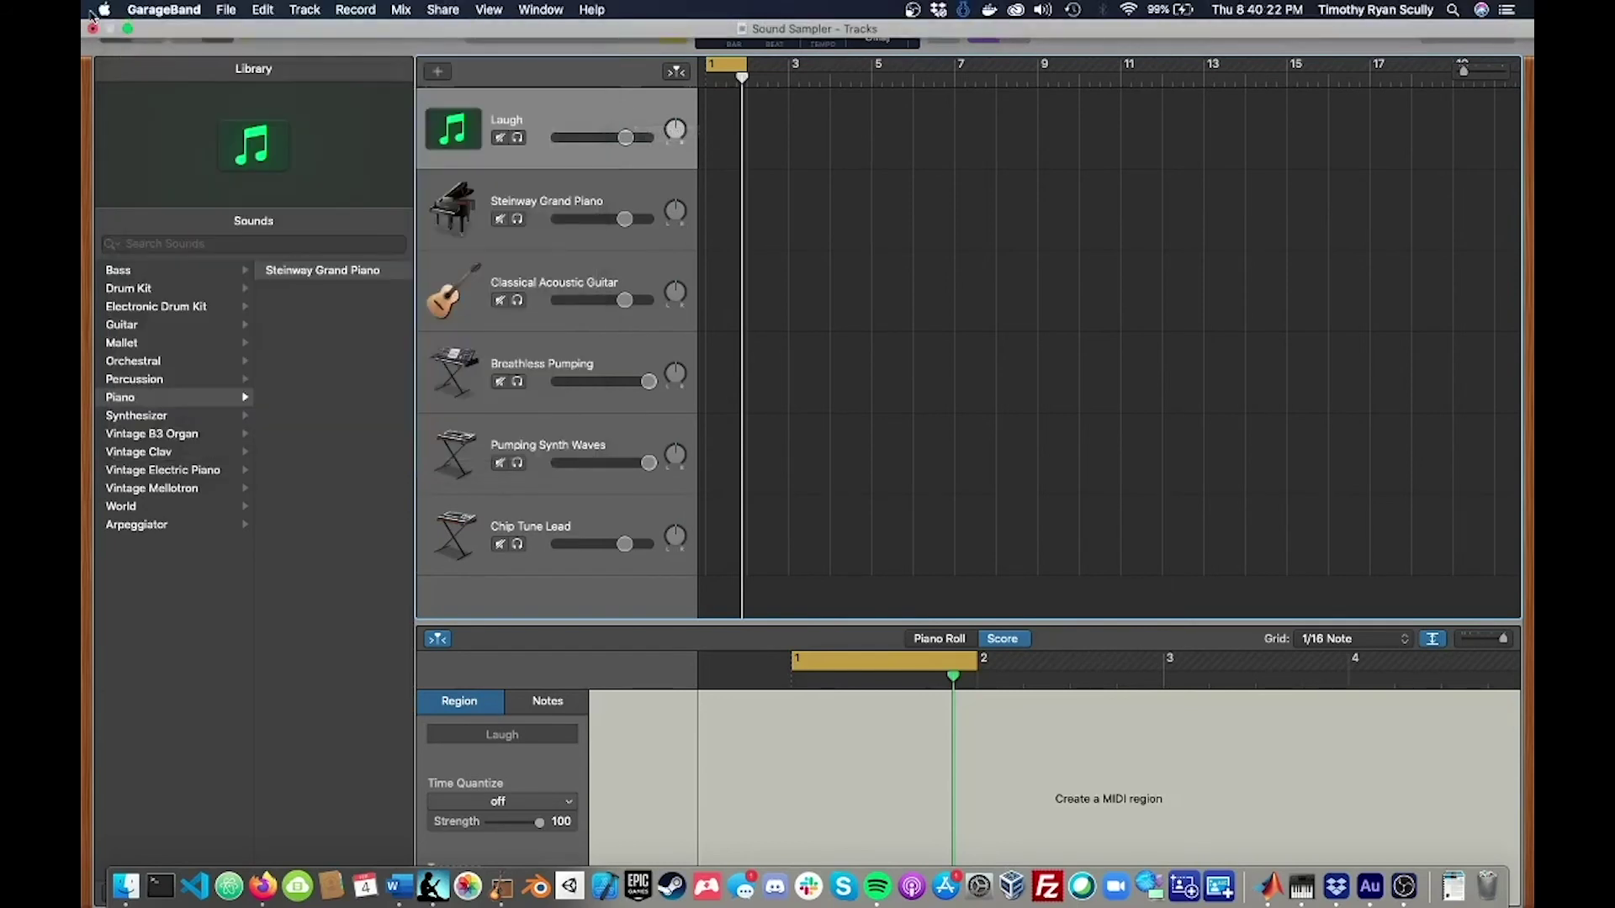
Quit GarageBand without saving the changes to Sound Sampler, and return to Adobe Audition
key(super+q)
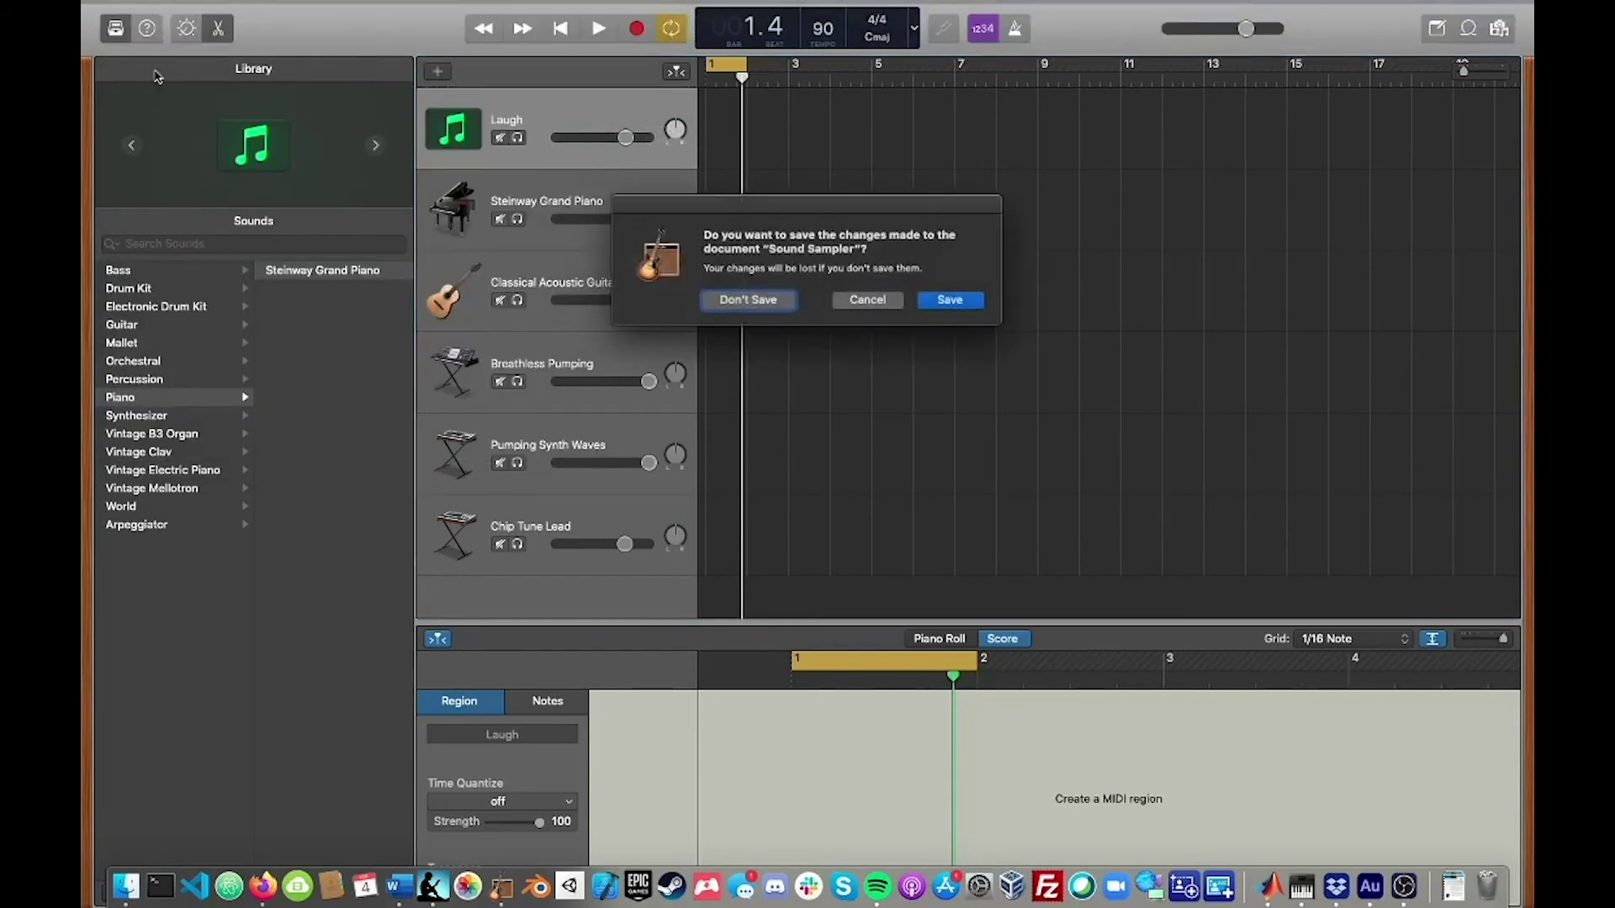
click(749, 300)
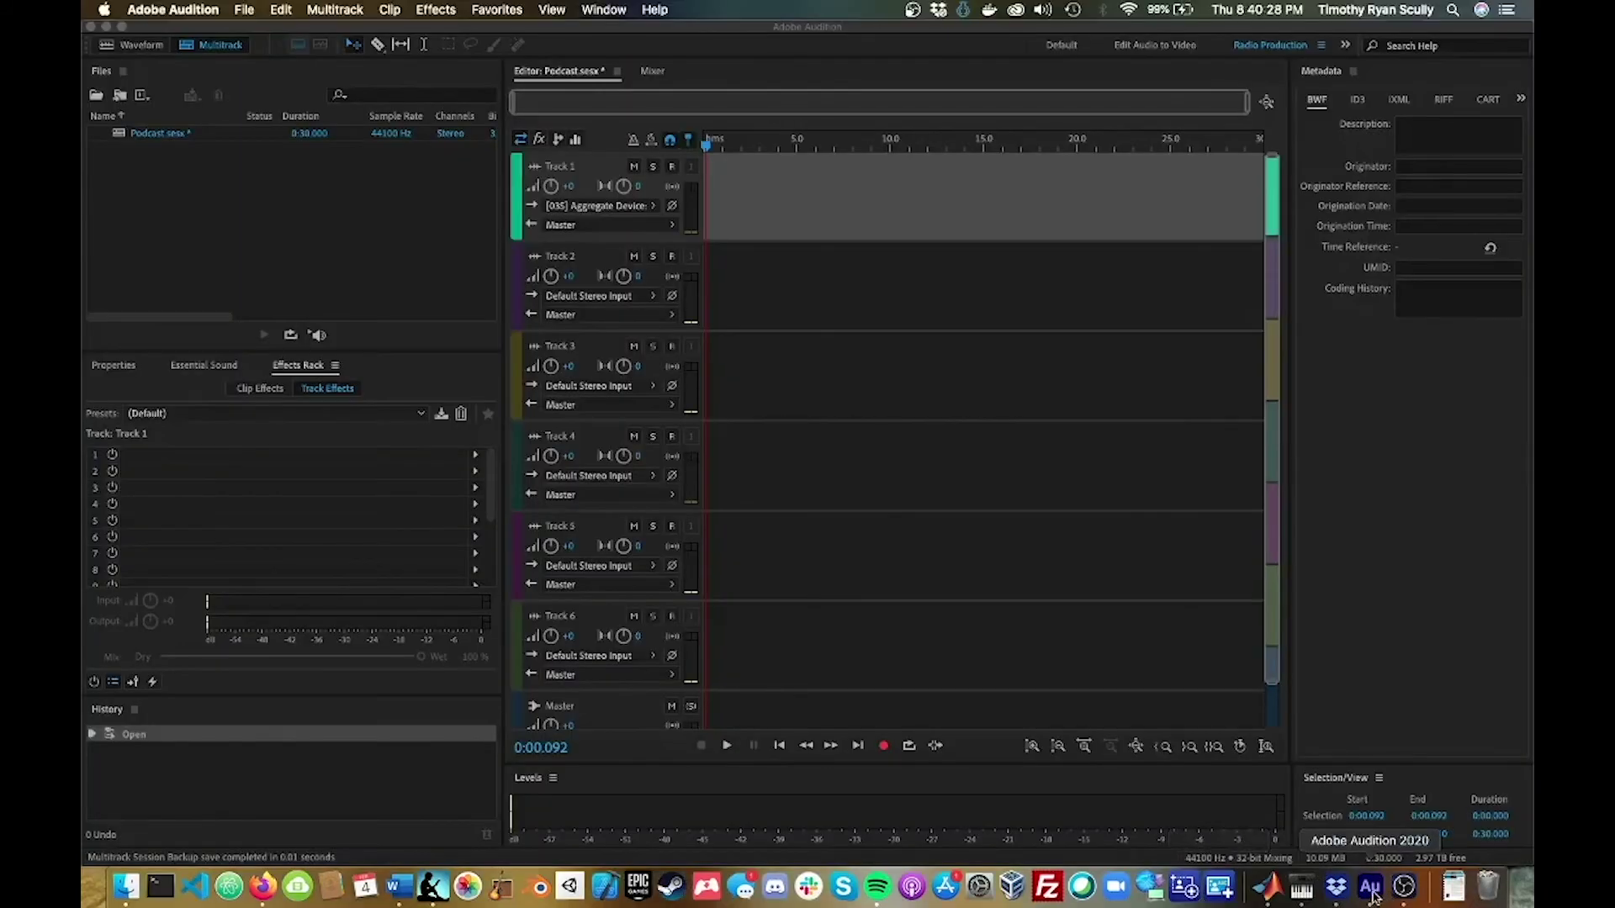
click(1371, 891)
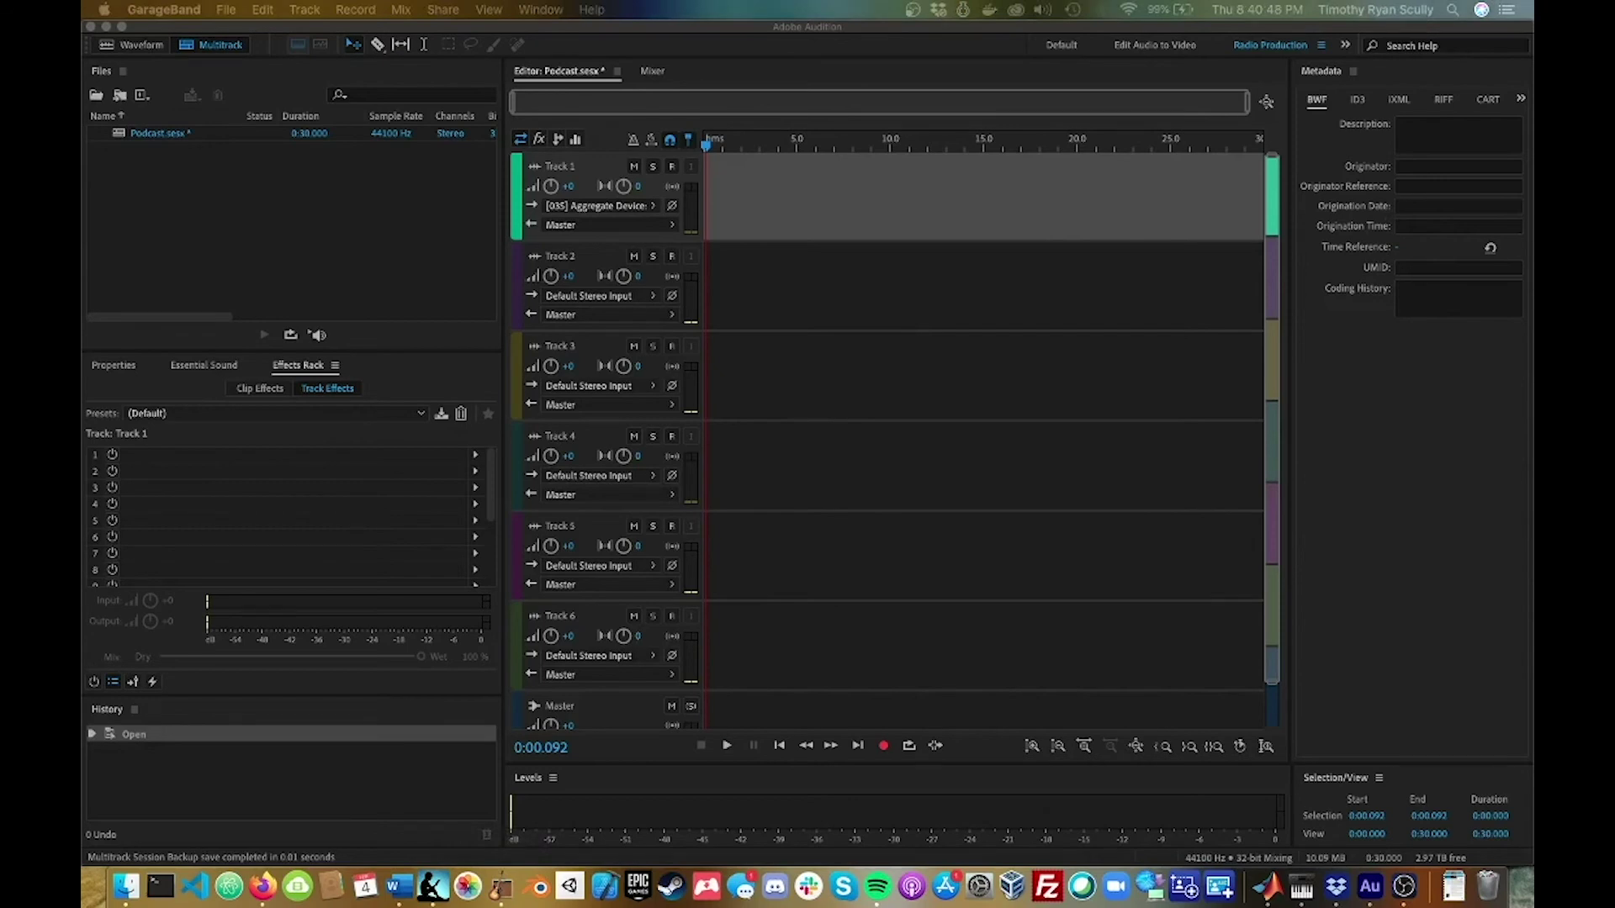
Switch from Adobe Audition to the GarageBand project with the Classical Acoustic Guitar track
key(ctrl+Up)
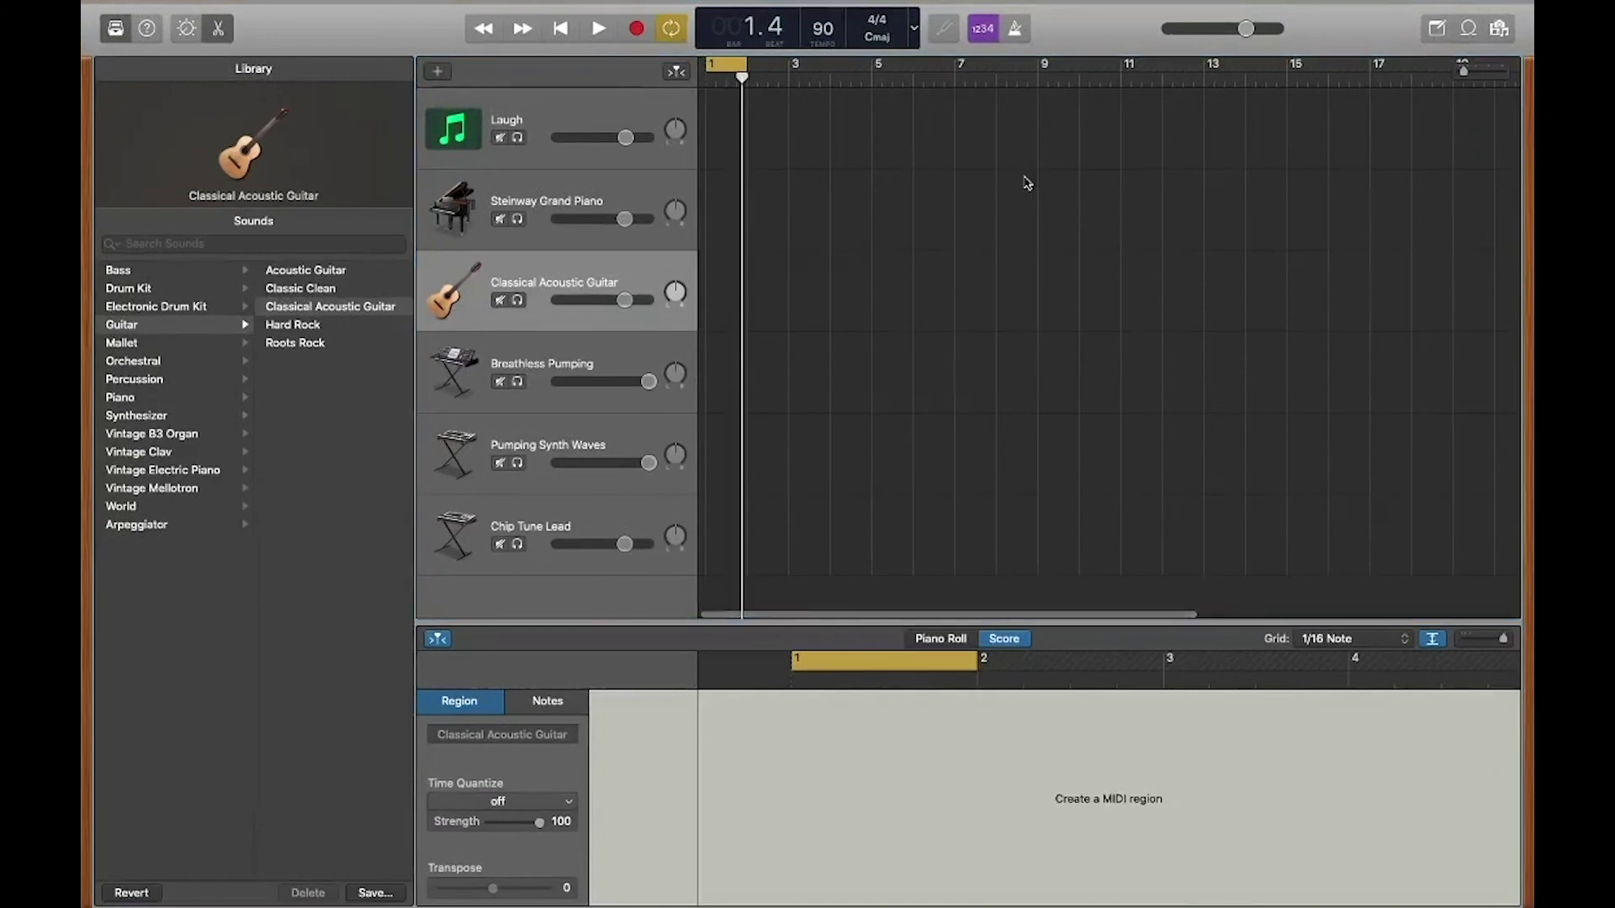
Select the Laugh track in GarageBand and switch to the Adobe Audition multitrack session
click(530, 121)
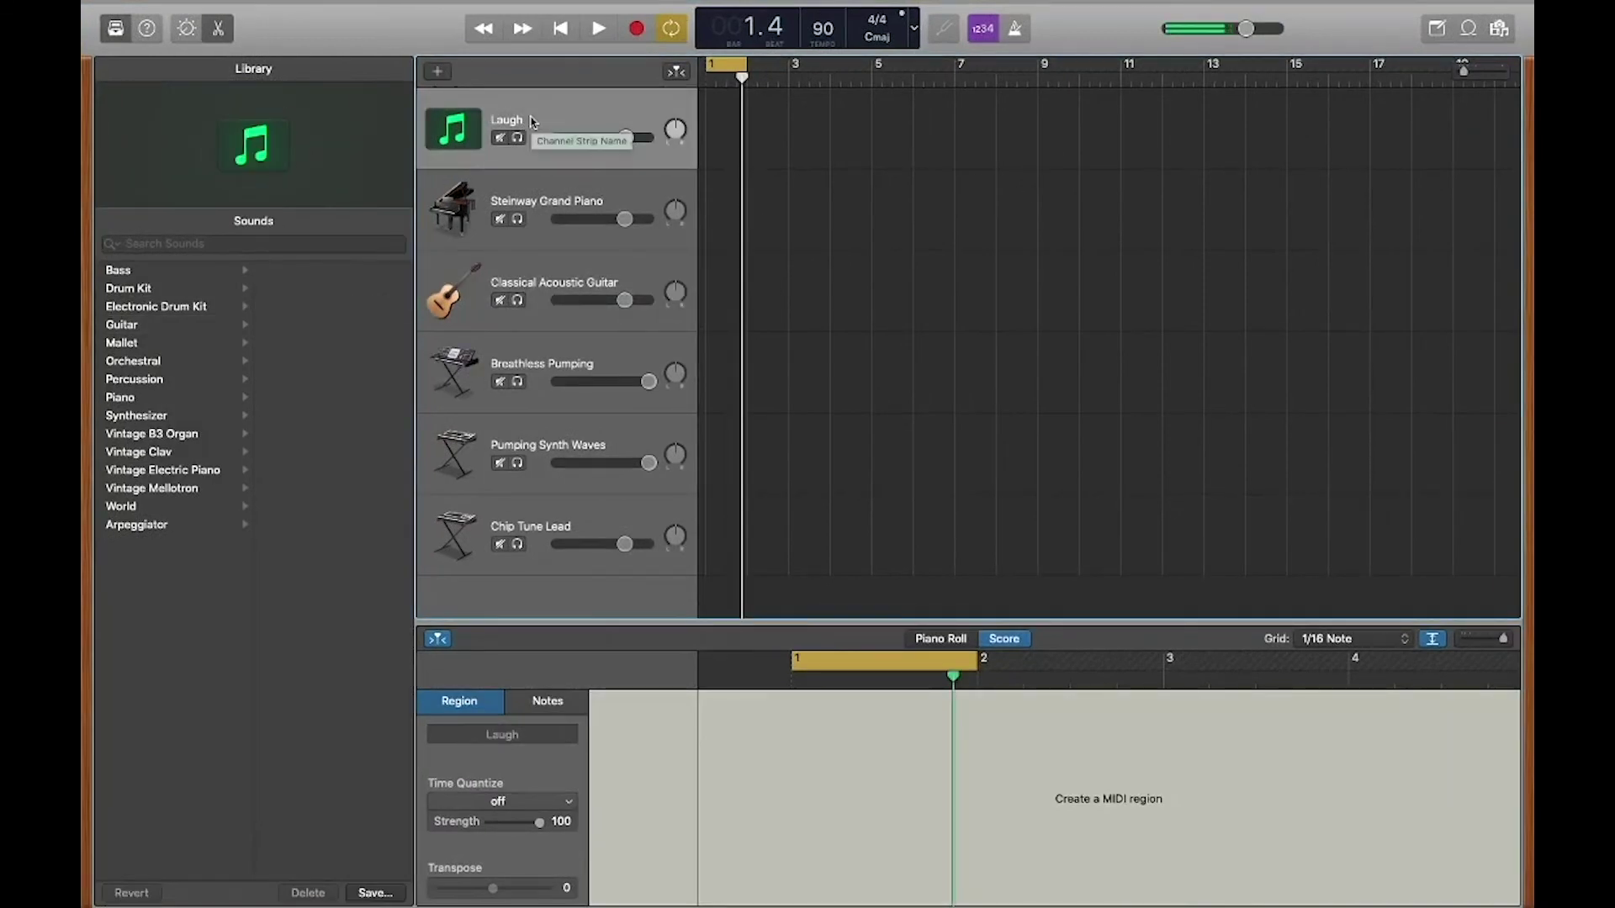
key(ctrl+Up)
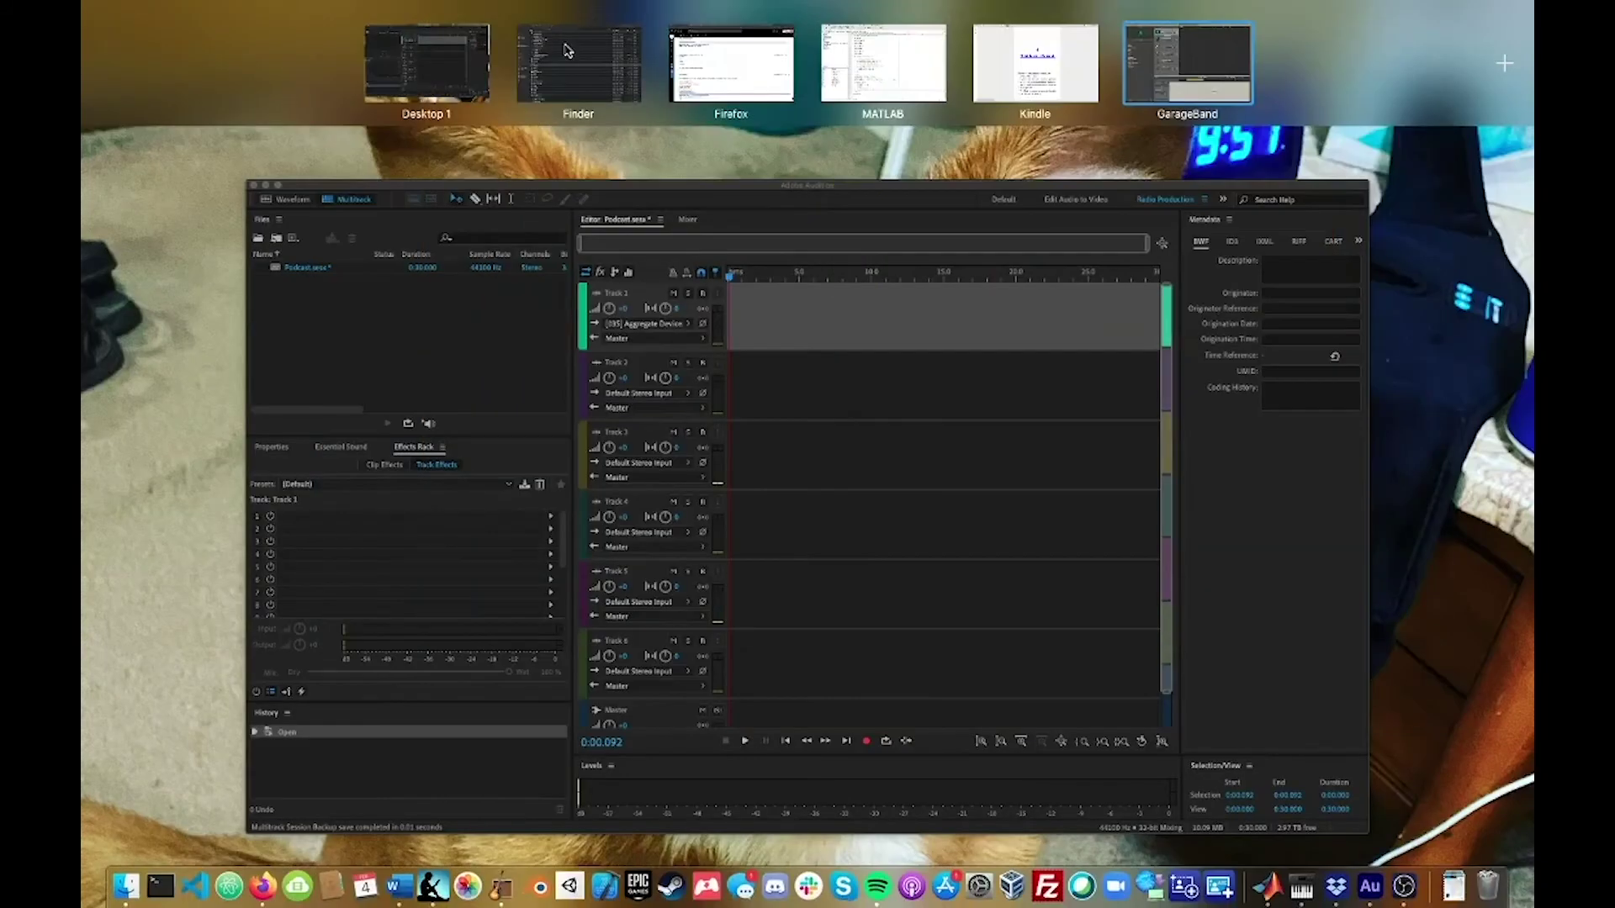
click(454, 66)
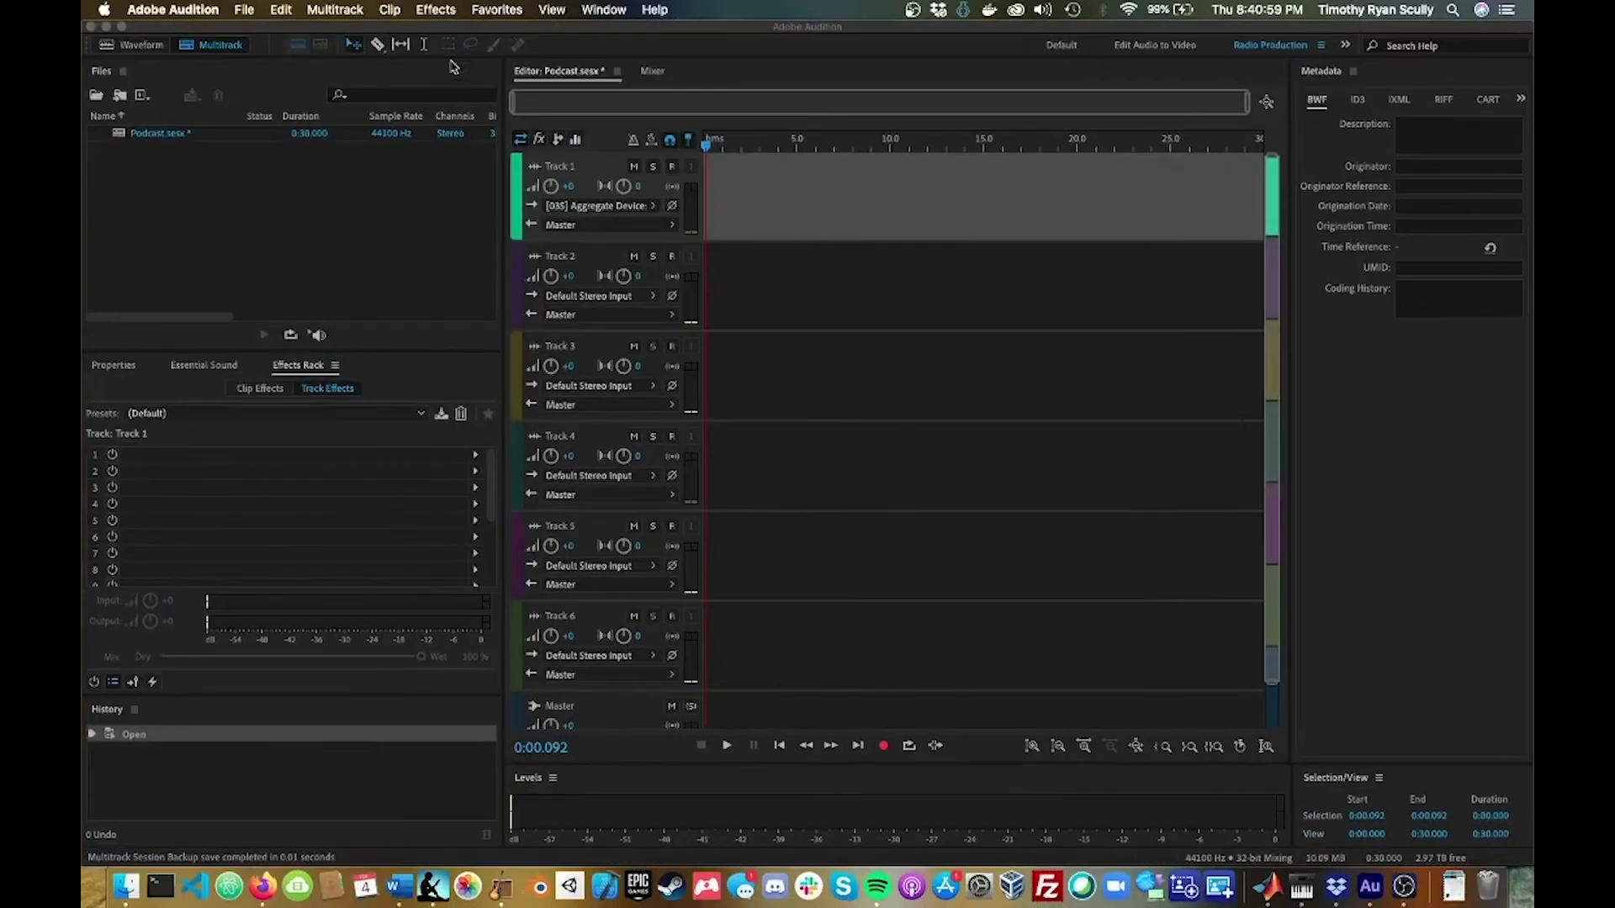
Set Track 1's stereo input to [03S] Aggregate Device: Logitech USB Microphone: In 1 and arm the track for recording
click(653, 228)
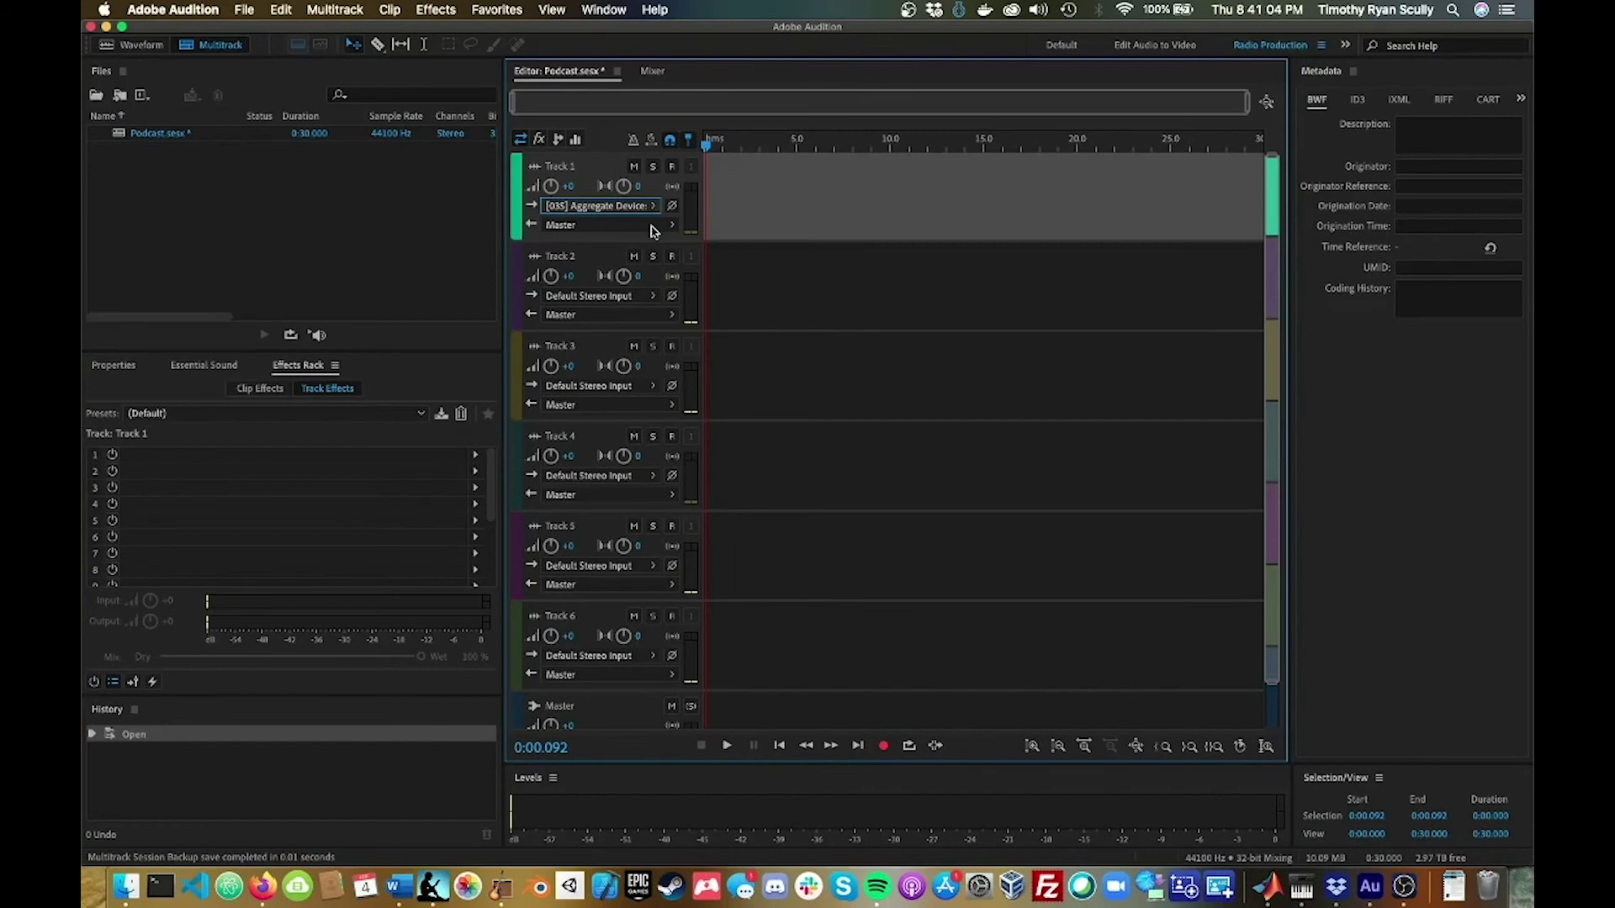
click(652, 206)
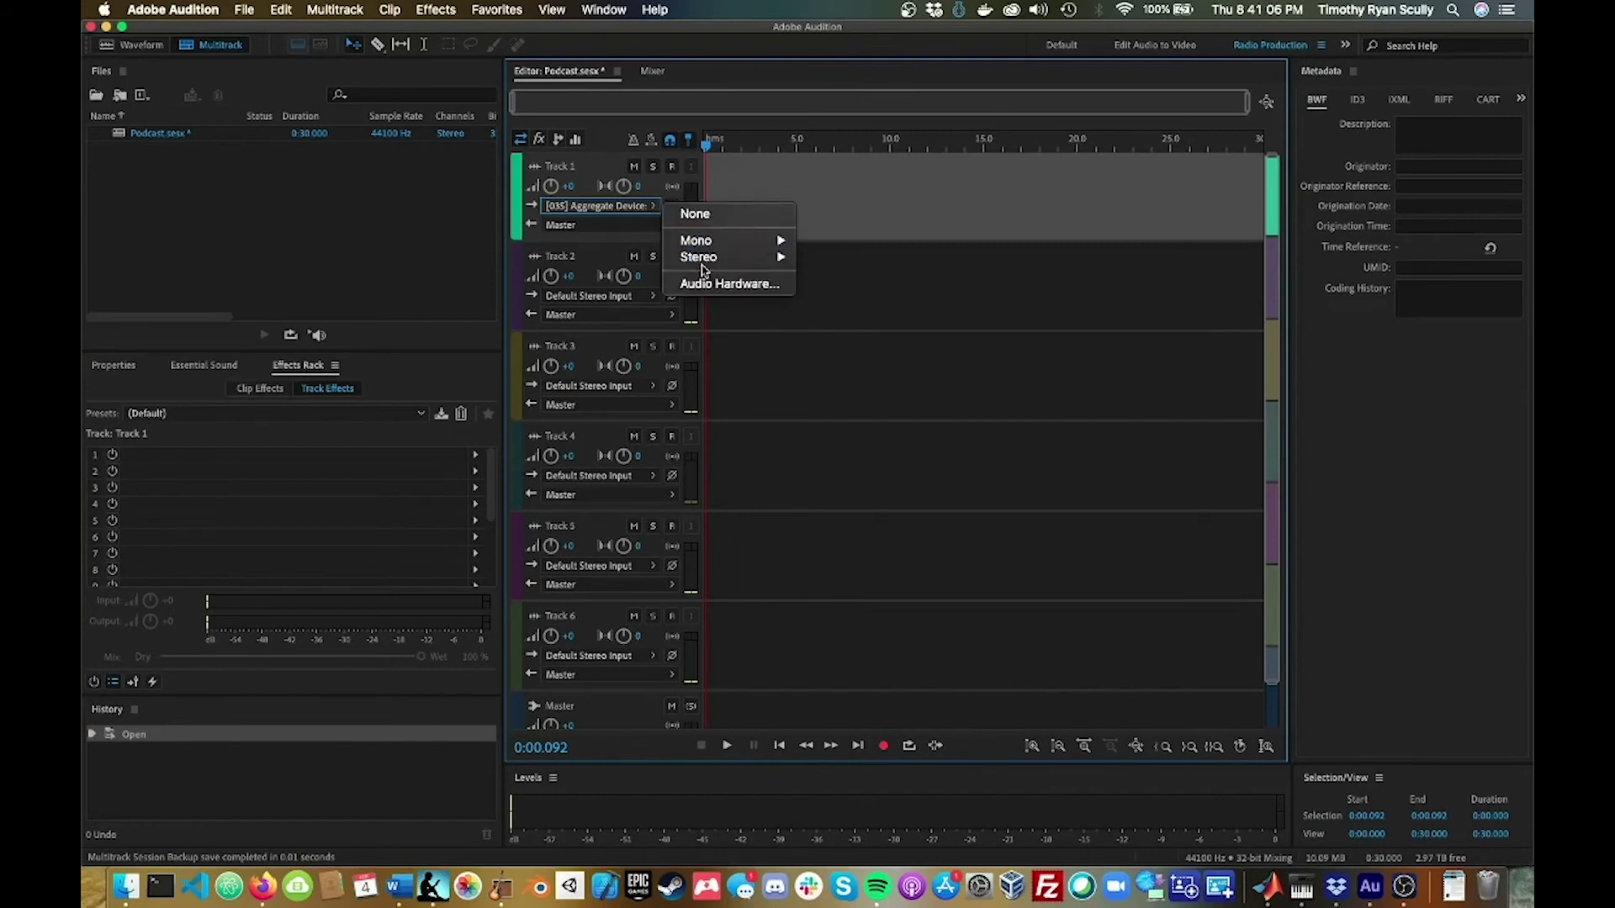
mouse_move(704, 257)
click(866, 310)
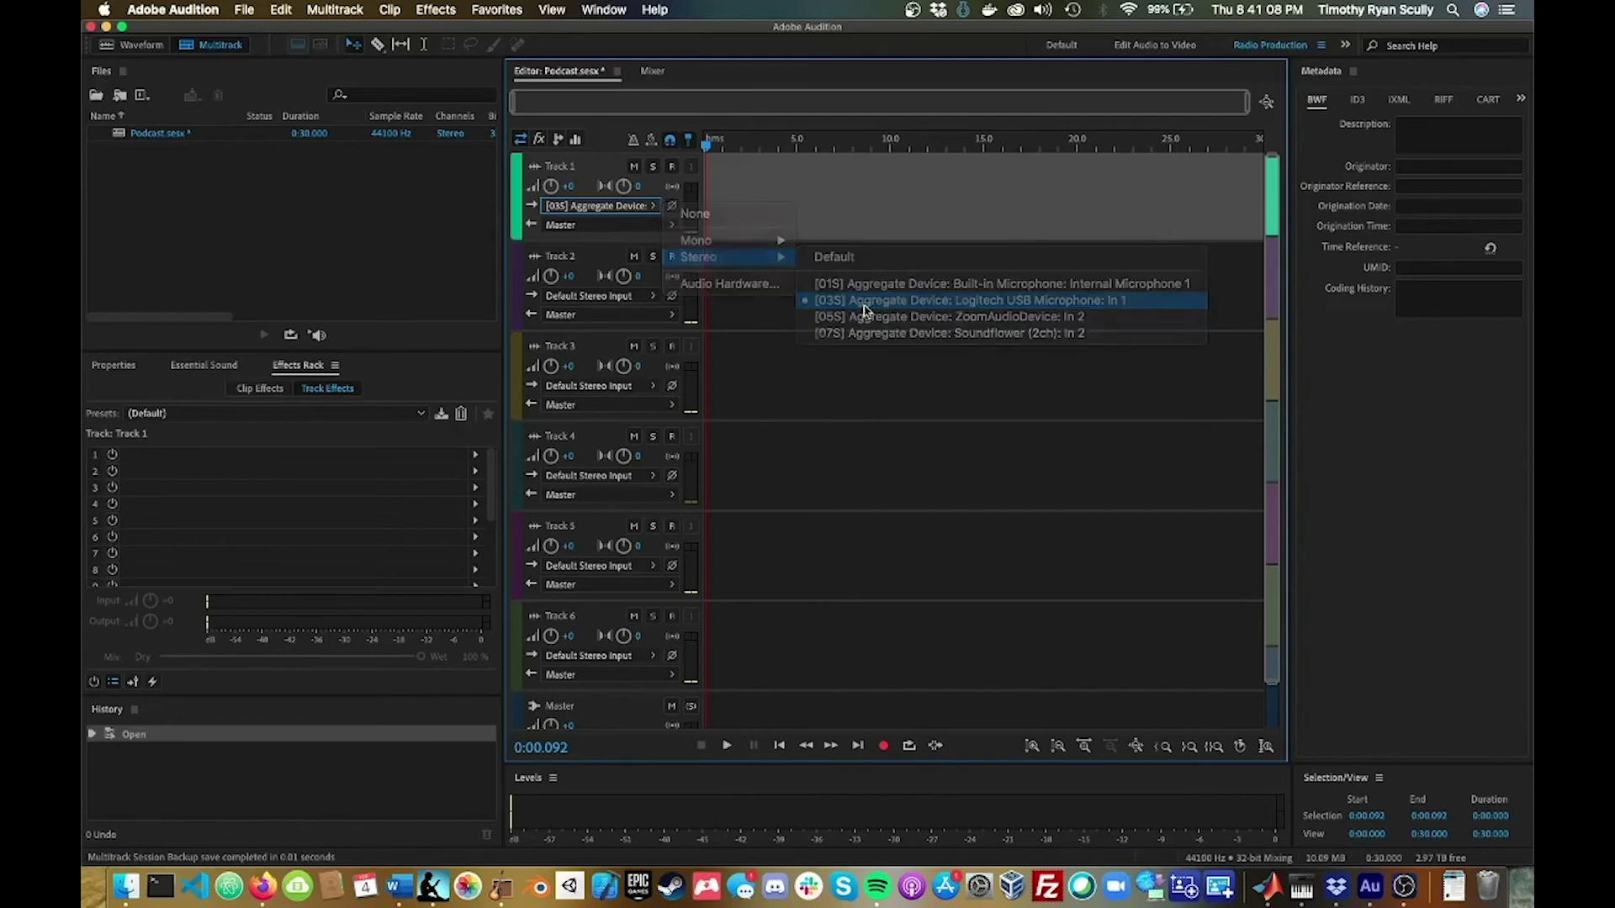
click(672, 166)
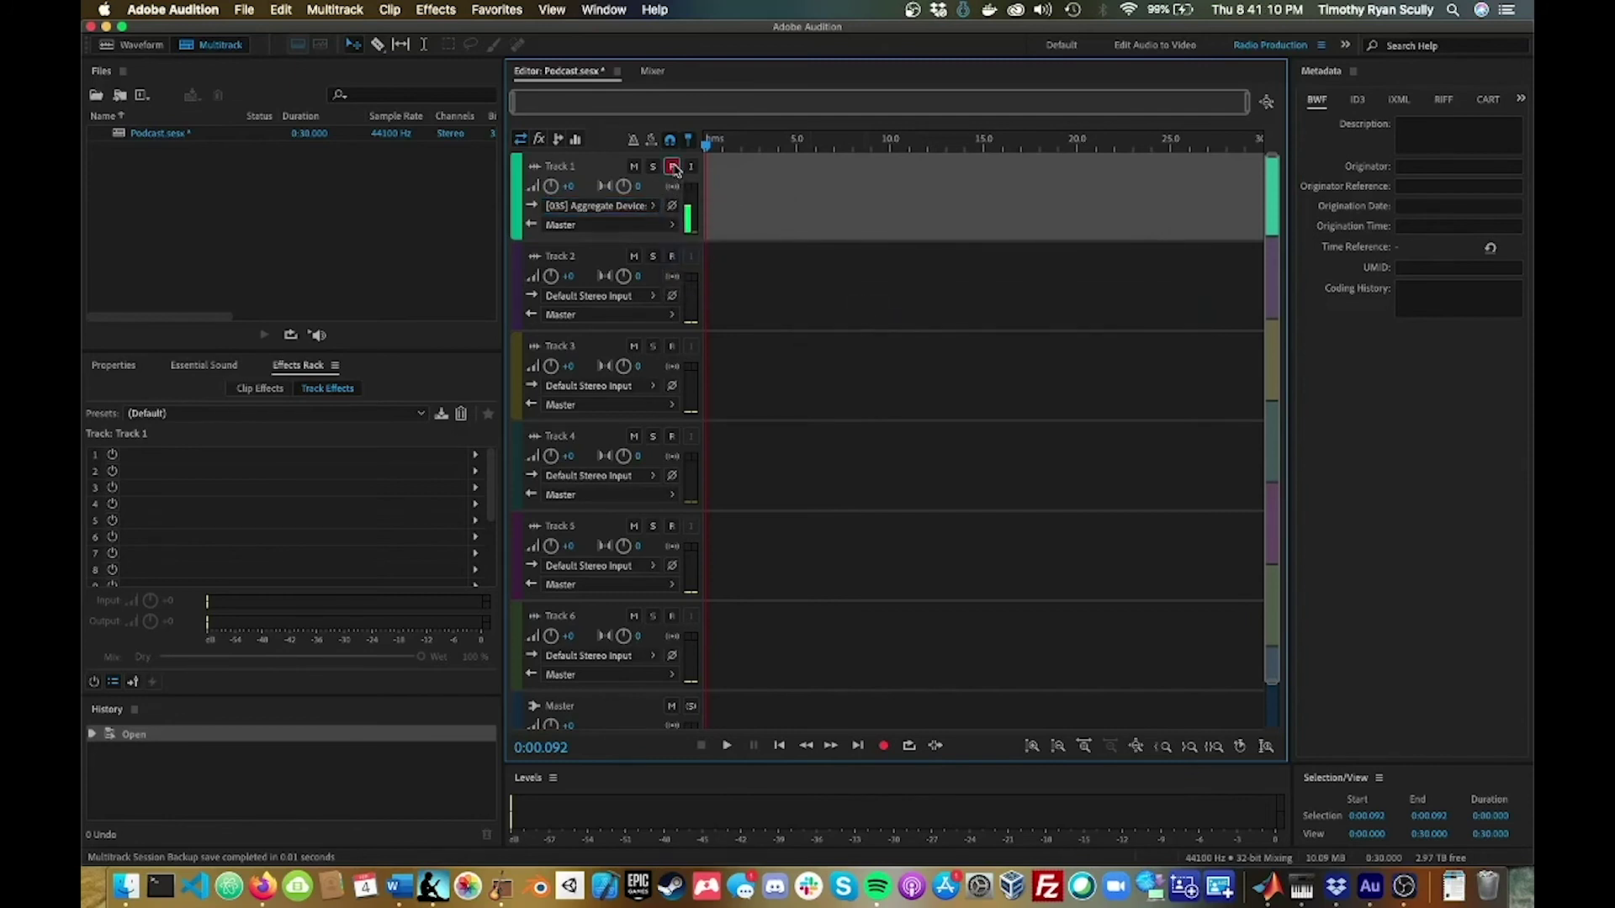
Confirm Aggregate Device as the default input in the audio hardware preferences, and briefly monitor Track 1's input
click(652, 206)
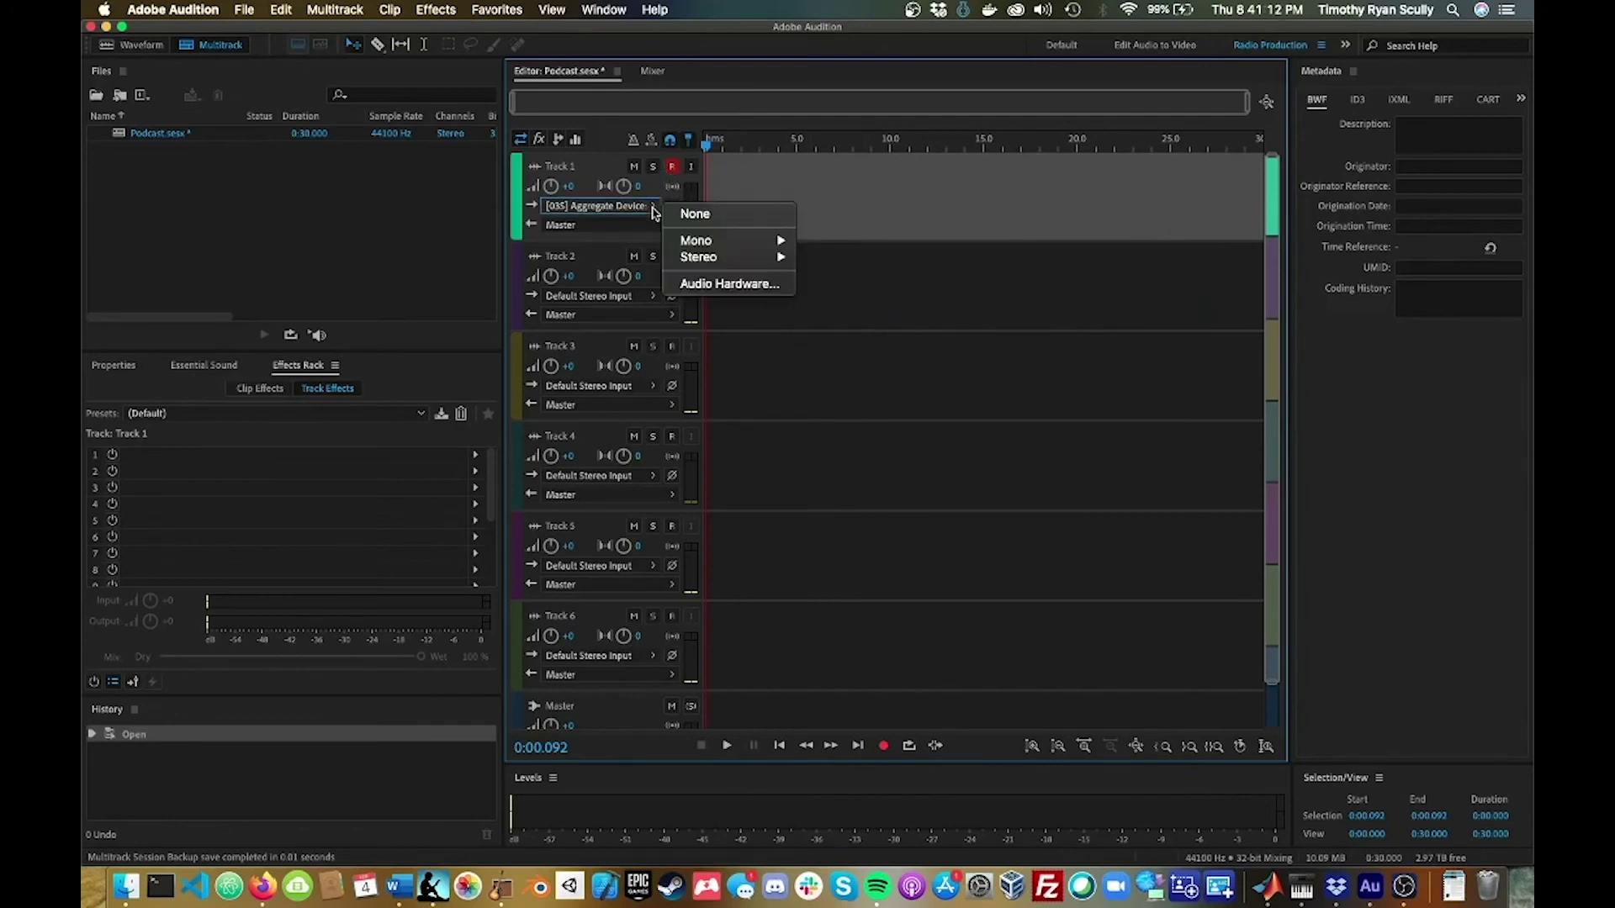
click(731, 285)
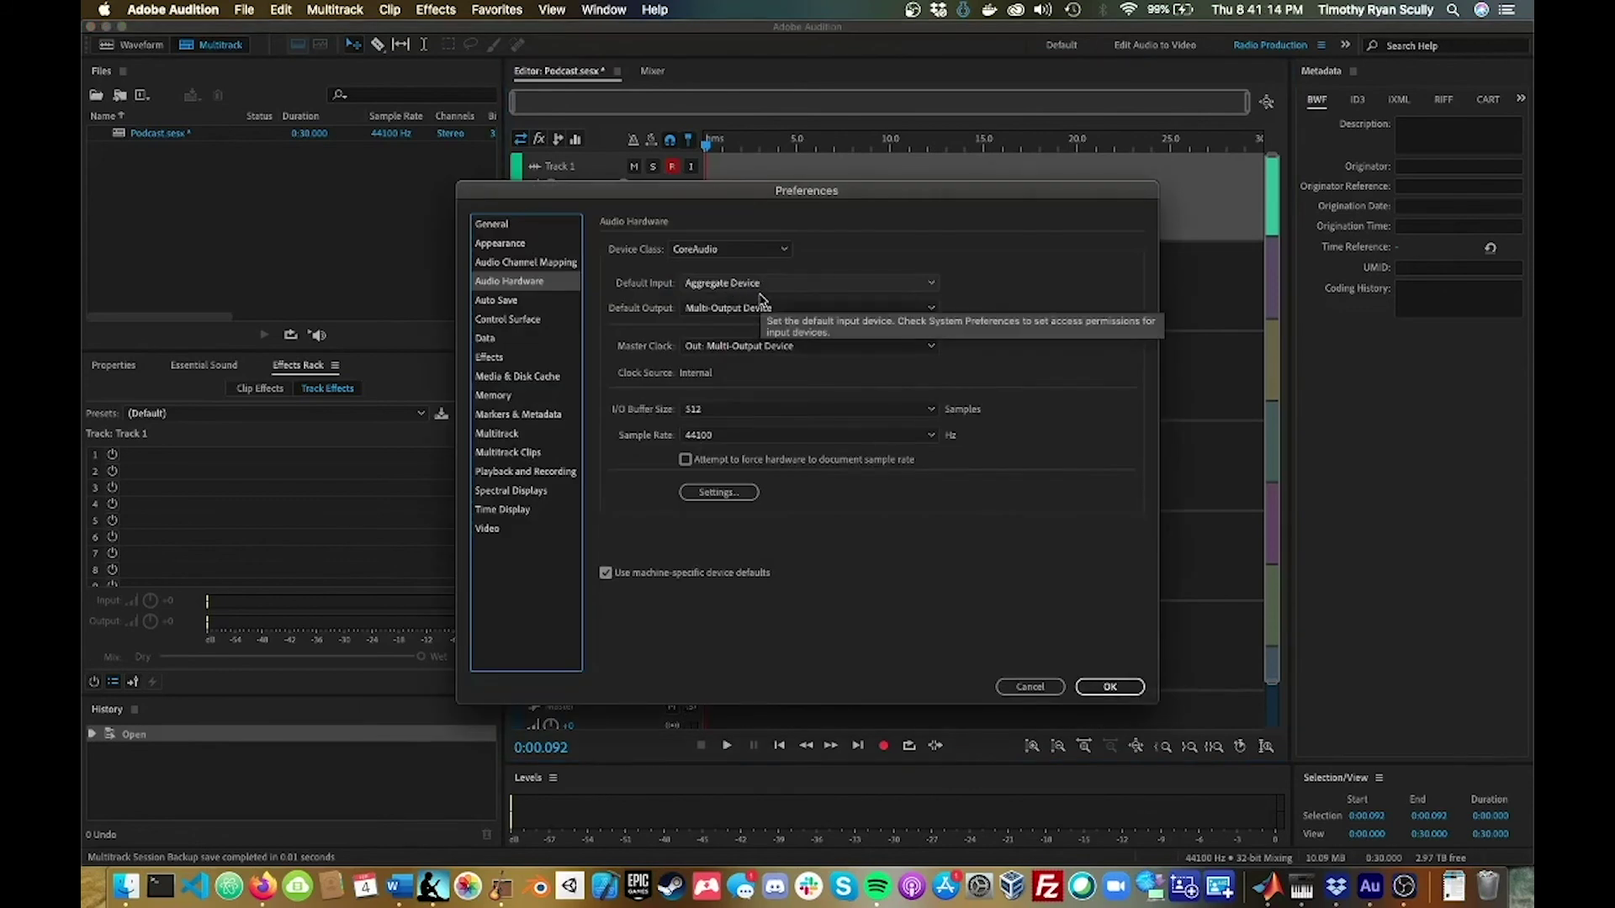
click(767, 284)
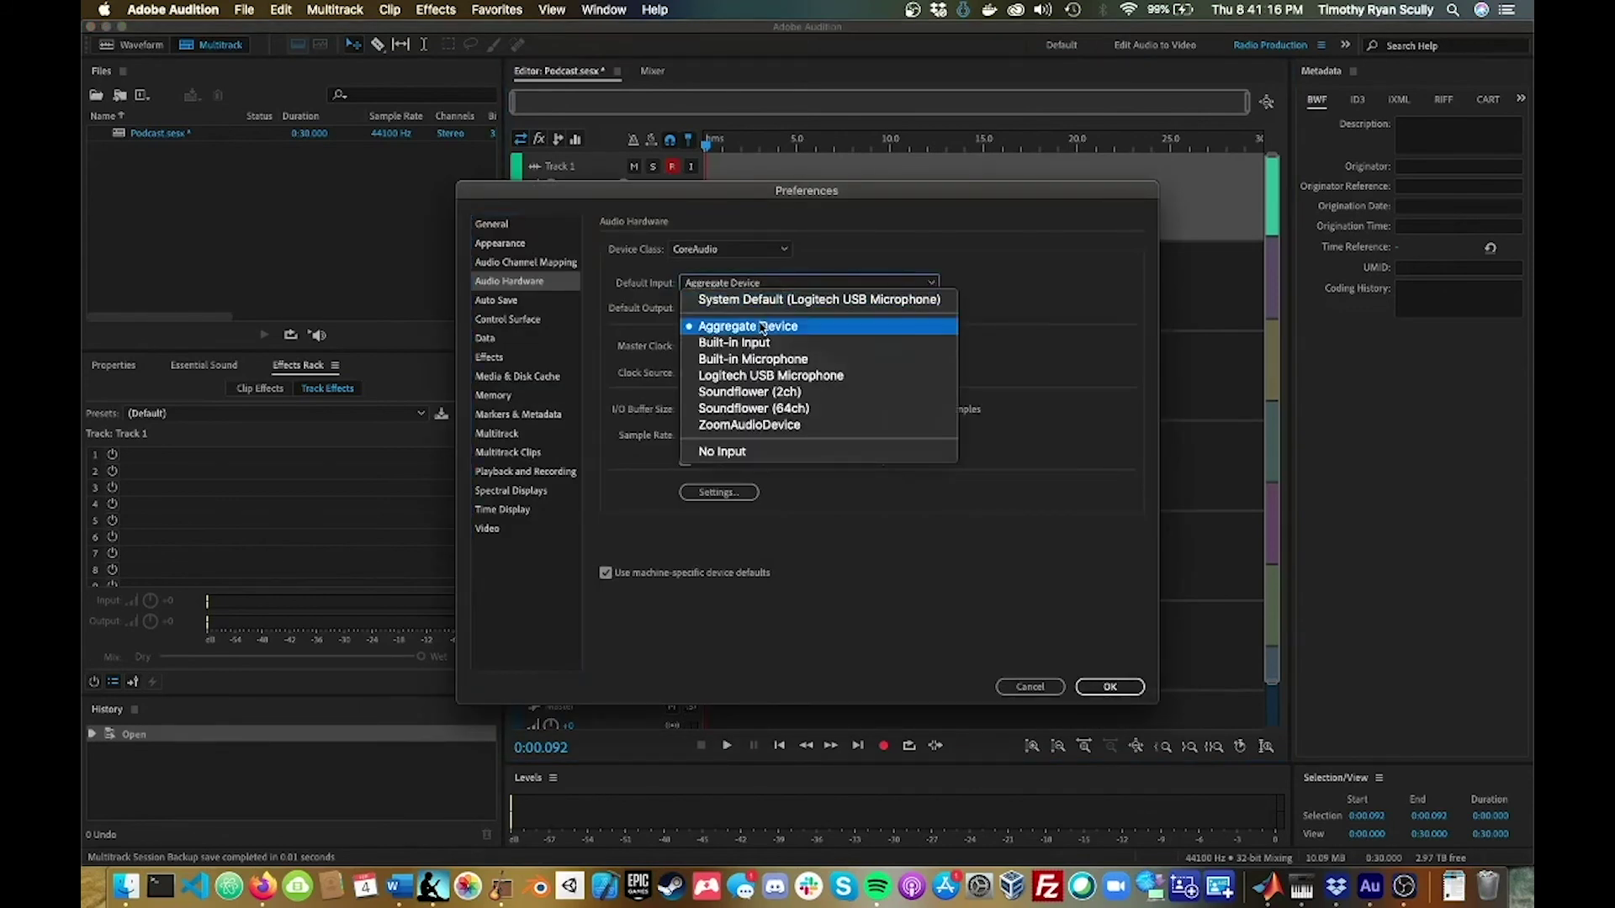
click(762, 328)
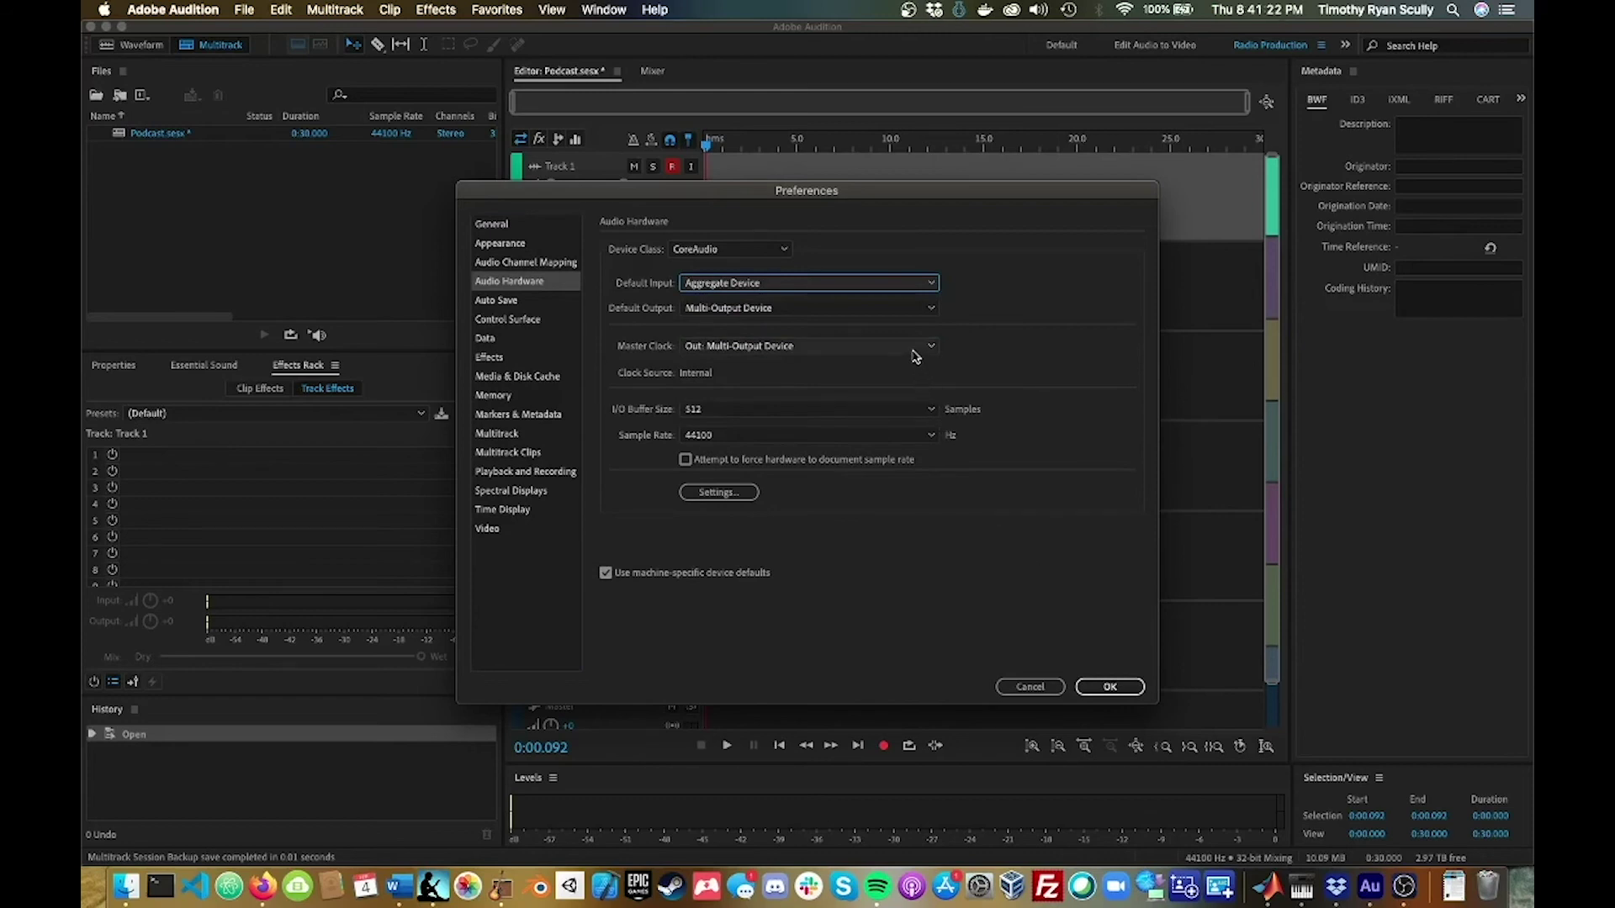
click(1110, 686)
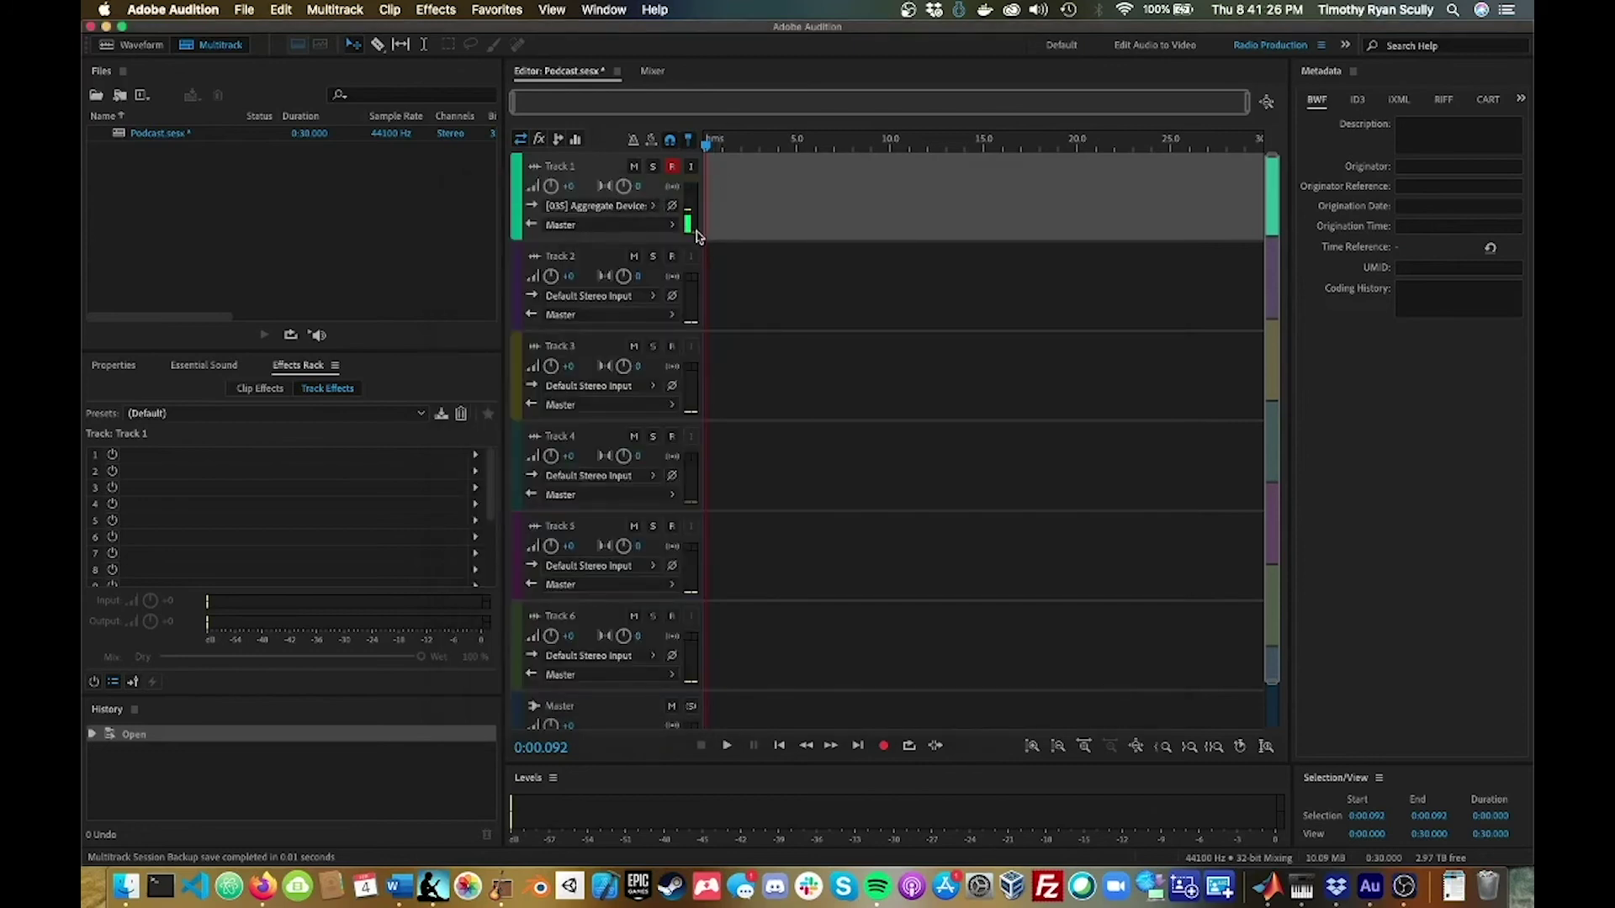
click(690, 168)
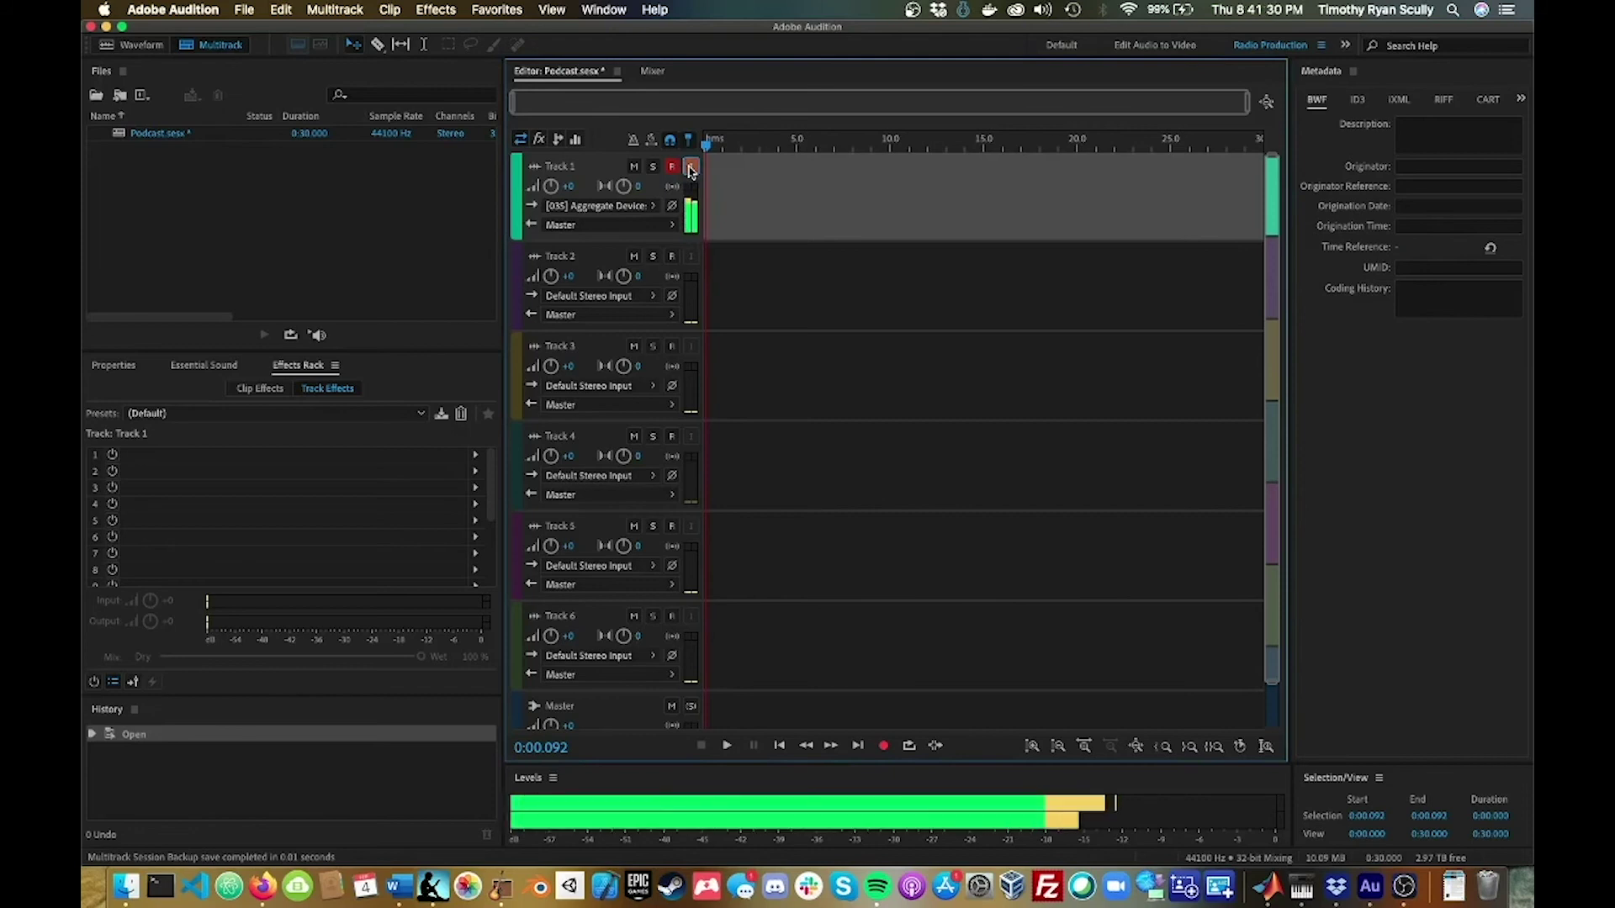
click(691, 169)
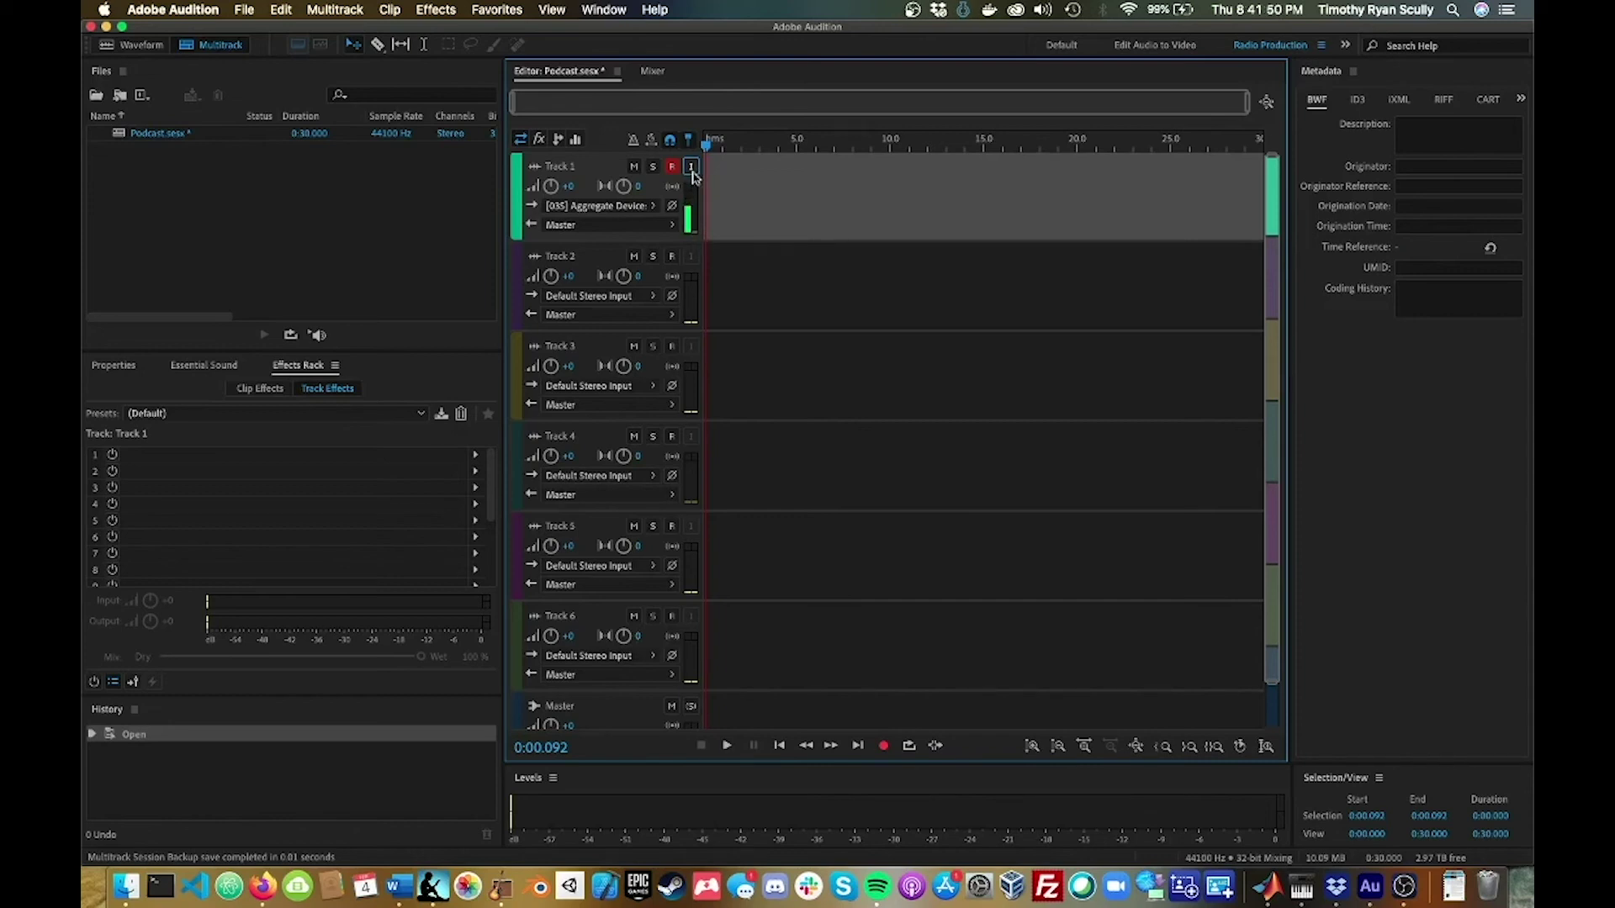
Arm Track 2 for recording and set its stereo input to [07S] Aggregate Device: Soundflower (2ch): In 2
click(598, 263)
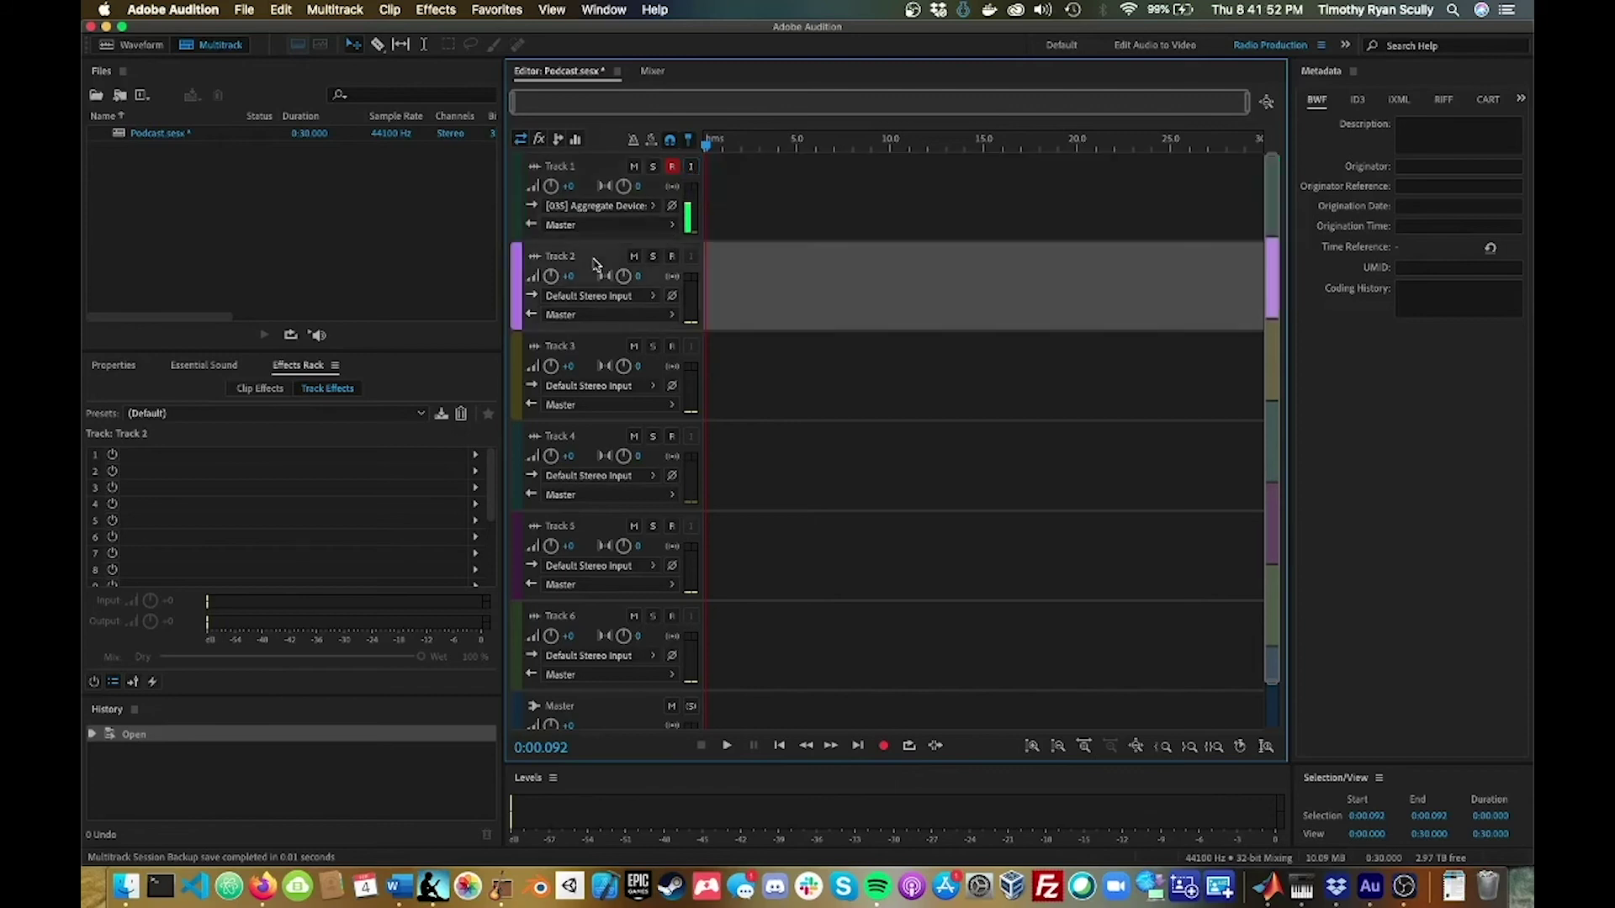
click(673, 257)
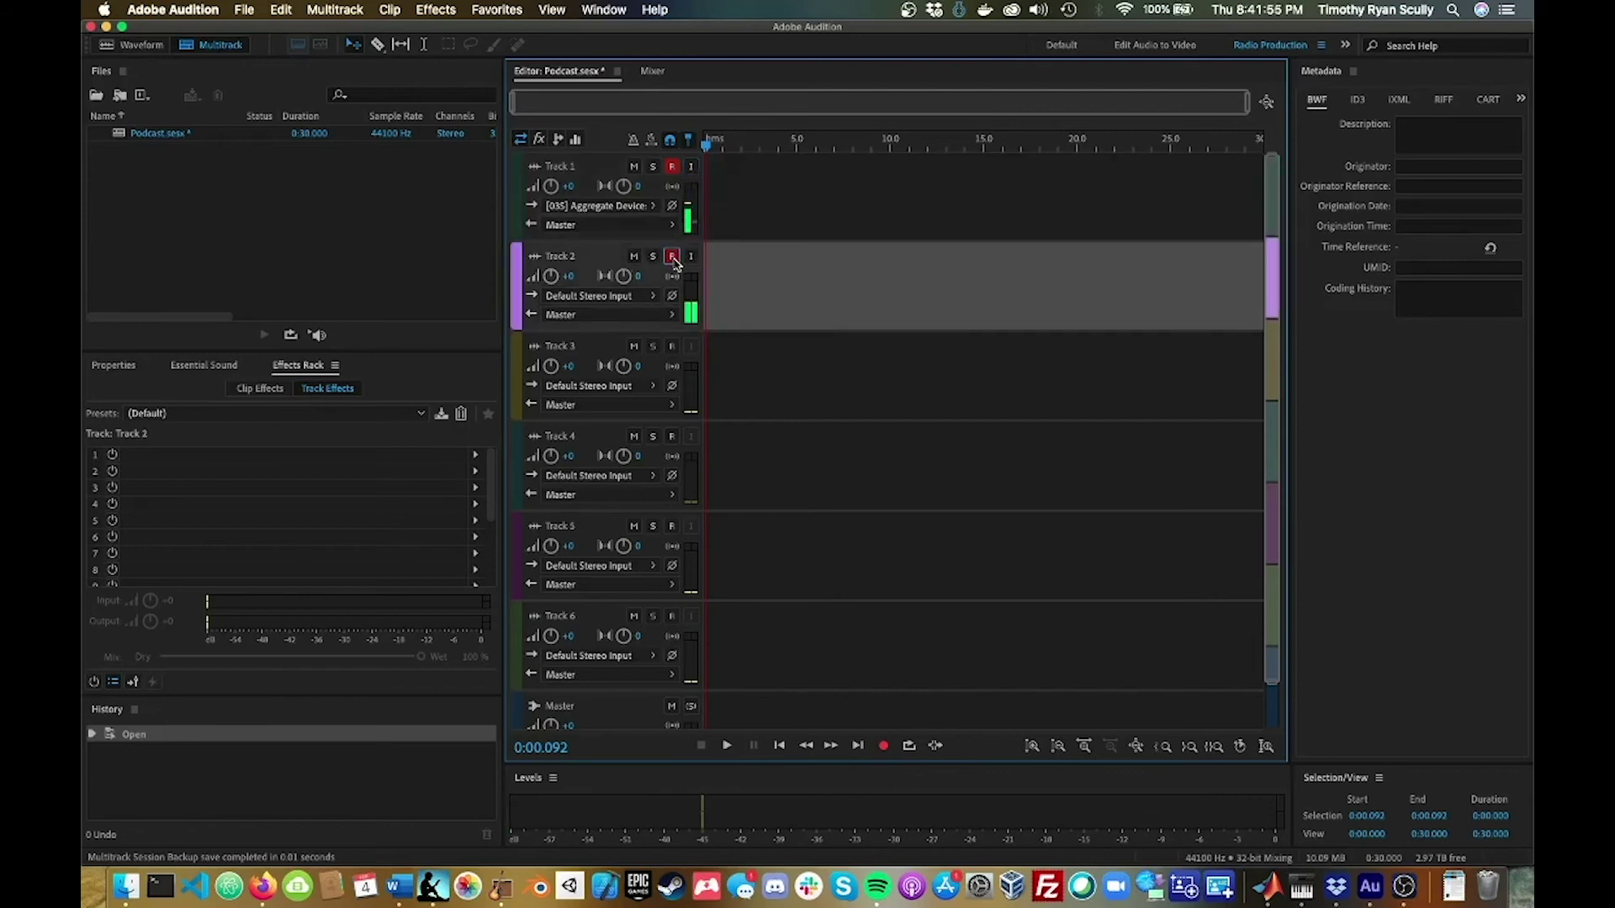
click(651, 299)
mouse_move(701, 348)
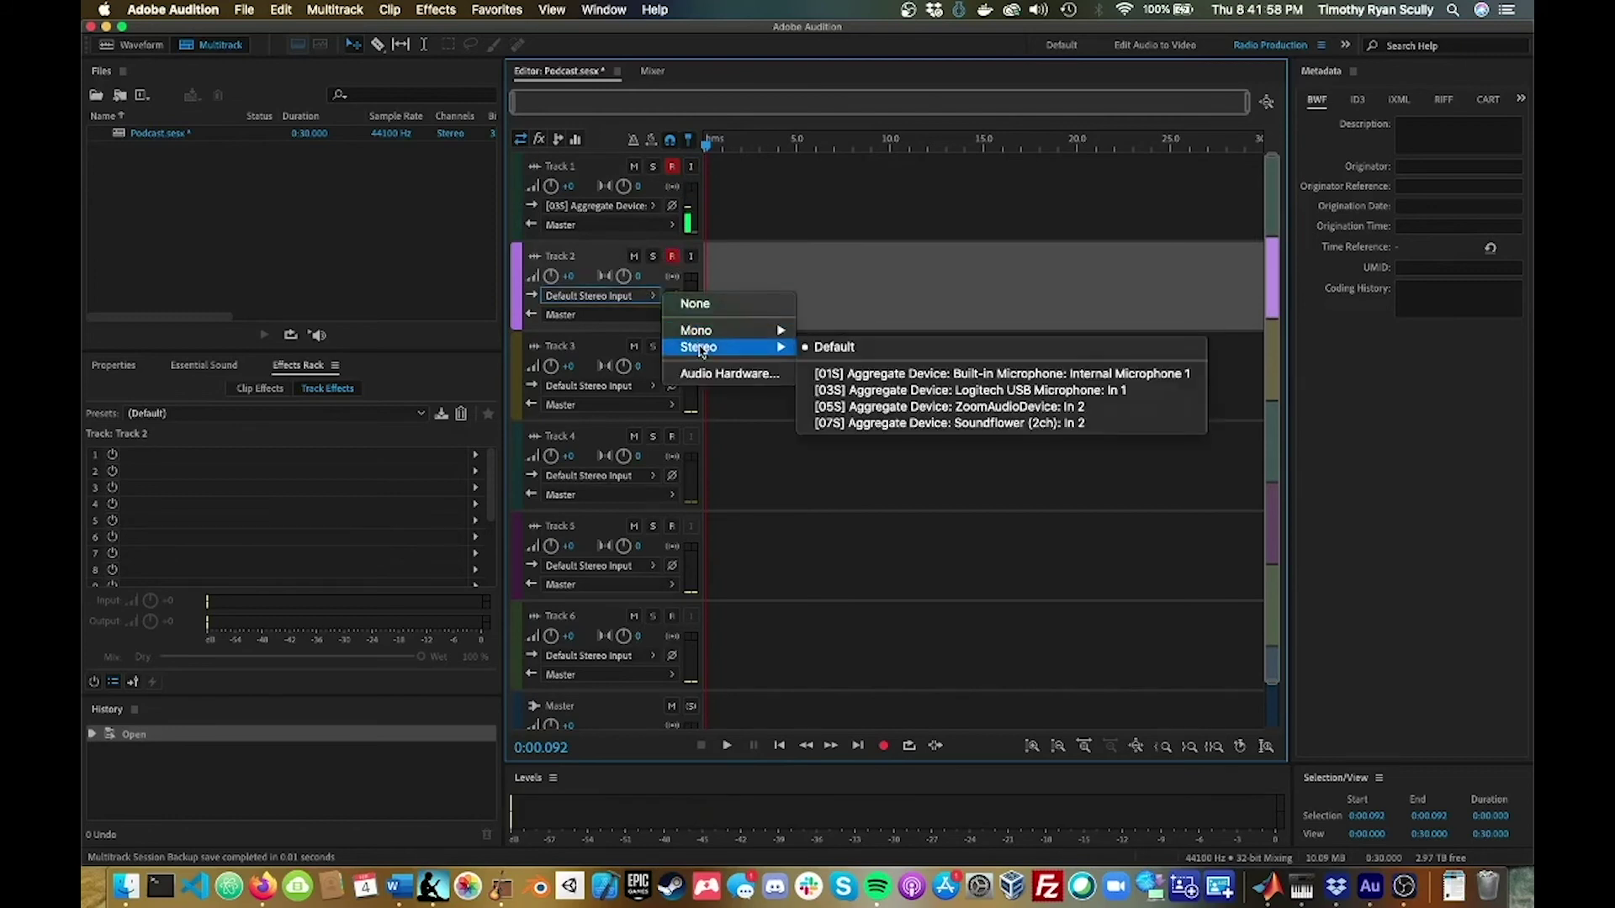
click(883, 423)
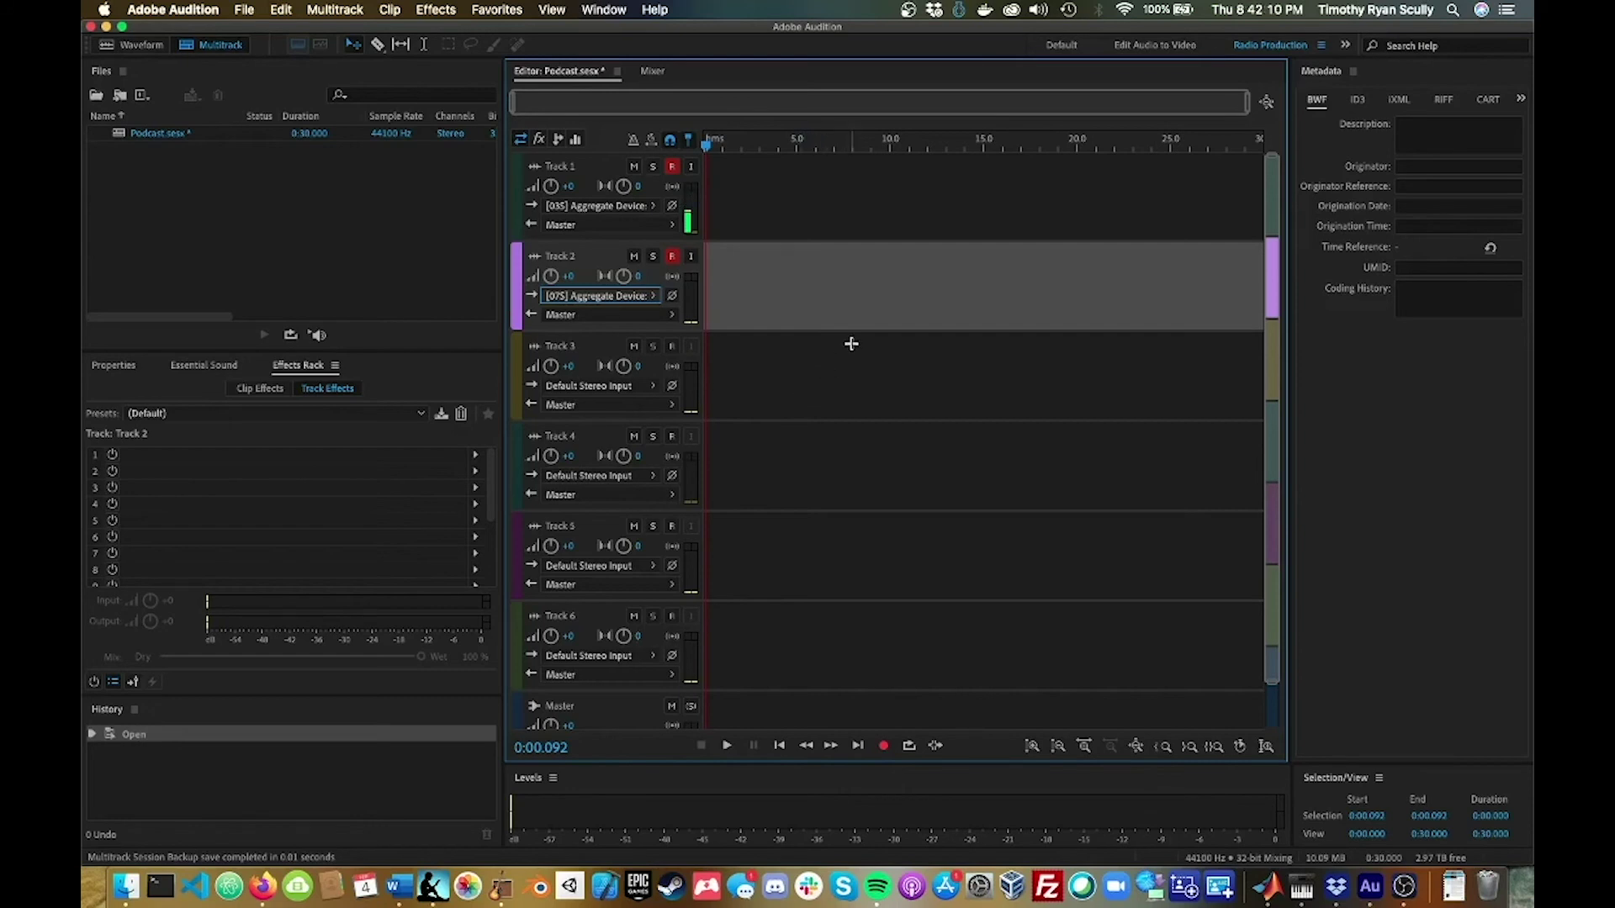
Look through the open desktop spaces, including the GarageBand project, and return to the Adobe Audition session
key(ctrl+Right)
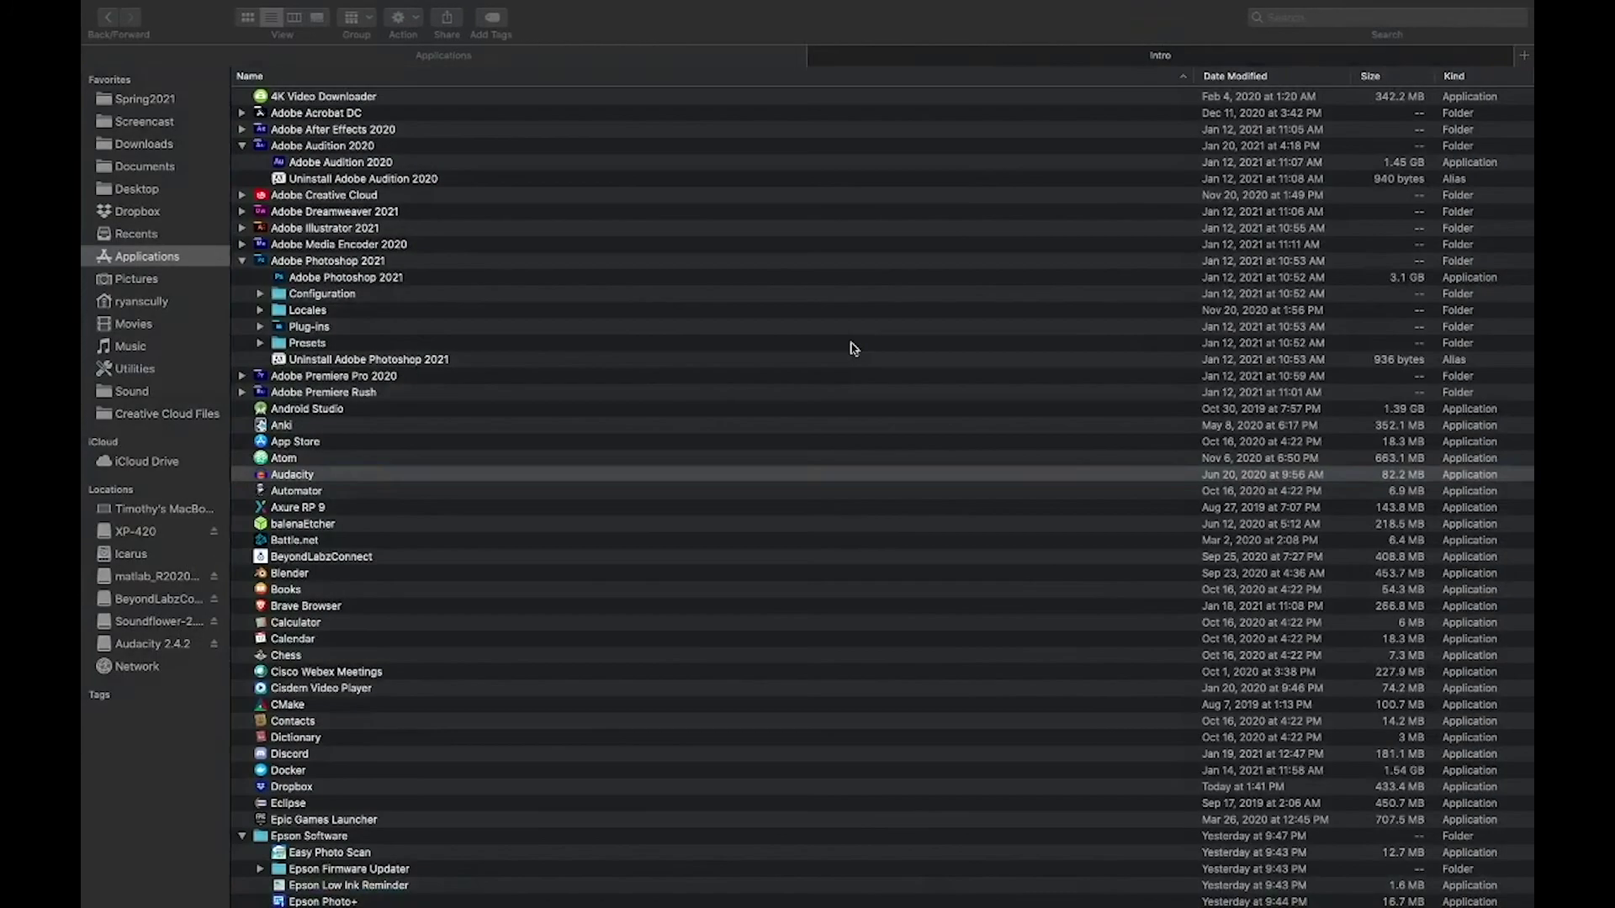
key(ctrl+Right)
key(ctrl+Right)
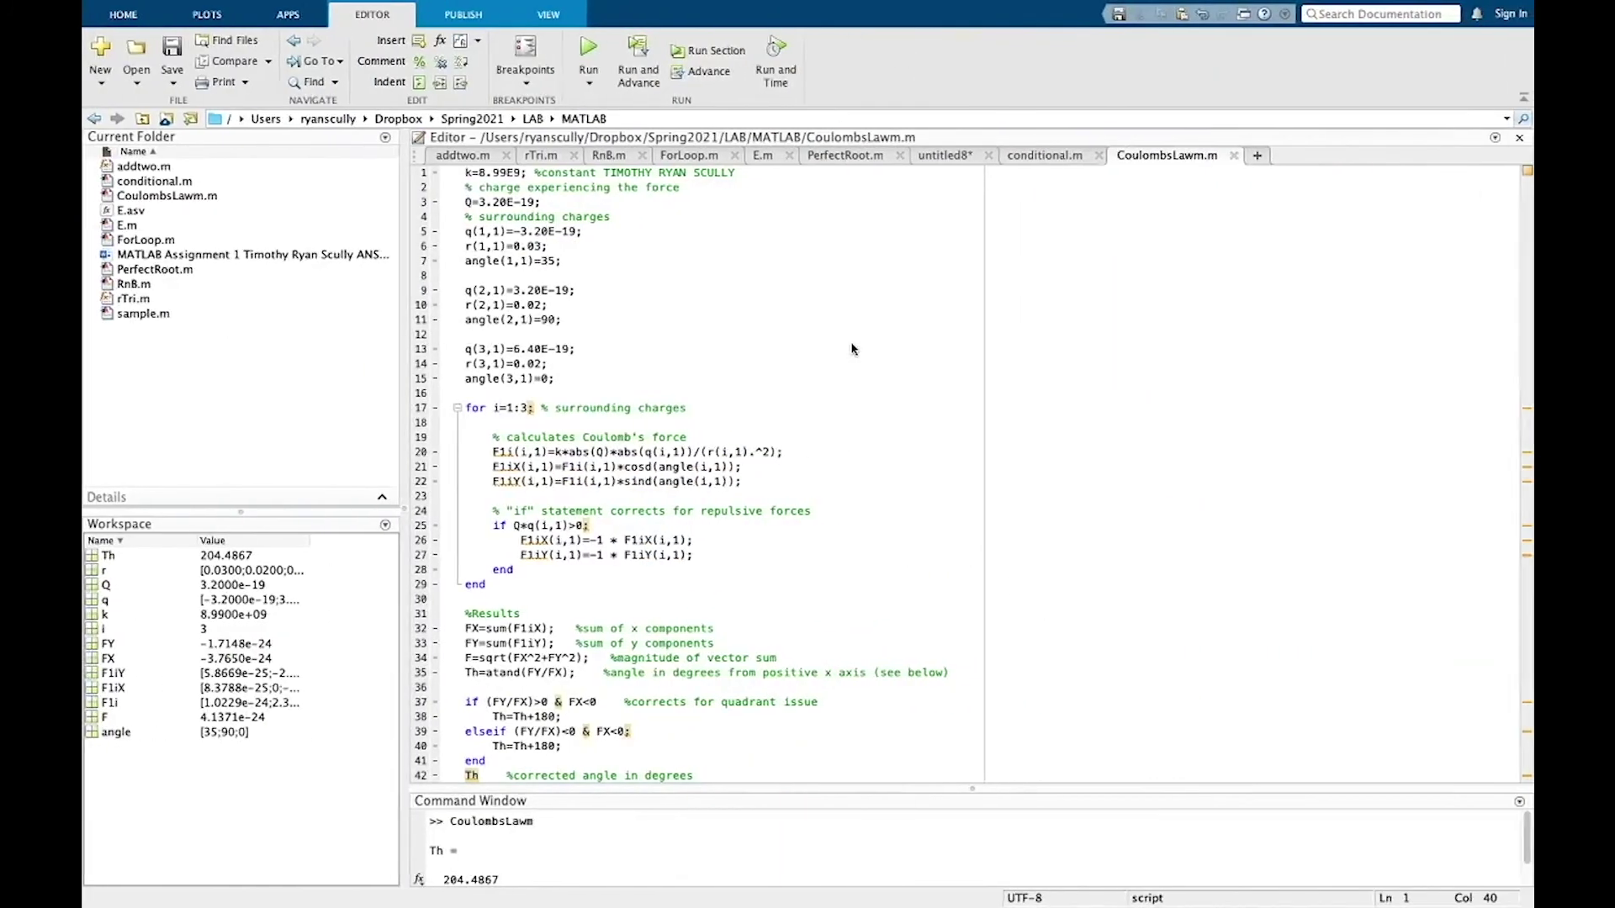
key(ctrl+Right)
key(ctrl+Right)
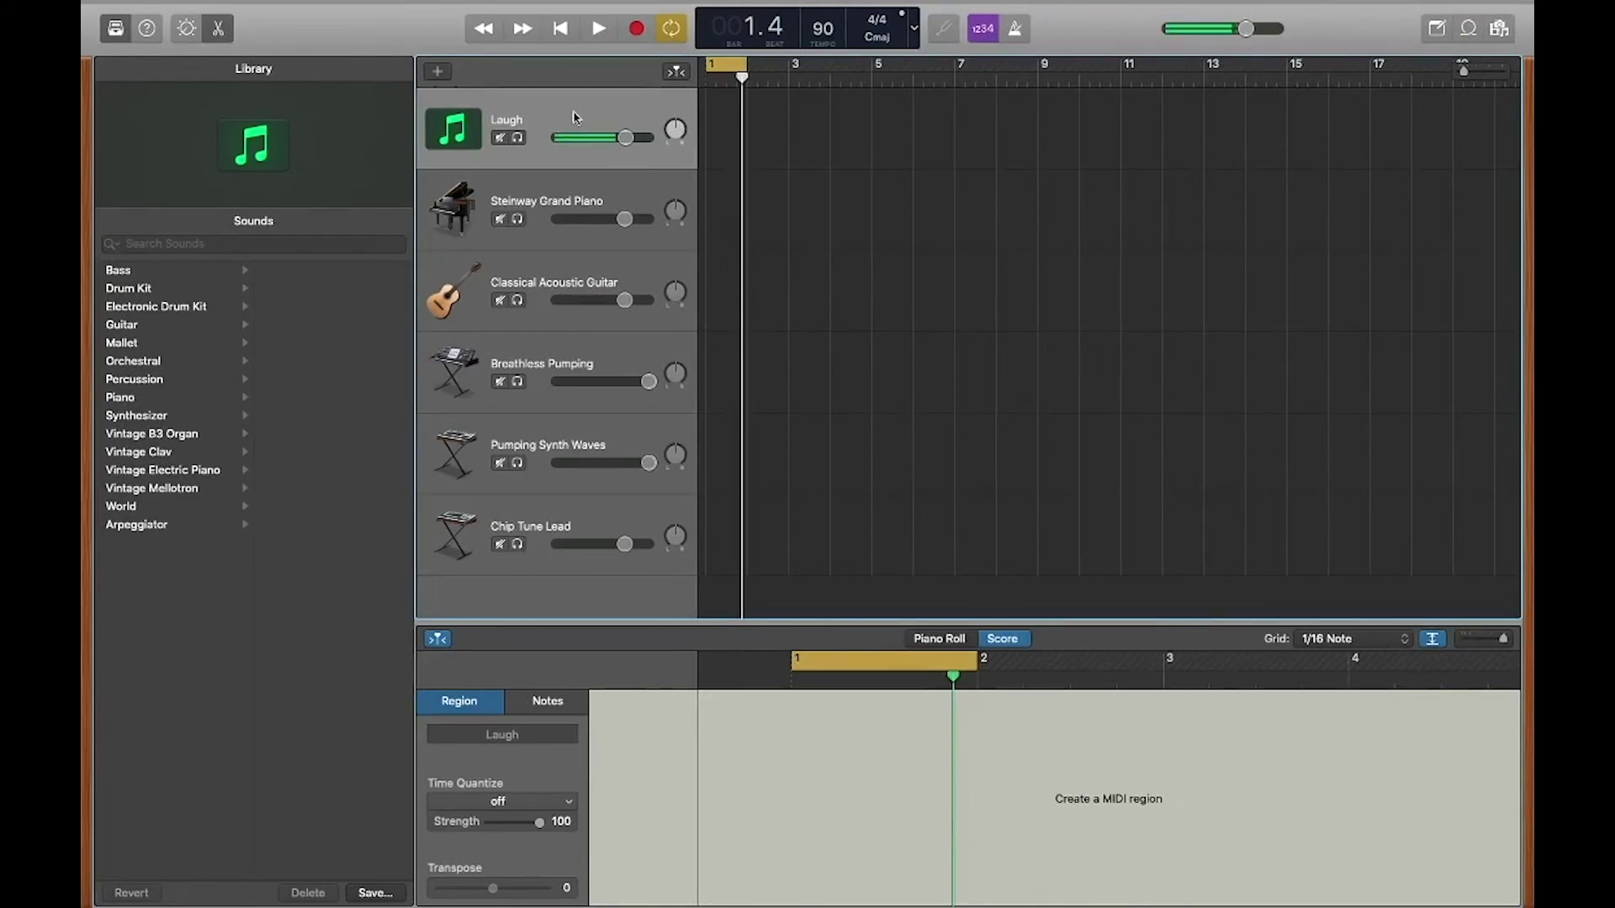
key(ctrl+Left)
key(ctrl+Left)
key(ctrl+Left)
key(ctrl+Left)
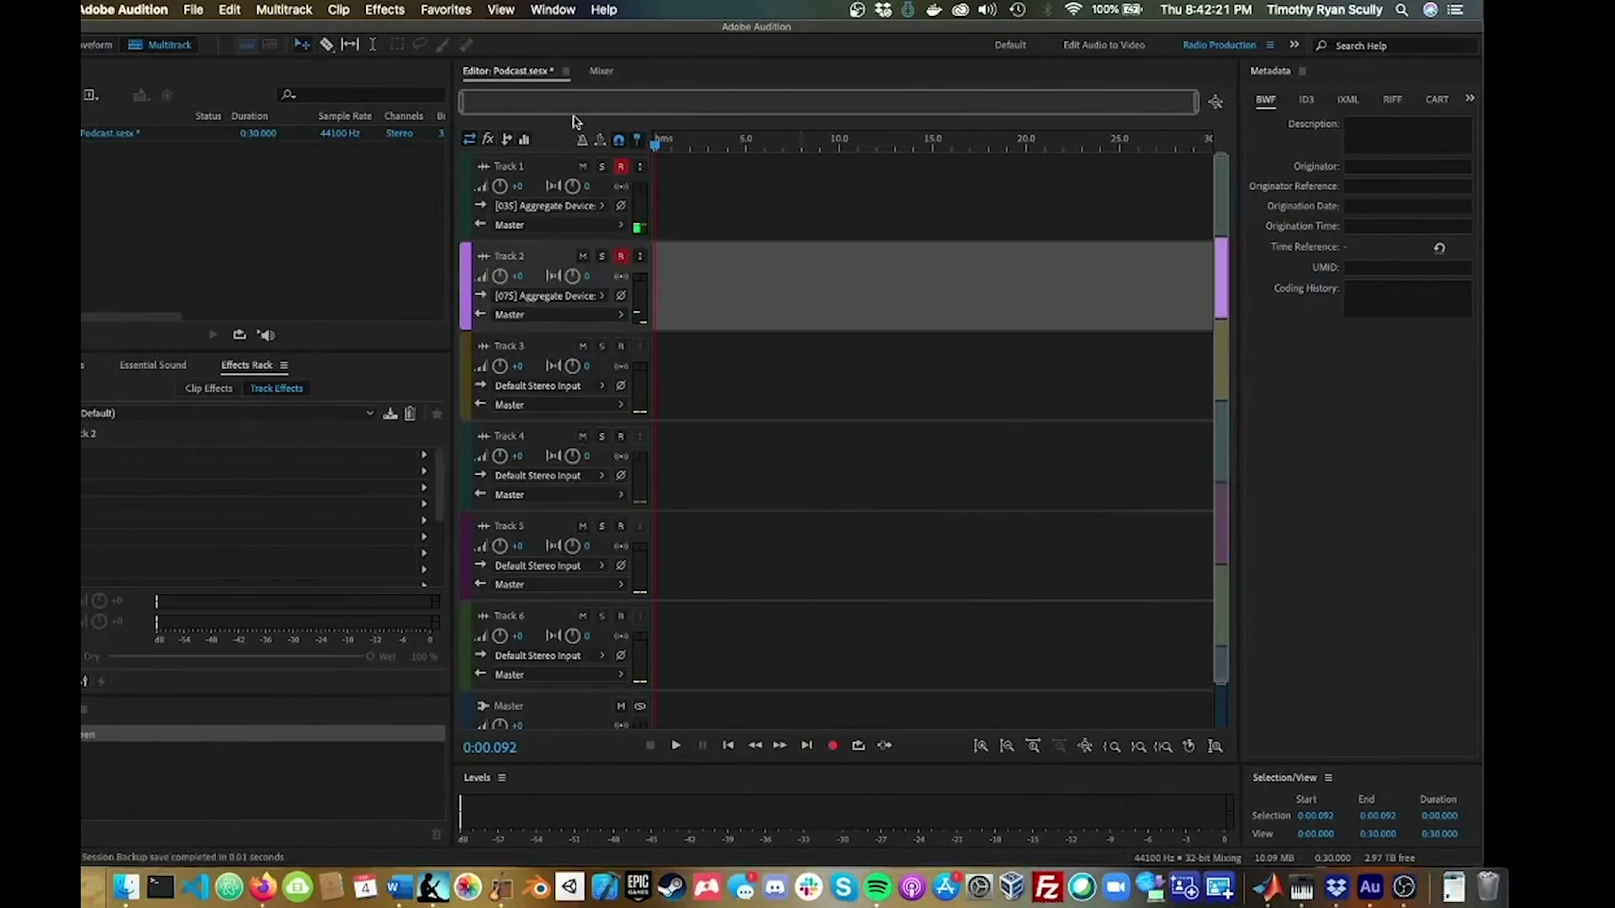
key(ctrl+Right)
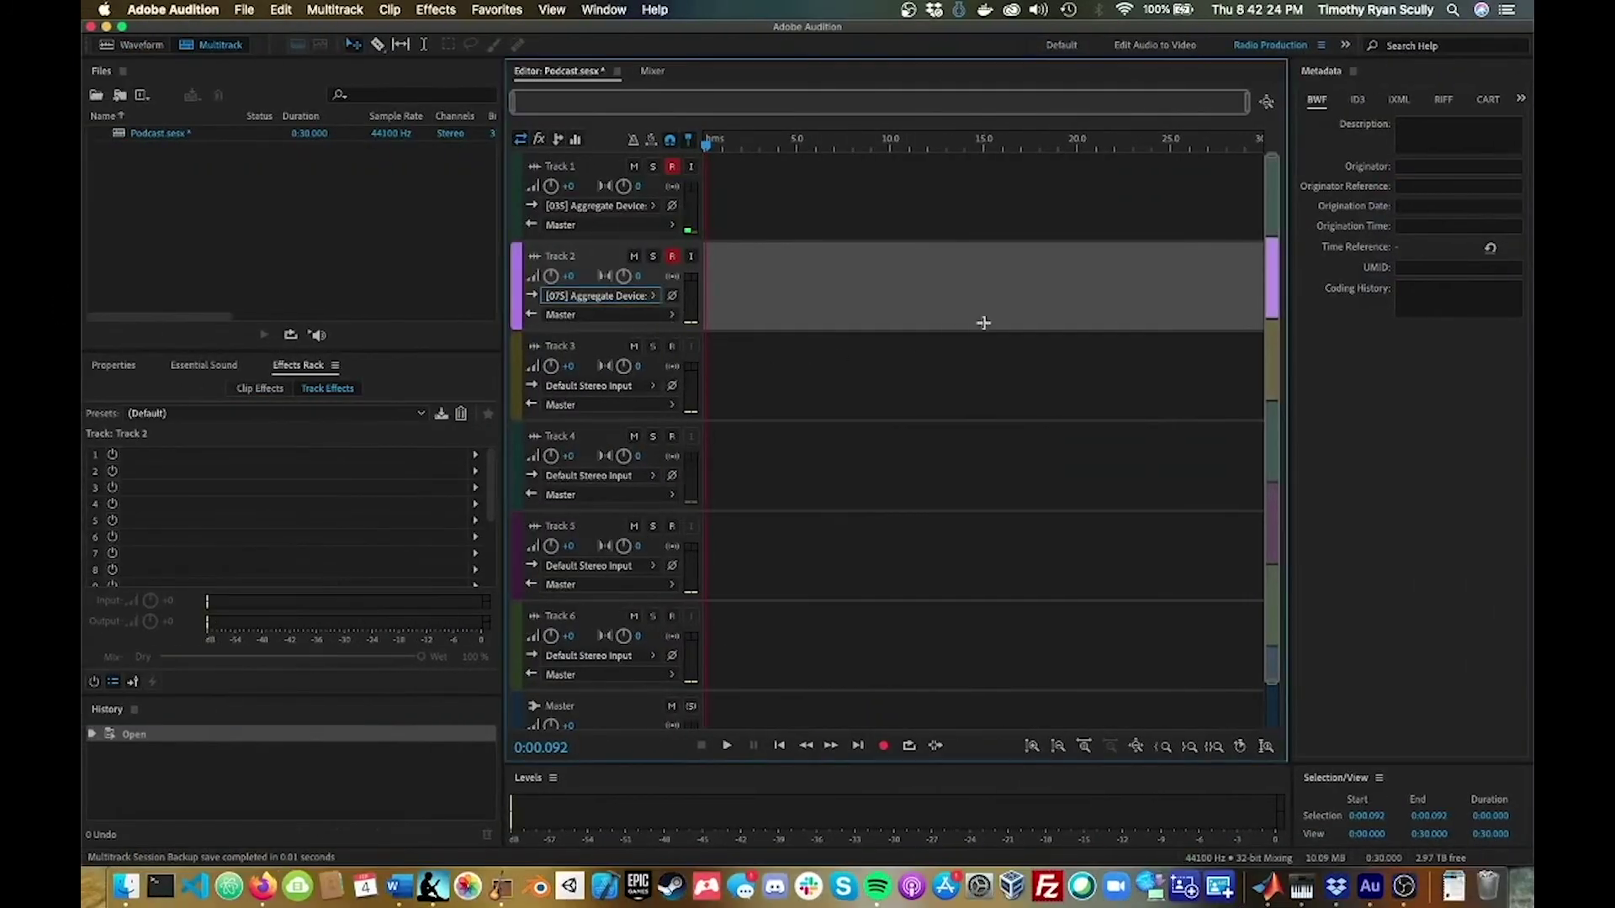
key(ctrl+Up)
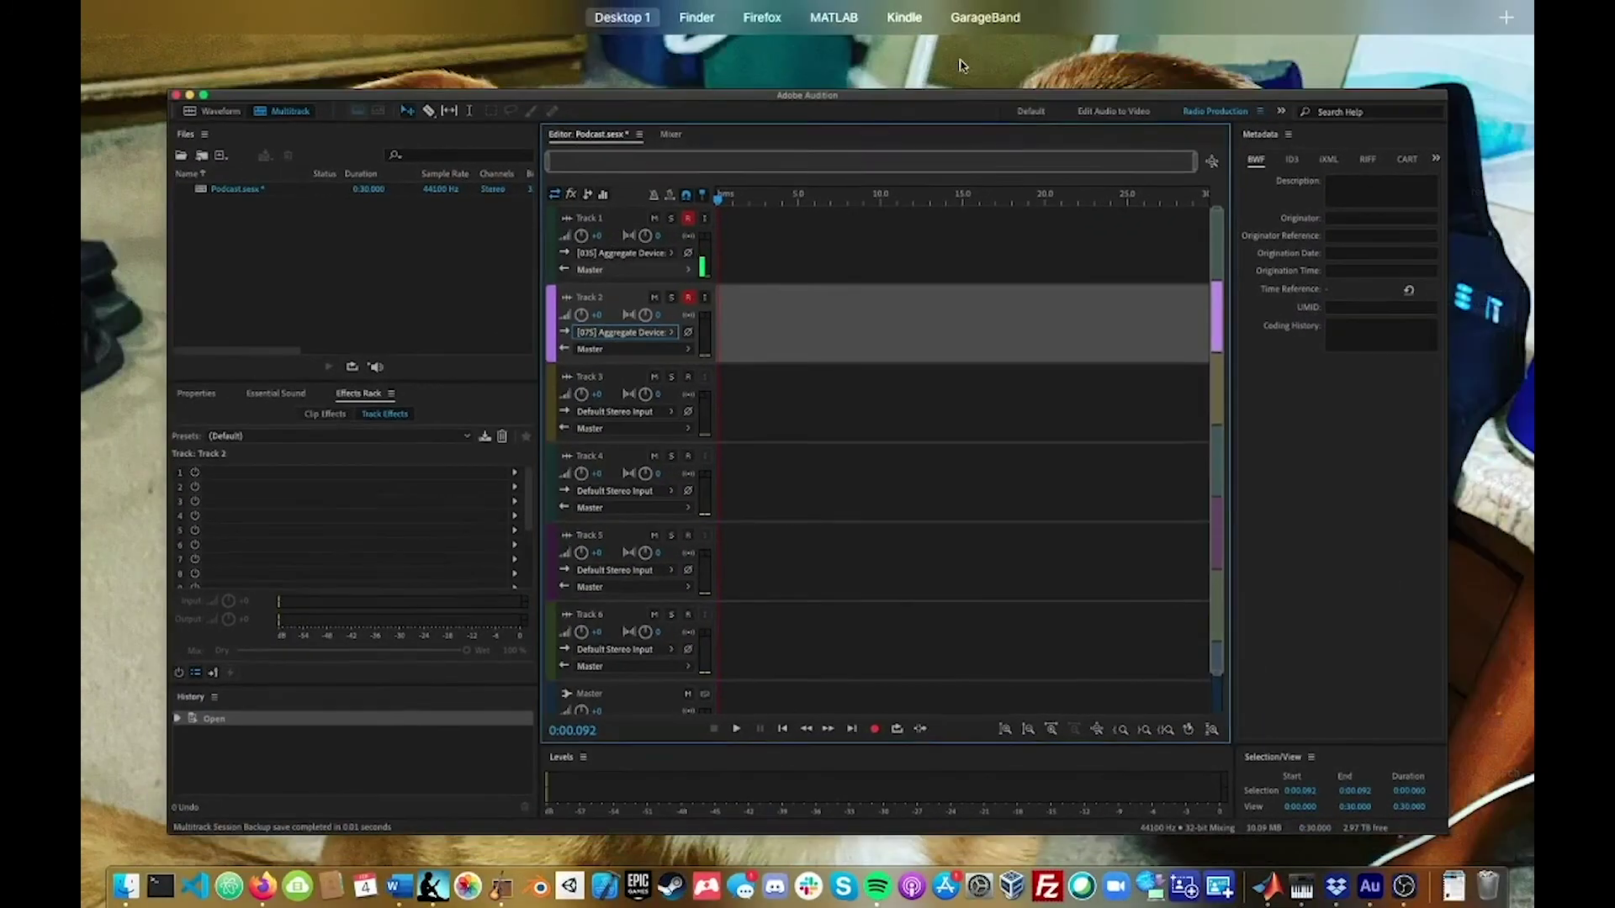
drag(1493, 132, 1497, 126)
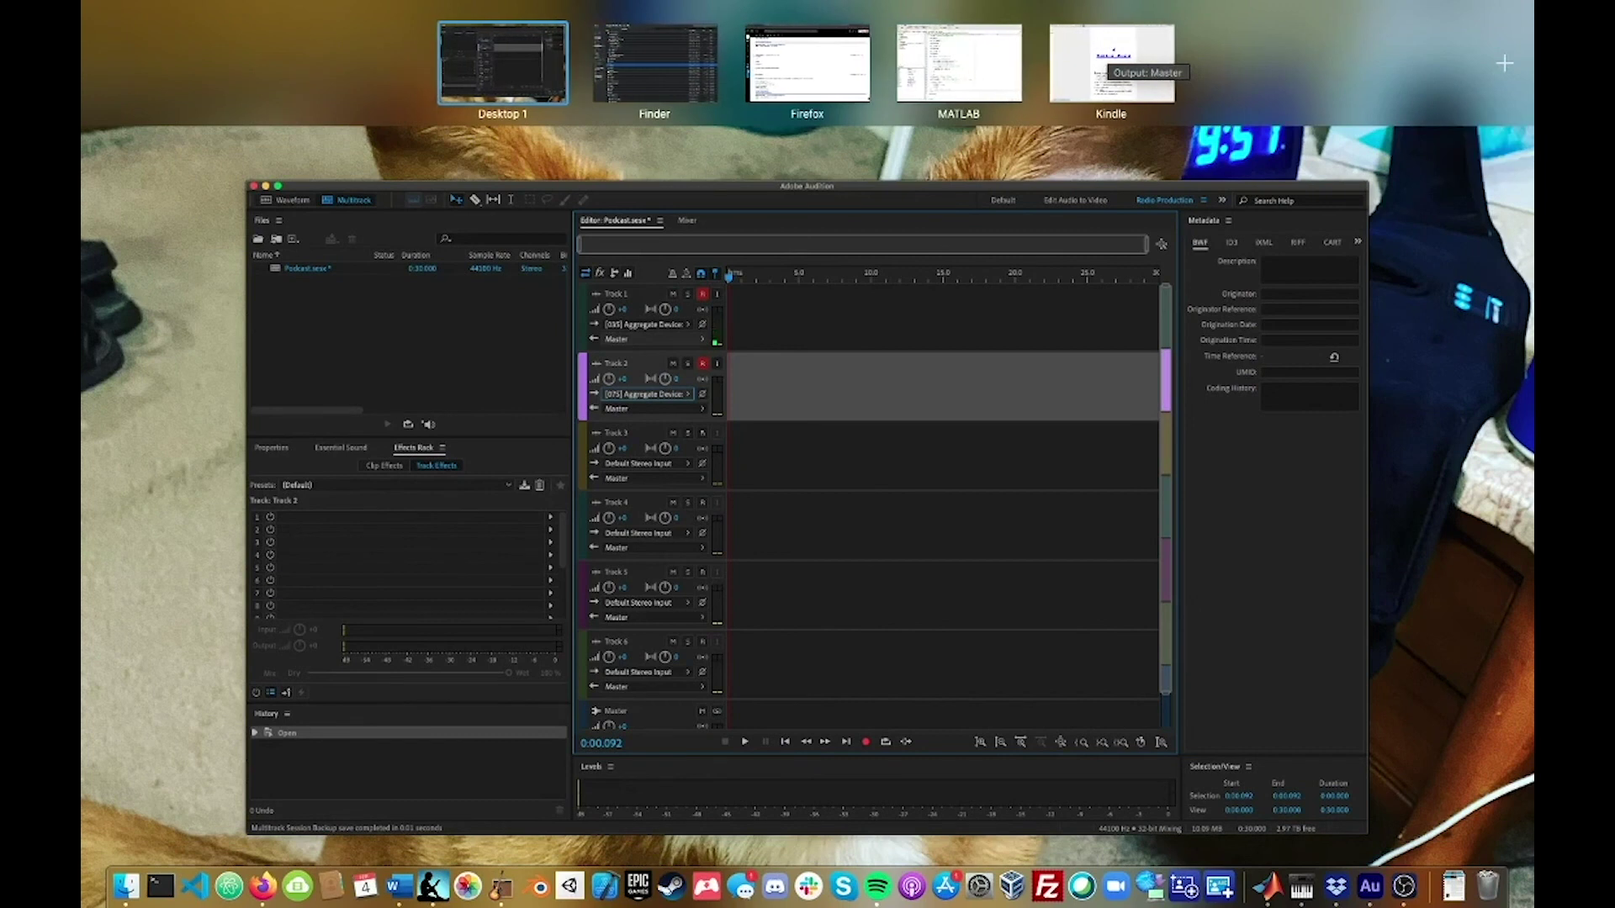
key(Escape)
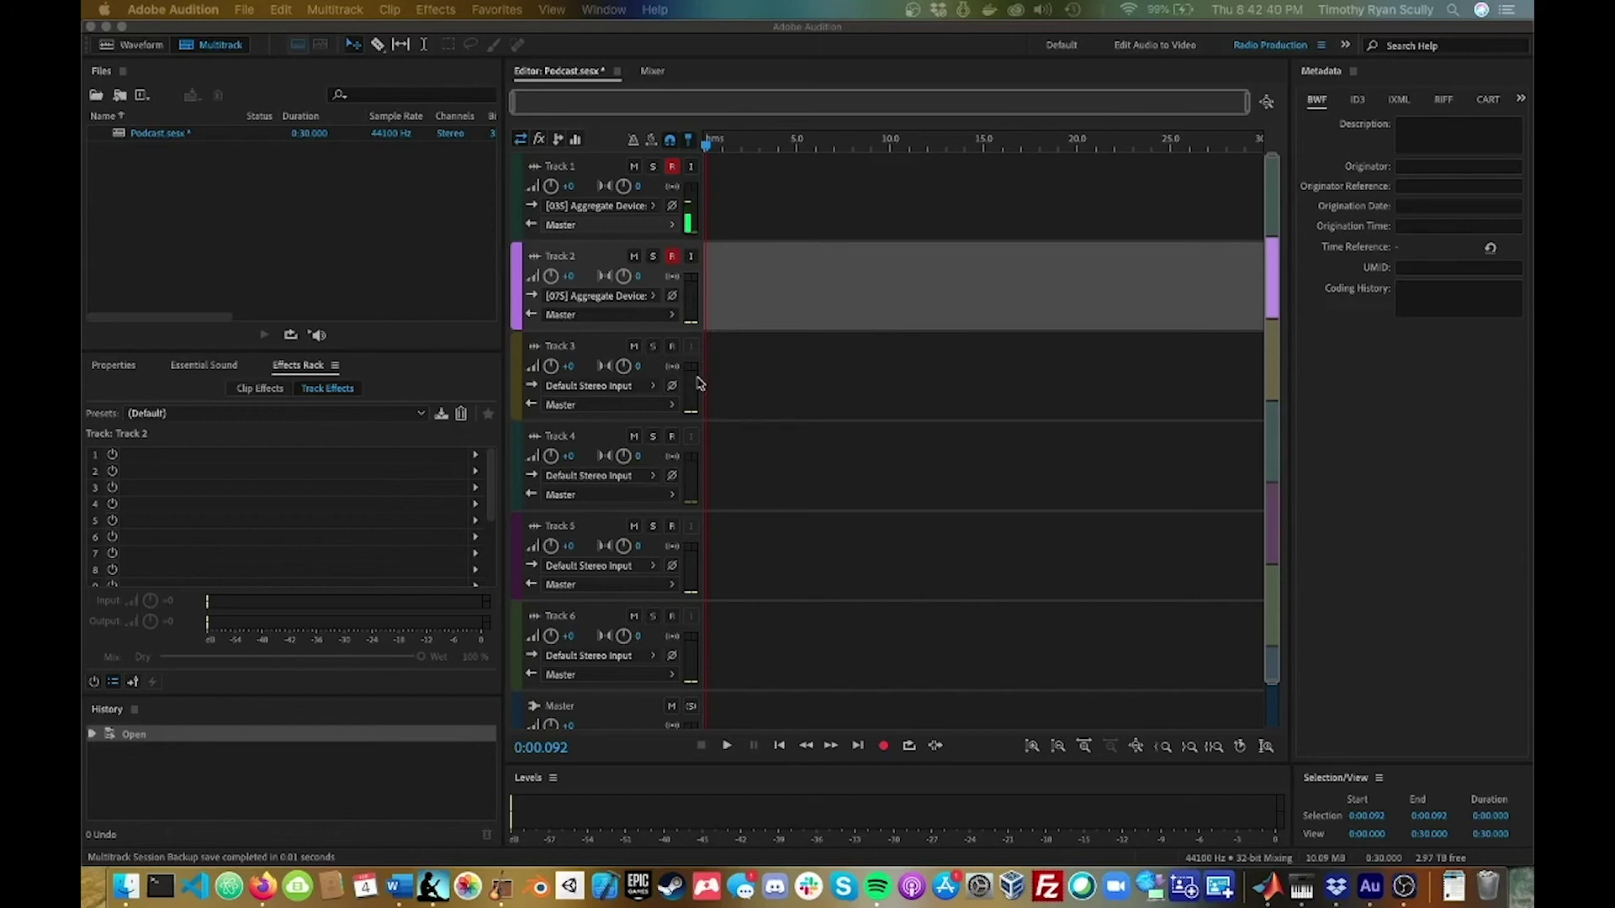
Try recording on the two armed tracks, and disarm Track 2 and Track 1
click(885, 748)
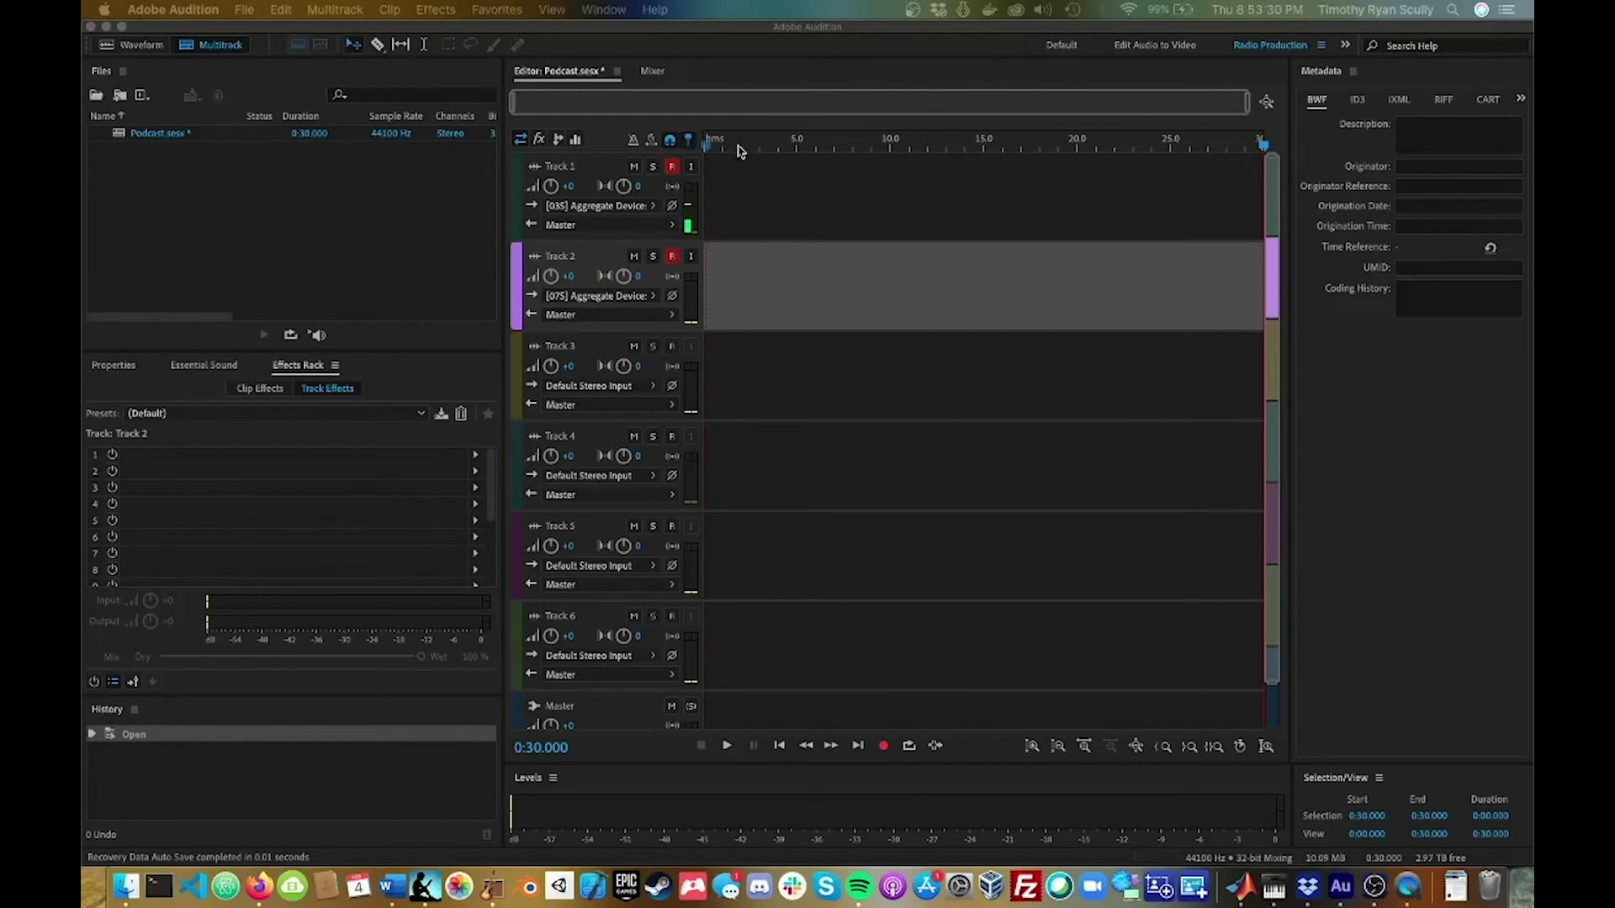
click(673, 258)
click(672, 257)
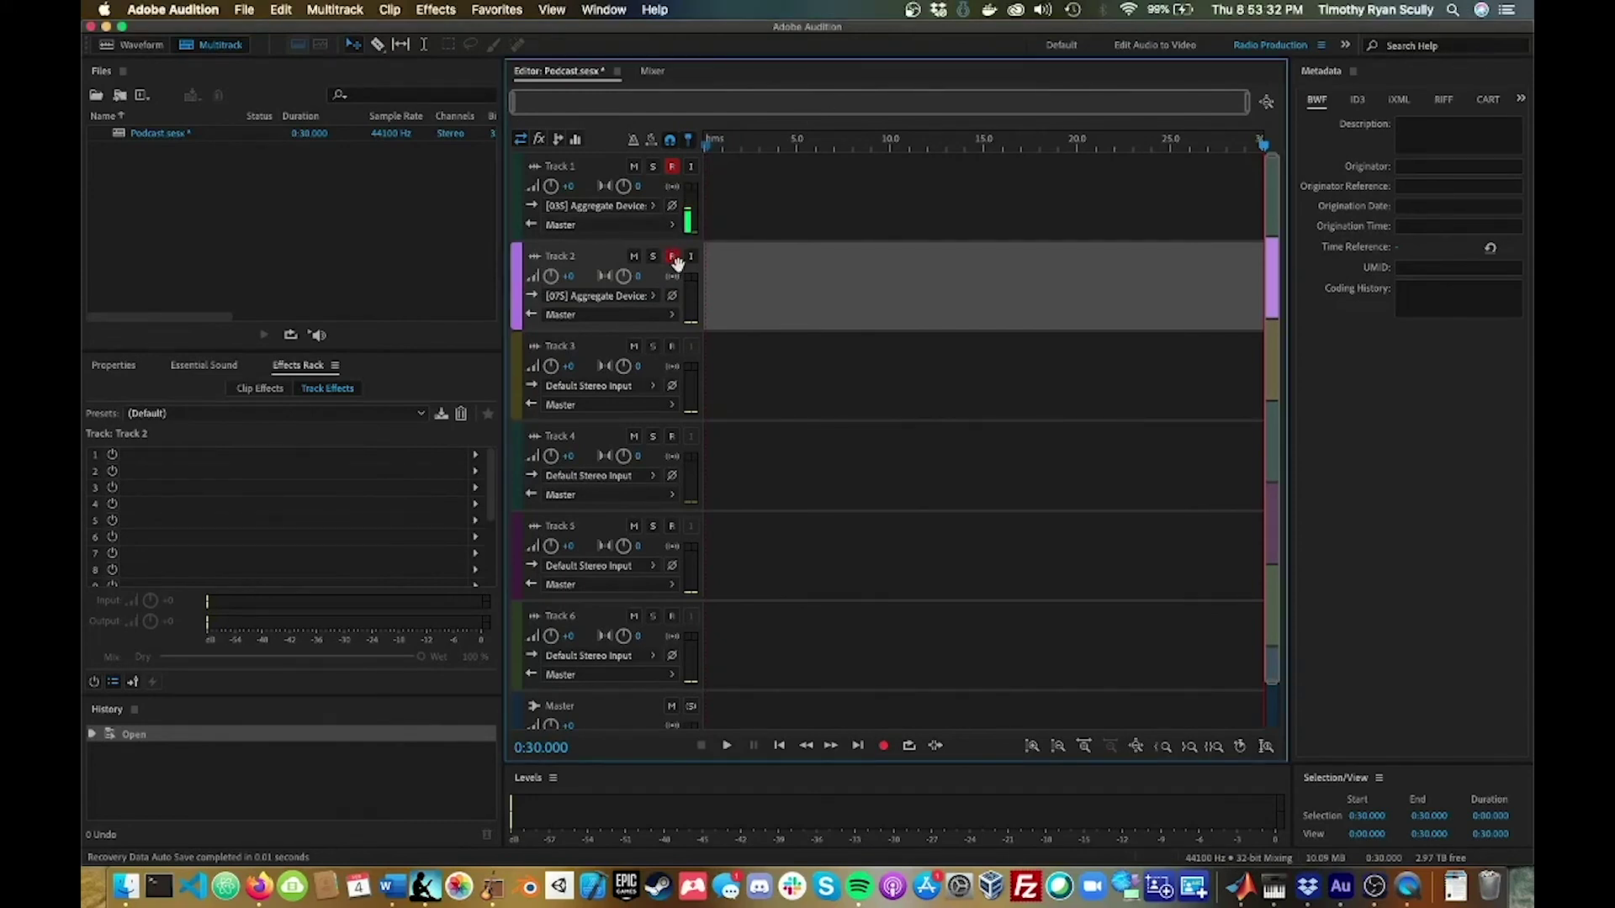
click(672, 166)
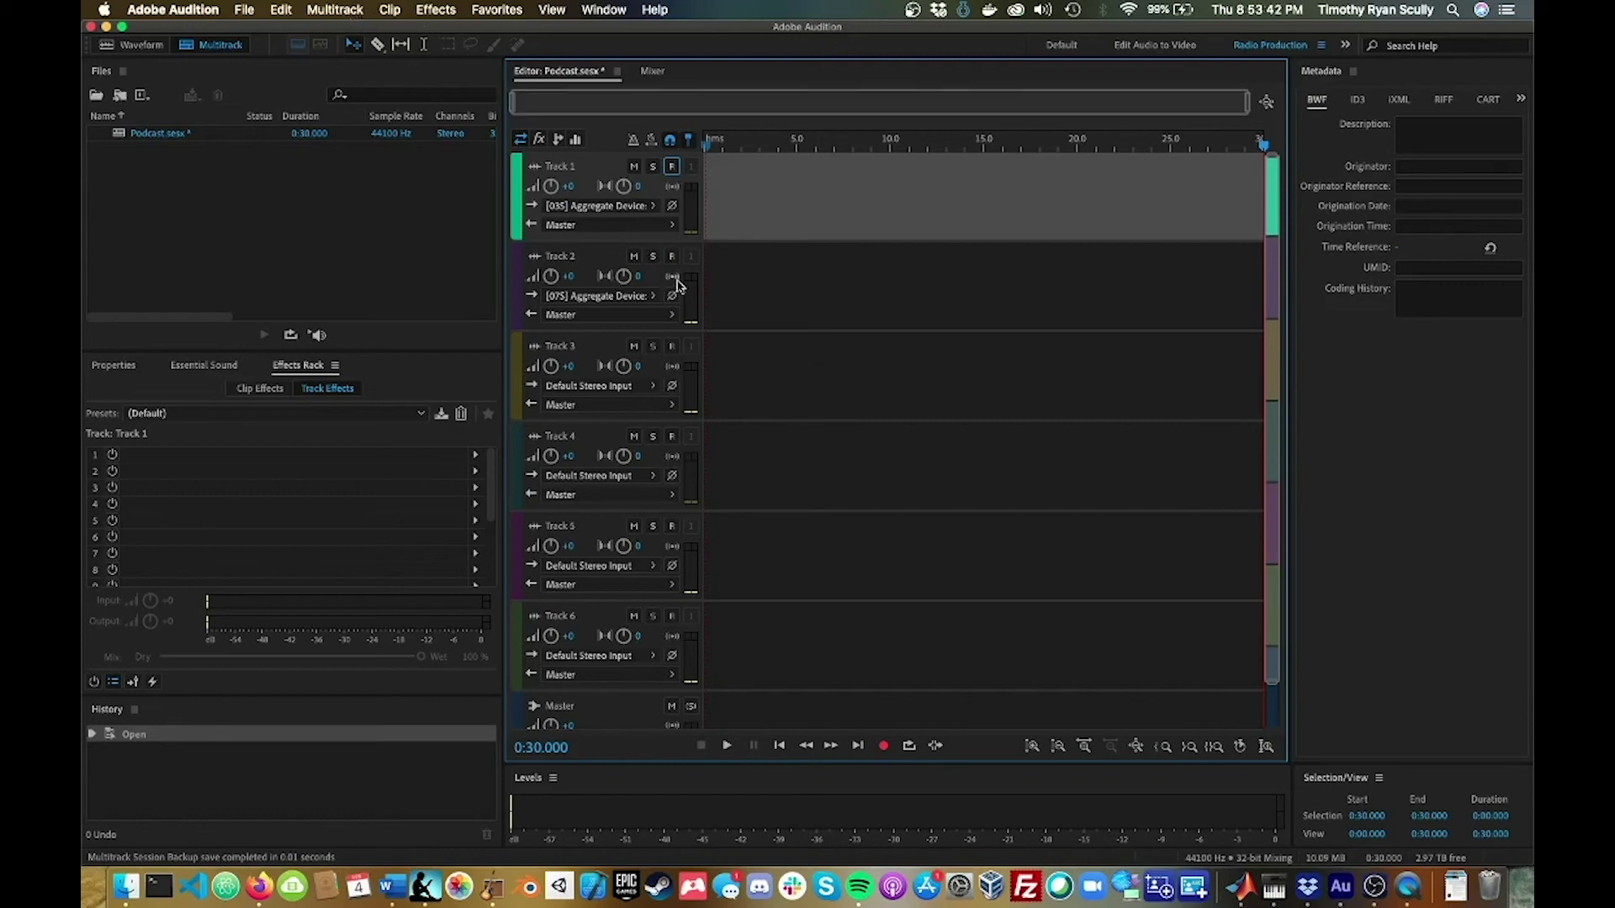
Reselect [03S] Aggregate Device: Logitech USB Microphone: In 1 as Track 1's stereo input
click(655, 211)
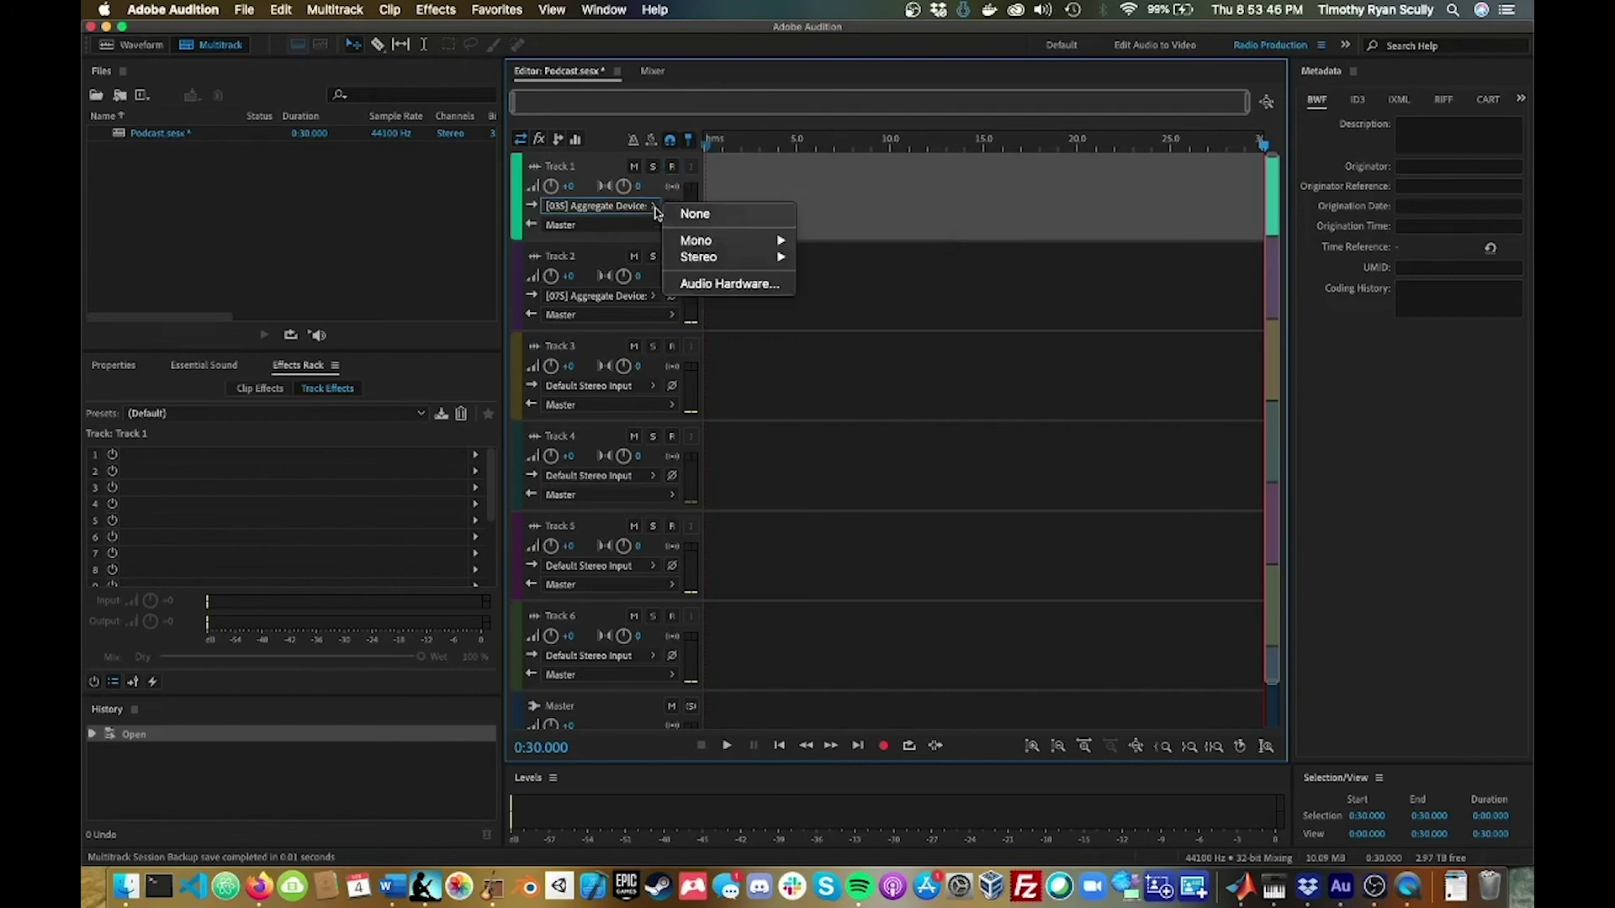
mouse_move(714, 263)
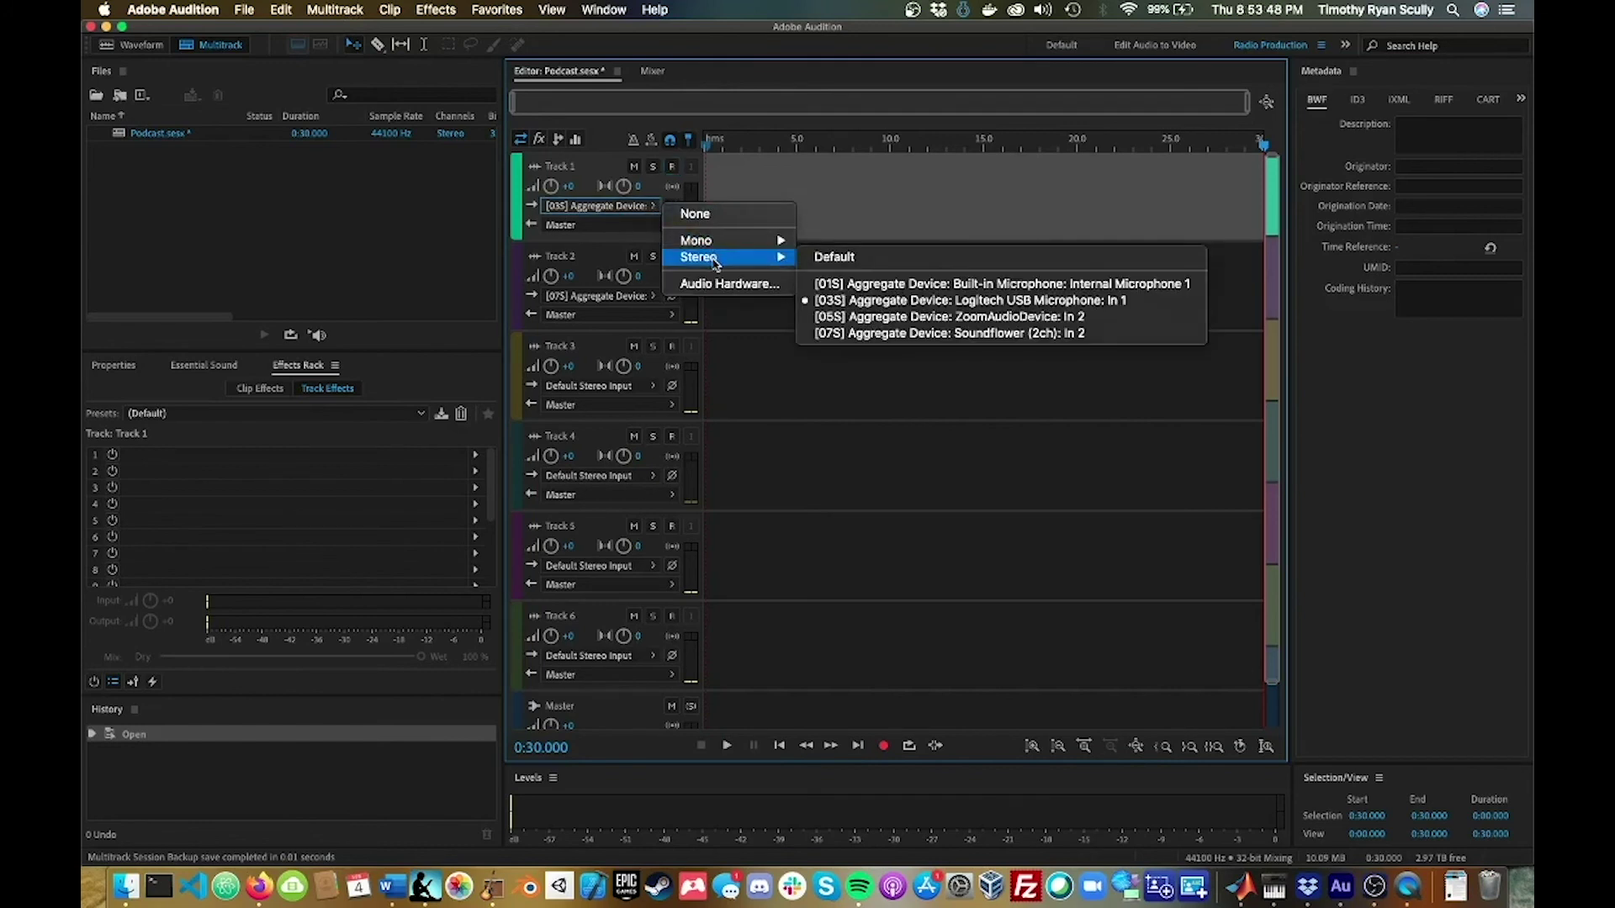
click(910, 301)
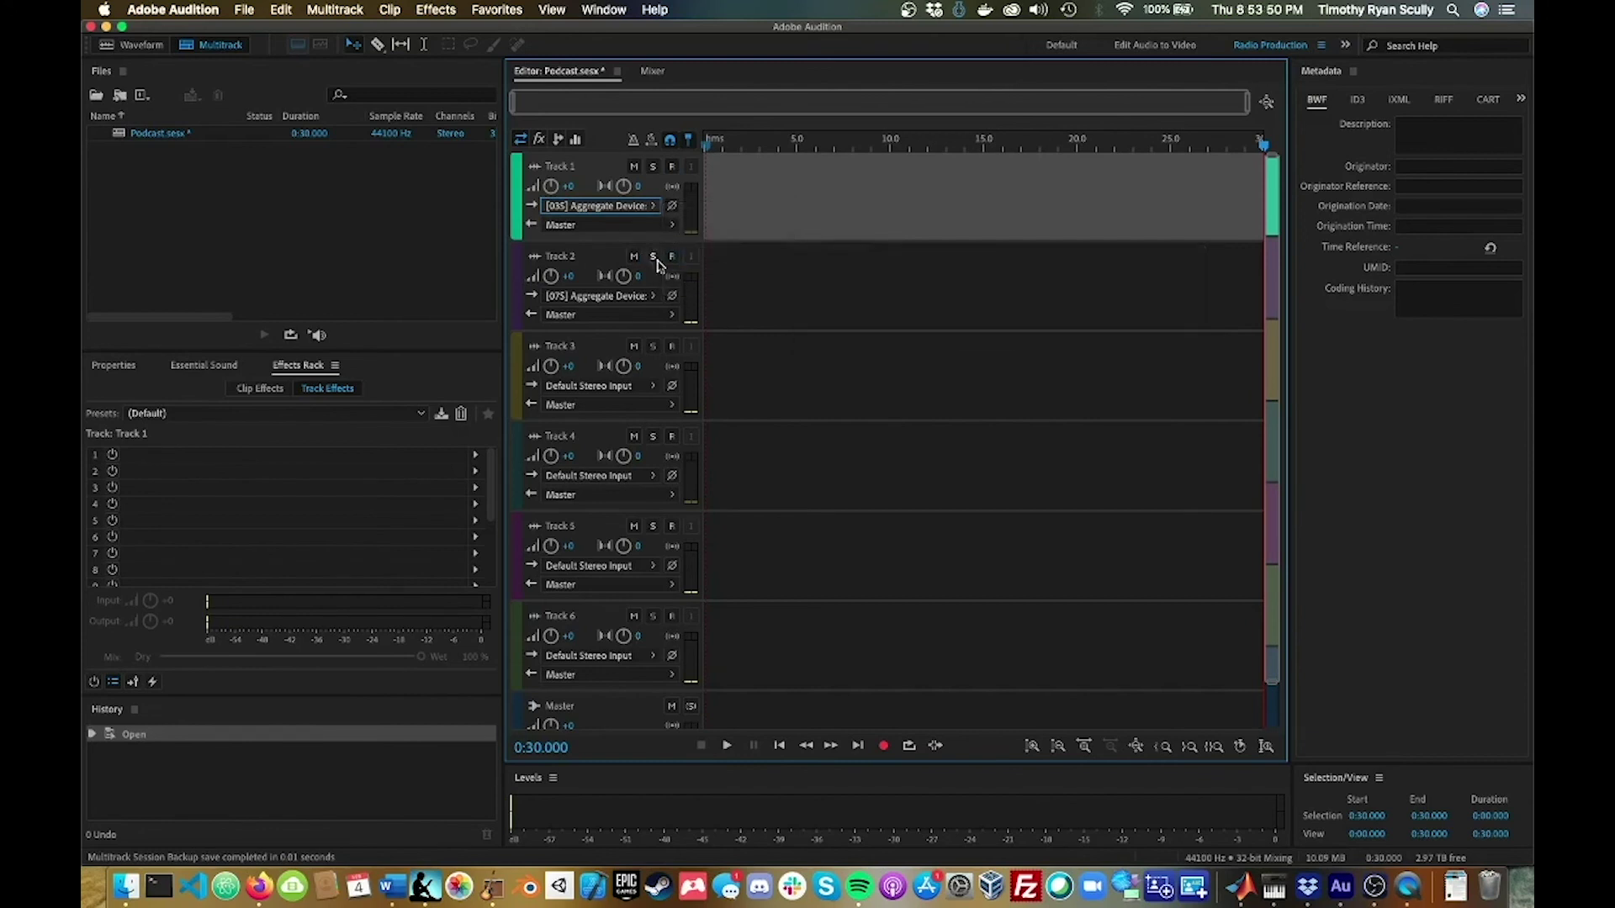
Rename Track 1 as Mic
click(559, 167)
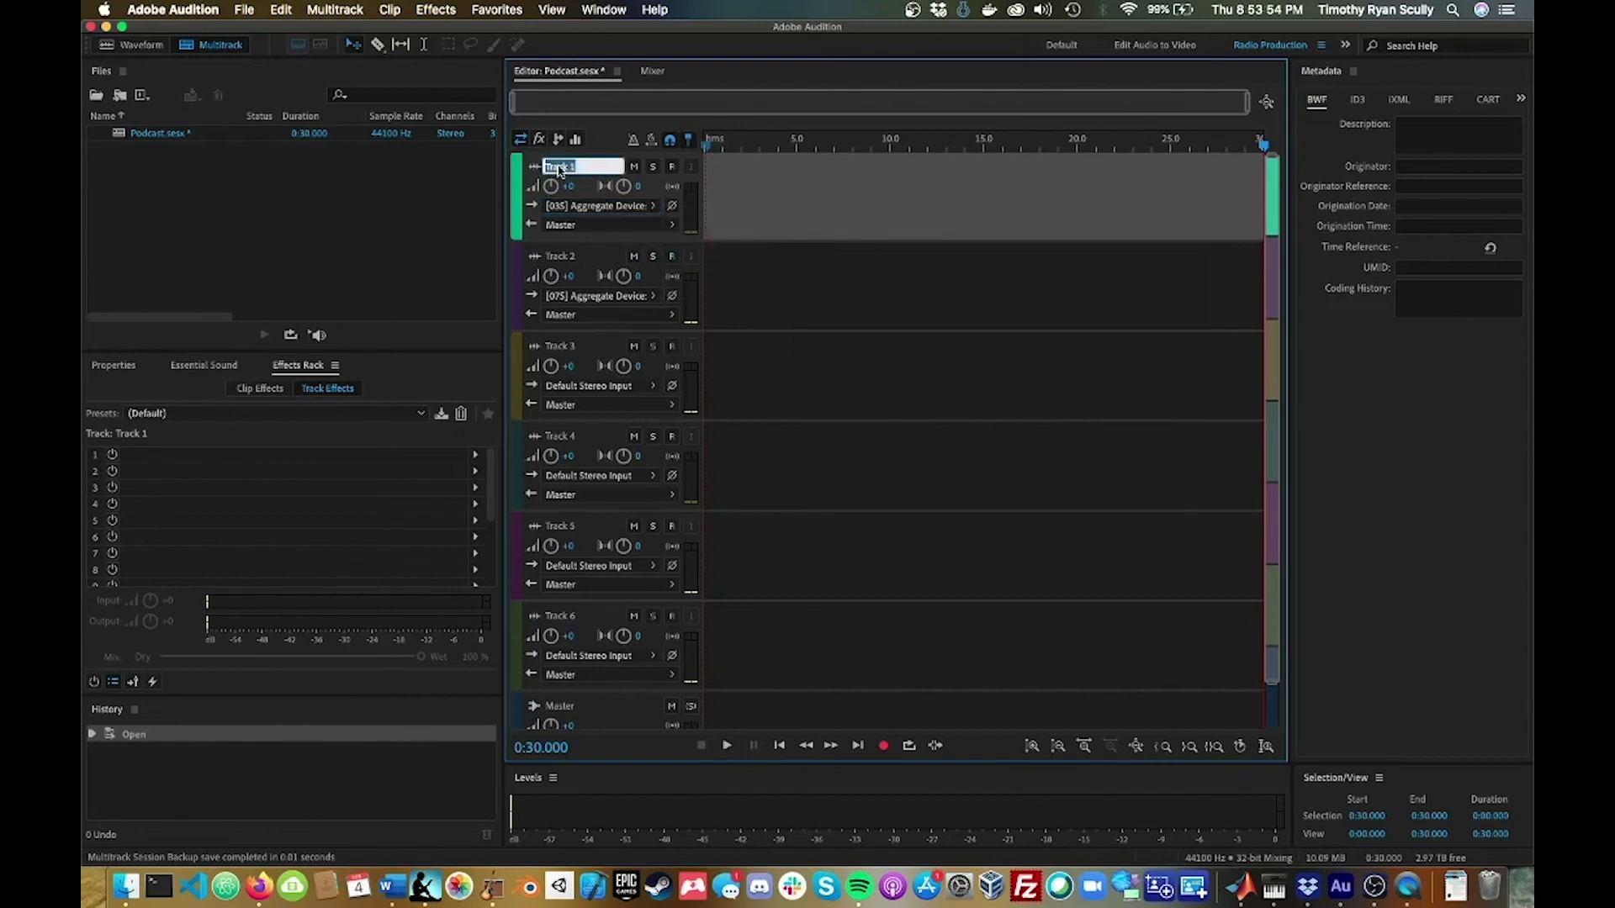
text(Mic)
key(Return)
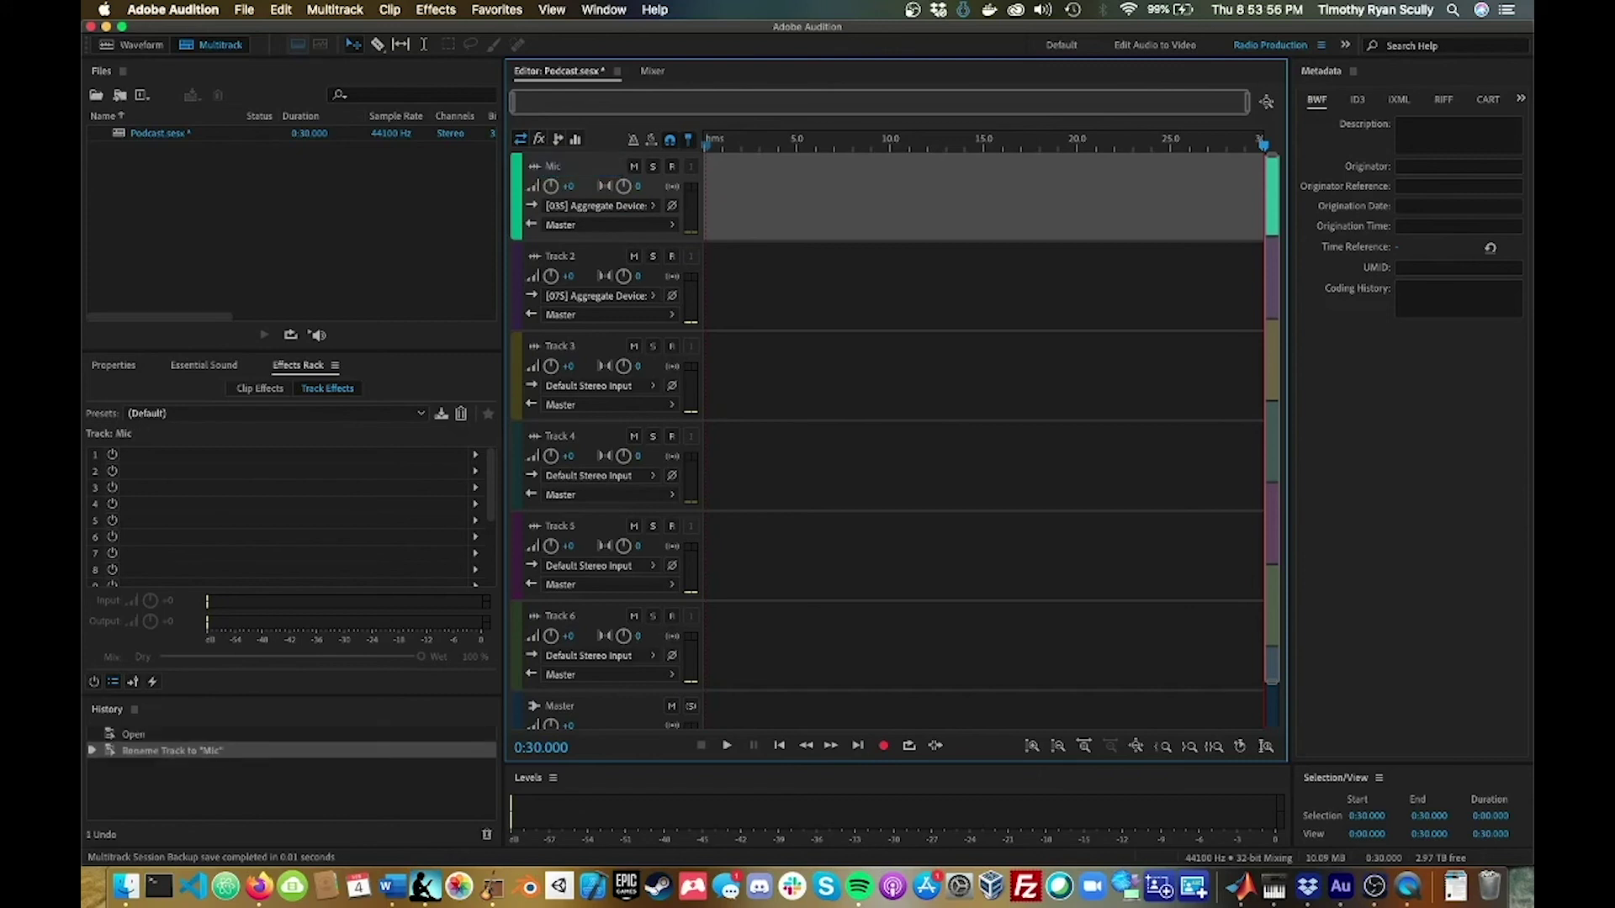
Rename Track 2 as Music and Track 3 as Sound
click(560, 260)
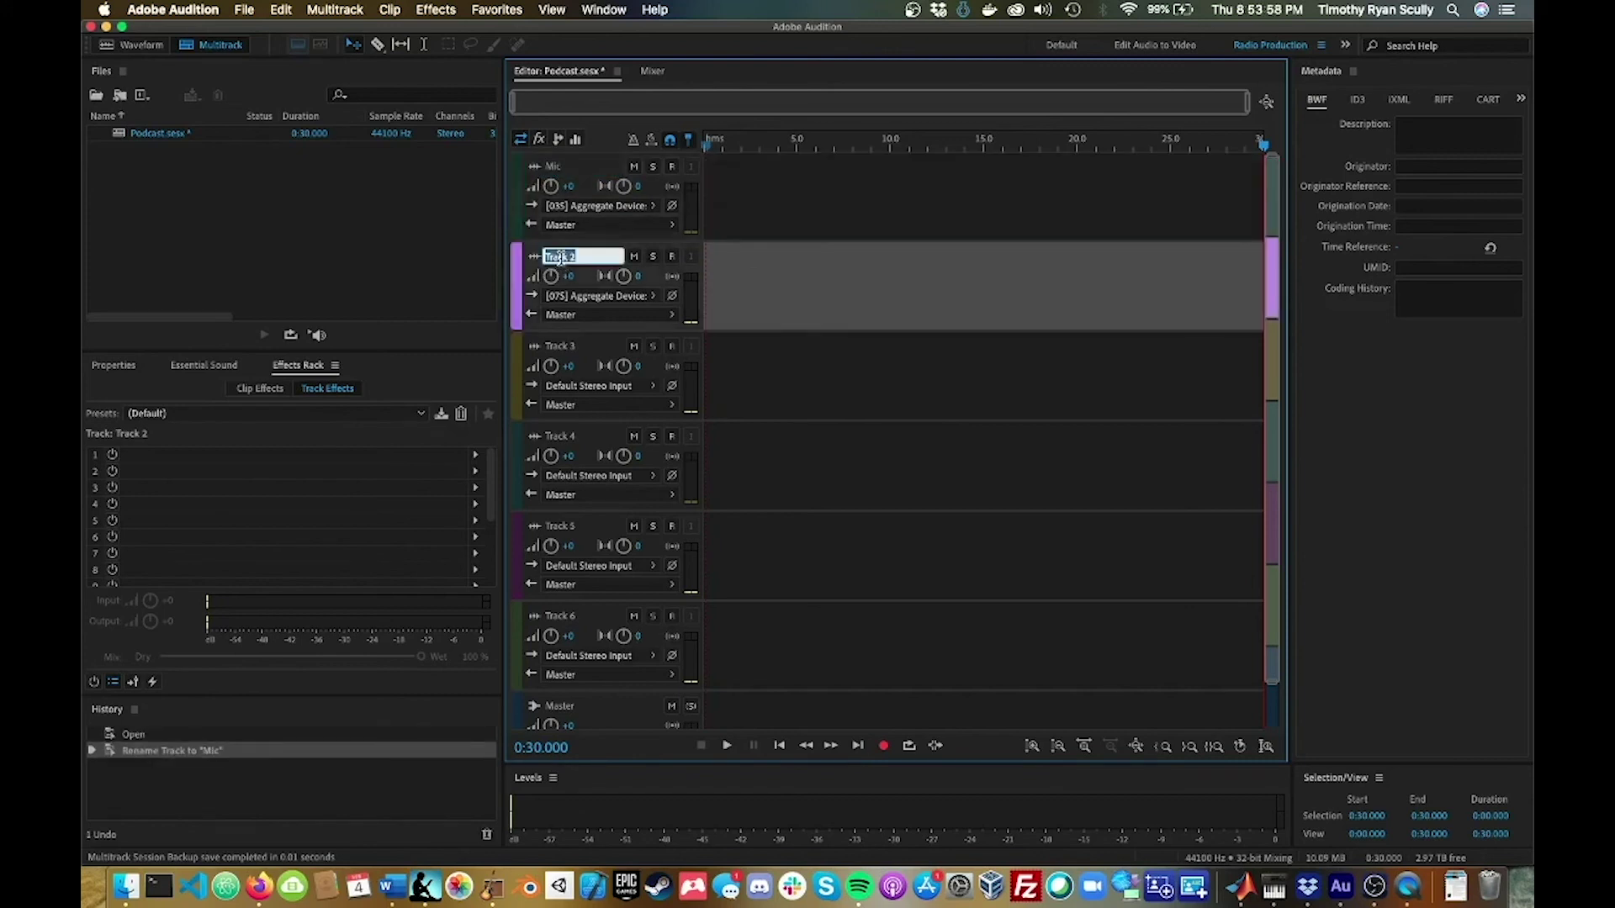
text(Music)
click(573, 347)
text(Sound)
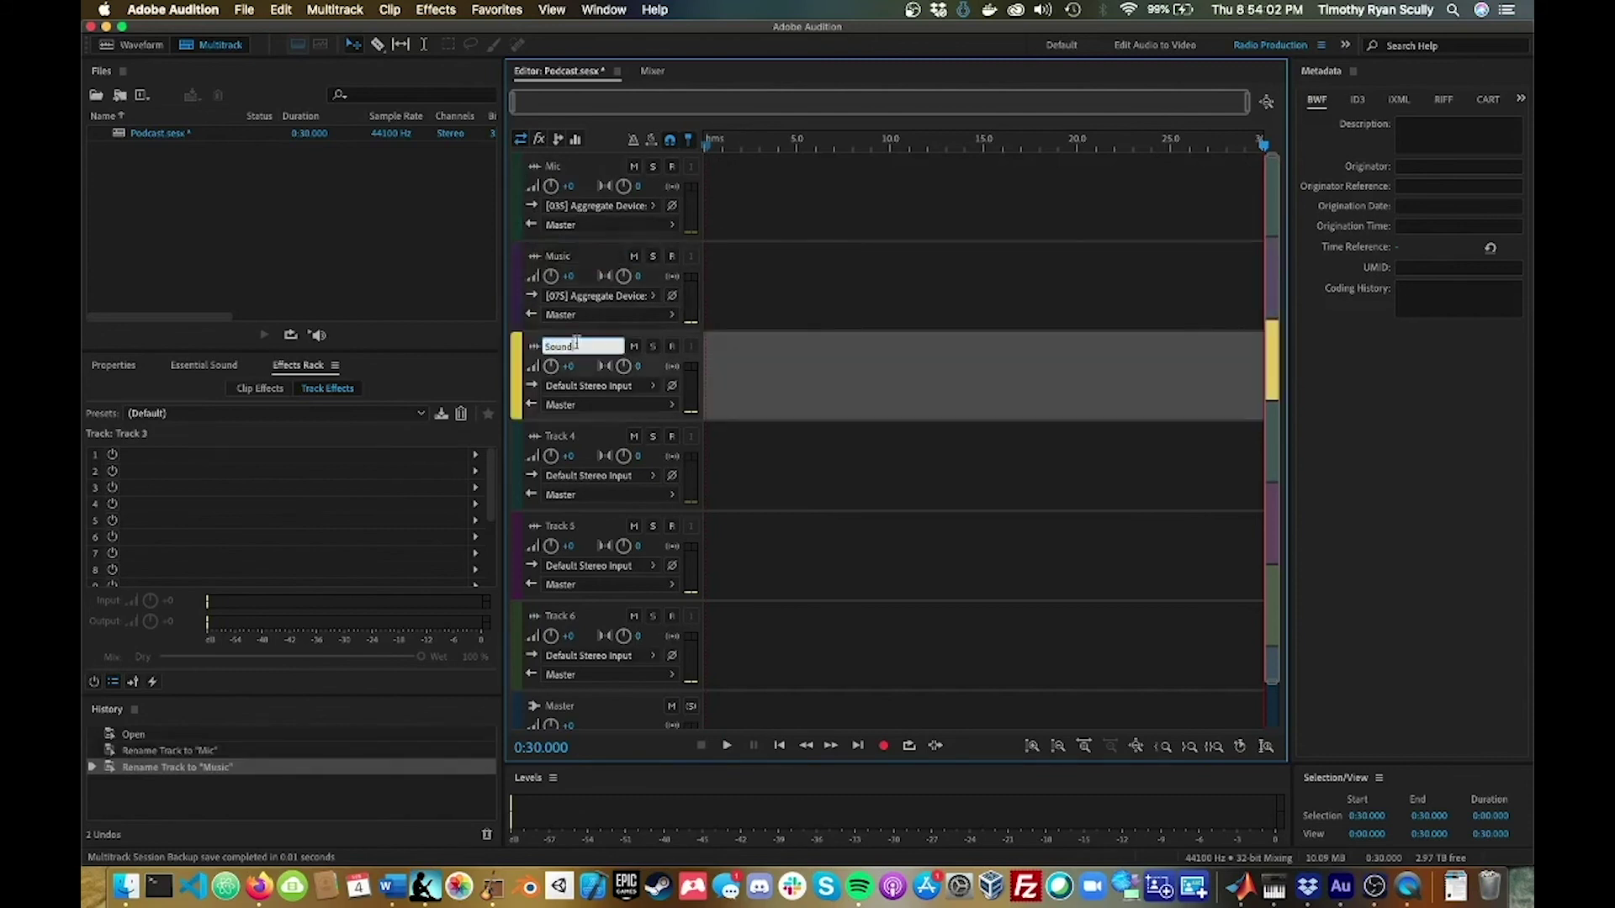
Set the Sound track's stereo input to [07S] Aggregate Device: Soundflower (2ch): In 2
click(636, 387)
mouse_move(727, 437)
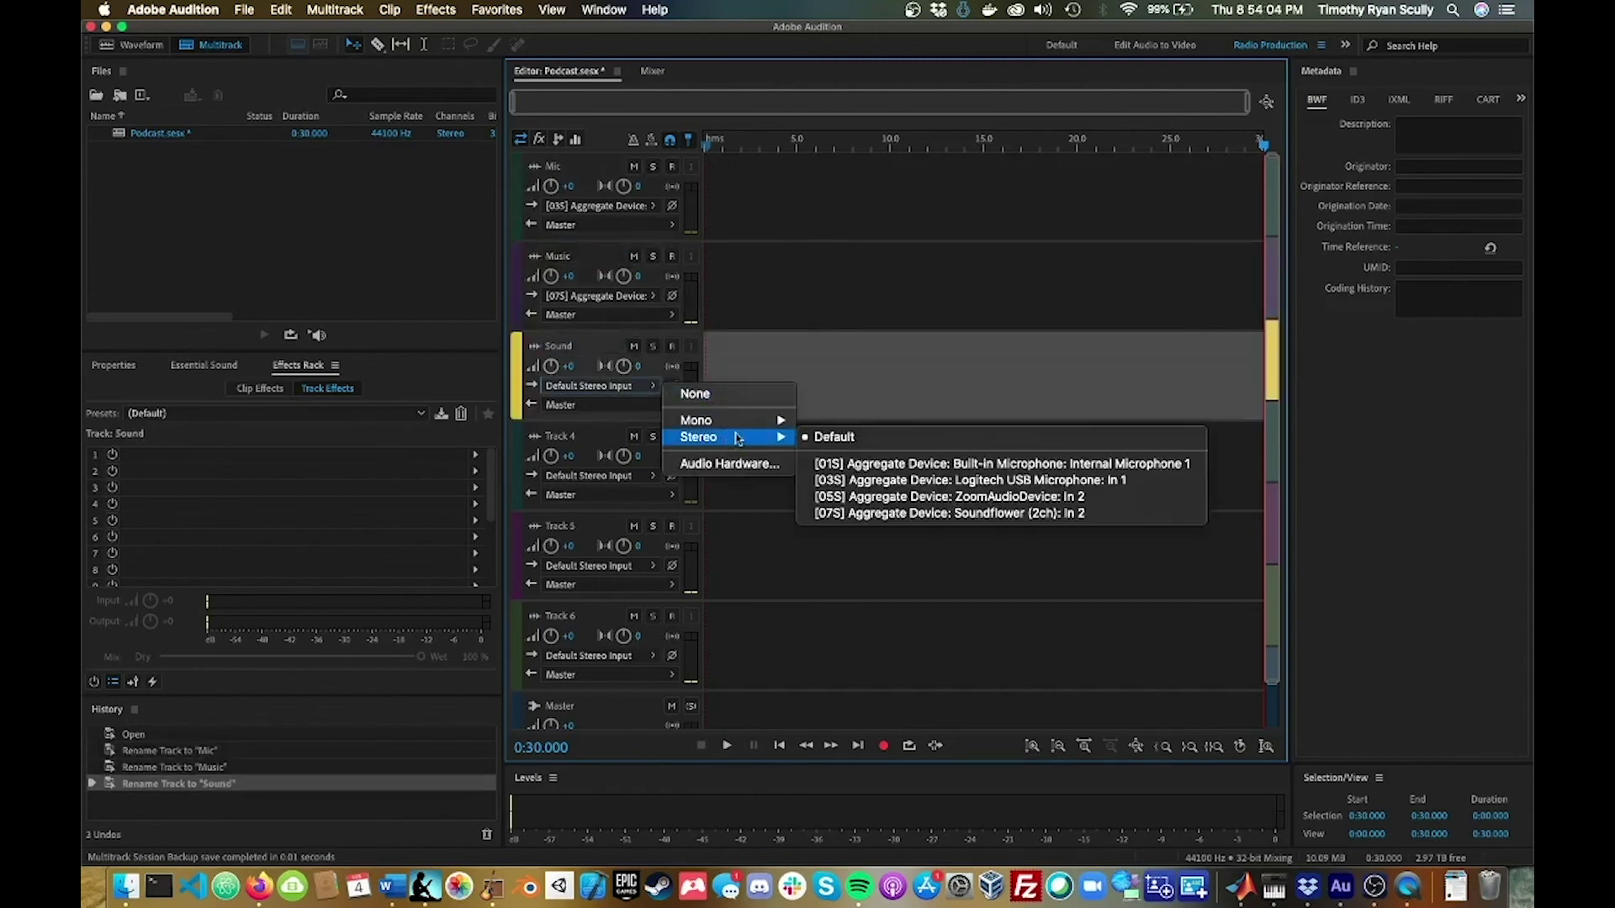
click(912, 513)
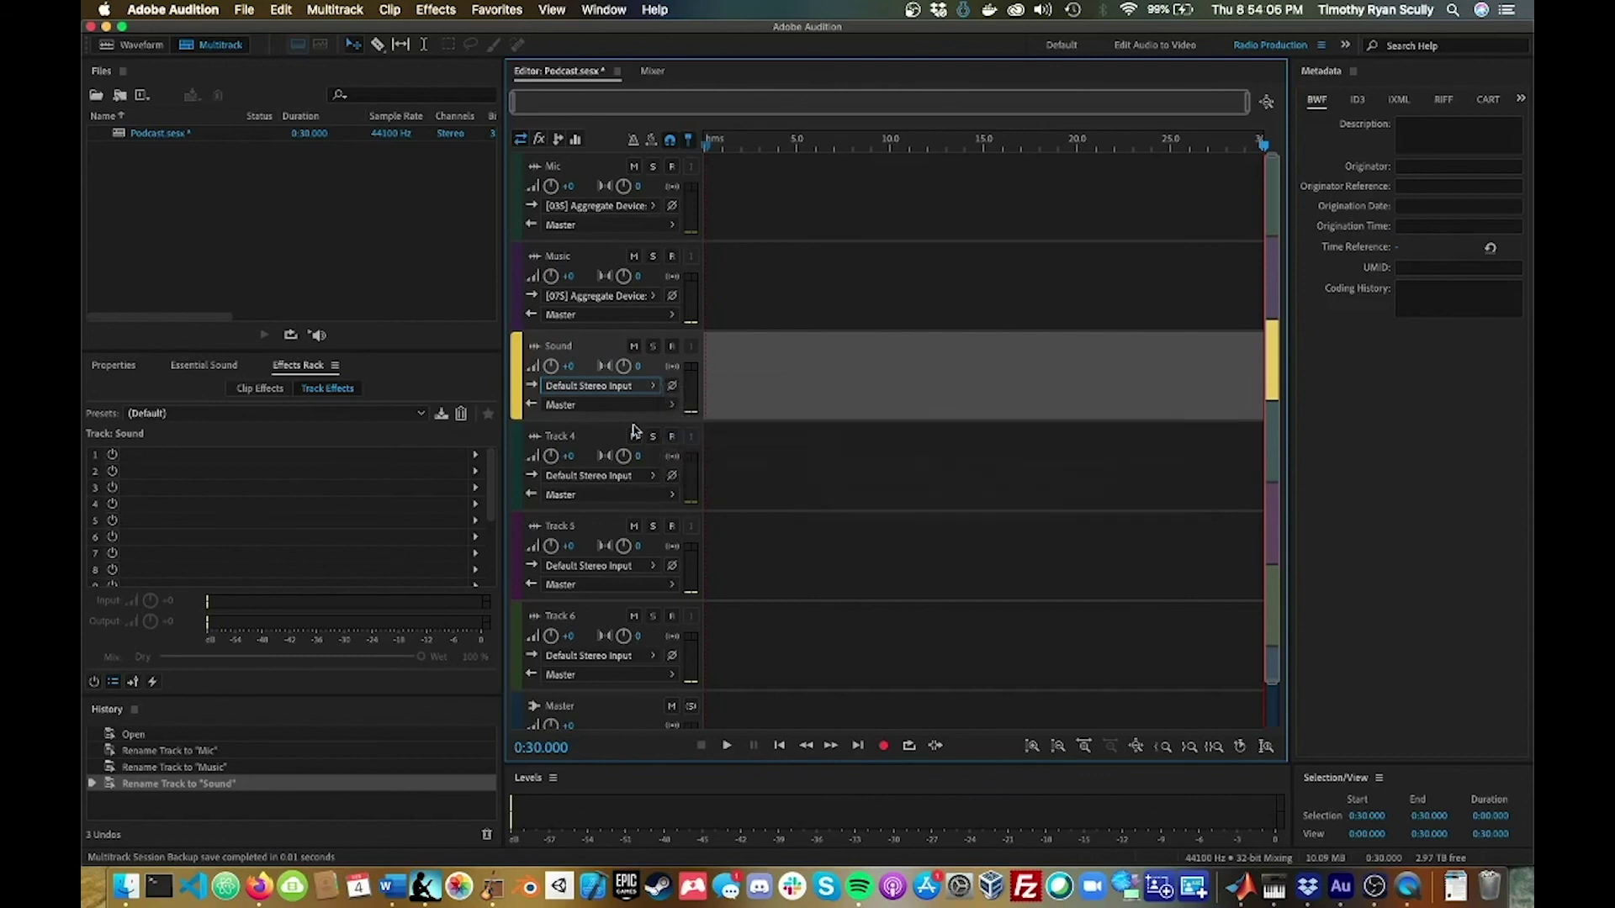
Rename Track 4 as Zoom and set its stereo input to [05S] Aggregate Device: ZoomAudioDevice: In 2
click(588, 439)
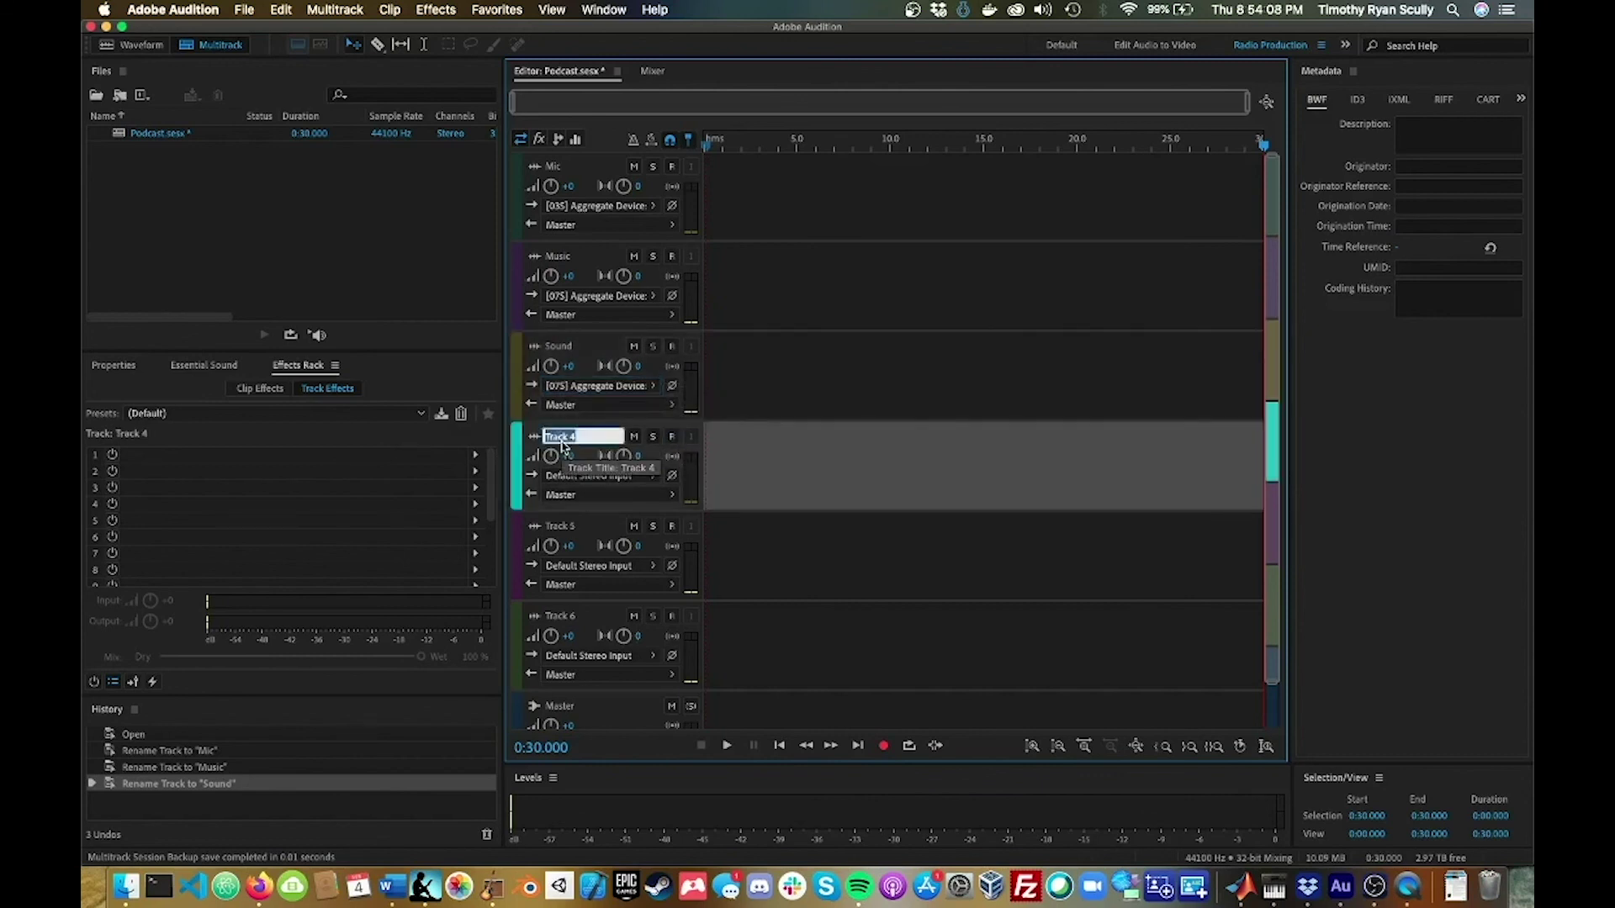
click(563, 439)
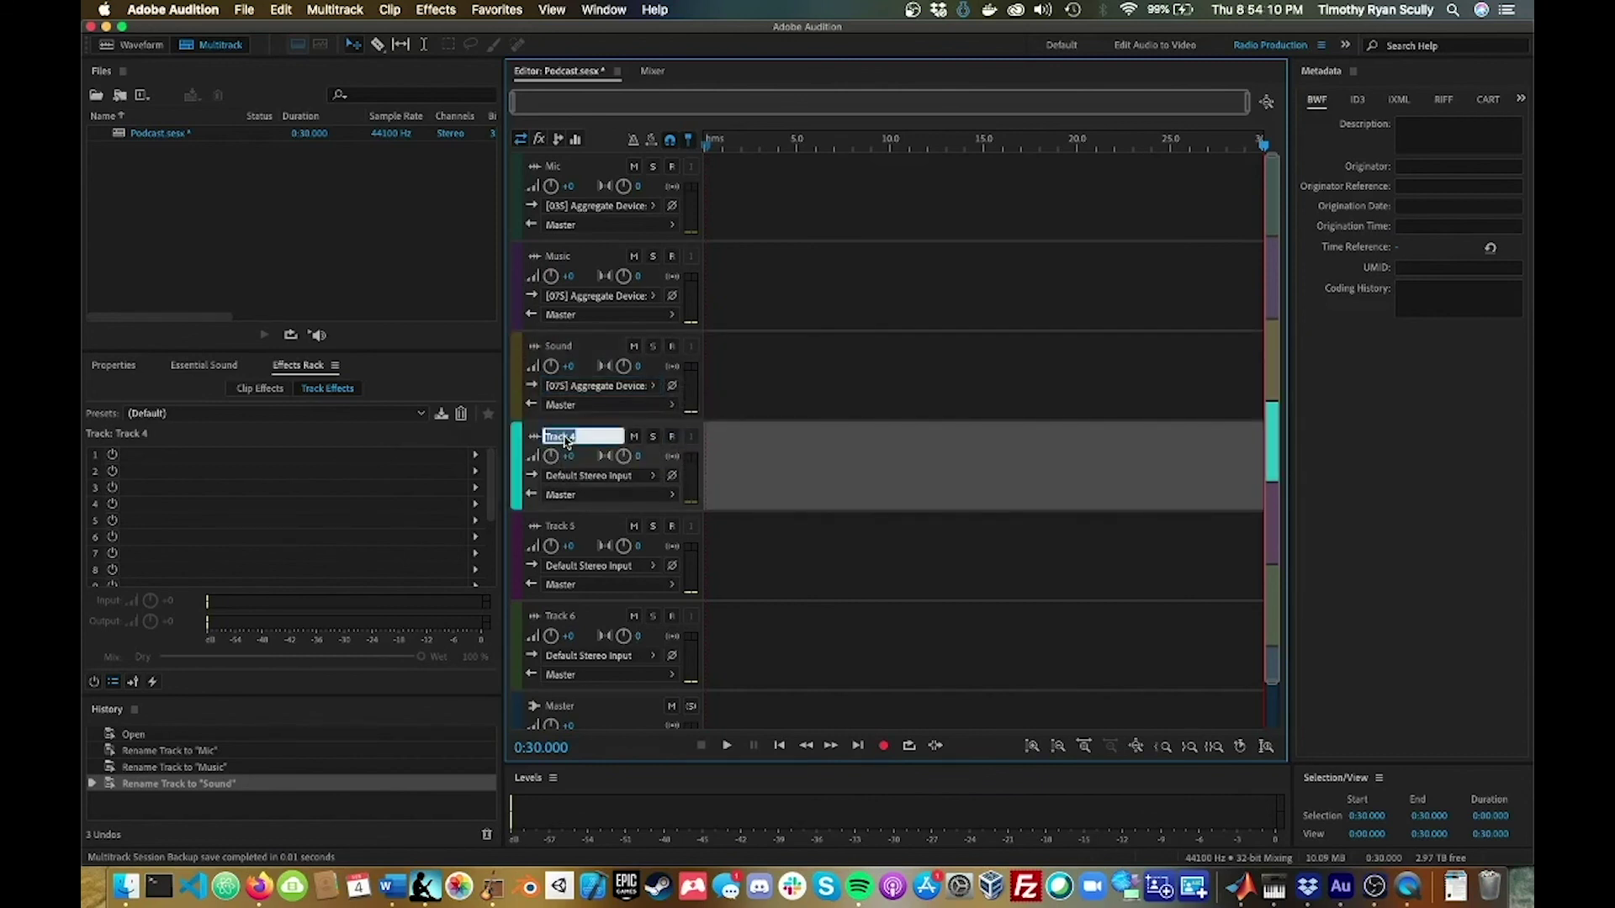
text(Zoom)
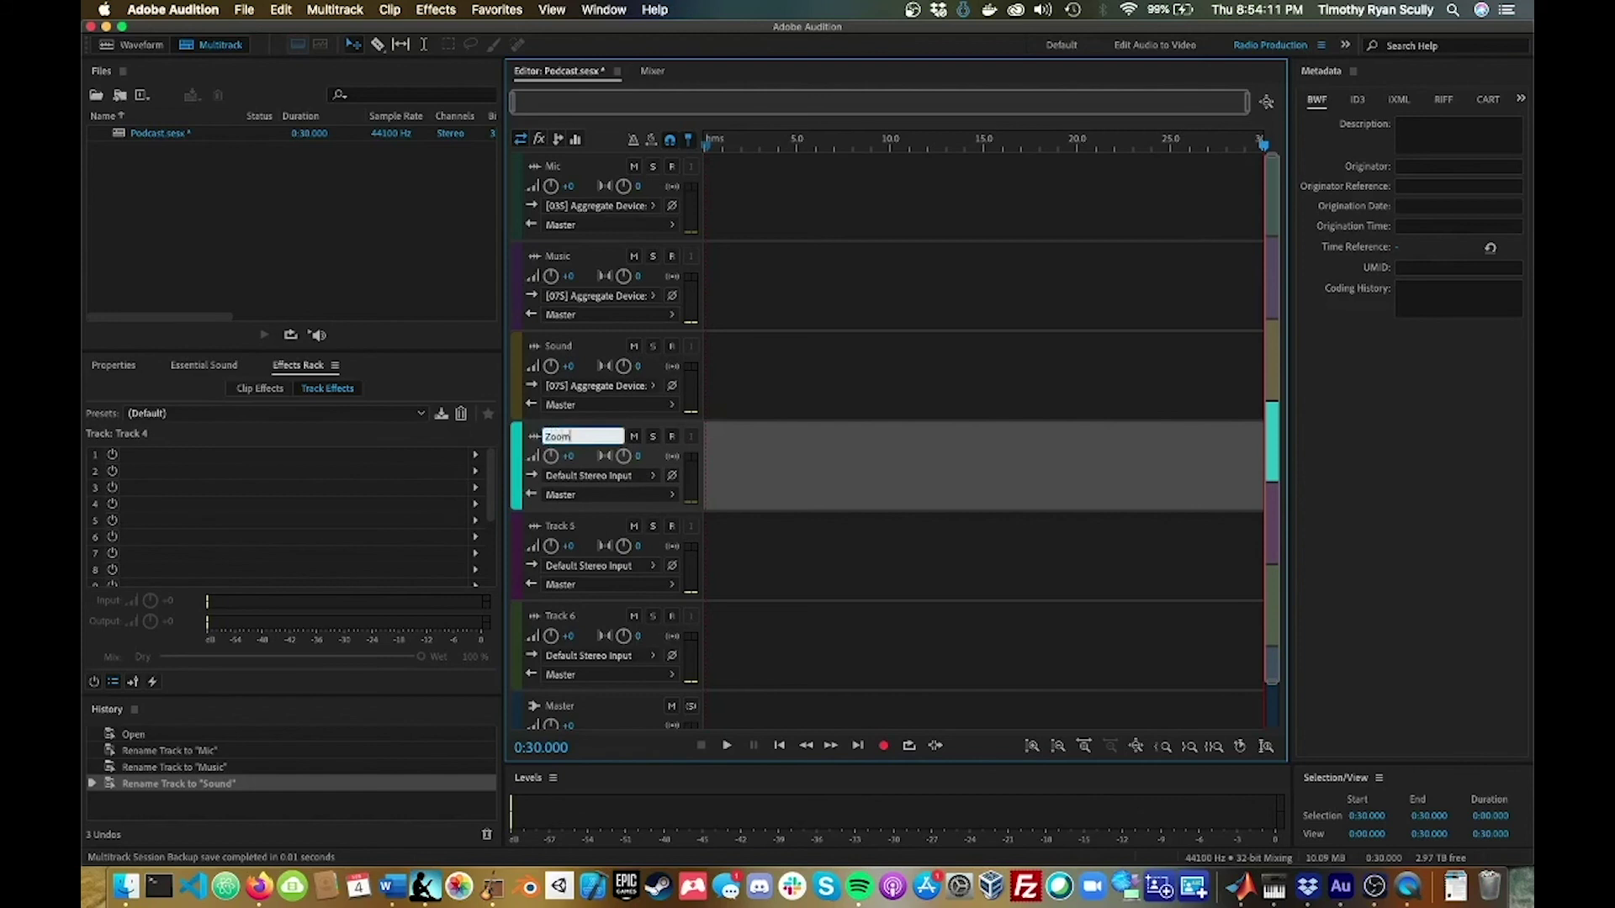
click(610, 475)
mouse_move(729, 514)
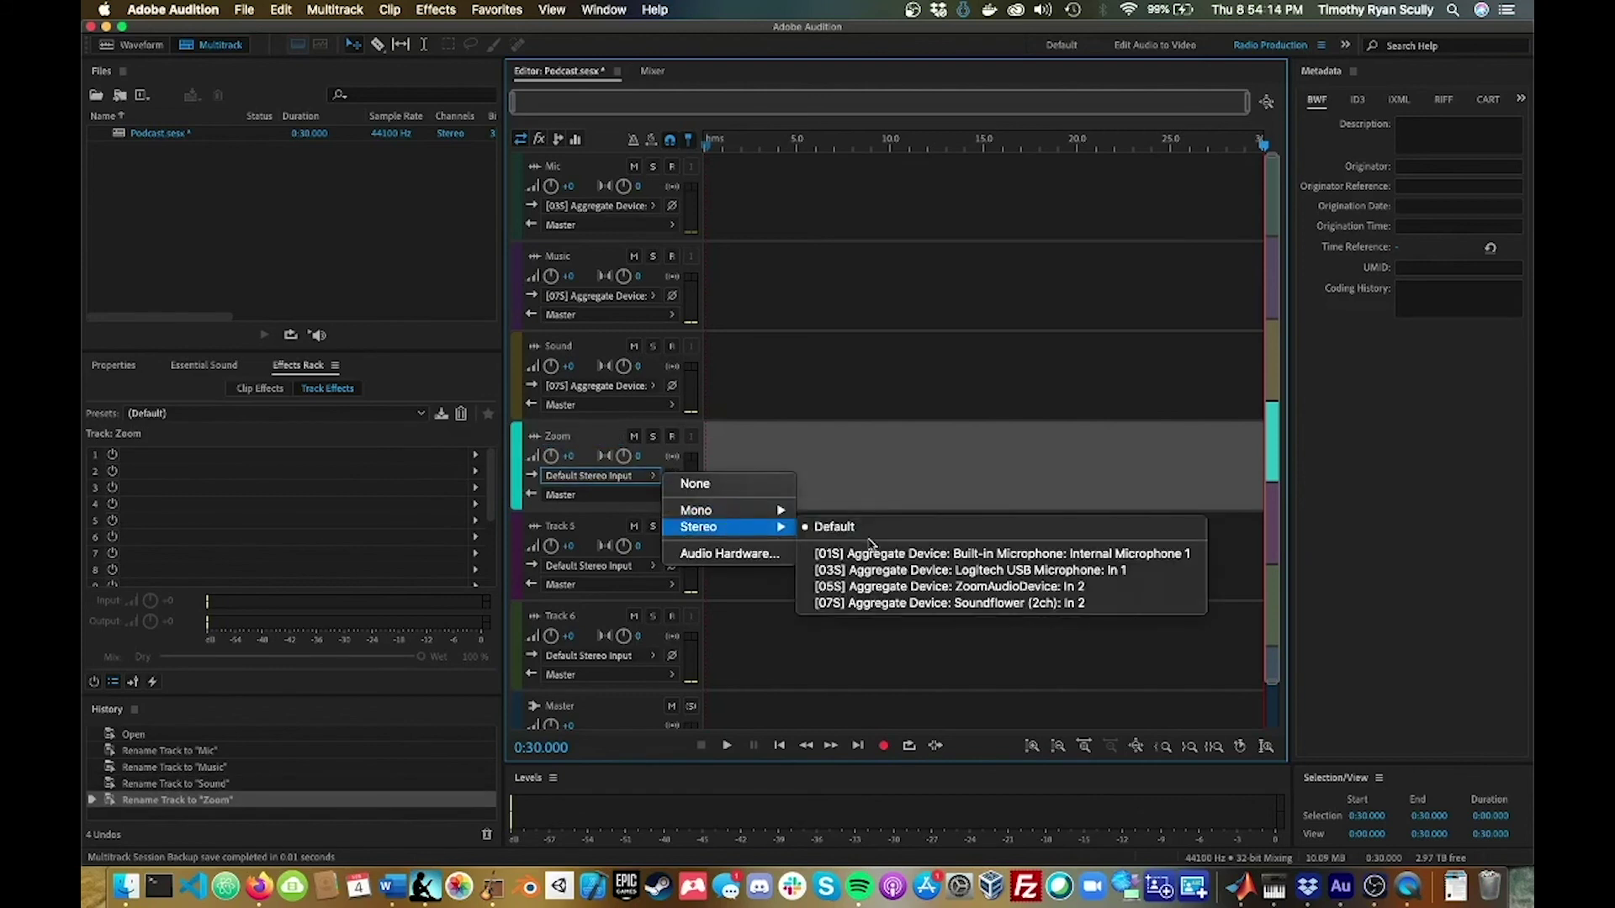
click(889, 587)
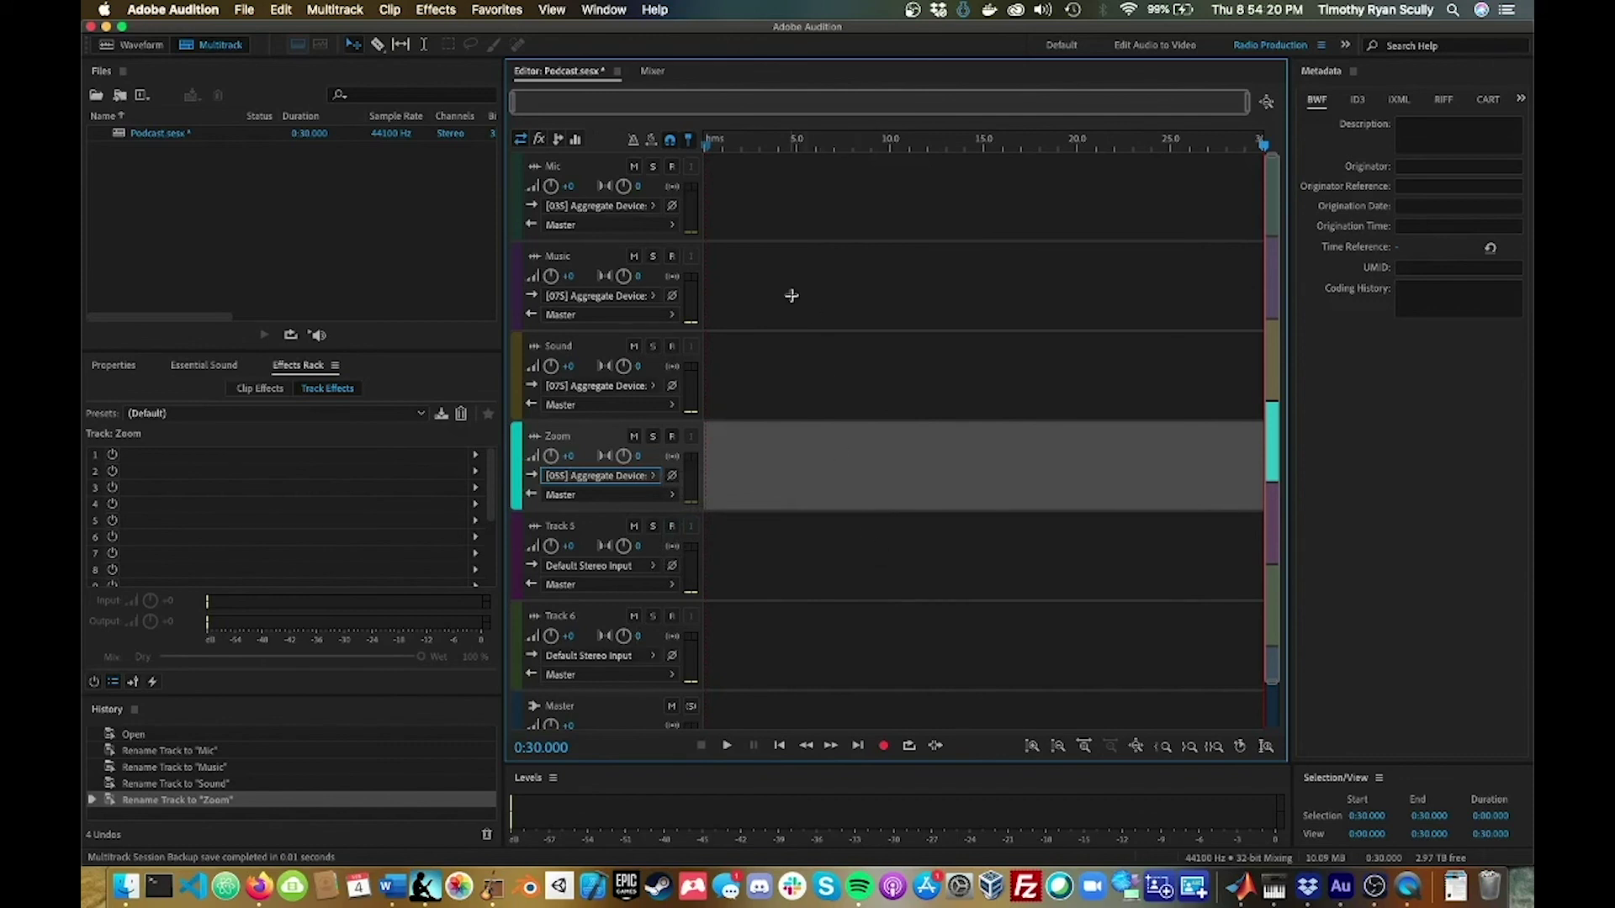
Export the session as a template, naming it with the owner's first name followed by "Template"
click(252, 12)
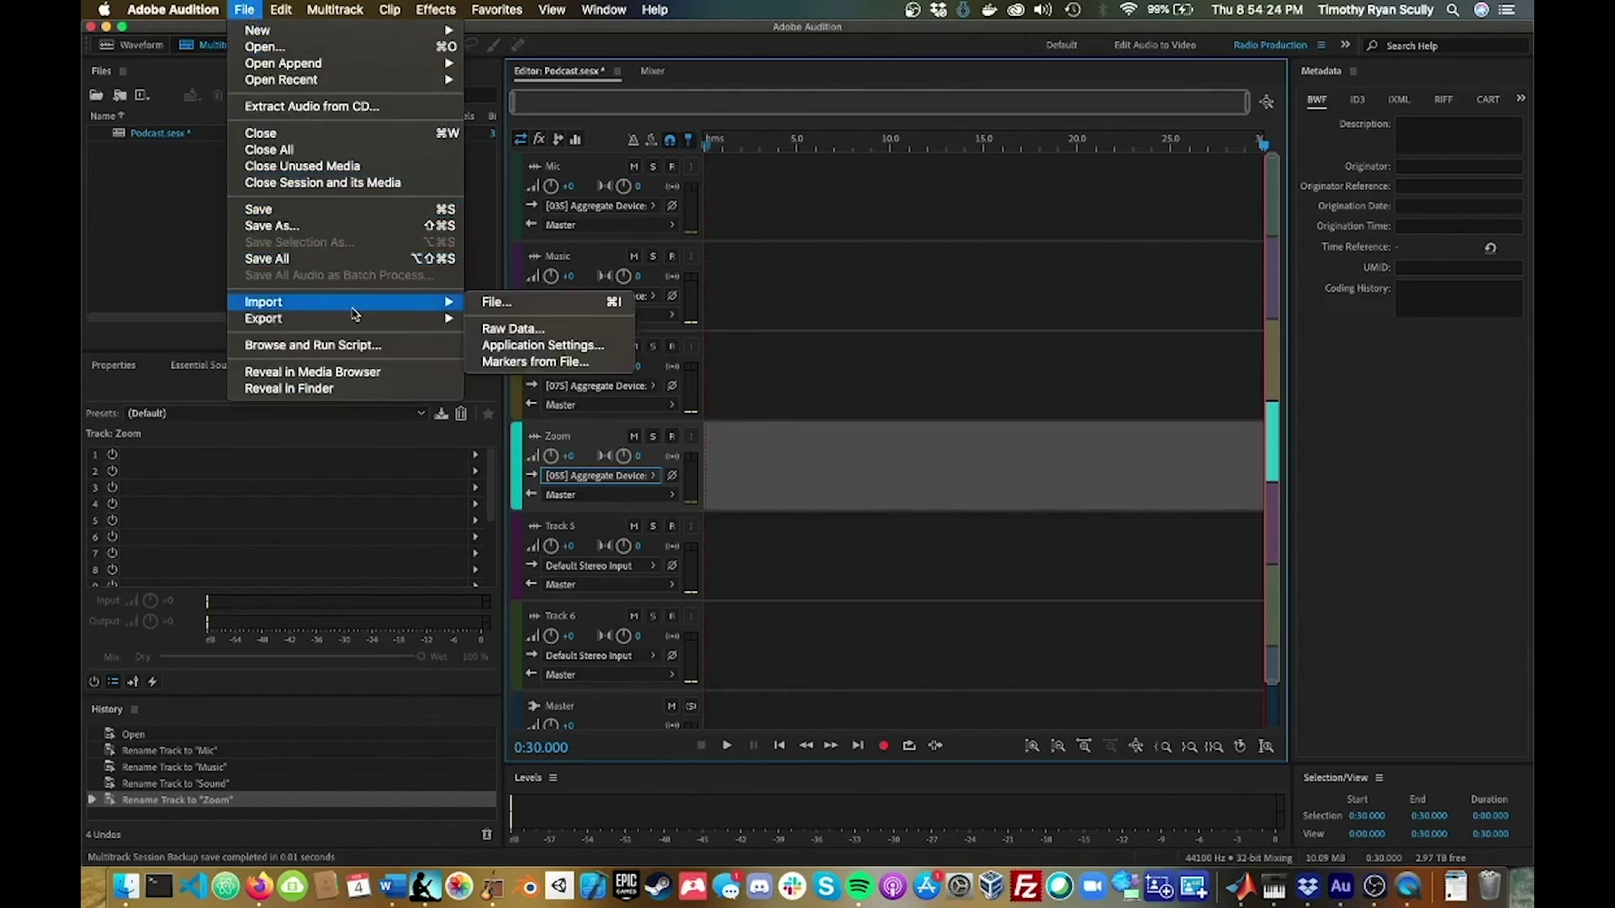
mouse_move(353, 320)
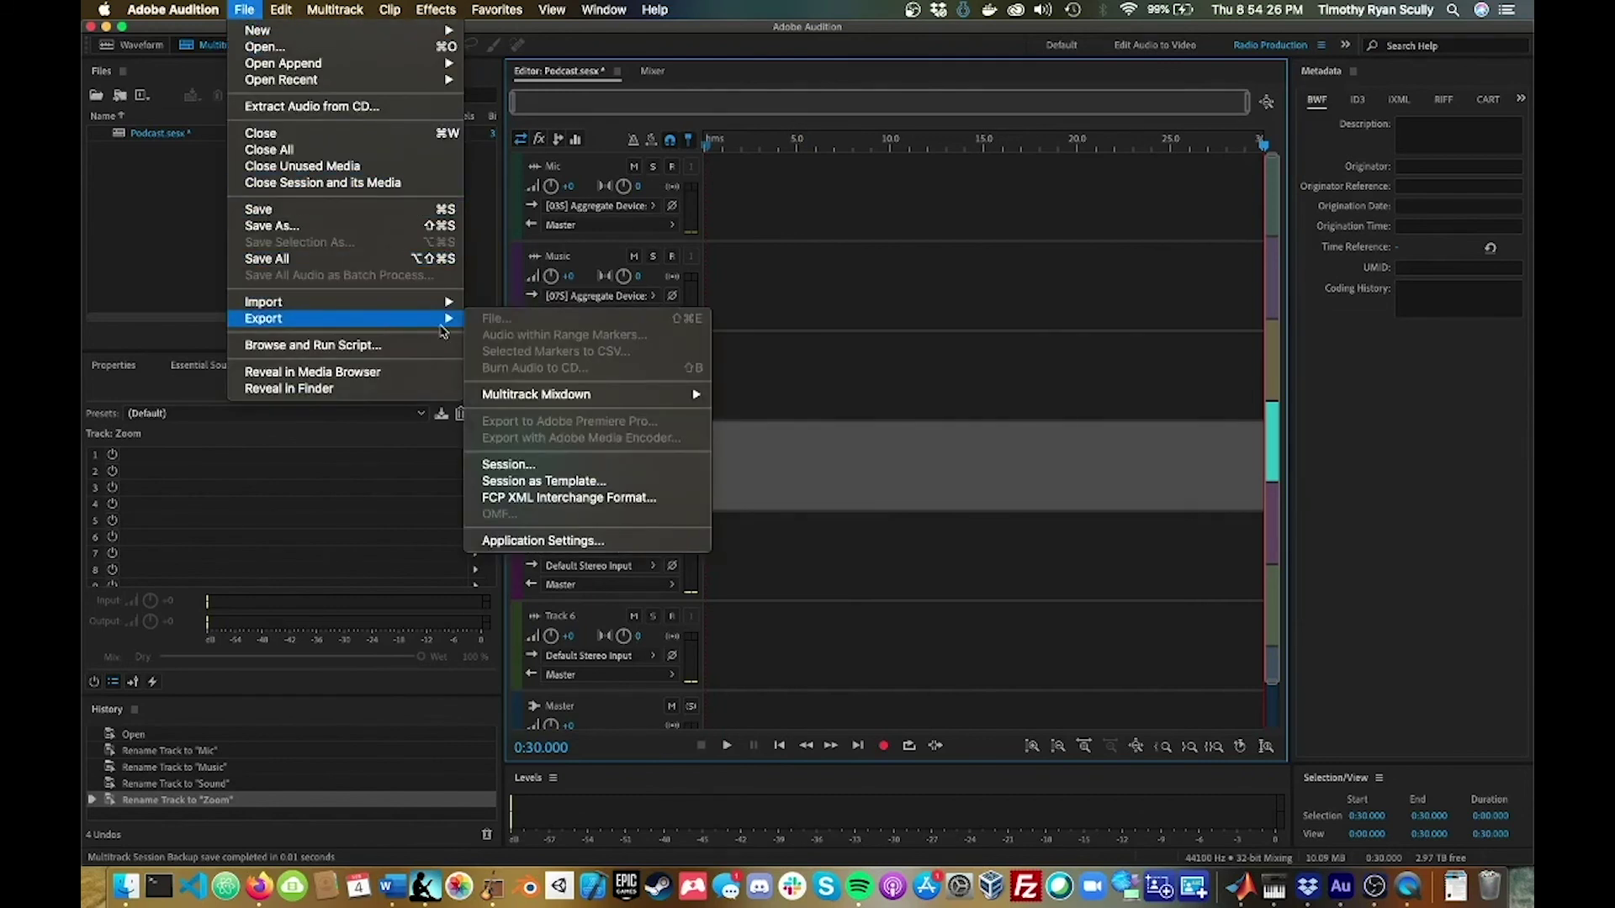
click(563, 486)
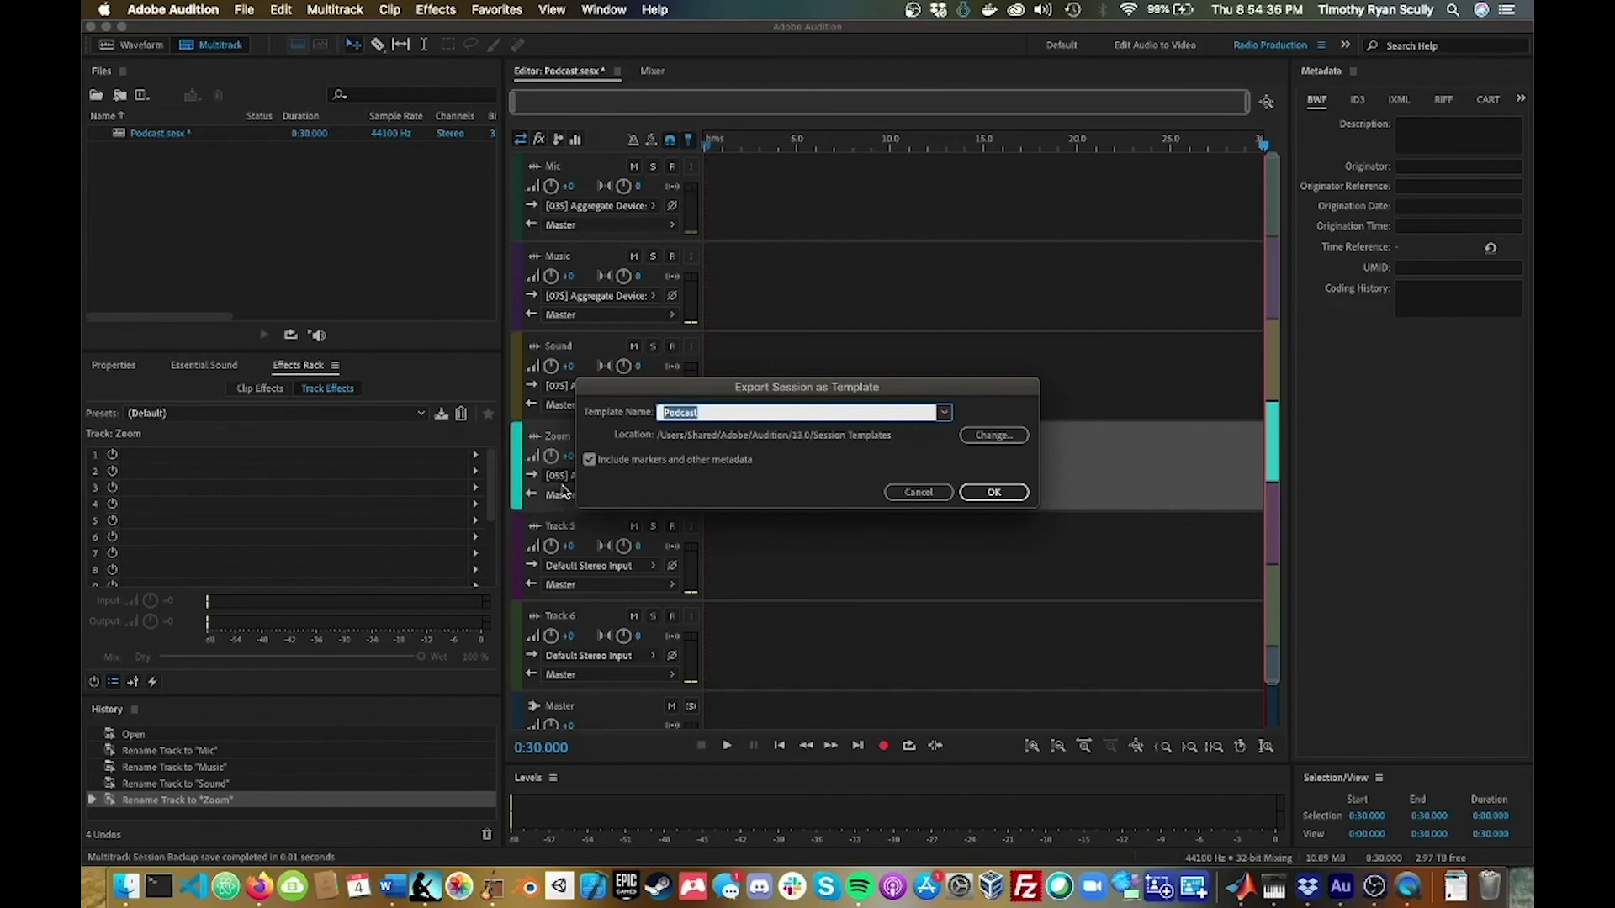
text(Ryan's Template)
click(993, 492)
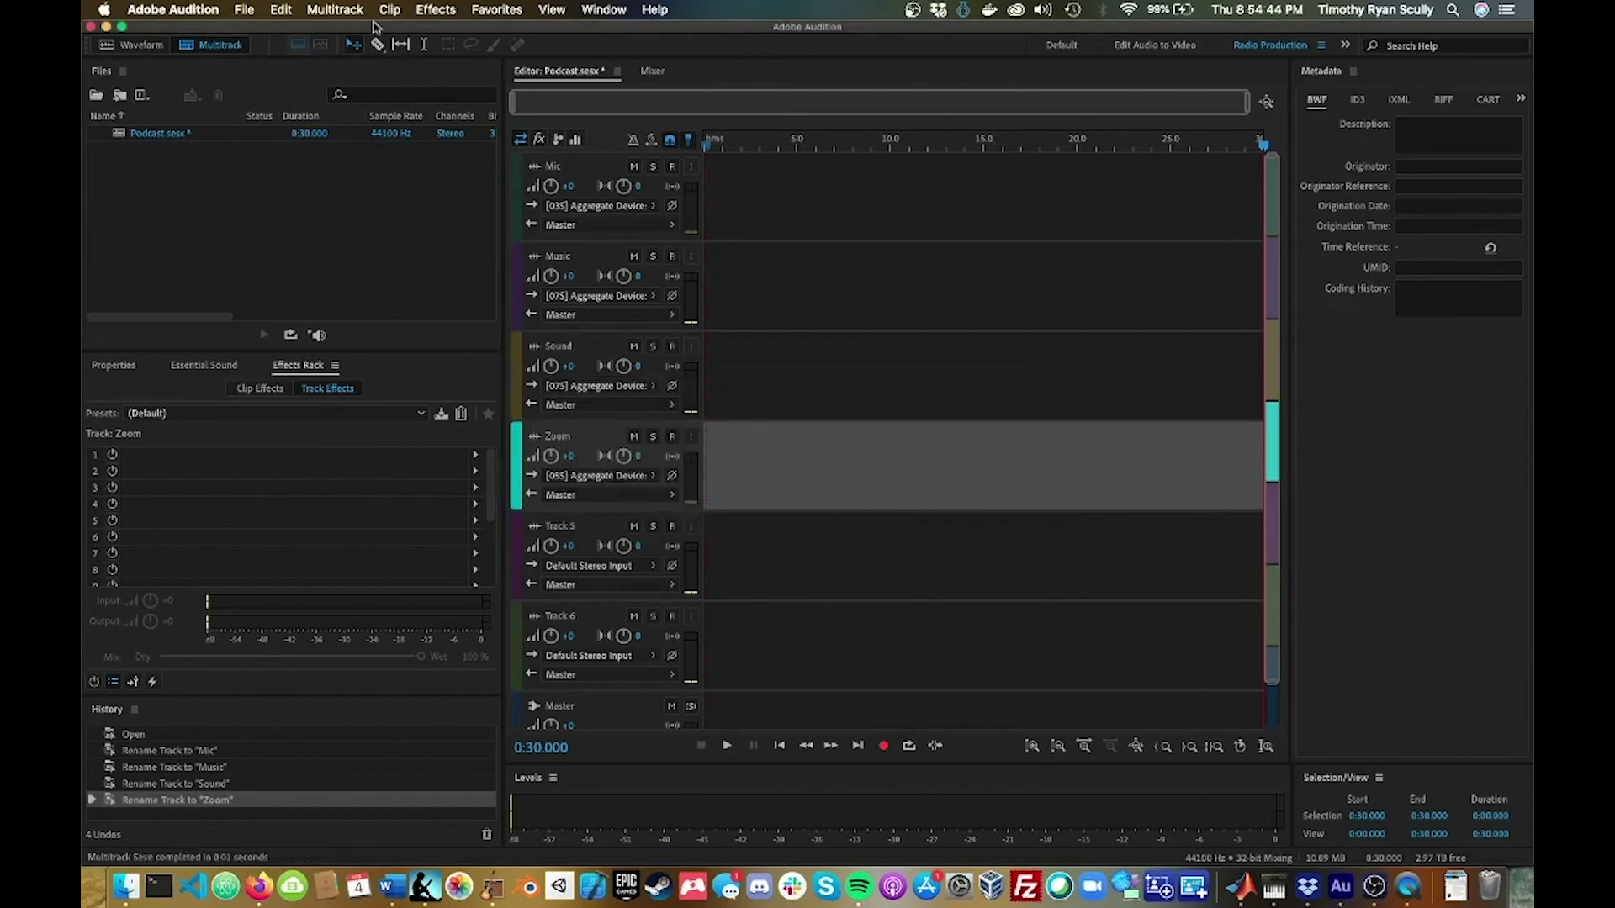
Start a new multitrack session named New Session and choose the newly exported custom template for it
click(245, 10)
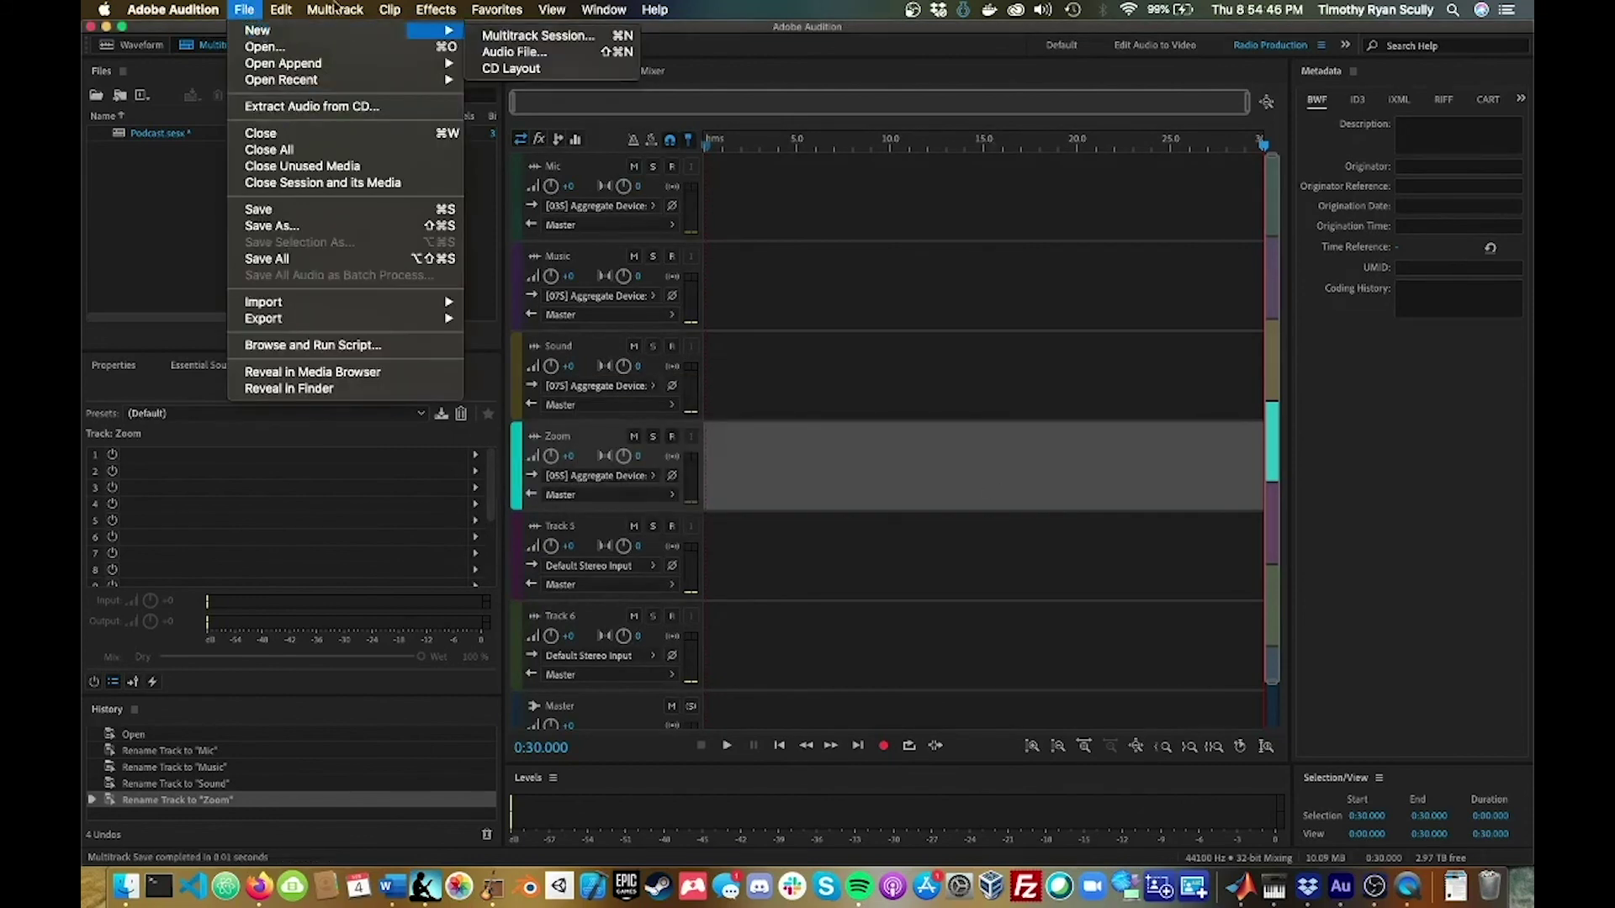
click(244, 10)
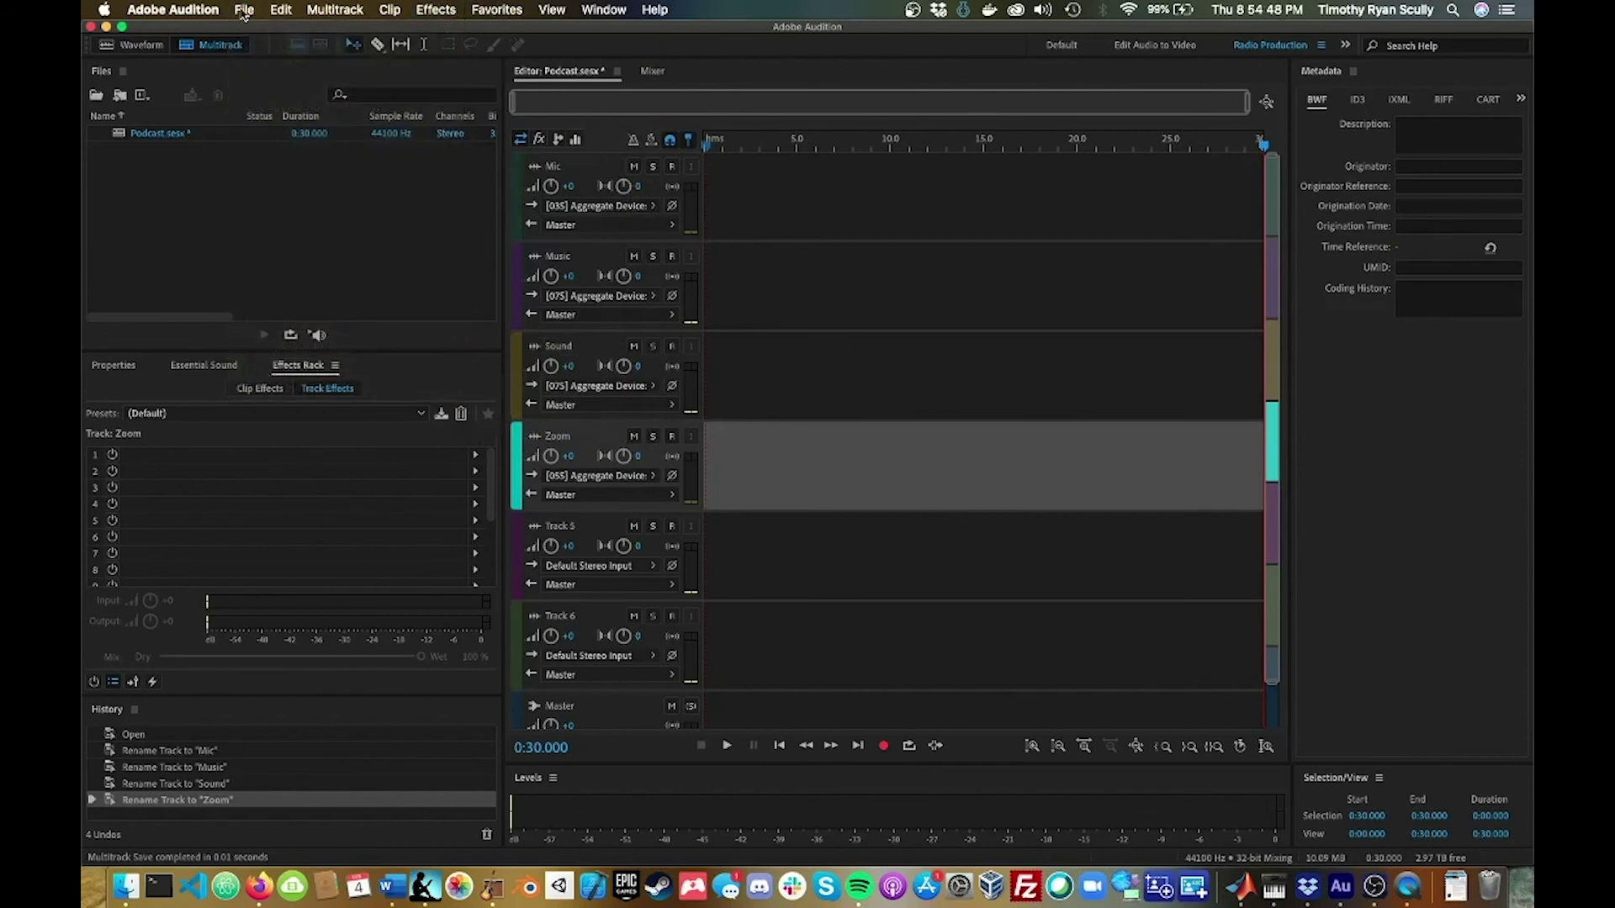
click(245, 10)
mouse_move(245, 31)
click(568, 35)
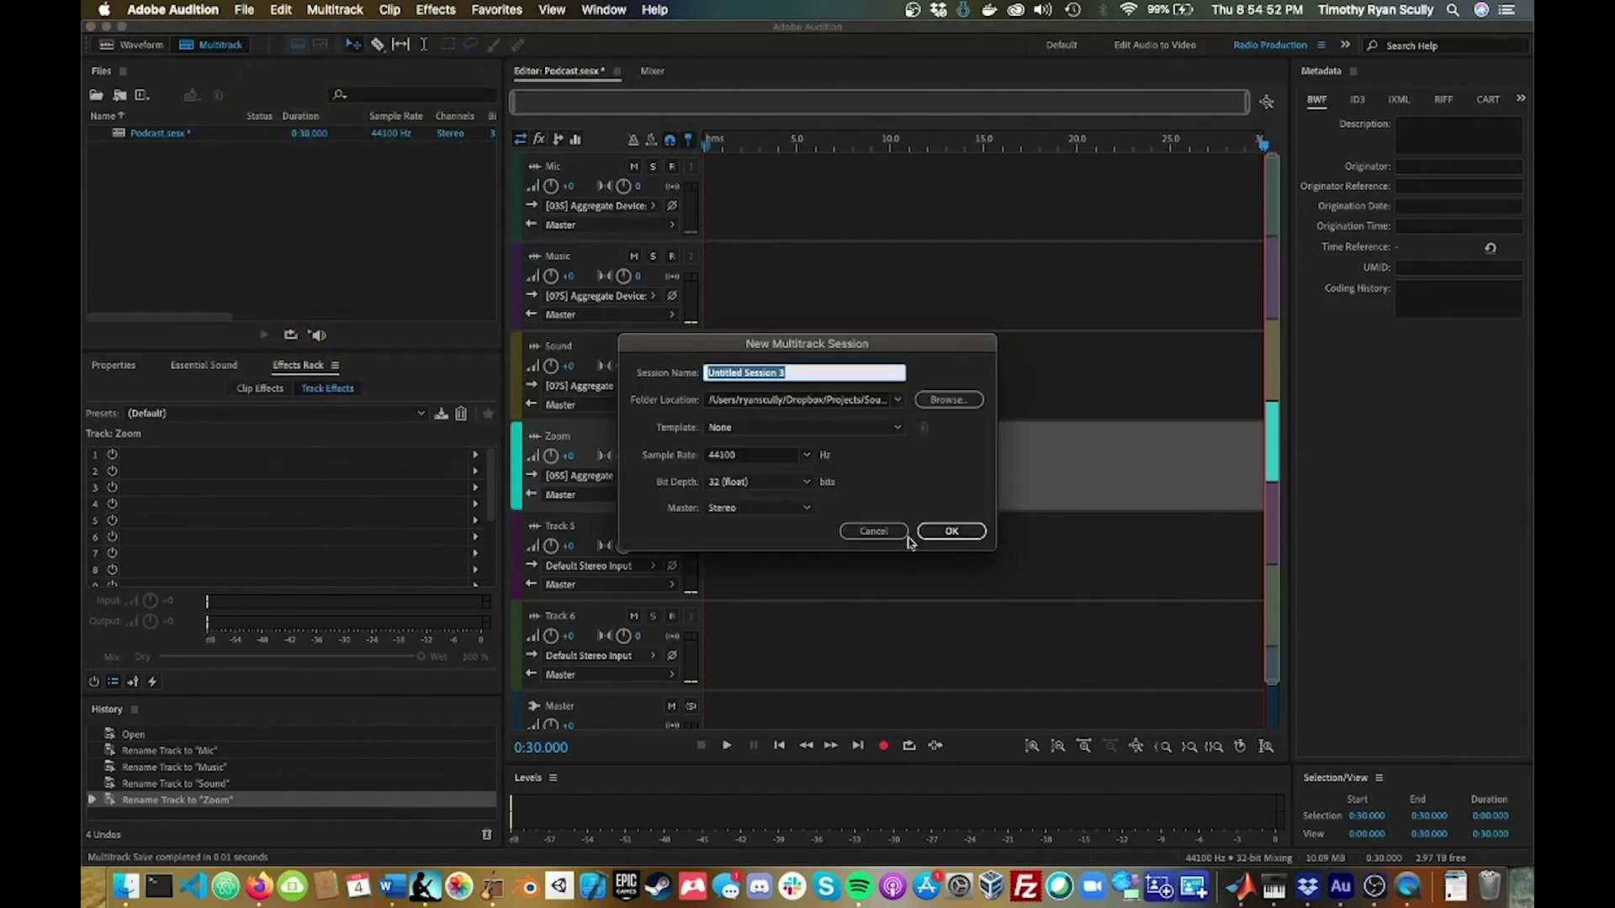
text(New Sess)
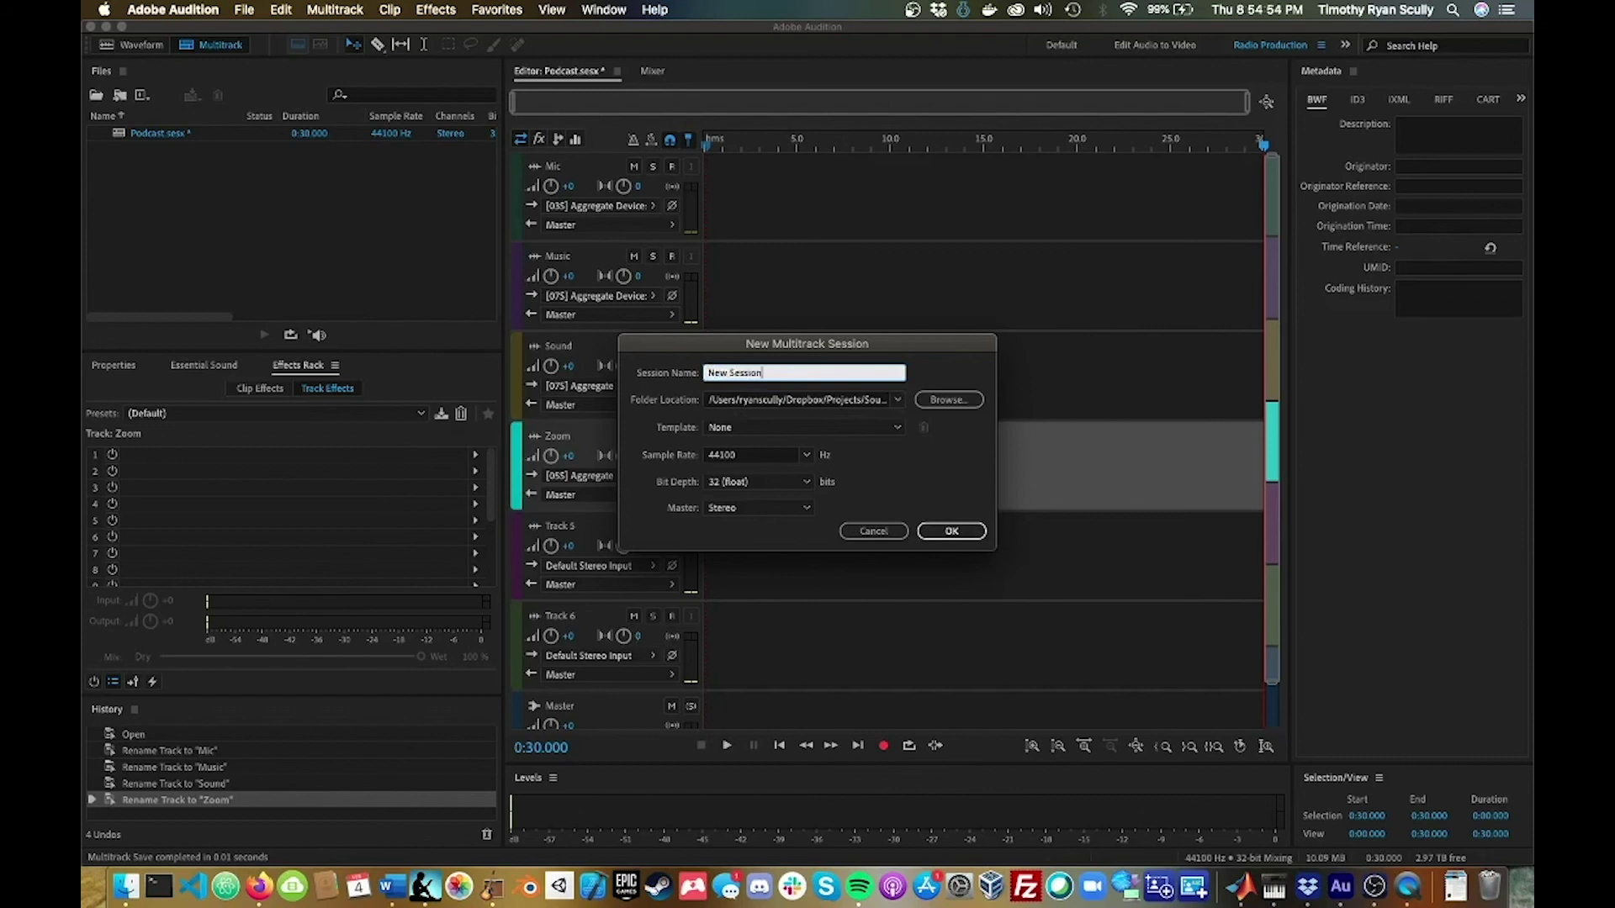
click(814, 427)
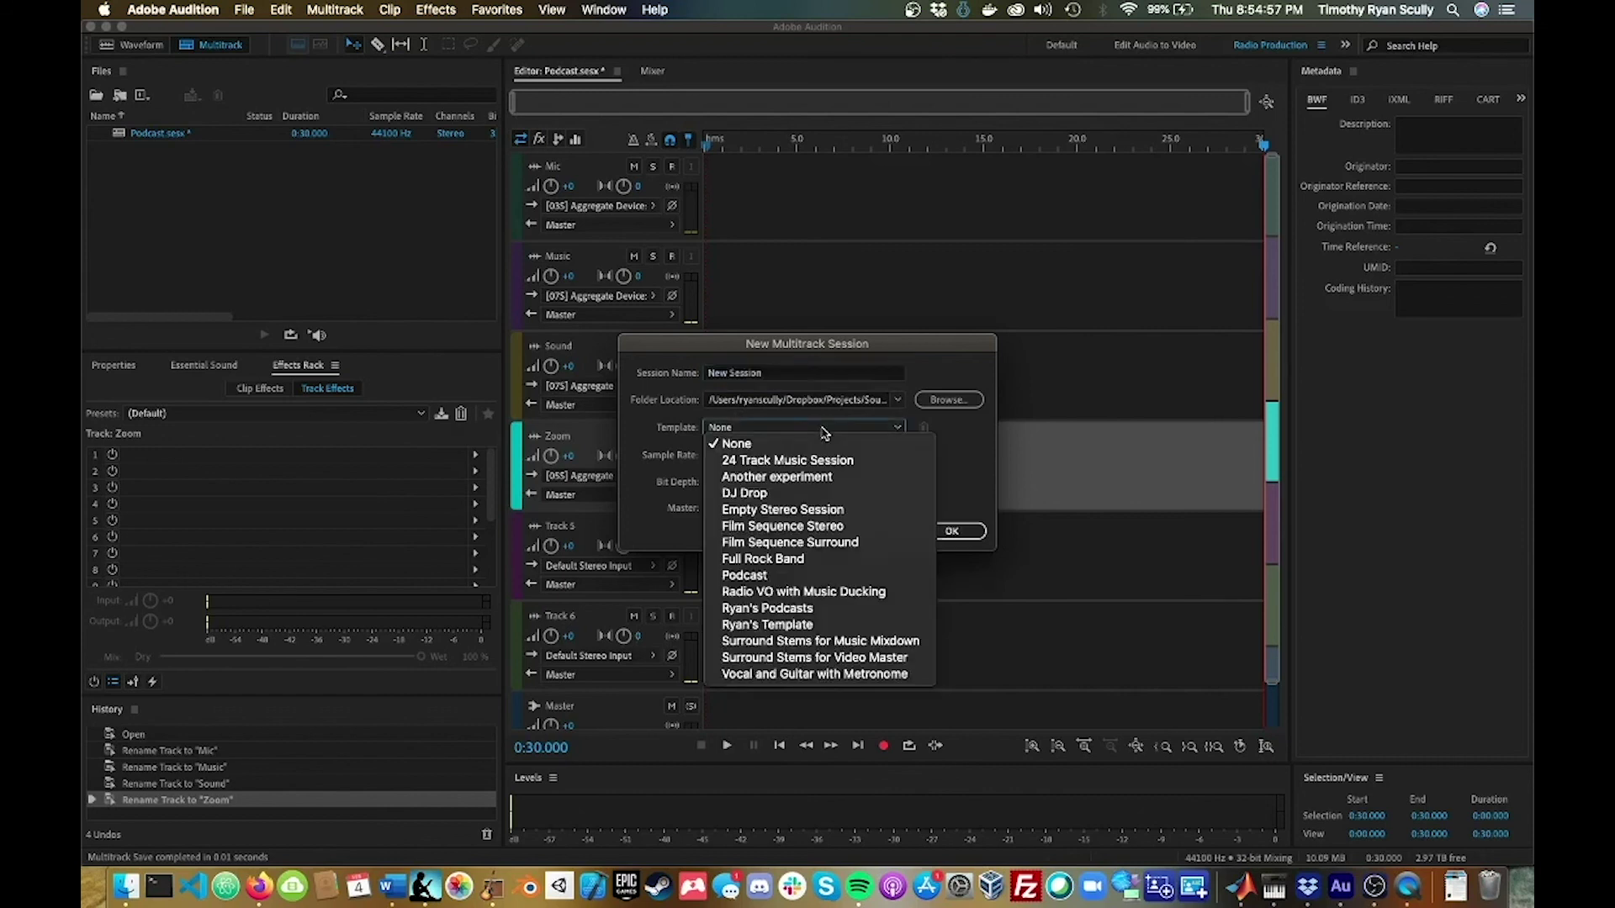
click(820, 625)
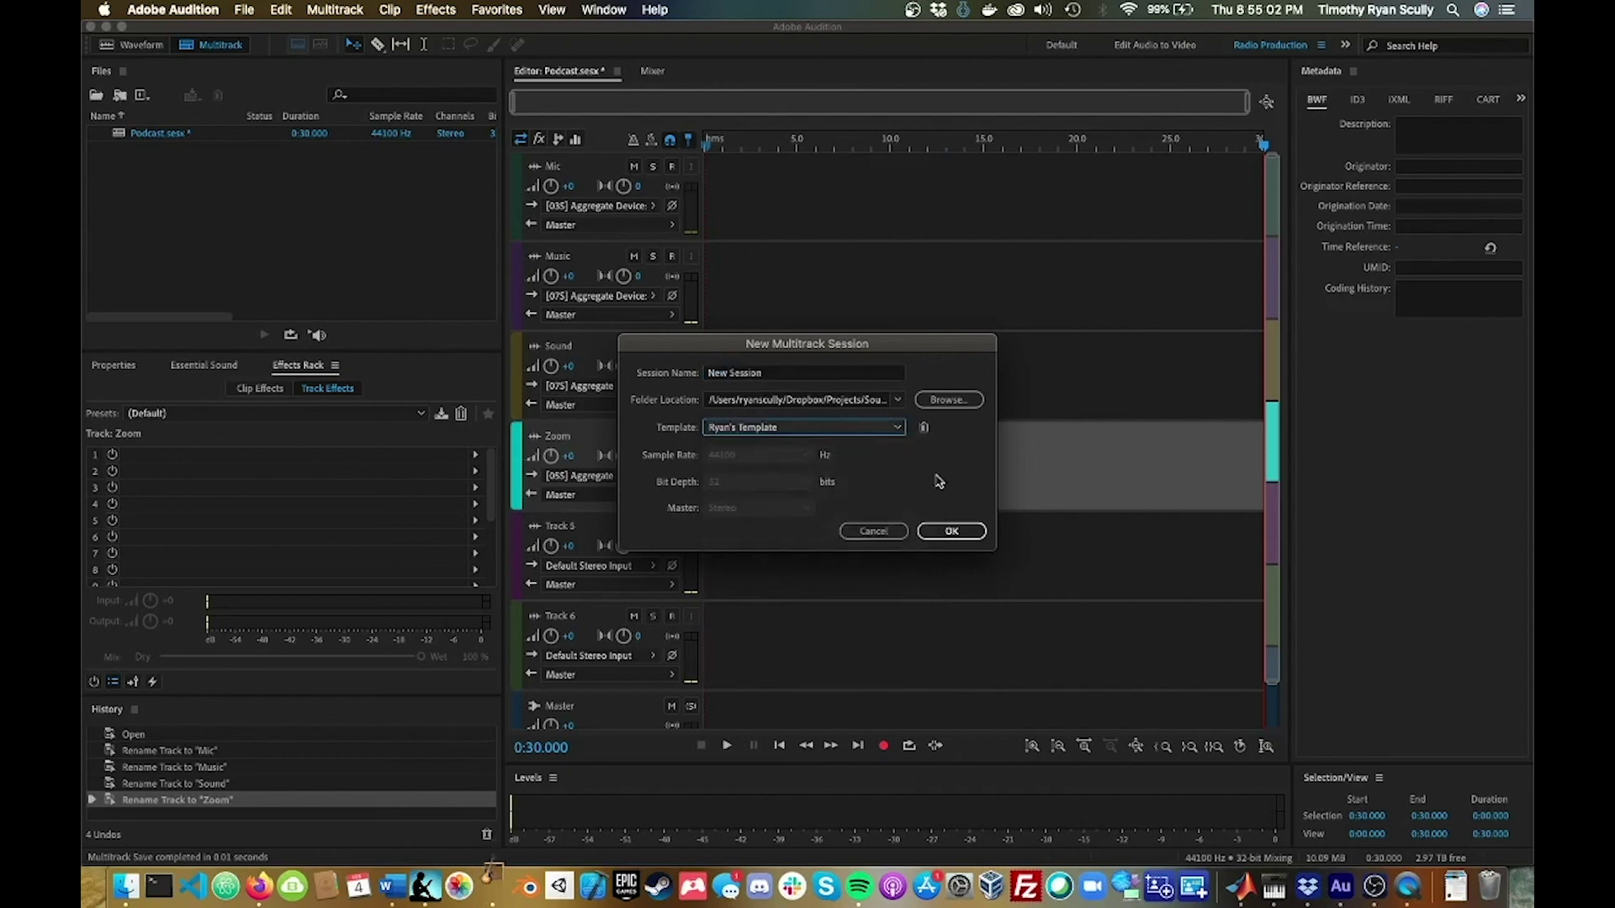
Create the session from the template, answering Yes to the audio hardware question and suppressing it for the future
click(950, 530)
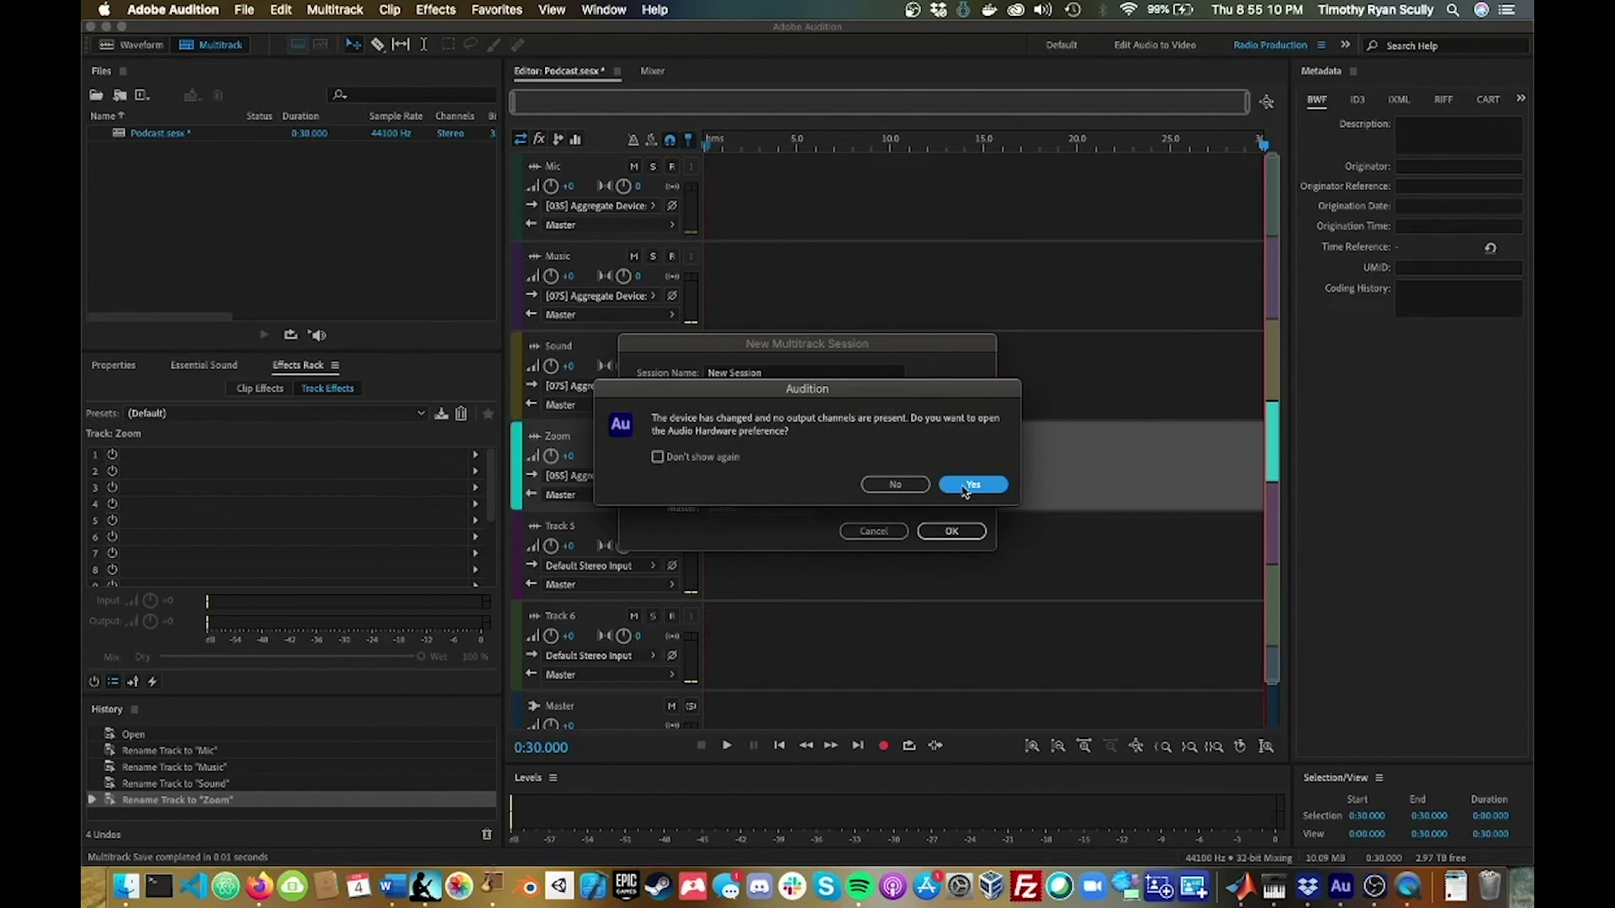
click(658, 457)
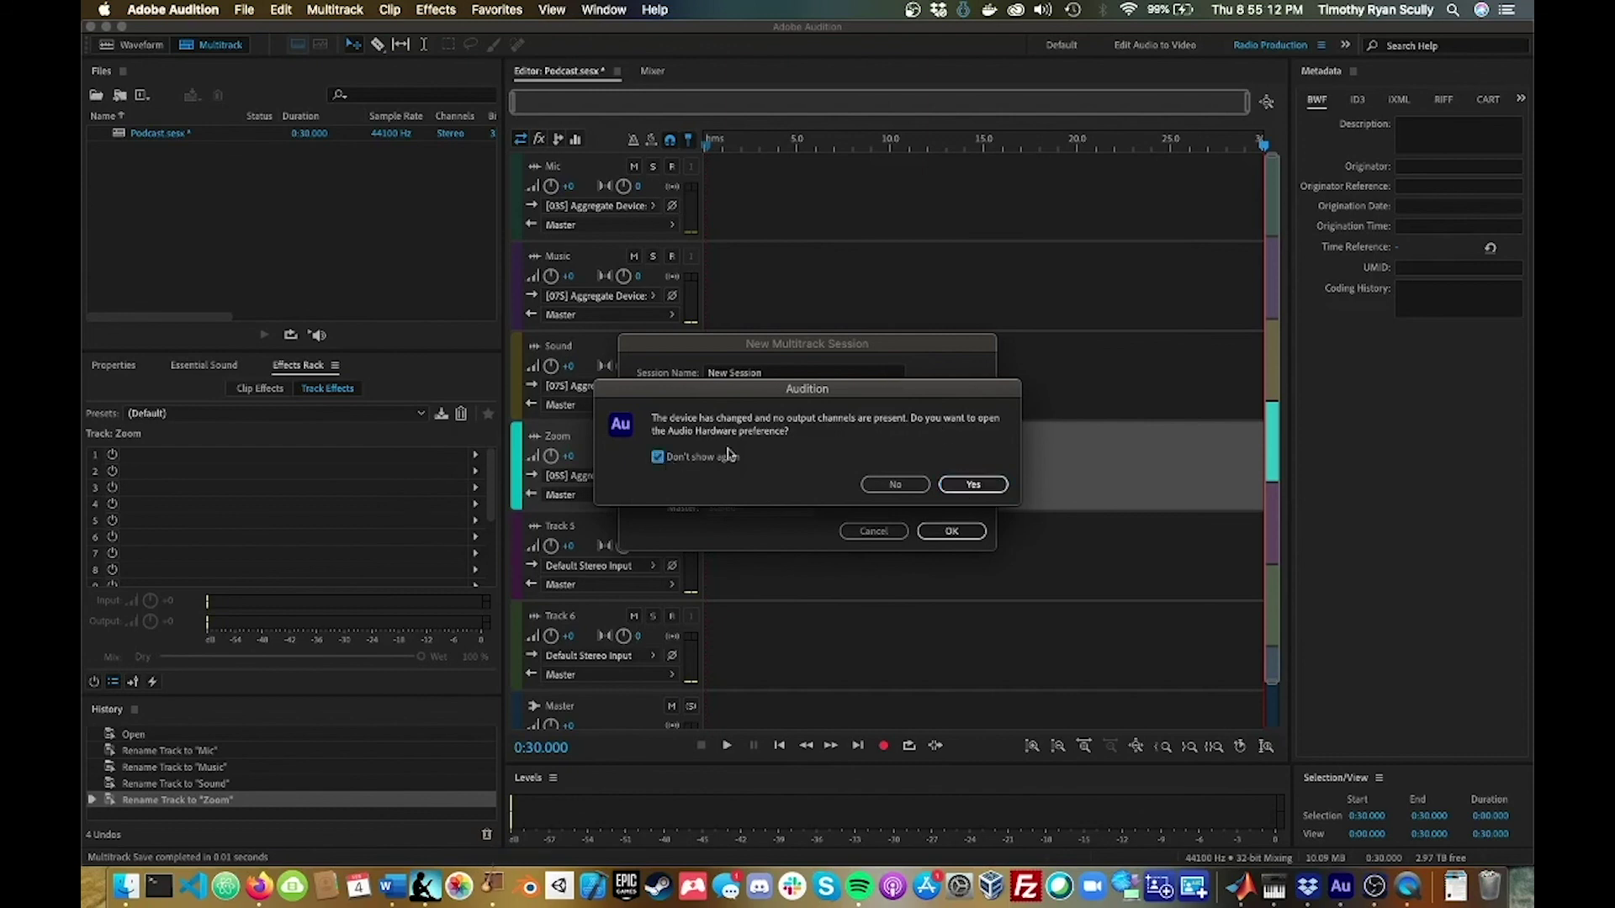
click(963, 487)
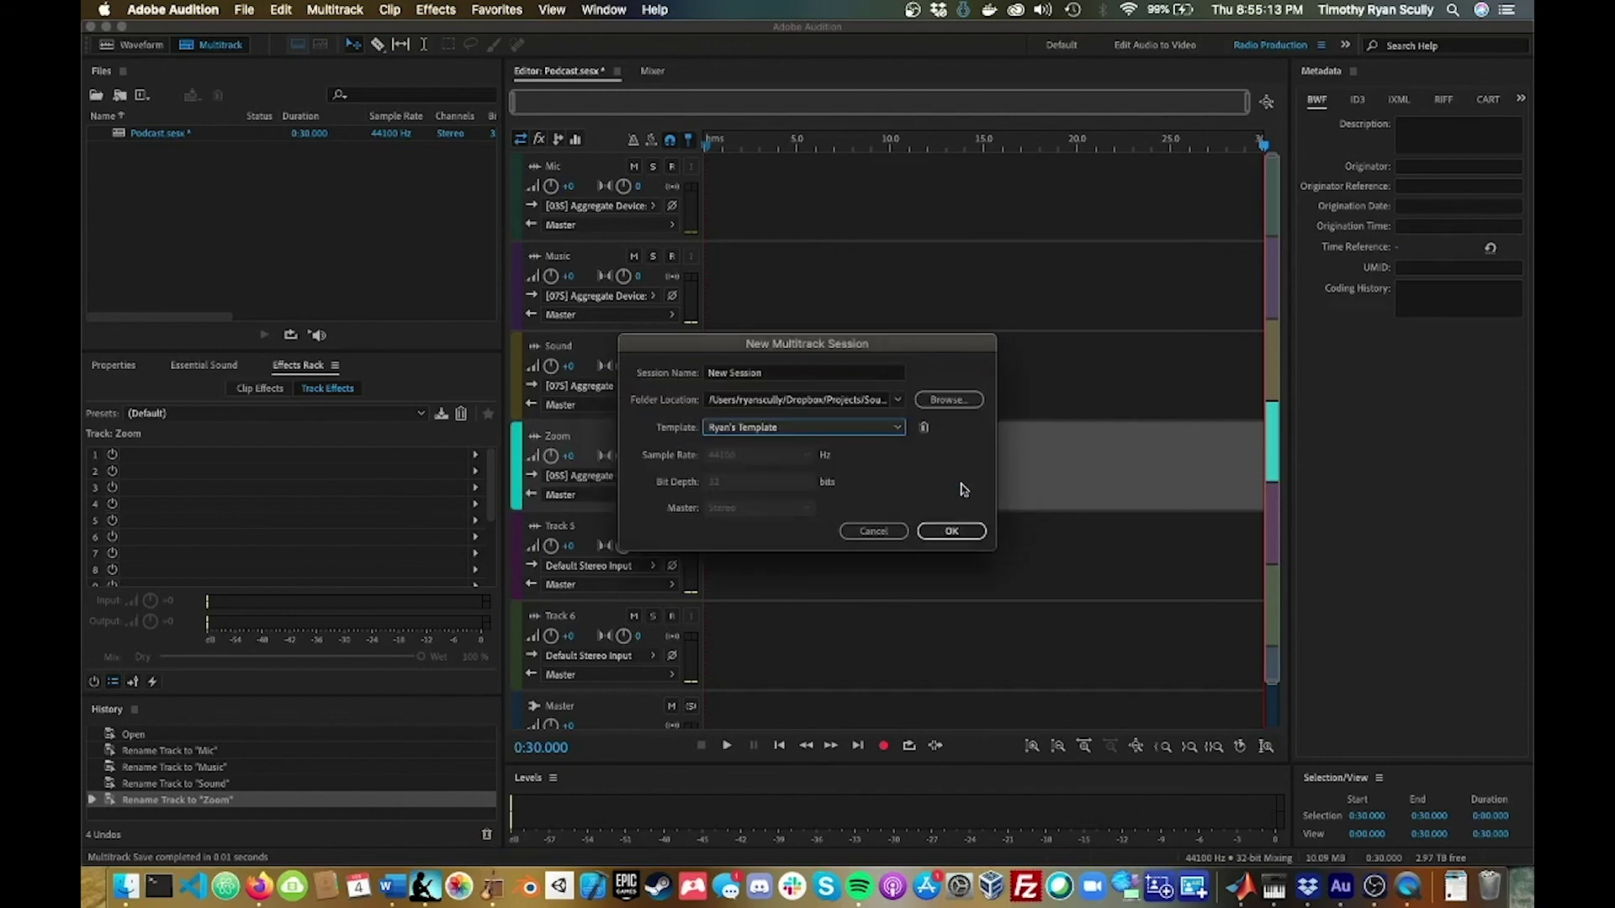
click(951, 530)
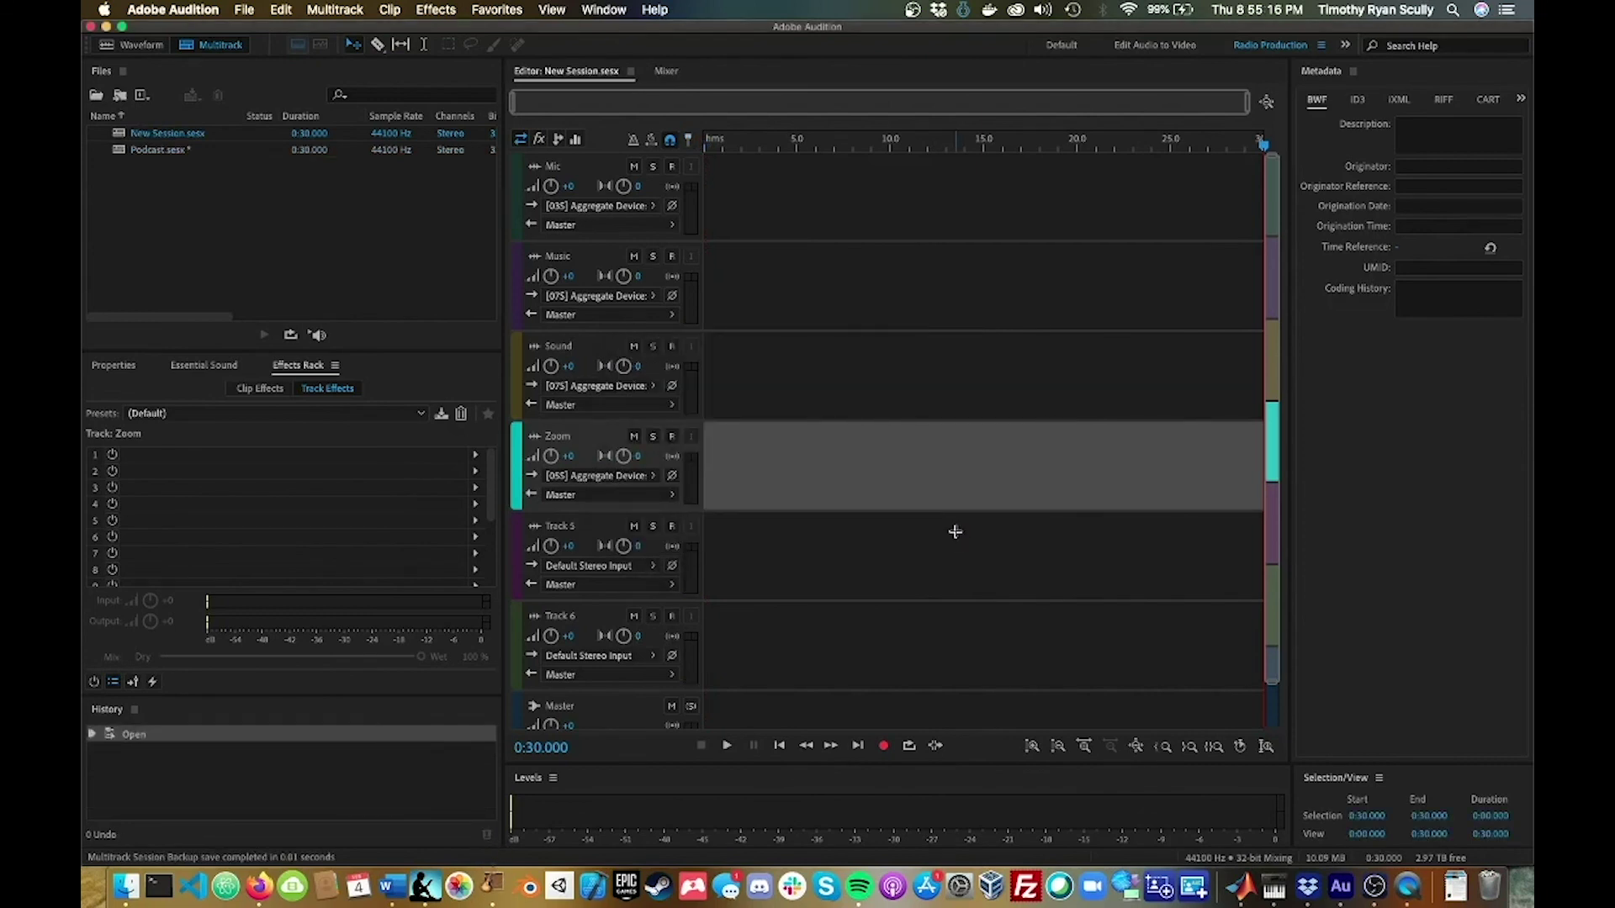
scroll(627, 296, down, 5)
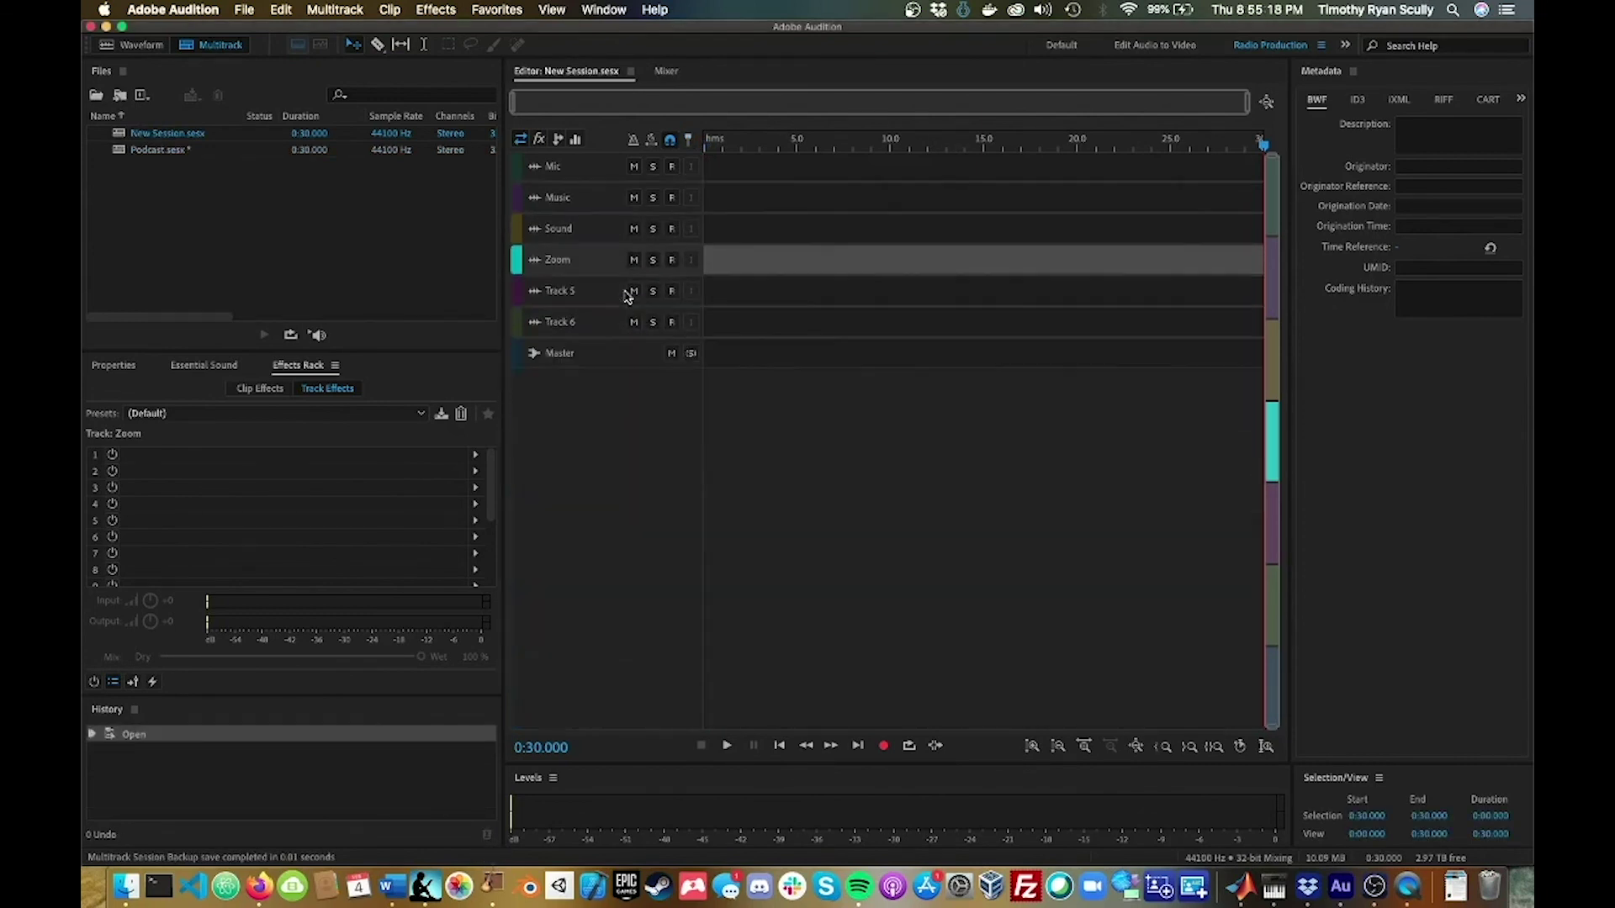
scroll(627, 296, up, 5)
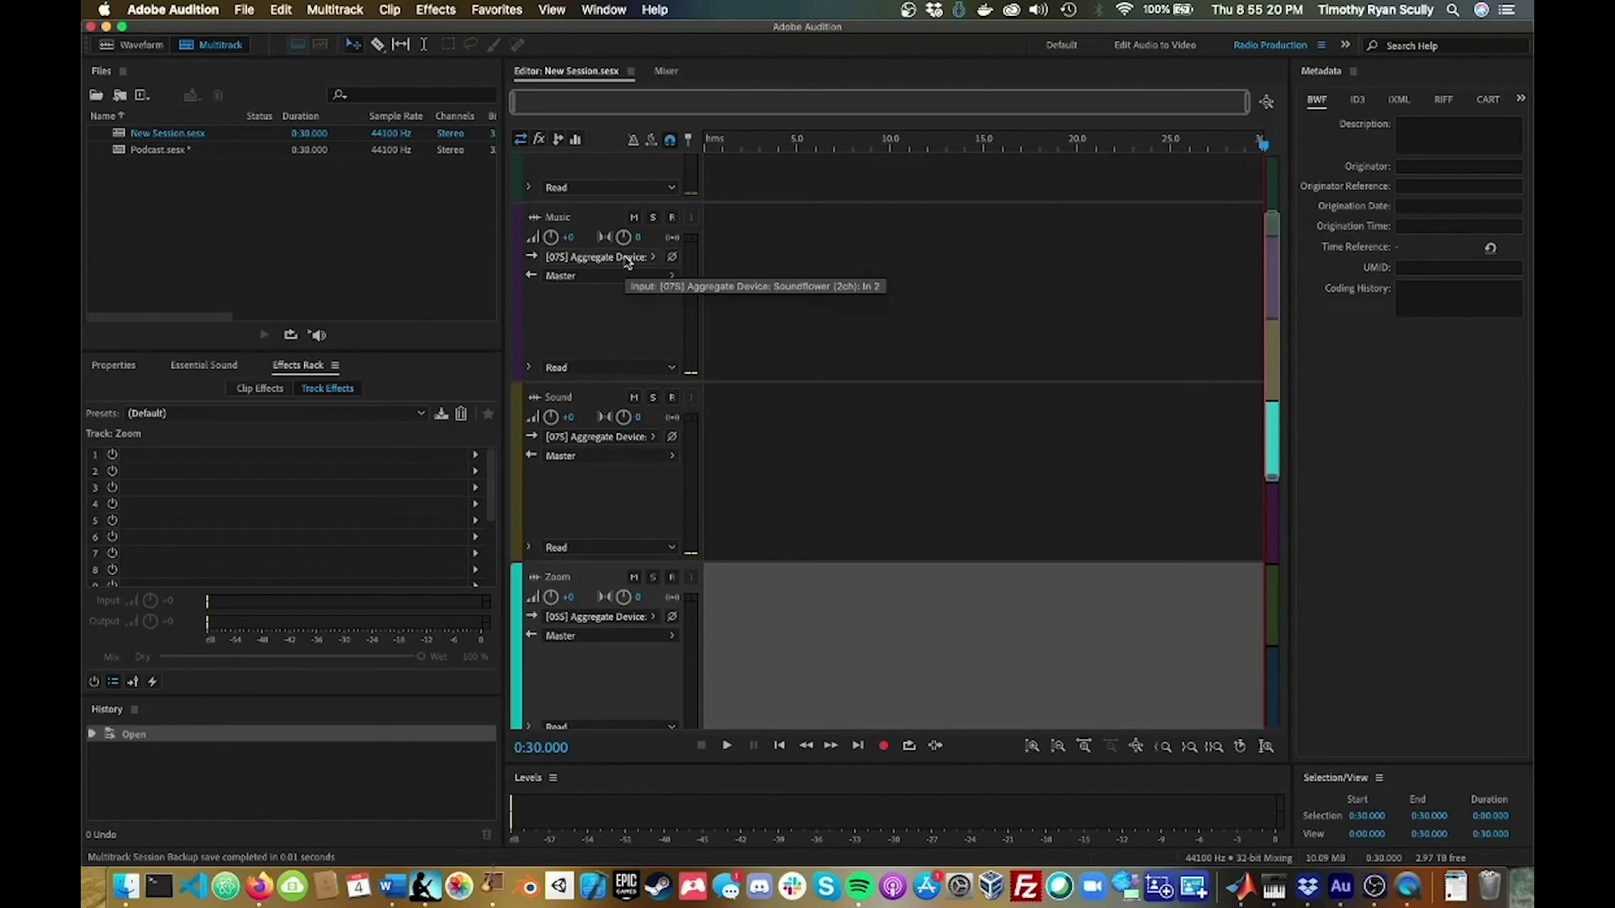
scroll(628, 262, down, 3)
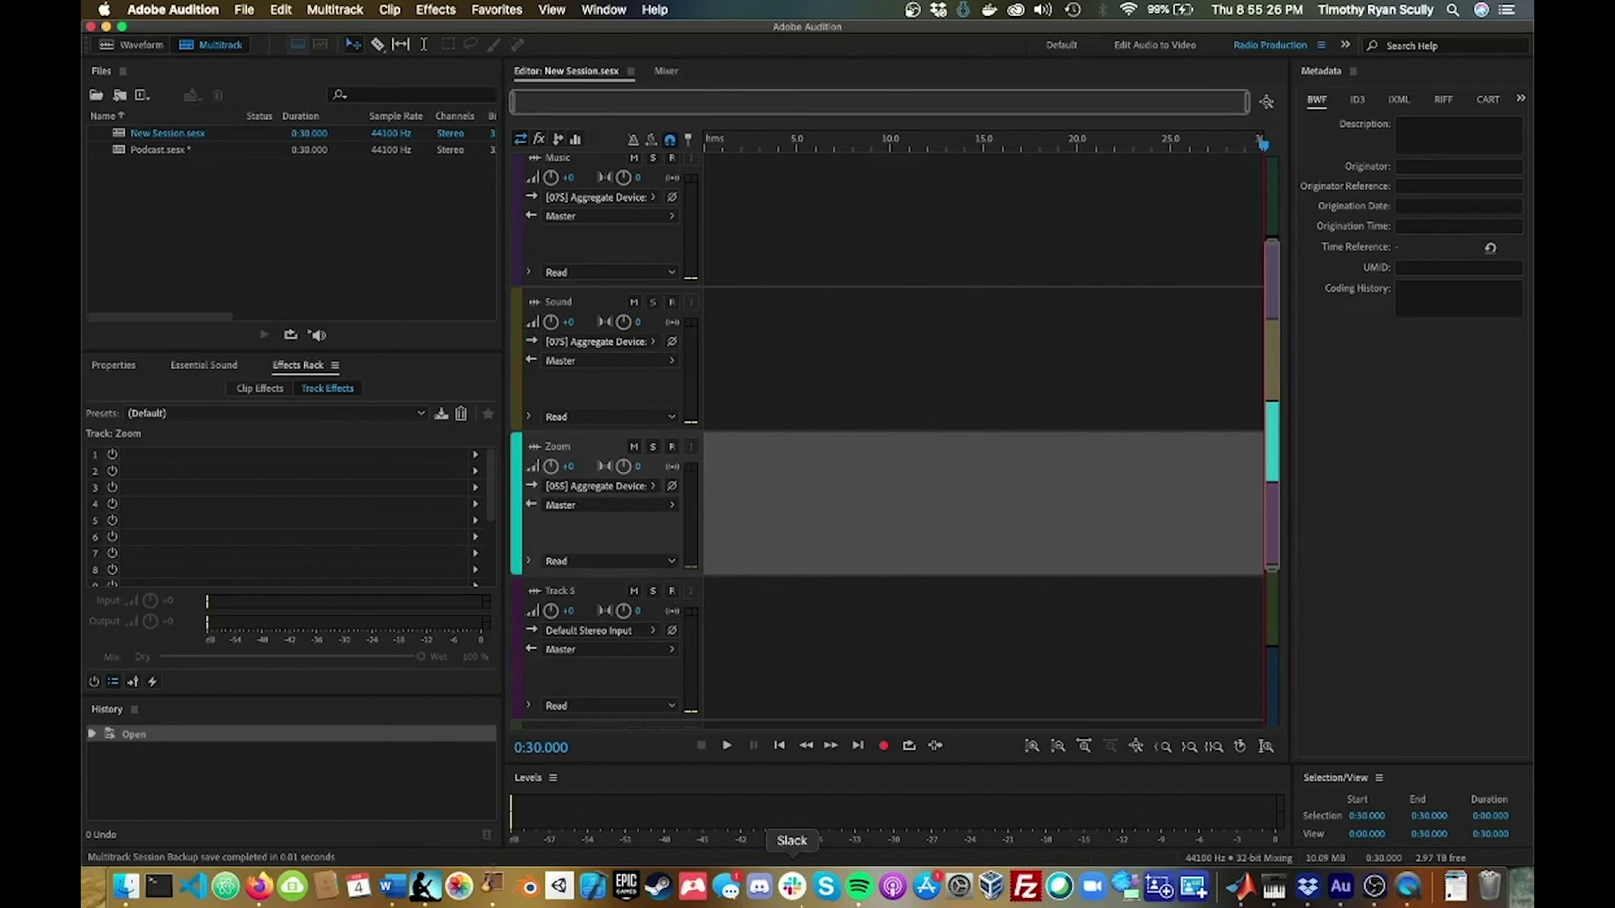
Switch to GarageBand, accept Soundflower (2ch) as its audio device without being asked again, and choose an empty project
click(492, 887)
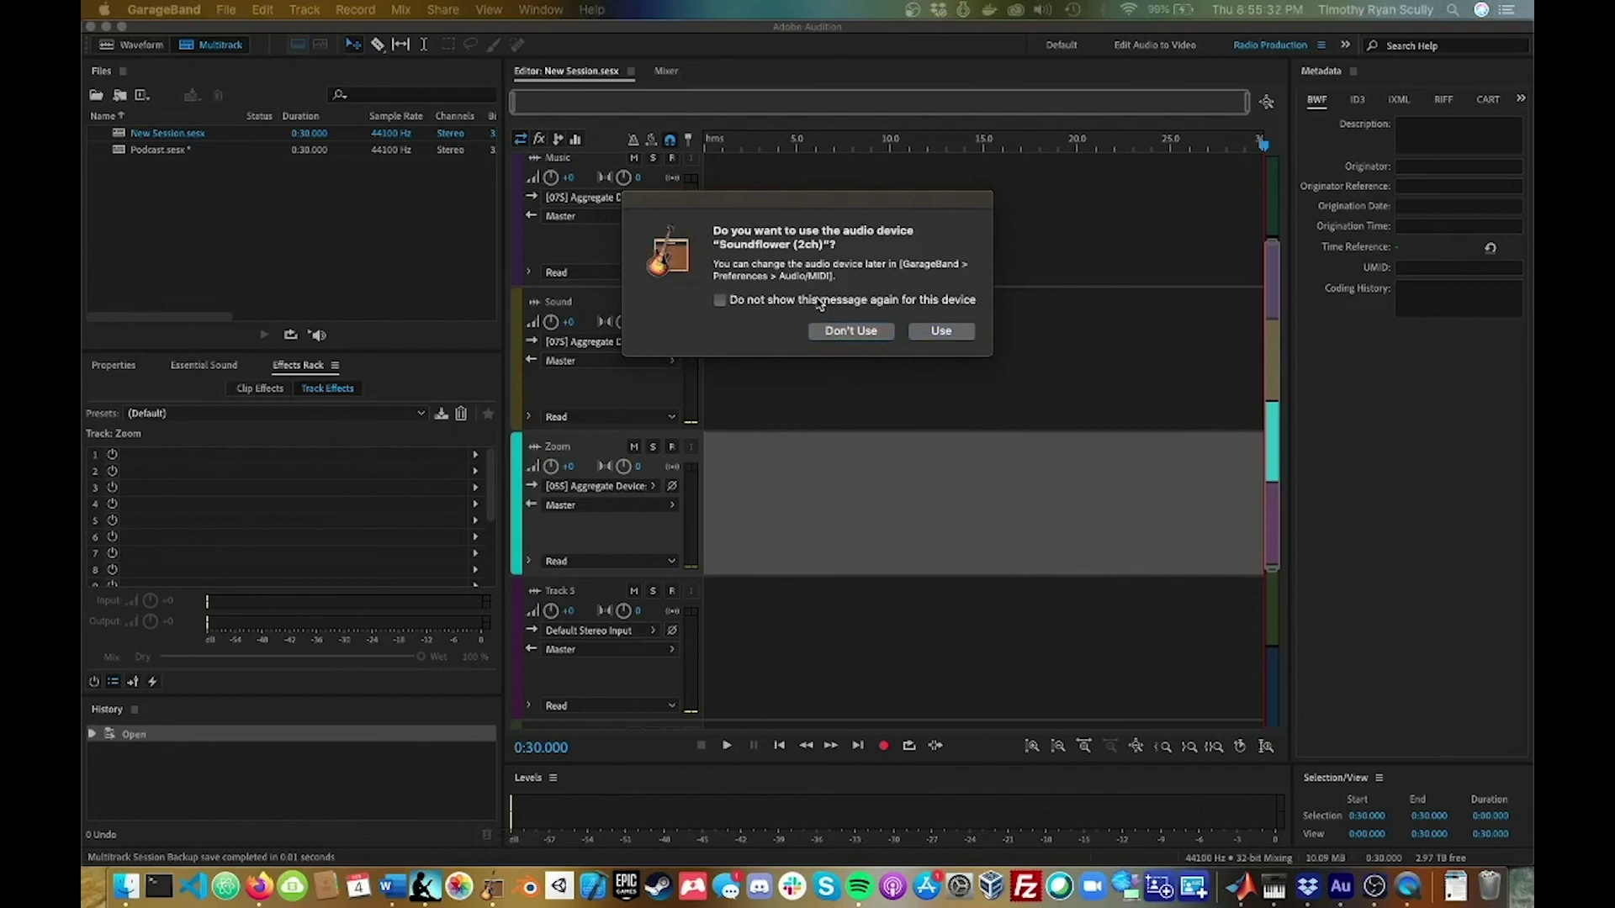
click(818, 299)
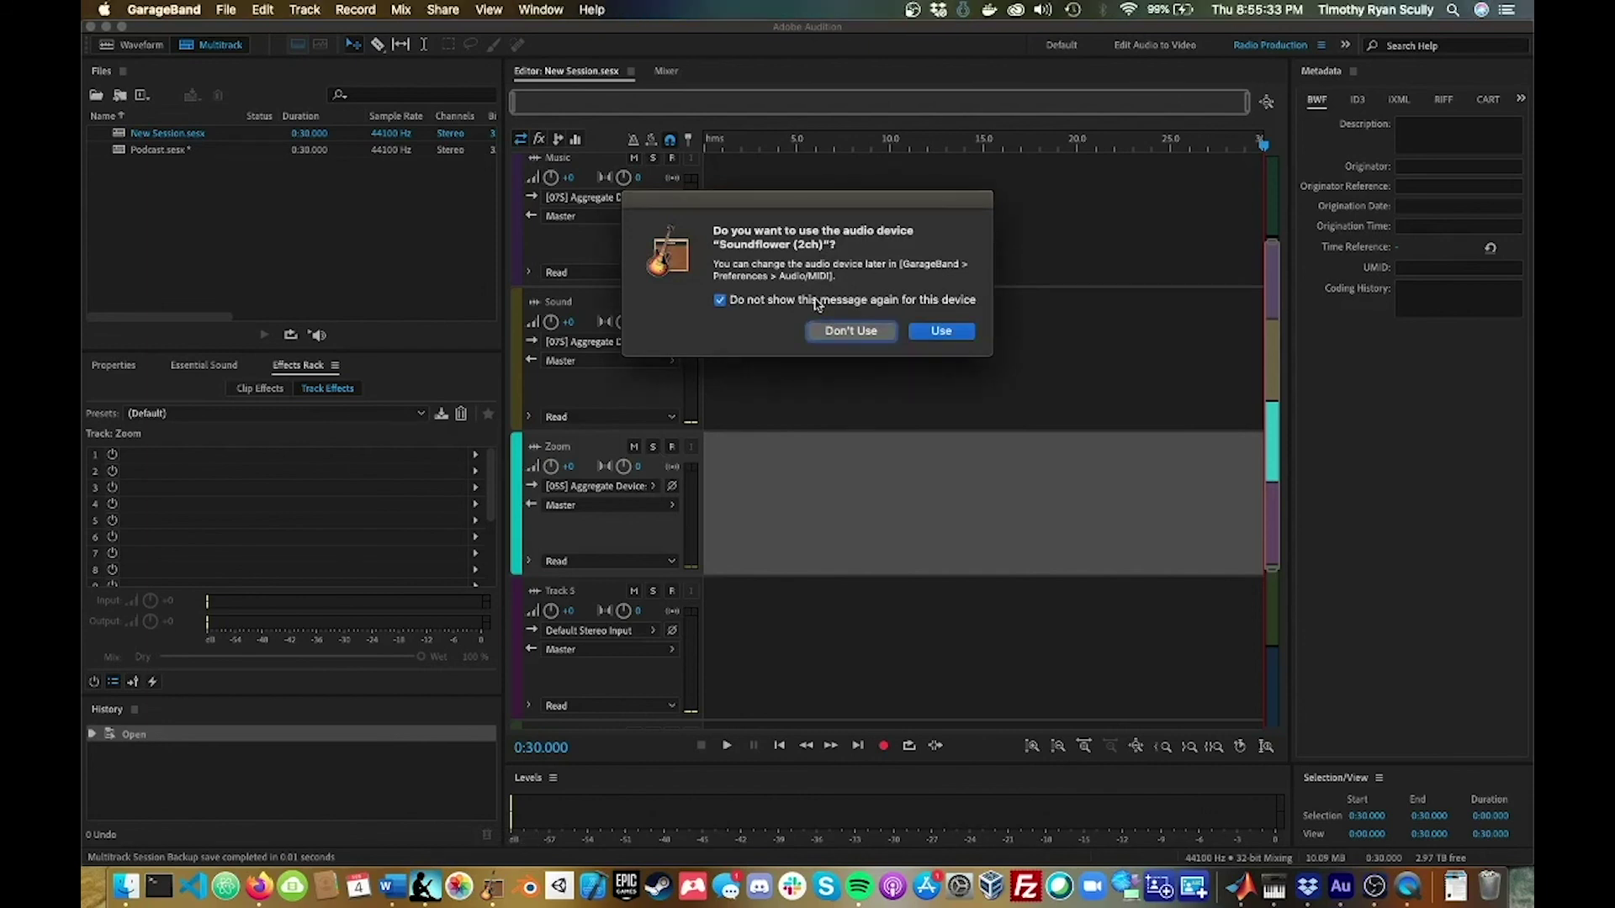
click(952, 341)
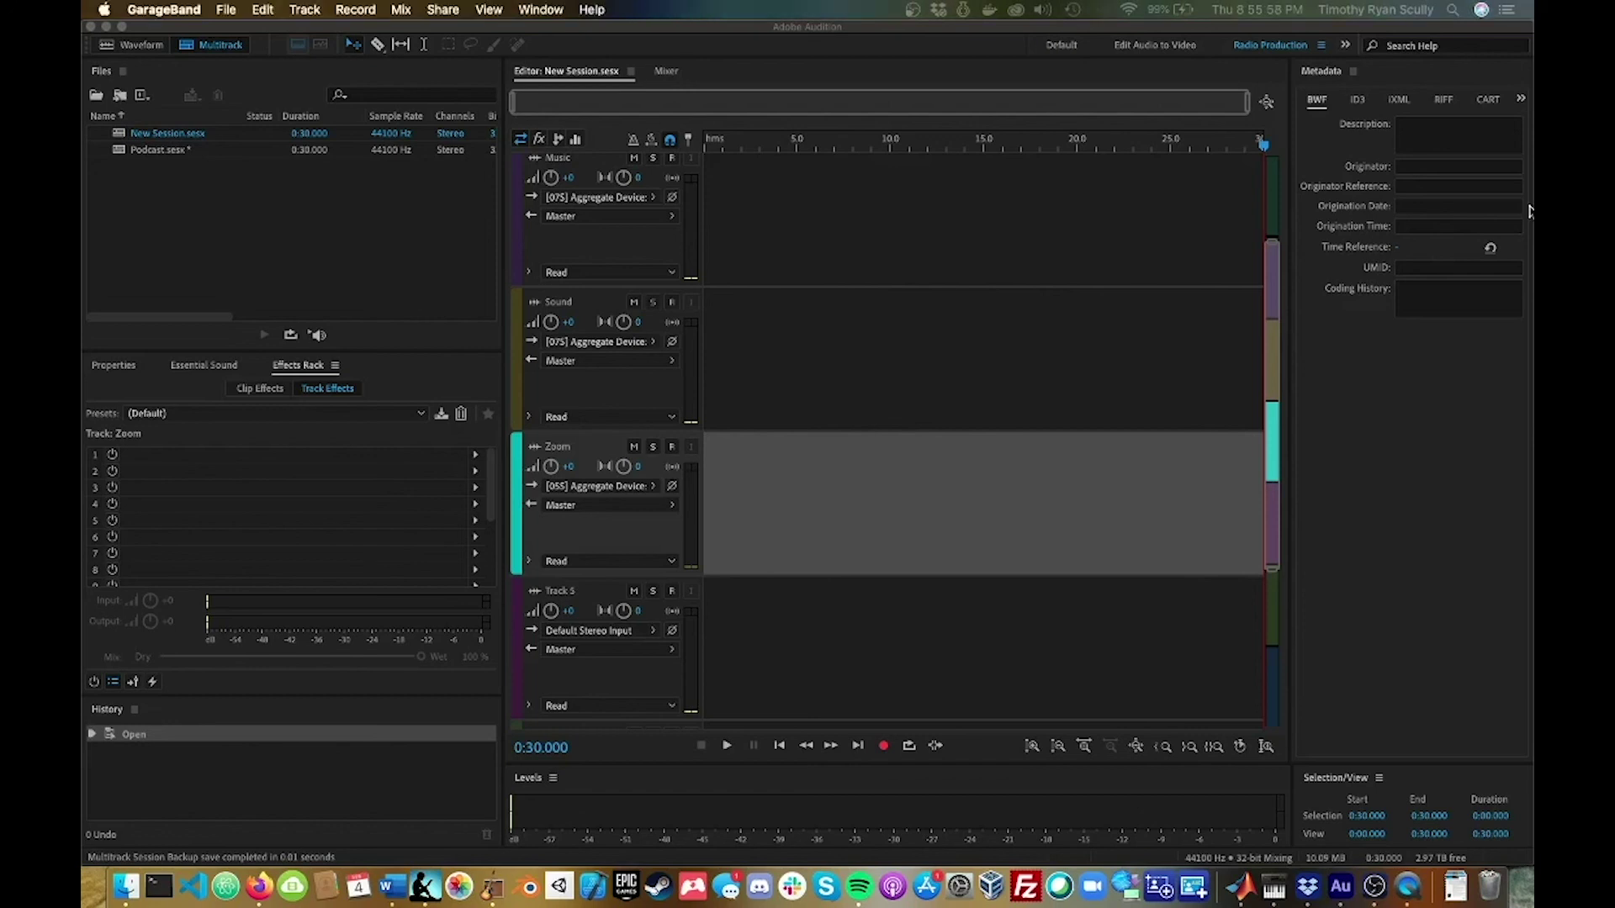
click(1169, 651)
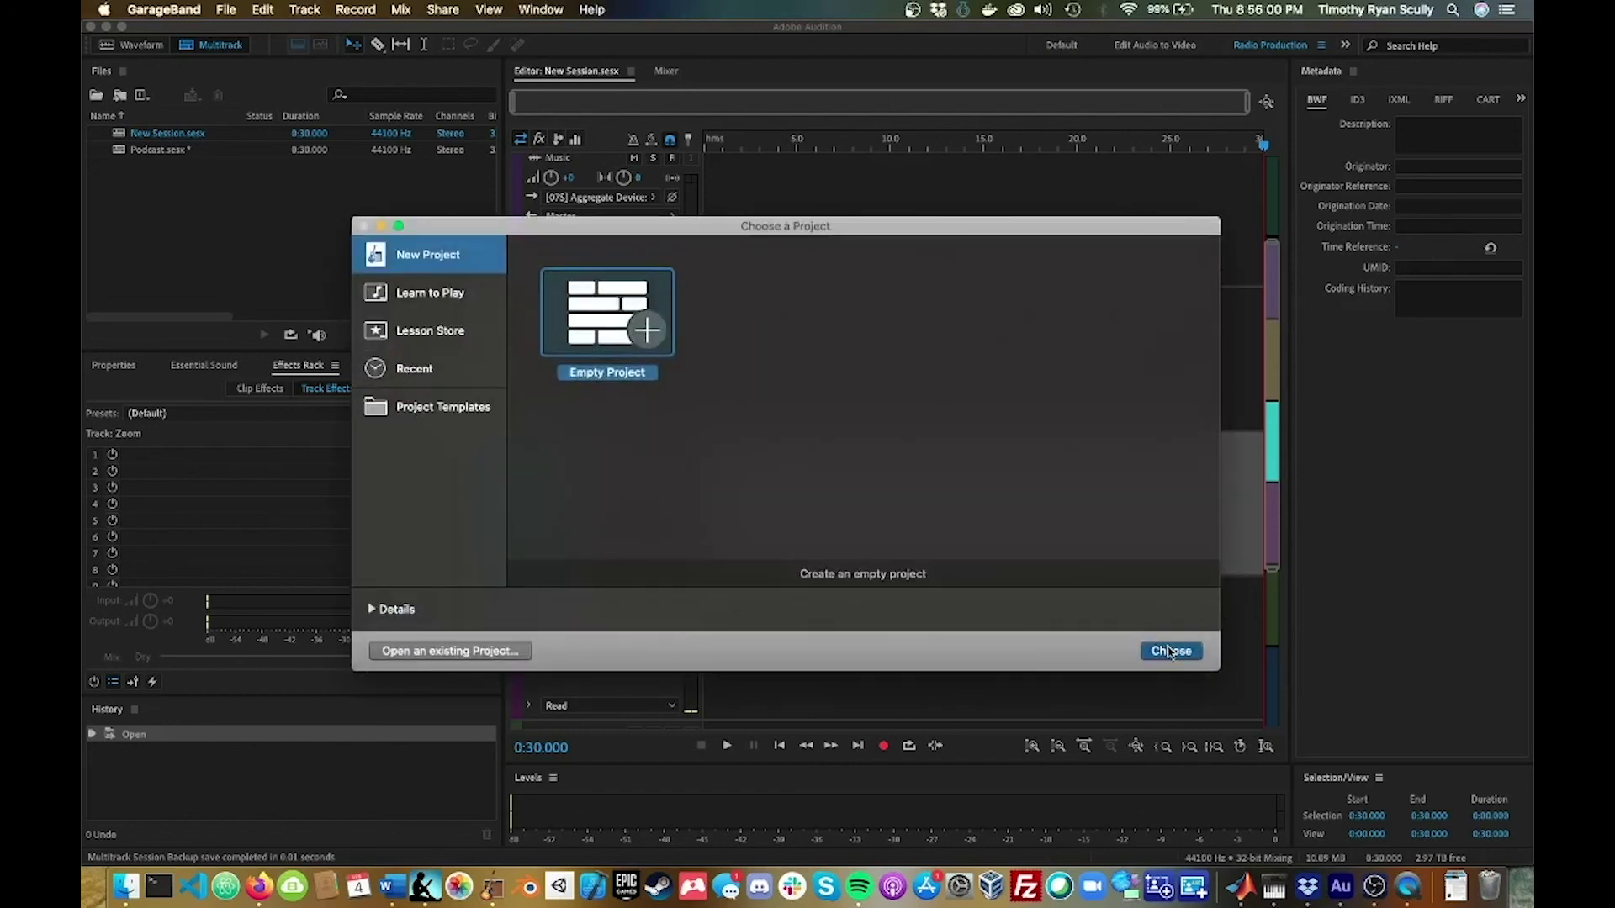